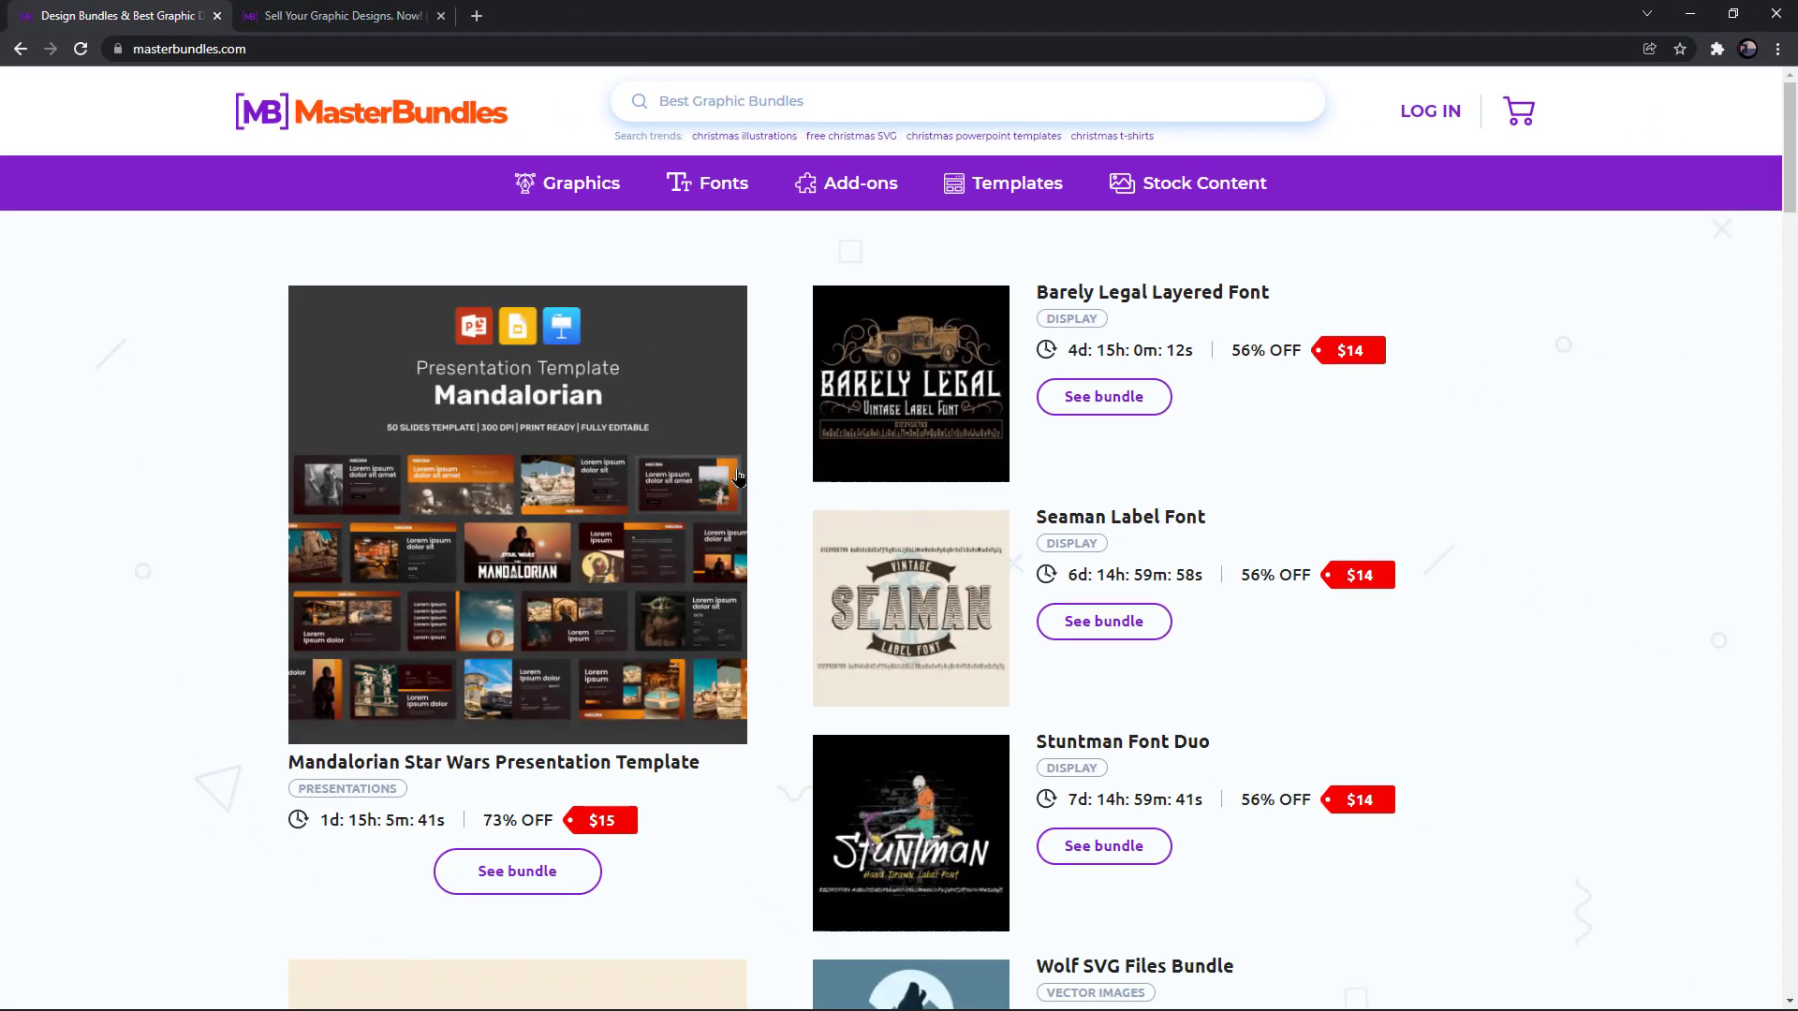
{"action": "scroll", "coordinate": [796, 529], "scroll_direction": "down", "scroll_amount": 2}
{"action": "scroll", "coordinate": [796, 528], "scroll_direction": "down", "scroll_amount": 2}
{"action": "scroll", "coordinate": [795, 529], "scroll_direction": "down", "scroll_amount": 2}
{"action": "scroll", "coordinate": [795, 528], "scroll_direction": "down", "scroll_amount": 2}
{"action": "scroll", "coordinate": [795, 528], "scroll_direction": "down", "scroll_amount": 2}
{"action": "scroll", "coordinate": [795, 529], "scroll_direction": "down", "scroll_amount": 2}
{"action": "scroll", "coordinate": [794, 528], "scroll_direction": "down", "scroll_amount": 2}
{"action": "scroll", "coordinate": [795, 529], "scroll_direction": "down", "scroll_amount": 2}
{"action": "scroll", "coordinate": [795, 529], "scroll_direction": "down", "scroll_amount": 1}
{"action": "scroll", "coordinate": [795, 528], "scroll_direction": "down", "scroll_amount": 1}
{"action": "scroll", "coordinate": [796, 528], "scroll_direction": "down", "scroll_amount": 2}
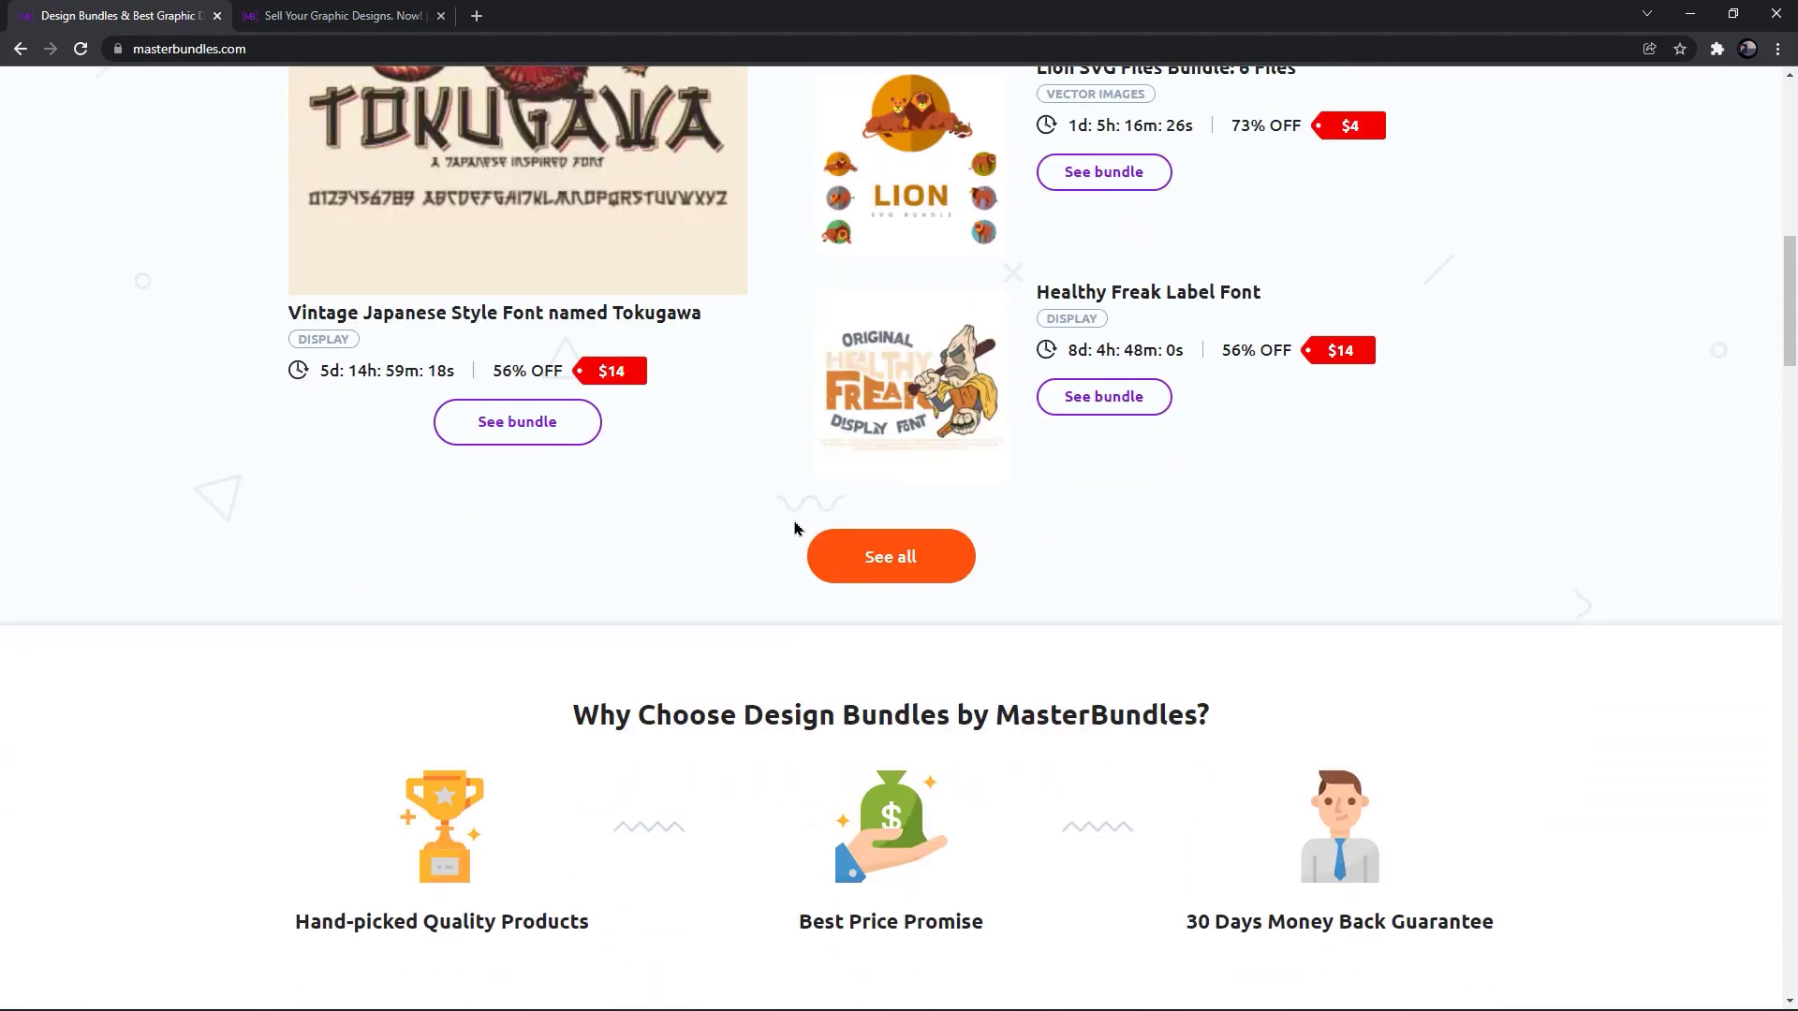
{"action": "scroll", "coordinate": [795, 528], "scroll_direction": "down", "scroll_amount": 2}
{"action": "scroll", "coordinate": [795, 529], "scroll_direction": "down", "scroll_amount": 1}
{"action": "scroll", "coordinate": [796, 528], "scroll_direction": "down", "scroll_amount": 1}
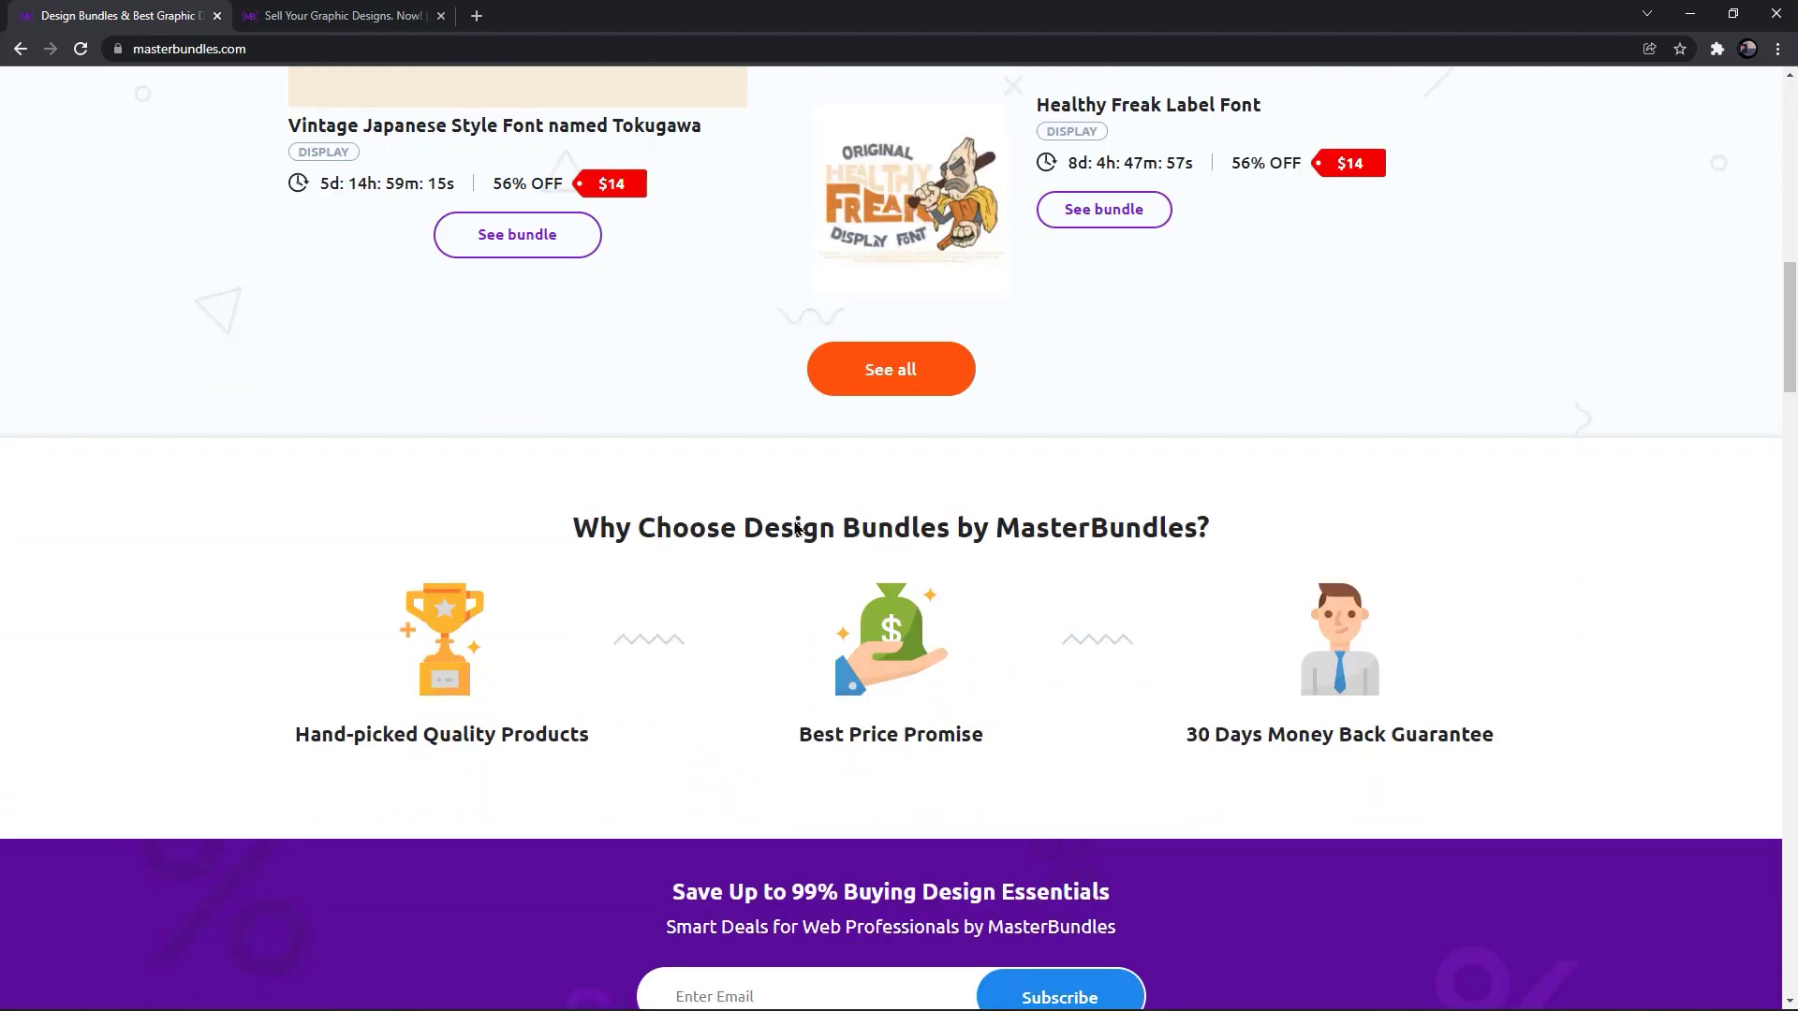
{"action": "scroll", "coordinate": [796, 528], "scroll_direction": "down", "scroll_amount": 1}
{"action": "scroll", "coordinate": [796, 528], "scroll_direction": "down", "scroll_amount": 1}
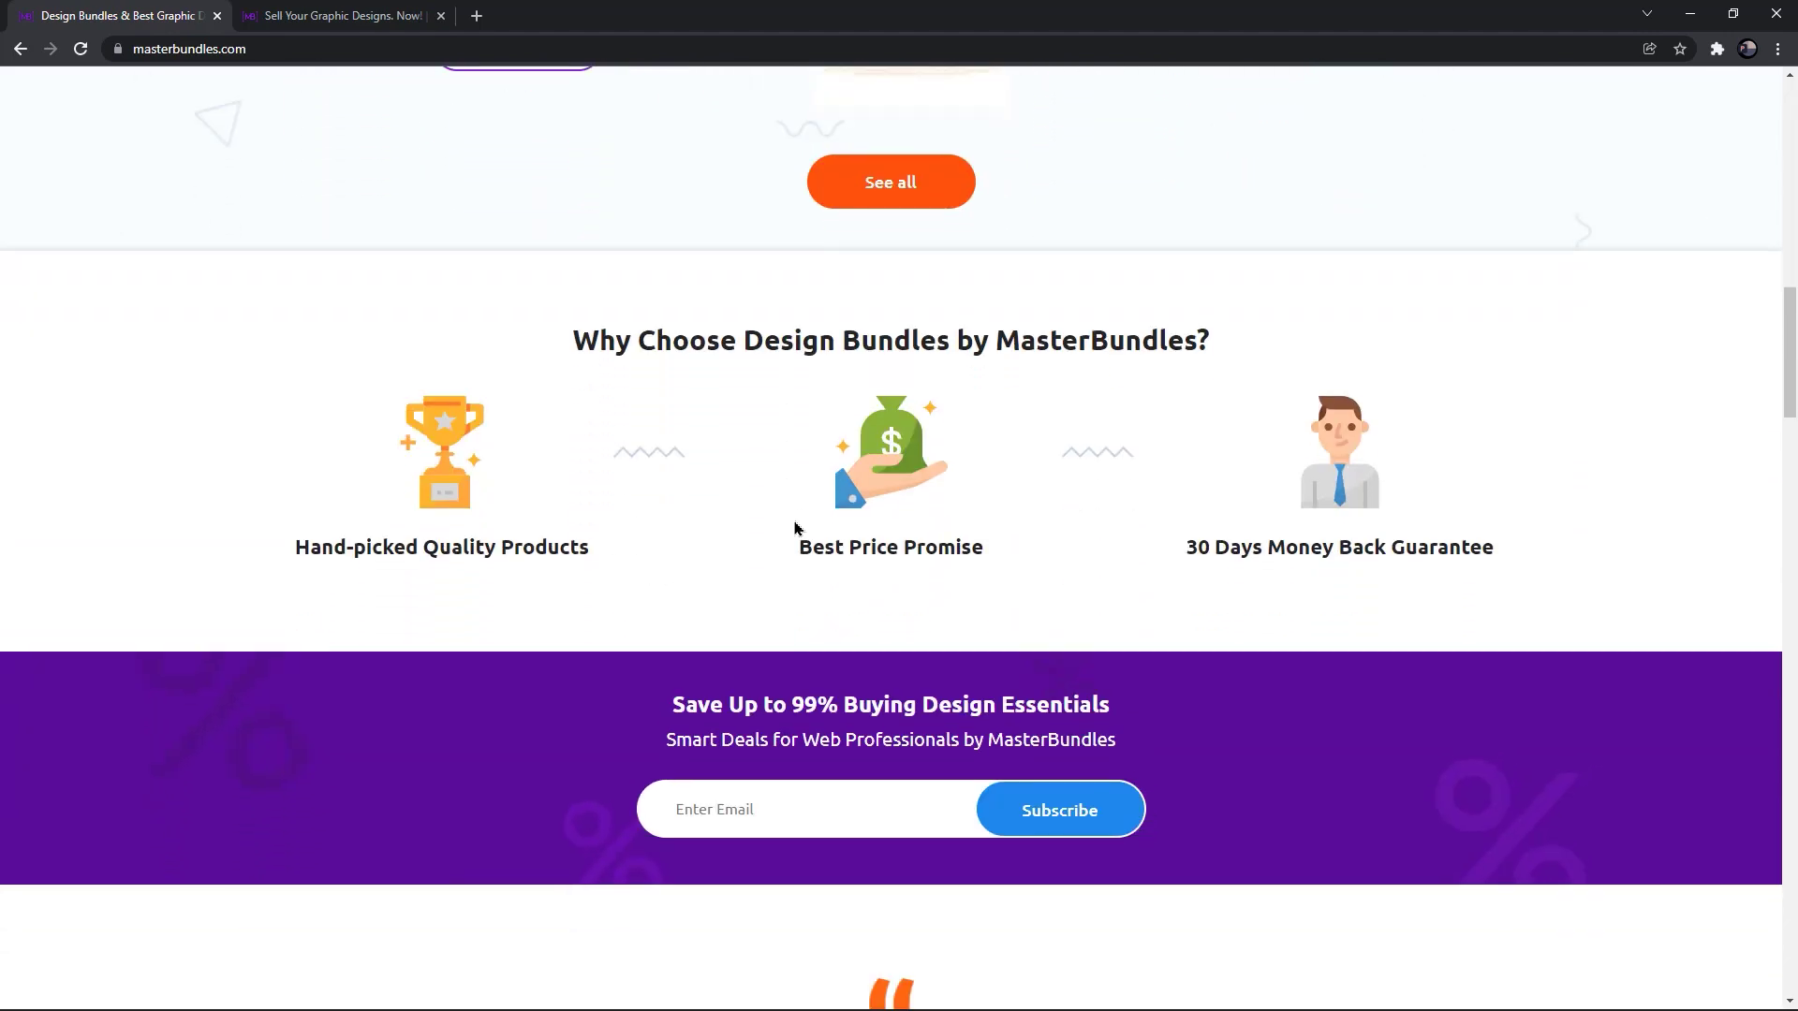
{"action": "scroll", "coordinate": [795, 528], "scroll_direction": "down", "scroll_amount": 1}
{"action": "scroll", "coordinate": [795, 529], "scroll_direction": "down", "scroll_amount": 1}
{"action": "scroll", "coordinate": [796, 528], "scroll_direction": "down", "scroll_amount": 2}
{"action": "scroll", "coordinate": [796, 523], "scroll_direction": "down", "scroll_amount": 1}
{"action": "scroll", "coordinate": [796, 522], "scroll_direction": "down", "scroll_amount": 1}
{"action": "scroll", "coordinate": [796, 523], "scroll_direction": "down", "scroll_amount": 2}
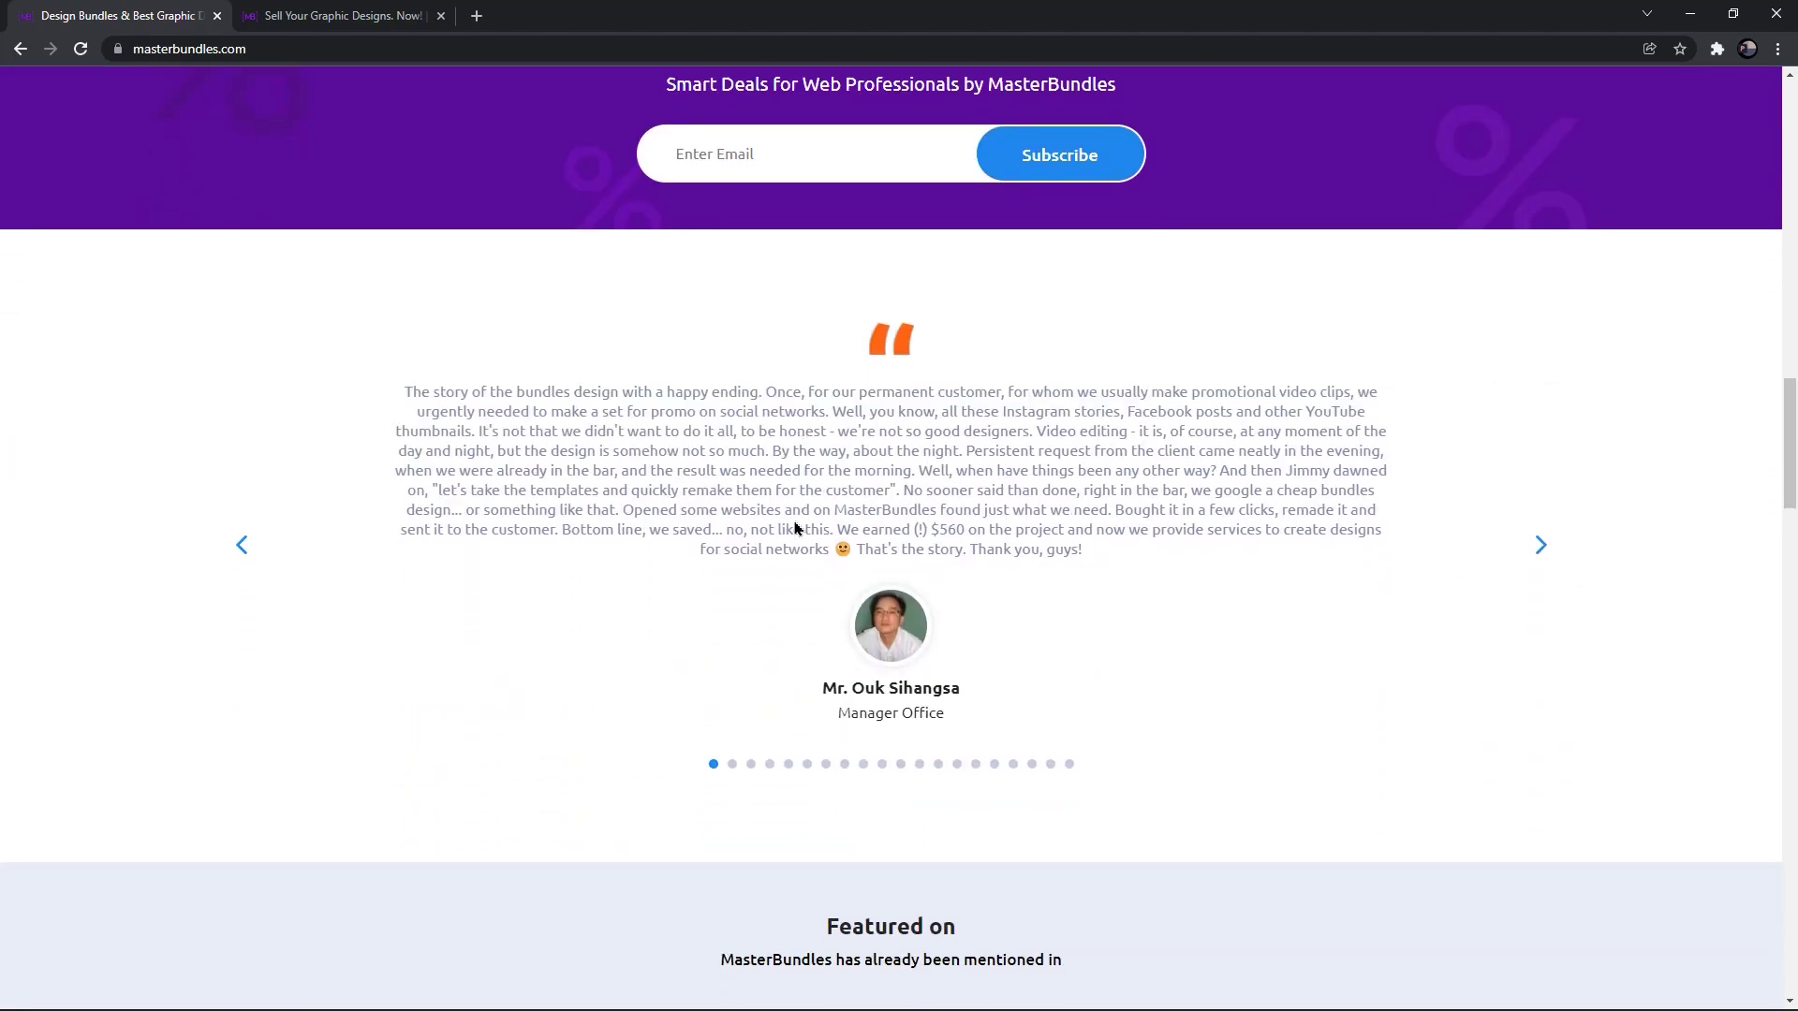
{"action": "scroll", "coordinate": [795, 529], "scroll_direction": "down", "scroll_amount": 1}
{"action": "scroll", "coordinate": [796, 528], "scroll_direction": "down", "scroll_amount": 1}
{"action": "scroll", "coordinate": [795, 528], "scroll_direction": "down", "scroll_amount": 1}
{"action": "scroll", "coordinate": [795, 528], "scroll_direction": "down", "scroll_amount": 1}
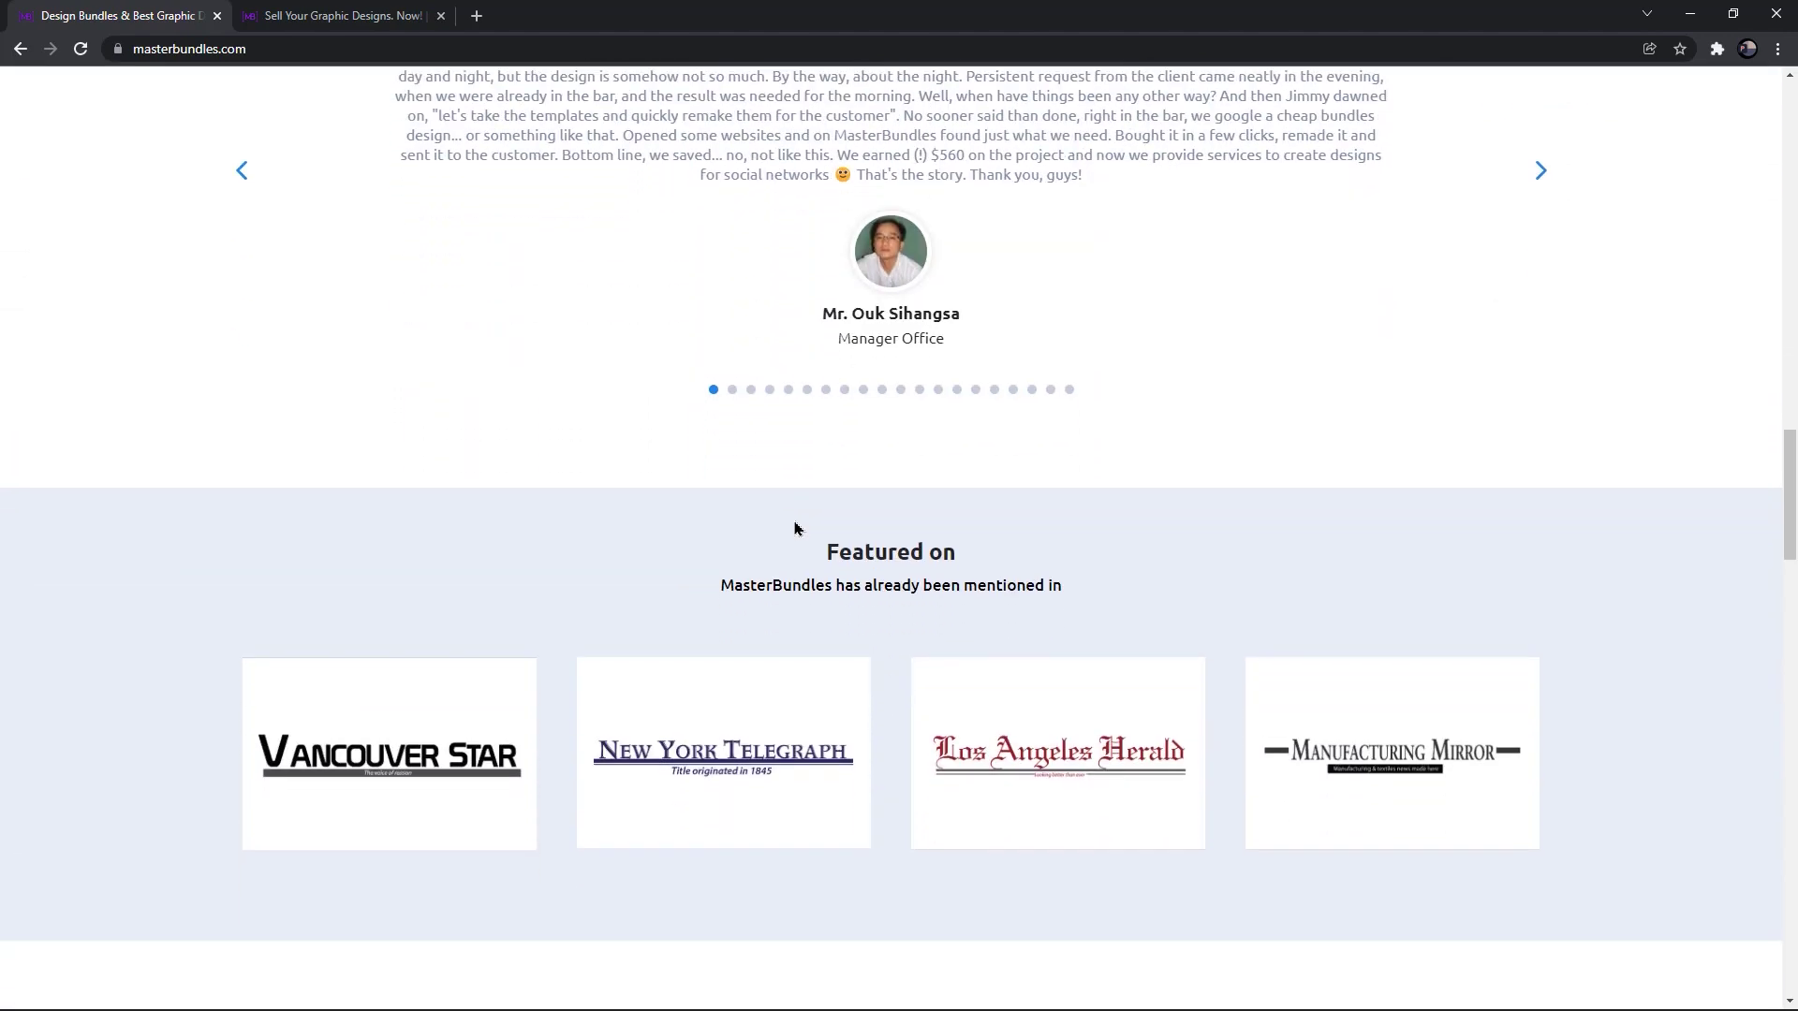
{"action": "scroll", "coordinate": [795, 528], "scroll_direction": "down", "scroll_amount": 1}
{"action": "scroll", "coordinate": [795, 528], "scroll_direction": "down", "scroll_amount": 2}
{"action": "scroll", "coordinate": [795, 528], "scroll_direction": "down", "scroll_amount": 1}
{"action": "scroll", "coordinate": [795, 528], "scroll_direction": "down", "scroll_amount": 2}
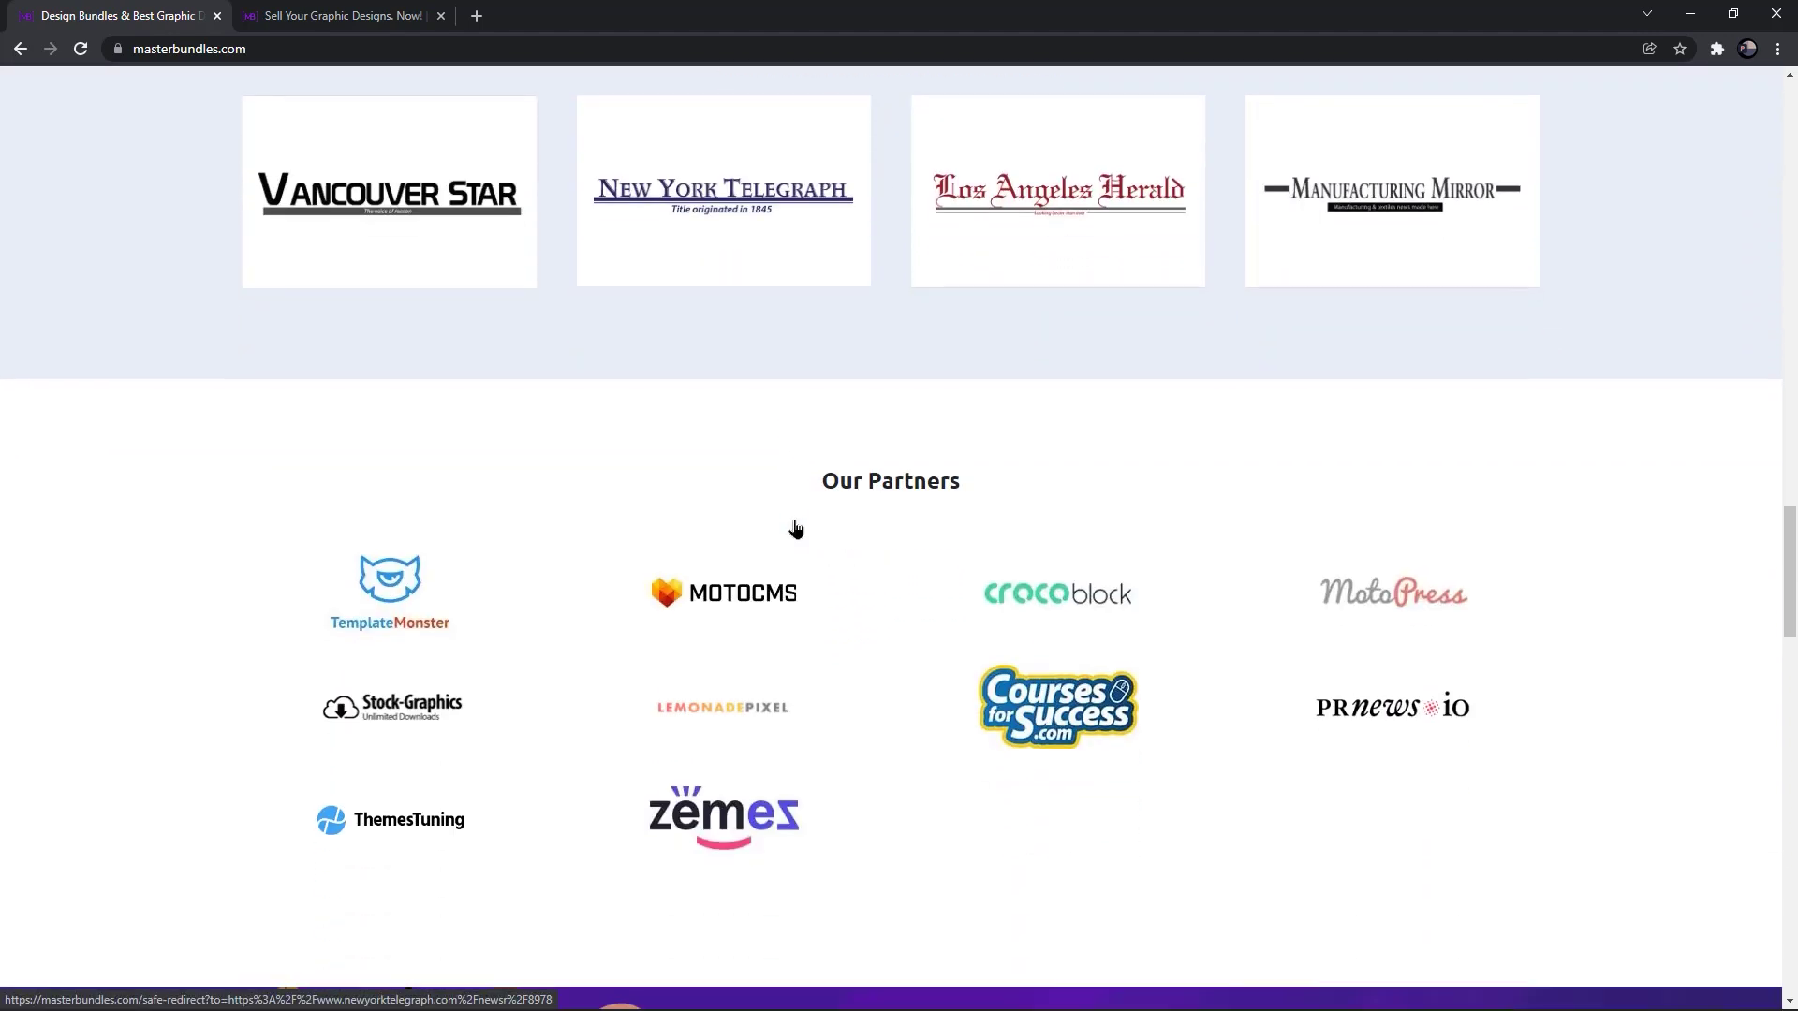
{"action": "scroll", "coordinate": [795, 528], "scroll_direction": "down", "scroll_amount": 1}
{"action": "scroll", "coordinate": [796, 528], "scroll_direction": "down", "scroll_amount": 1}
{"action": "scroll", "coordinate": [795, 528], "scroll_direction": "down", "scroll_amount": 1}
{"action": "scroll", "coordinate": [796, 528], "scroll_direction": "down", "scroll_amount": 1}
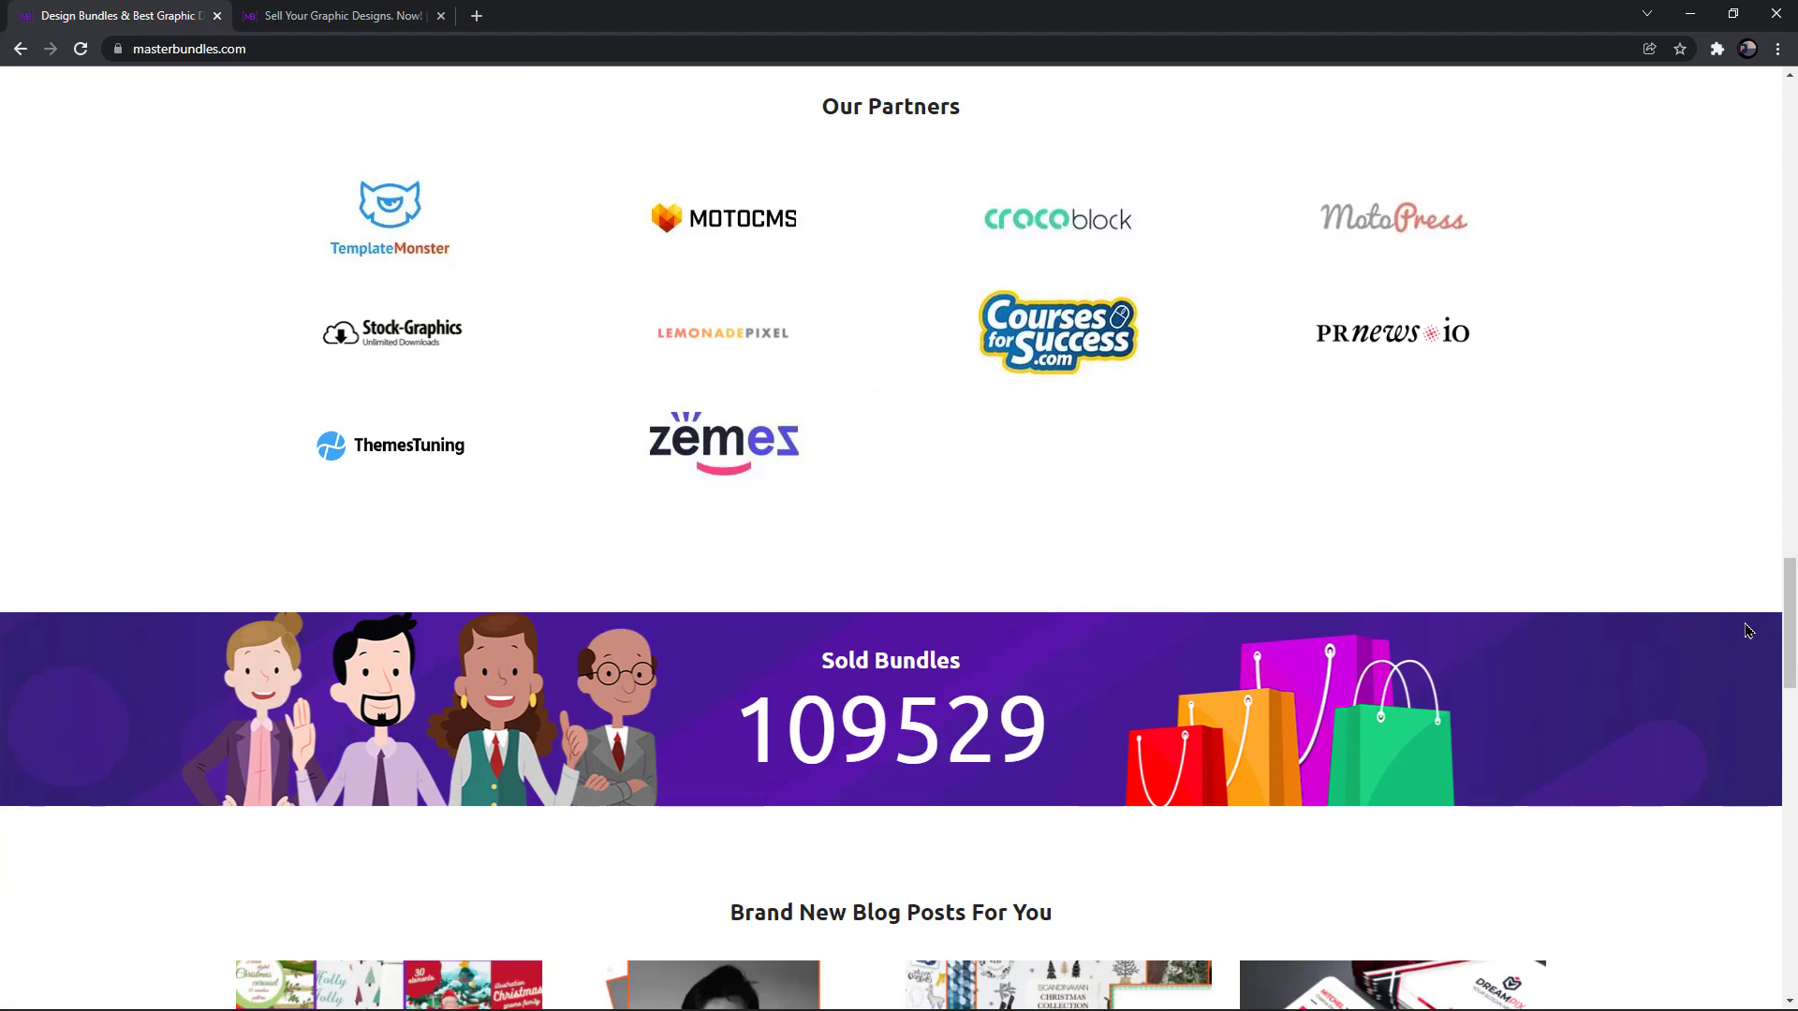
{"action": "left_click_drag", "start_coordinate": [1786, 626], "coordinate": [1754, 145]}
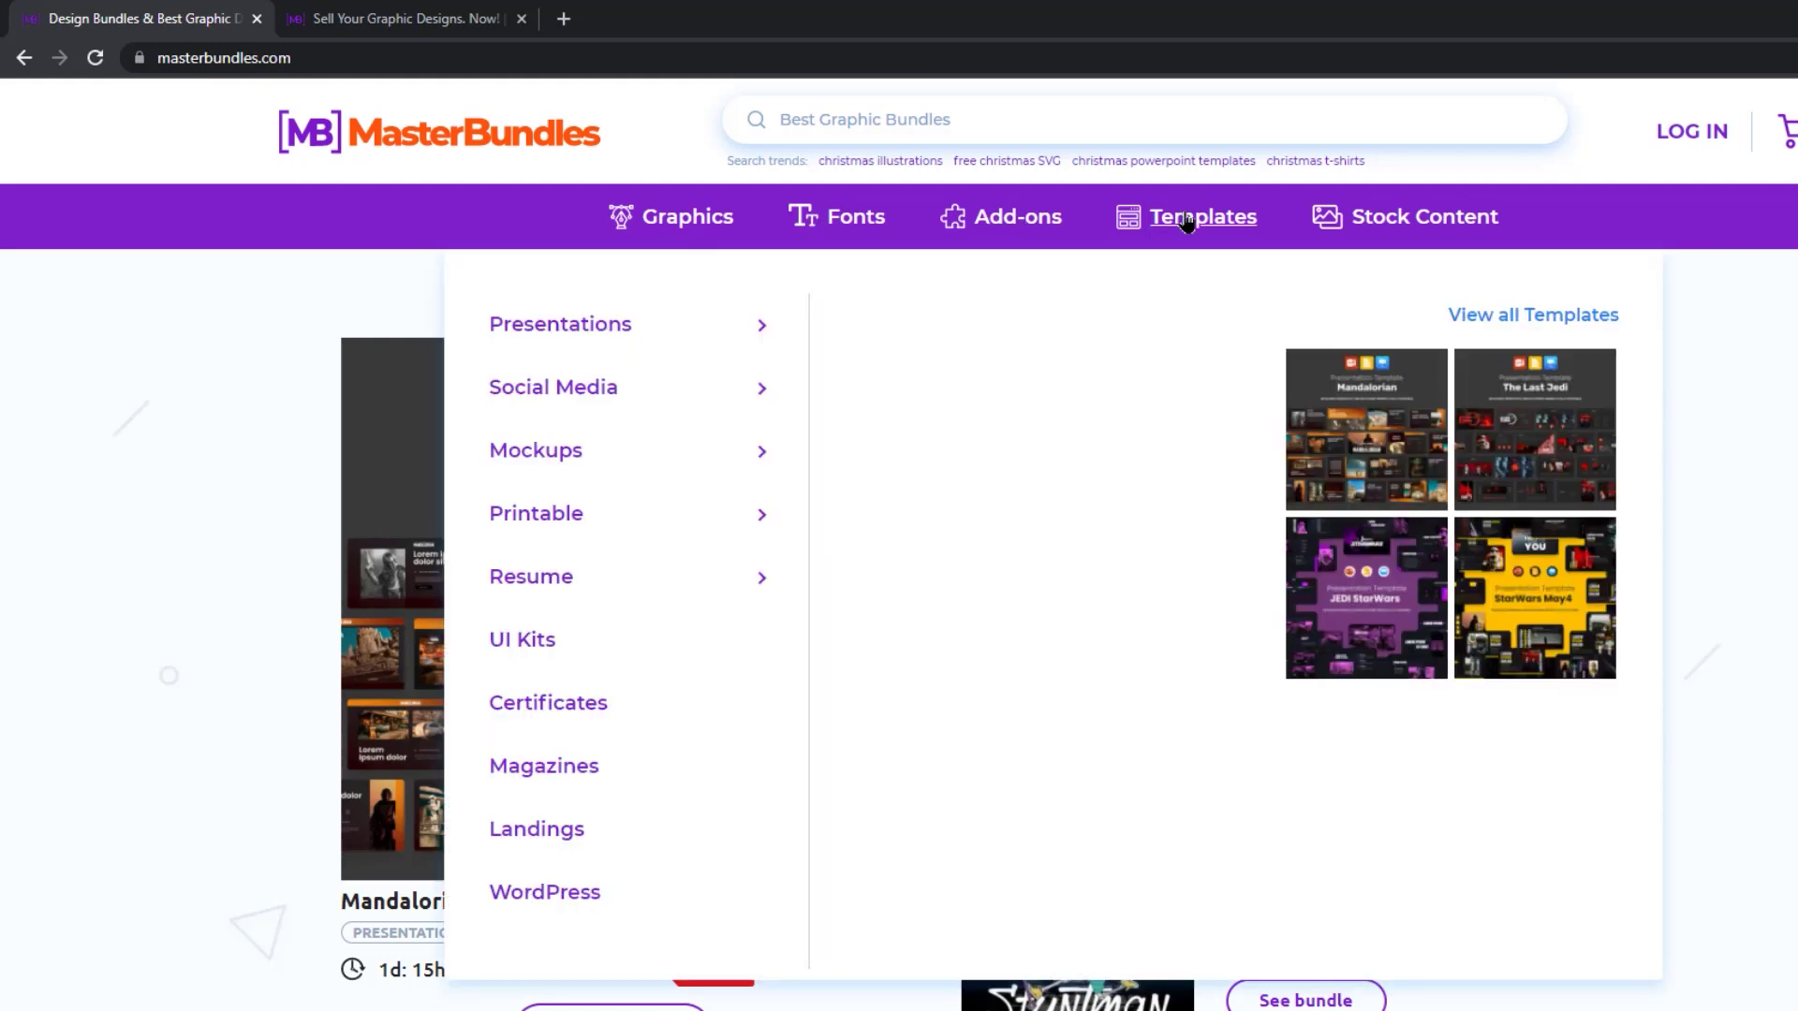
- Browse MasterBundles' PowerPoint Templates listing, then go to the Sell Your Graphic Designs page
{"action": "mouse_move", "coordinate": [1200, 216]}
{"action": "mouse_move", "coordinate": [559, 323]}
{"action": "left_click", "coordinate": [903, 332]}
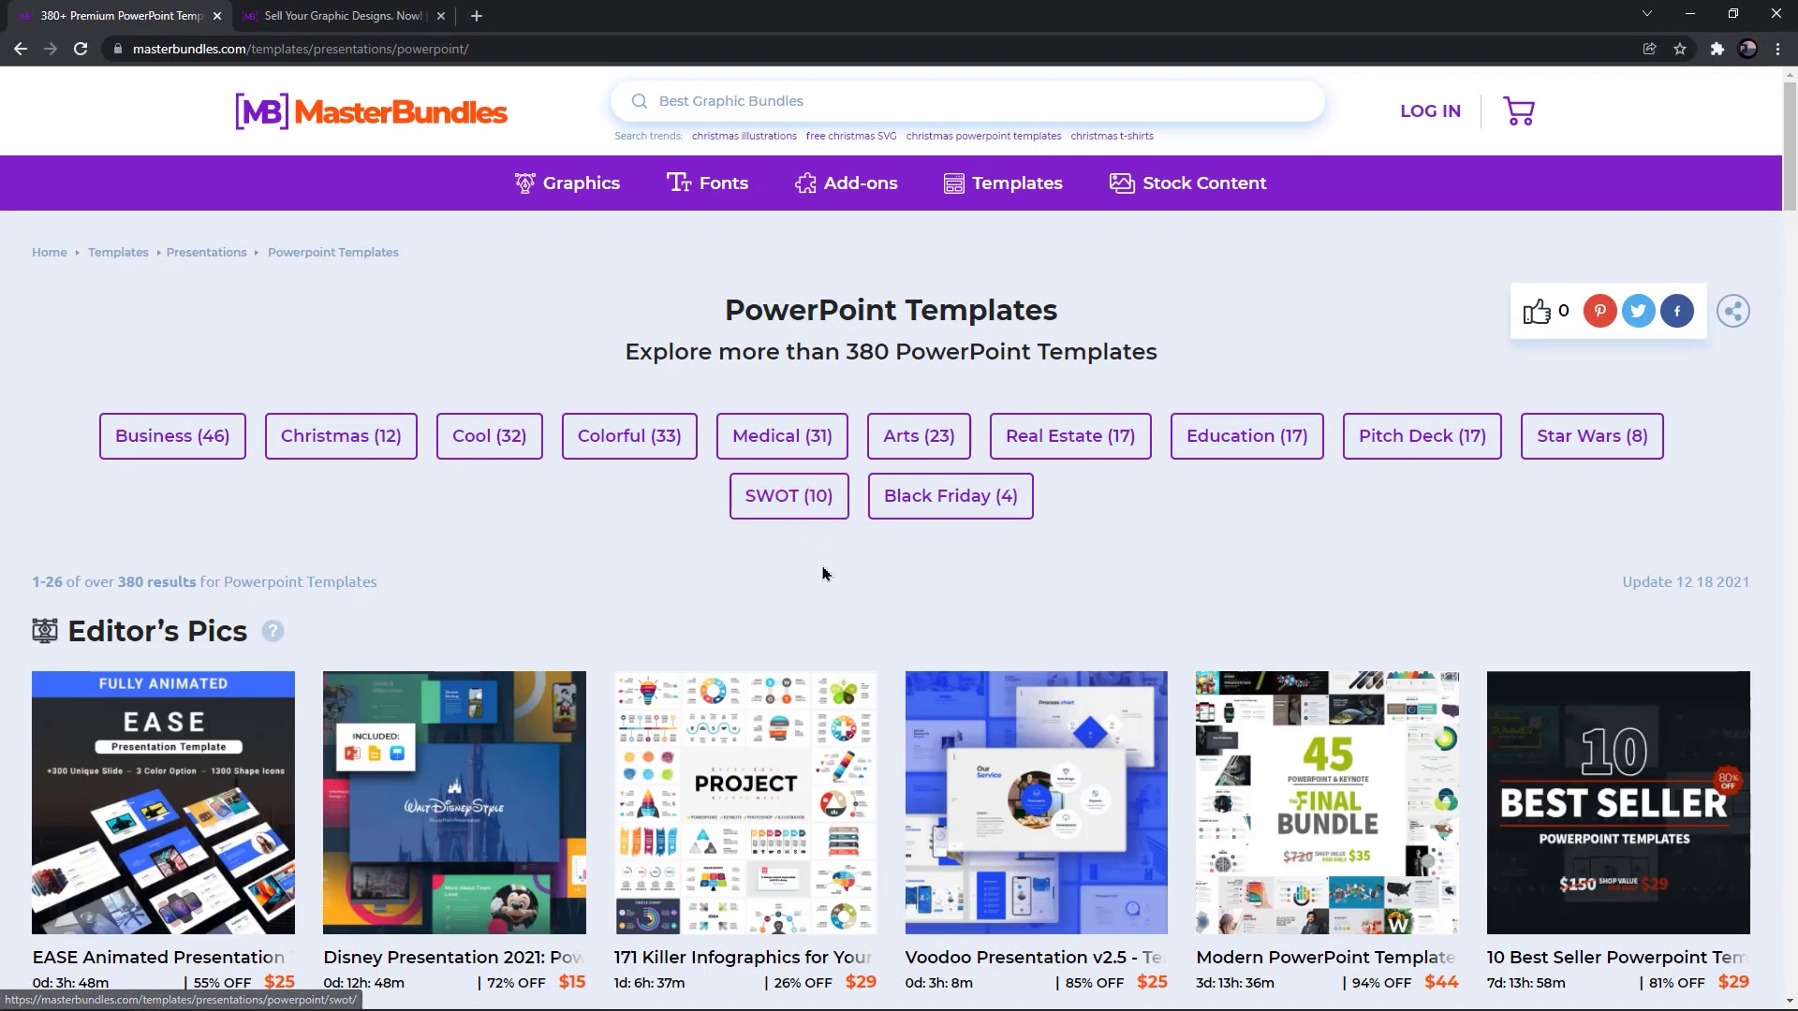
{"action": "scroll", "coordinate": [774, 492], "scroll_direction": "down", "scroll_amount": 3}
{"action": "scroll", "coordinate": [774, 492], "scroll_direction": "down", "scroll_amount": 3}
{"action": "scroll", "coordinate": [825, 574], "scroll_direction": "down", "scroll_amount": 3}
{"action": "scroll", "coordinate": [824, 573], "scroll_direction": "down", "scroll_amount": 3}
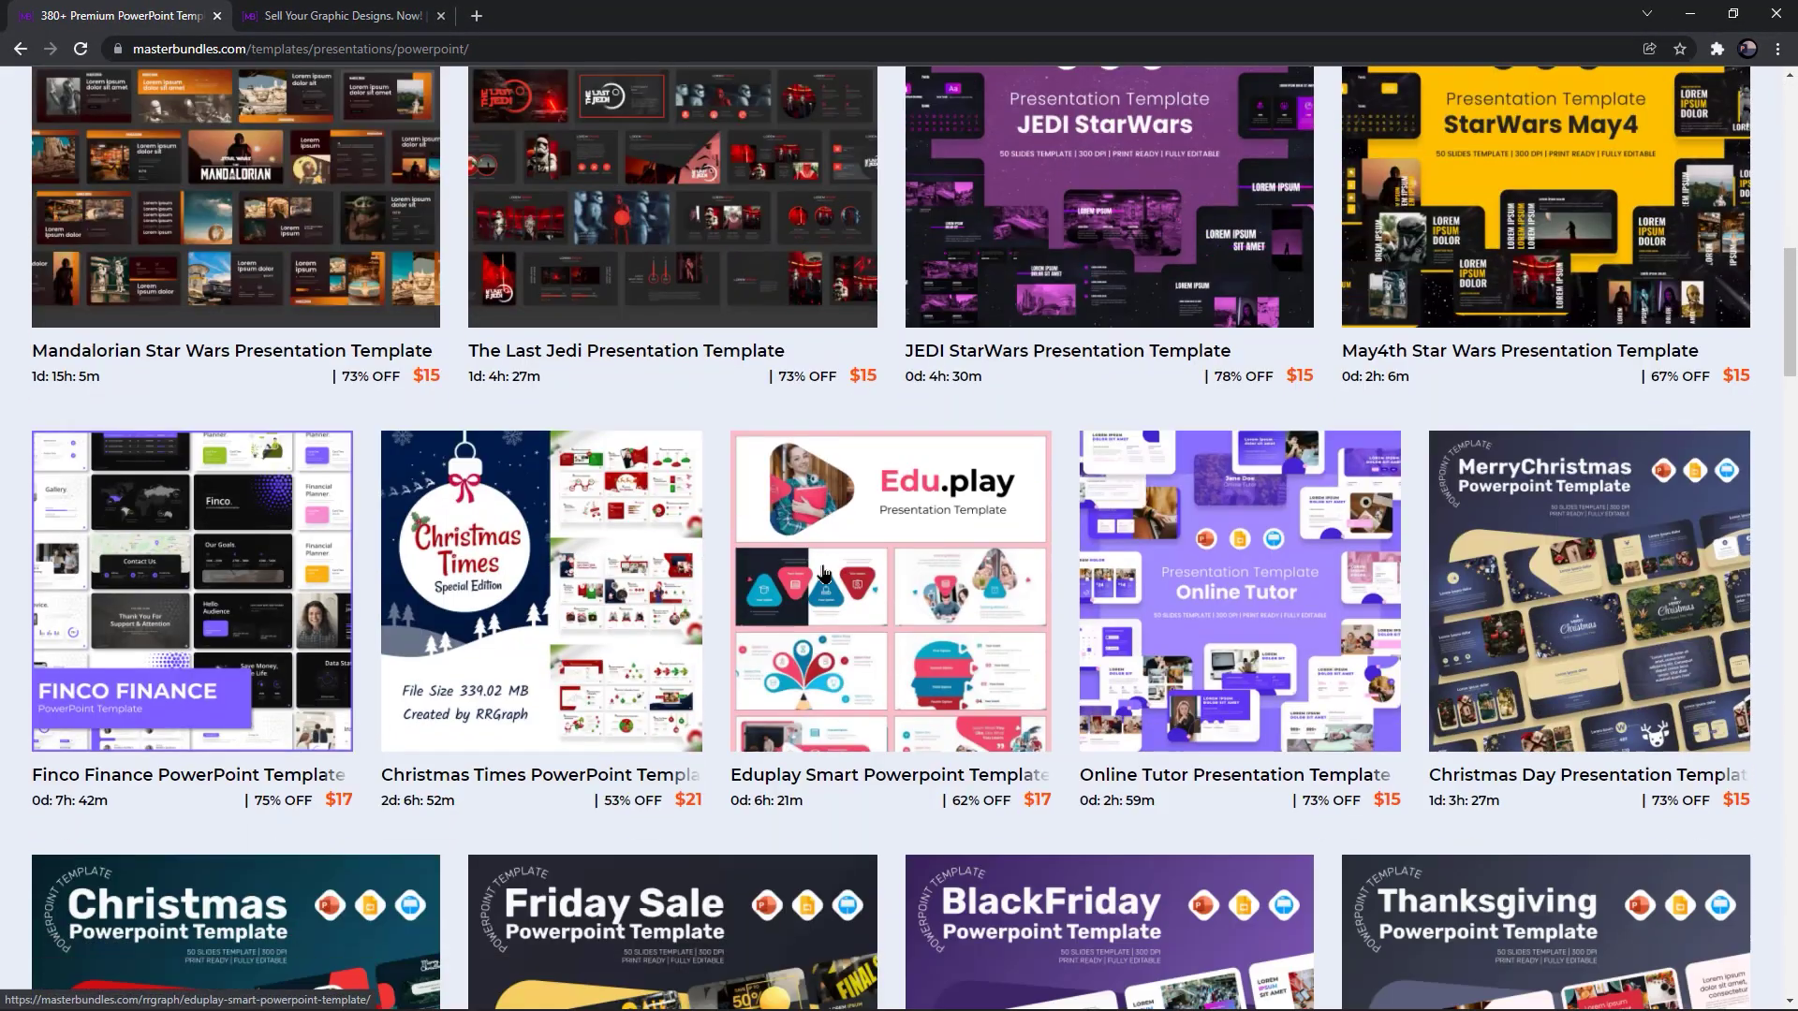
{"action": "scroll", "coordinate": [823, 573], "scroll_direction": "down", "scroll_amount": 3}
{"action": "scroll", "coordinate": [824, 574], "scroll_direction": "down", "scroll_amount": 3}
{"action": "scroll", "coordinate": [823, 574], "scroll_direction": "down", "scroll_amount": 3}
{"action": "scroll", "coordinate": [823, 574], "scroll_direction": "down", "scroll_amount": 3}
{"action": "scroll", "coordinate": [823, 573], "scroll_direction": "down", "scroll_amount": 3}
{"action": "scroll", "coordinate": [823, 574], "scroll_direction": "down", "scroll_amount": 3}
{"action": "scroll", "coordinate": [823, 574], "scroll_direction": "down", "scroll_amount": 2}
{"action": "scroll", "coordinate": [825, 573], "scroll_direction": "up", "scroll_amount": 3}
{"action": "scroll", "coordinate": [824, 573], "scroll_direction": "up", "scroll_amount": 3}
{"action": "scroll", "coordinate": [824, 573], "scroll_direction": "up", "scroll_amount": 3}
{"action": "scroll", "coordinate": [824, 573], "scroll_direction": "up", "scroll_amount": 2}
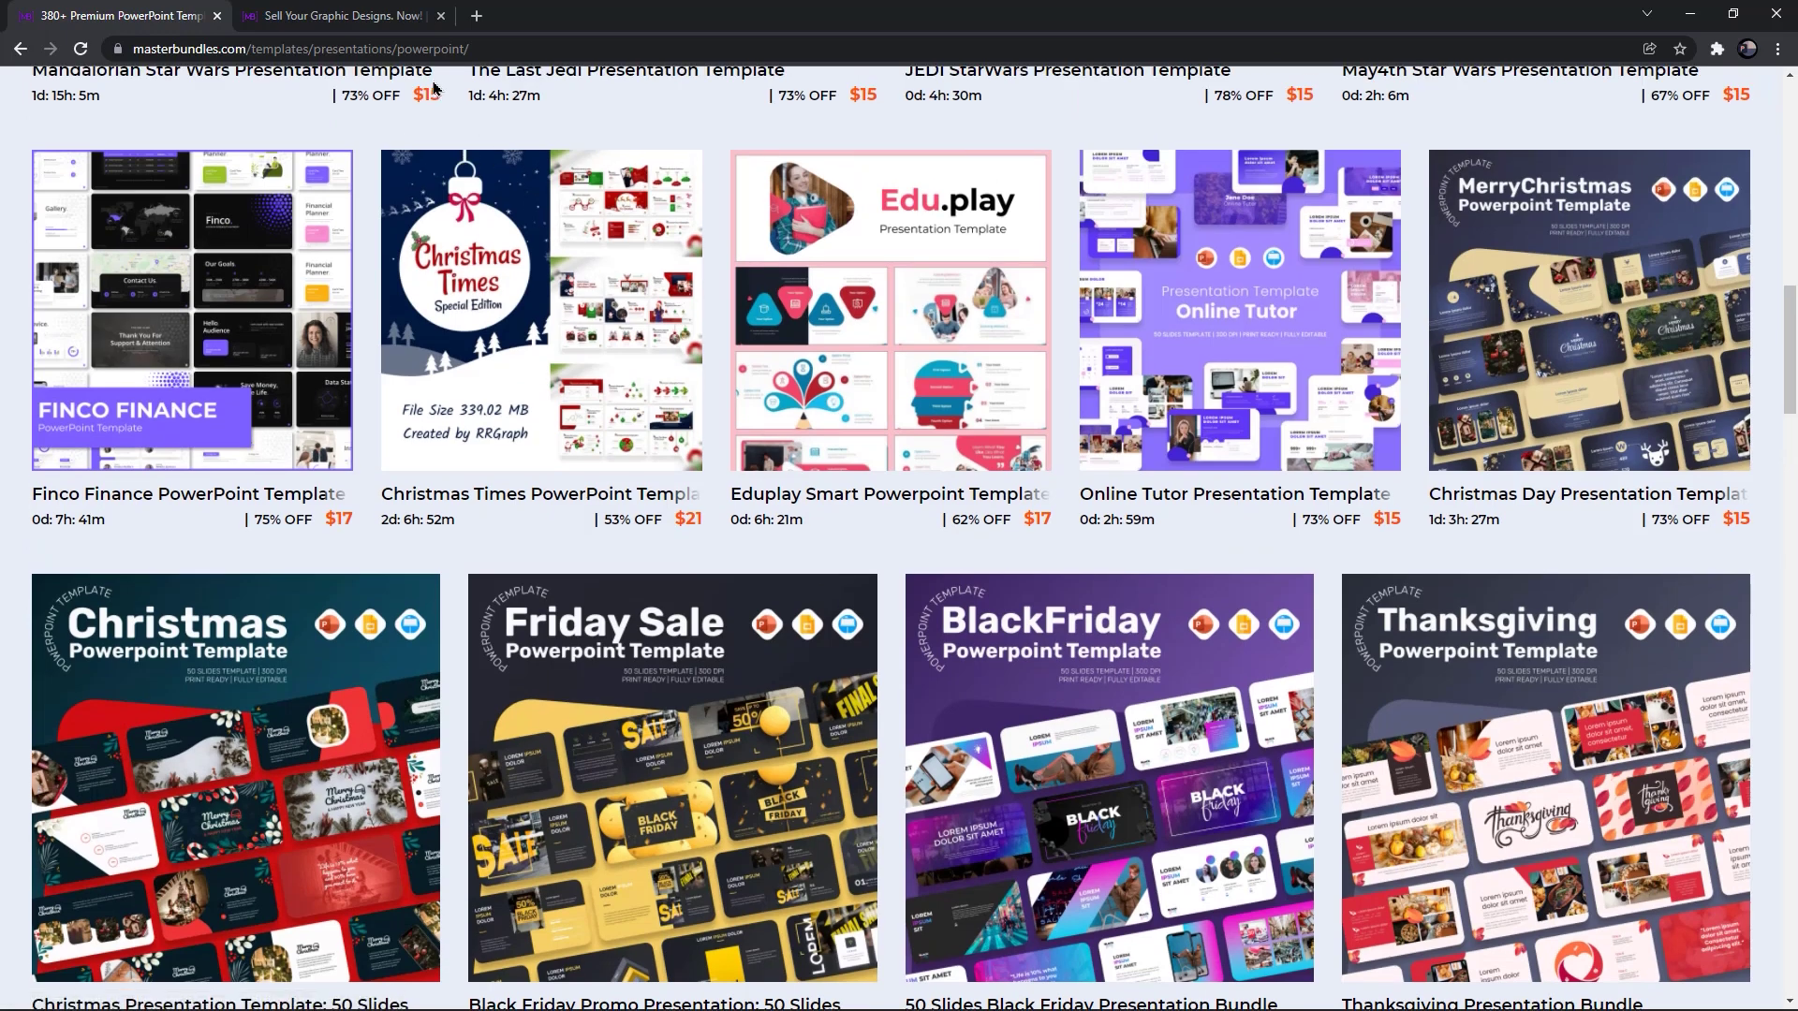
{"action": "left_click", "coordinate": [343, 16]}
{"action": "scroll", "coordinate": [884, 568], "scroll_direction": "down", "scroll_amount": 3}
{"action": "scroll", "coordinate": [563, 492], "scroll_direction": "down", "scroll_amount": 5}
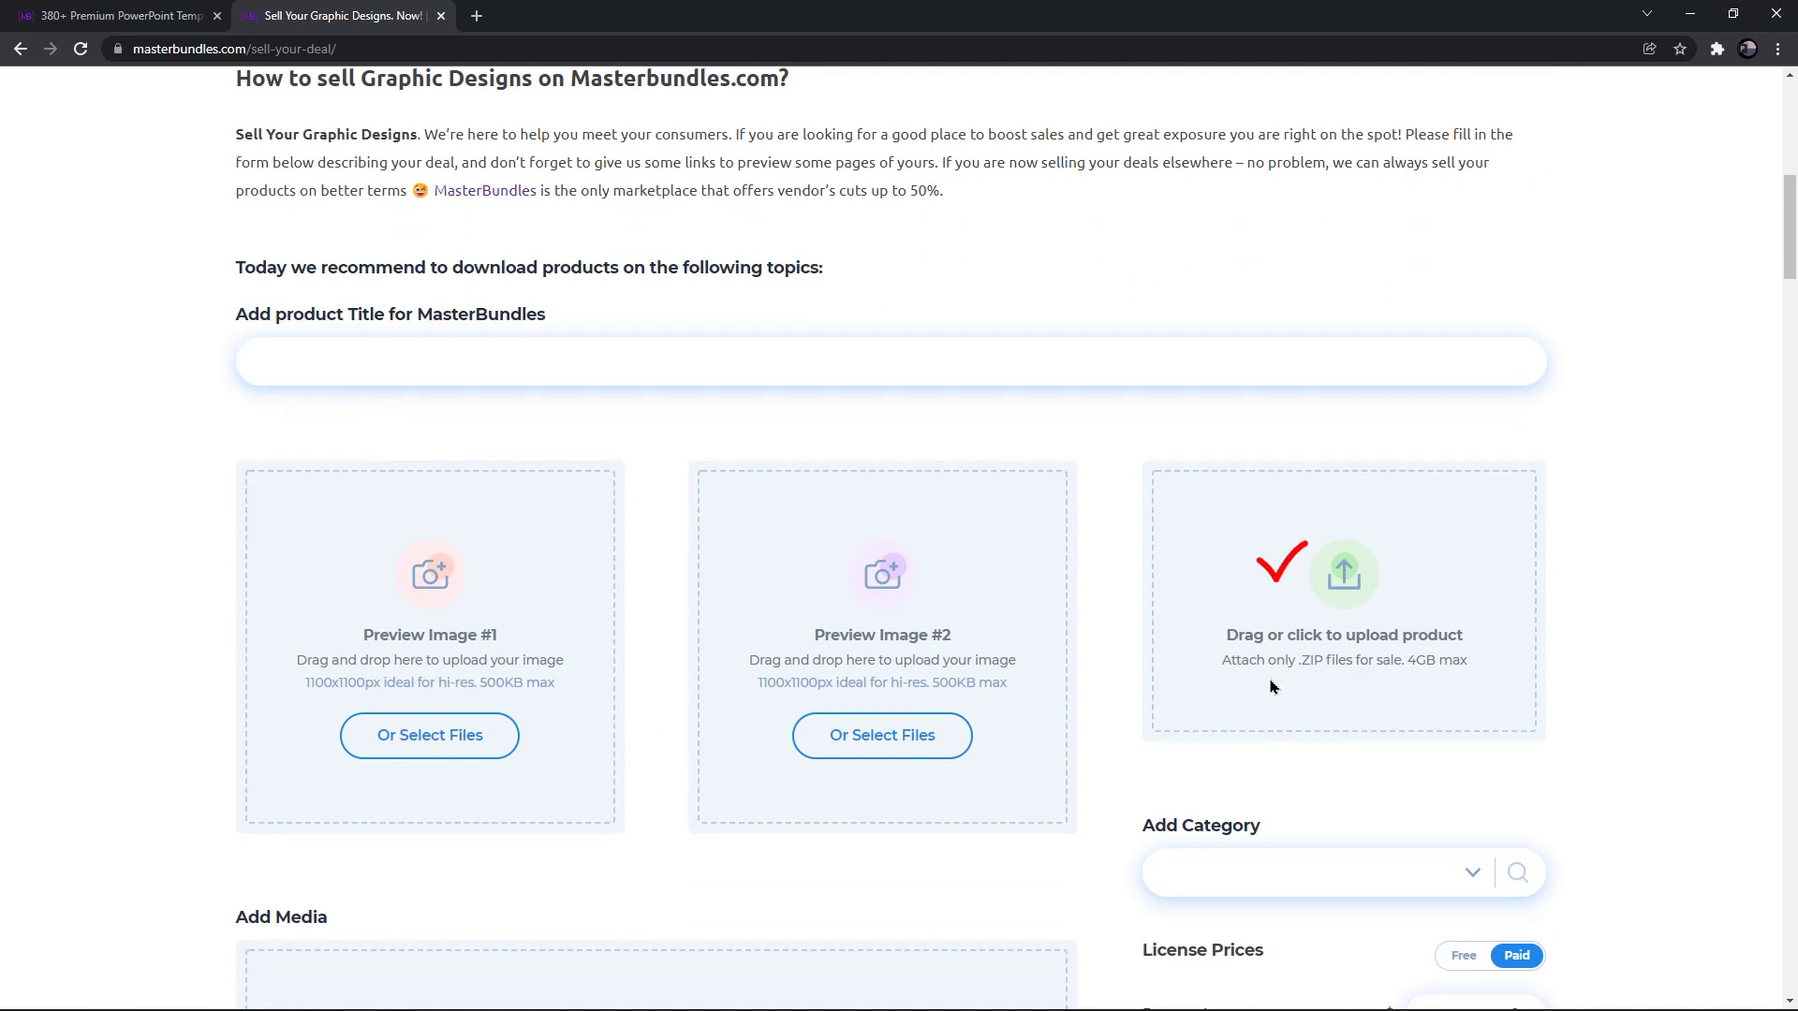
{"action": "scroll", "coordinate": [1332, 675], "scroll_direction": "down", "scroll_amount": 3}
{"action": "scroll", "coordinate": [1334, 676], "scroll_direction": "down", "scroll_amount": 2}
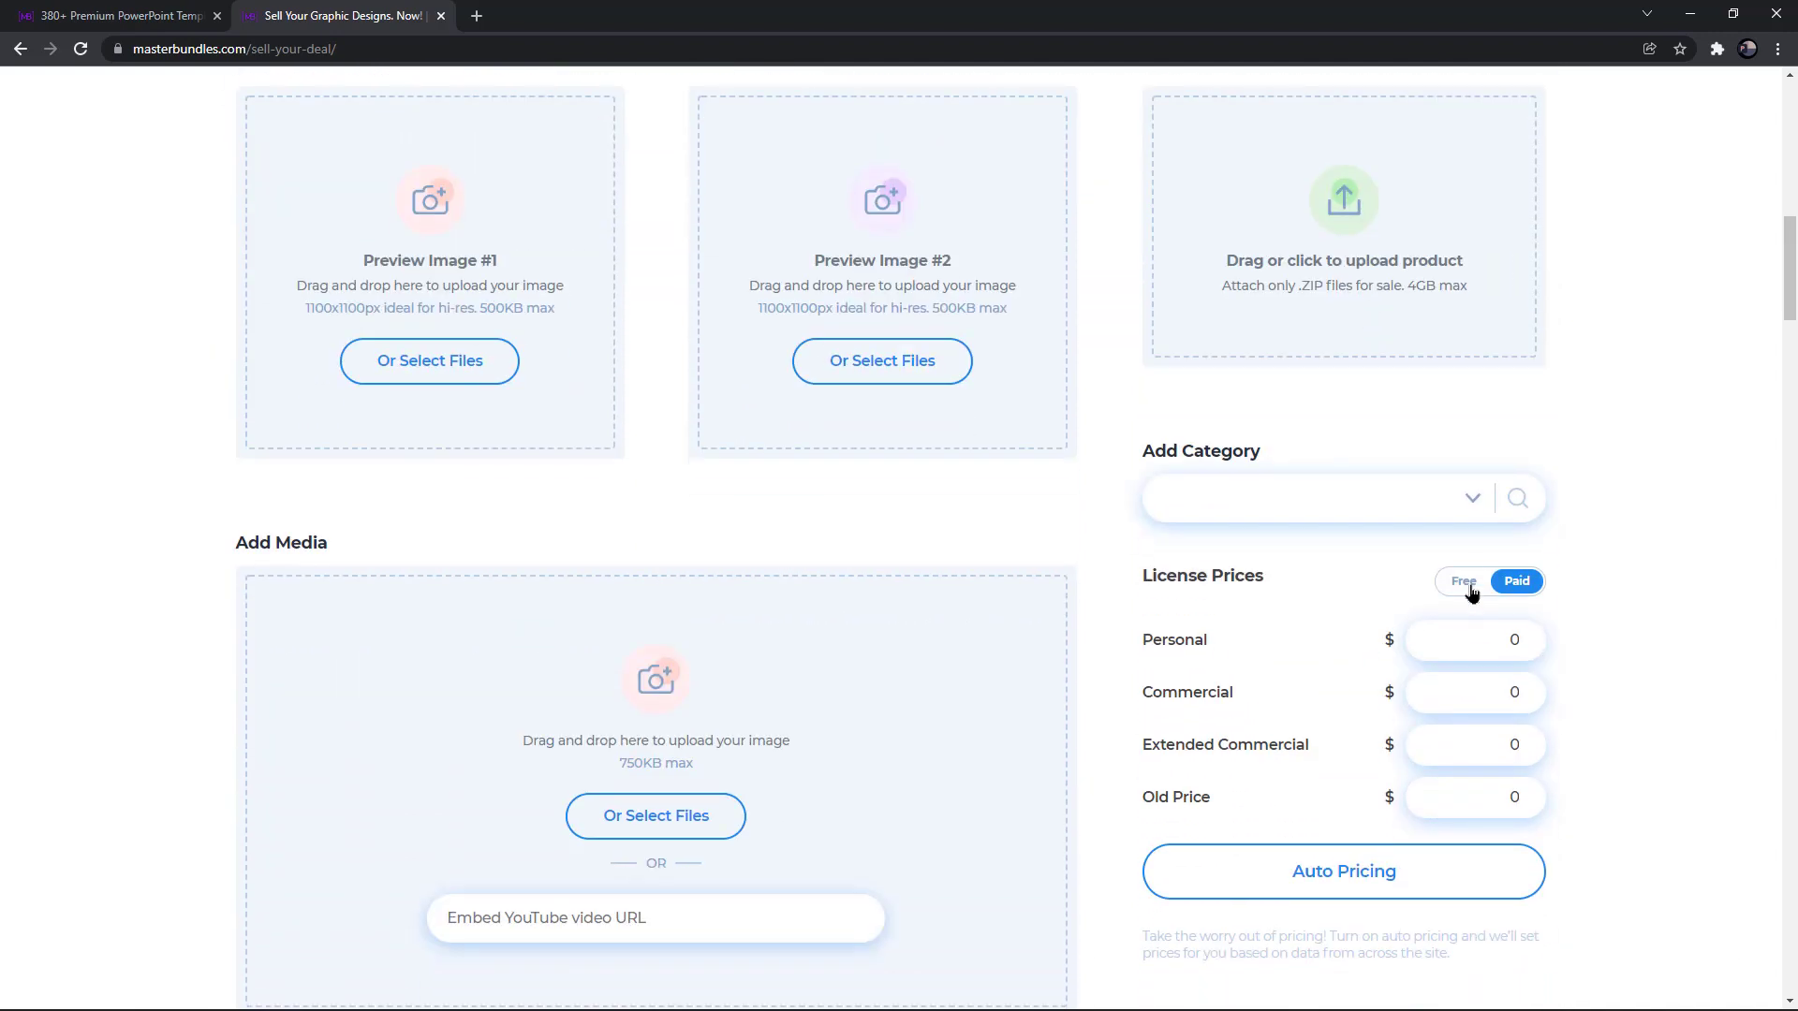
{"action": "left_click", "coordinate": [1482, 512]}
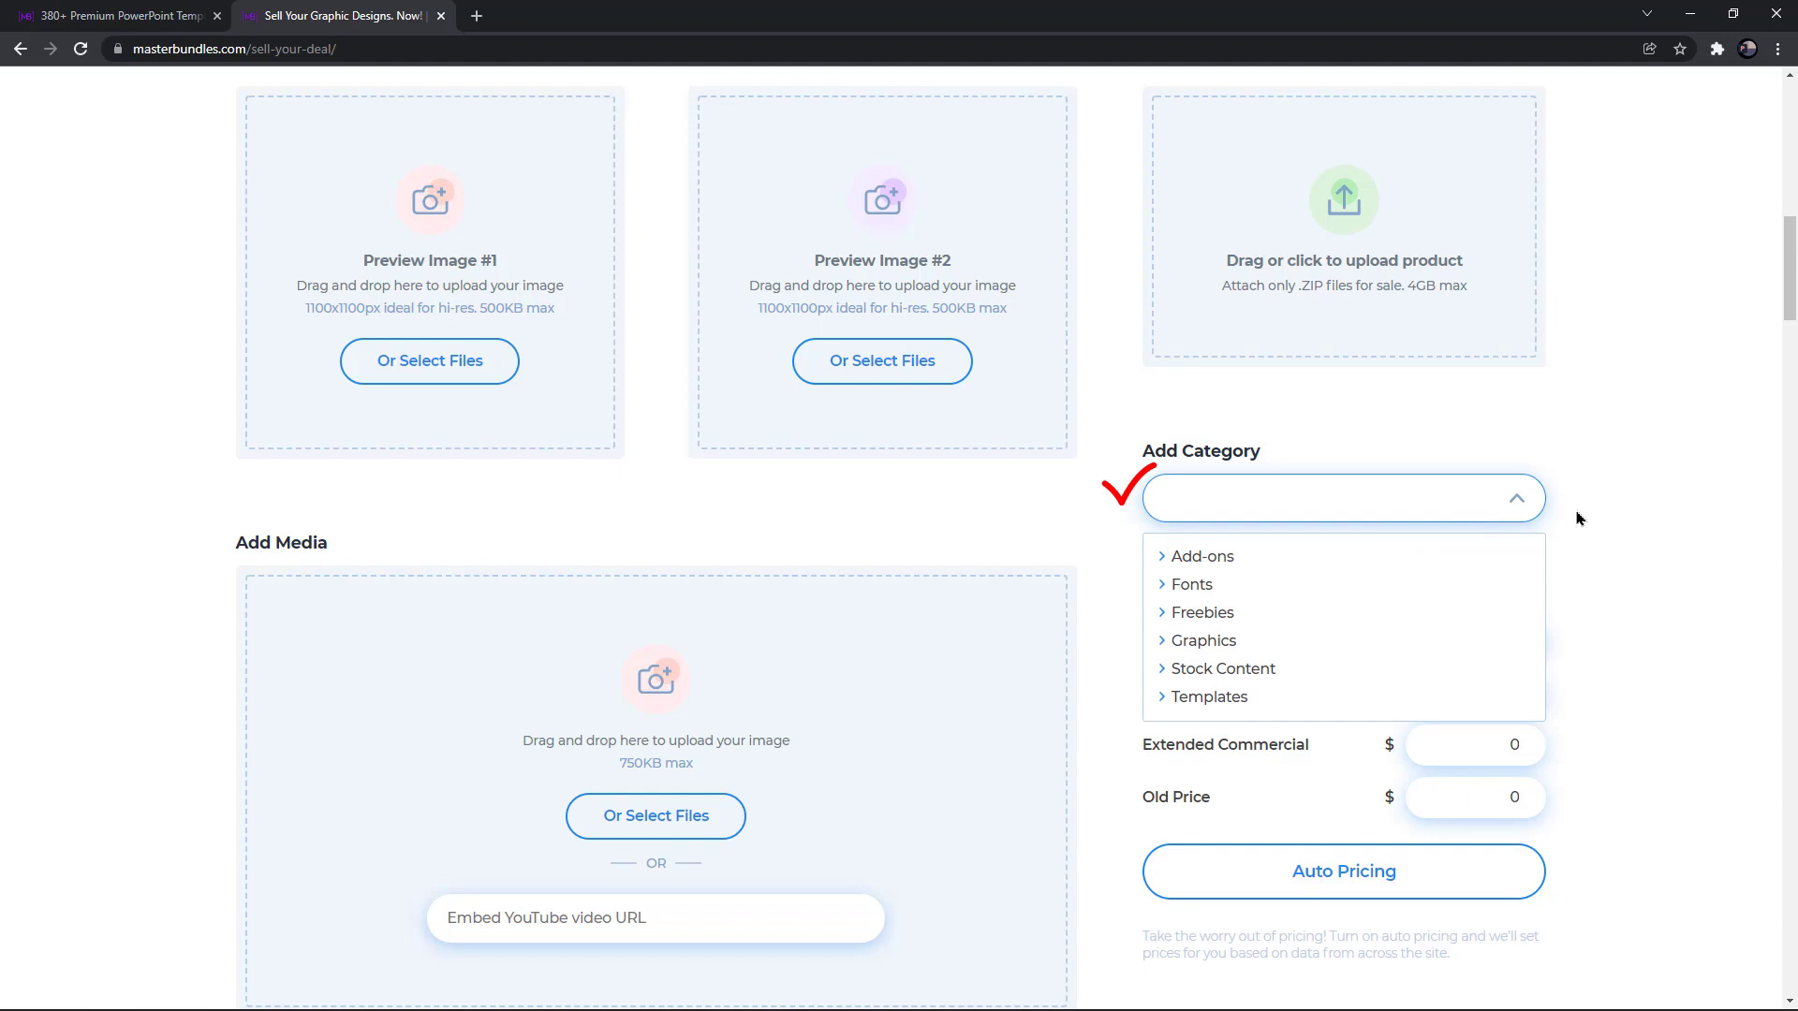
{"action": "left_click", "coordinate": [1577, 518]}
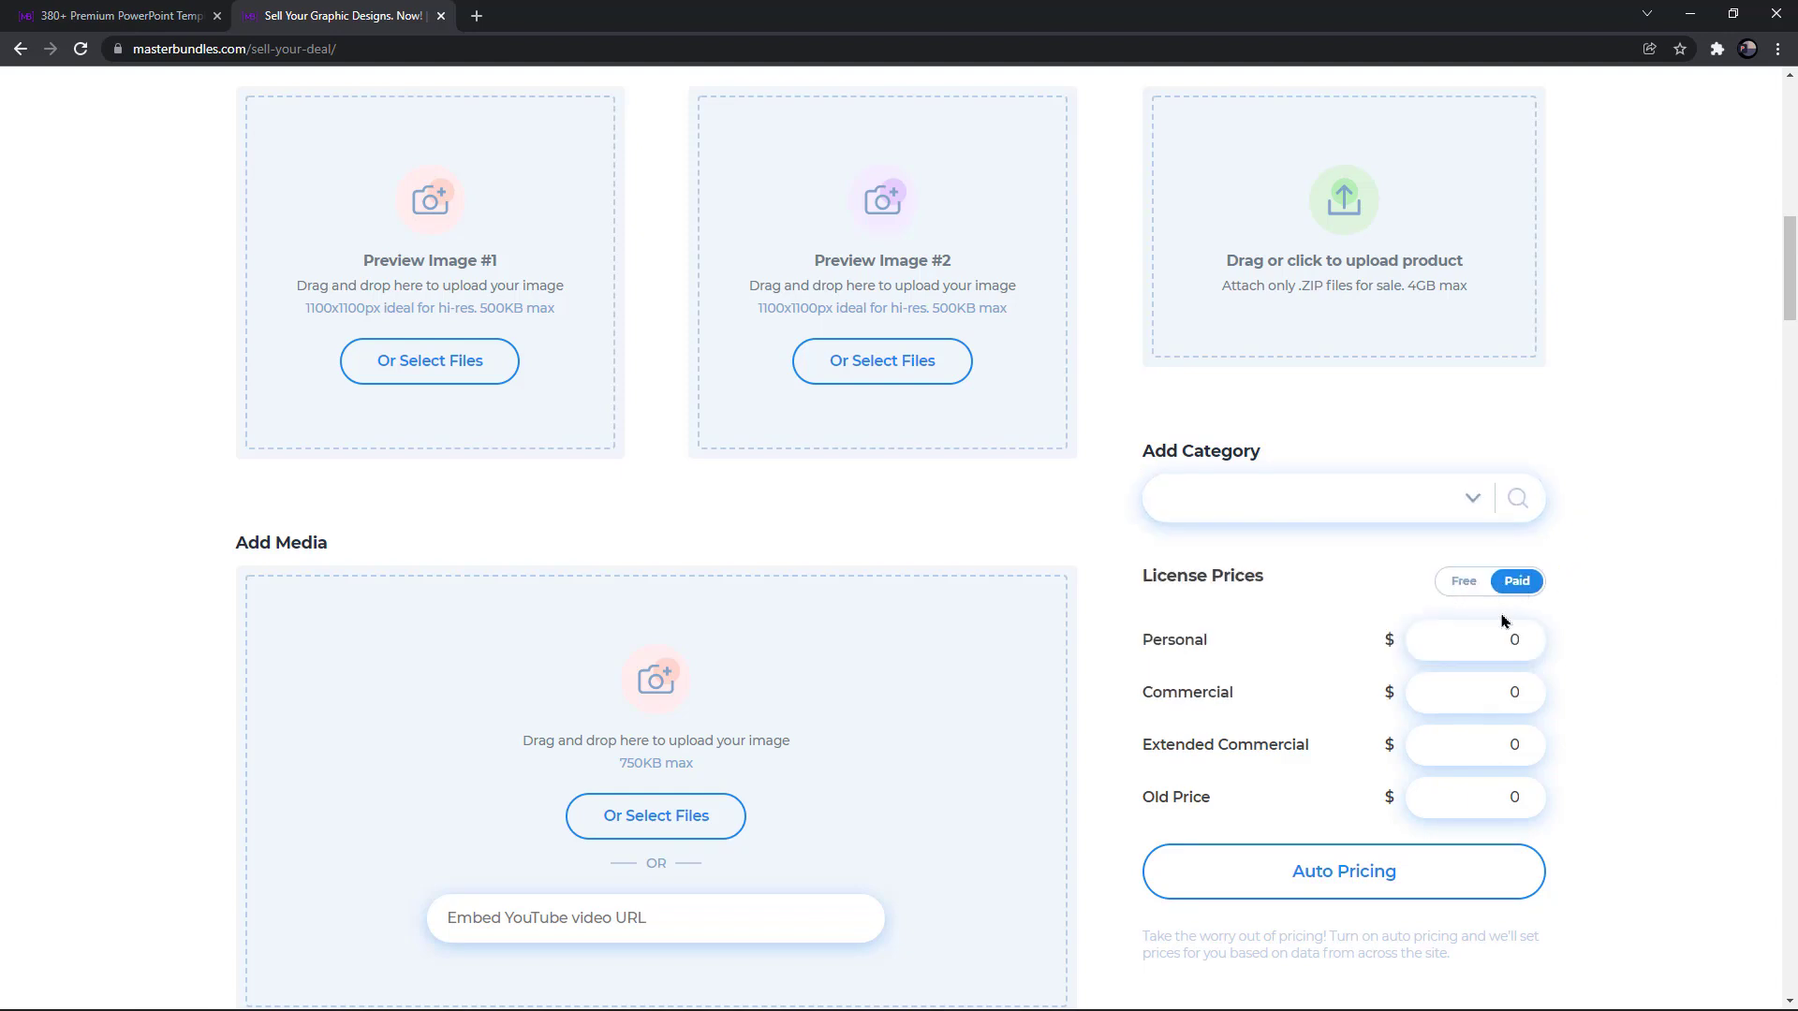
{"action": "mouse_move", "coordinate": [1476, 744]}
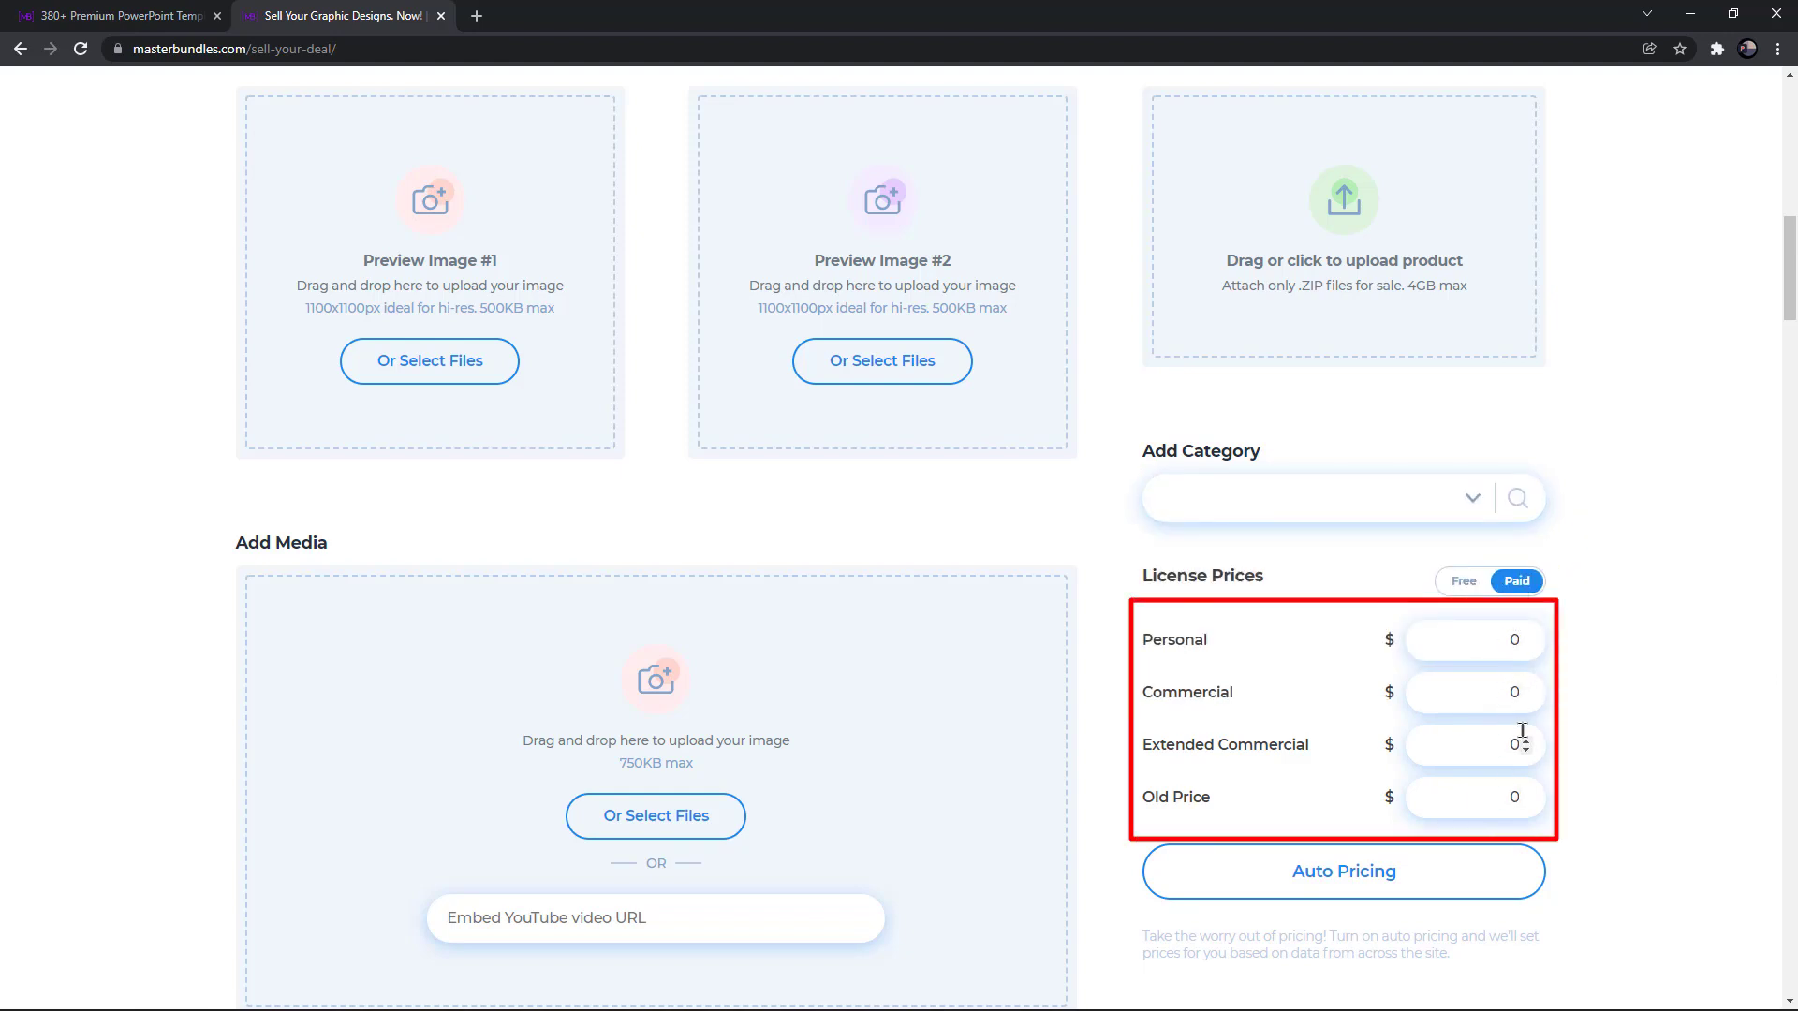
{"action": "scroll", "coordinate": [1518, 702], "scroll_direction": "down", "scroll_amount": 4}
{"action": "left_click", "coordinate": [1516, 540]}
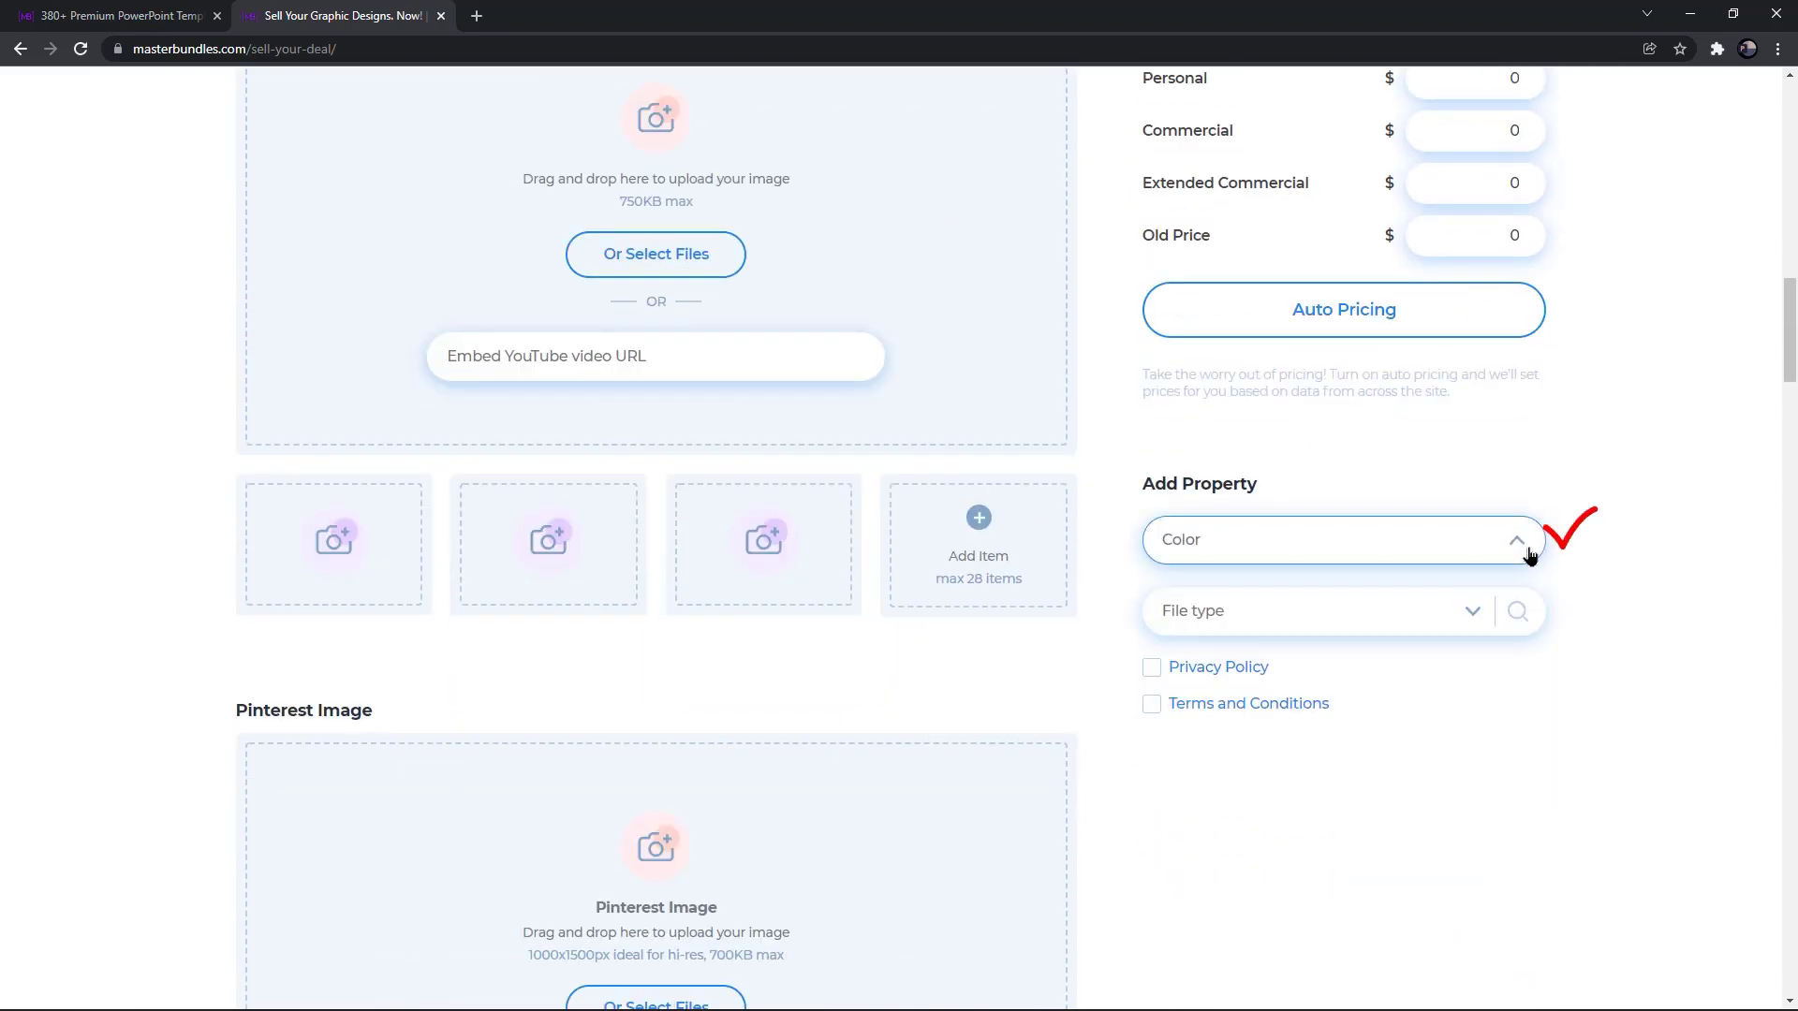
{"action": "left_click", "coordinate": [1484, 616]}
{"action": "scroll", "coordinate": [1404, 702], "scroll_direction": "down", "scroll_amount": 8}
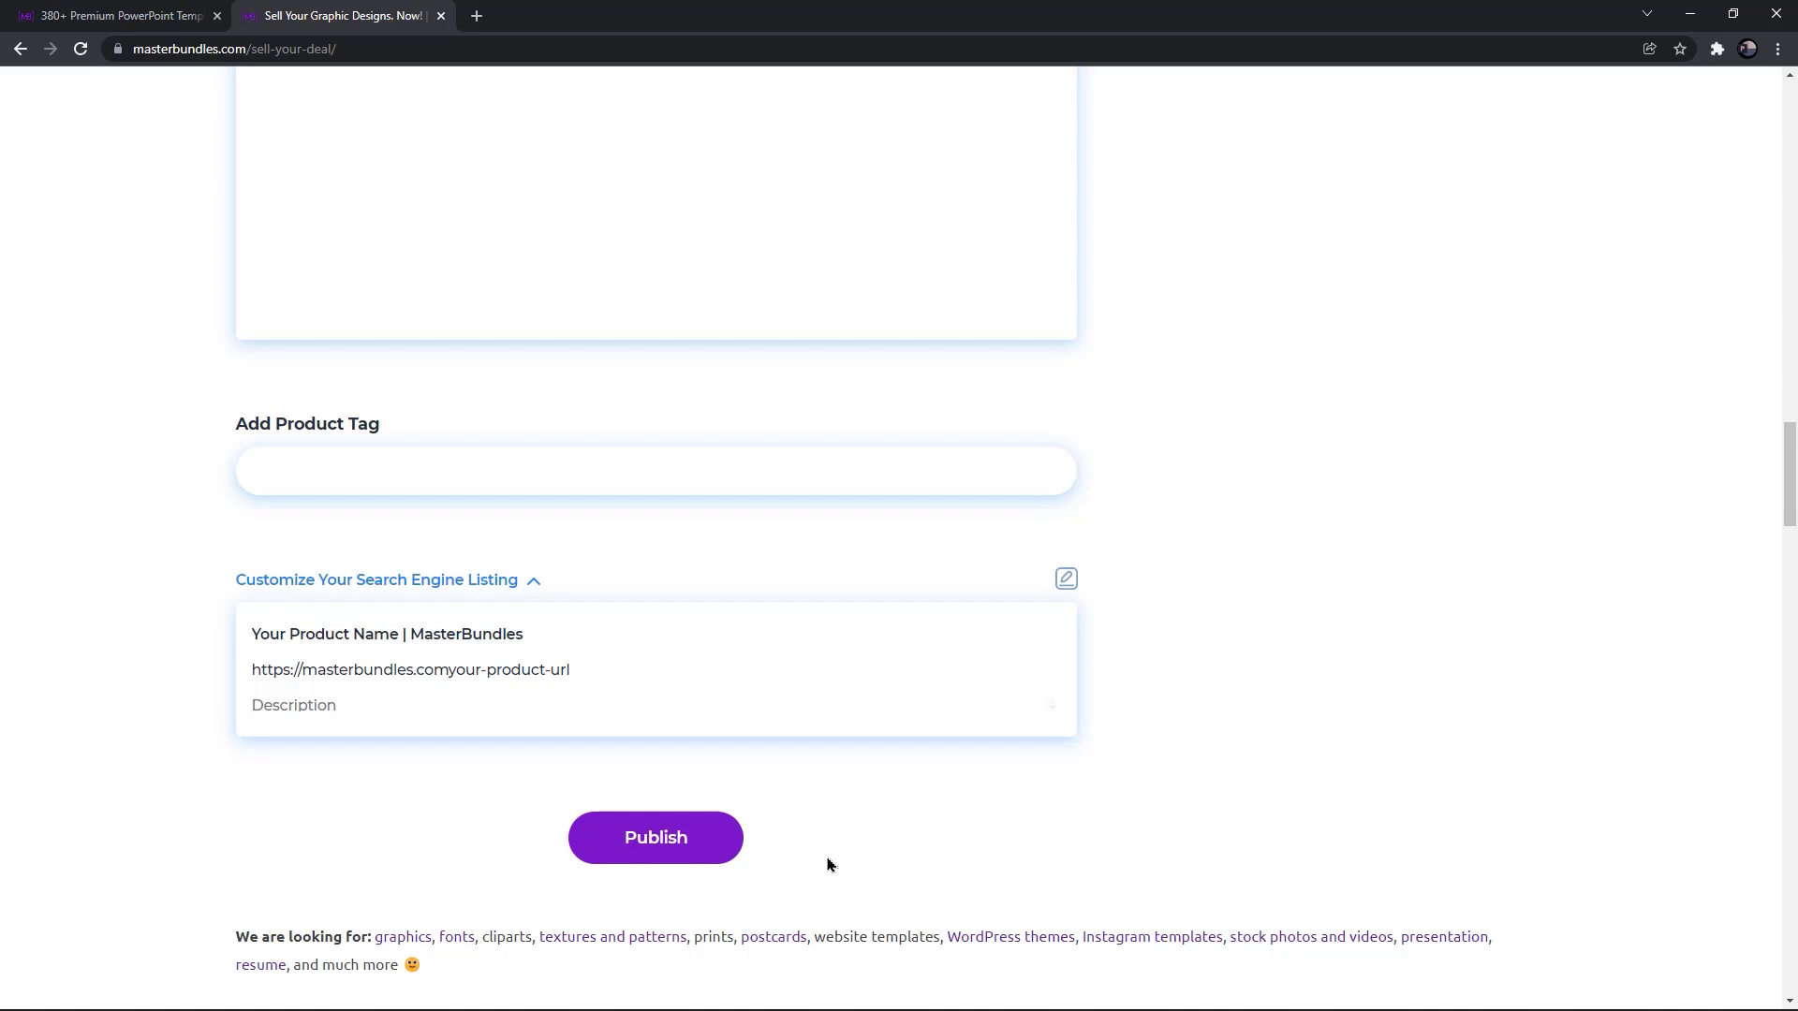
{"action": "scroll", "coordinate": [830, 857], "scroll_direction": "down", "scroll_amount": 2}
{"action": "scroll", "coordinate": [829, 857], "scroll_direction": "down", "scroll_amount": 2}
{"action": "scroll", "coordinate": [828, 857], "scroll_direction": "down", "scroll_amount": 2}
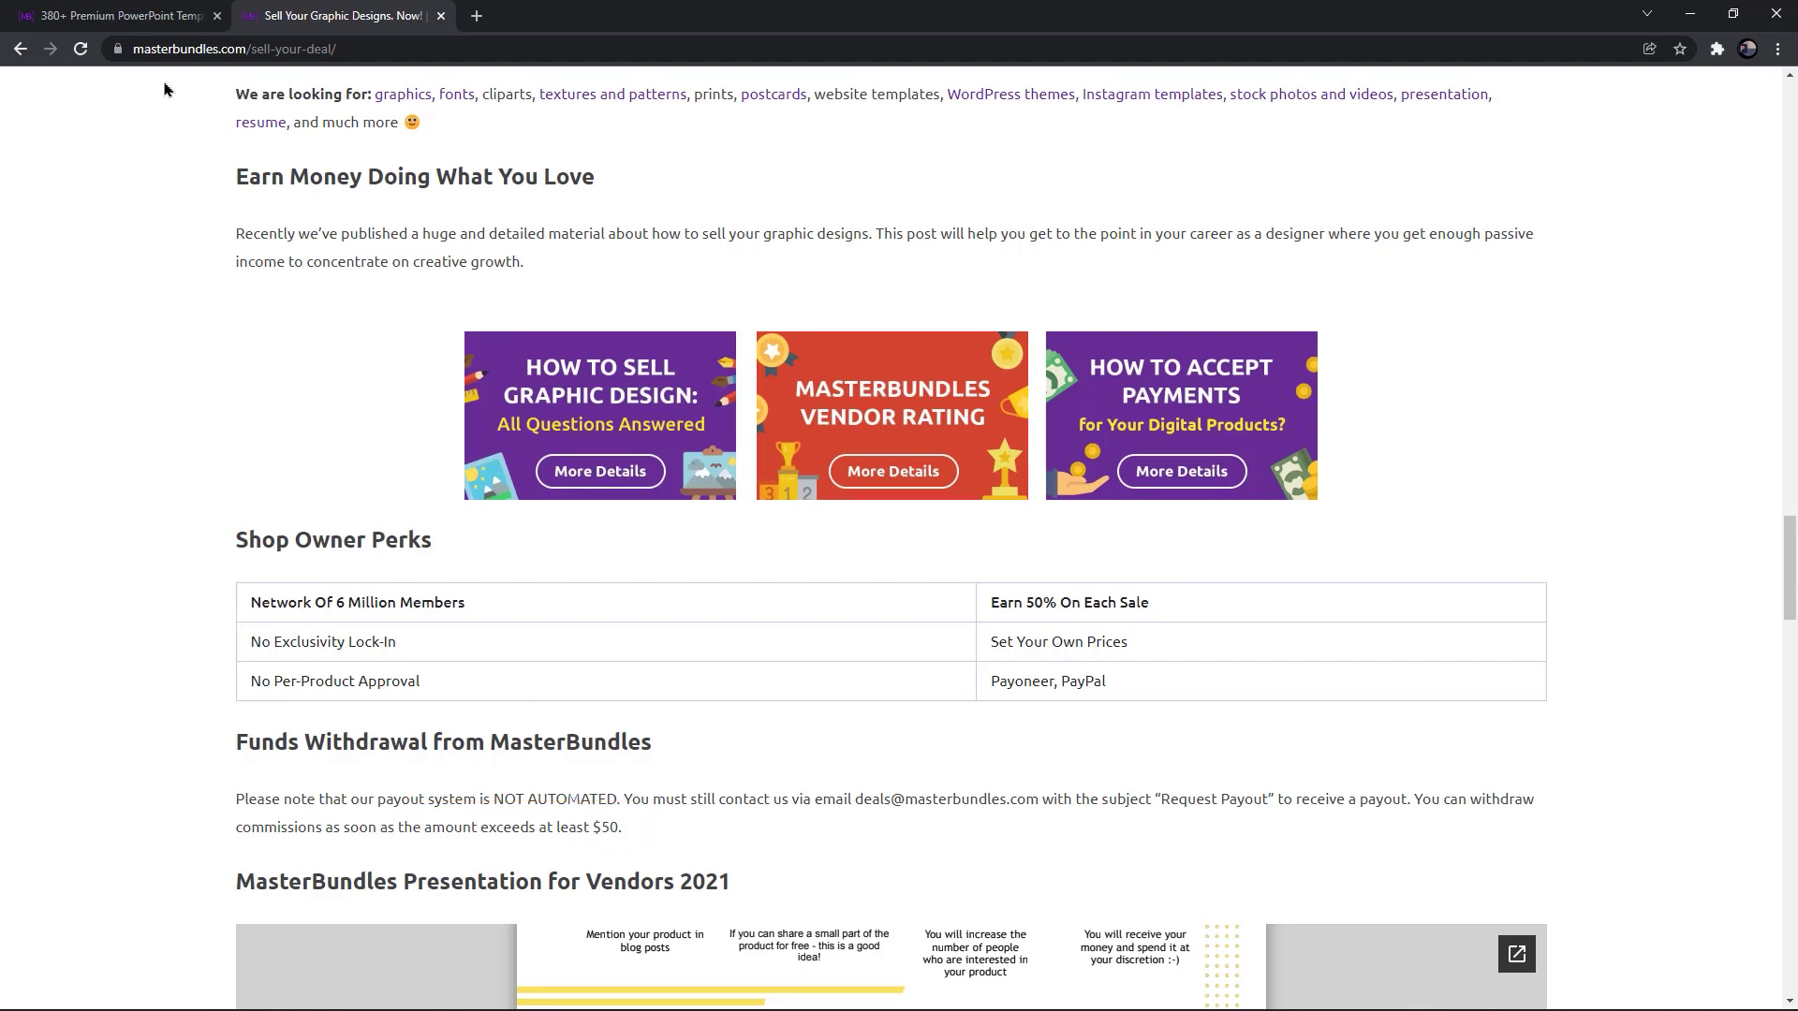
- Return to the 380+ Premium PowerPoint Templates tab and scroll to its top
{"action": "left_click", "coordinate": [126, 16]}
{"action": "scroll", "coordinate": [591, 531], "scroll_direction": "up", "scroll_amount": 1}
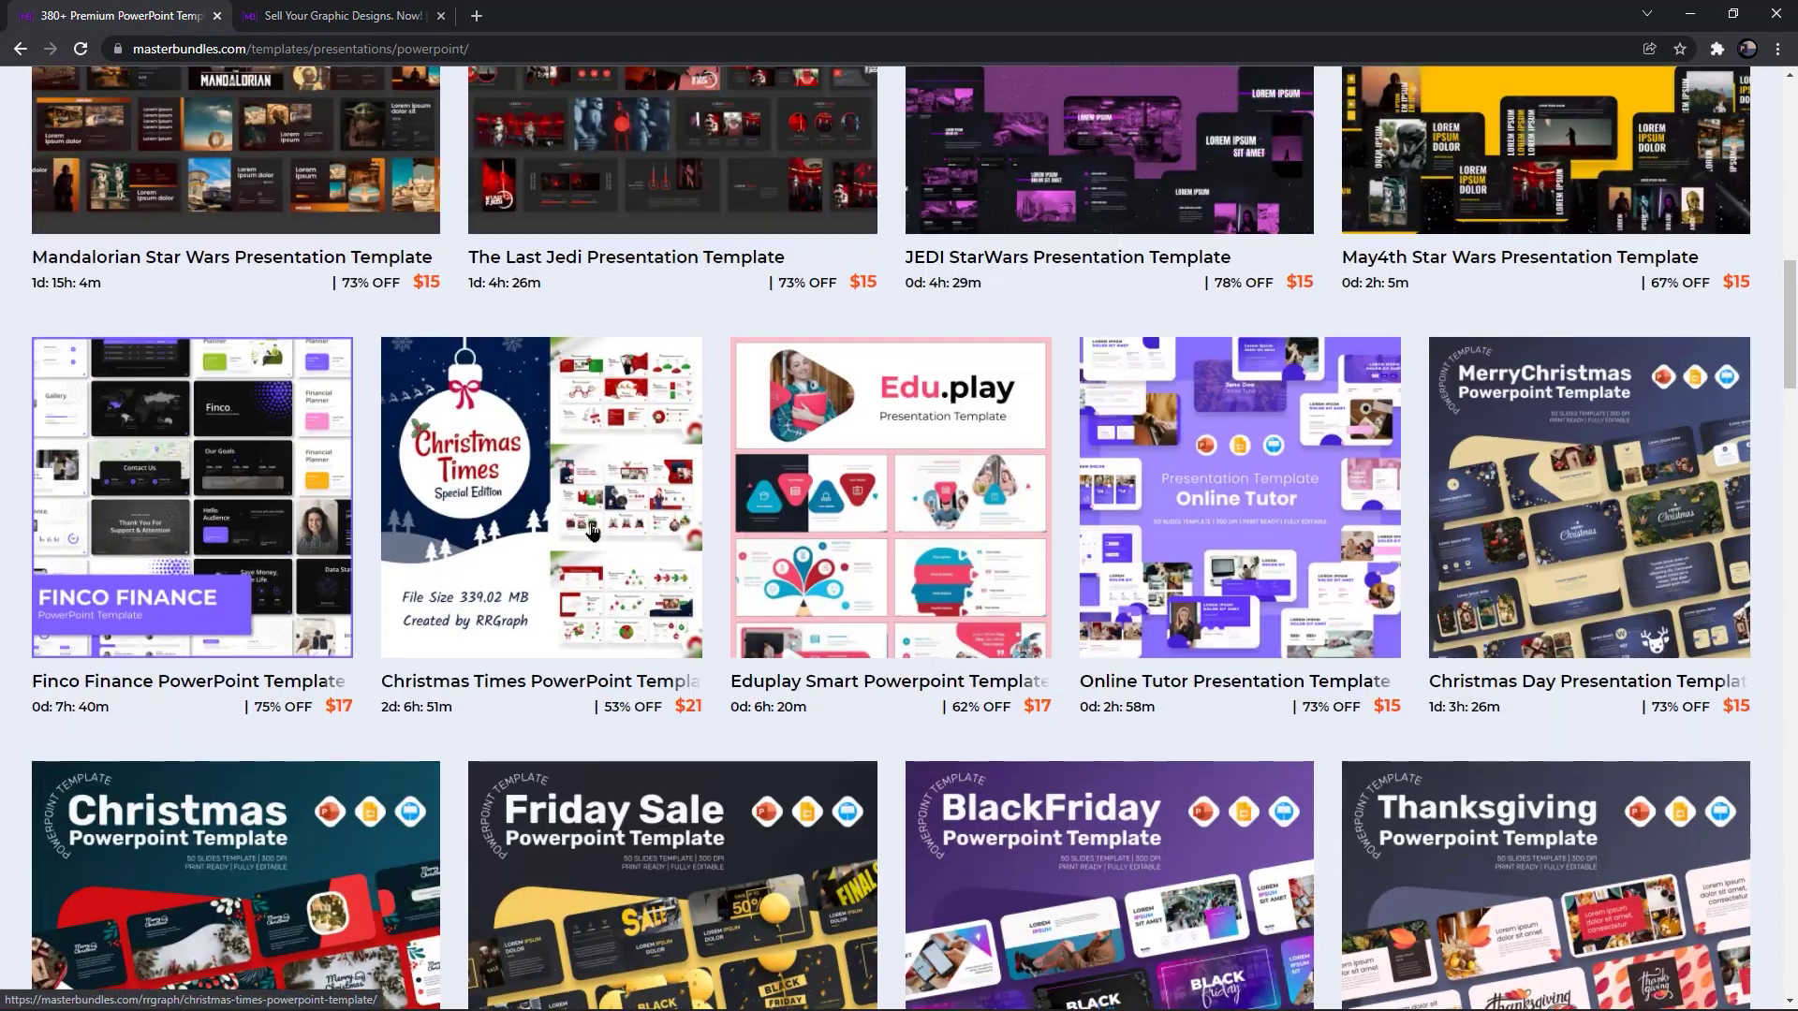
{"action": "scroll", "coordinate": [591, 532], "scroll_direction": "up", "scroll_amount": 3}
{"action": "scroll", "coordinate": [618, 562], "scroll_direction": "up", "scroll_amount": 3}
{"action": "scroll", "coordinate": [633, 613], "scroll_direction": "up", "scroll_amount": 2}
{"action": "scroll", "coordinate": [634, 614], "scroll_direction": "up", "scroll_amount": 1}
{"action": "scroll", "coordinate": [634, 615], "scroll_direction": "up", "scroll_amount": 3}
{"action": "scroll", "coordinate": [646, 625], "scroll_direction": "up", "scroll_amount": 3}
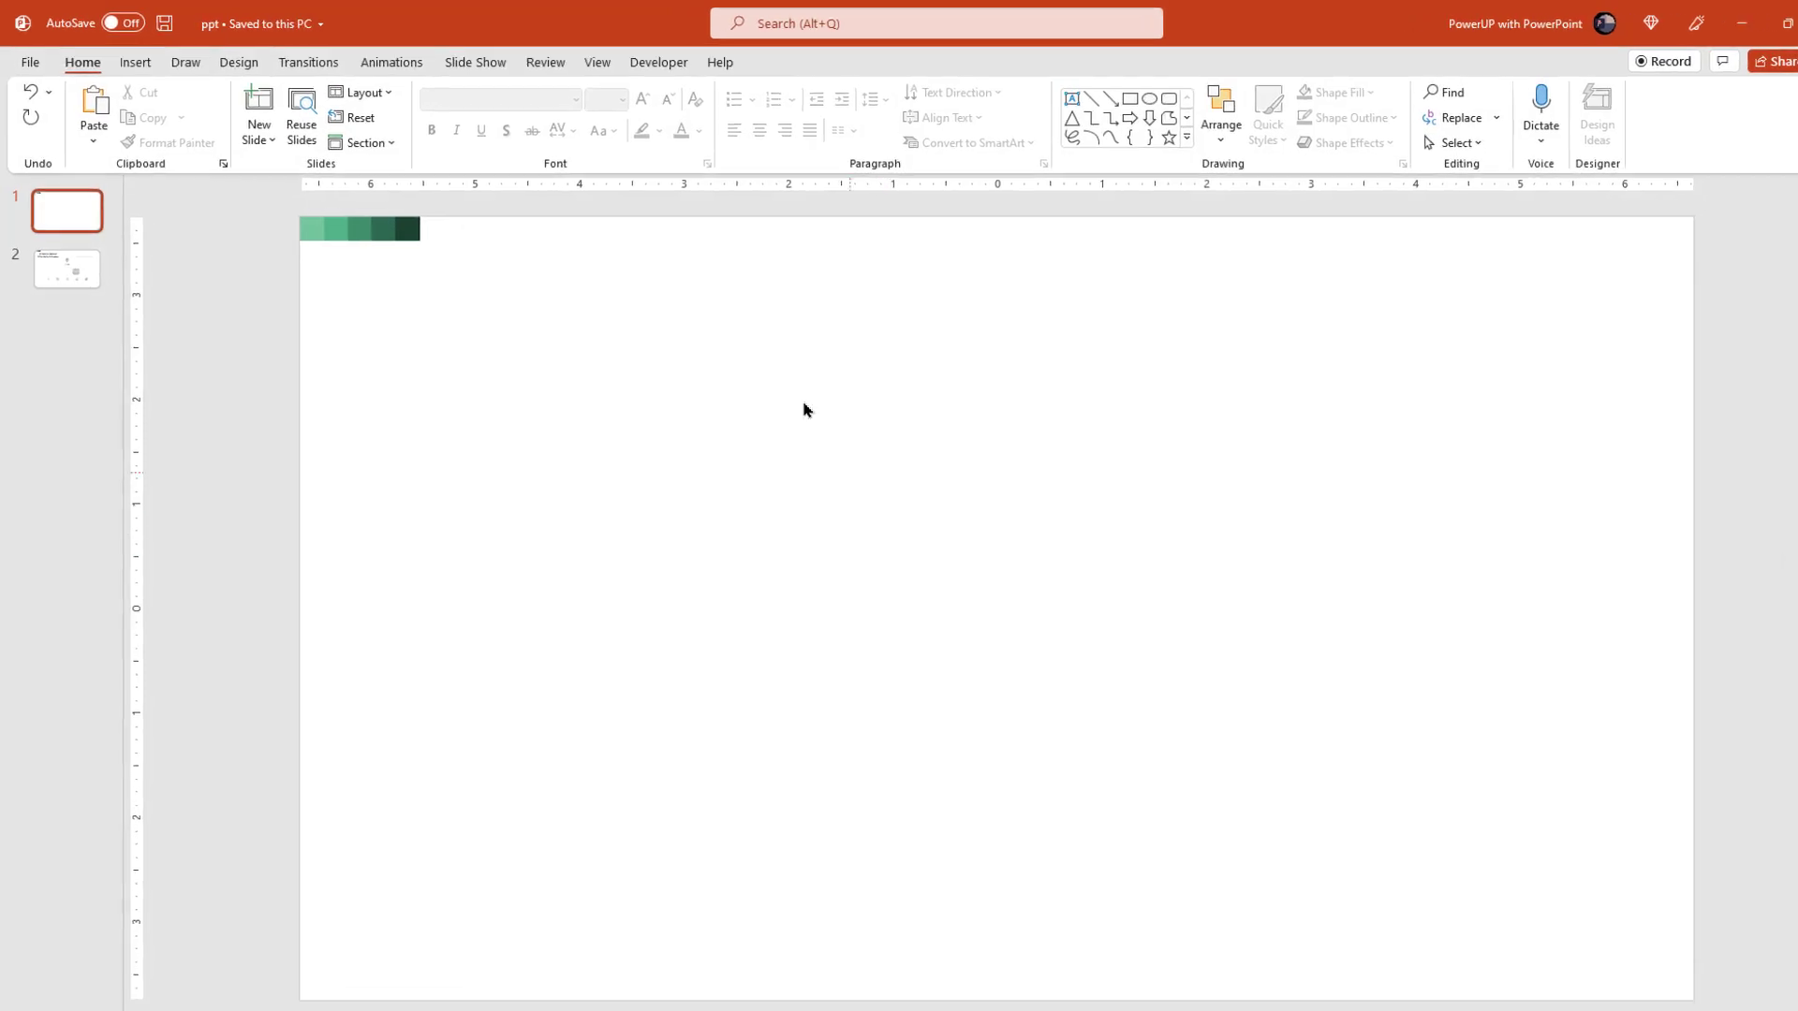
- Raise the horizontal guide to 1.42 and draw a theme-coloured line rightward along it
{"action": "left_click", "coordinate": [578, 59]}
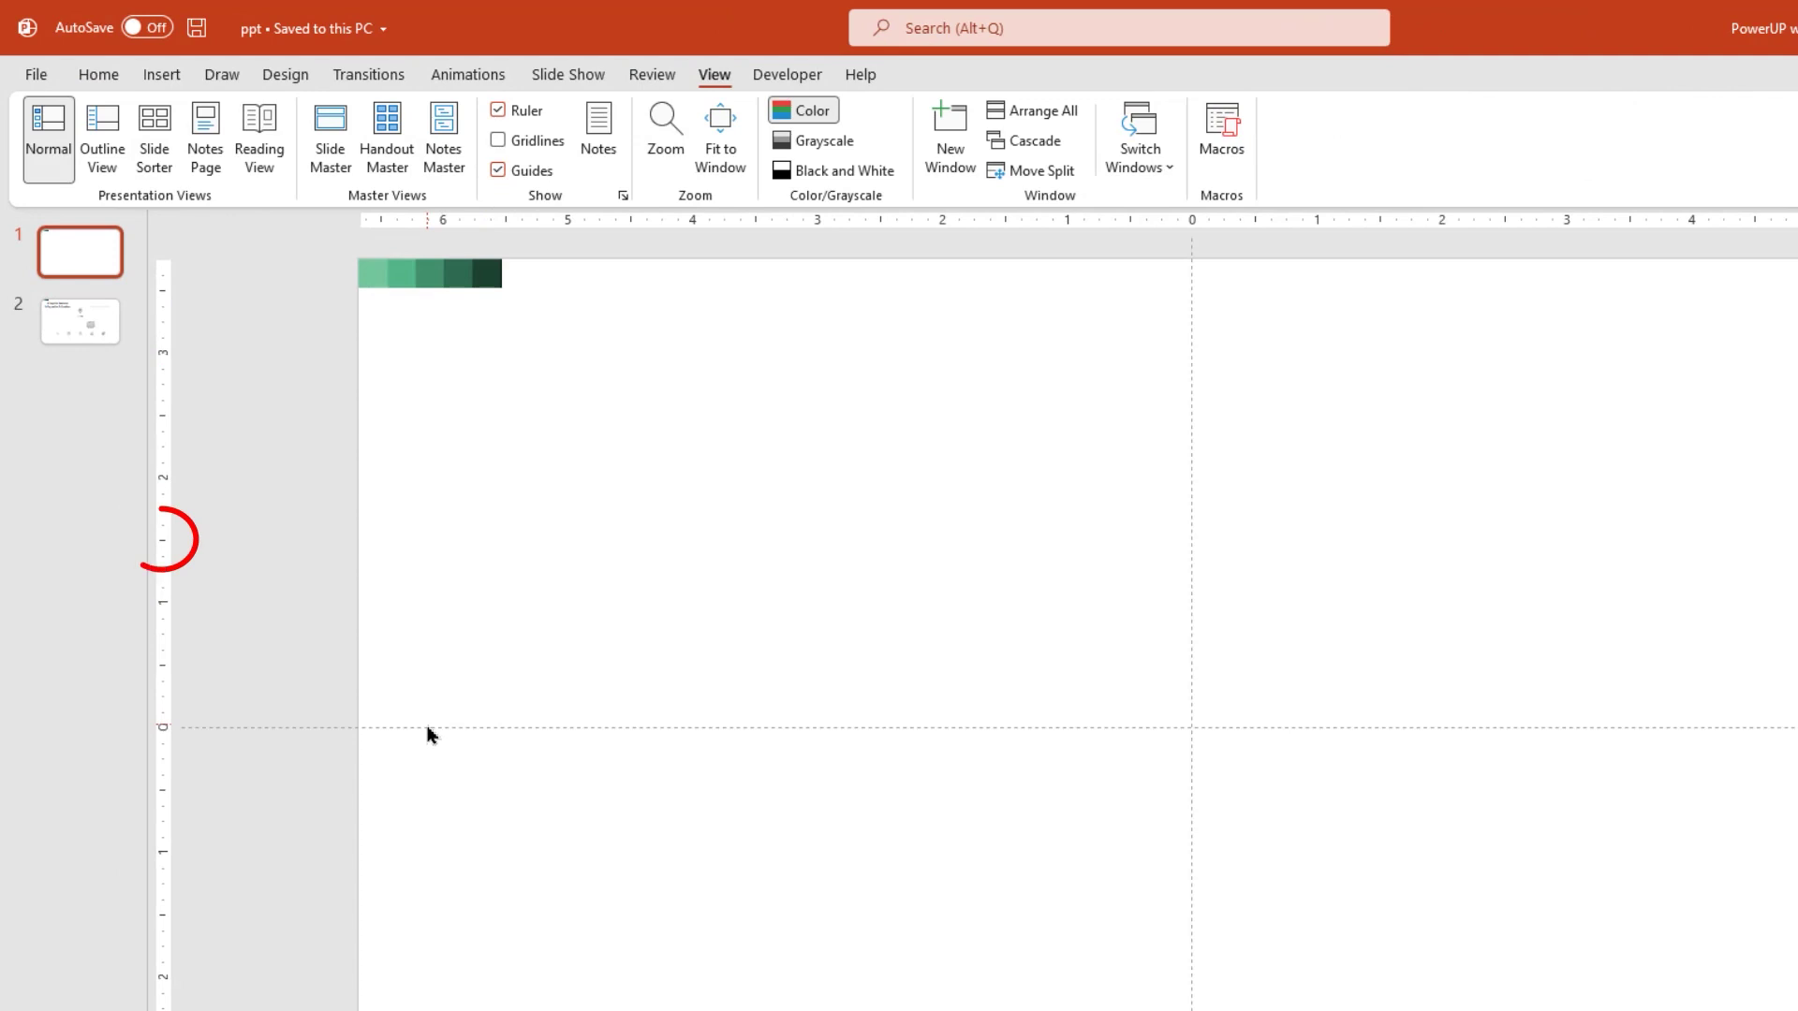
{"action": "left_click_drag", "start_coordinate": [431, 727], "coordinate": [452, 539]}
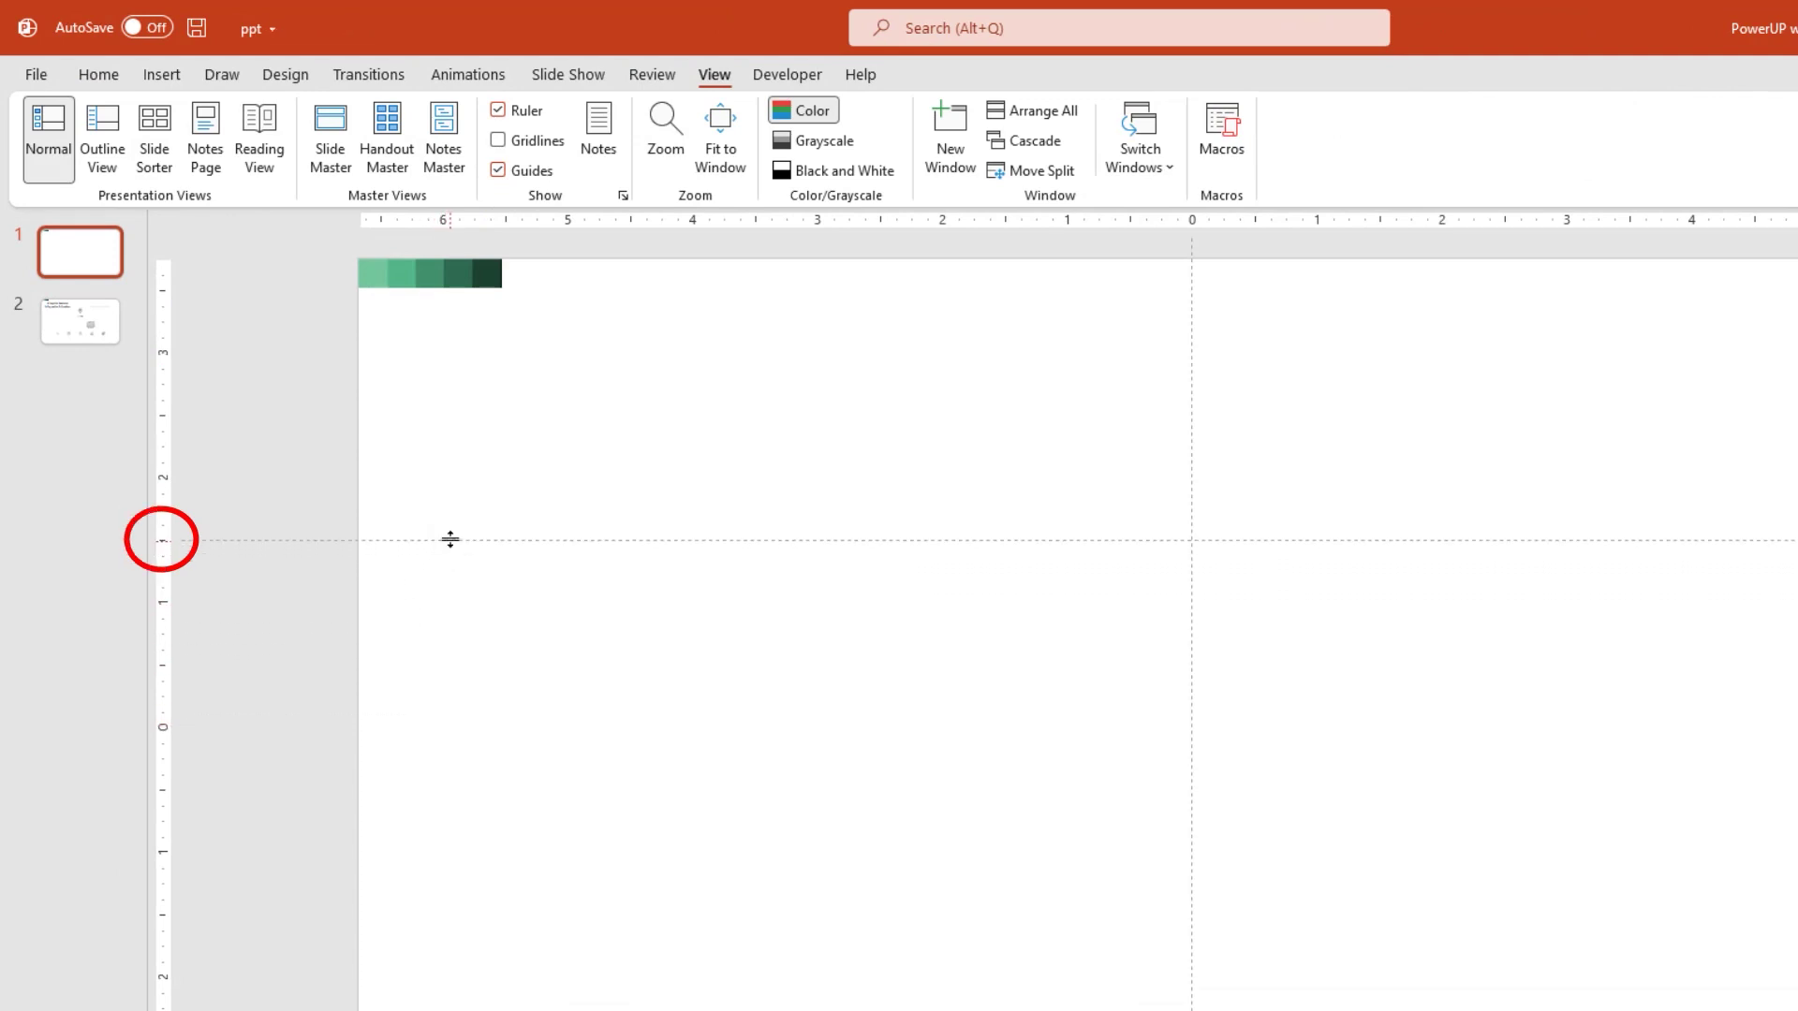
{"action": "left_click", "coordinate": [162, 74]}
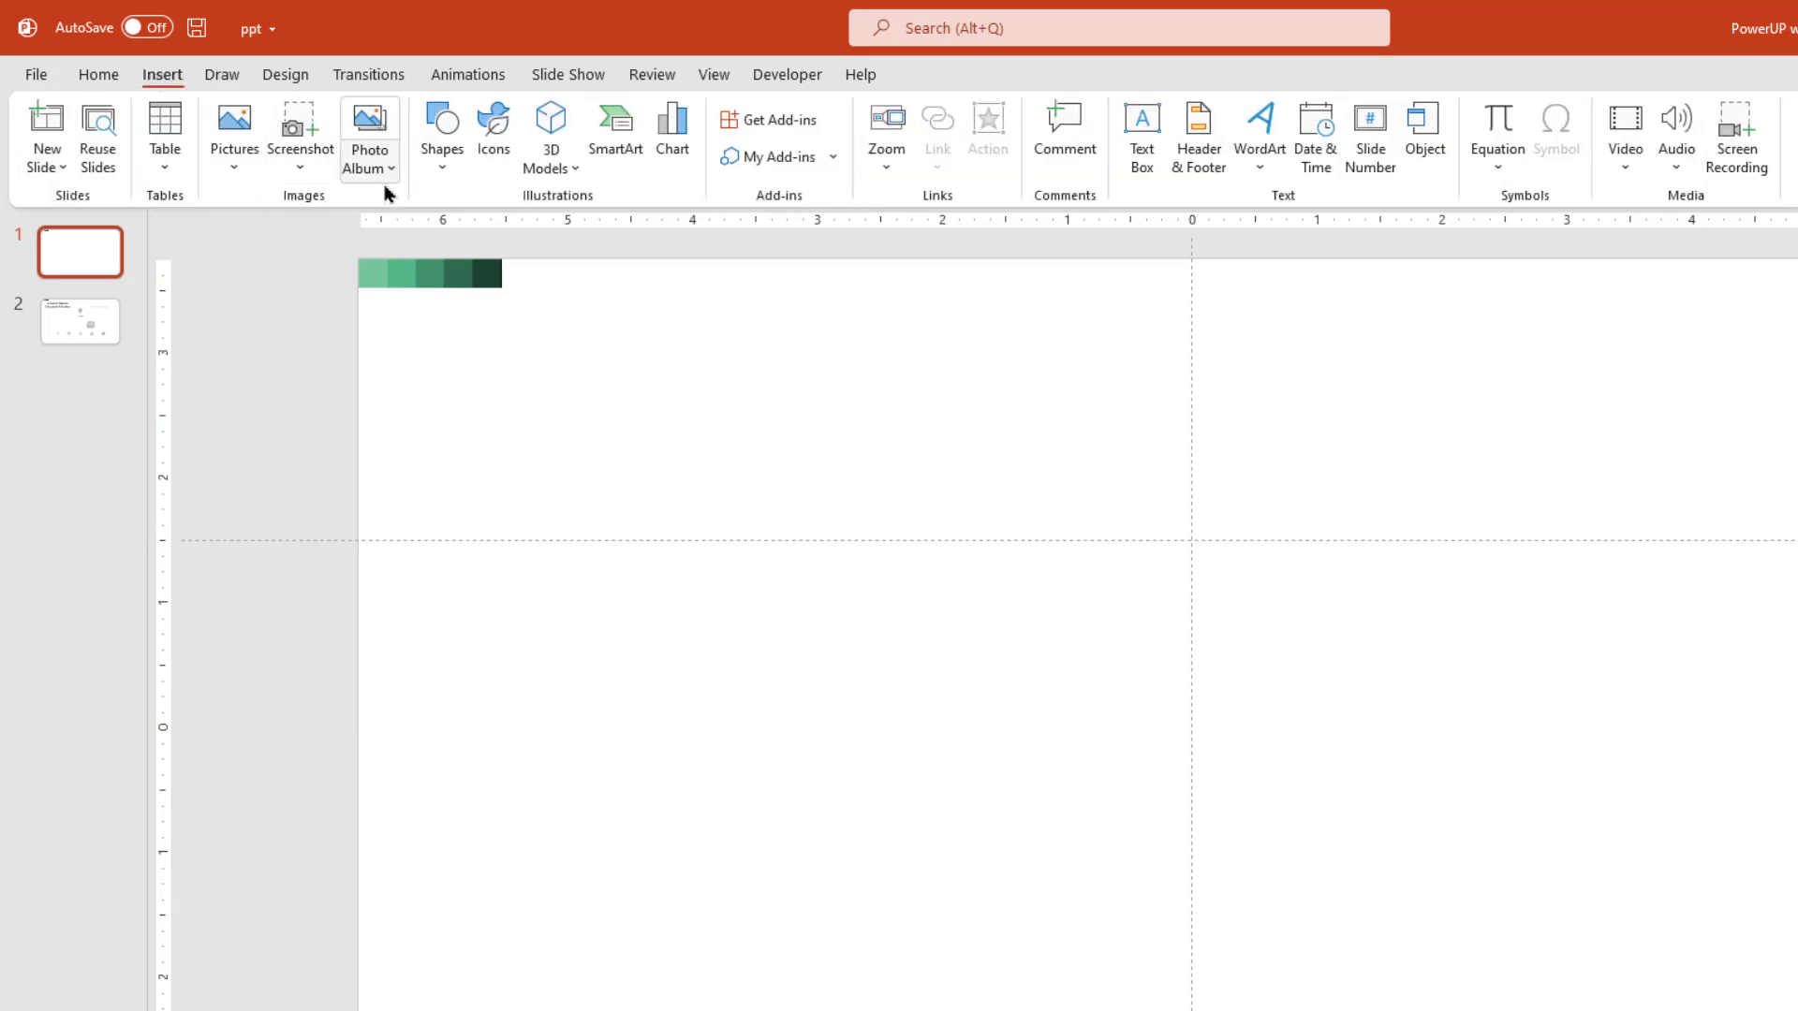
{"action": "left_click", "coordinate": [442, 155]}
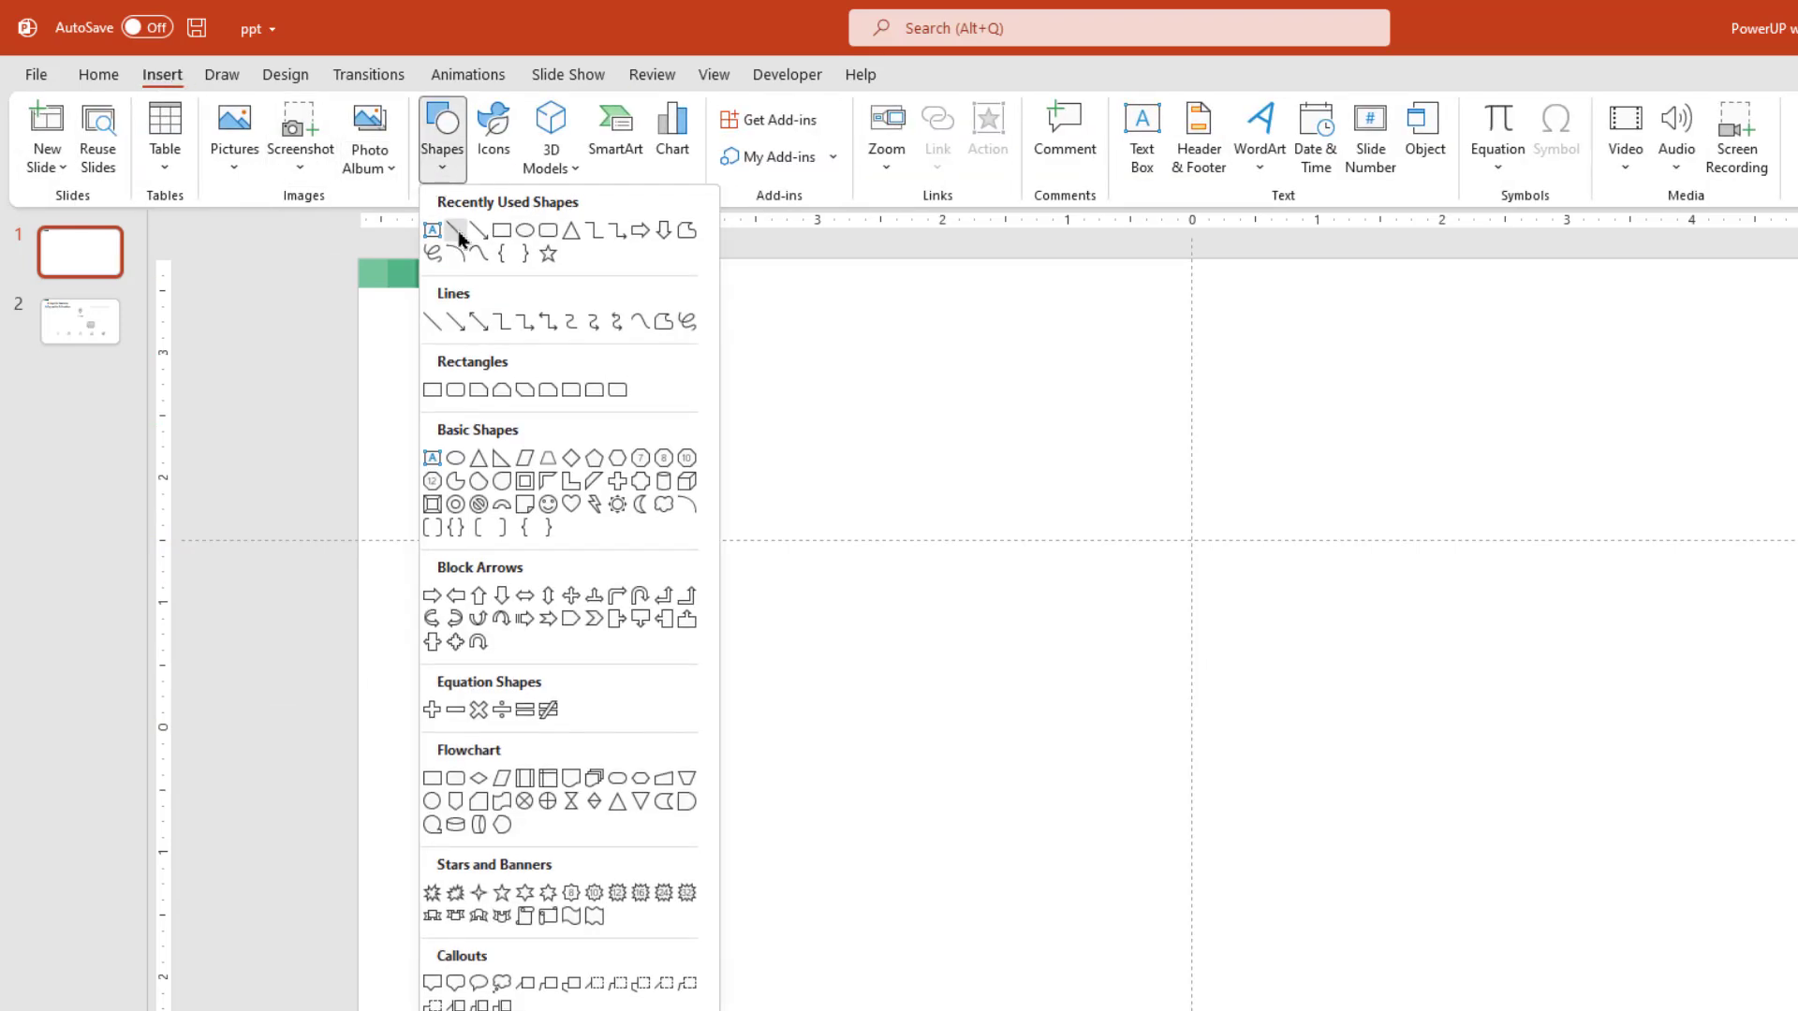
{"action": "left_click", "coordinate": [453, 231]}
{"action": "left_click_drag", "start_coordinate": [966, 437], "coordinate": [1501, 438]}
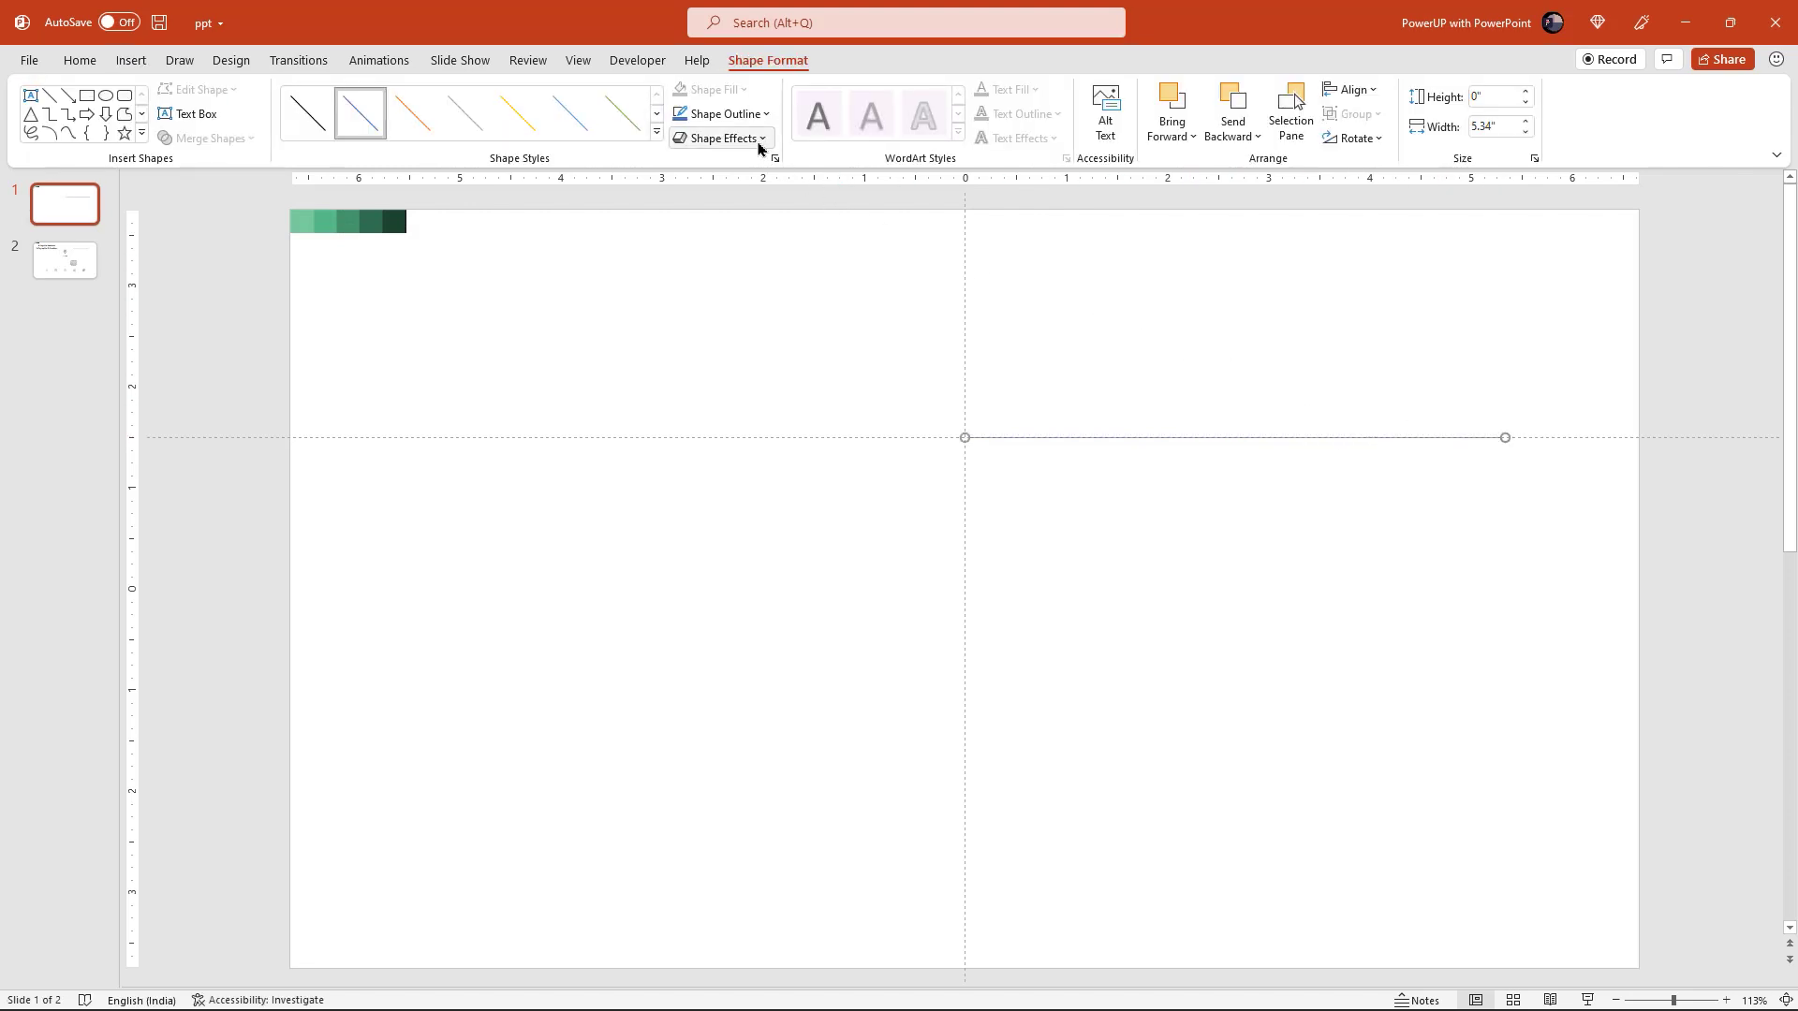
{"action": "left_click", "coordinate": [719, 113]}
{"action": "left_click", "coordinate": [699, 228]}
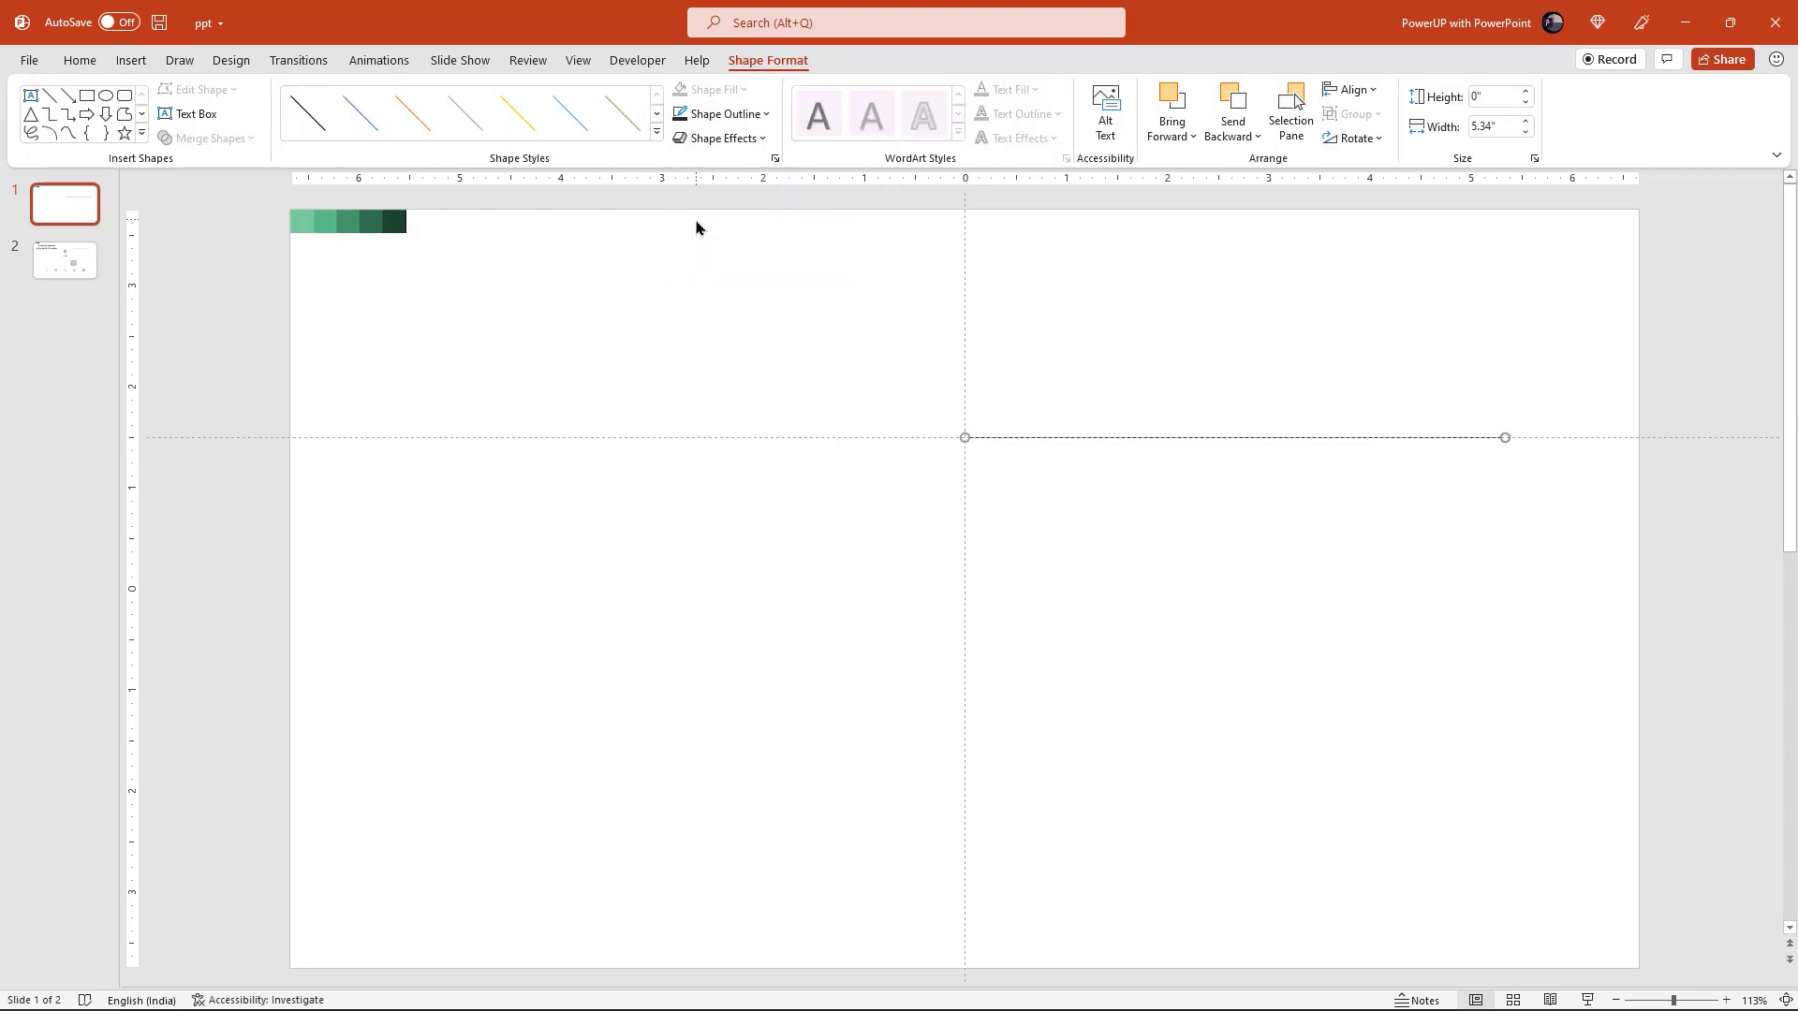
- Rotate the line to 36° and snap its top end onto the guide intersection
{"action": "right_click", "coordinate": [1211, 441]}
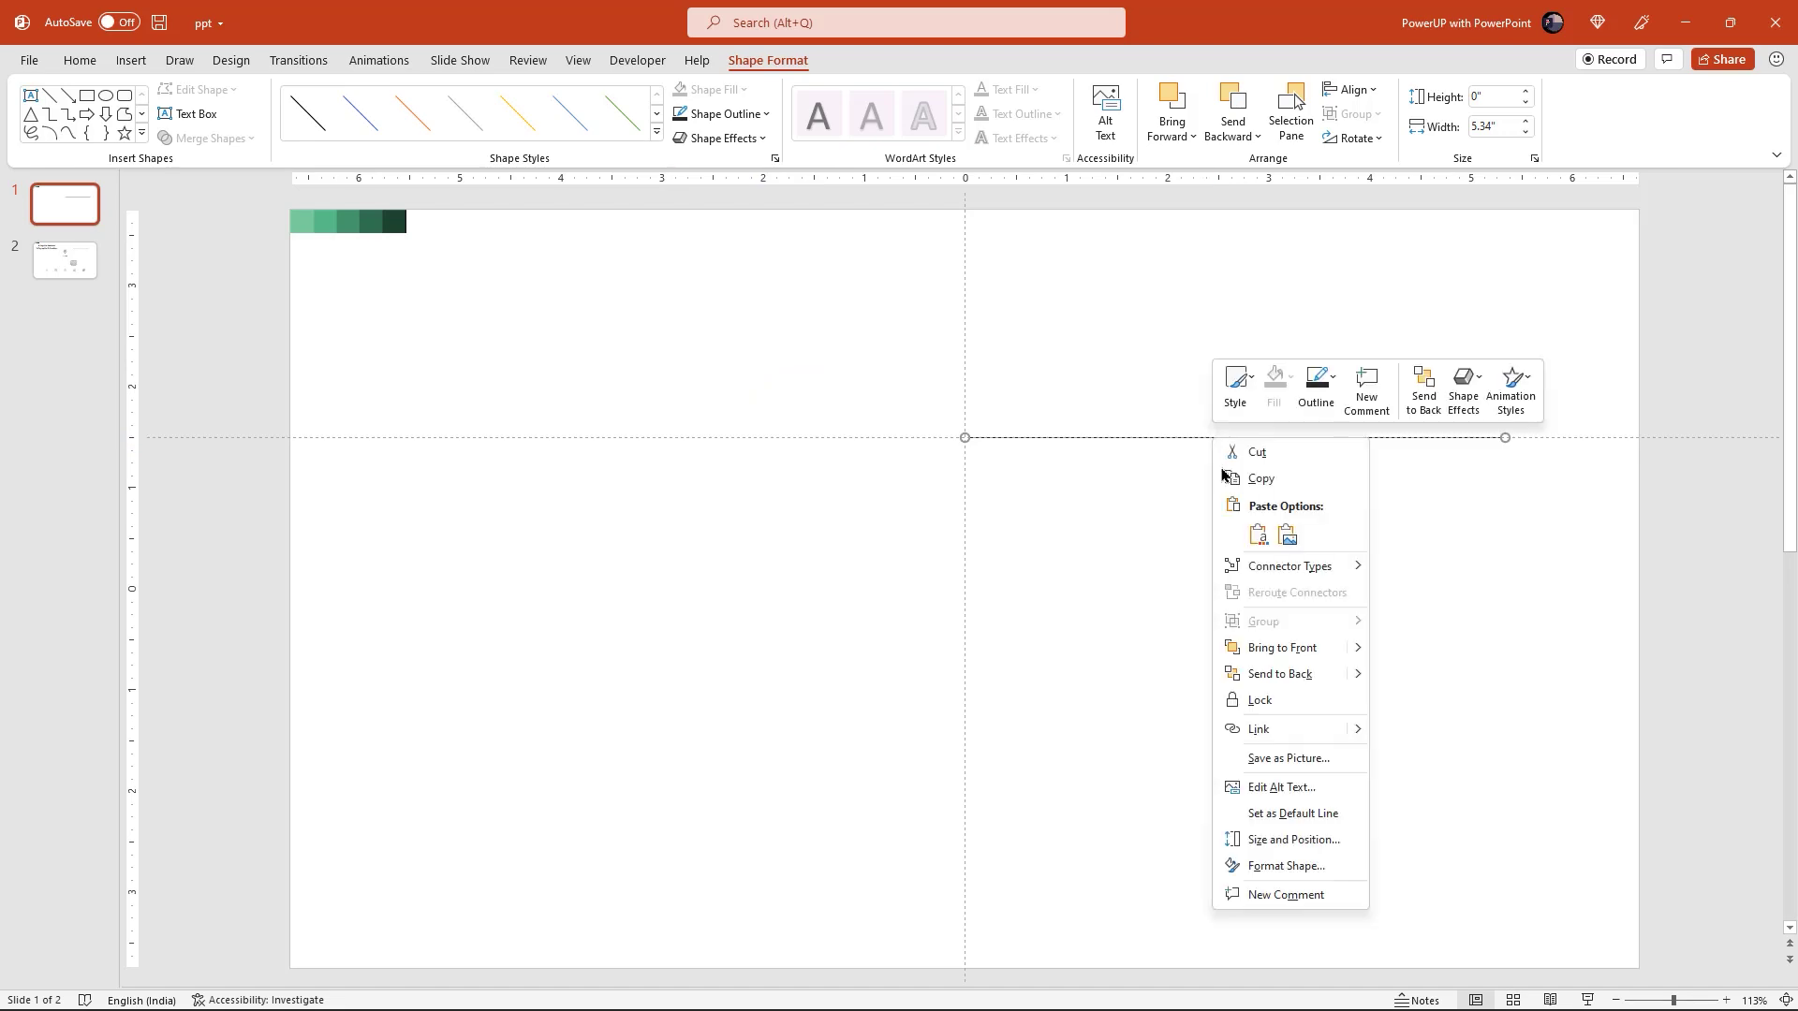
{"action": "left_click", "coordinate": [1293, 868]}
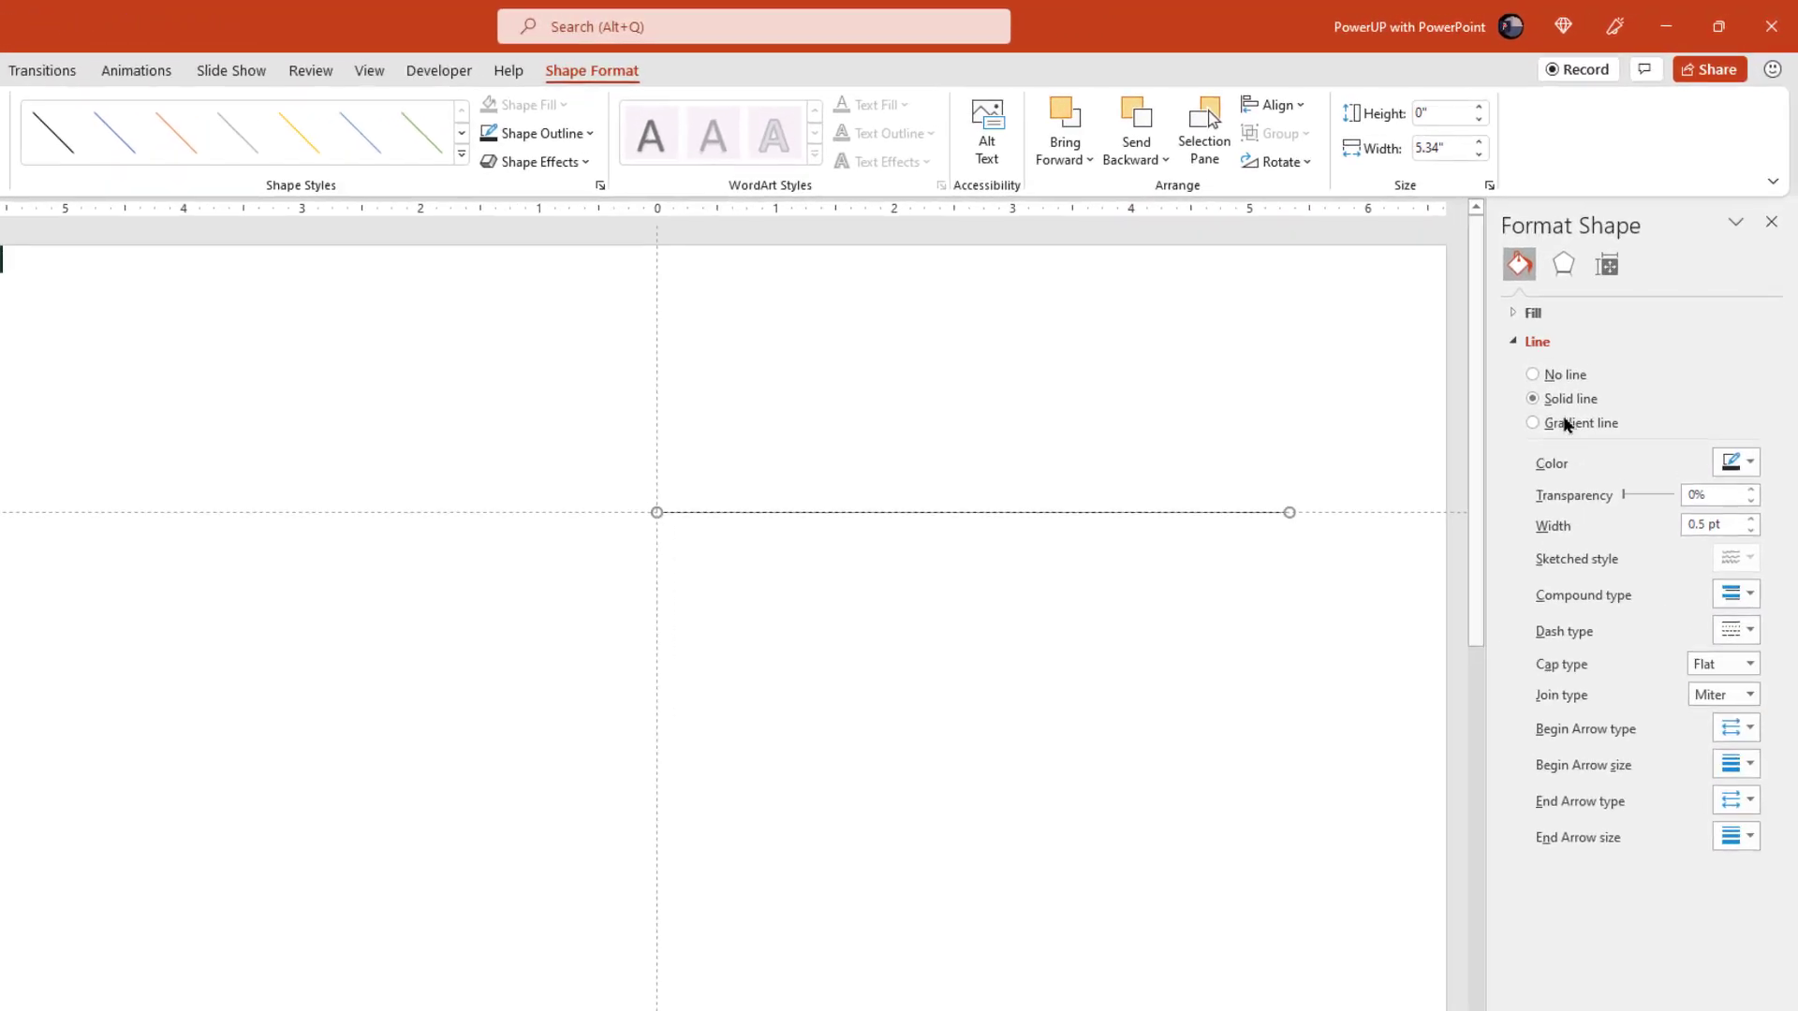
{"action": "left_click", "coordinate": [1635, 227]}
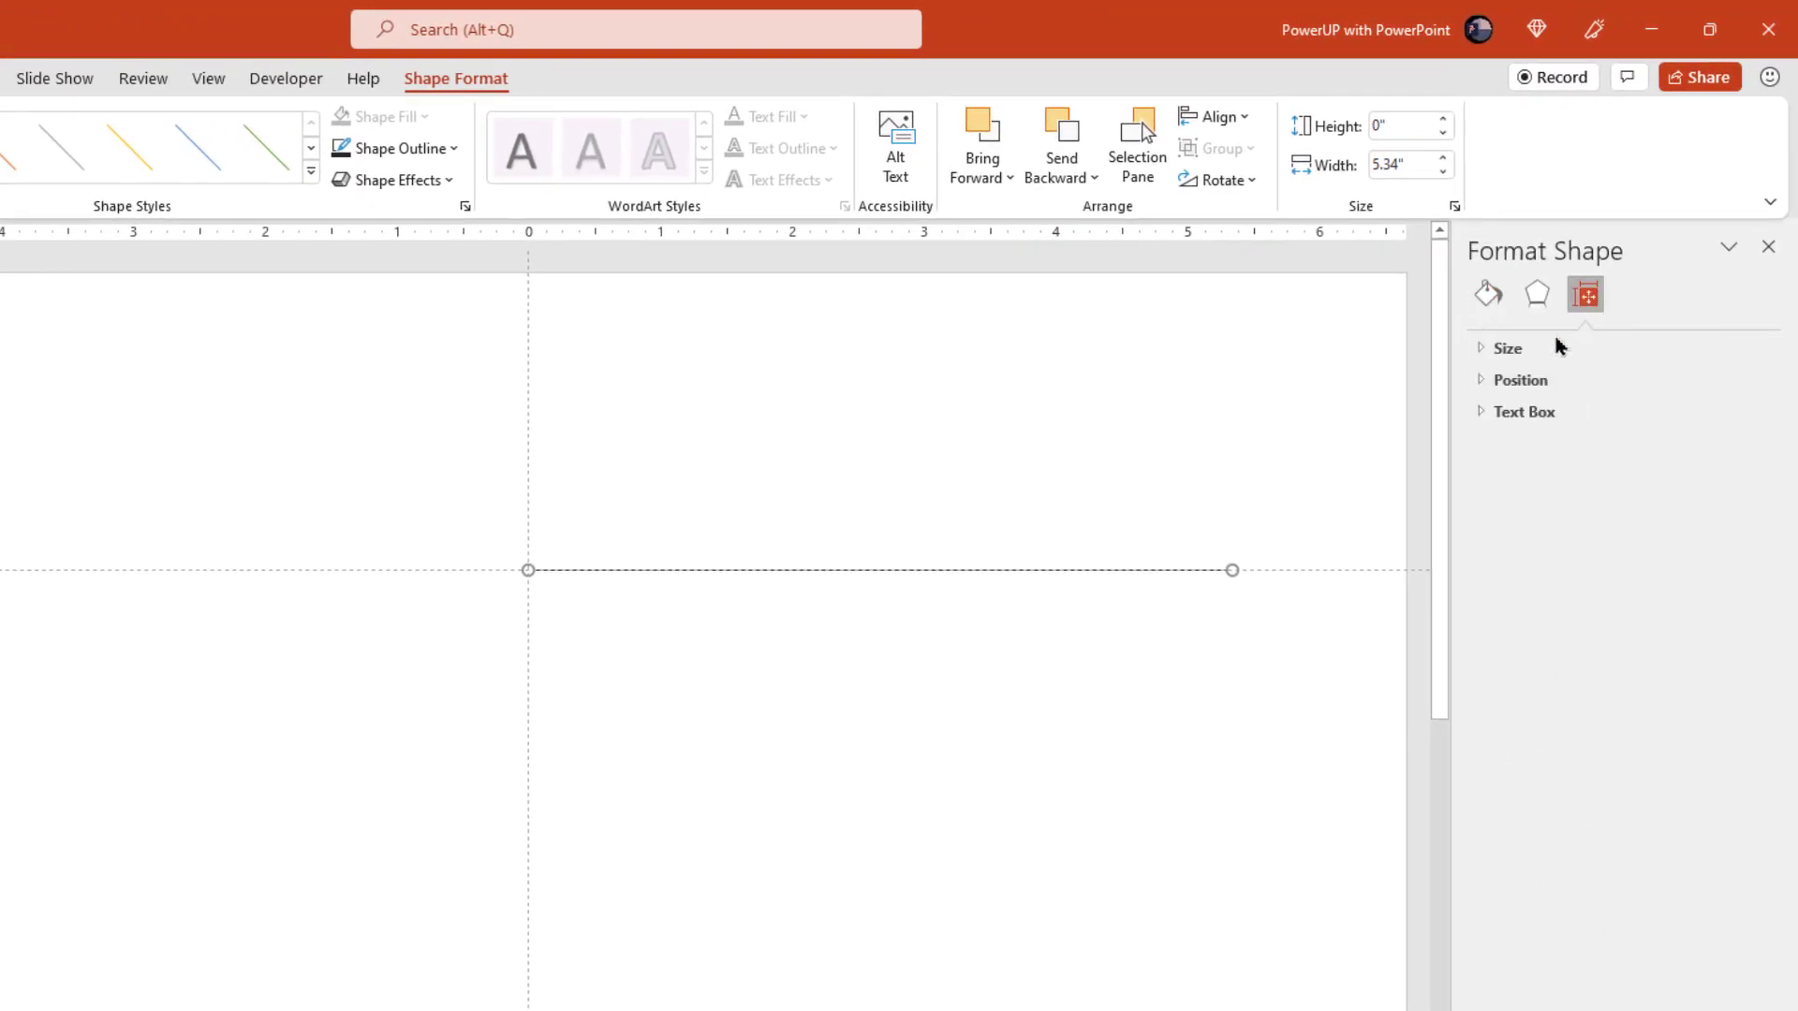
{"action": "left_click", "coordinate": [1493, 349]}
{"action": "left_click", "coordinate": [1693, 445]}
{"action": "left_click_drag", "start_coordinate": [1686, 444], "coordinate": [1653, 447]}
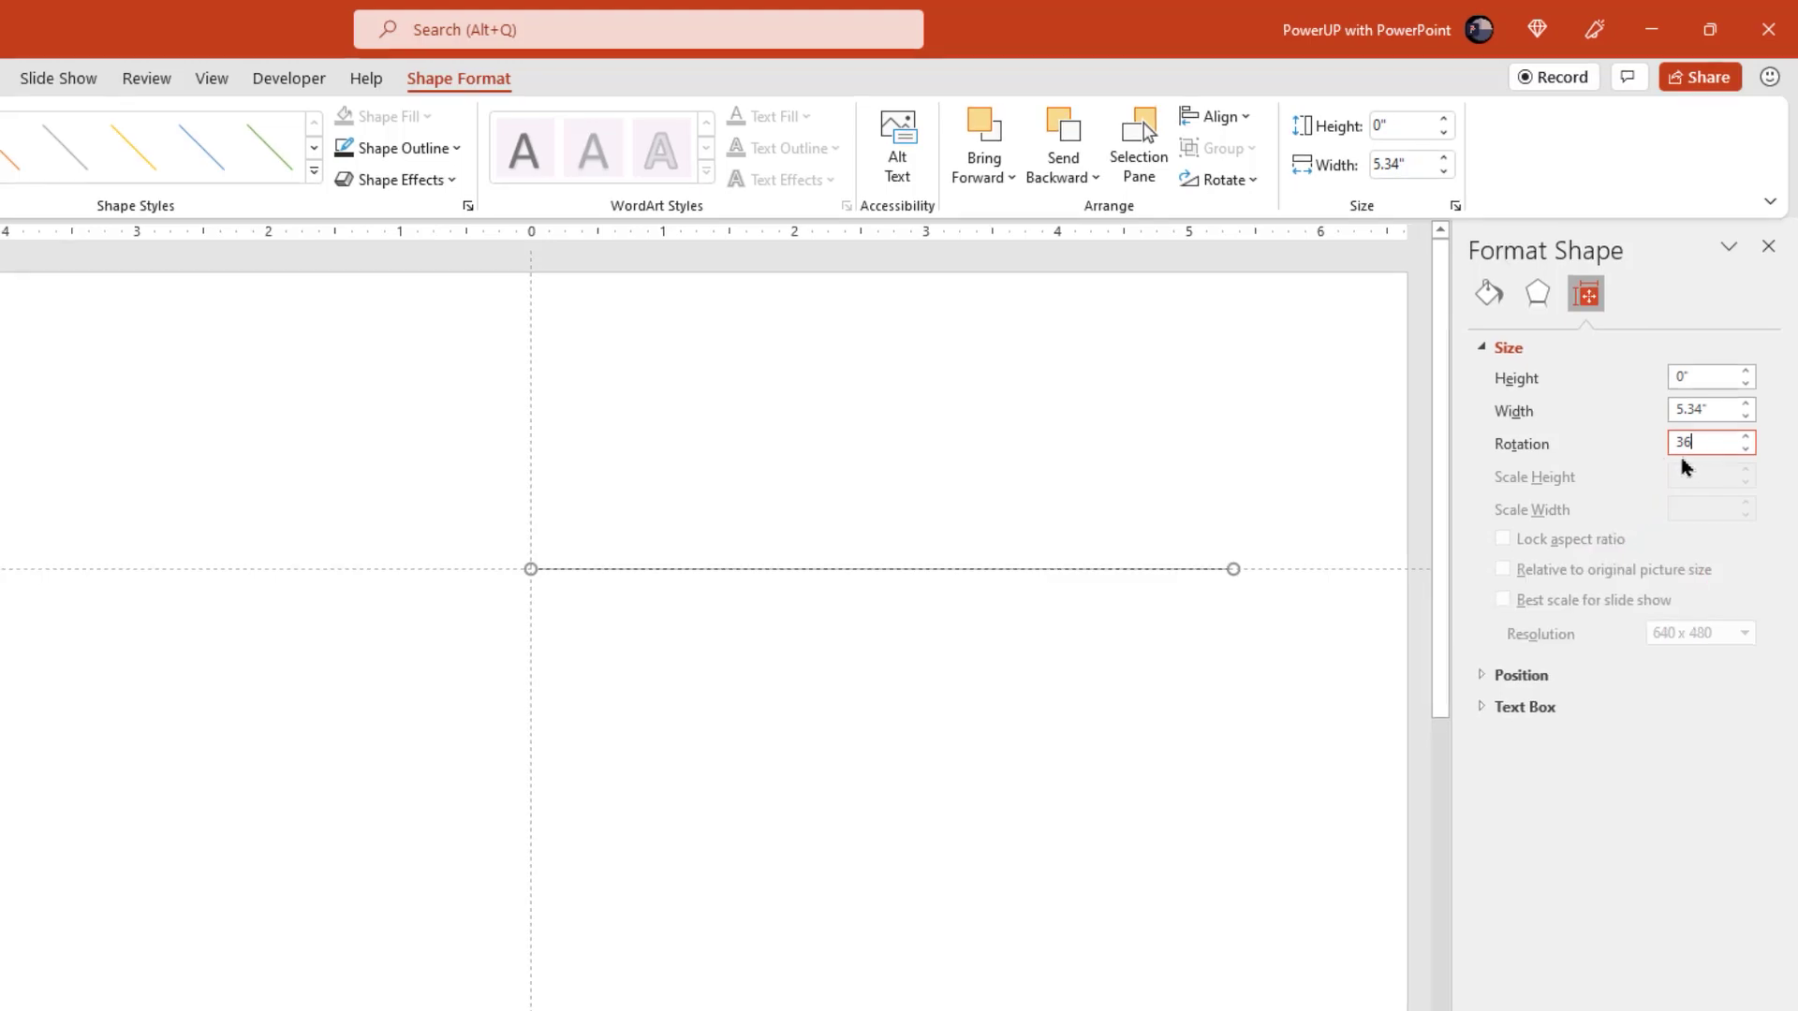
{"action": "key", "text": "Return"}
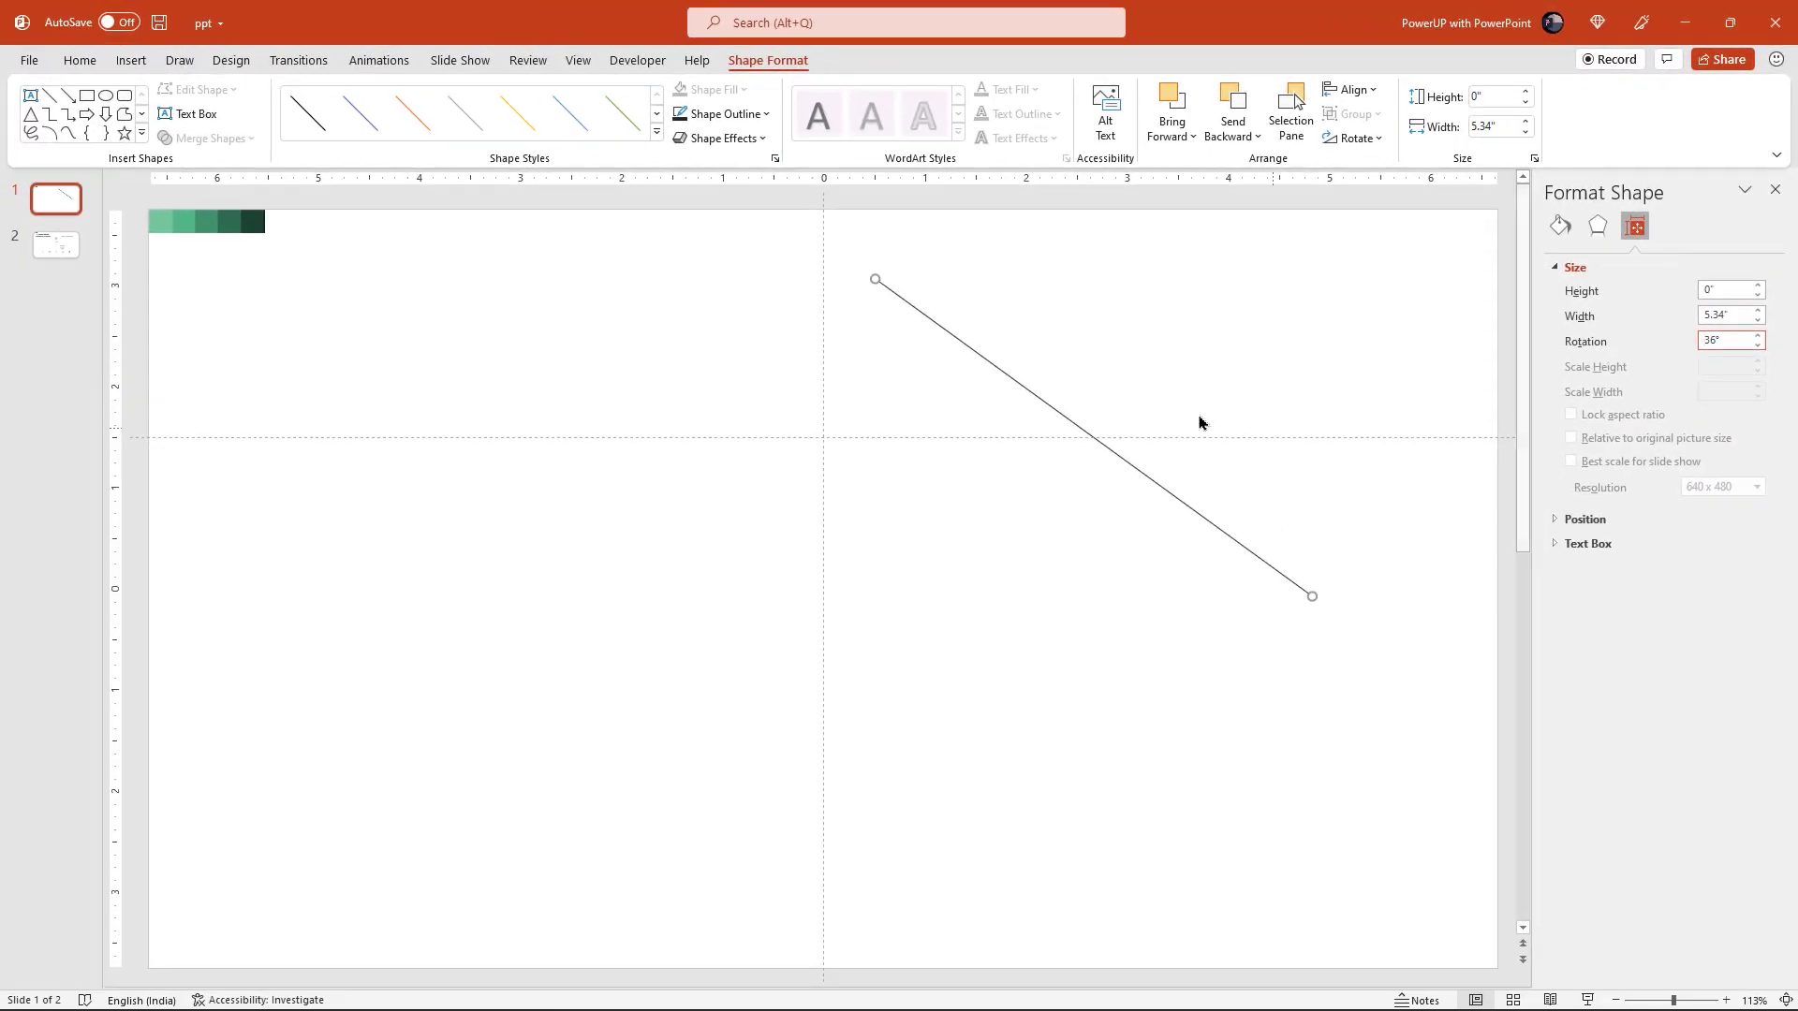
{"action": "left_click_drag", "start_coordinate": [1043, 401], "coordinate": [992, 557]}
{"action": "left_click", "coordinate": [1111, 544]}
{"action": "left_click", "coordinate": [1051, 607]}
- Duplicate the angled line and rotate the copy to 72°
{"action": "key", "text": "ctrl+d"}
{"action": "left_click_drag", "start_coordinate": [1064, 620], "coordinate": [1039, 639]}
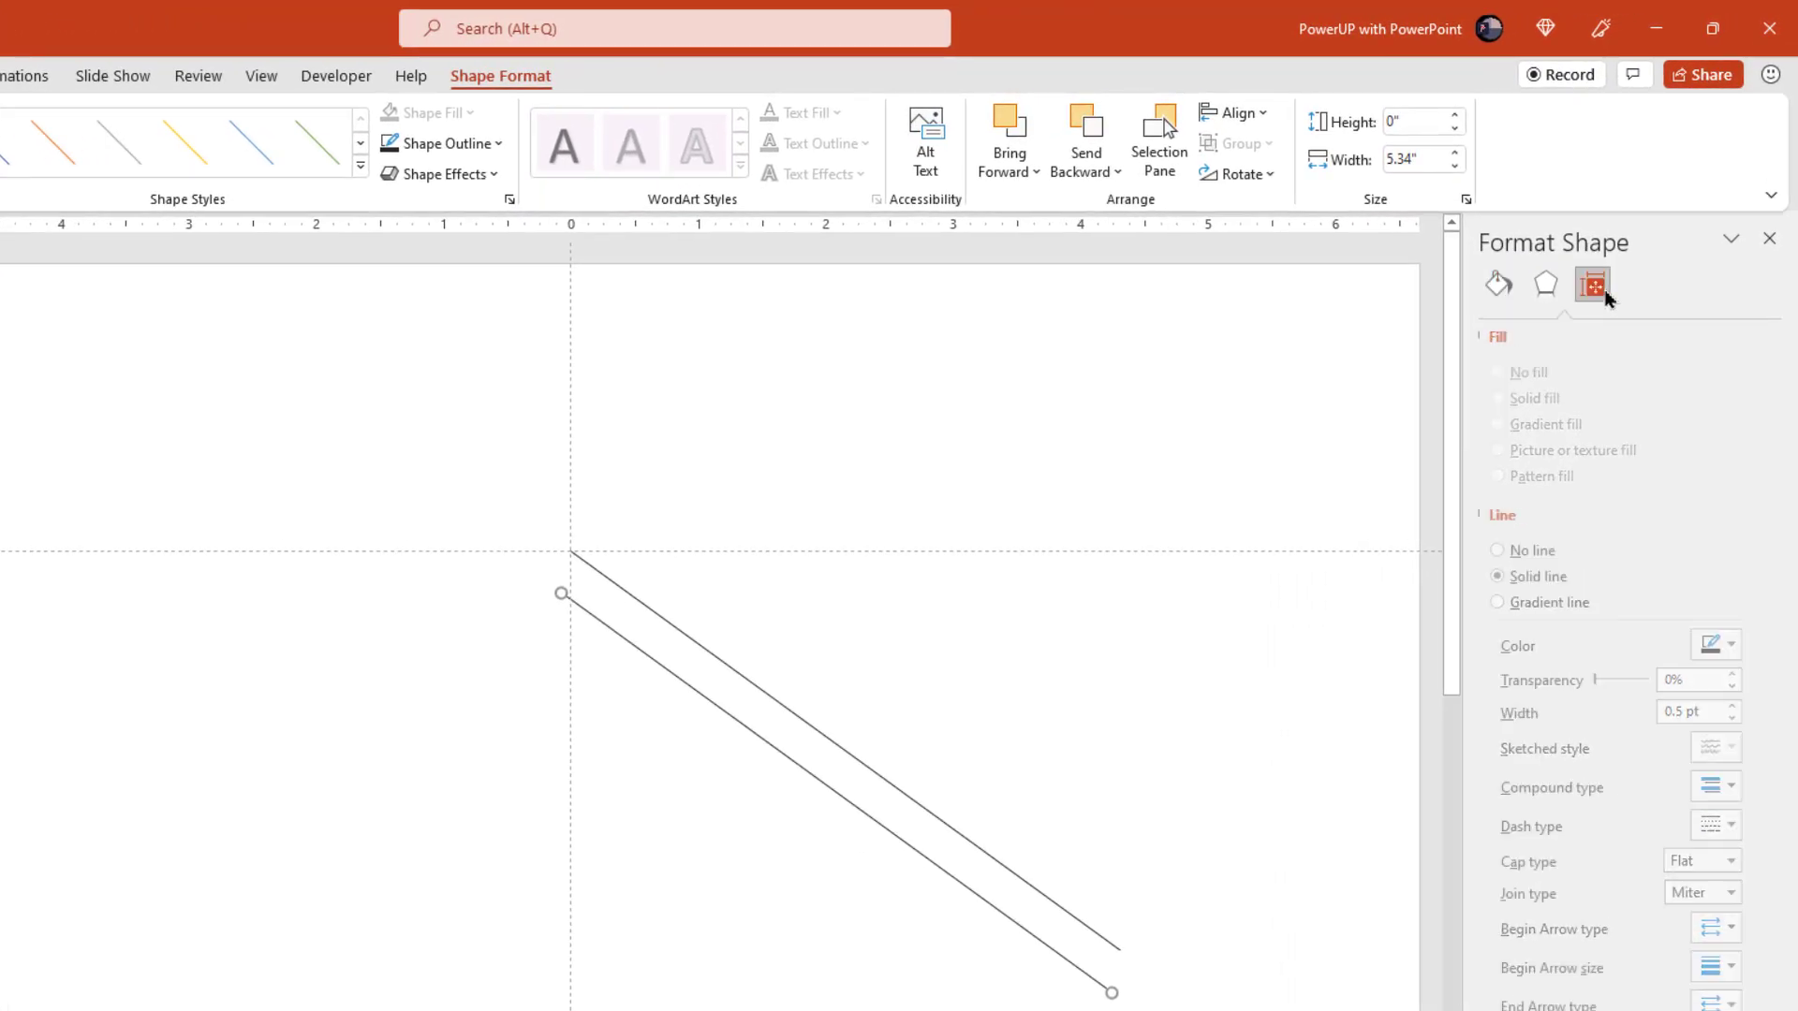
{"action": "left_click", "coordinate": [1596, 287]}
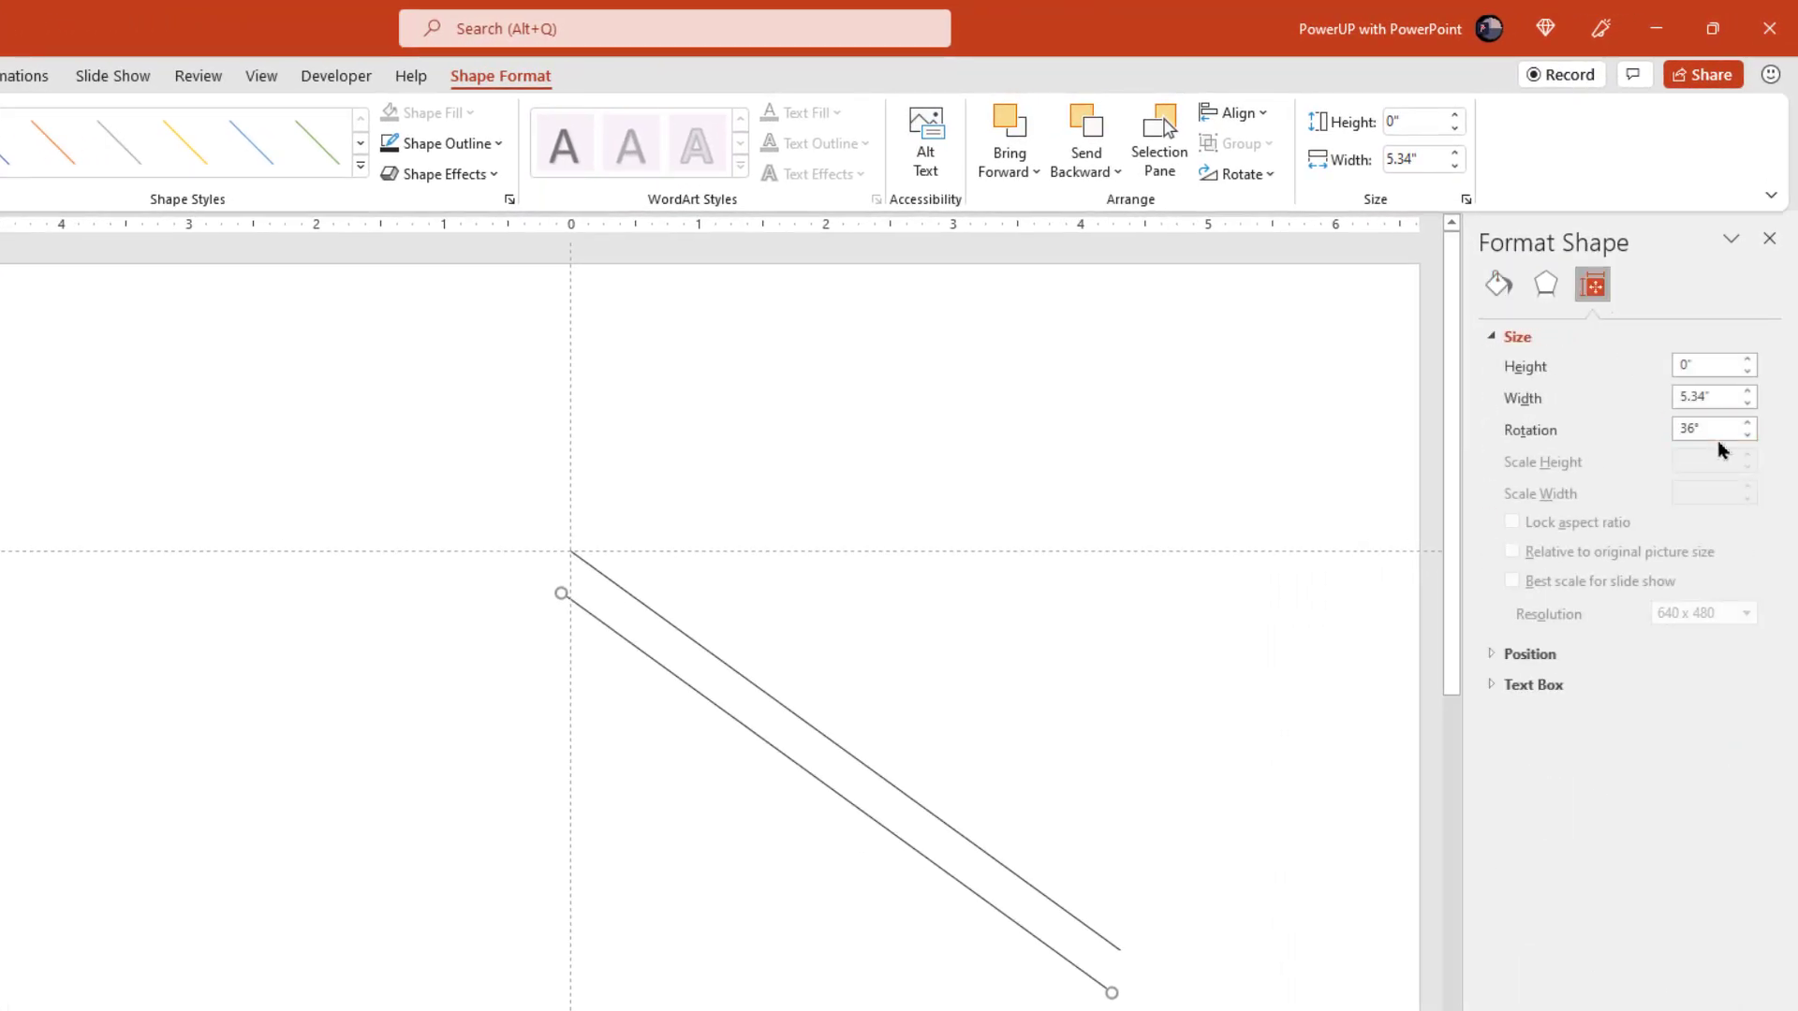
{"action": "double_click", "coordinate": [1700, 429]}
{"action": "type", "text": "72"}
{"action": "key", "text": "Return"}
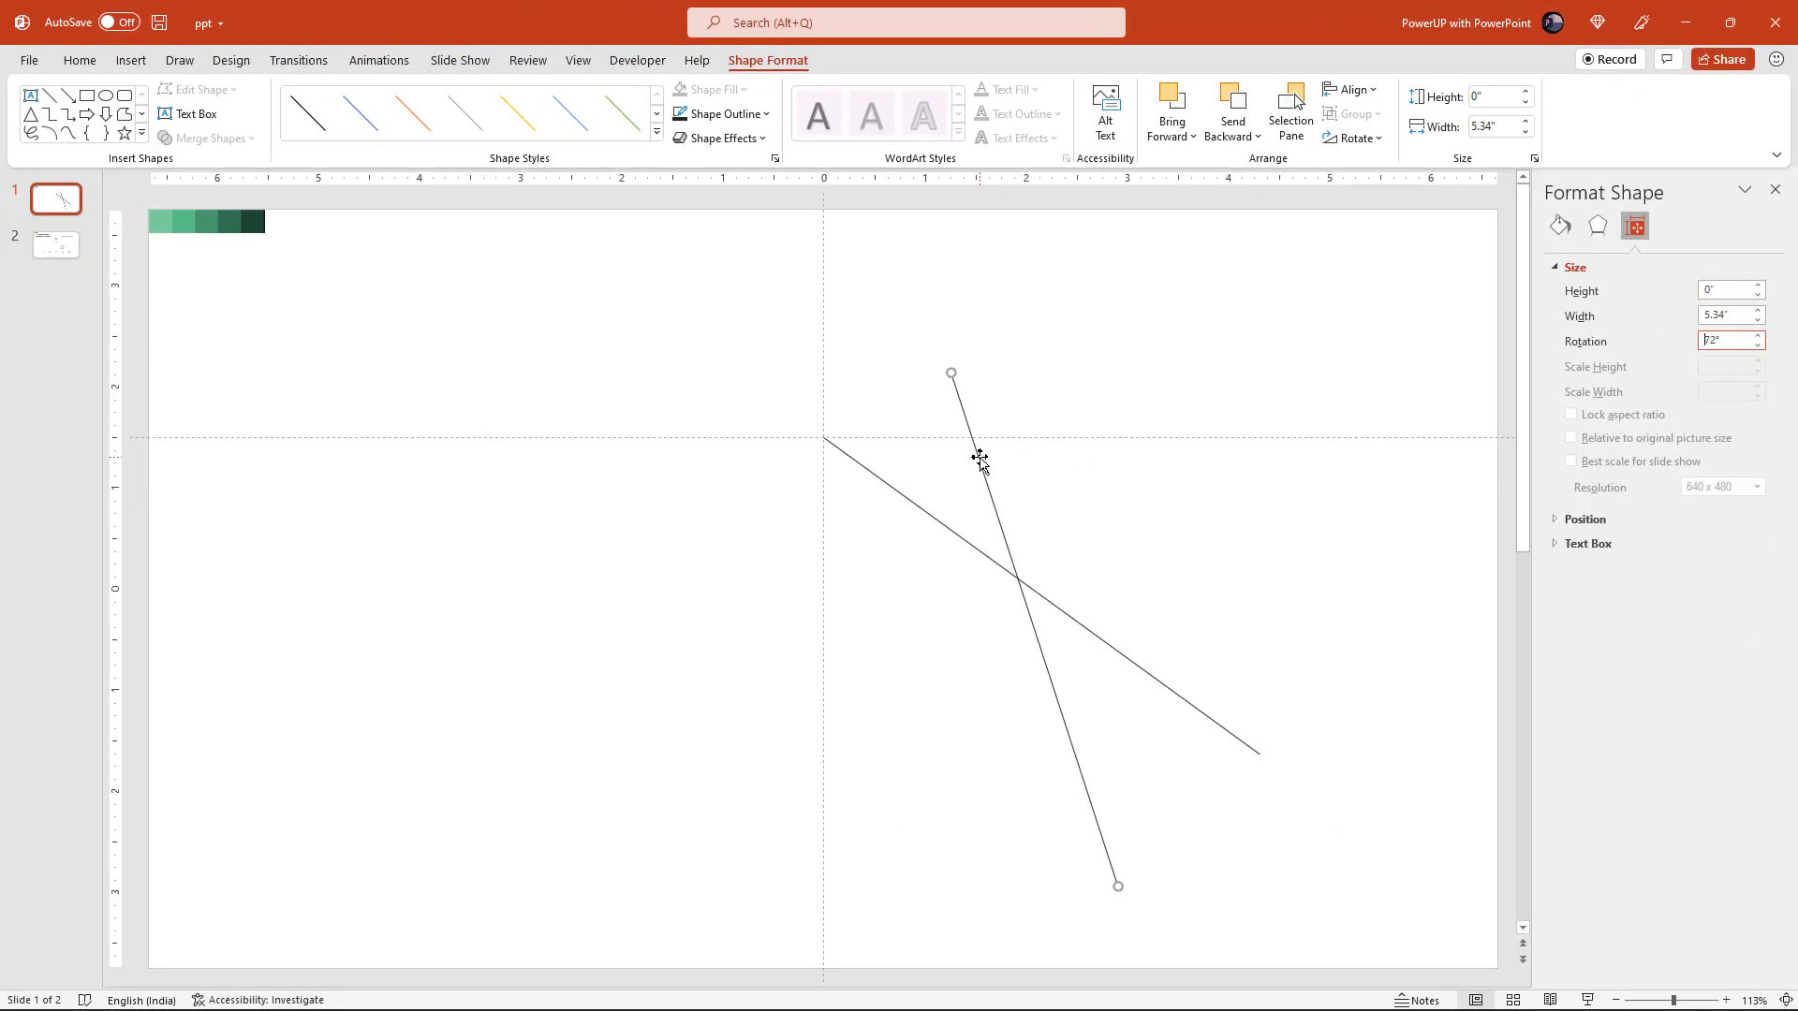
- Snap the 72° line to the apex and add a horizontally flipped copy of the 36° line there
{"action": "left_click_drag", "start_coordinate": [979, 459], "coordinate": [854, 518]}
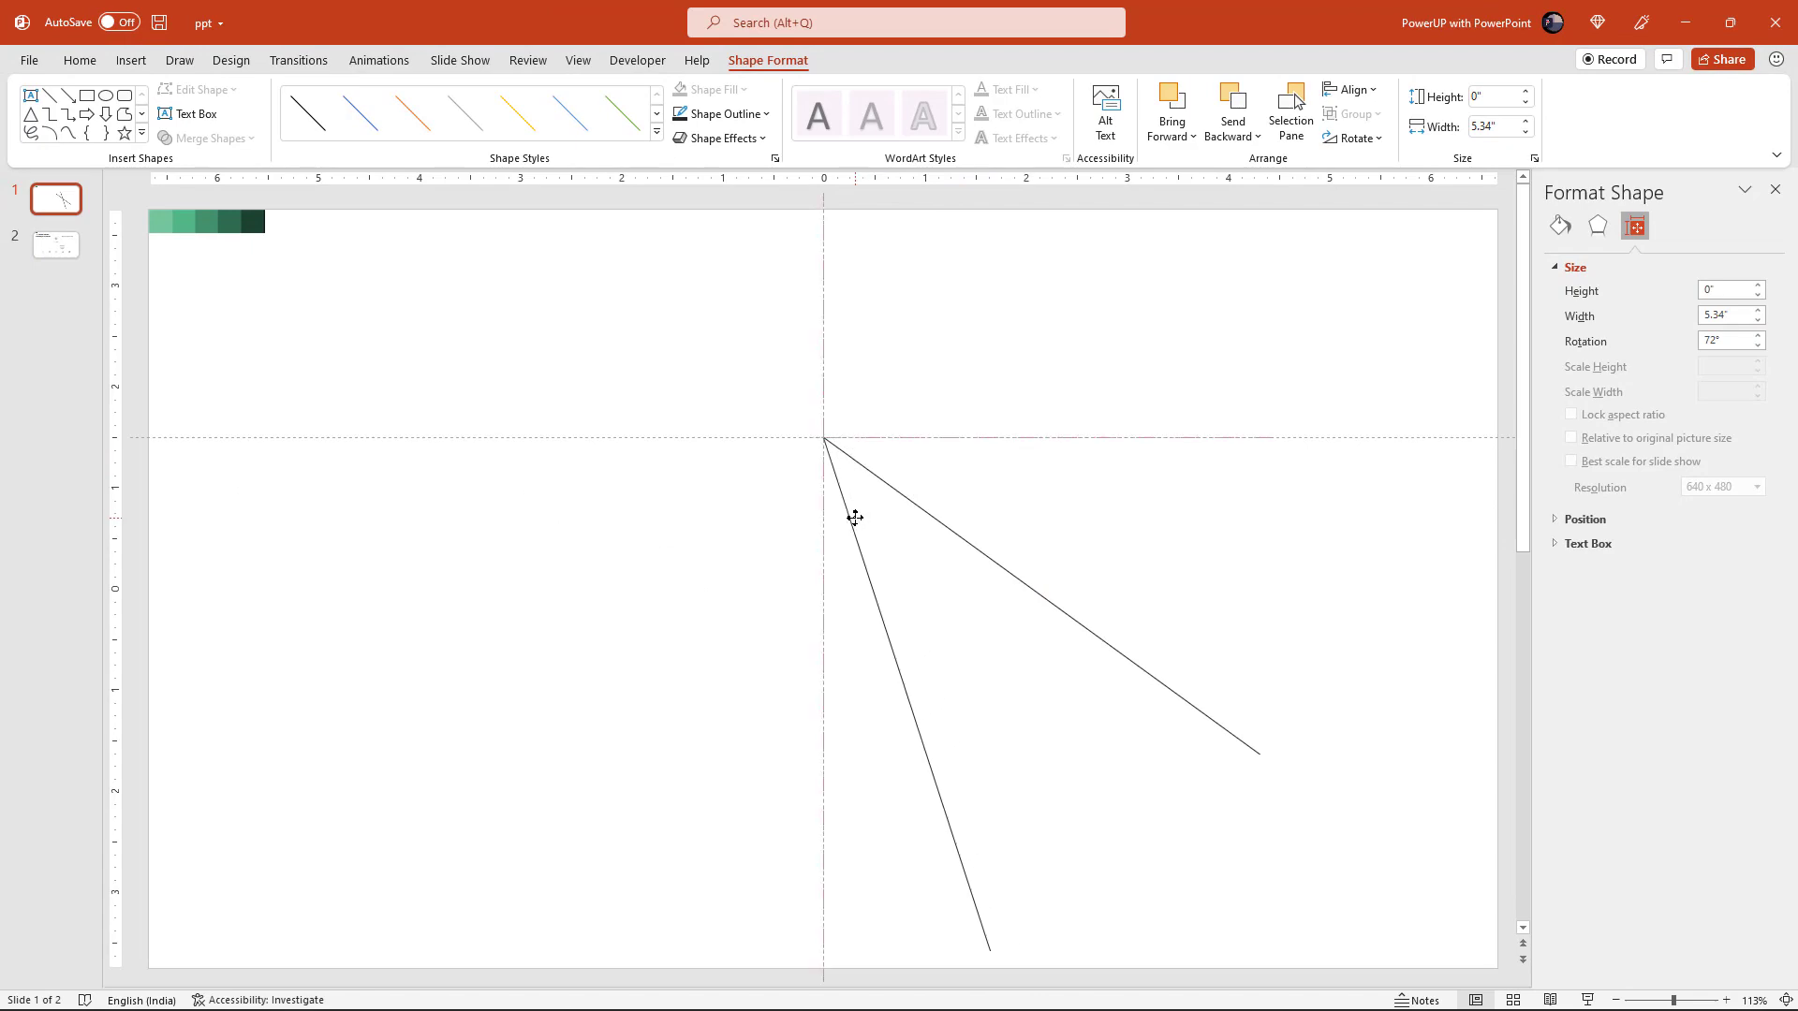
{"action": "left_click", "coordinate": [1060, 484]}
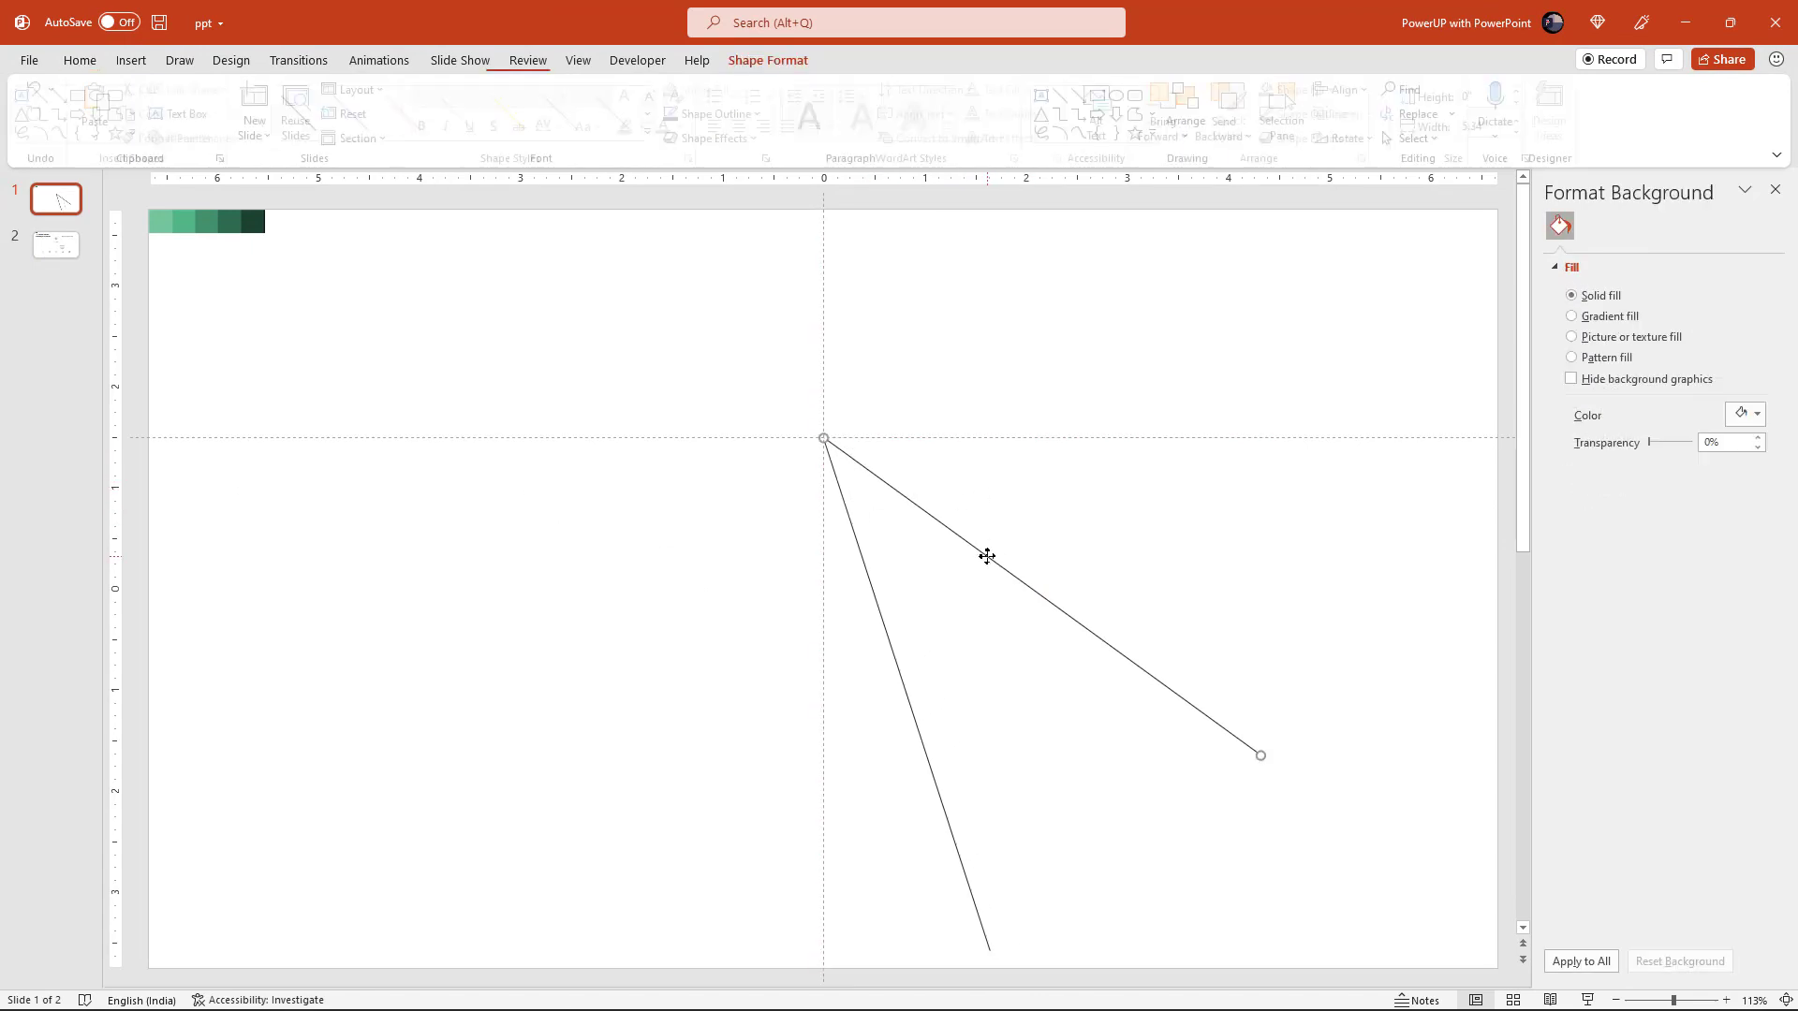
{"action": "left_click", "coordinate": [989, 562]}
{"action": "key", "text": "ctrl+d"}
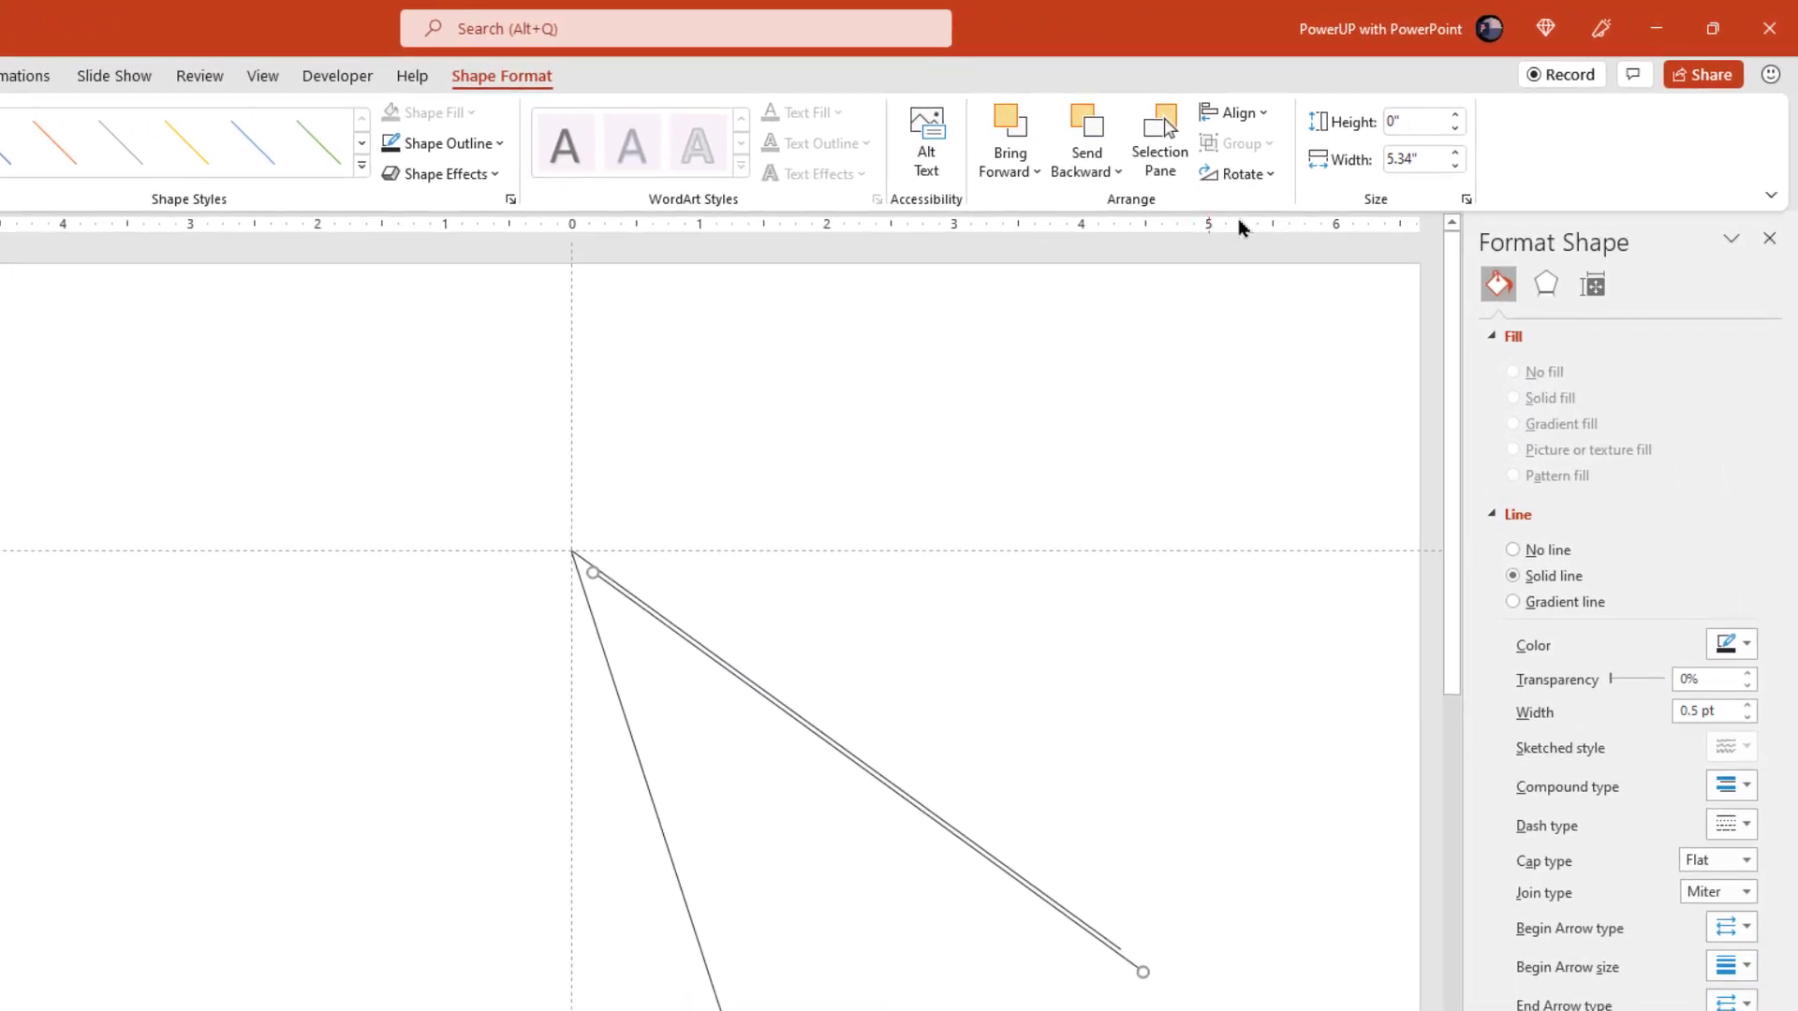
{"action": "left_click", "coordinate": [1356, 138]}
{"action": "left_click", "coordinate": [1382, 211]}
{"action": "left_click", "coordinate": [1255, 305]}
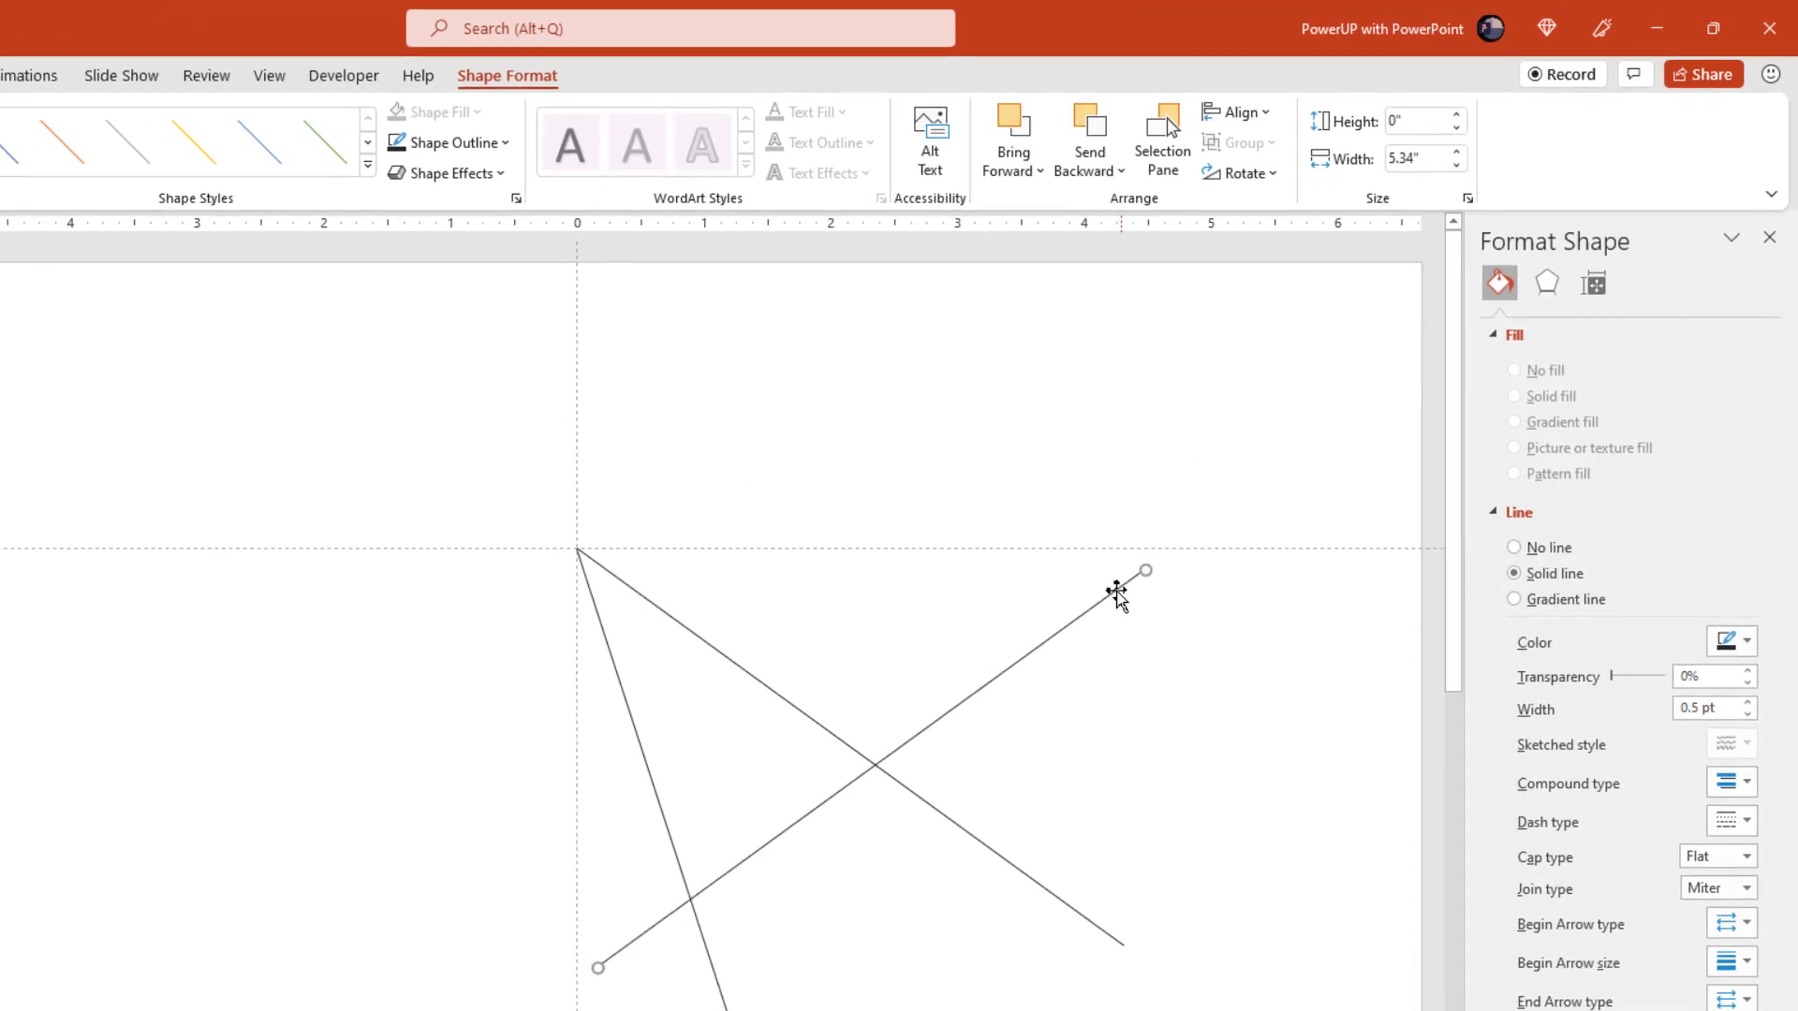
{"action": "left_click_drag", "start_coordinate": [1221, 492], "coordinate": [798, 460]}
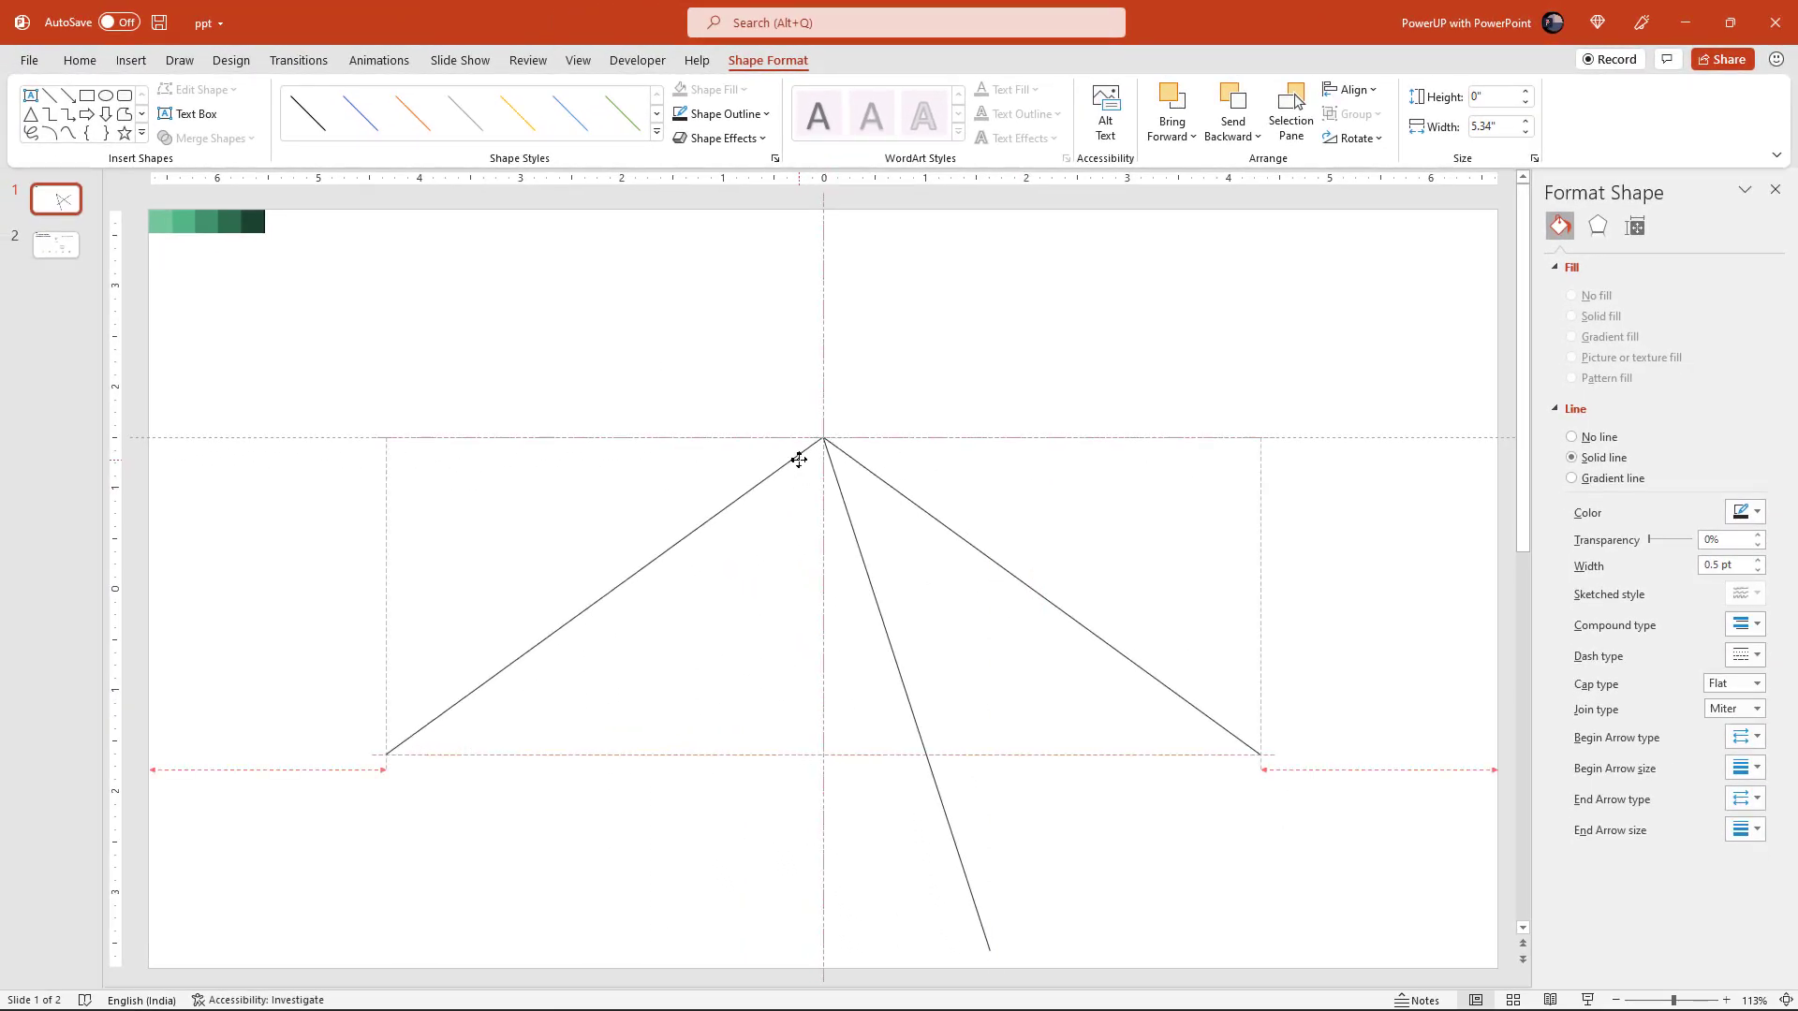
- Add a horizontally flipped copy of the 72° line meeting the apex
{"action": "left_click", "coordinate": [876, 626]}
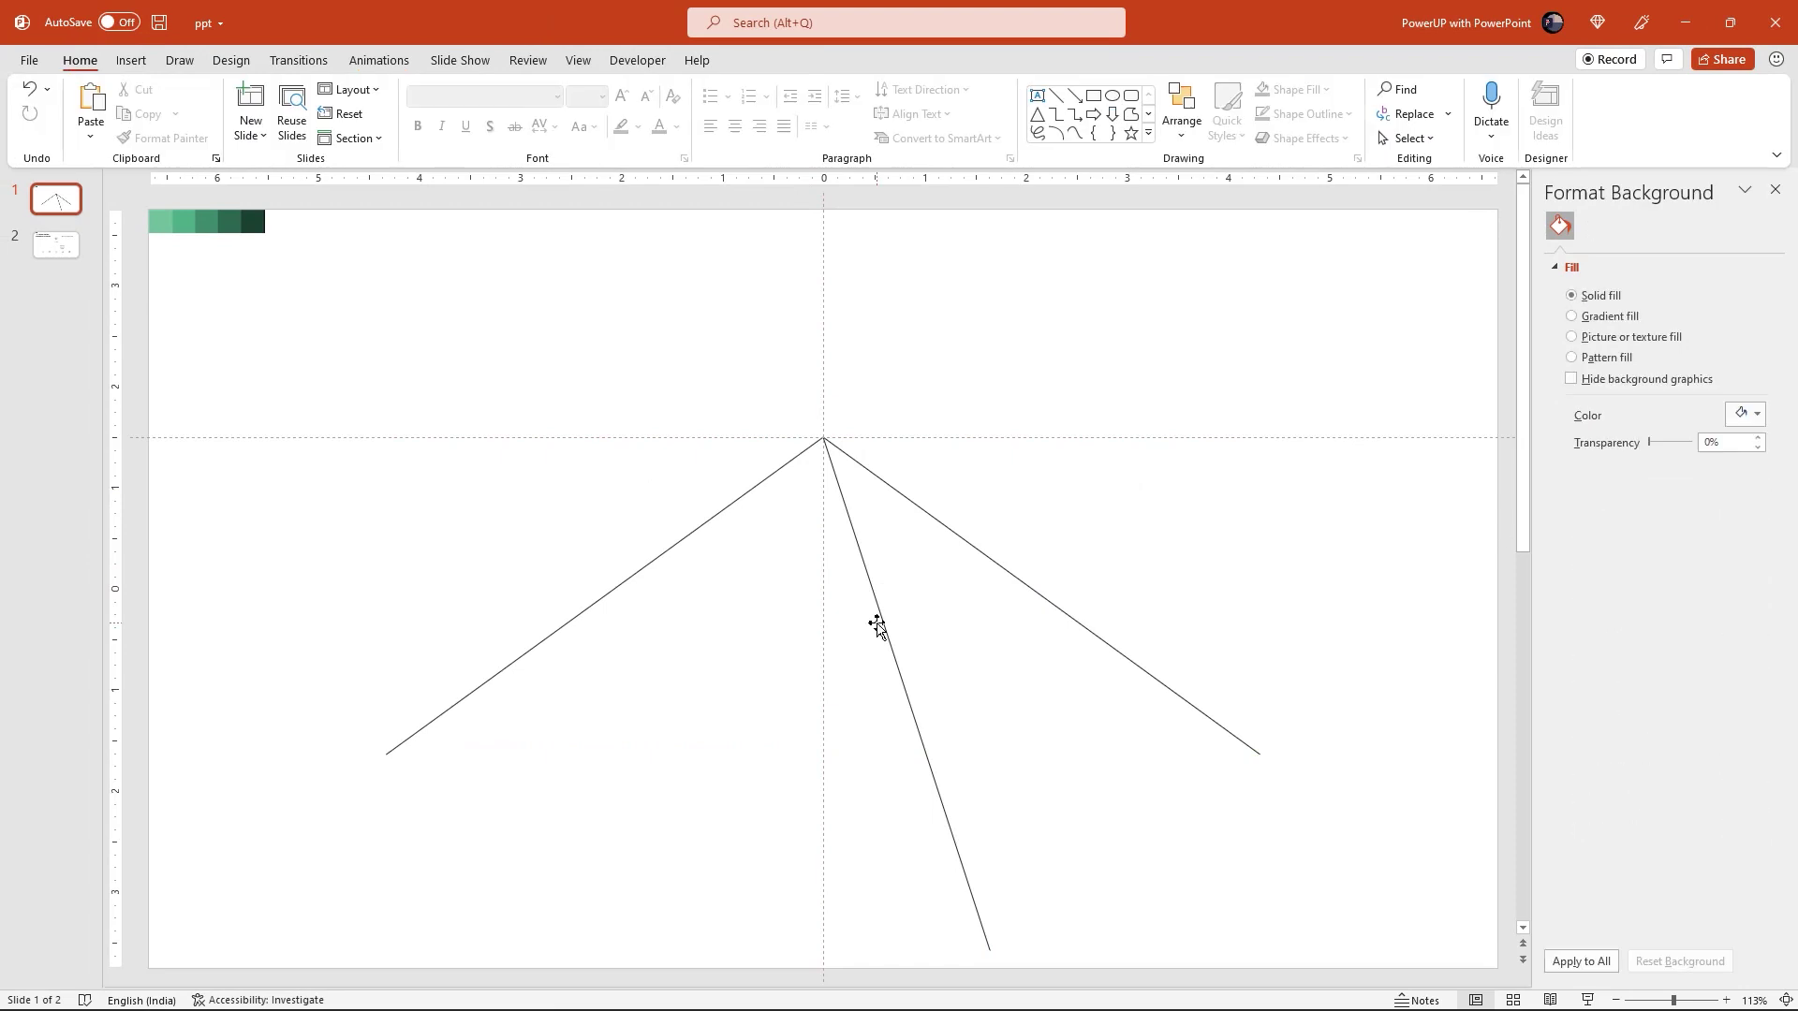
{"action": "key", "text": "ctrl+d"}
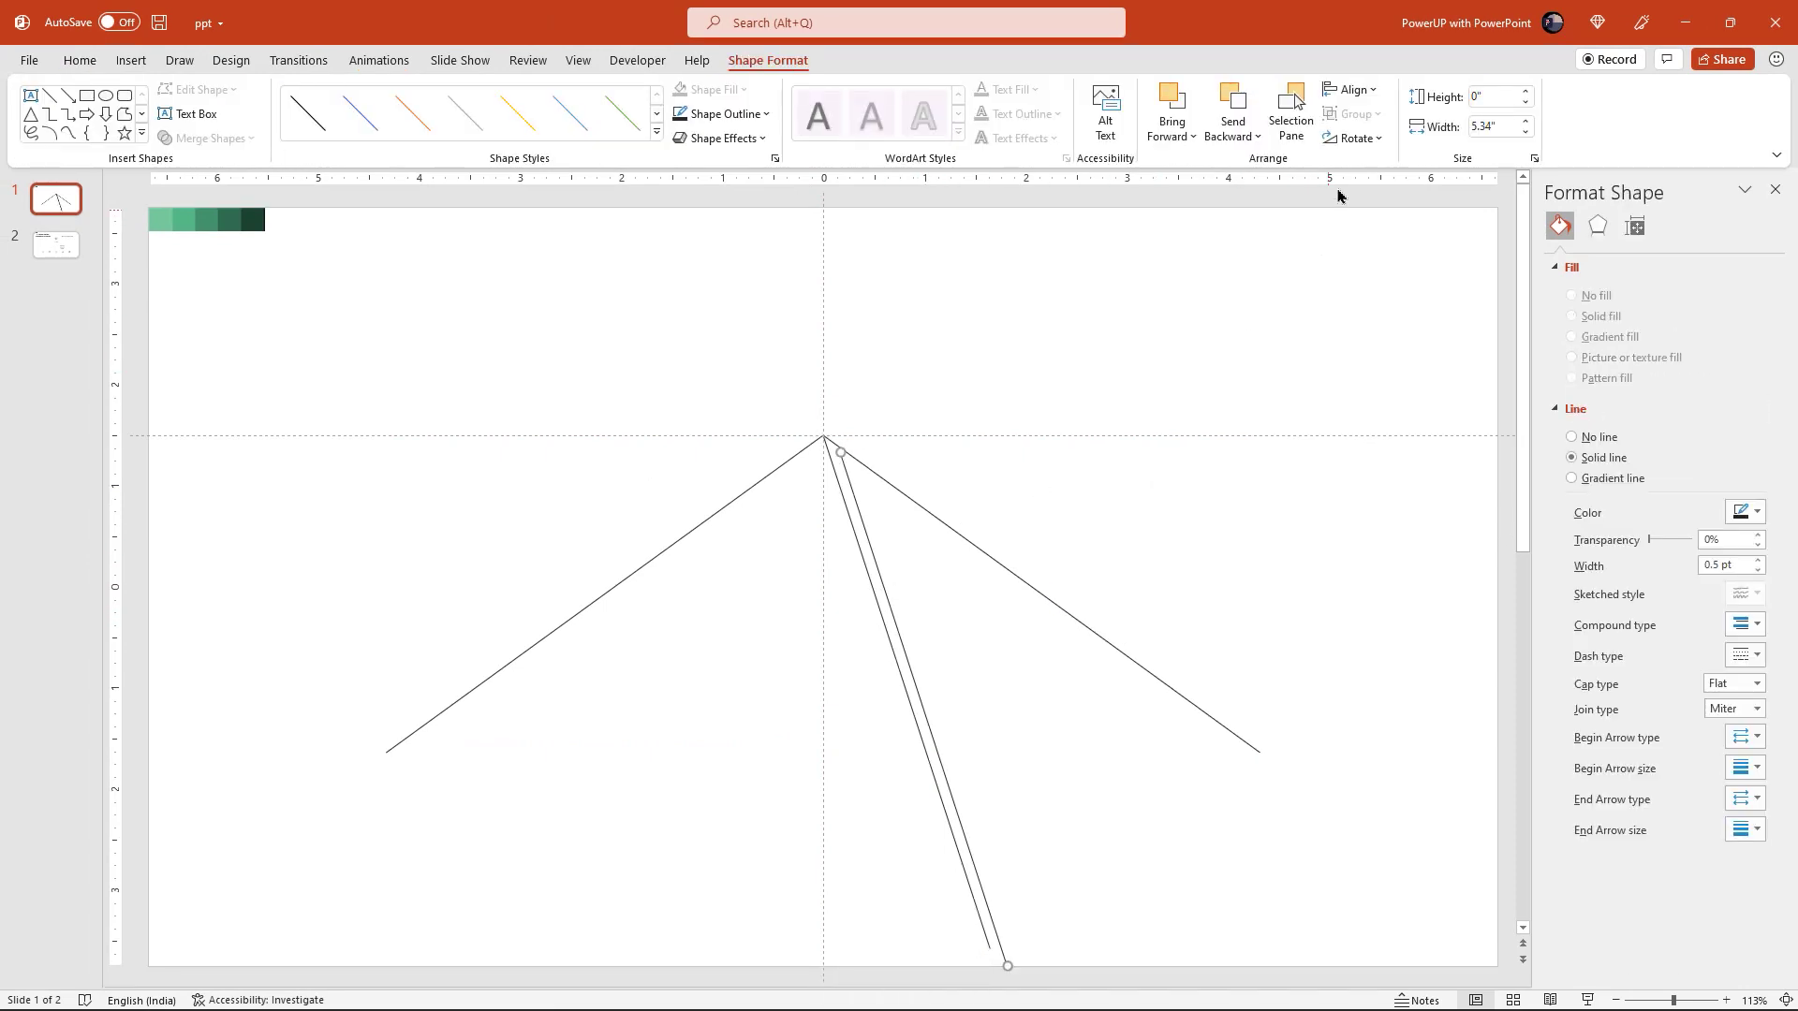
{"action": "left_click", "coordinate": [1356, 138]}
{"action": "left_click", "coordinate": [1384, 242]}
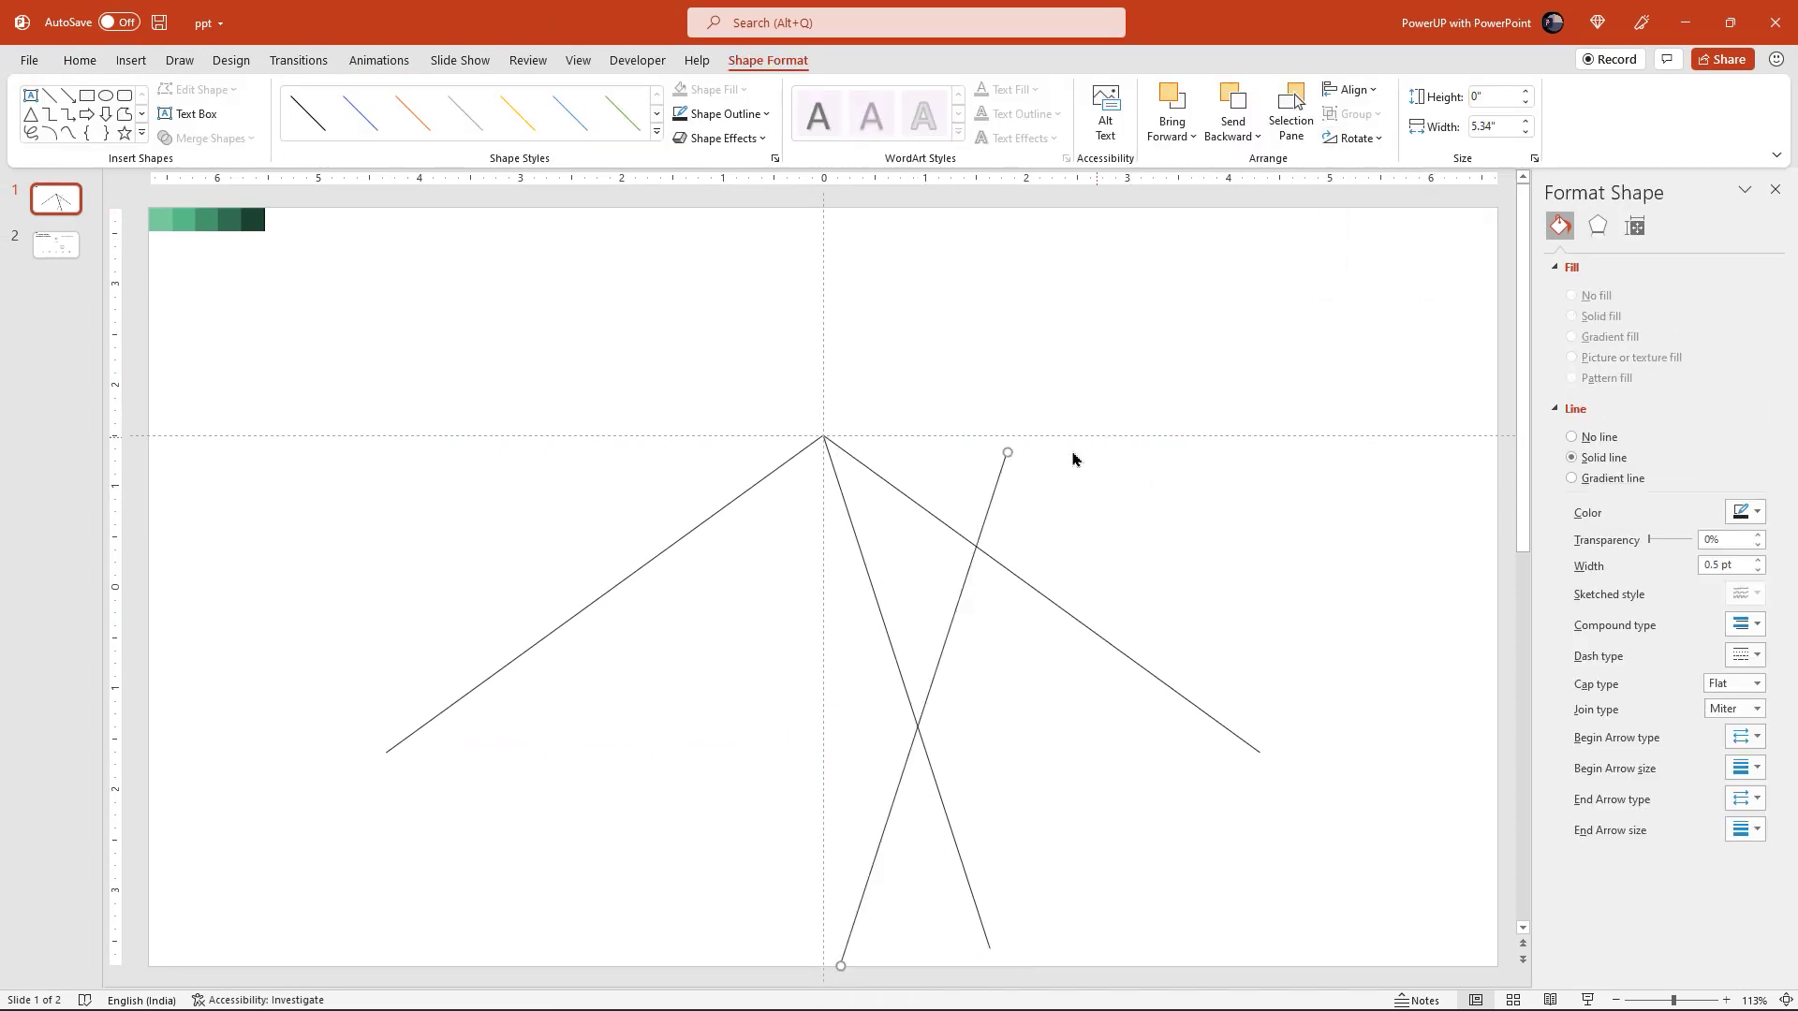
{"action": "left_click_drag", "start_coordinate": [999, 487], "coordinate": [815, 476]}
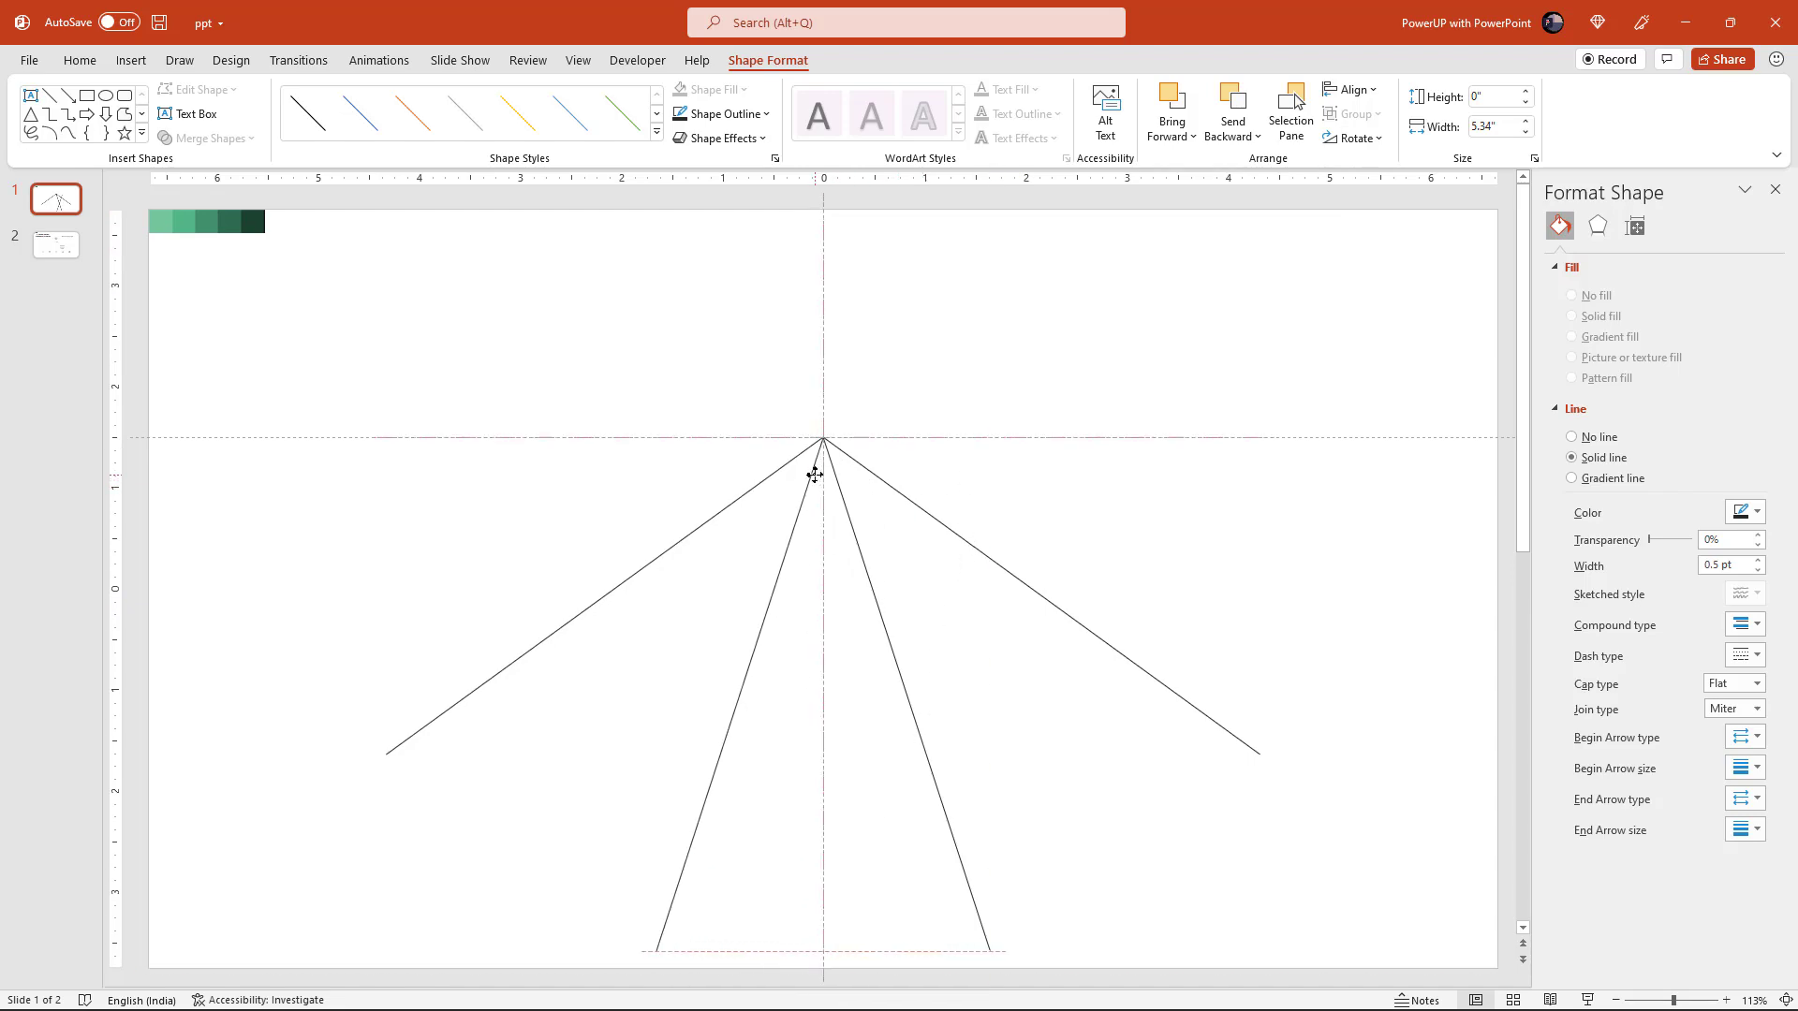
- Draw a Partial Circle pie from the apex and enlarge it evenly around its centre
{"action": "left_click", "coordinate": [741, 382]}
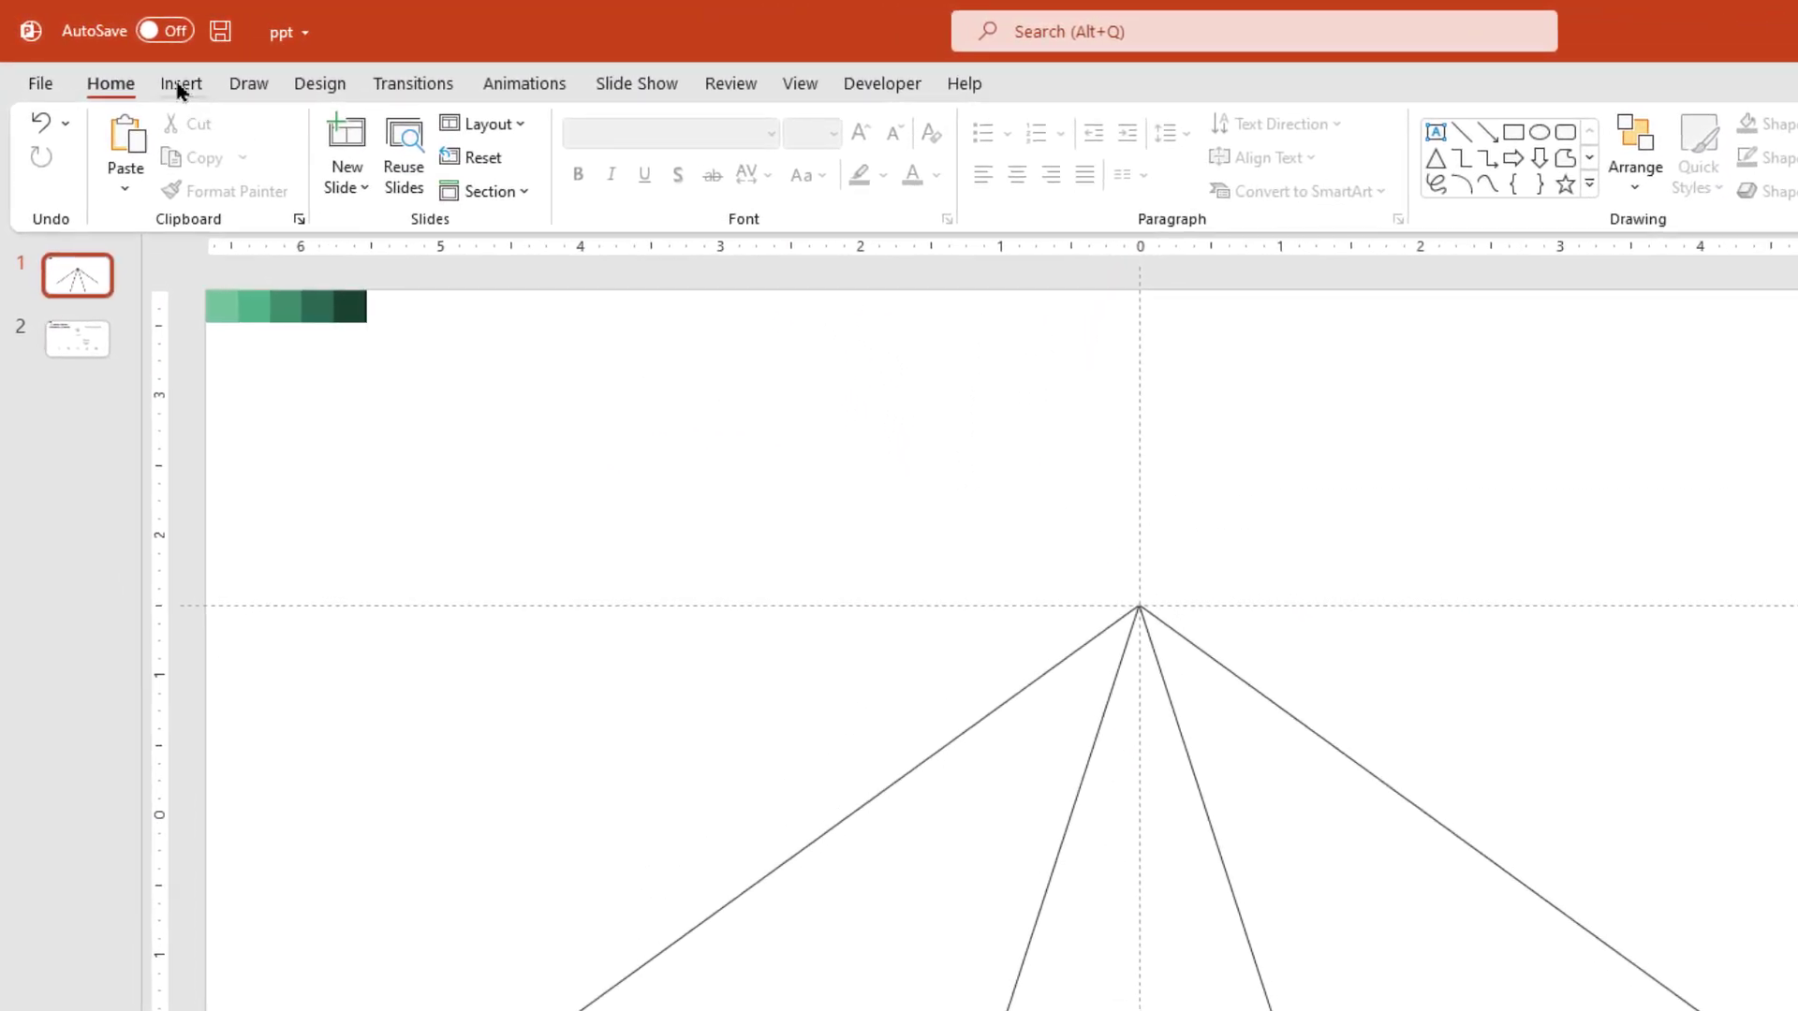
{"action": "left_click", "coordinate": [172, 78]}
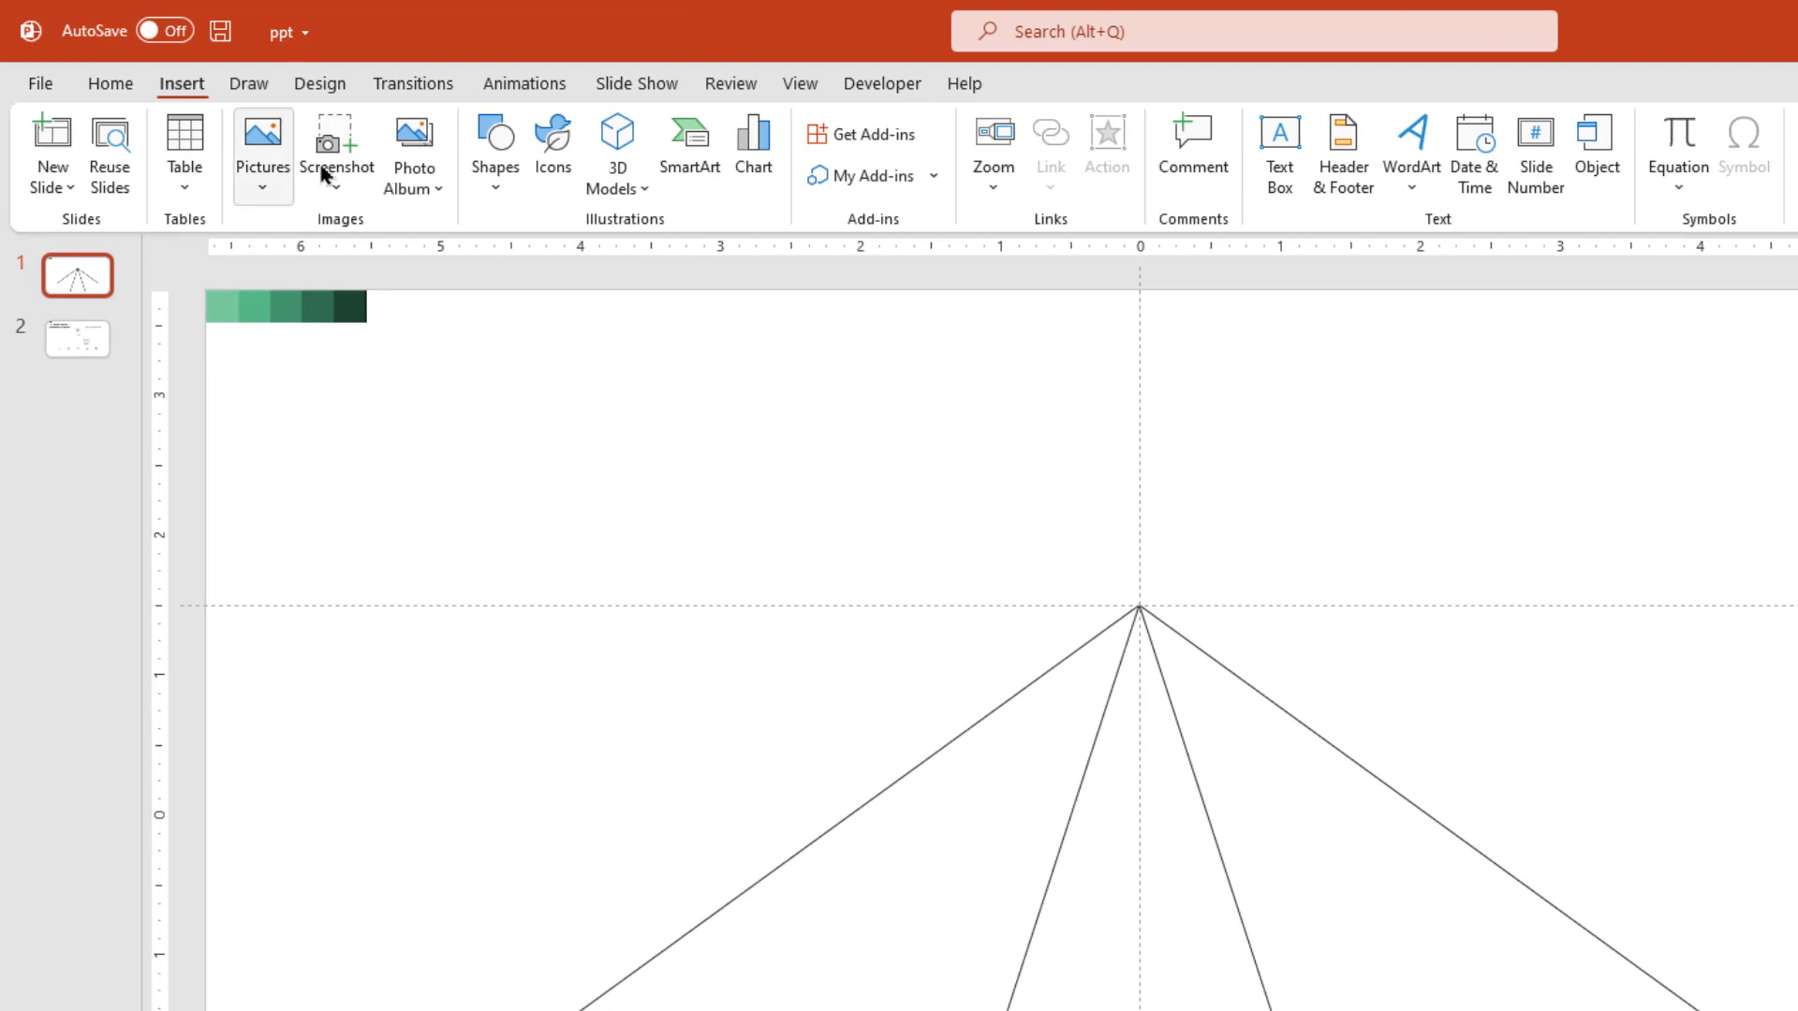
{"action": "left_click", "coordinate": [490, 186]}
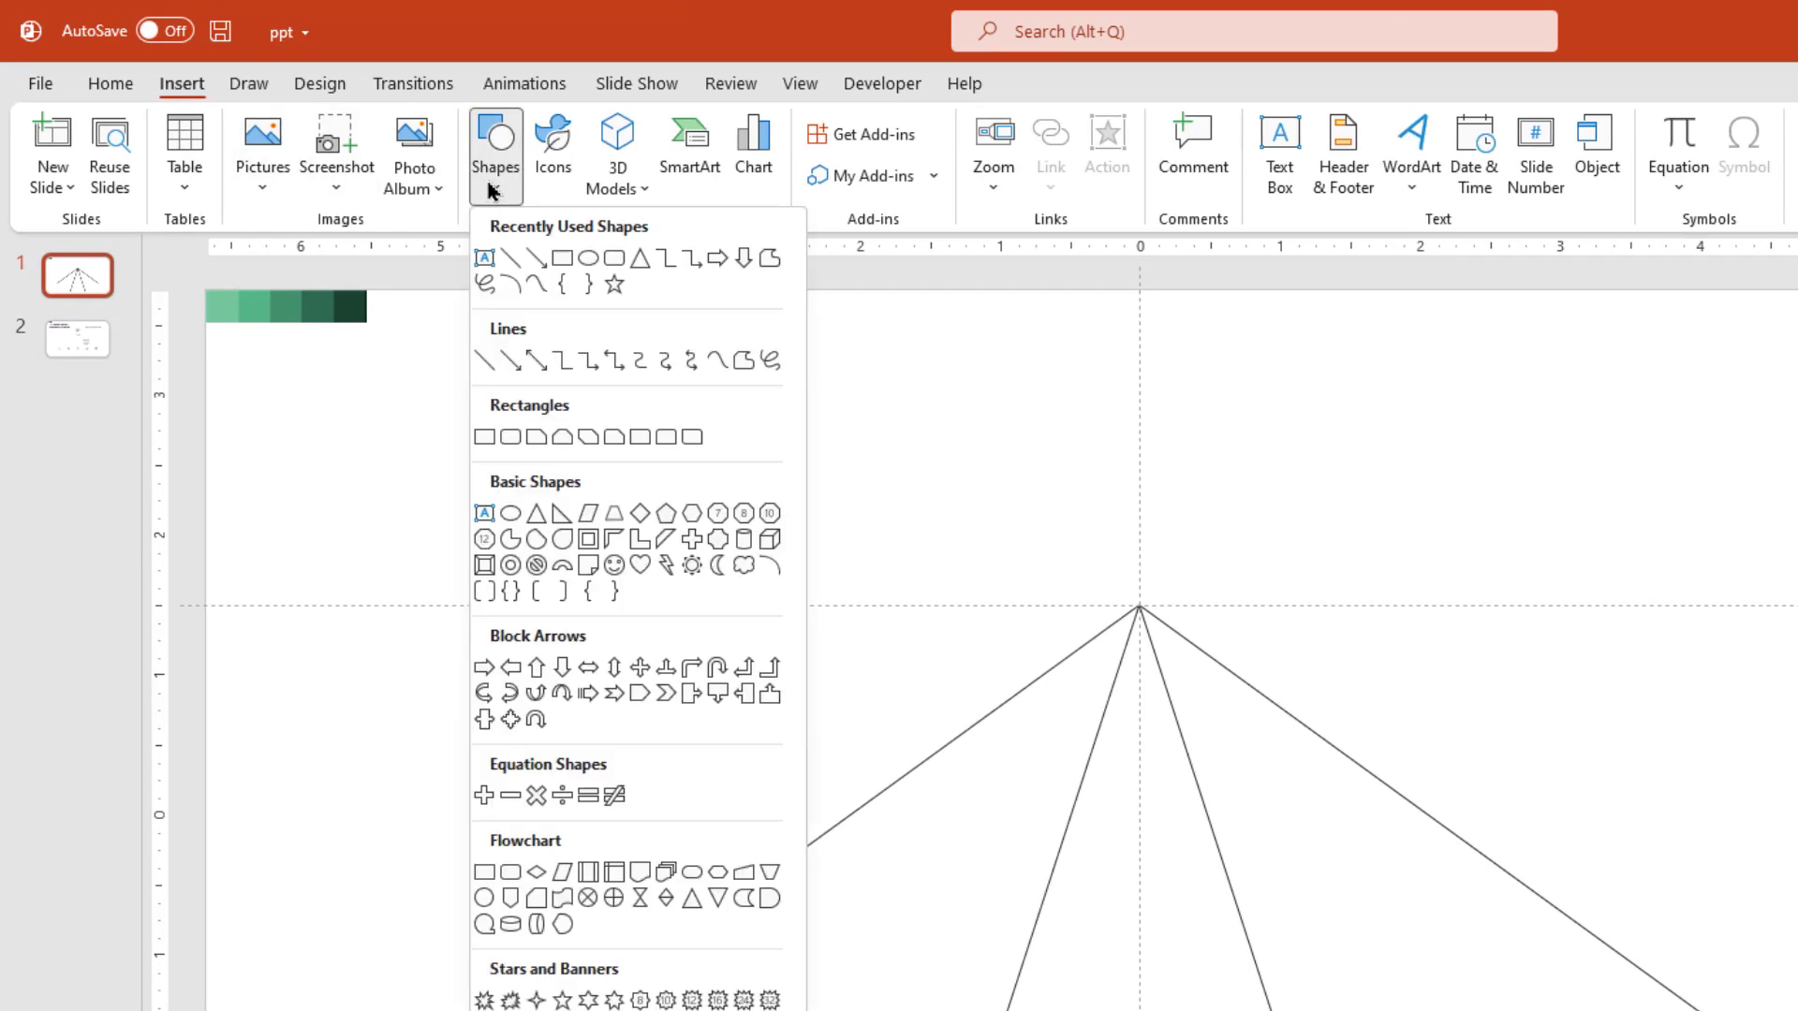
{"action": "left_click", "coordinate": [510, 539]}
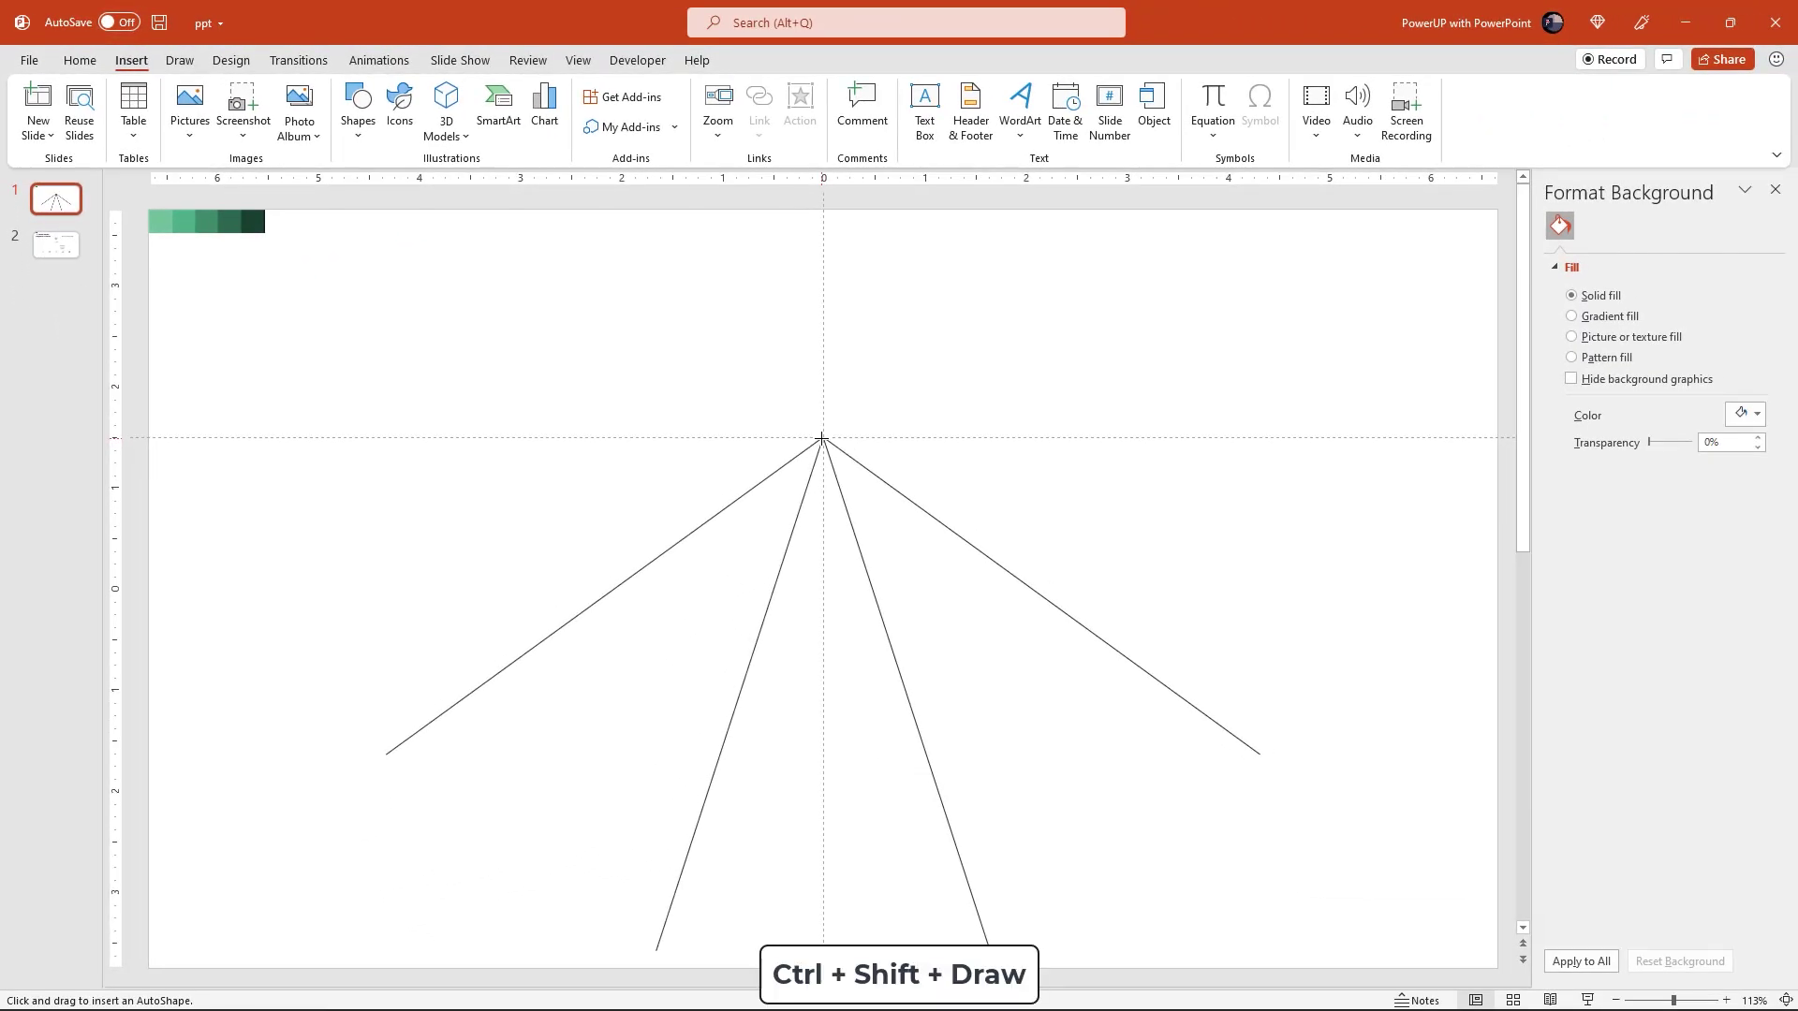
{"action": "left_click_drag", "start_coordinate": [835, 447], "coordinate": [913, 522]}
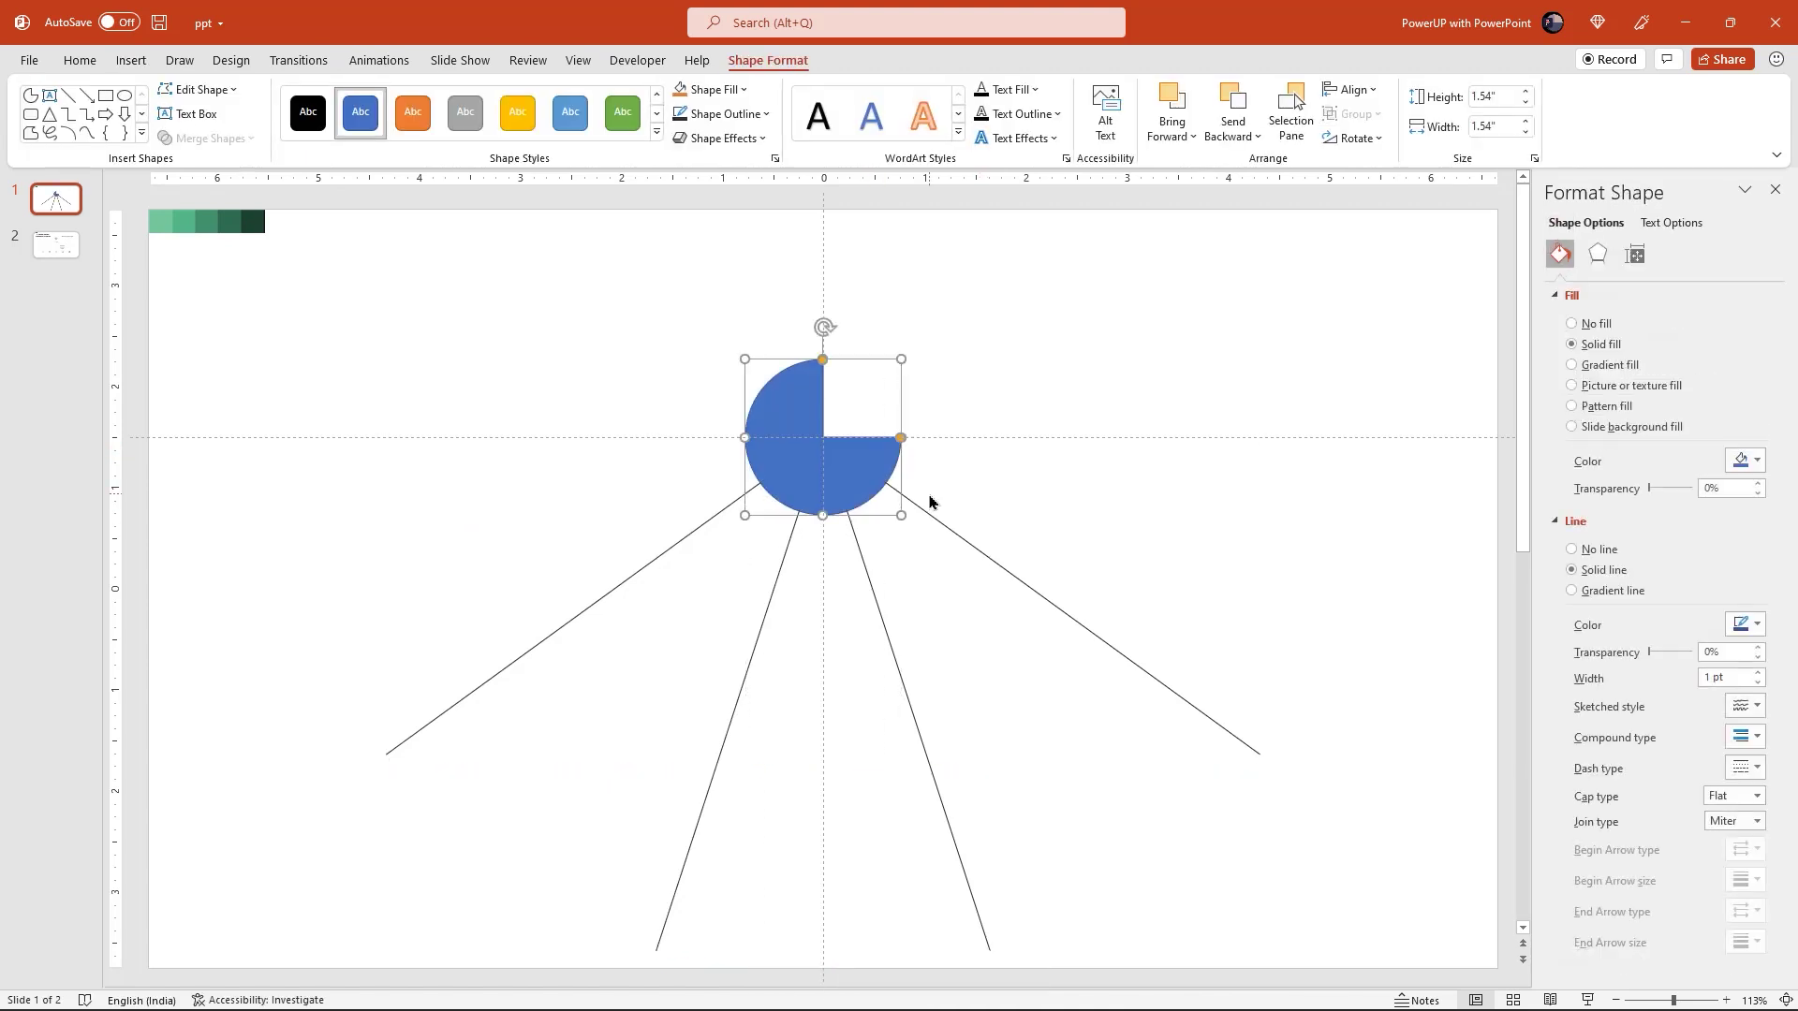
{"action": "scroll", "coordinate": [929, 502], "scroll_direction": "down", "scroll_amount": 2}
{"action": "scroll", "coordinate": [900, 520], "scroll_direction": "down", "scroll_amount": 2}
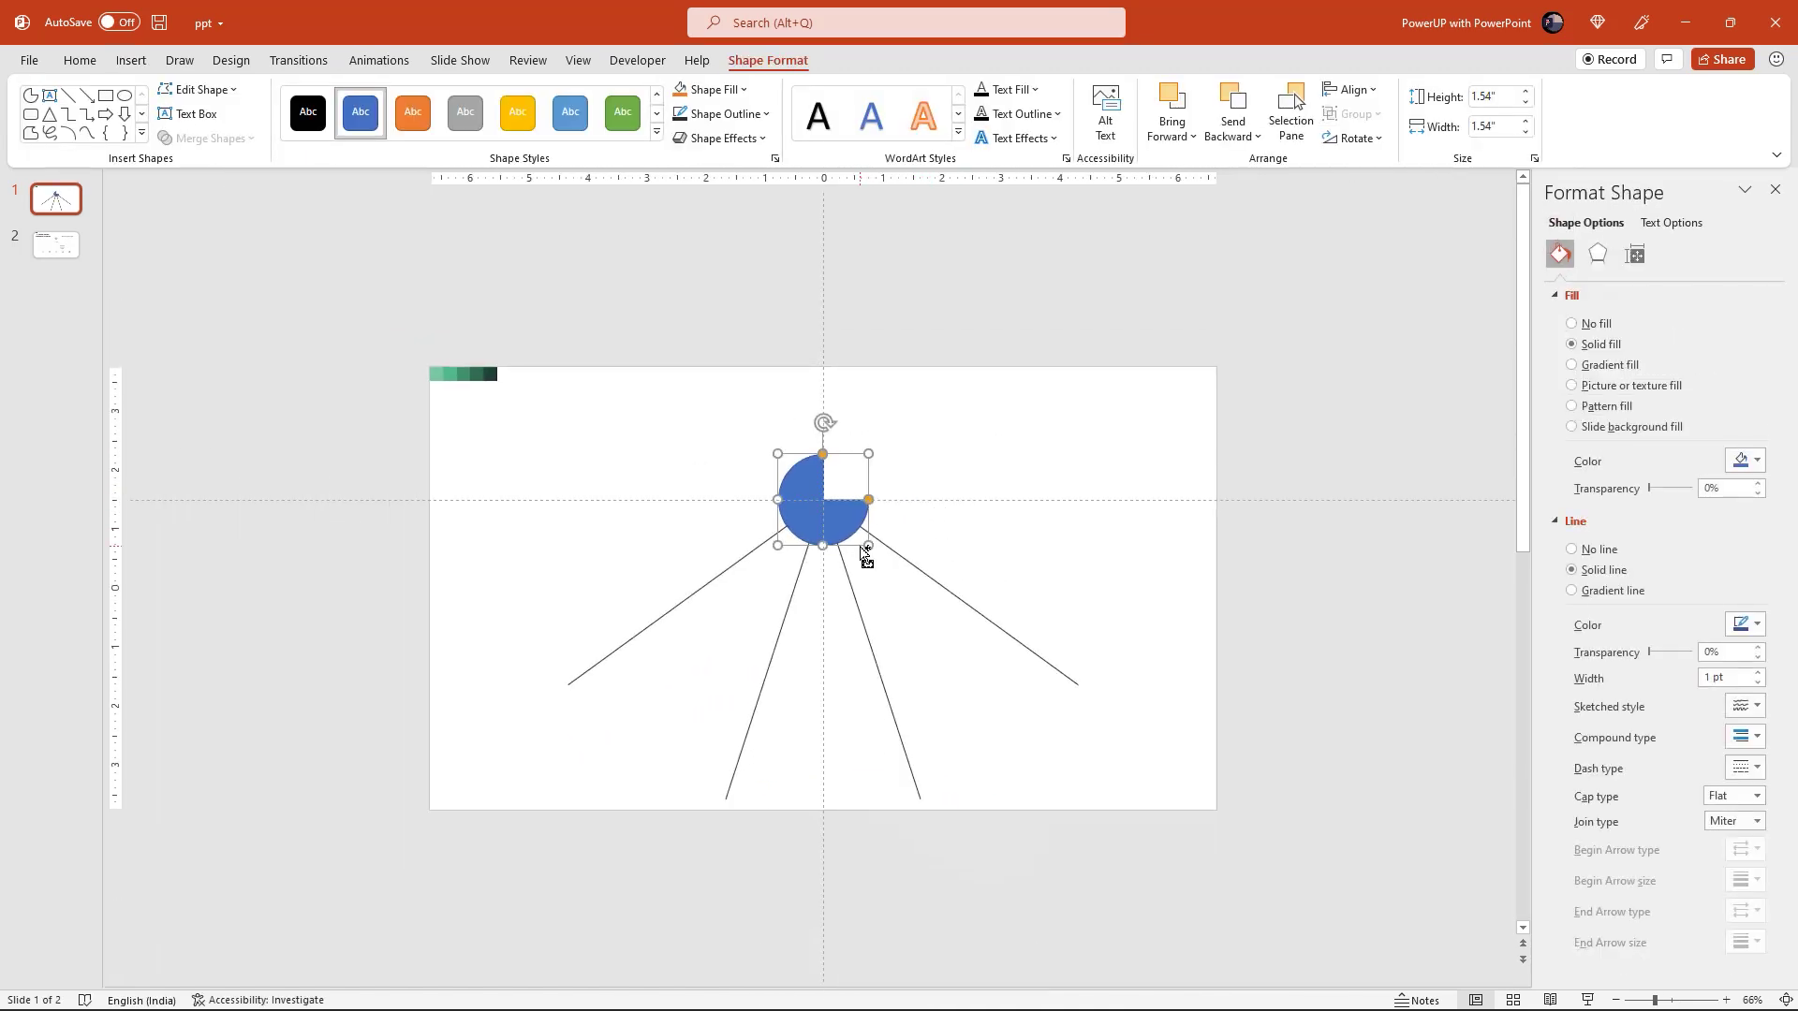
{"action": "left_click_drag", "start_coordinate": [867, 545], "coordinate": [1043, 624]}
- Remove the pie's outline and set its fill transparency to 72%
{"action": "left_click", "coordinate": [765, 115]}
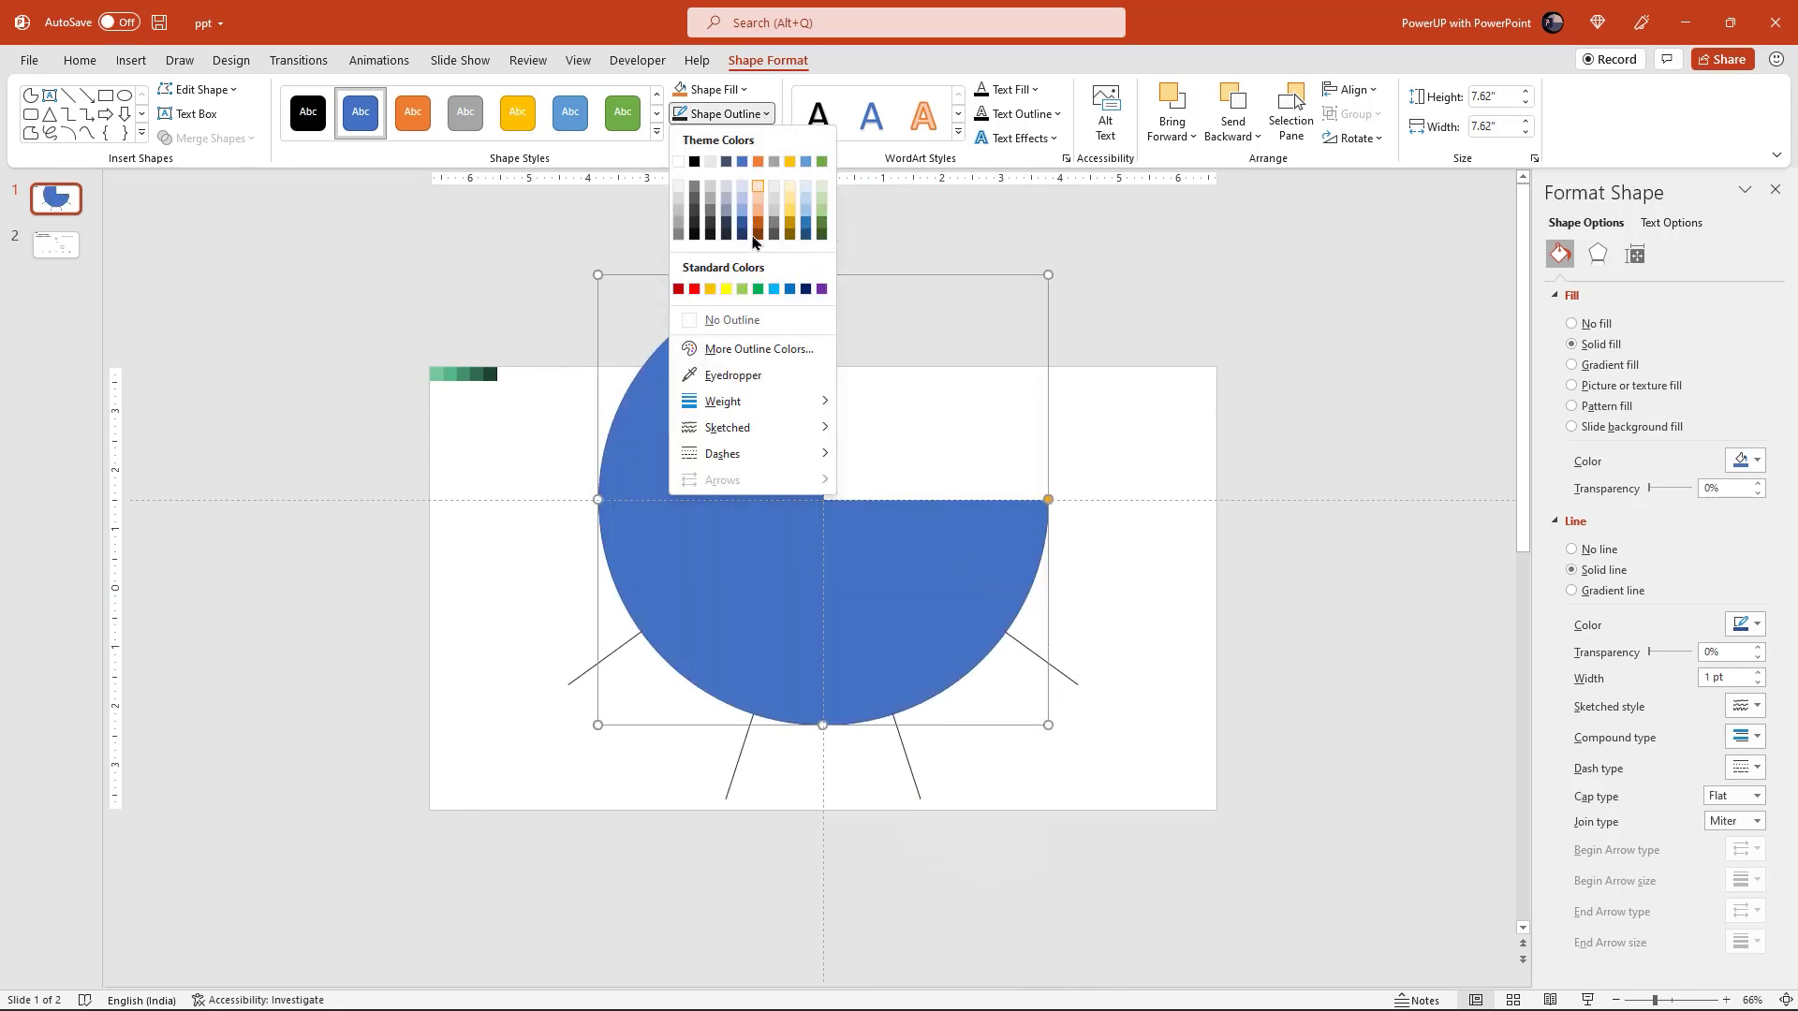
{"action": "left_click", "coordinate": [742, 322]}
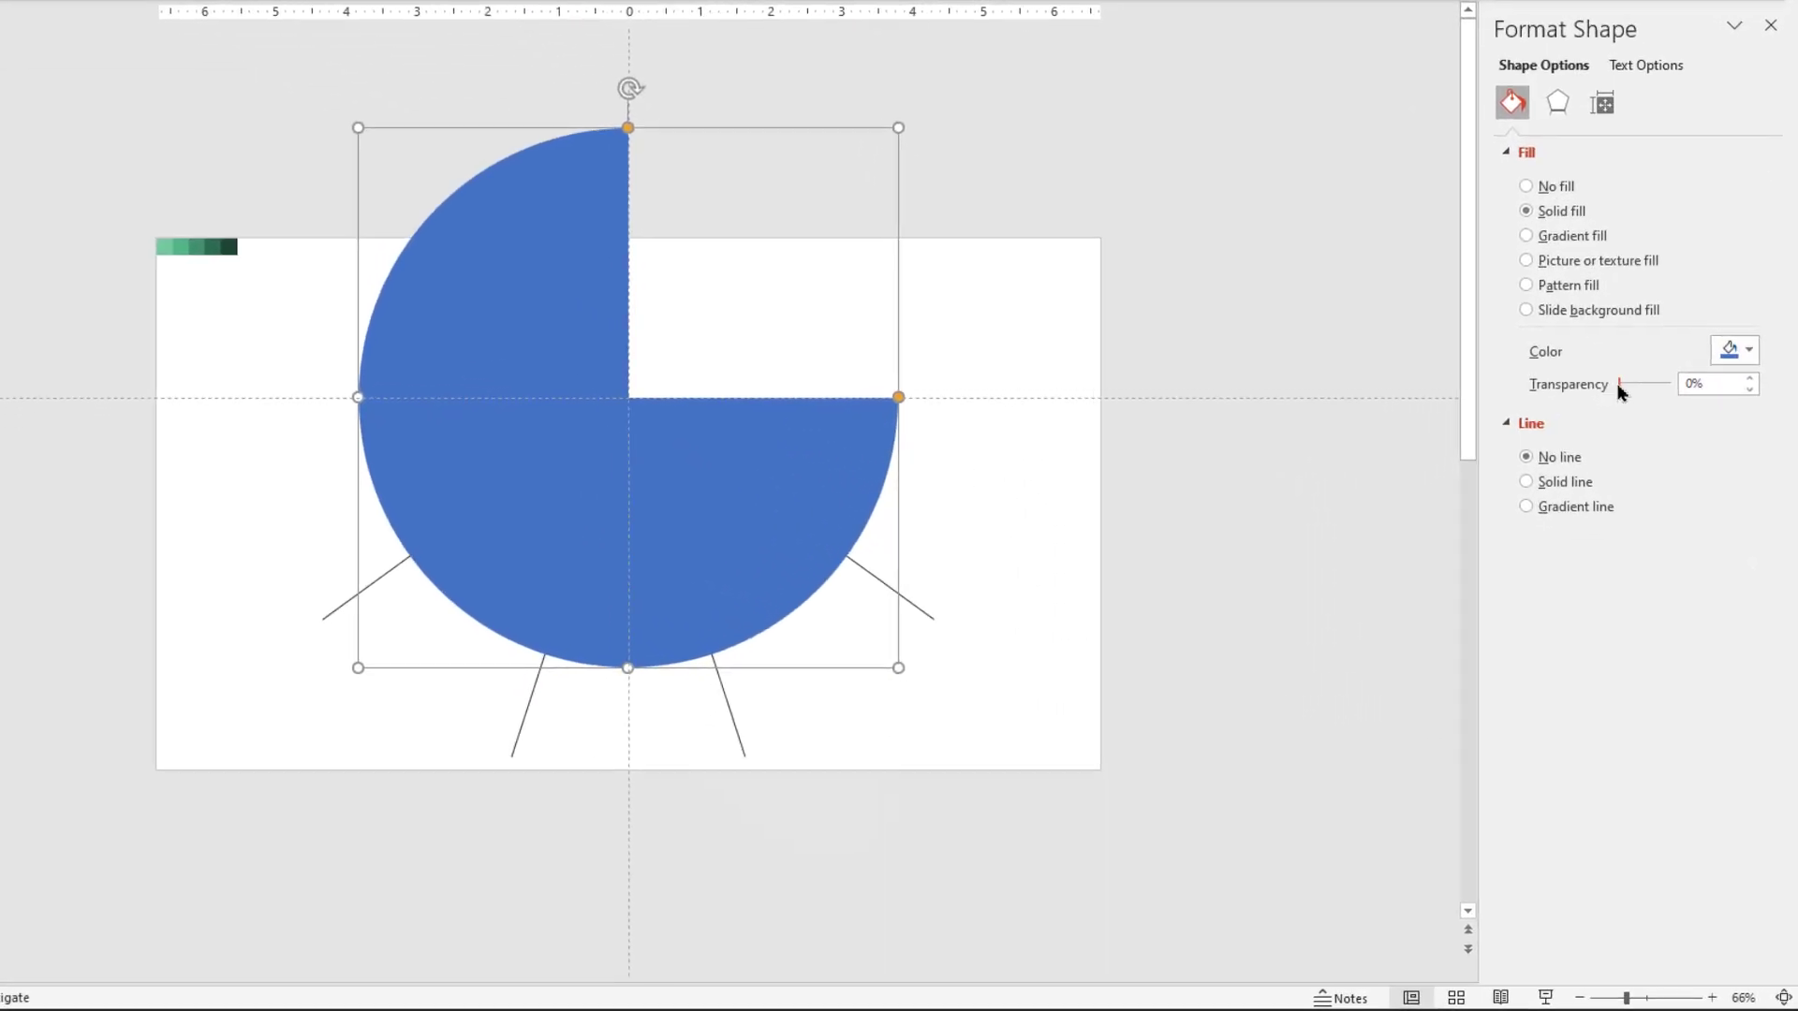
{"action": "left_click_drag", "start_coordinate": [1649, 488], "coordinate": [1679, 487]}
{"action": "left_click_drag", "start_coordinate": [1648, 384], "coordinate": [1660, 385]}
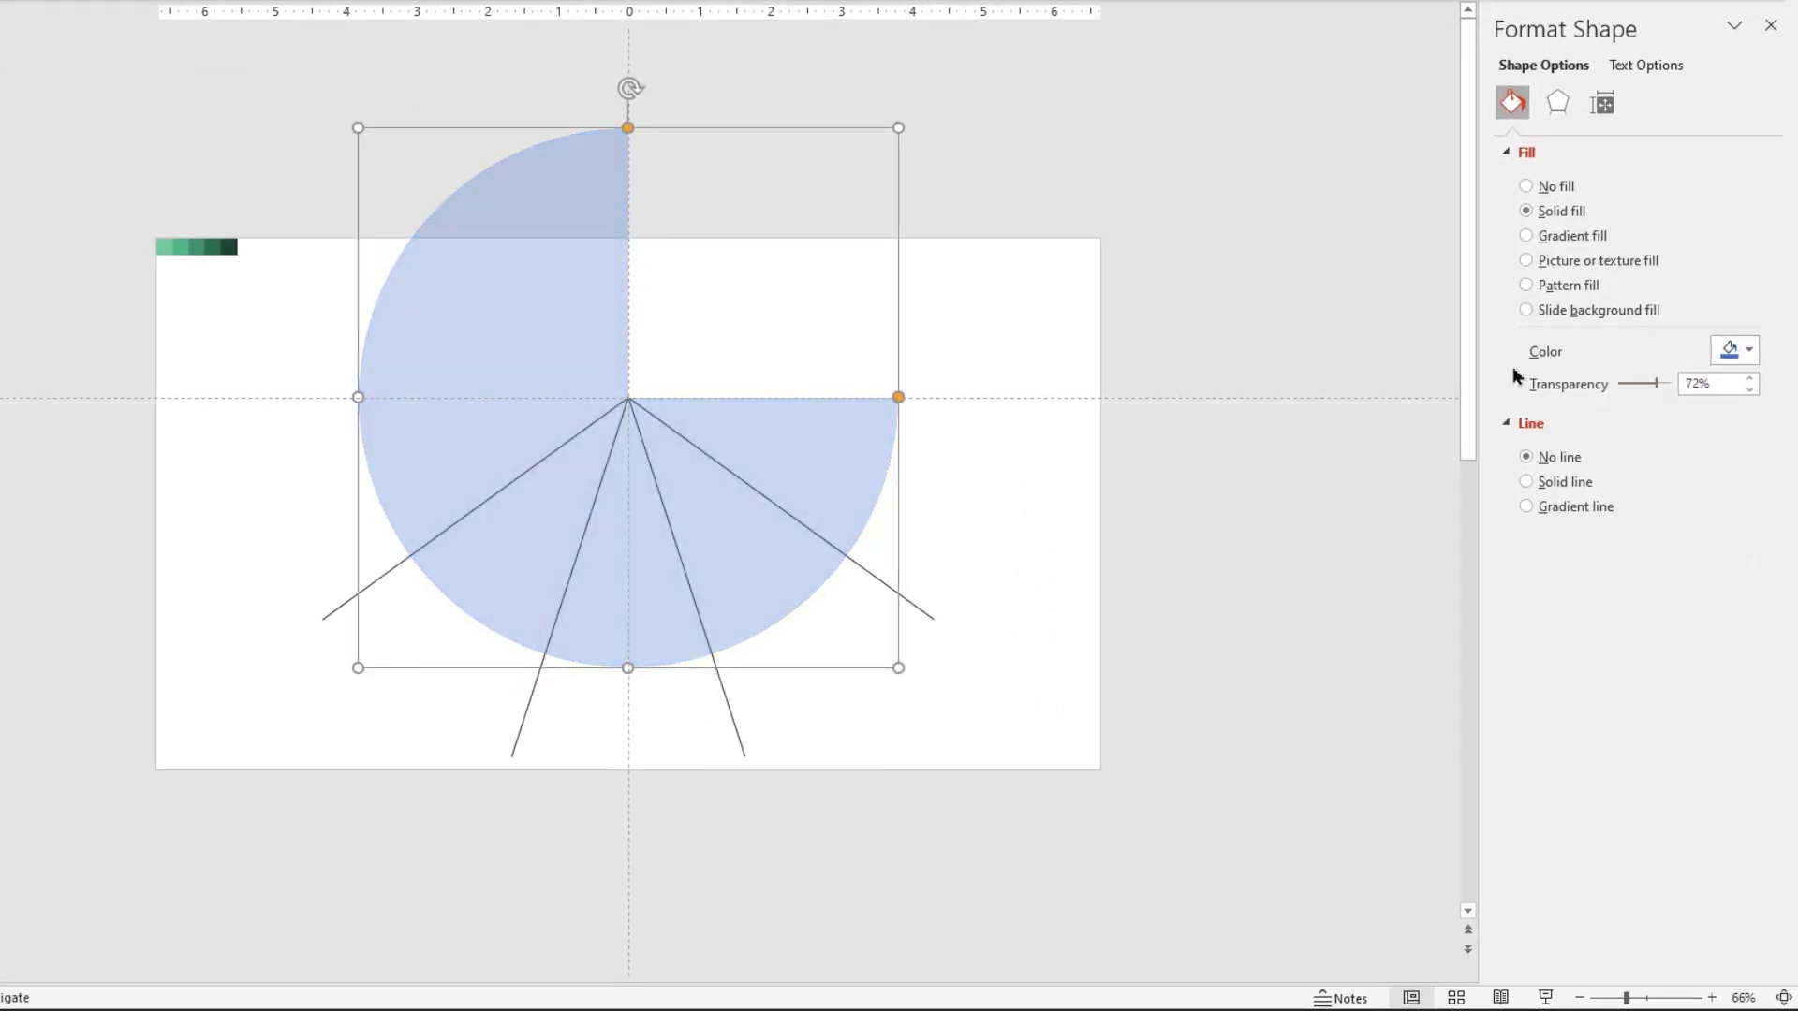
- Trim the pie into a wedge ending exactly on the rightmost line
{"action": "mouse_move", "coordinate": [823, 273]}
{"action": "left_mouse_down"}
{"action": "mouse_move", "coordinate": [725, 614]}
{"action": "mouse_move", "coordinate": [978, 638]}
{"action": "left_mouse_up"}
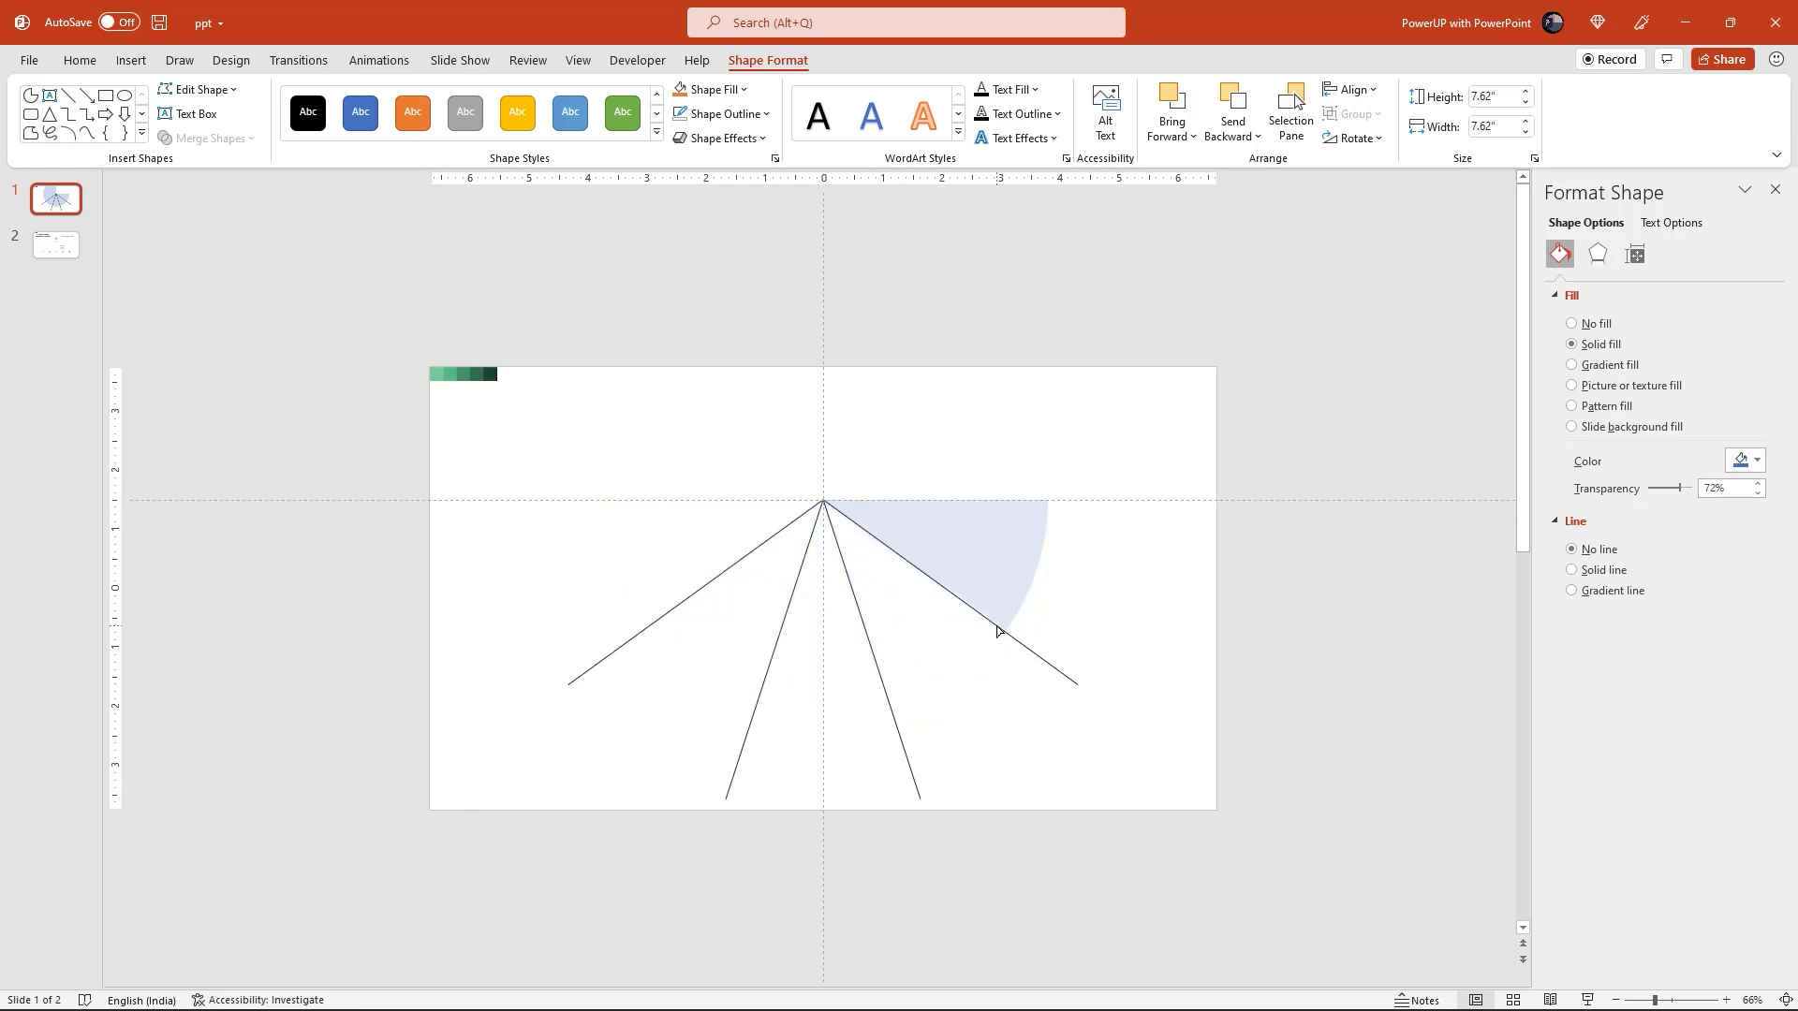
{"action": "left_click", "coordinate": [999, 631]}
{"action": "scroll", "coordinate": [999, 638], "scroll_direction": "up", "scroll_amount": 3, "text": "ctrl"}
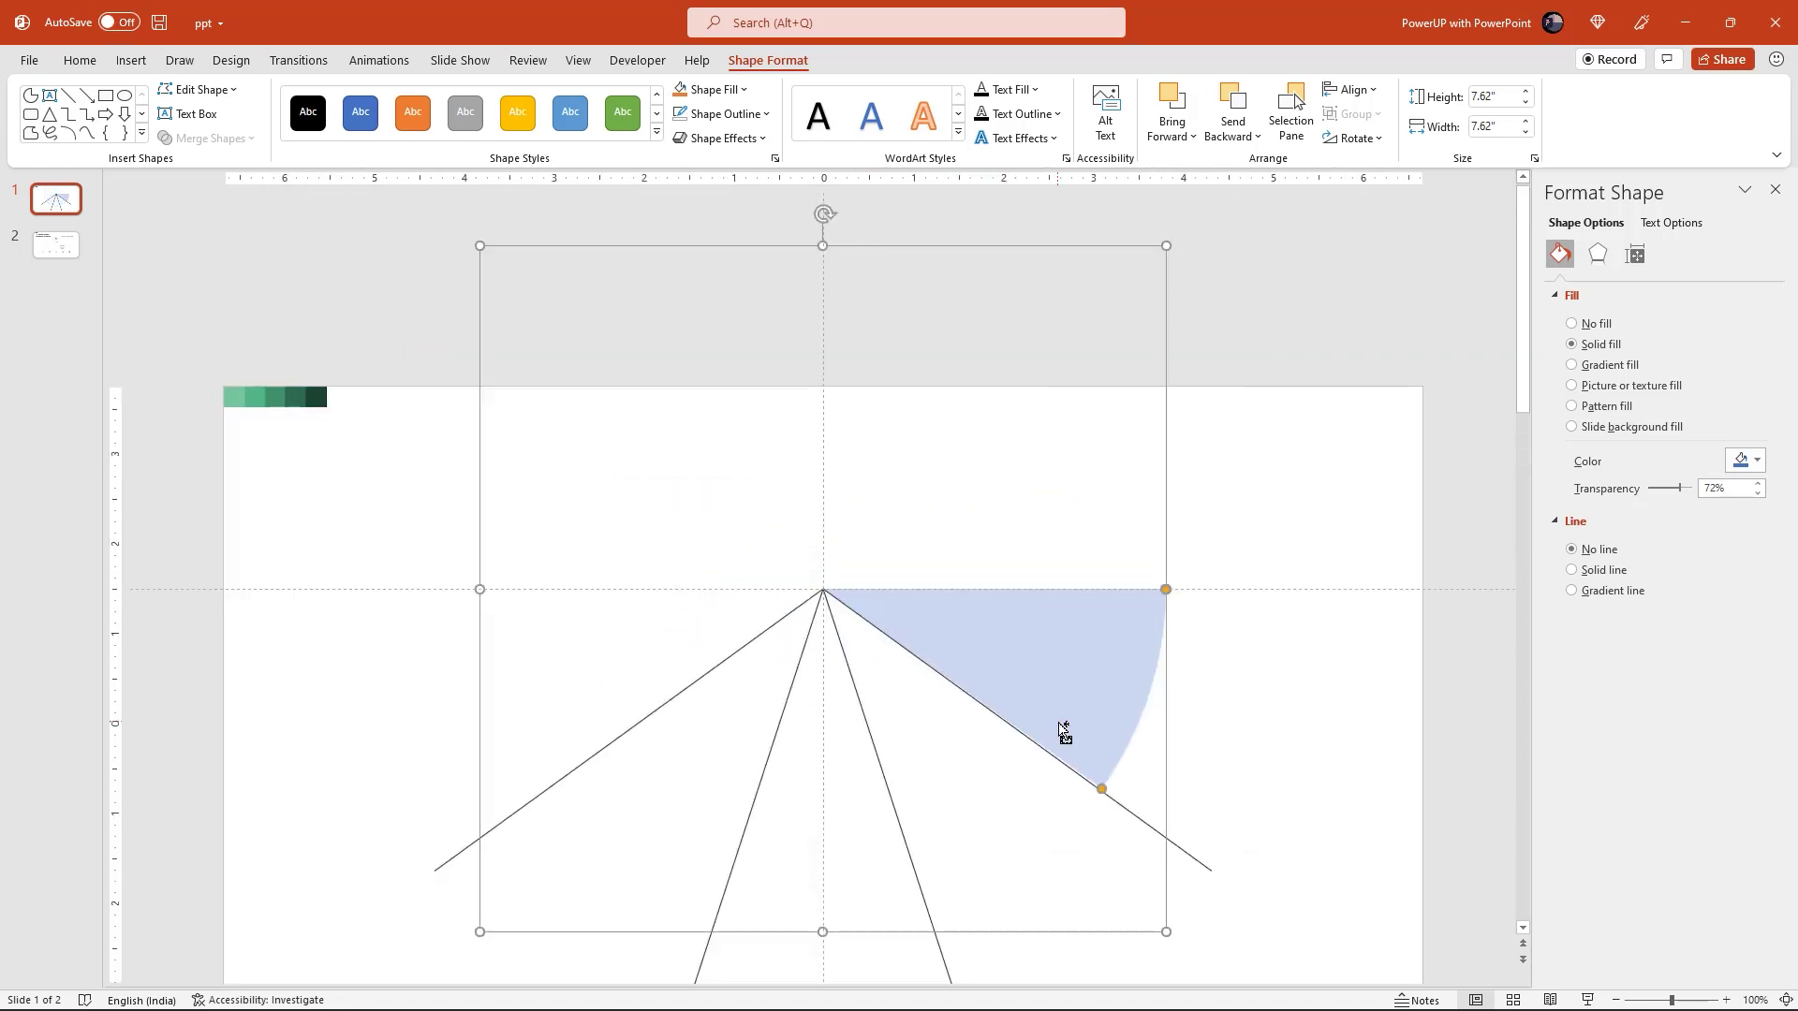
{"action": "scroll", "coordinate": [1063, 732], "scroll_direction": "up", "scroll_amount": 1, "text": "ctrl"}
{"action": "scroll", "coordinate": [1063, 733], "scroll_direction": "down", "scroll_amount": 4}
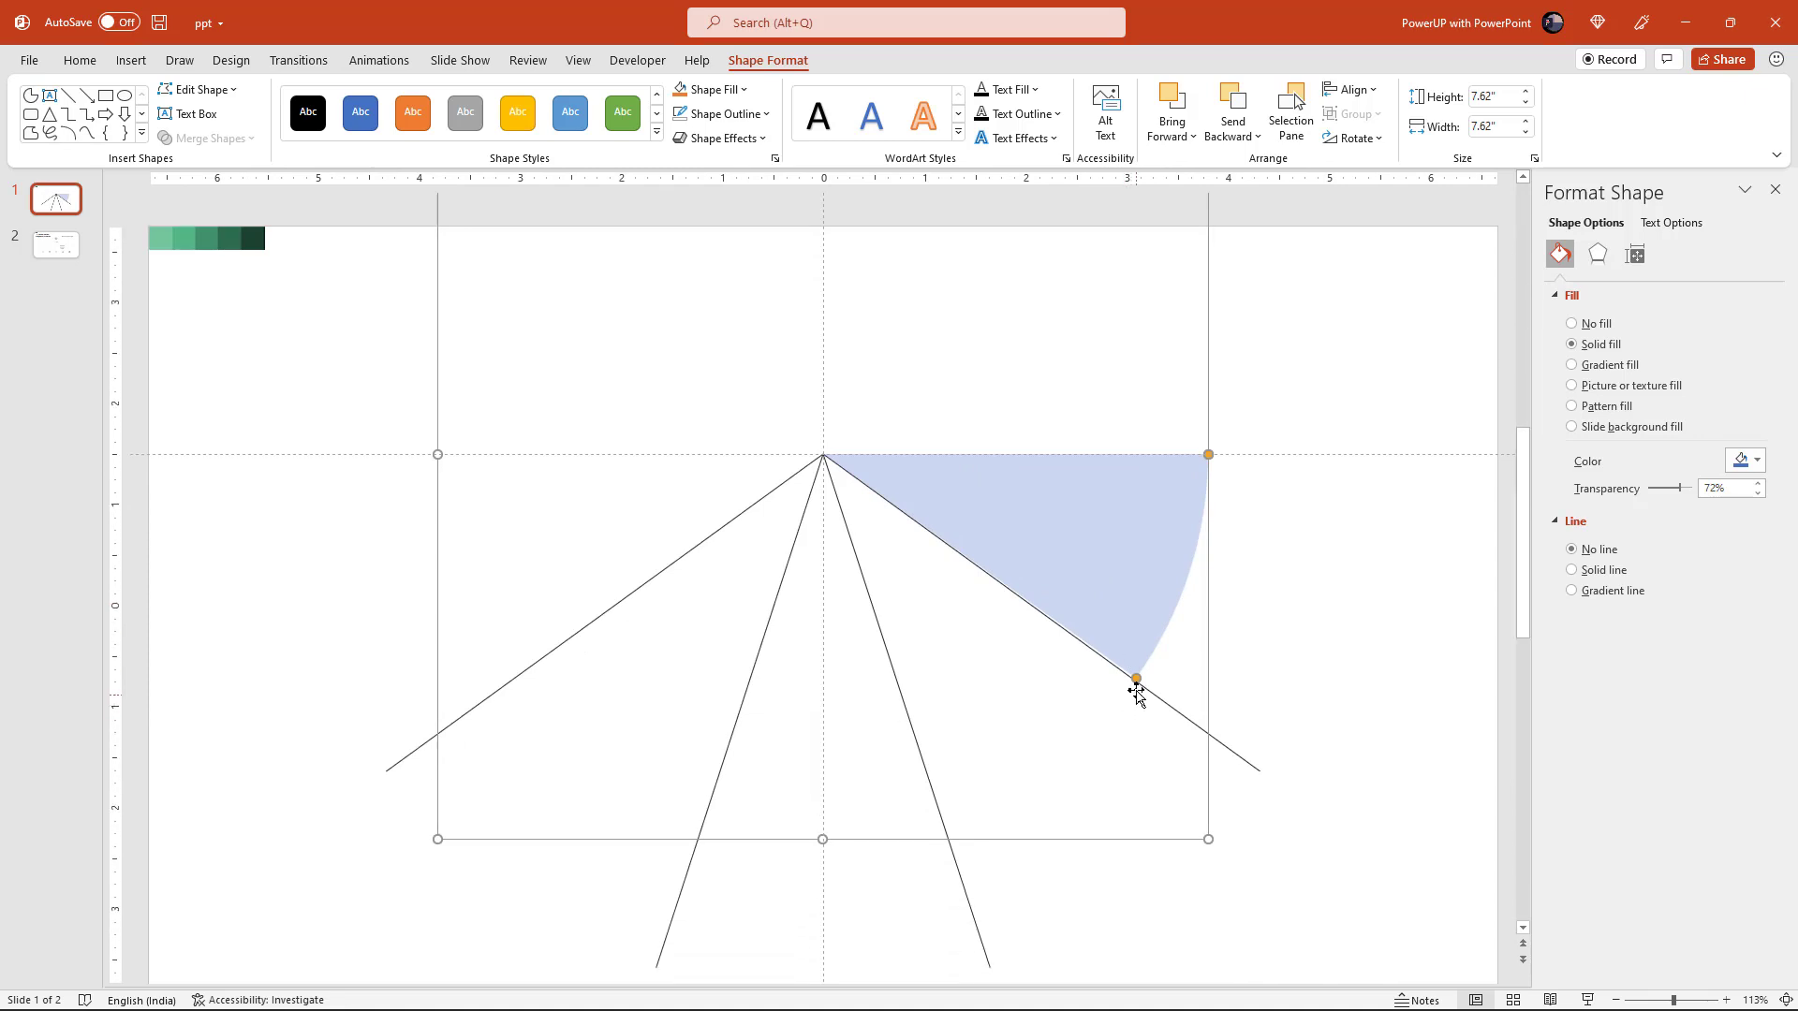
{"action": "left_click_drag", "start_coordinate": [1137, 686], "coordinate": [1145, 663]}
{"action": "left_click", "coordinate": [1255, 647]}
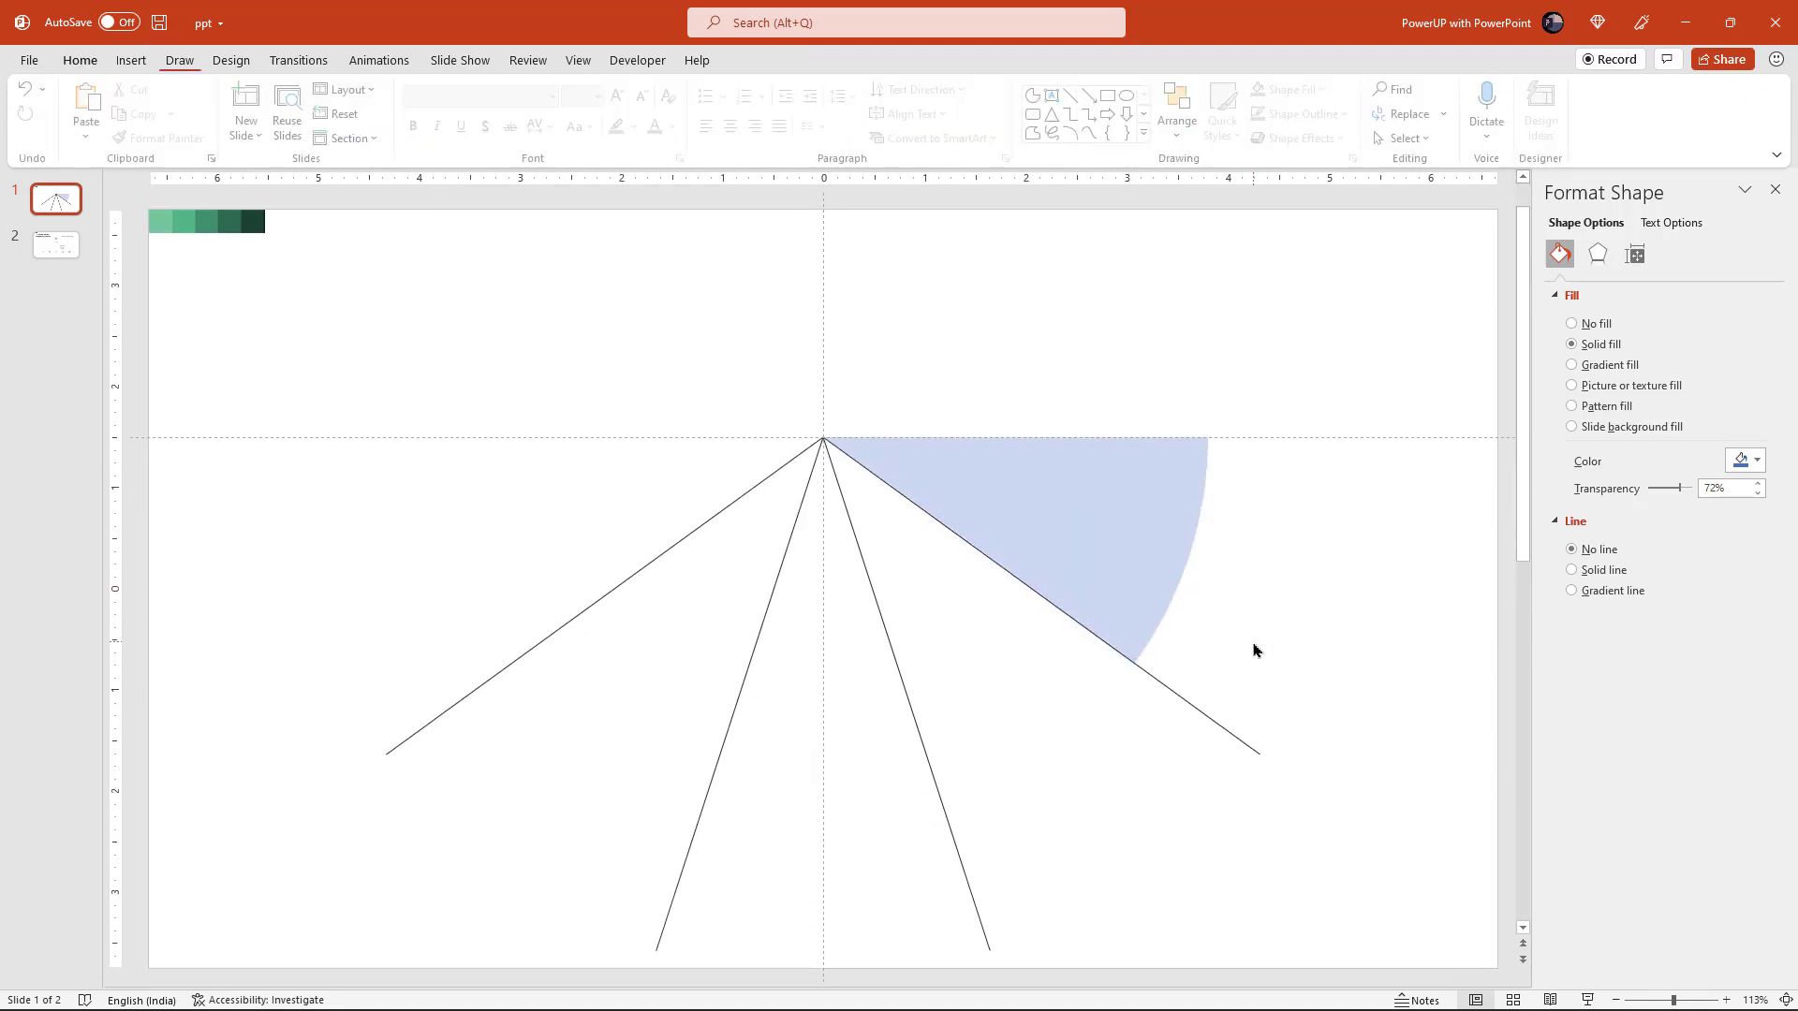
- Duplicate the wedge, rotate the copy 36° and move it into the next gap
{"action": "left_click", "coordinate": [1112, 563]}
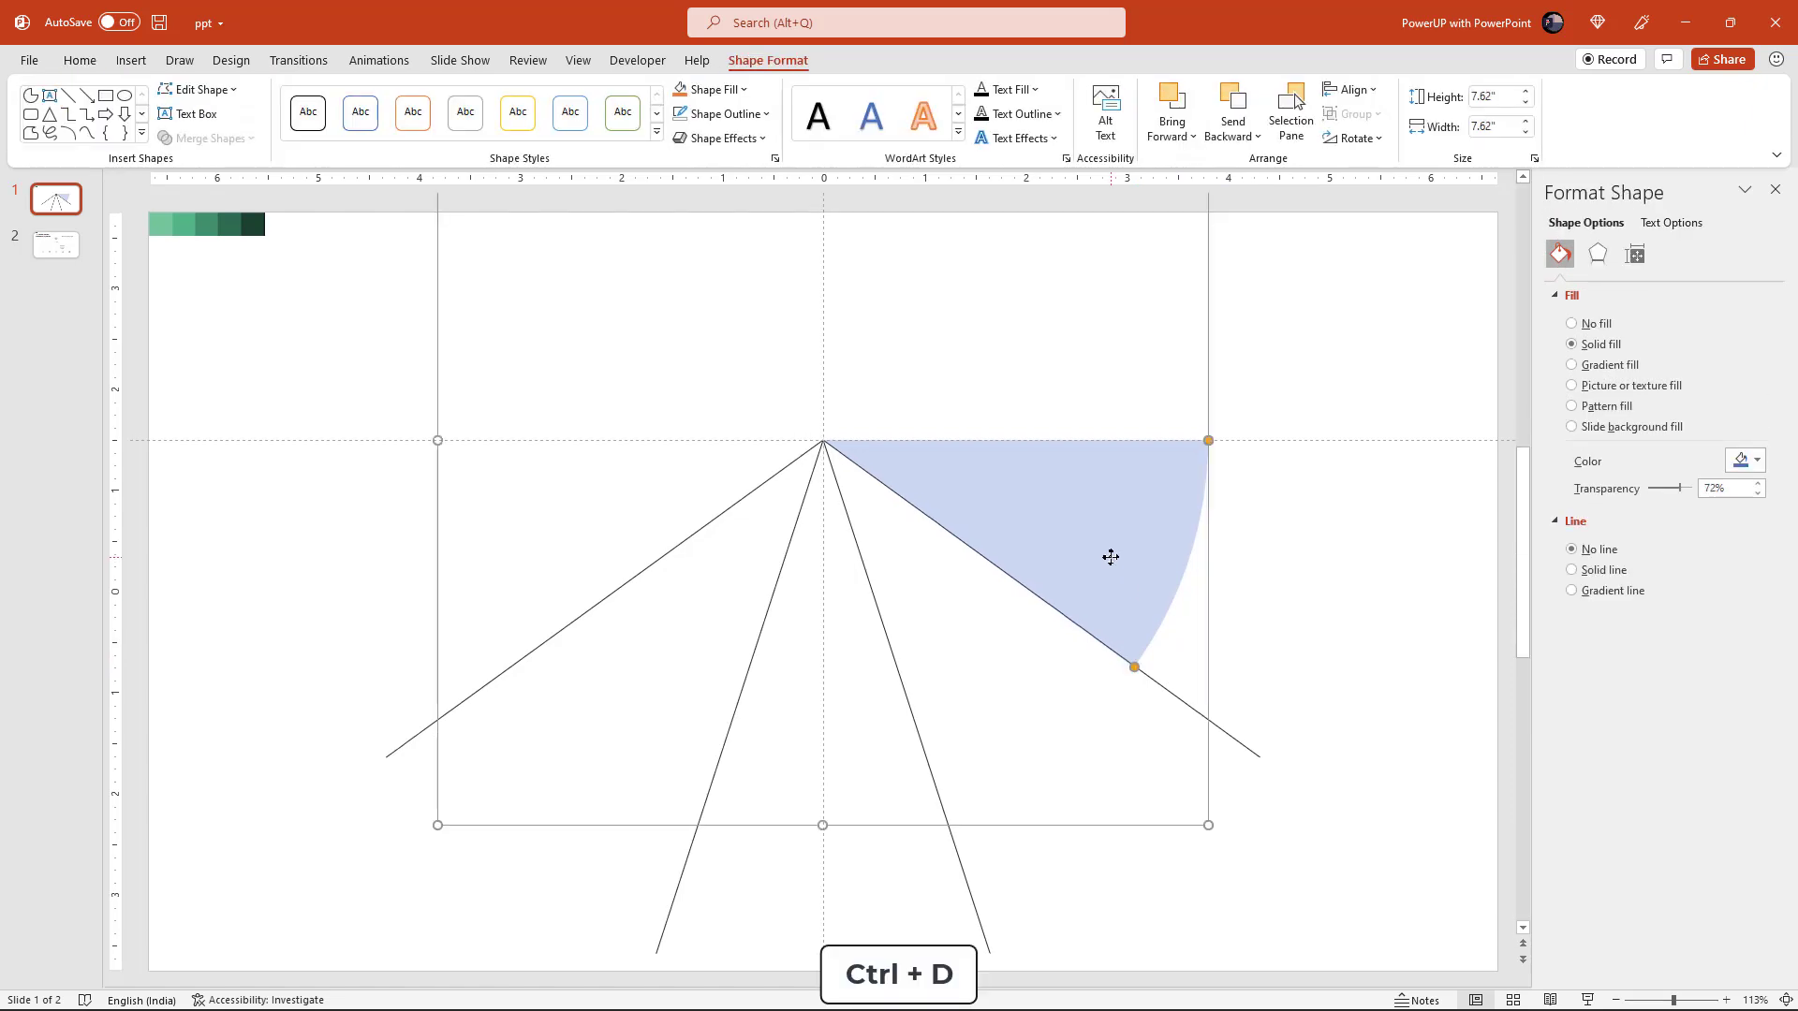
{"action": "key", "text": "ctrl+d"}
{"action": "scroll", "coordinate": [1106, 629], "scroll_direction": "down", "scroll_amount": 2}
{"action": "scroll", "coordinate": [1107, 629], "scroll_direction": "down", "scroll_amount": 2}
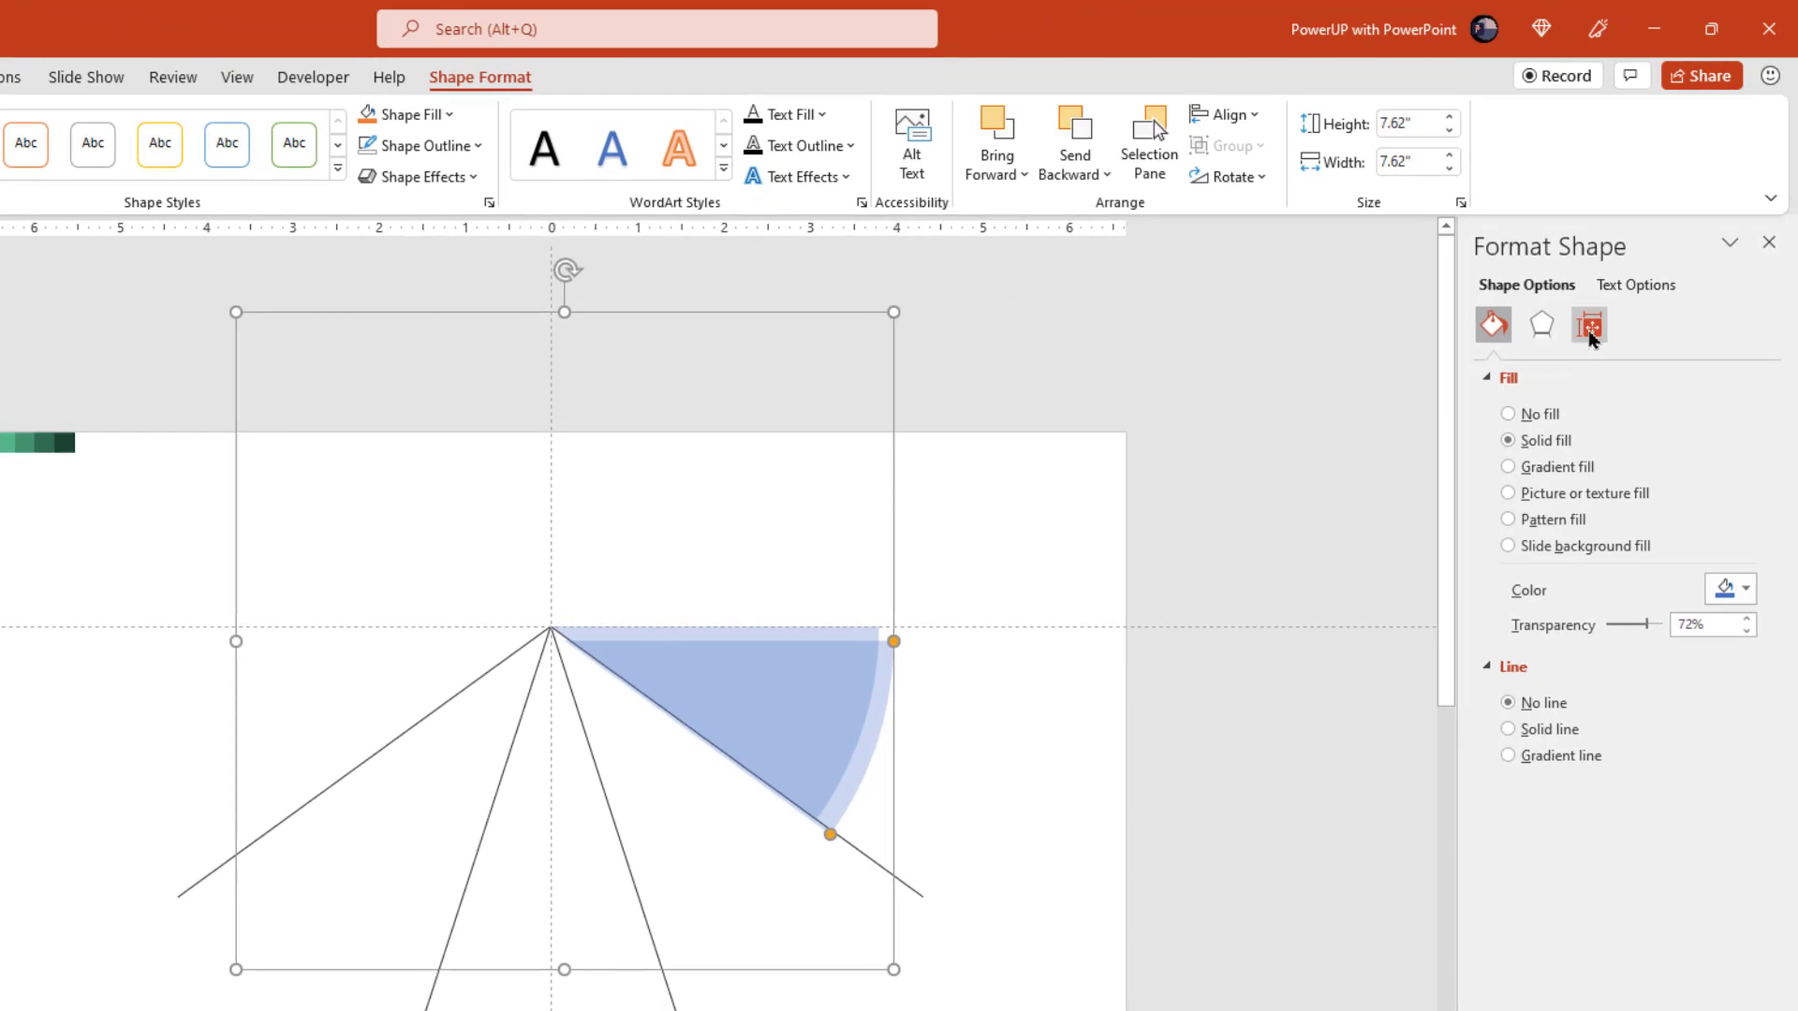
{"action": "left_click", "coordinate": [1631, 262]}
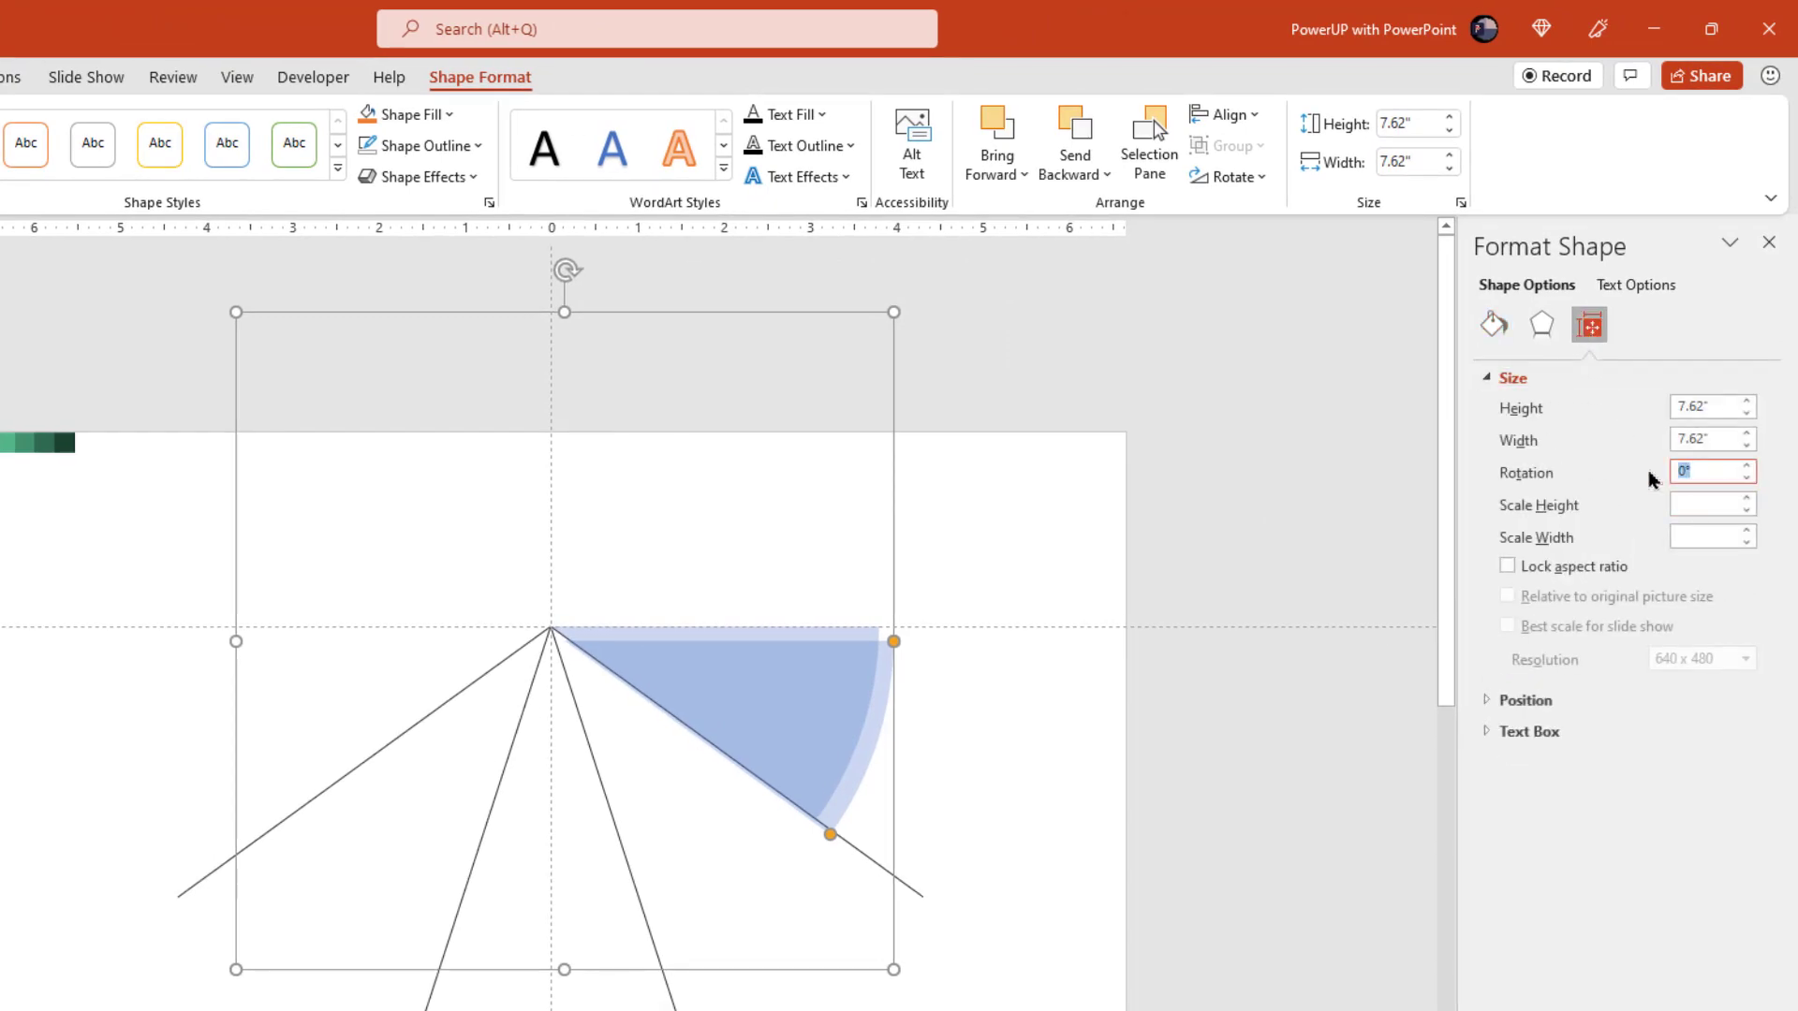
{"action": "key", "text": "Return"}
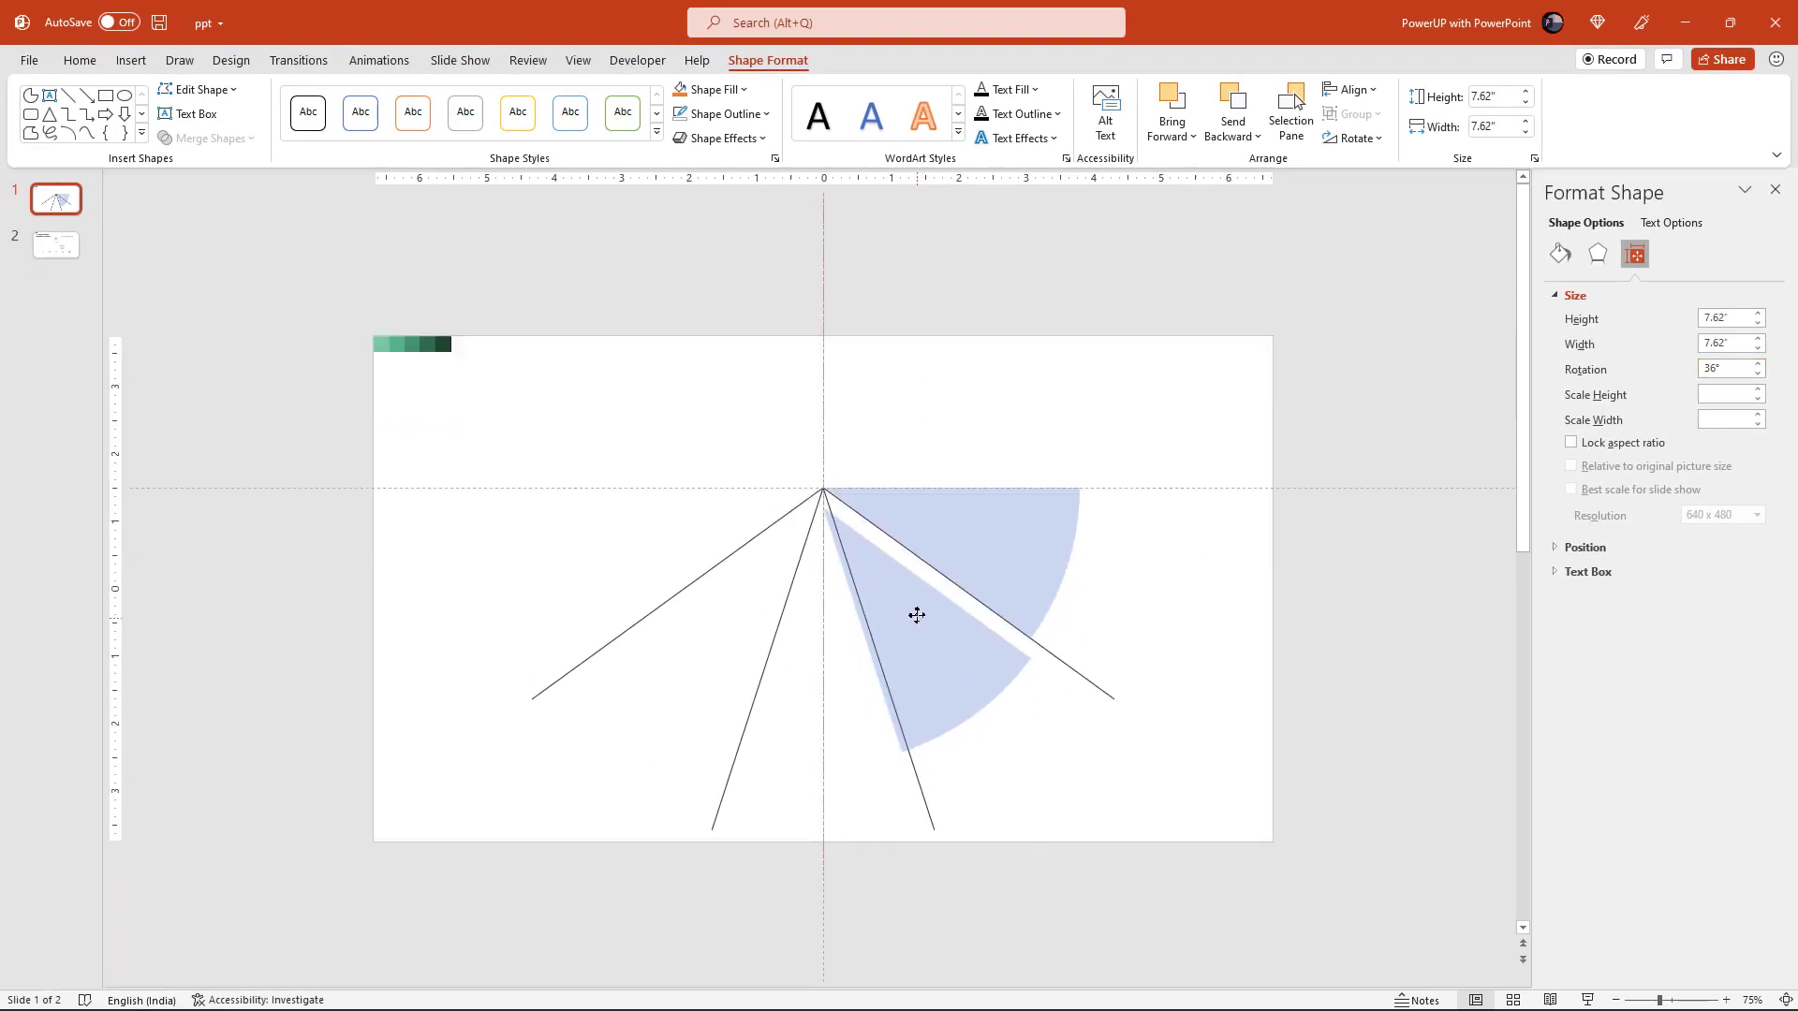
{"action": "left_click_drag", "start_coordinate": [916, 616], "coordinate": [913, 601]}
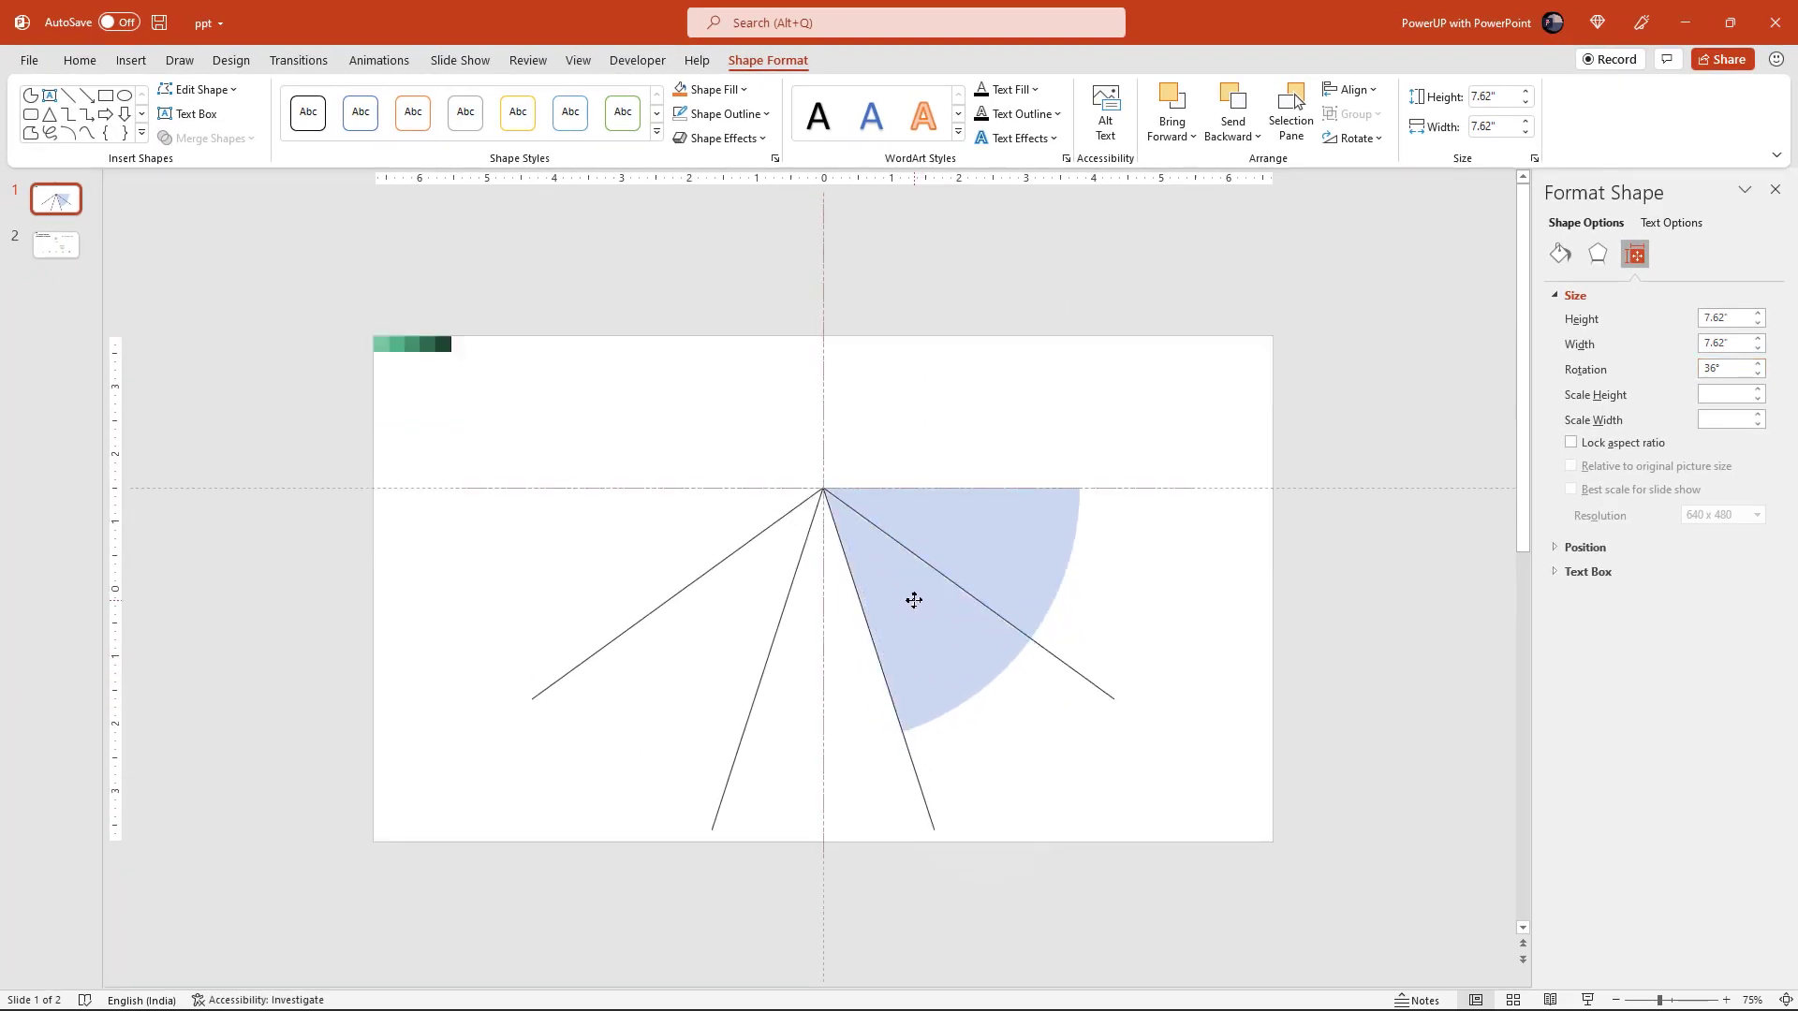
{"action": "left_click", "coordinate": [1228, 650]}
- Duplicate the wedge again and rotate this copy to 72°
{"action": "left_click", "coordinate": [948, 625]}
{"action": "key", "text": "ctrl+d"}
{"action": "key", "text": "ctrl+d"}
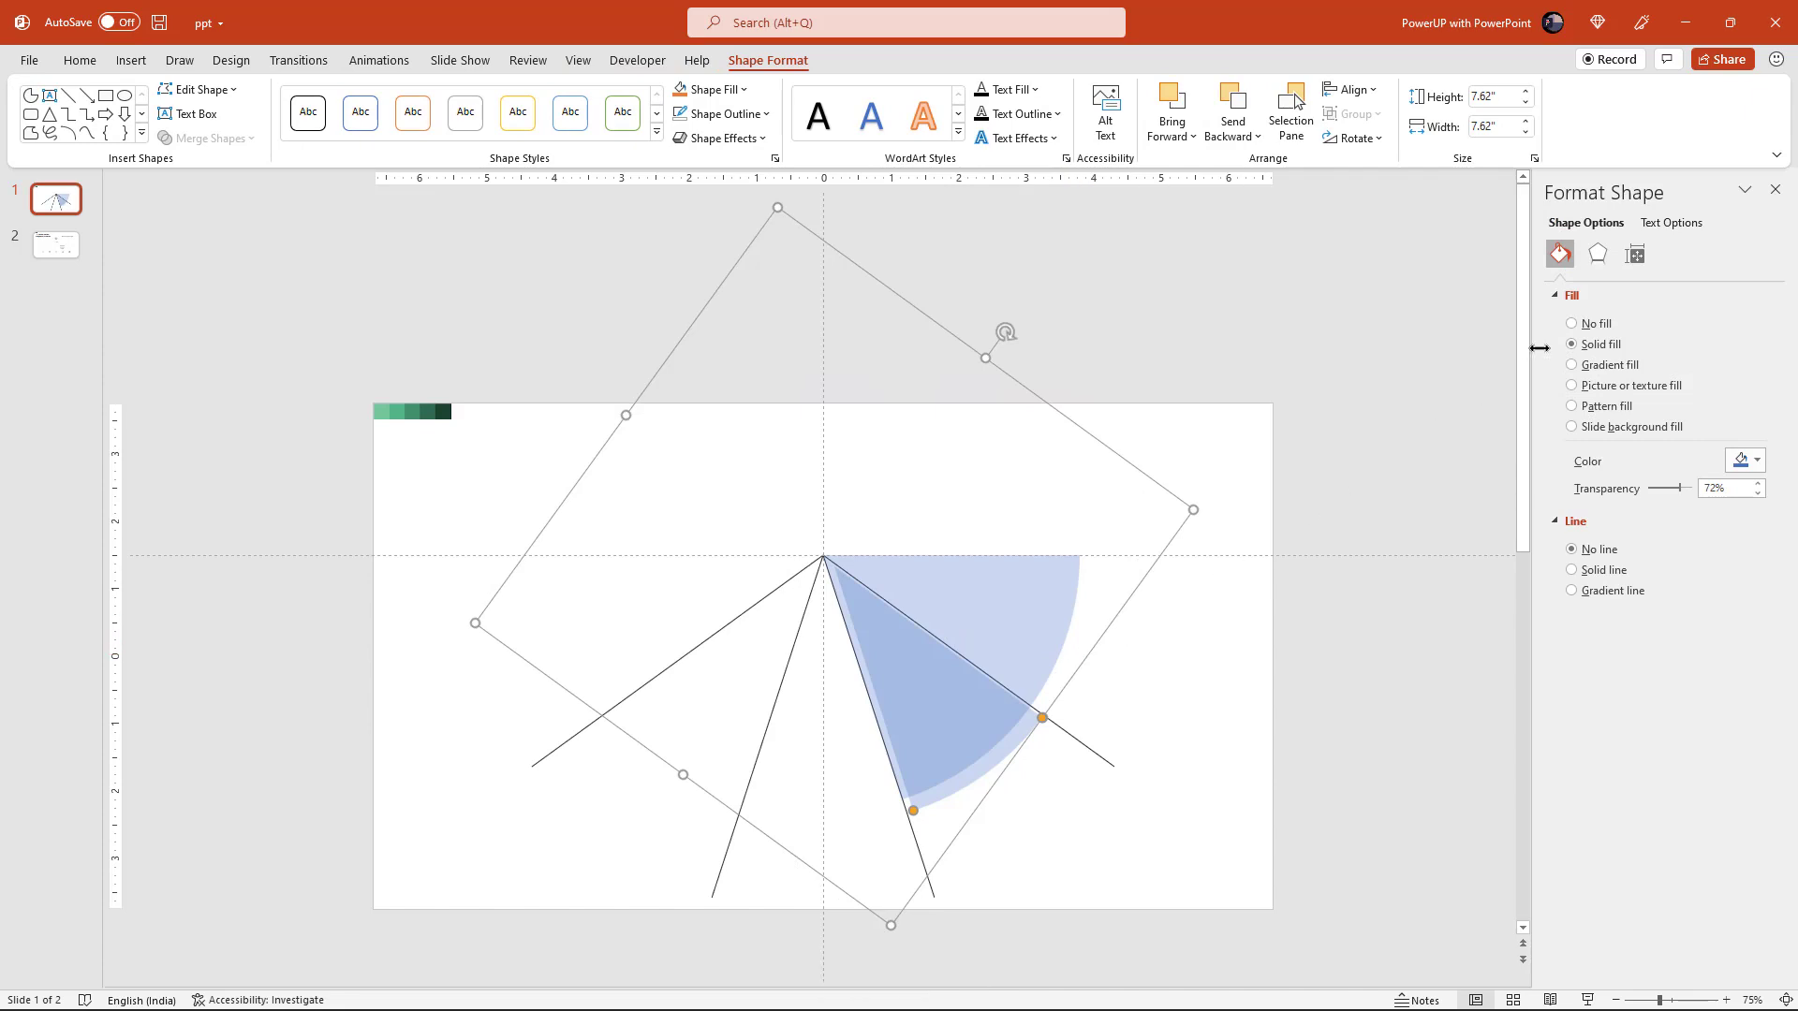
{"action": "left_click", "coordinate": [1635, 254]}
{"action": "left_click", "coordinate": [1714, 368]}
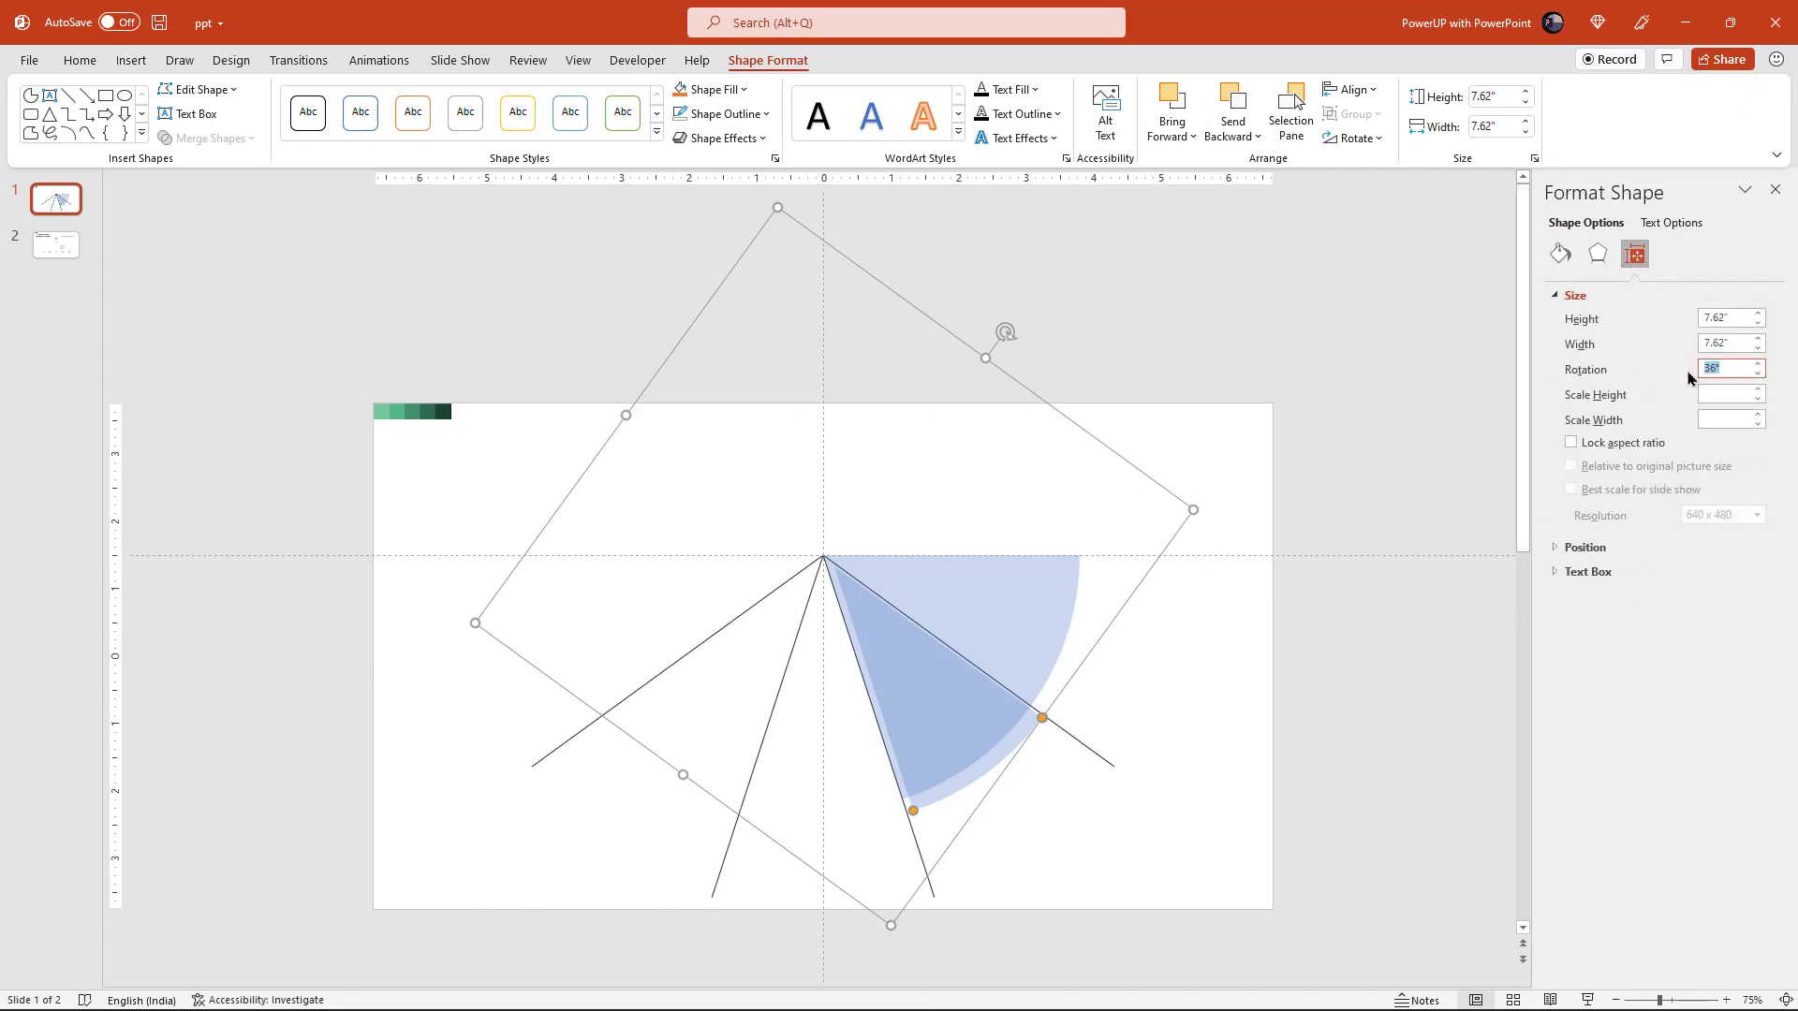
{"action": "key", "text": "Return"}
{"action": "key", "text": "Escape"}
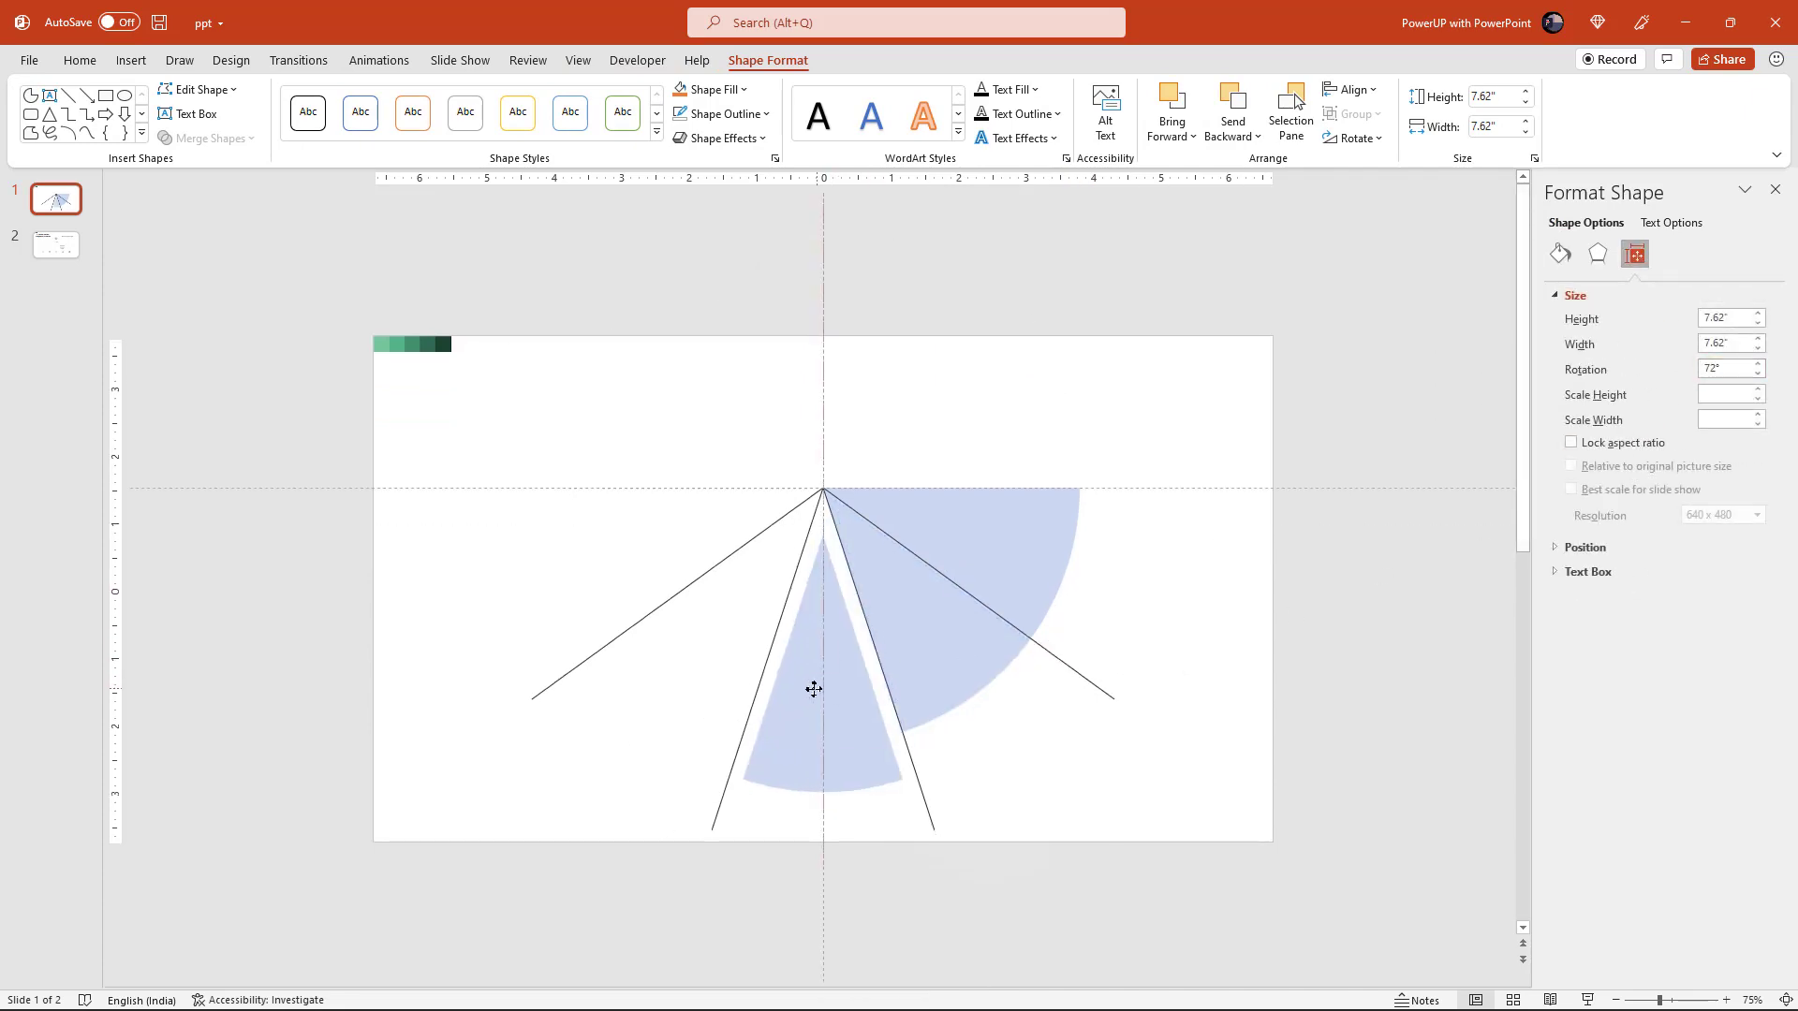
{"action": "left_click", "coordinate": [819, 644]}
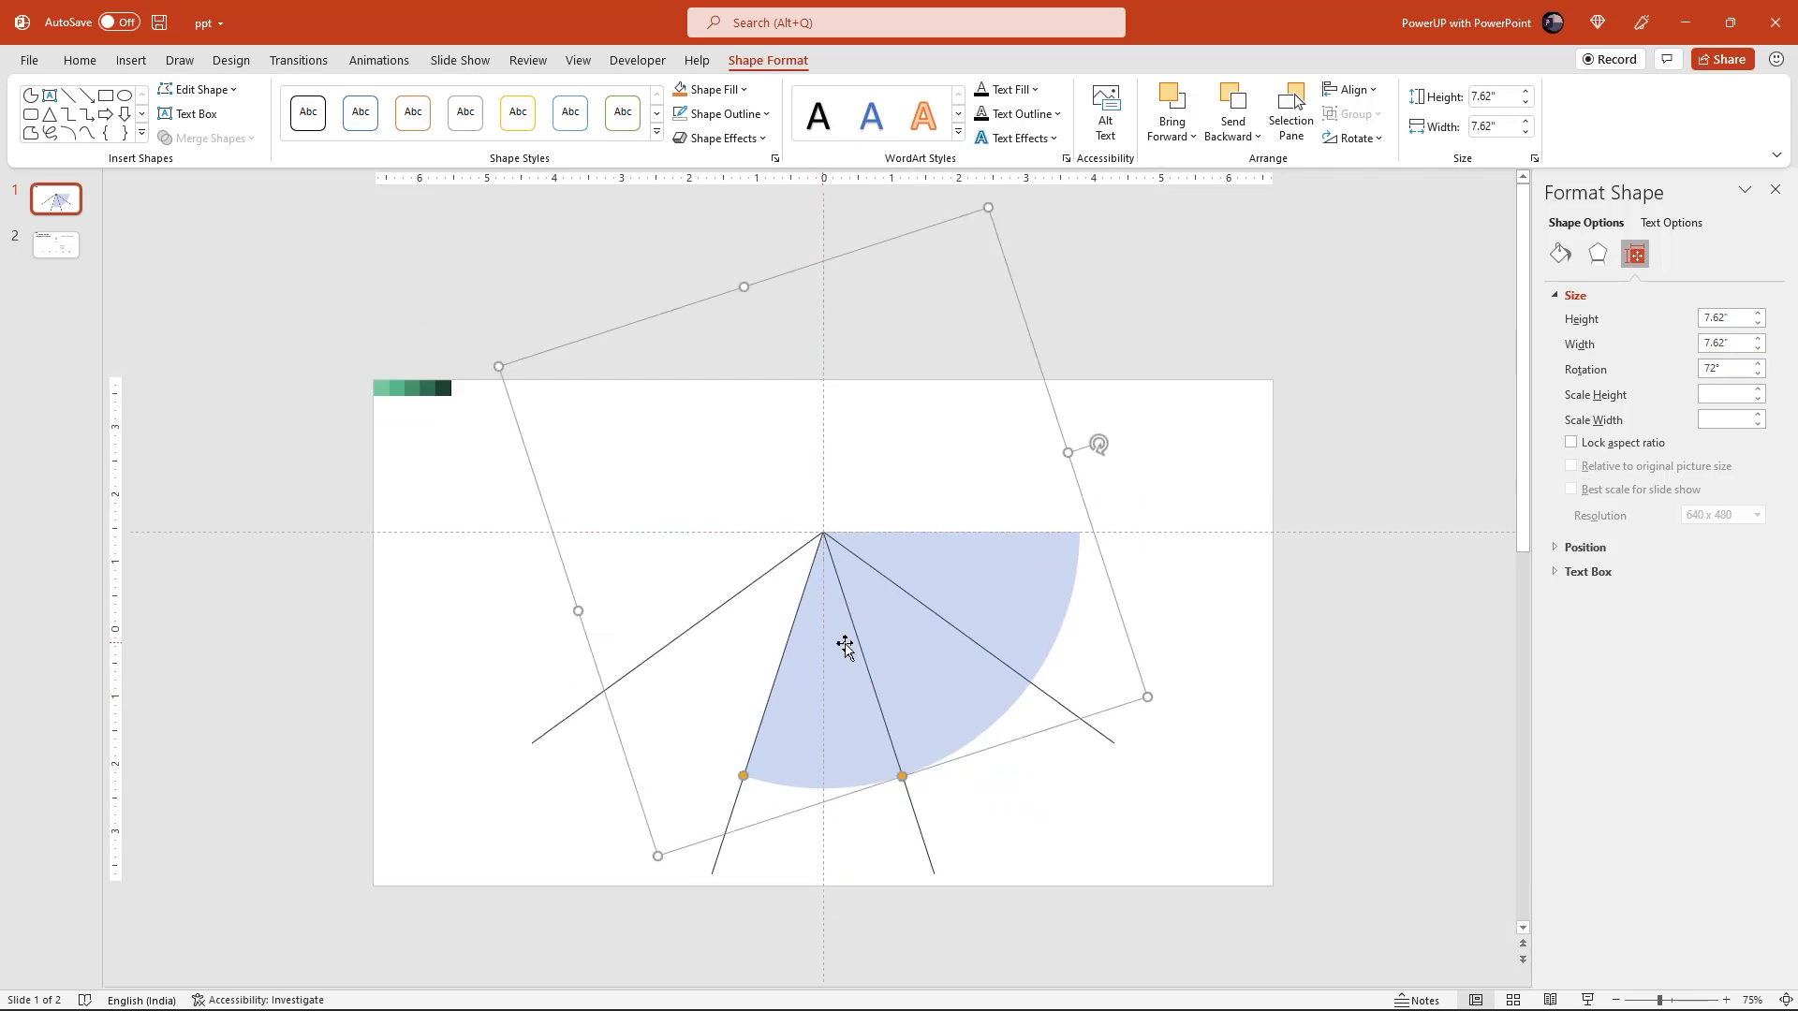
{"action": "left_click", "coordinate": [1176, 643]}
- Duplicate the original wedge, rotate it left 90° and fit it into the left section
{"action": "left_click", "coordinate": [1031, 545]}
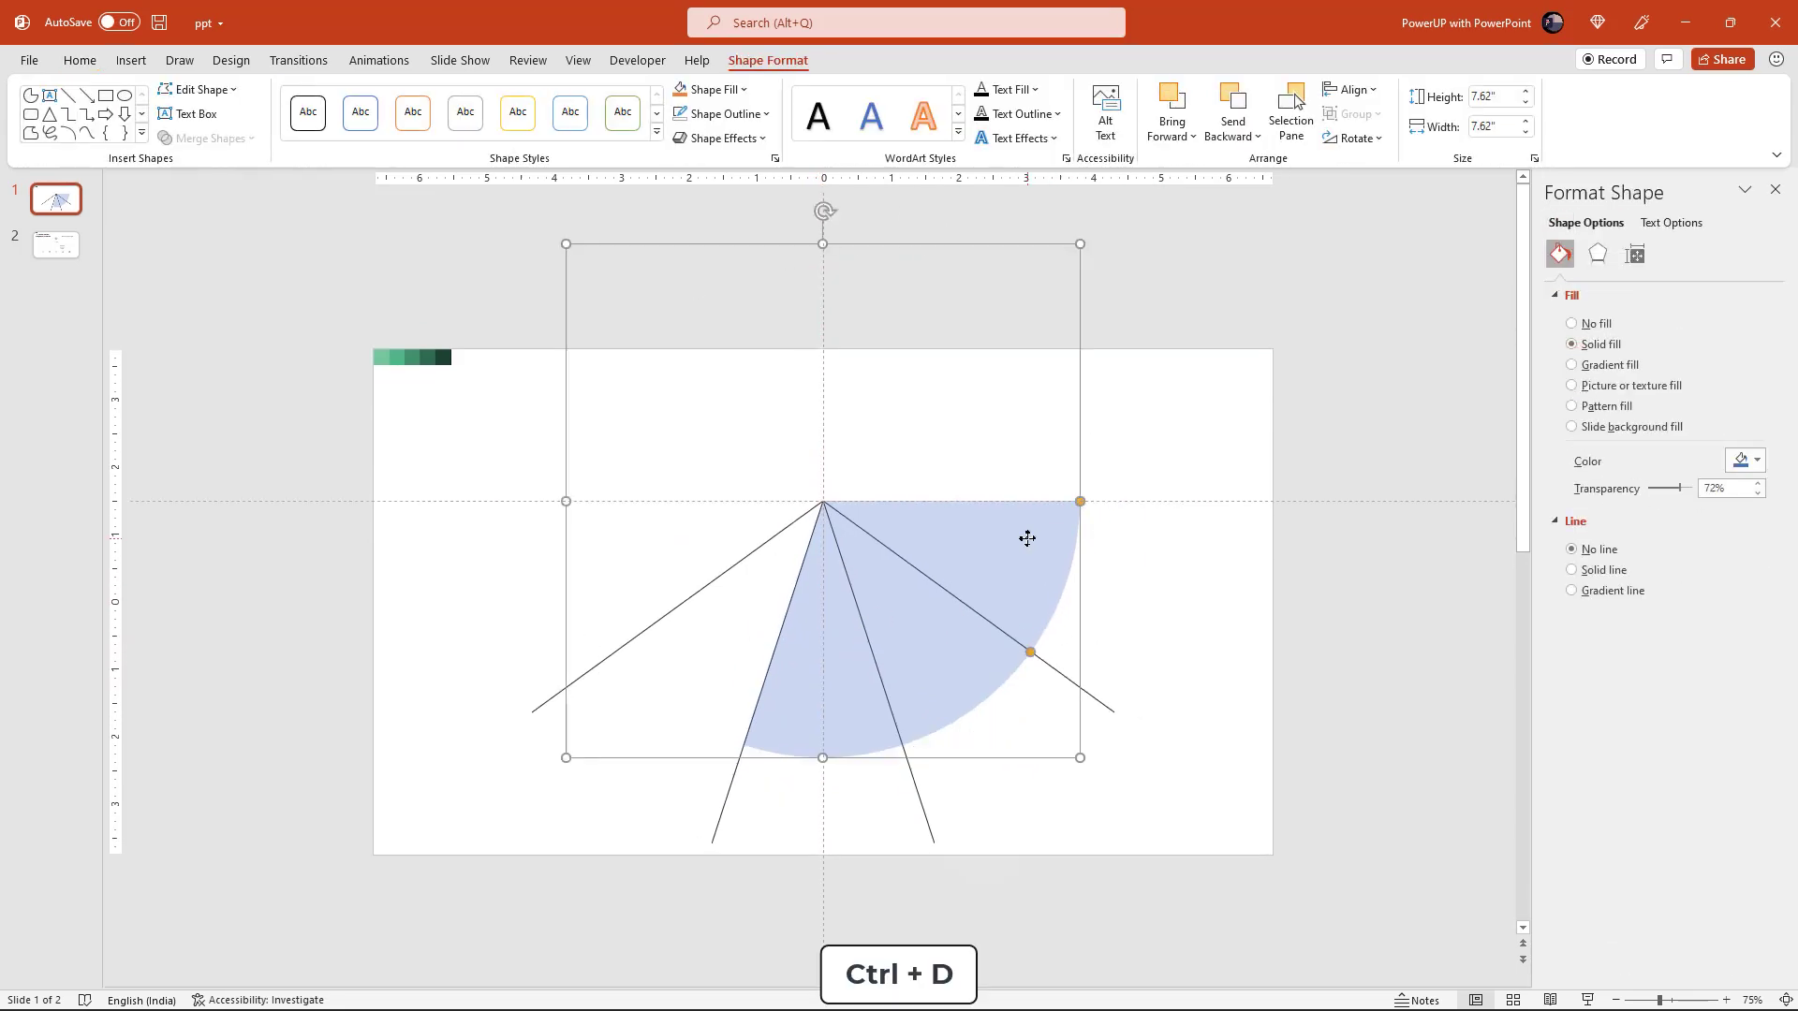
{"action": "key", "text": "ctrl+d"}
{"action": "left_click", "coordinate": [1356, 137]}
{"action": "left_click", "coordinate": [1383, 192]}
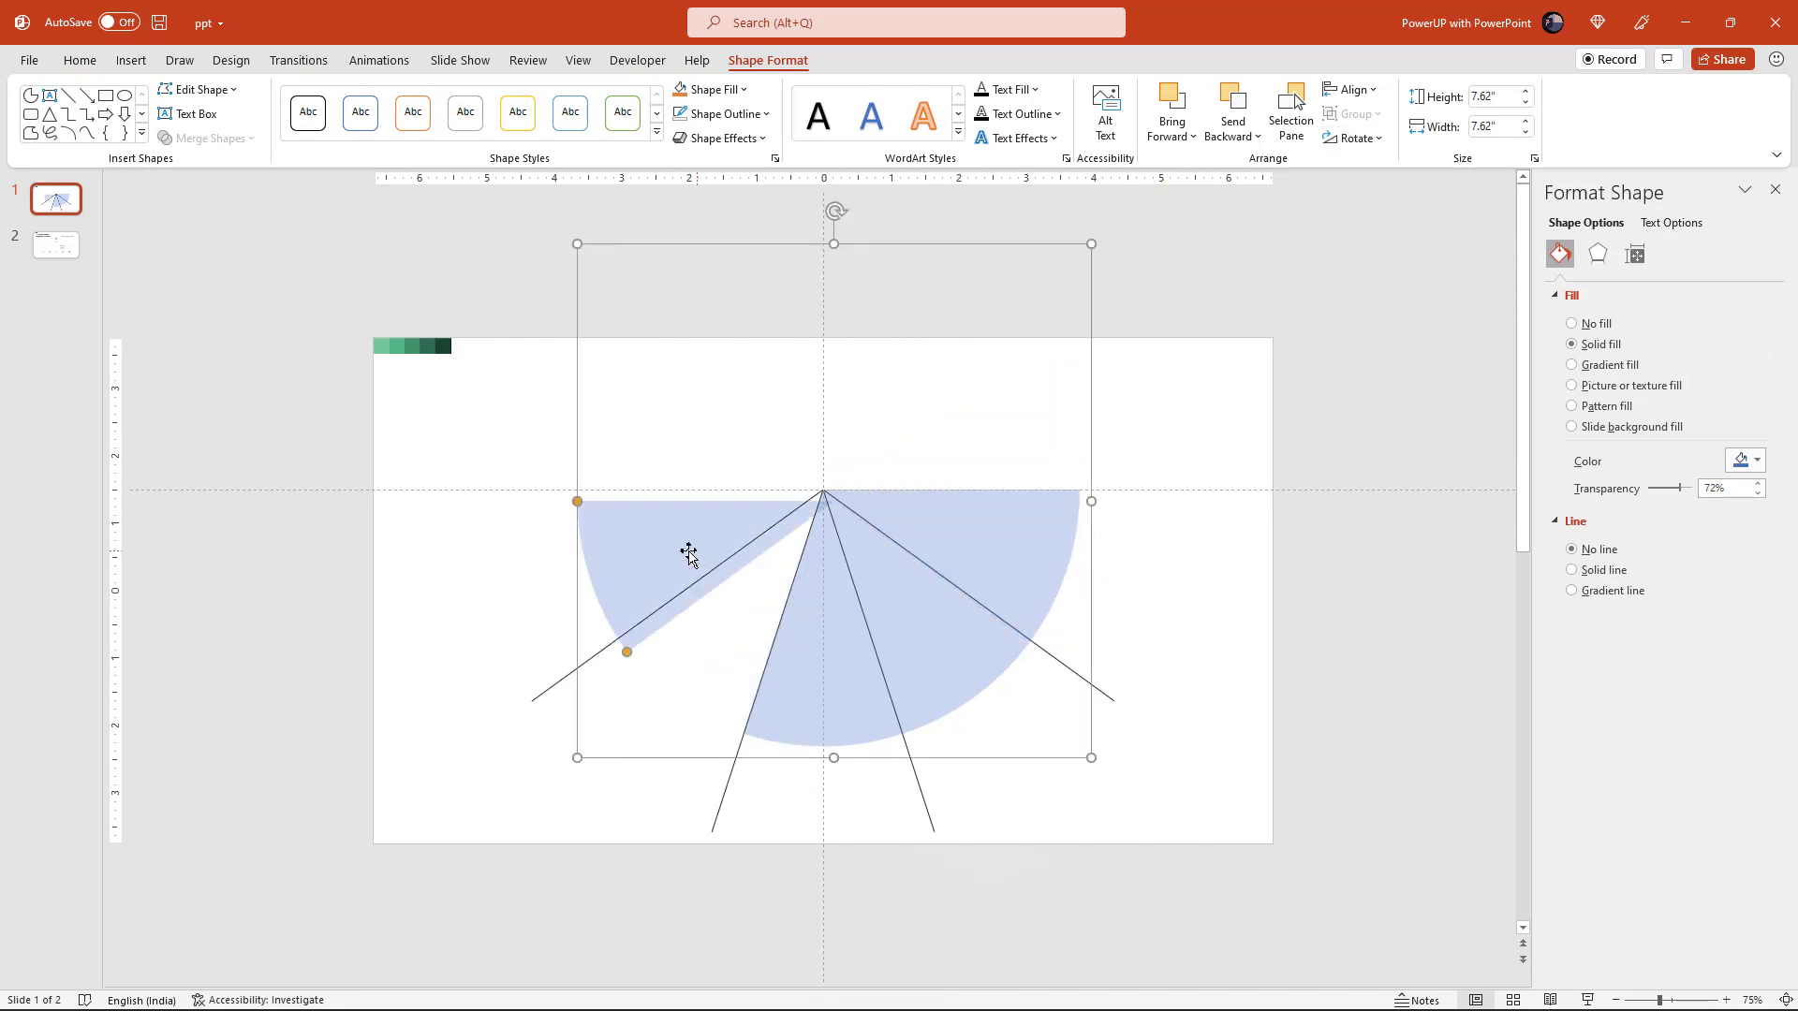
{"action": "mouse_move", "coordinate": [688, 548]}
{"action": "left_mouse_down"}
{"action": "mouse_move", "coordinate": [636, 531]}
{"action": "mouse_move", "coordinate": [672, 532]}
{"action": "left_mouse_up"}
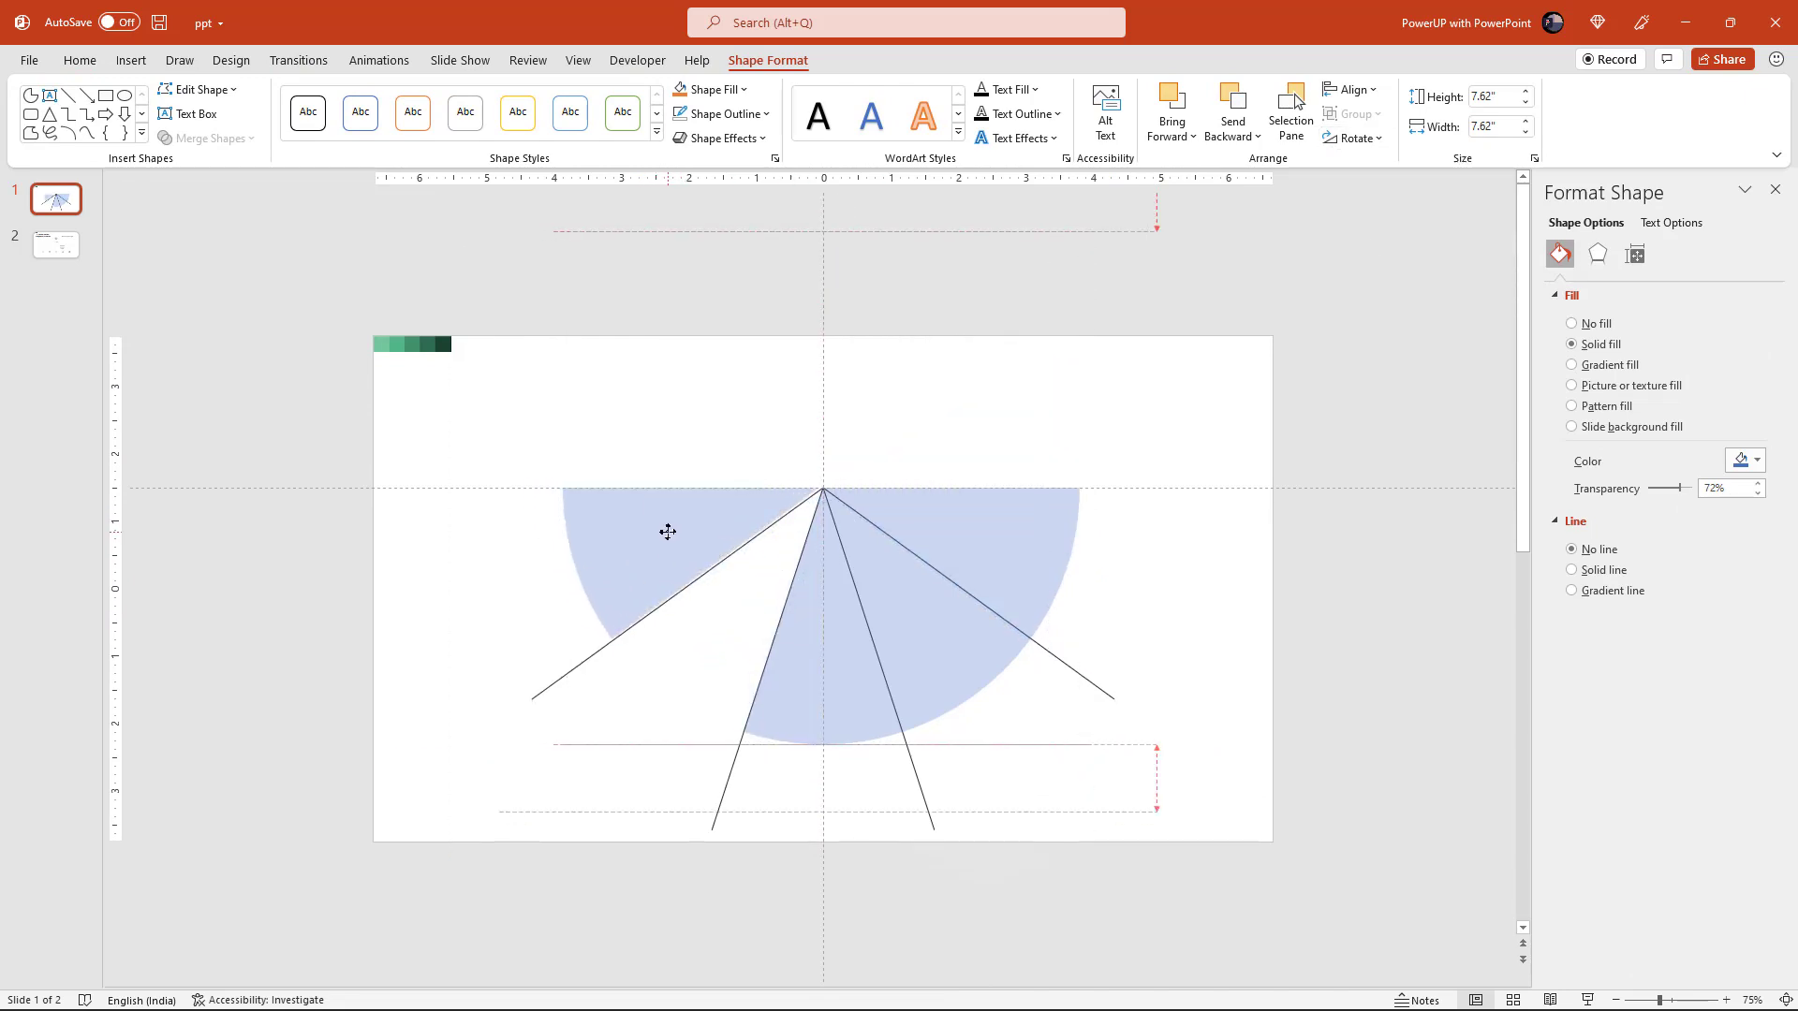
{"action": "left_click_drag", "start_coordinate": [672, 532], "coordinate": [672, 533]}
- Duplicate the 72° wedge, flip it horizontally and place it in the lower-left section
{"action": "left_click", "coordinate": [1172, 742]}
{"action": "left_click", "coordinate": [964, 672]}
{"action": "key", "text": "ctrl+d"}
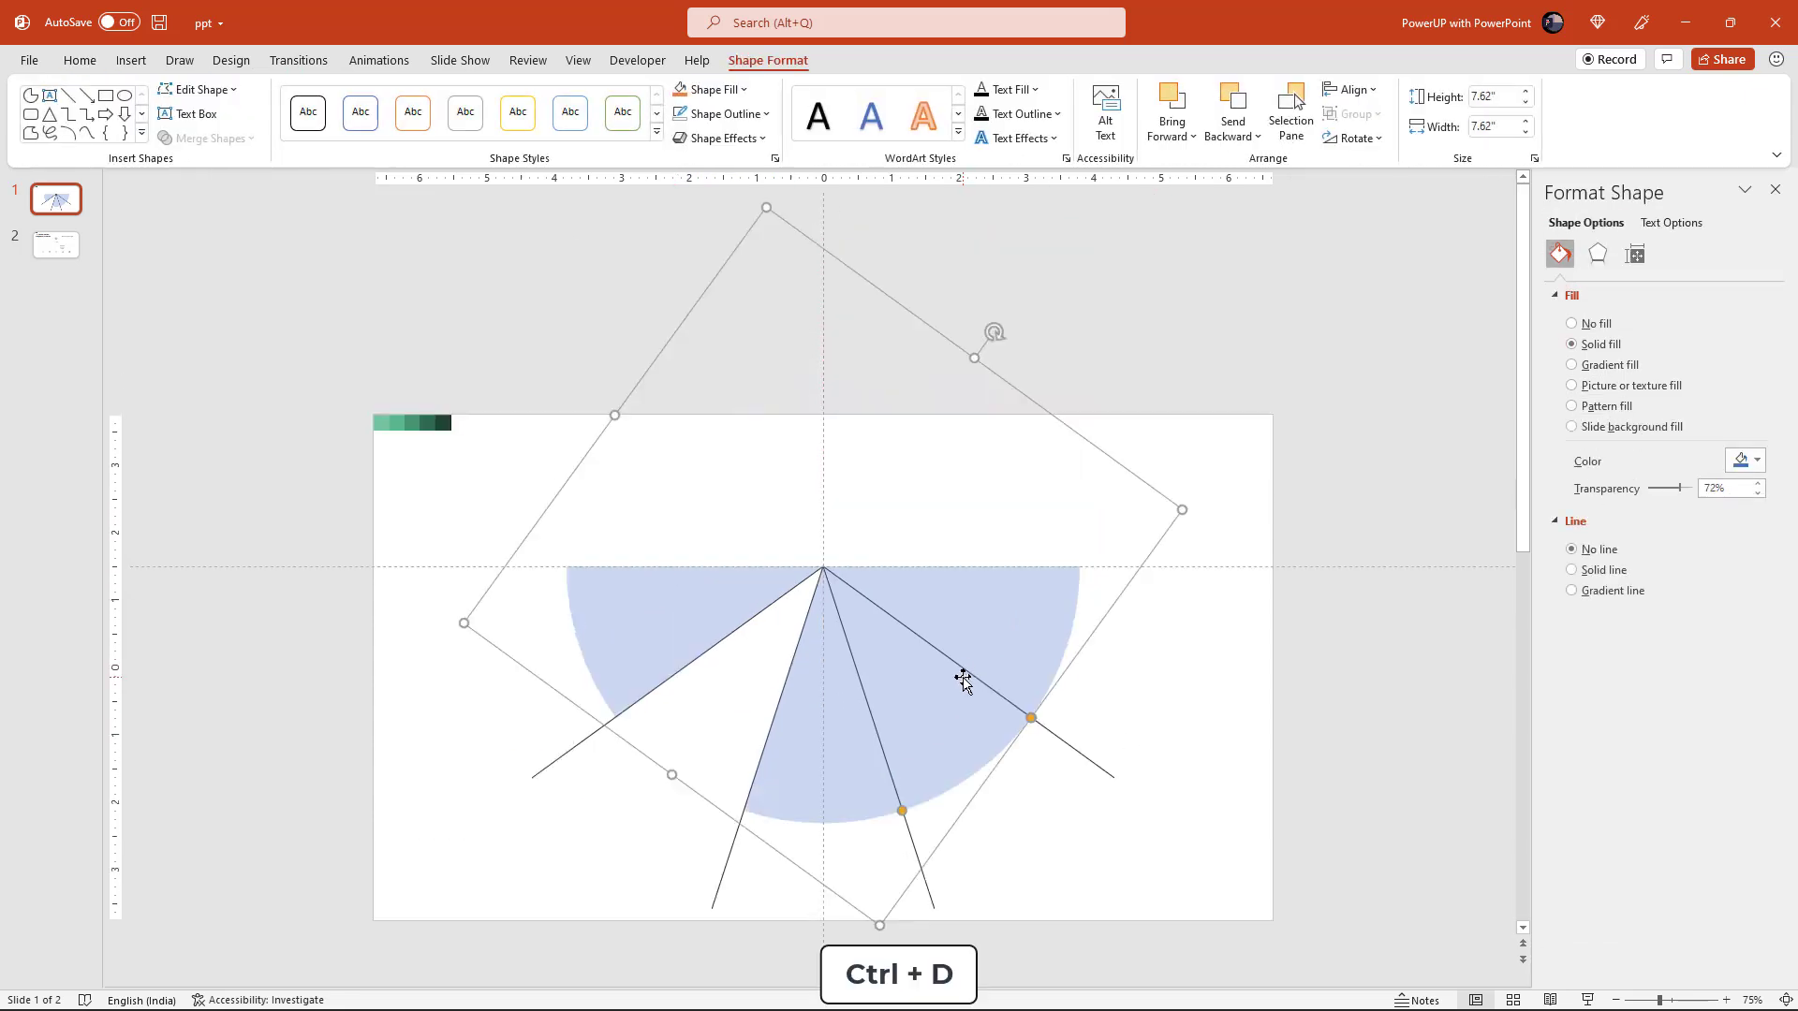
{"action": "left_click", "coordinate": [1362, 139]}
{"action": "left_click", "coordinate": [1383, 247]}
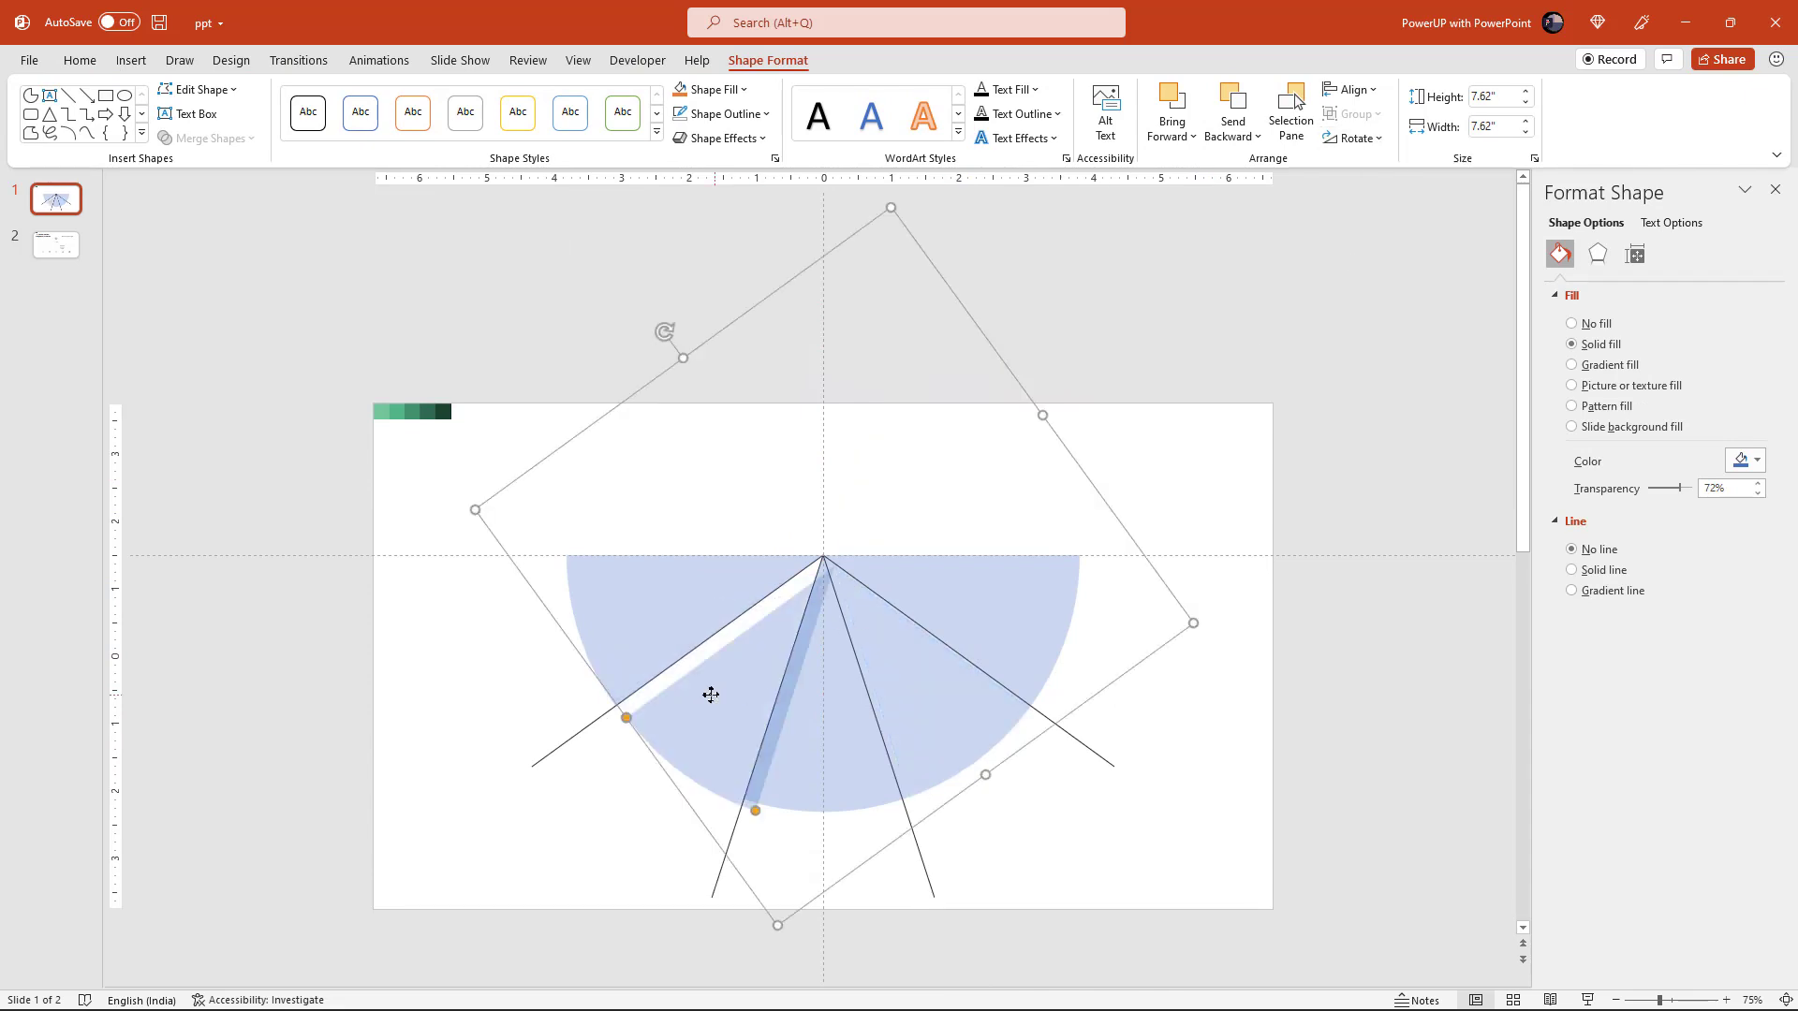
{"action": "left_click_drag", "start_coordinate": [709, 694], "coordinate": [704, 620]}
- Fill the leftmost pie section with the lightest green sampled from the swatch strip
{"action": "left_click", "coordinate": [546, 378]}
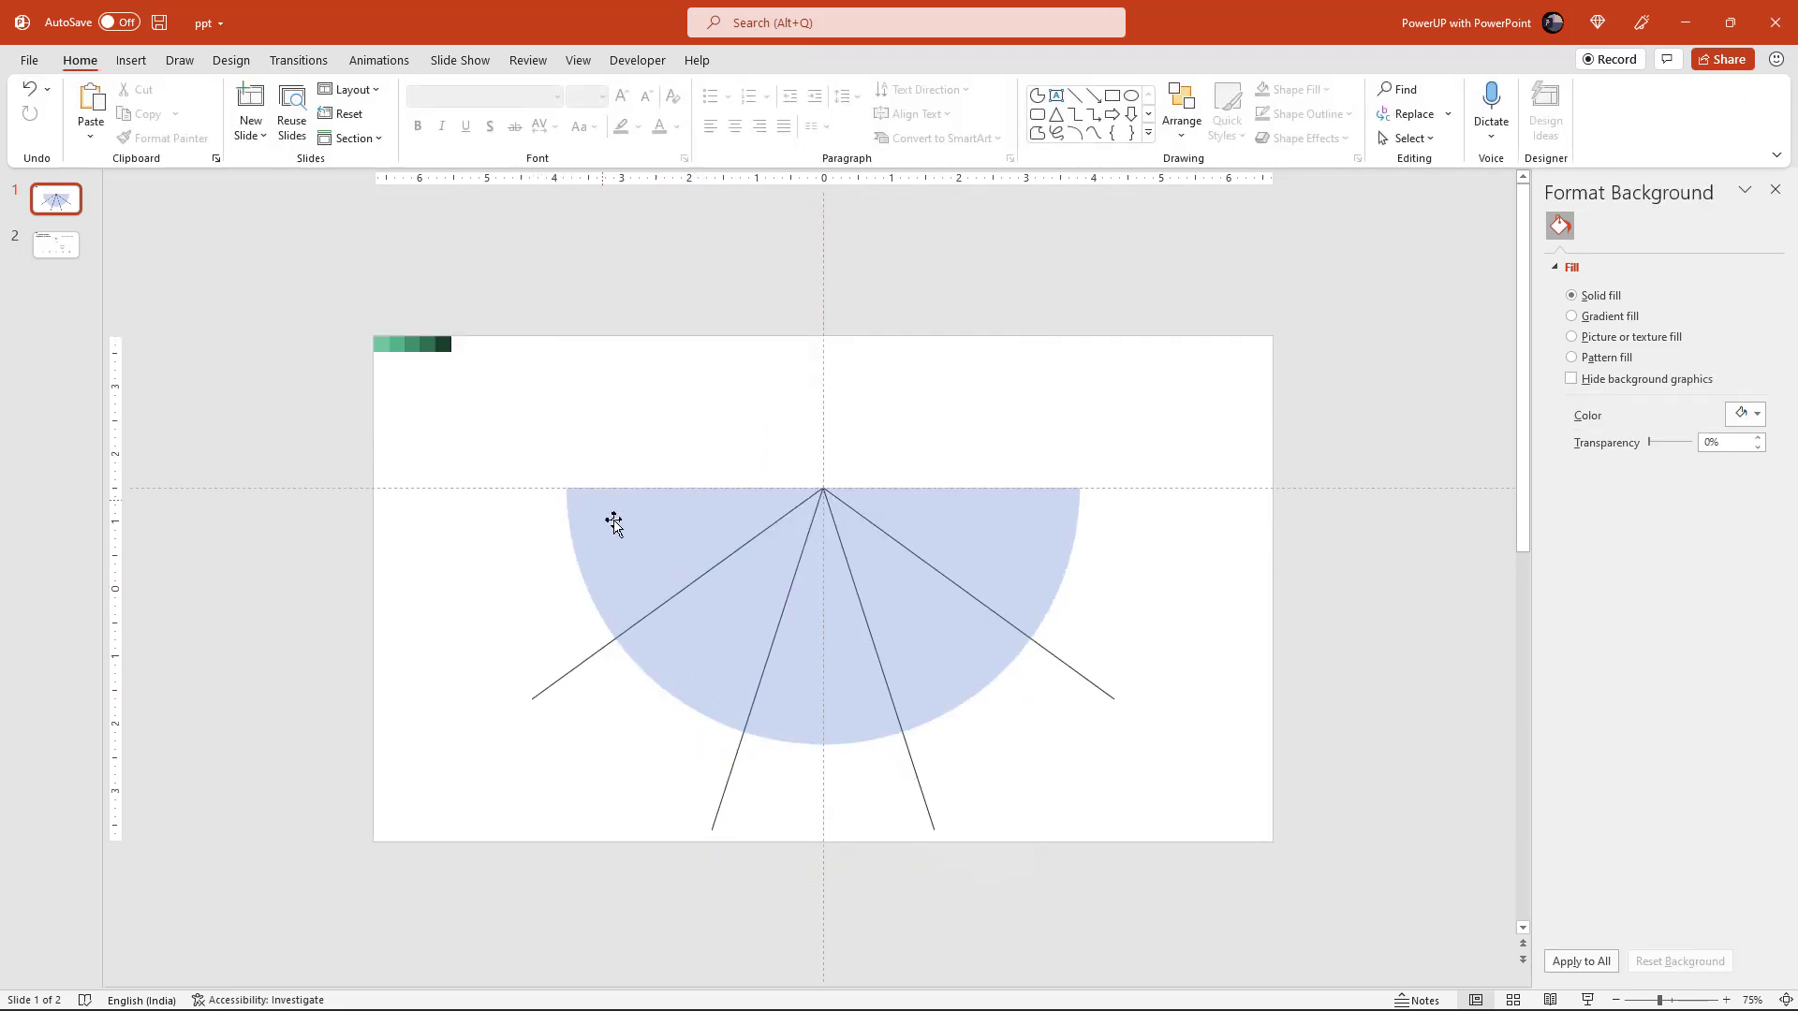
{"action": "left_click", "coordinate": [615, 525]}
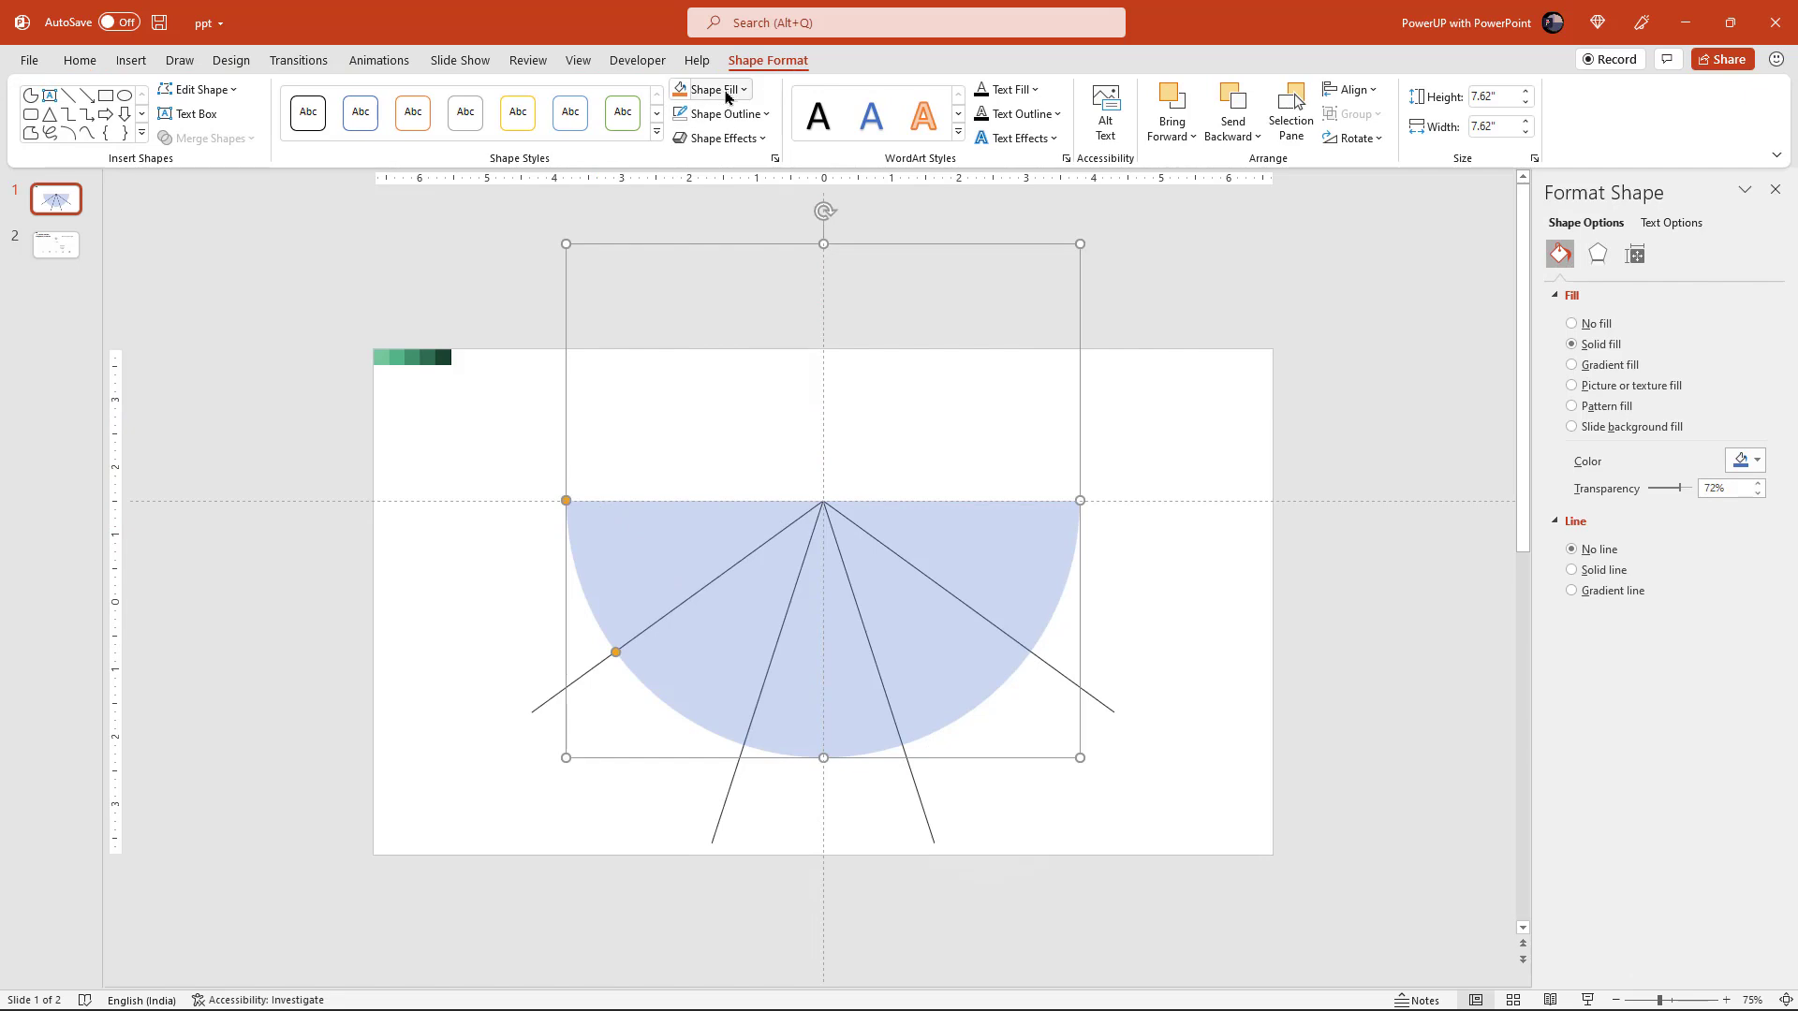
{"action": "left_click", "coordinate": [741, 89]}
{"action": "left_click", "coordinate": [716, 354]}
{"action": "left_click", "coordinate": [397, 357]}
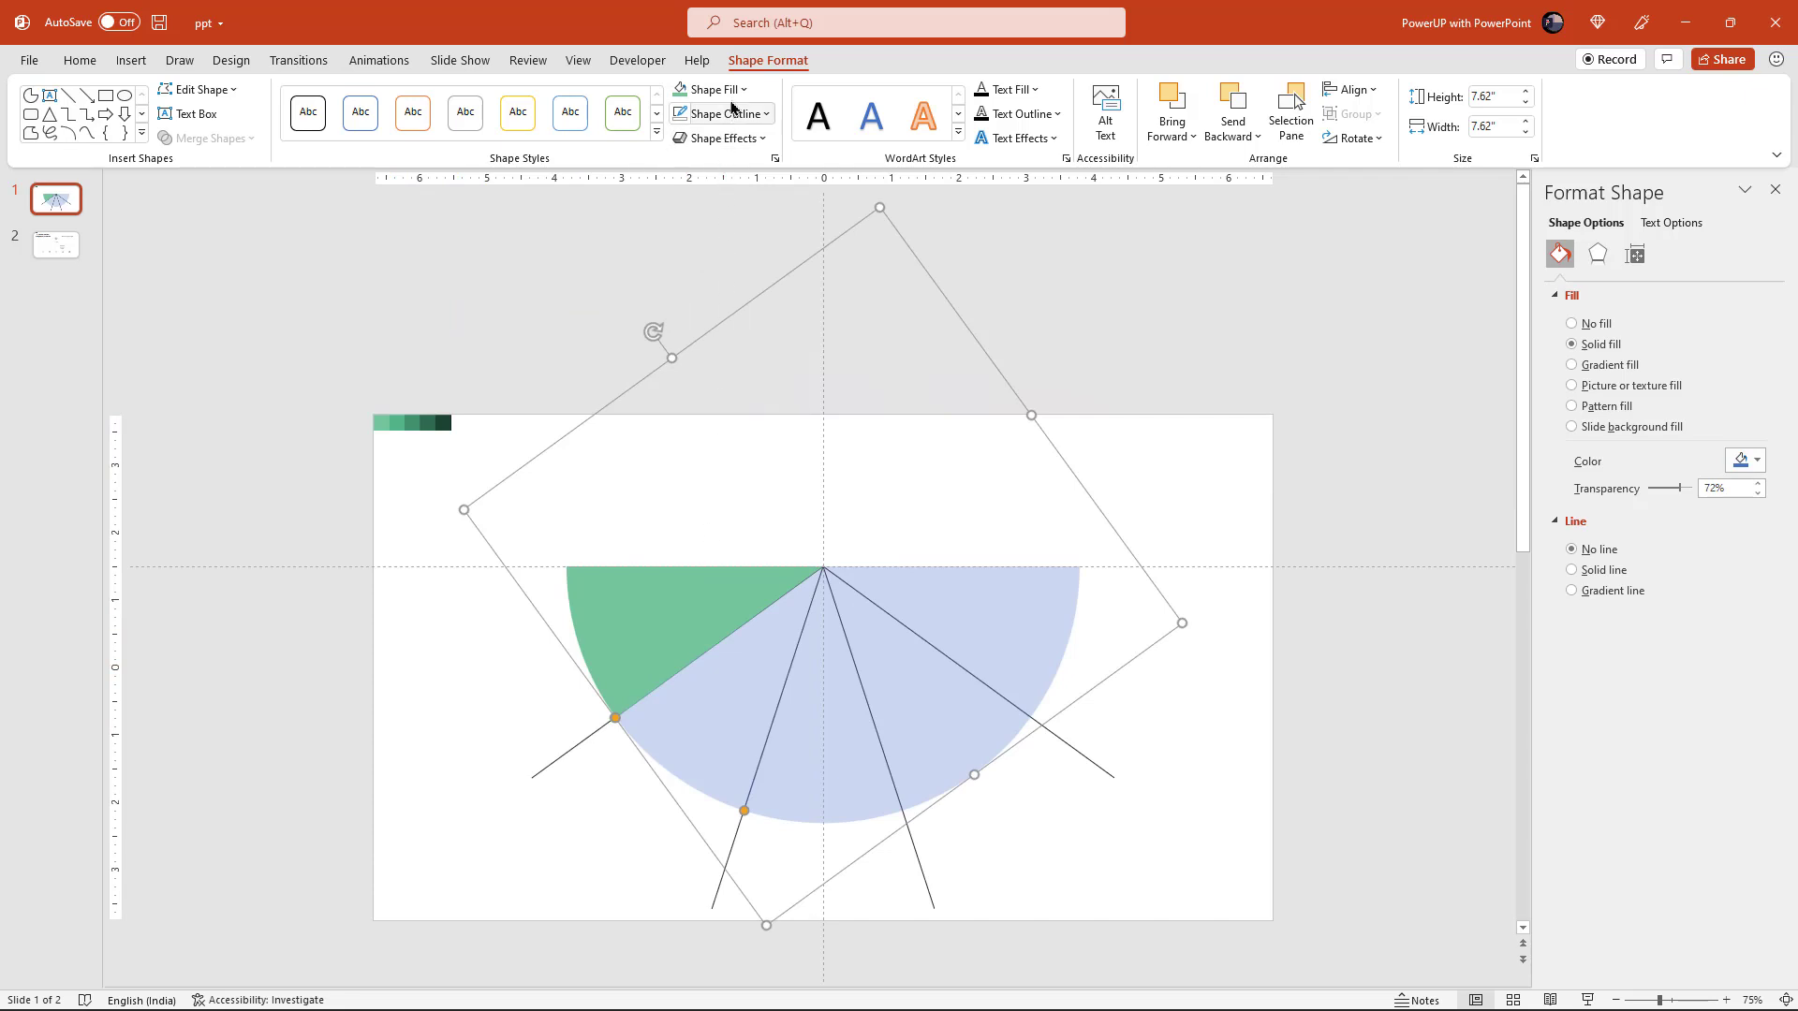
- Apply the next green shade from the swatch strip with the eyedropper
{"action": "left_click", "coordinate": [742, 91]}
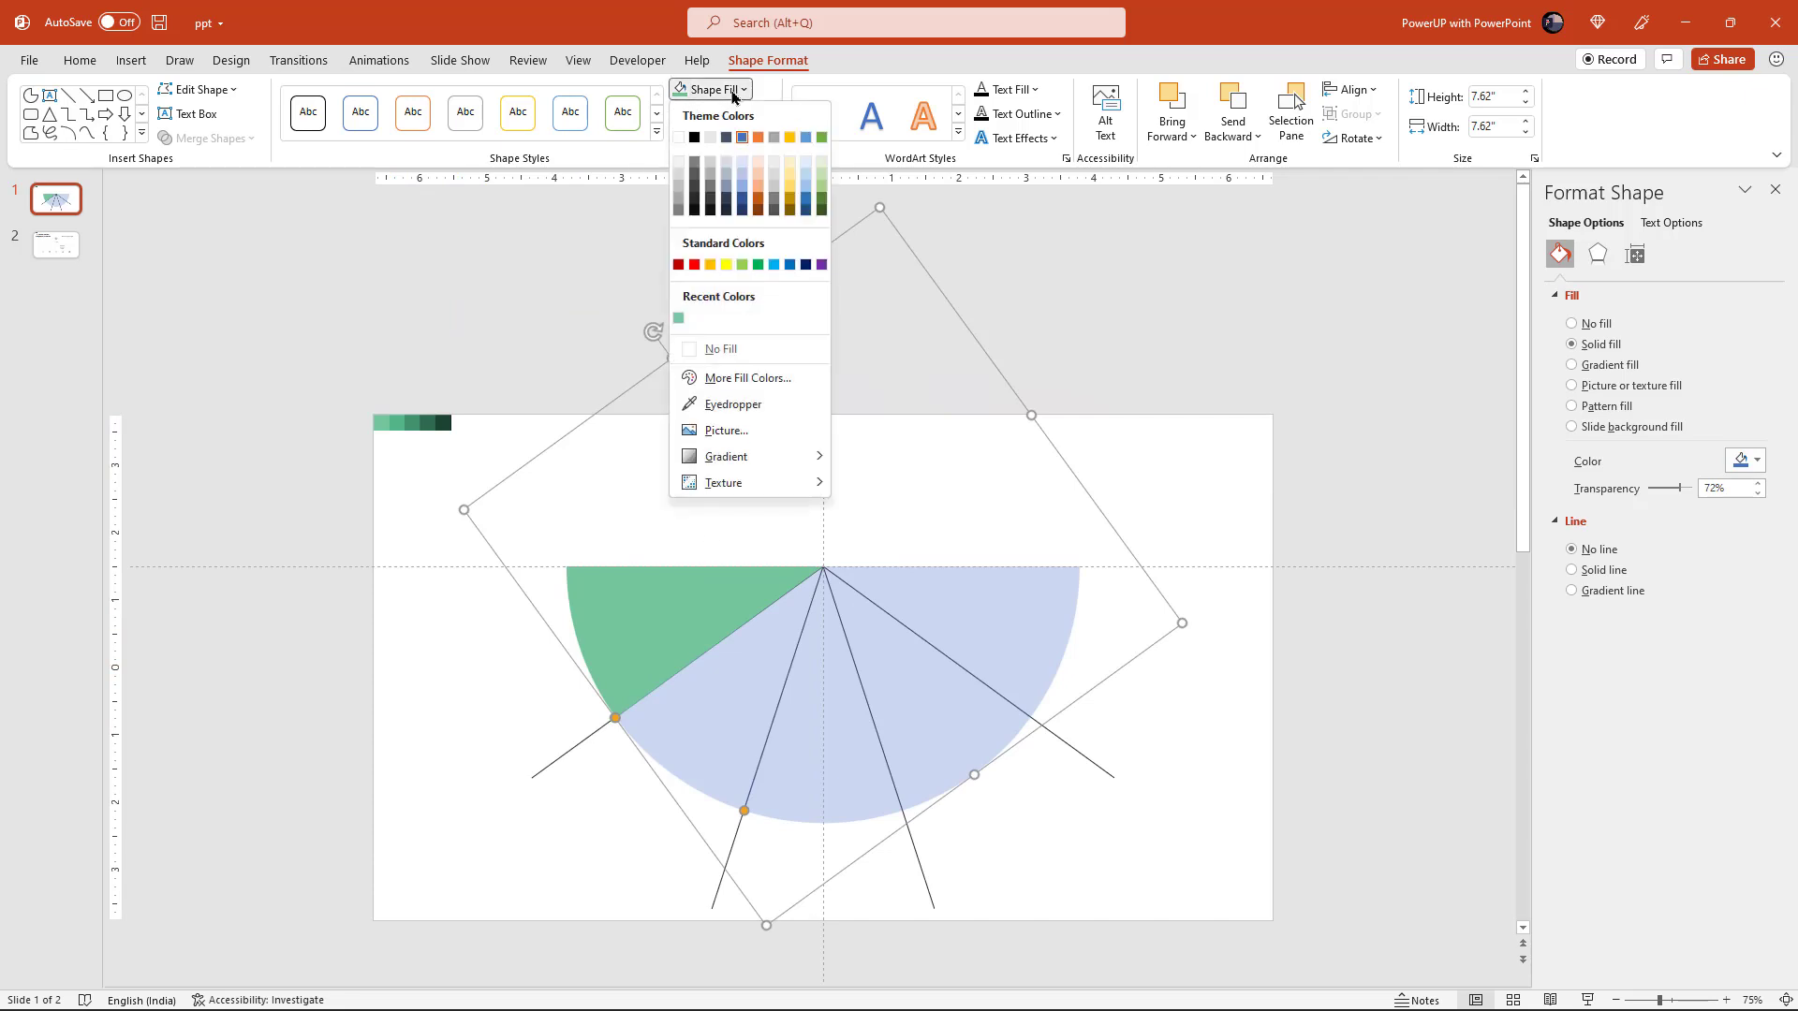
{"action": "left_click", "coordinate": [715, 407]}
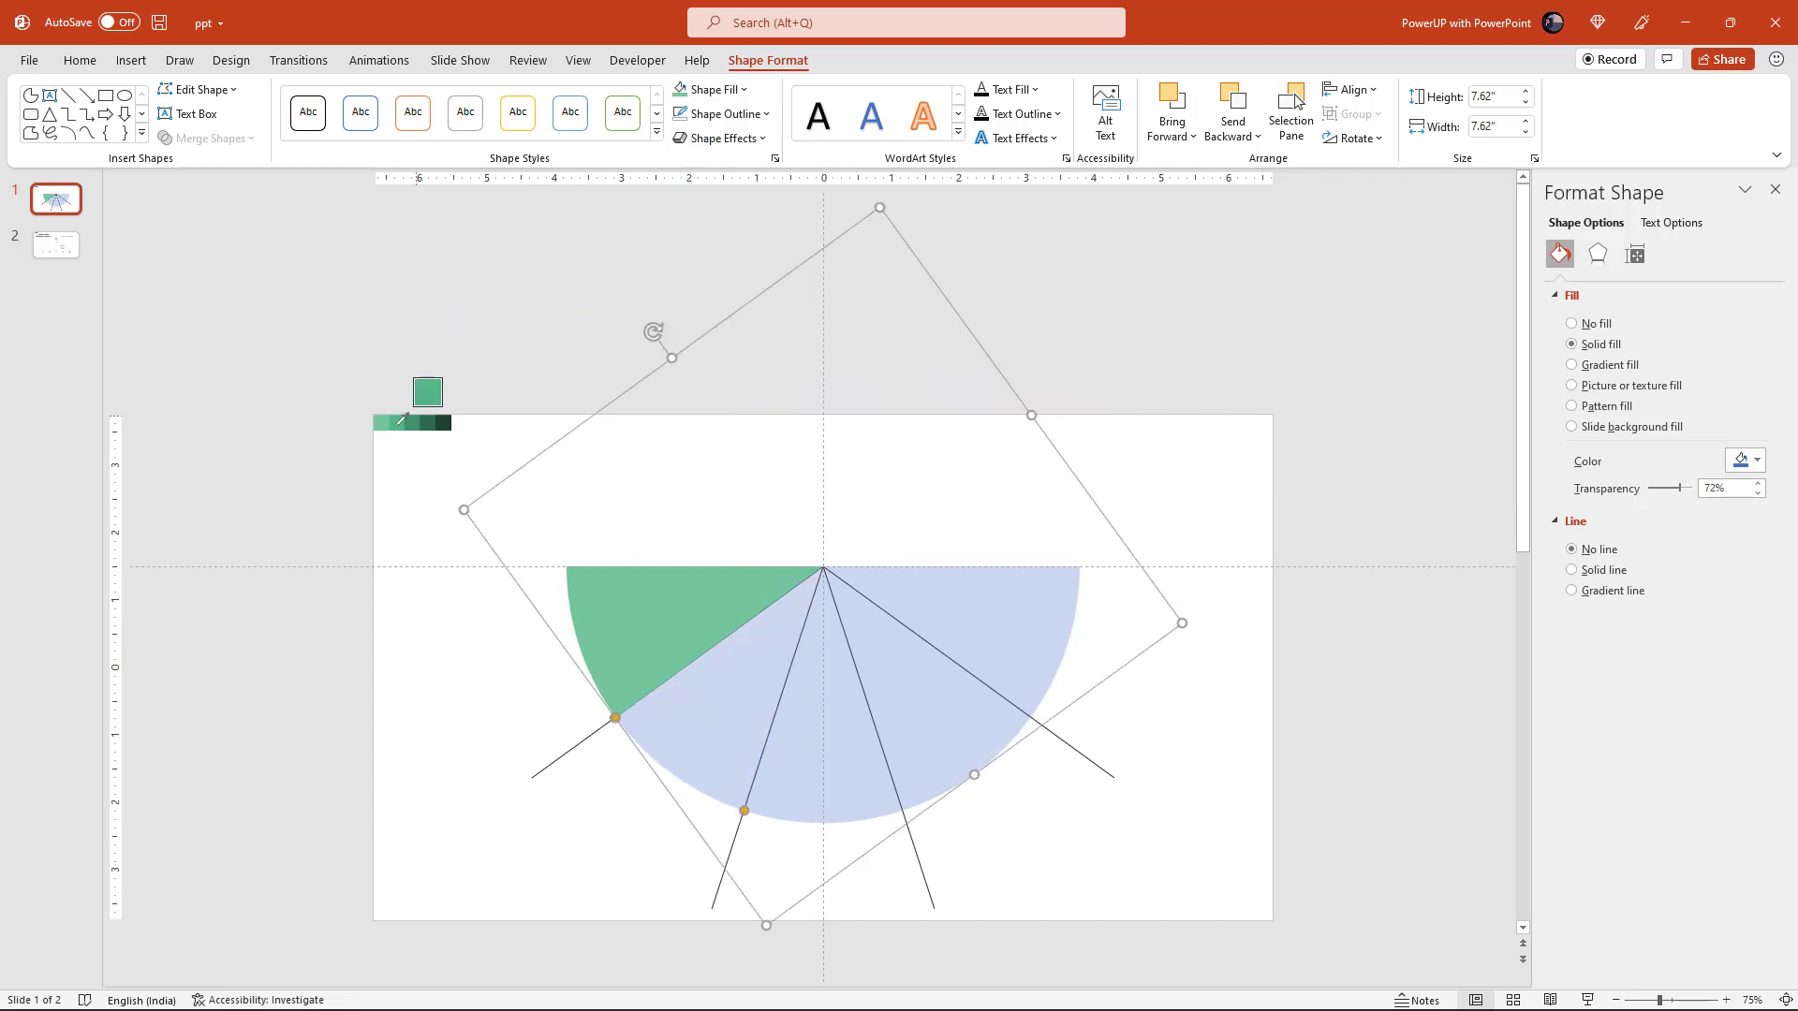
{"action": "left_click", "coordinate": [401, 420]}
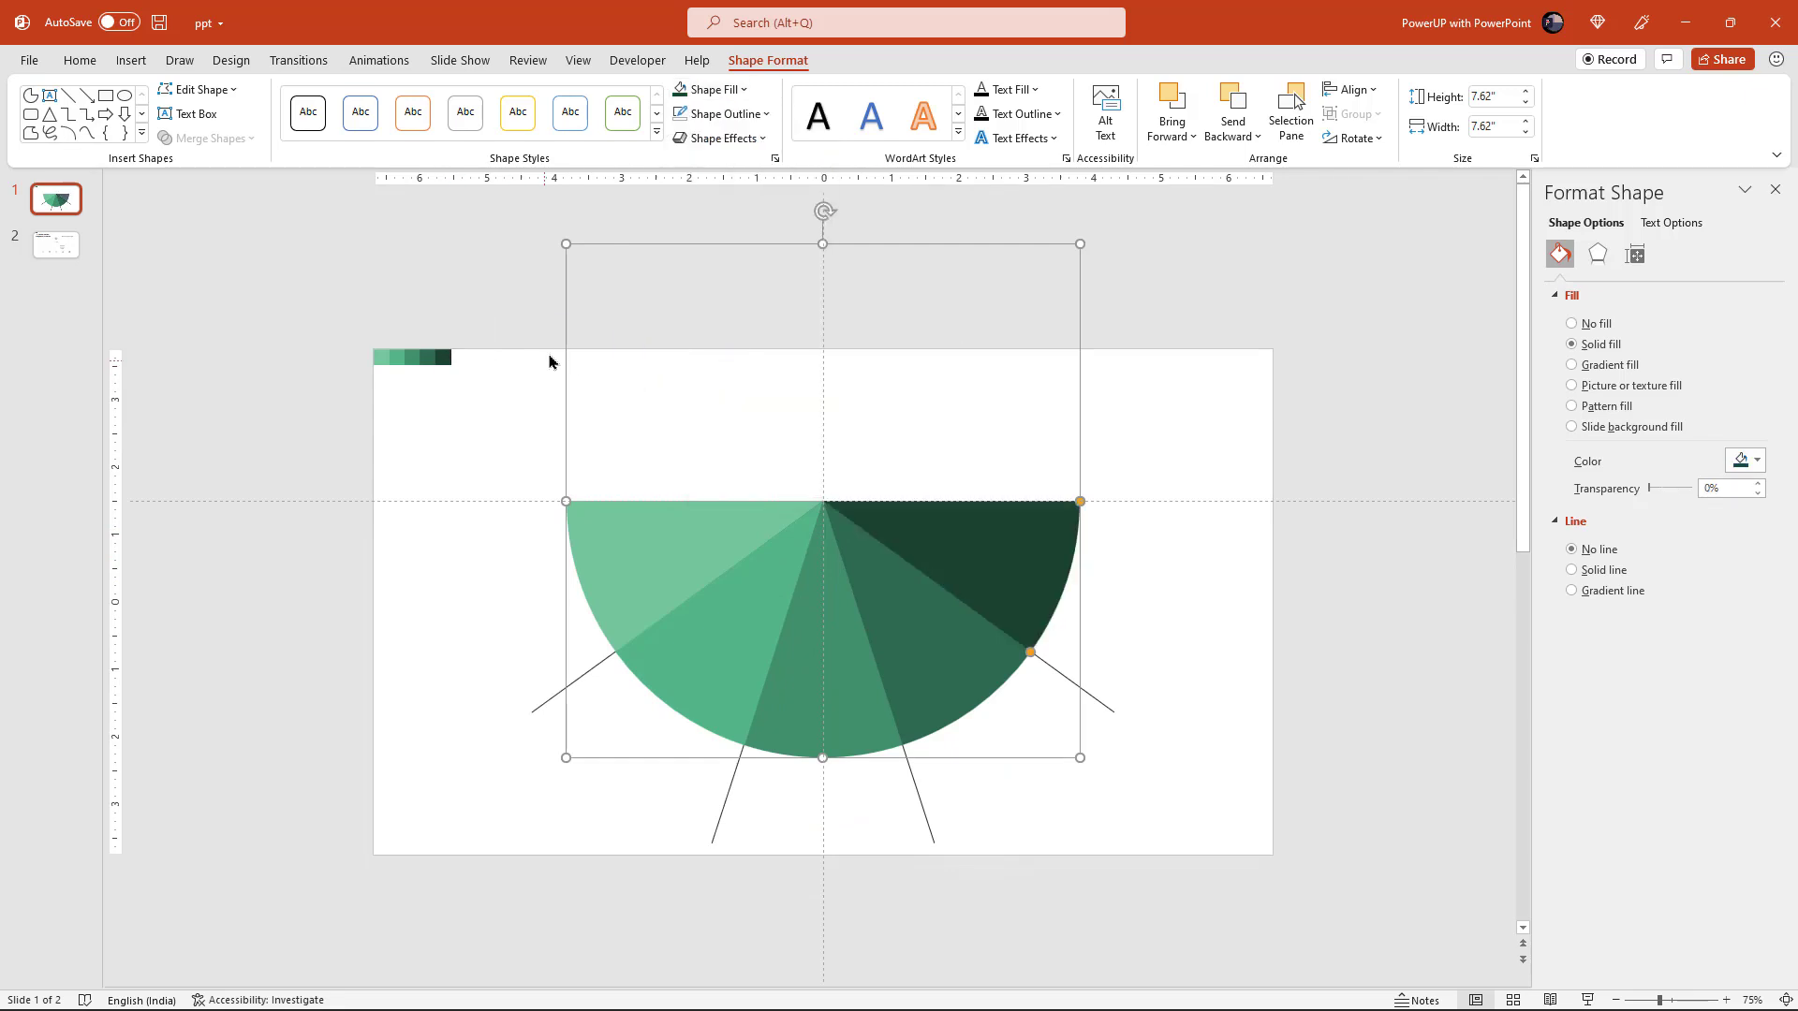
- Select the radiating guide lines and delete them, leaving the five-shade green half-circle
{"action": "left_click", "coordinate": [533, 293]}
{"action": "left_click", "coordinate": [593, 656]}
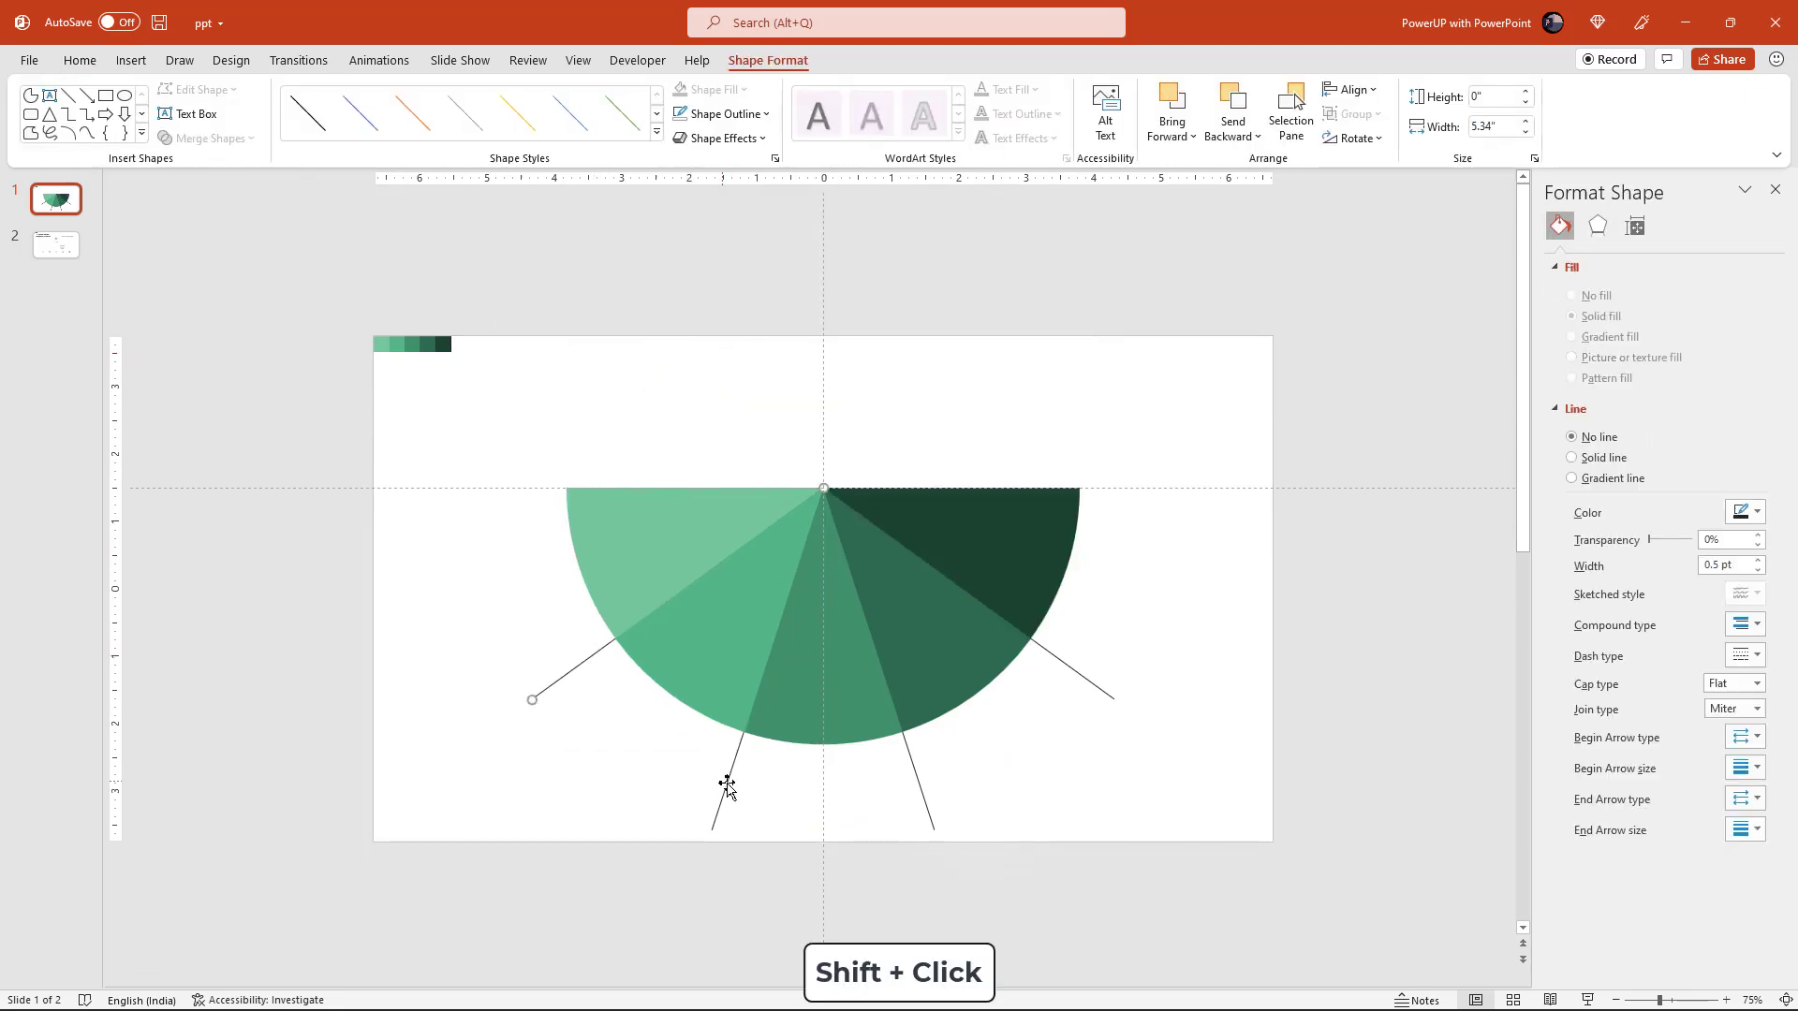
{"action": "left_click", "coordinate": [1091, 687], "text": "shift"}
{"action": "key", "text": "Delete"}
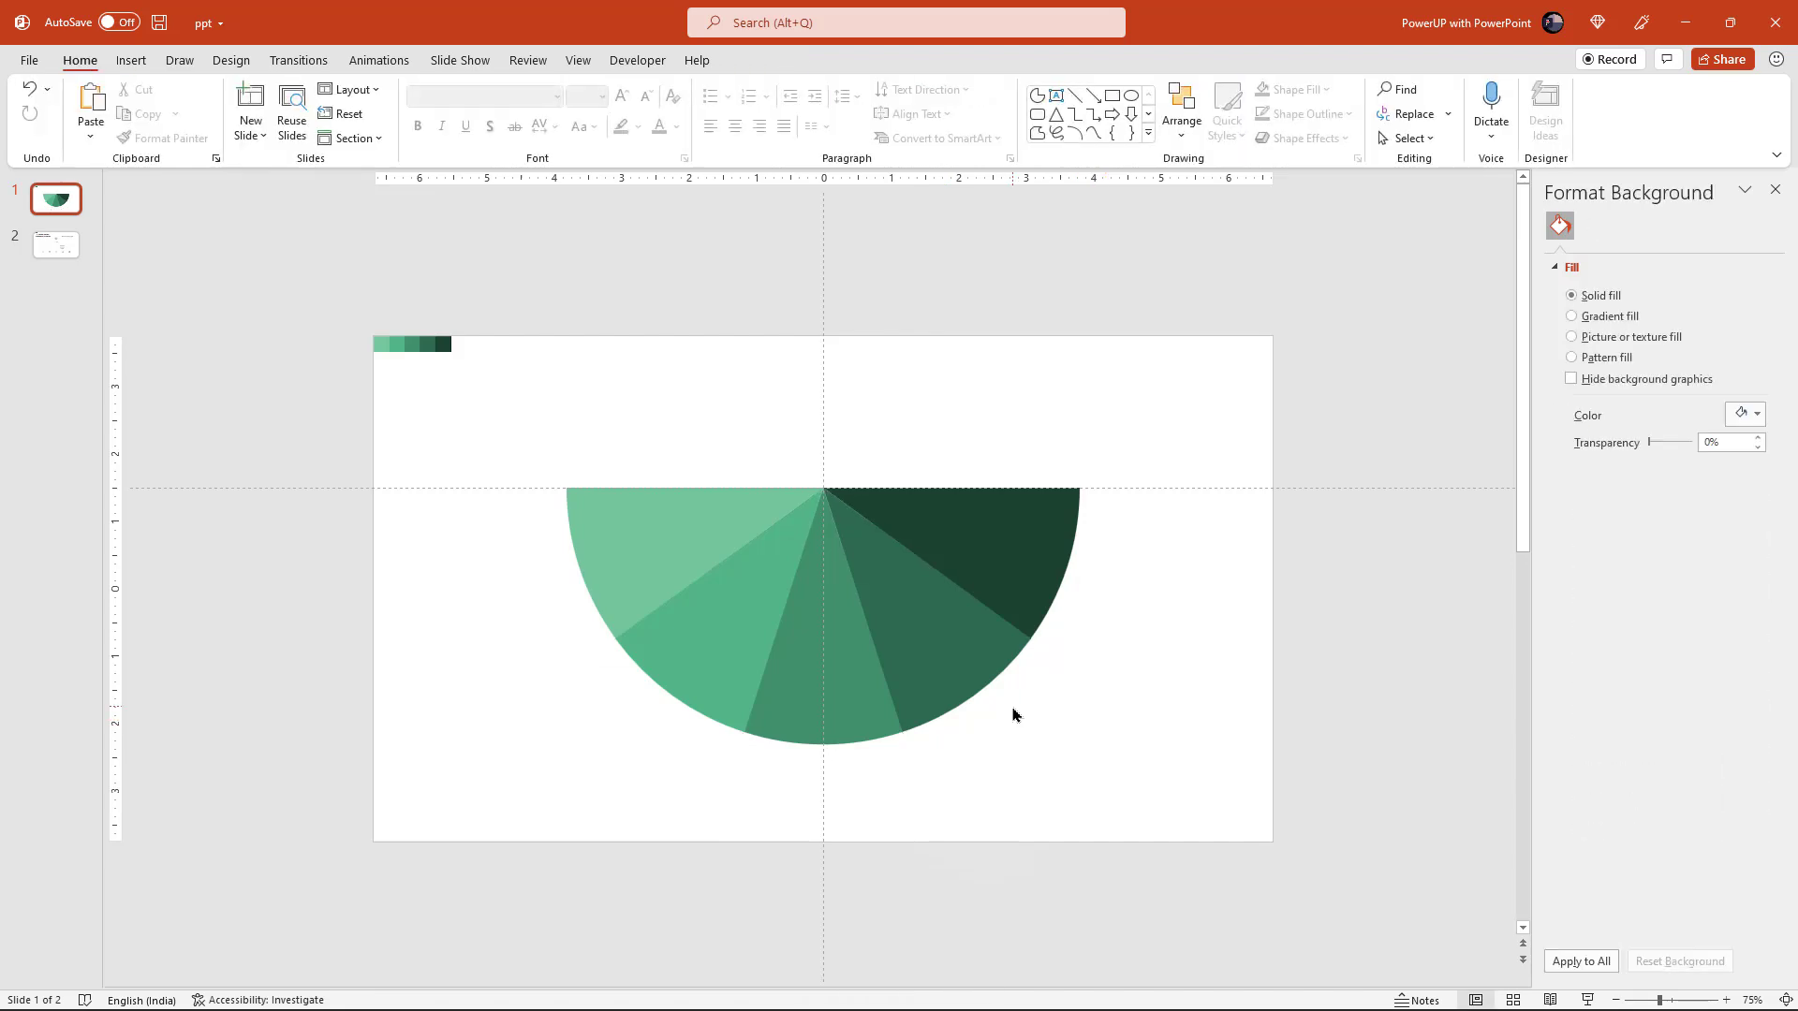
{"action": "scroll", "coordinate": [1014, 715], "scroll_direction": "up", "scroll_amount": 1}
{"action": "scroll", "coordinate": [1015, 715], "scroll_direction": "up", "scroll_amount": 1}
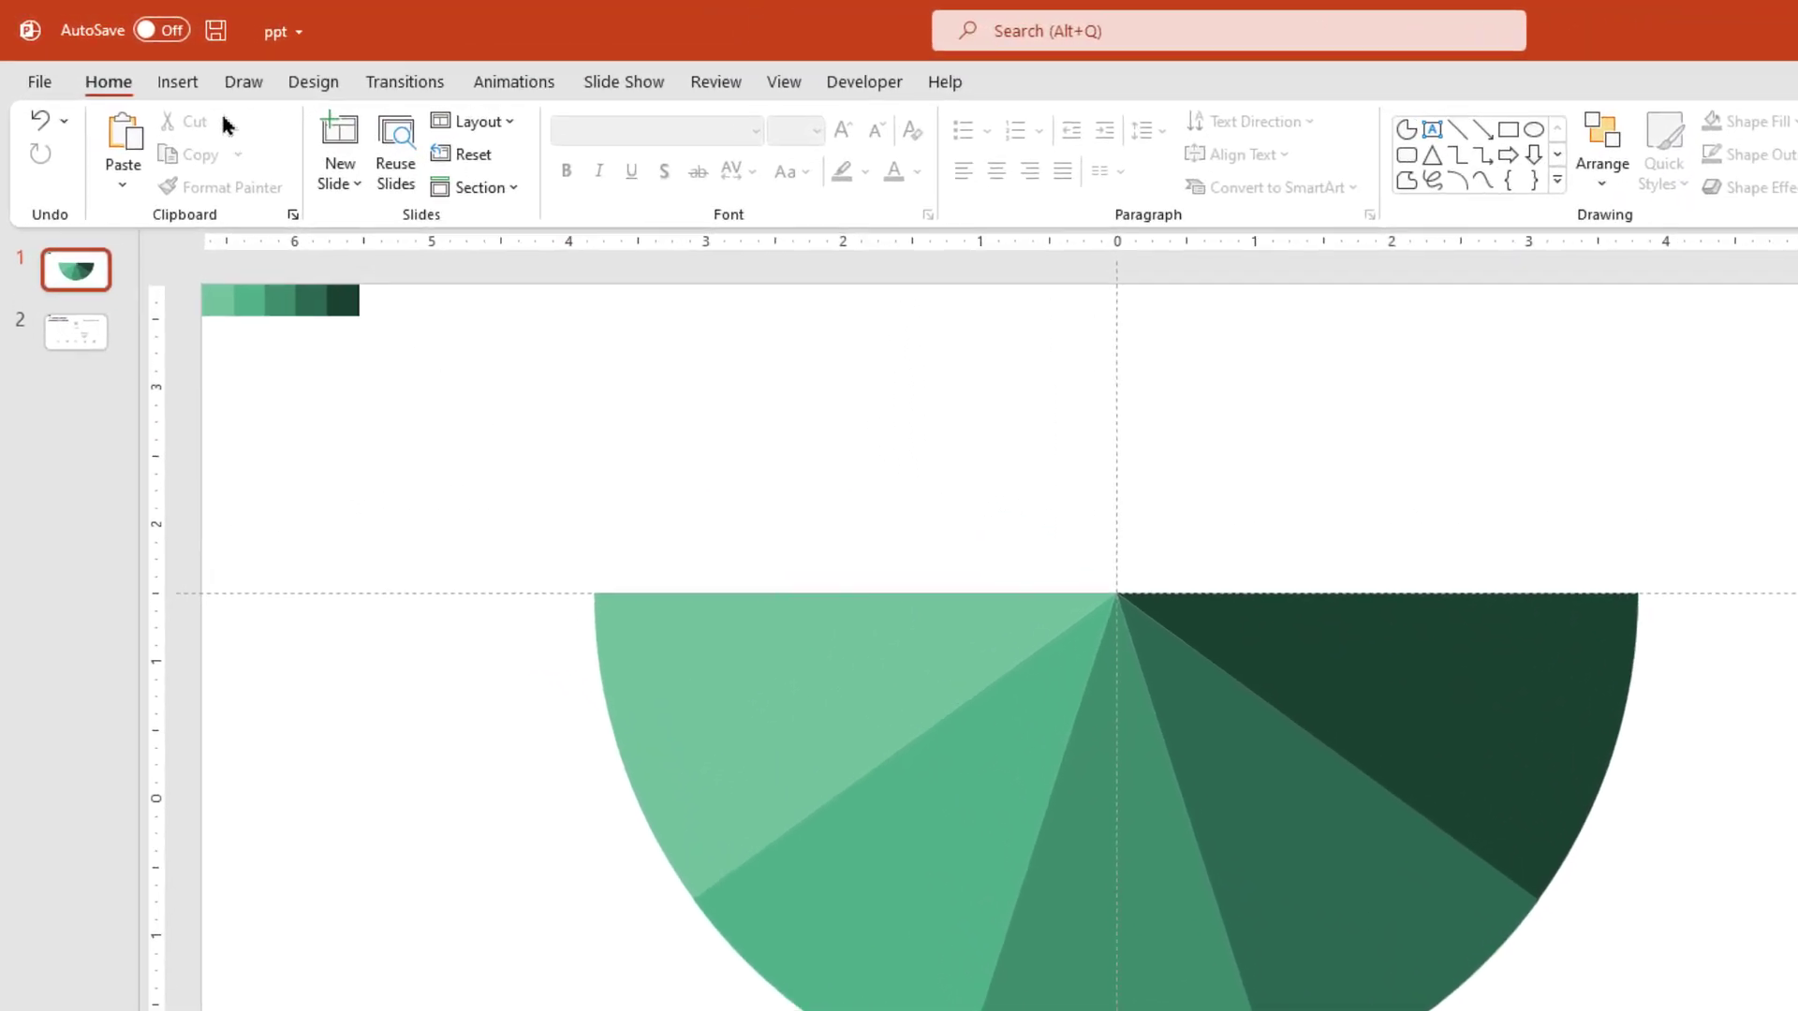
- Draw a circle centred on the pie's apex and remove its outline
{"action": "left_click", "coordinate": [130, 59]}
{"action": "left_click", "coordinate": [503, 182]}
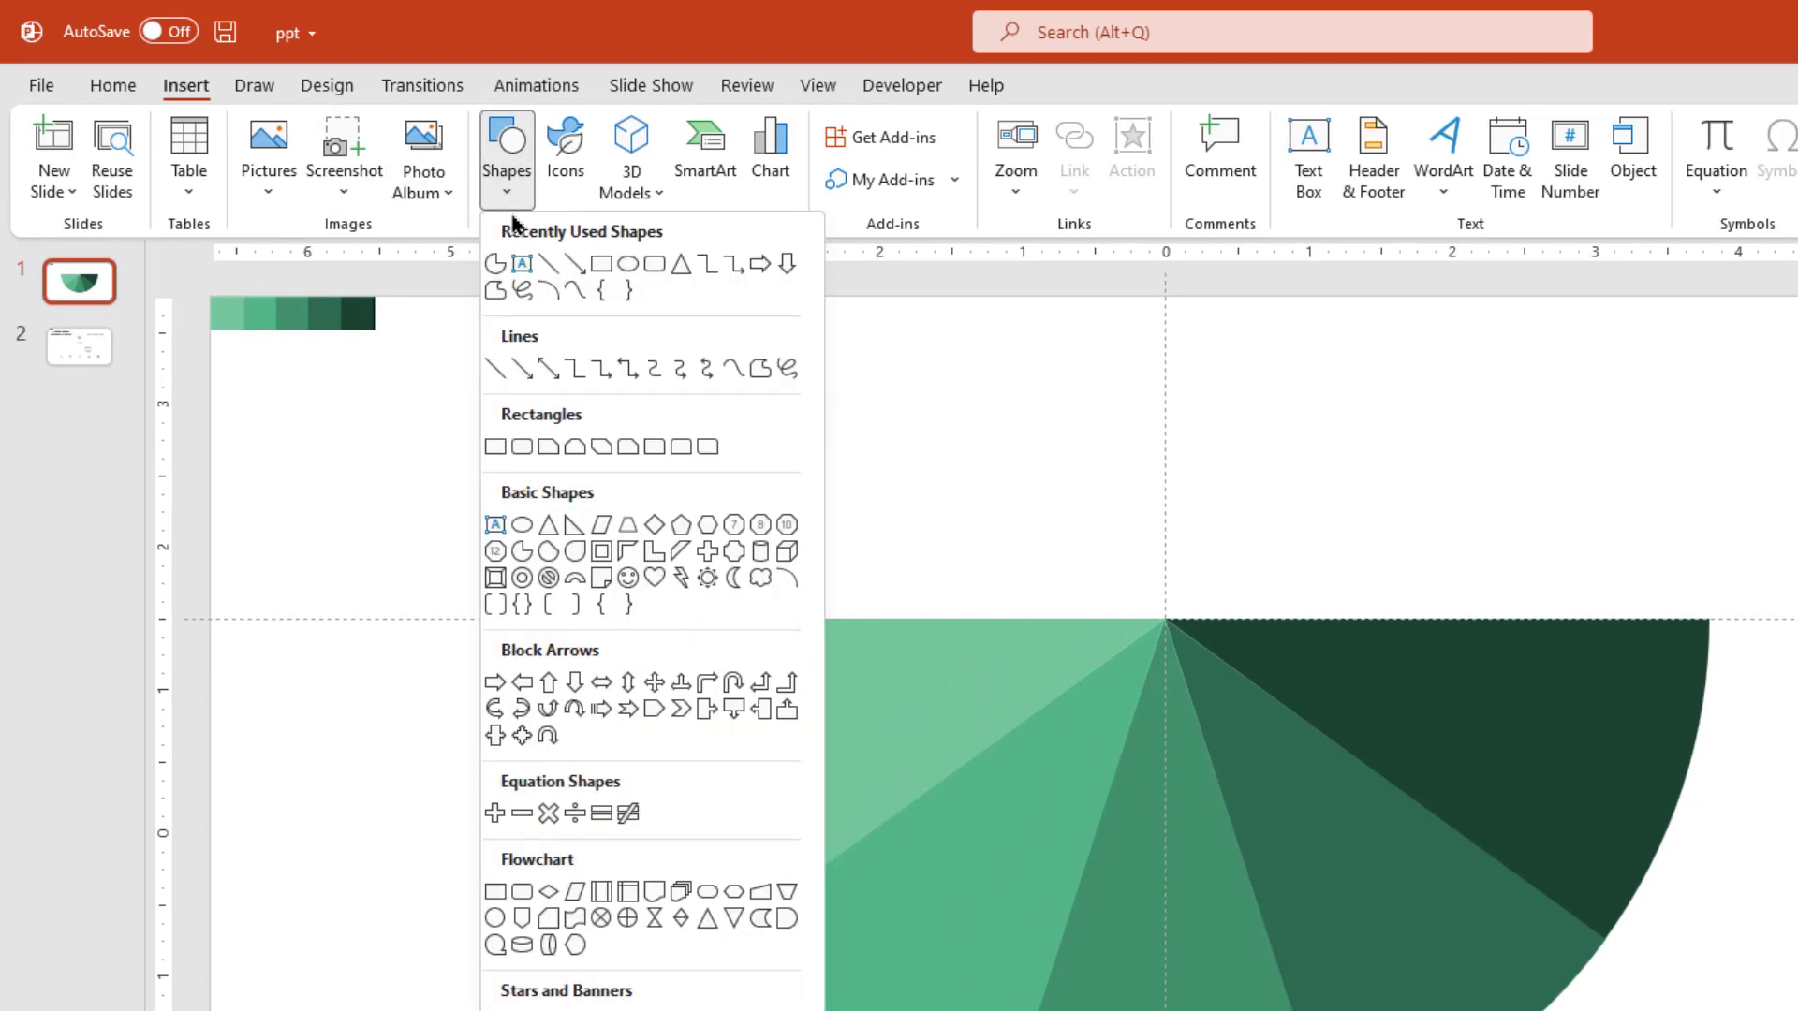
{"action": "left_click", "coordinate": [628, 266]}
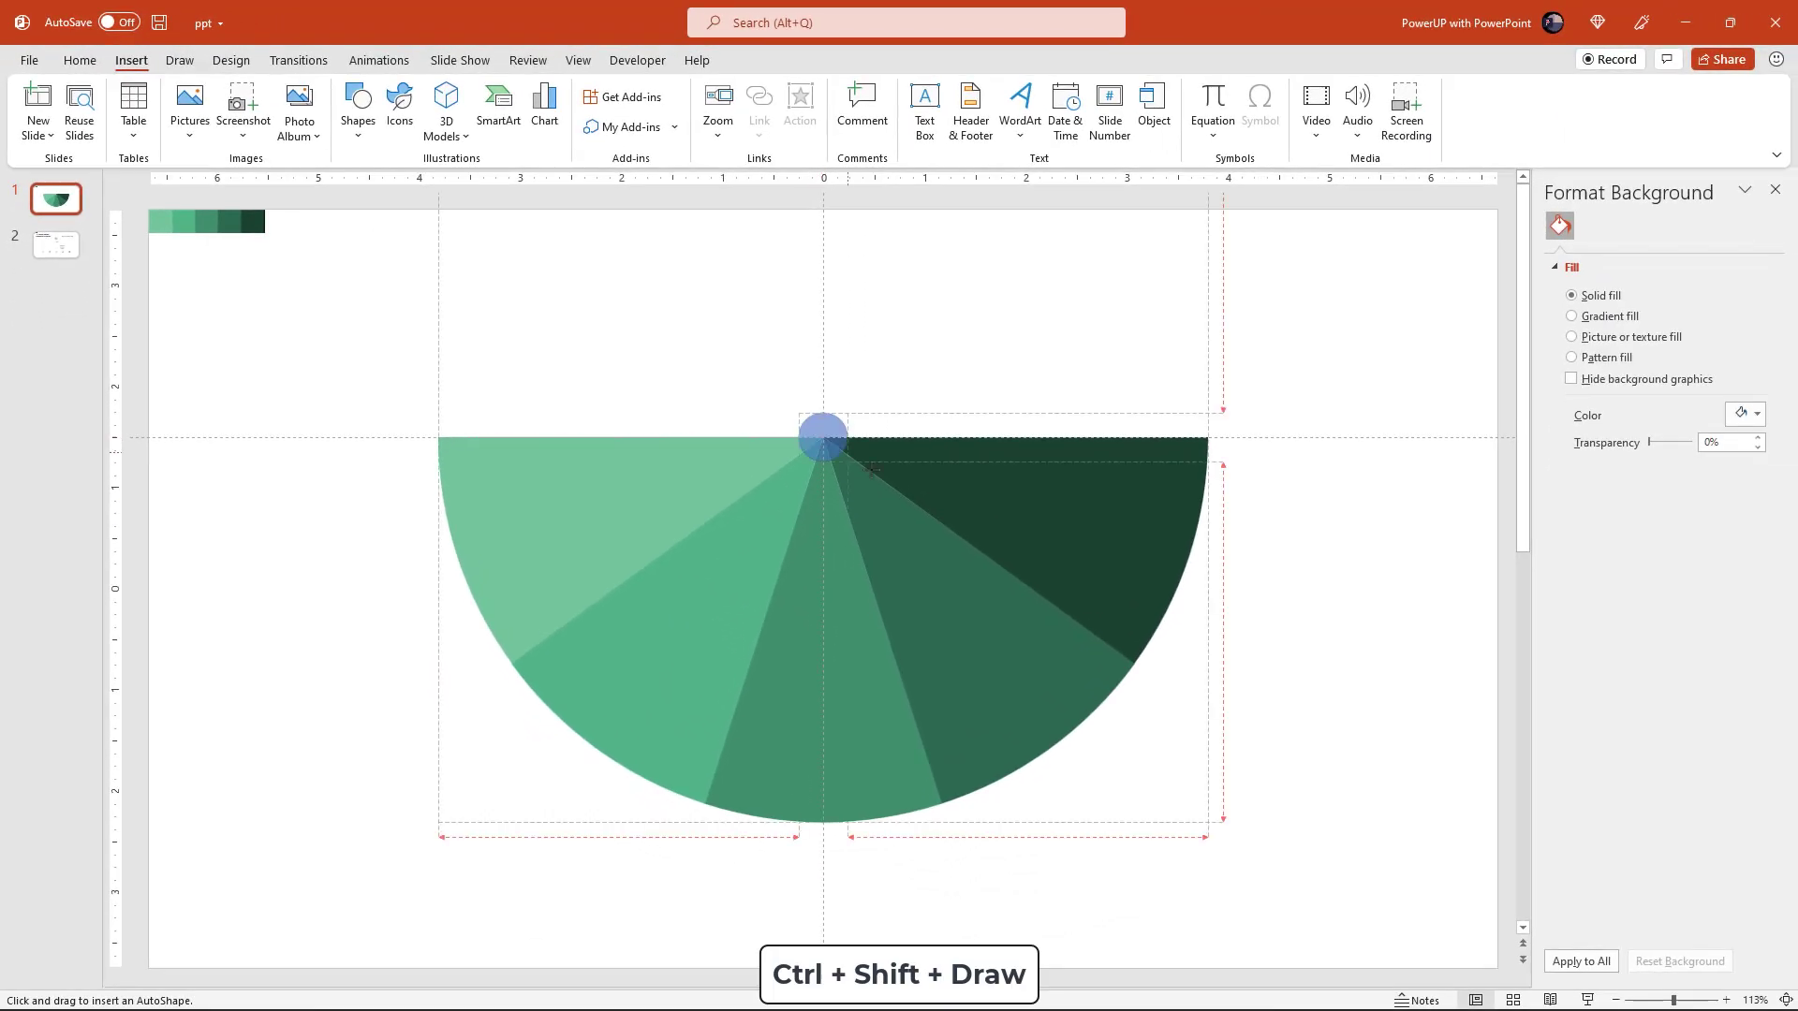
{"action": "left_click_drag", "start_coordinate": [872, 469], "coordinate": [966, 524]}
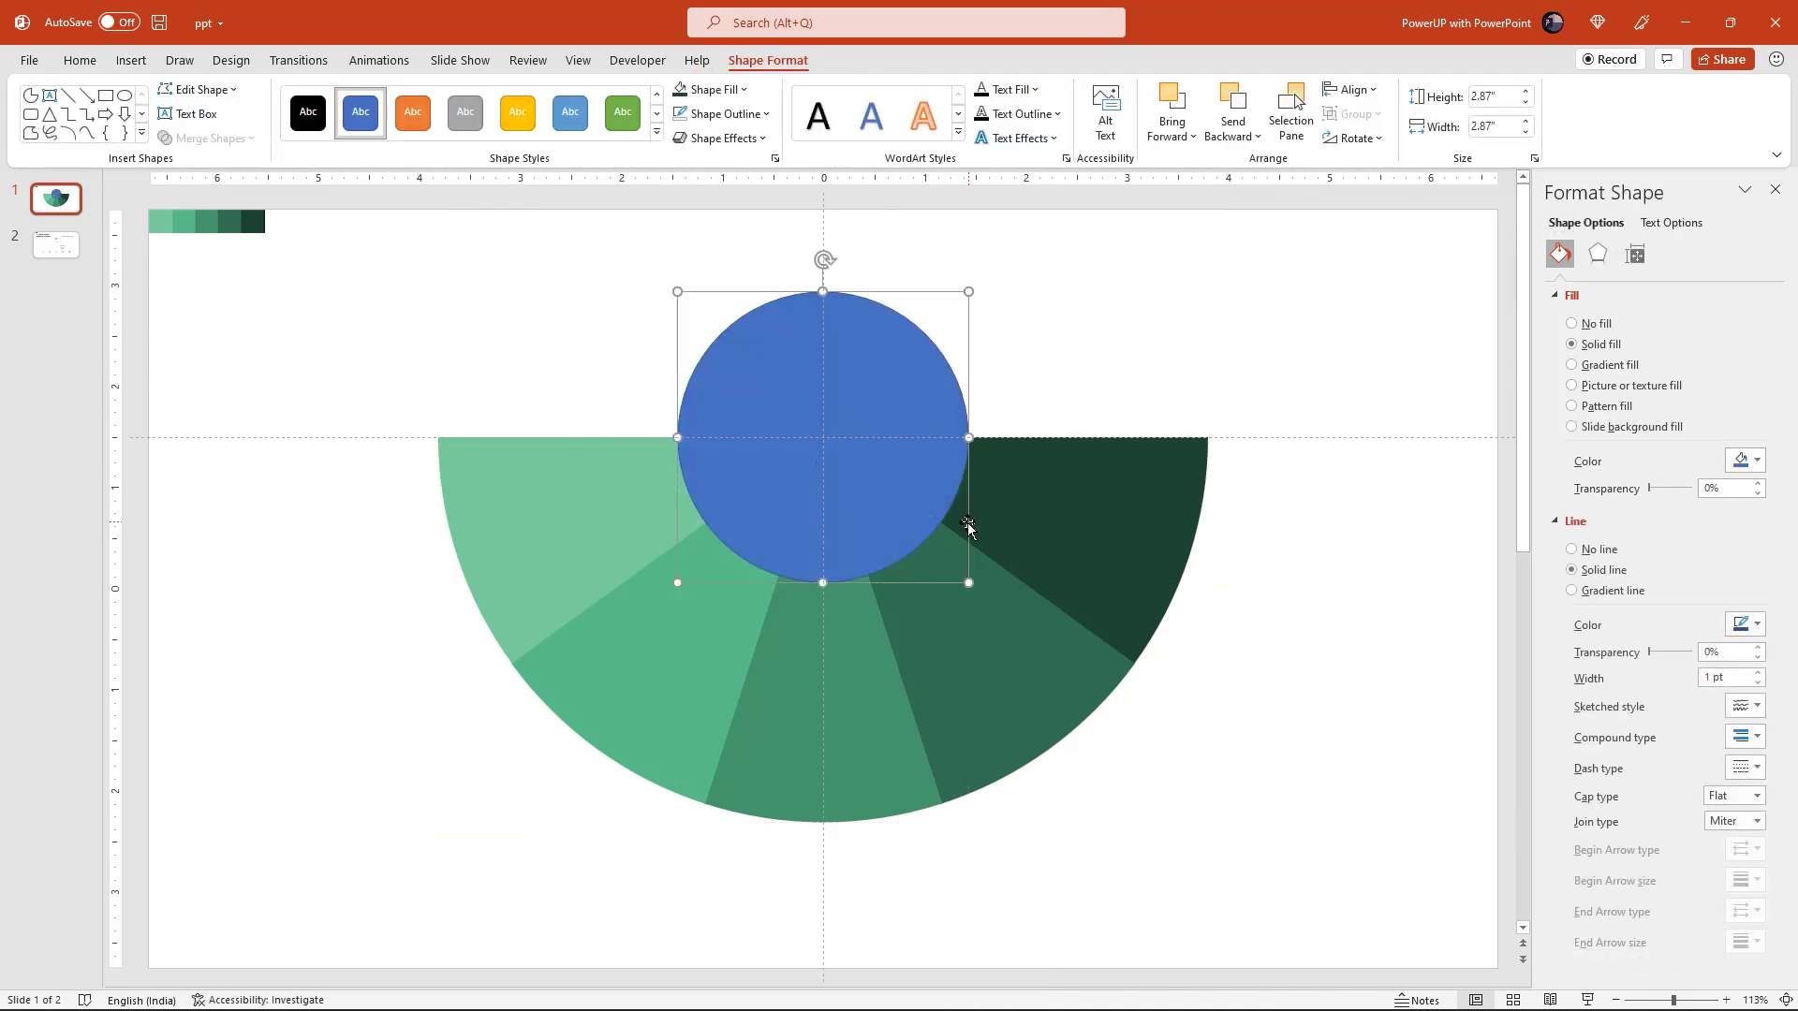
{"action": "left_click", "coordinate": [752, 116]}
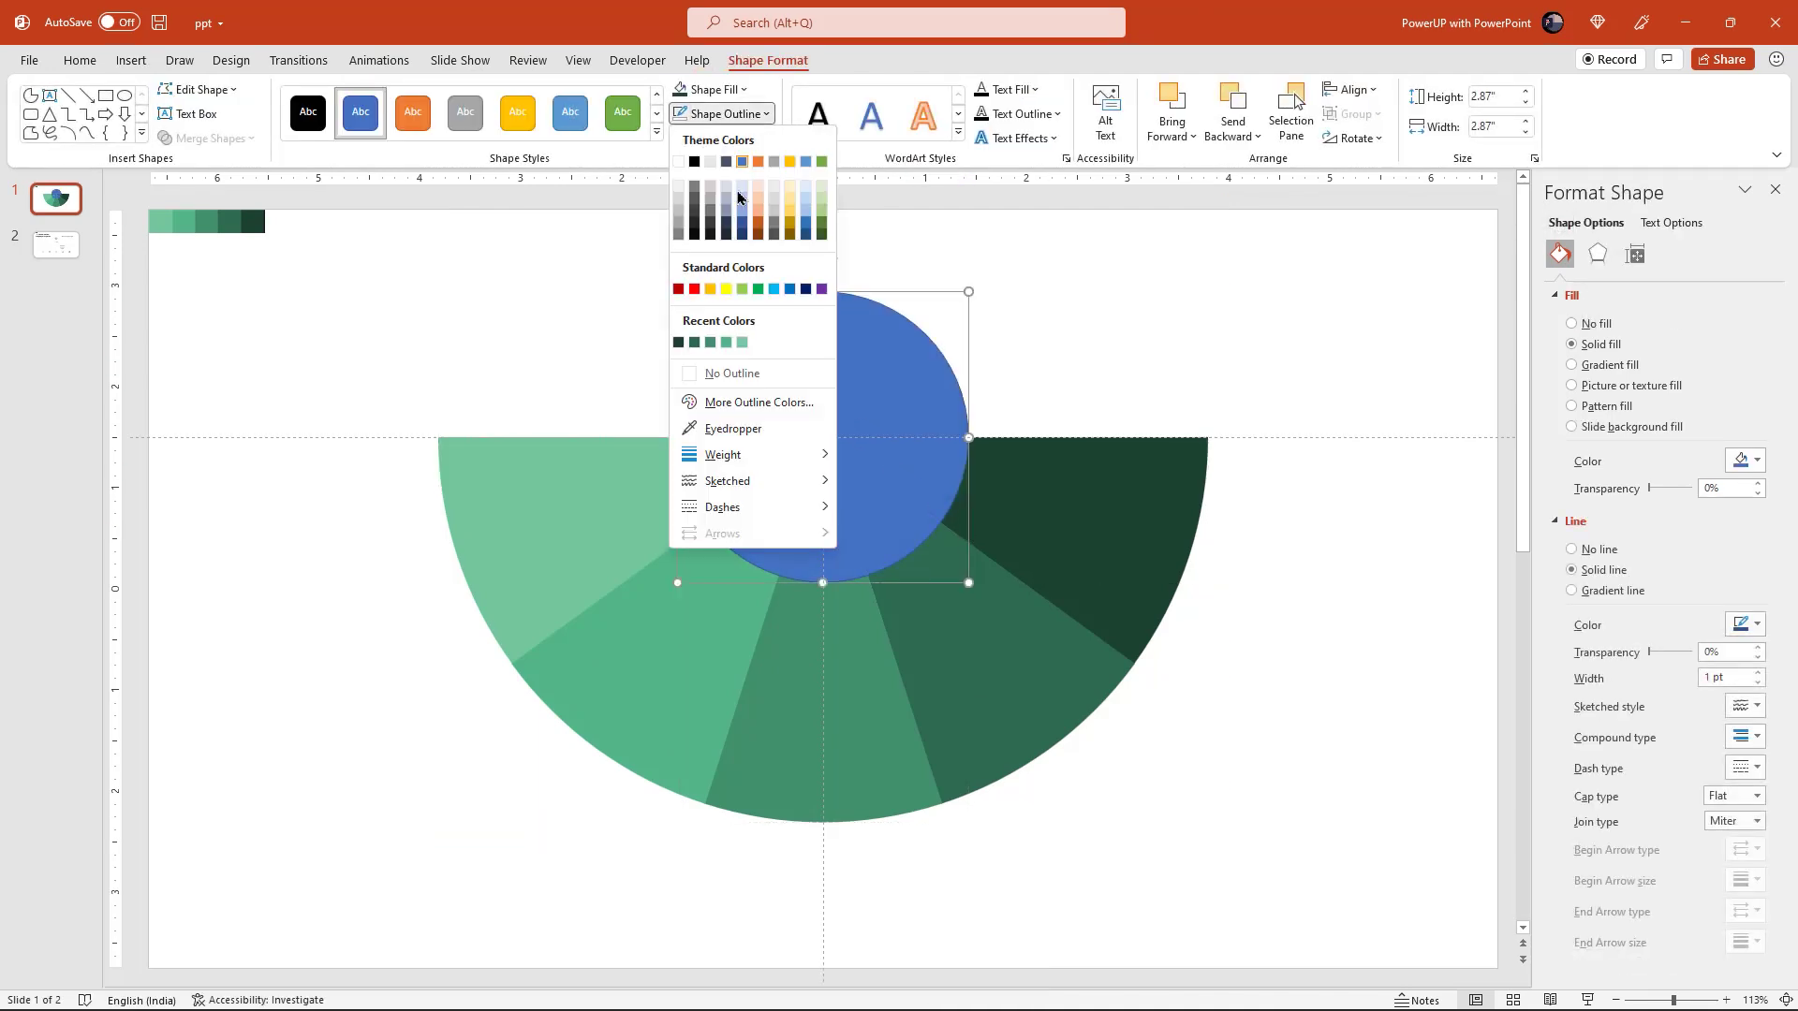
{"action": "left_click", "coordinate": [738, 372]}
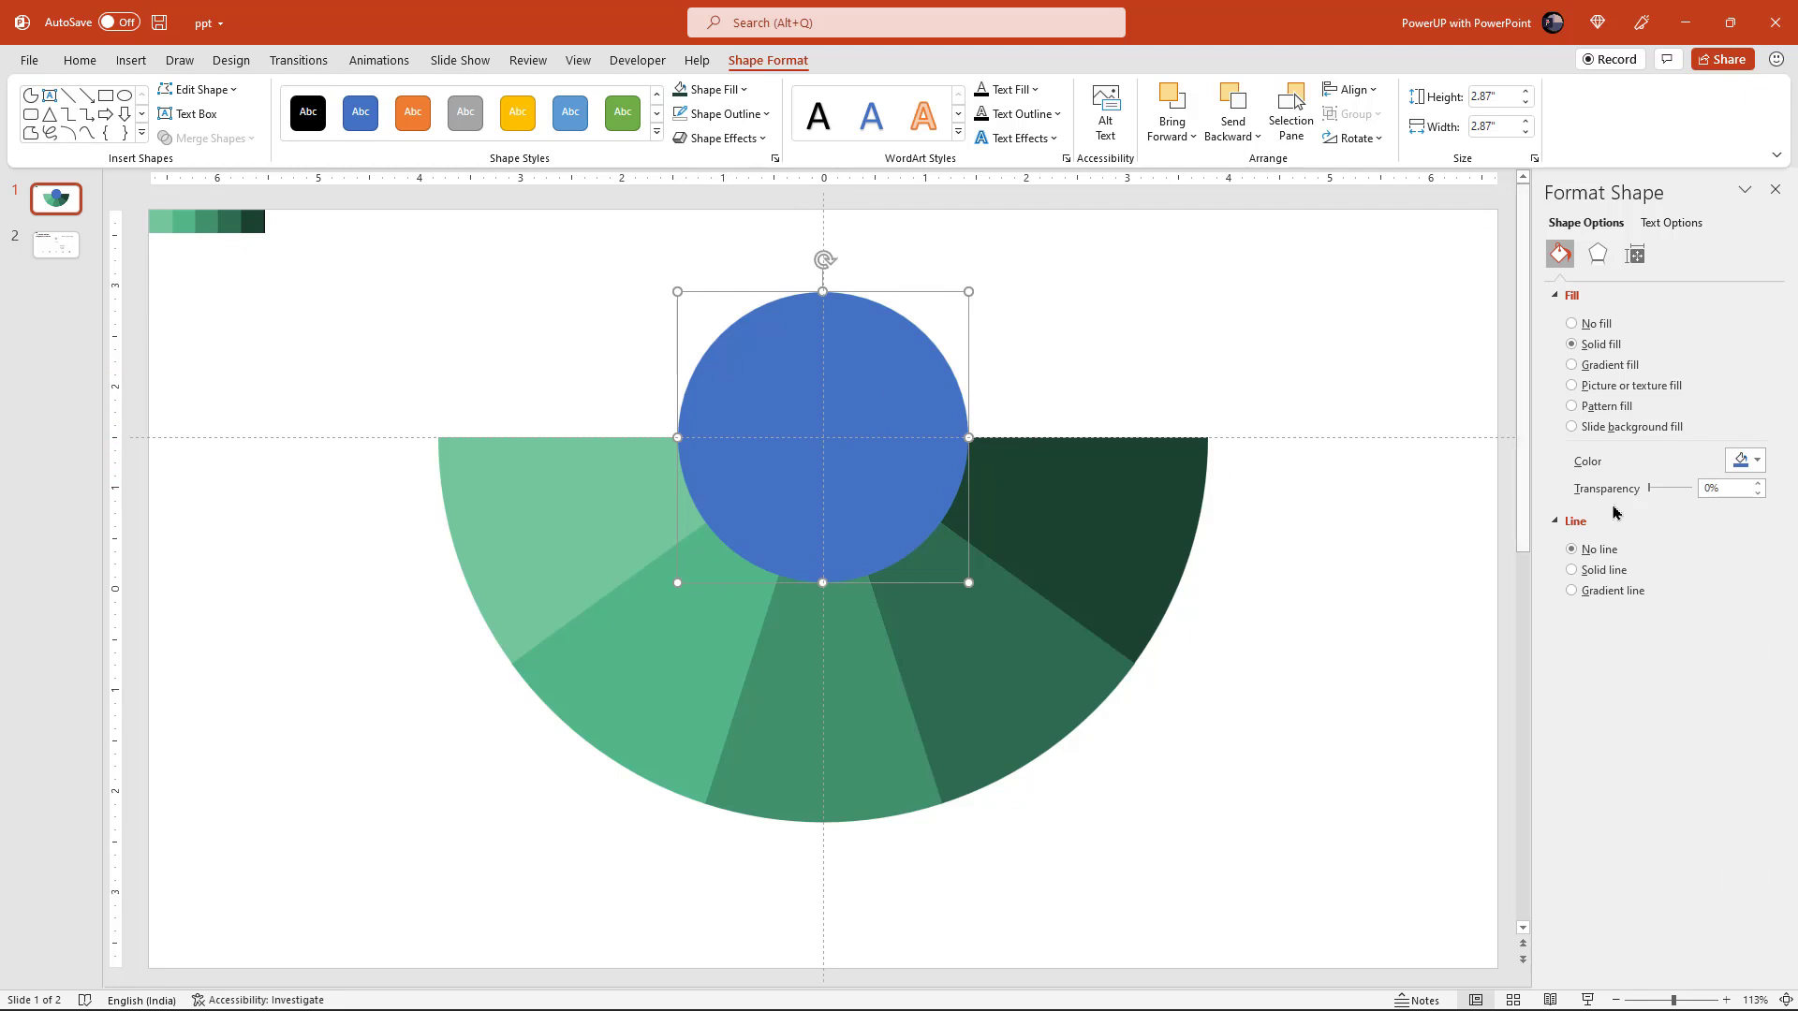
- Make the circle 66% transparent and stack a first duplicate over it
{"action": "left_click_drag", "start_coordinate": [1654, 489], "coordinate": [1680, 490]}
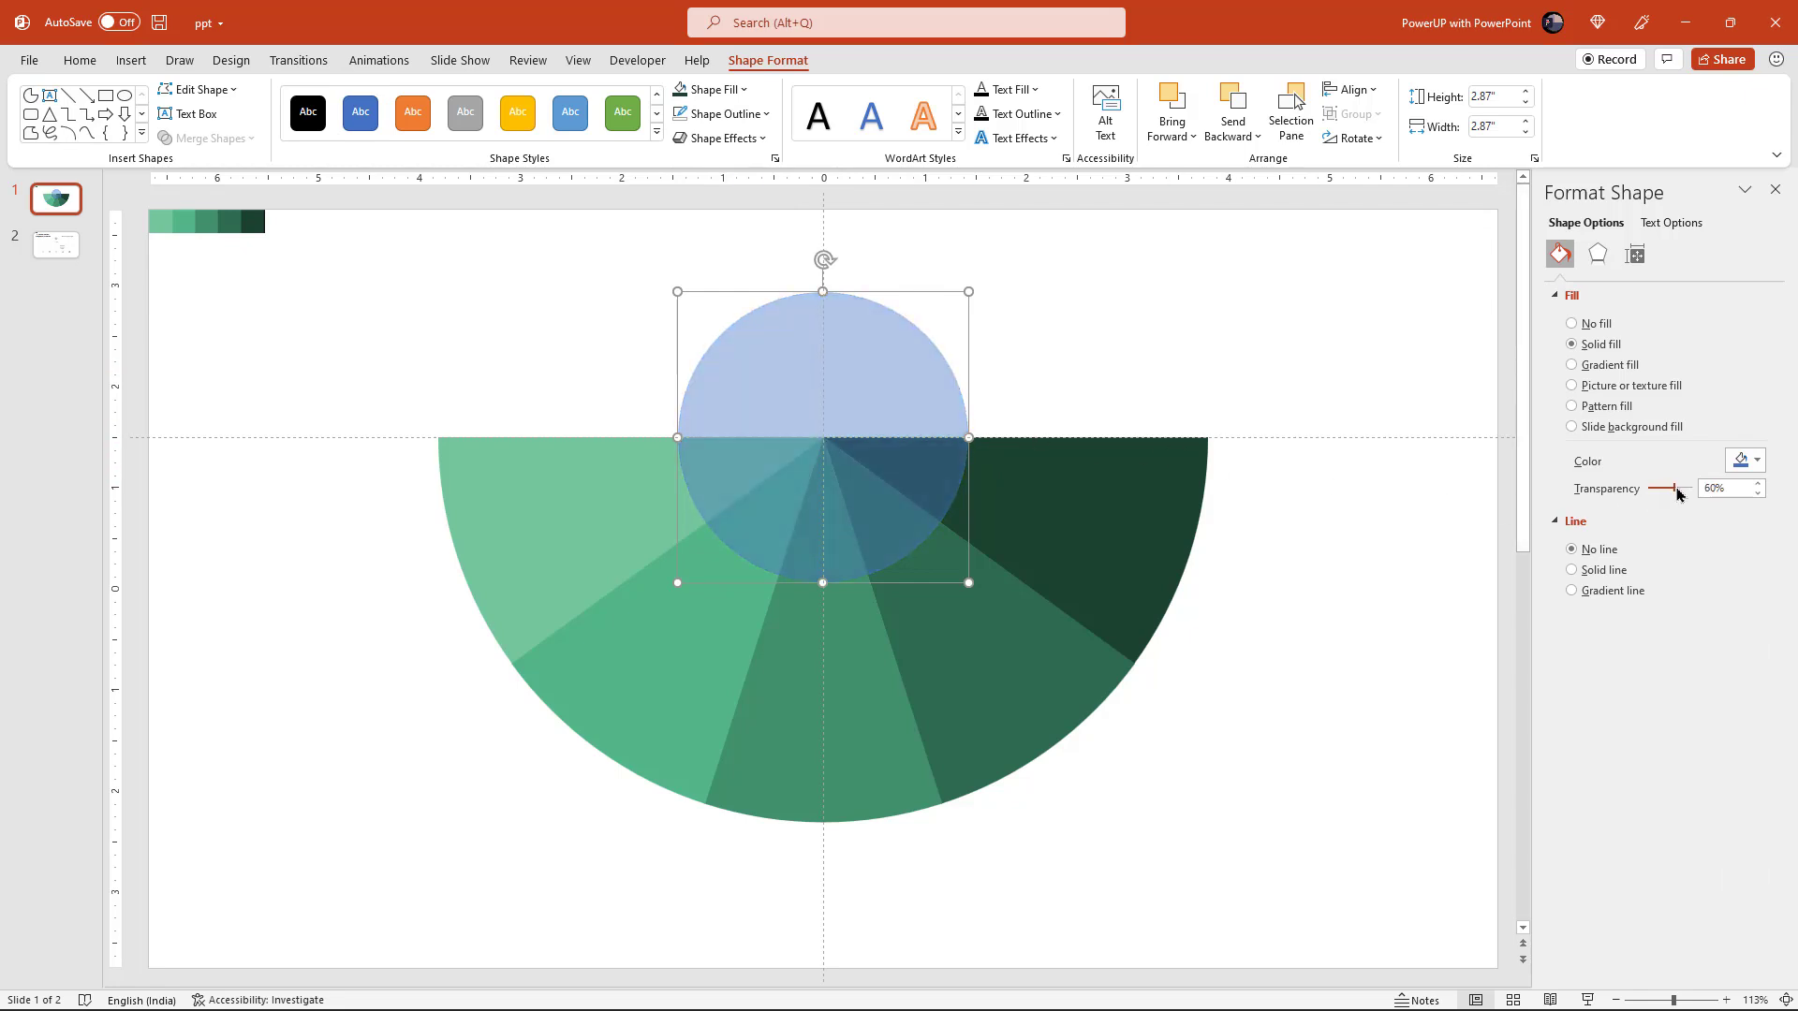
{"action": "left_click", "coordinate": [1269, 353]}
{"action": "left_click", "coordinate": [932, 375]}
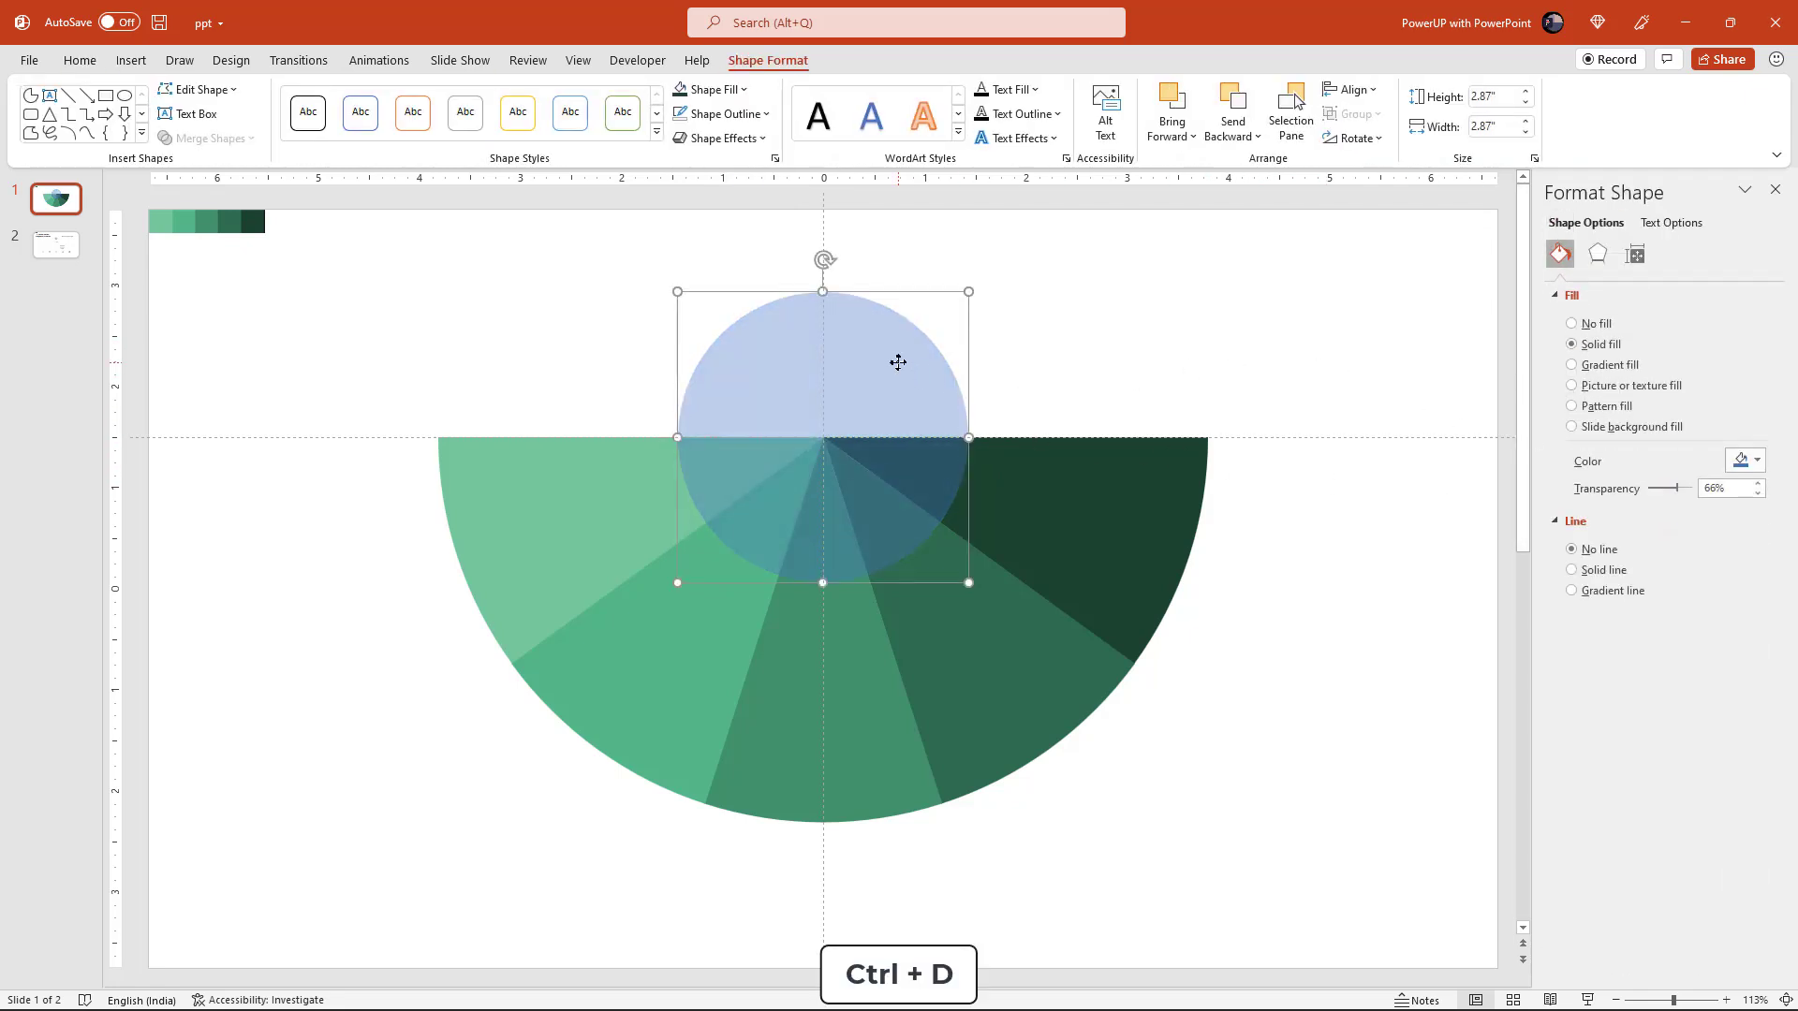
{"action": "key", "text": "ctrl+d"}
{"action": "left_click_drag", "start_coordinate": [897, 363], "coordinate": [868, 381]}
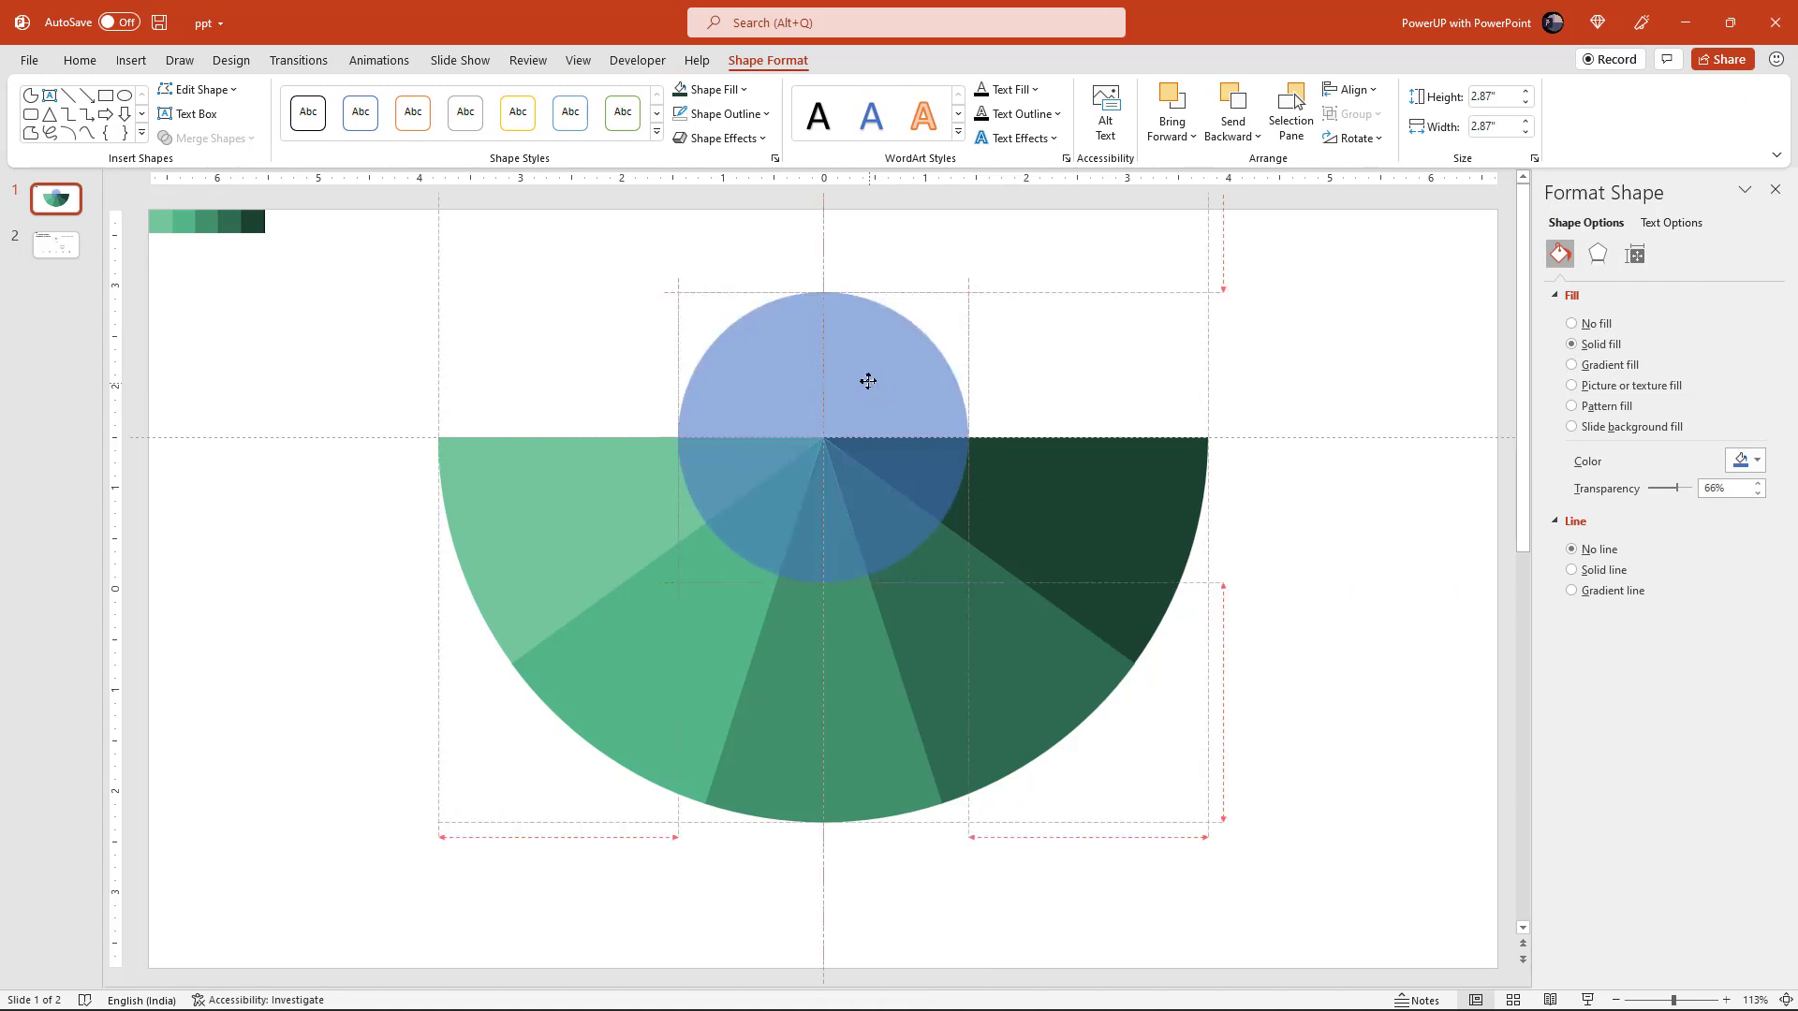
- Stack three more duplicates exactly over the original blue circle
{"action": "left_click", "coordinate": [1068, 344]}
{"action": "left_click", "coordinate": [910, 407]}
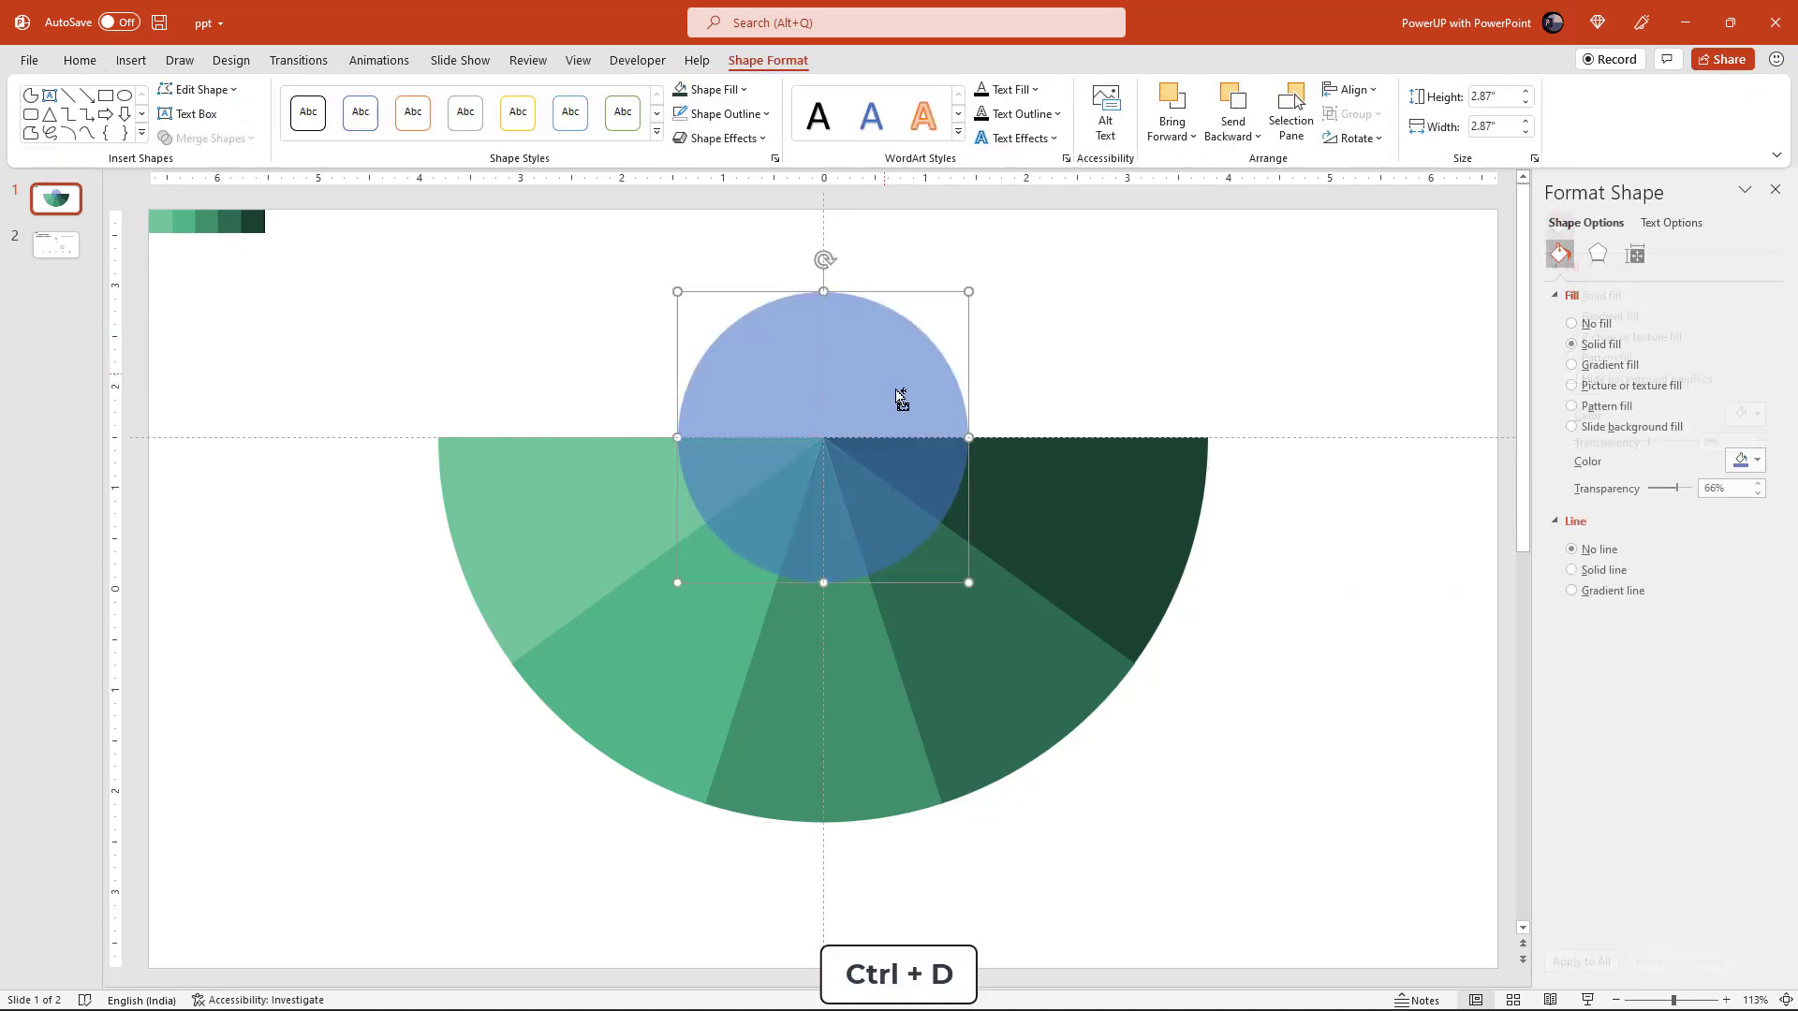
{"action": "key", "text": "ctrl+d"}
{"action": "left_click_drag", "start_coordinate": [911, 415], "coordinate": [895, 393]}
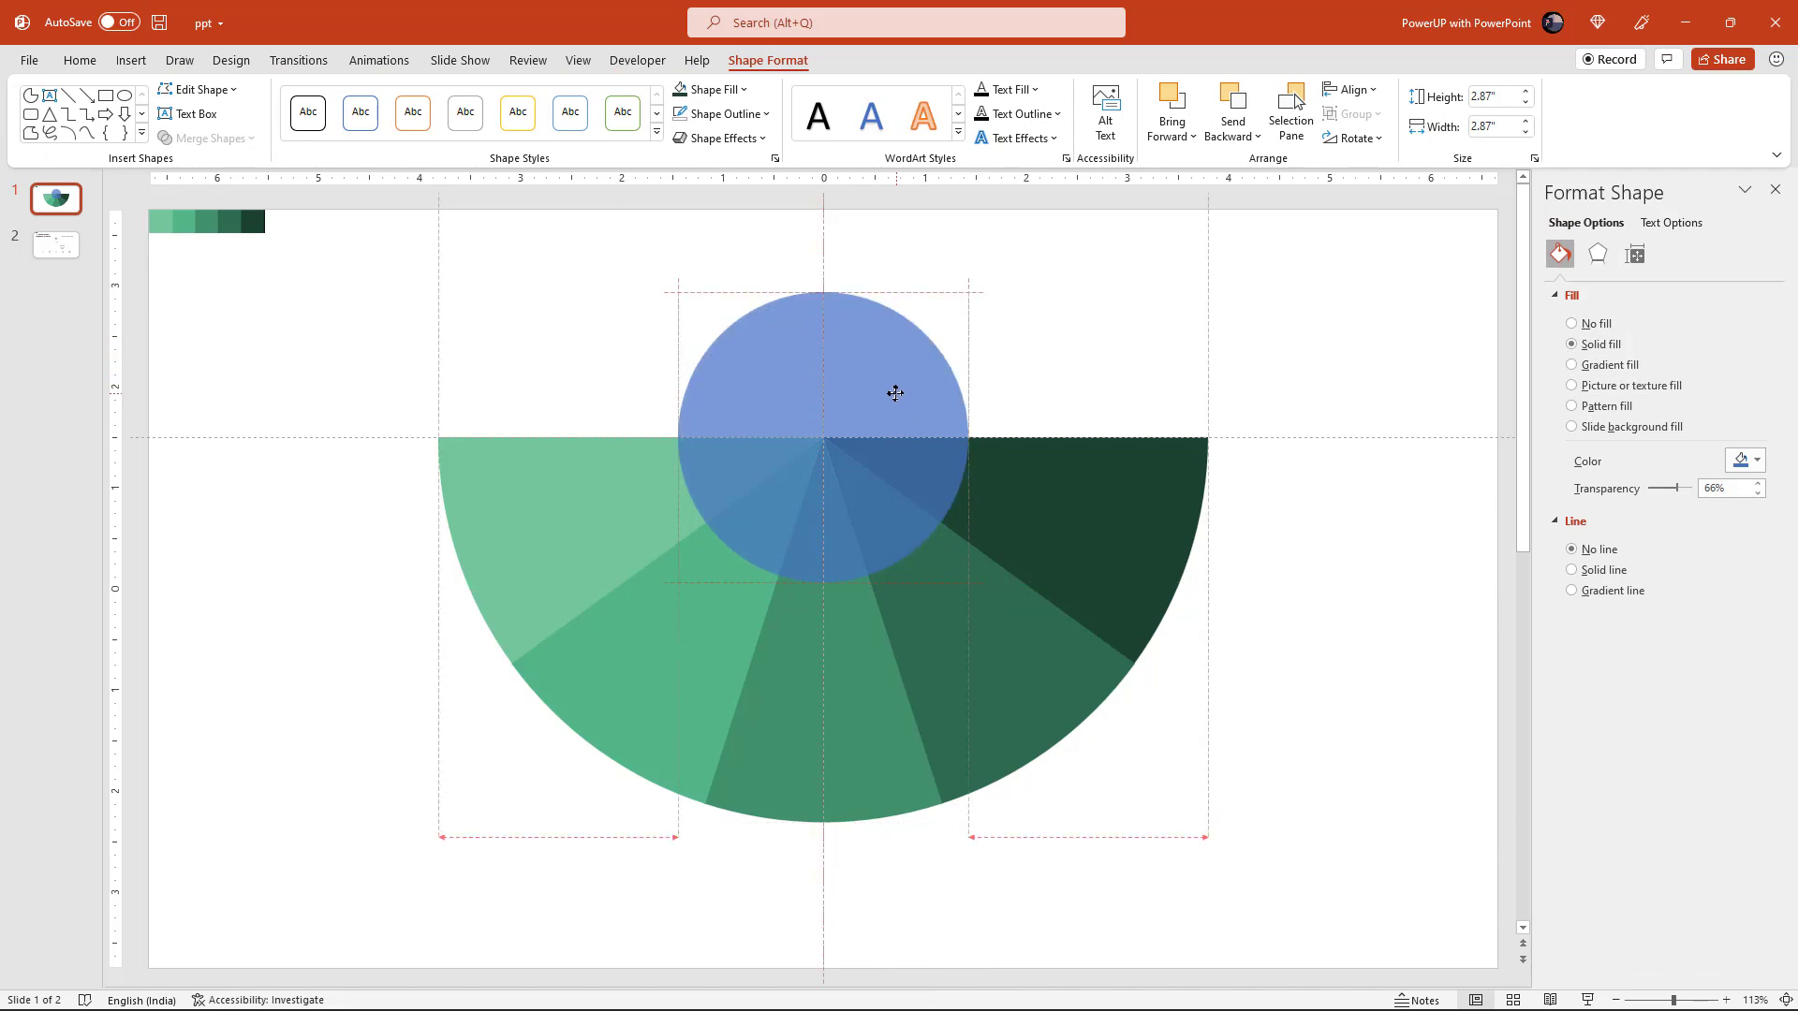
{"action": "left_click", "coordinate": [1047, 365]}
{"action": "left_click", "coordinate": [910, 394]}
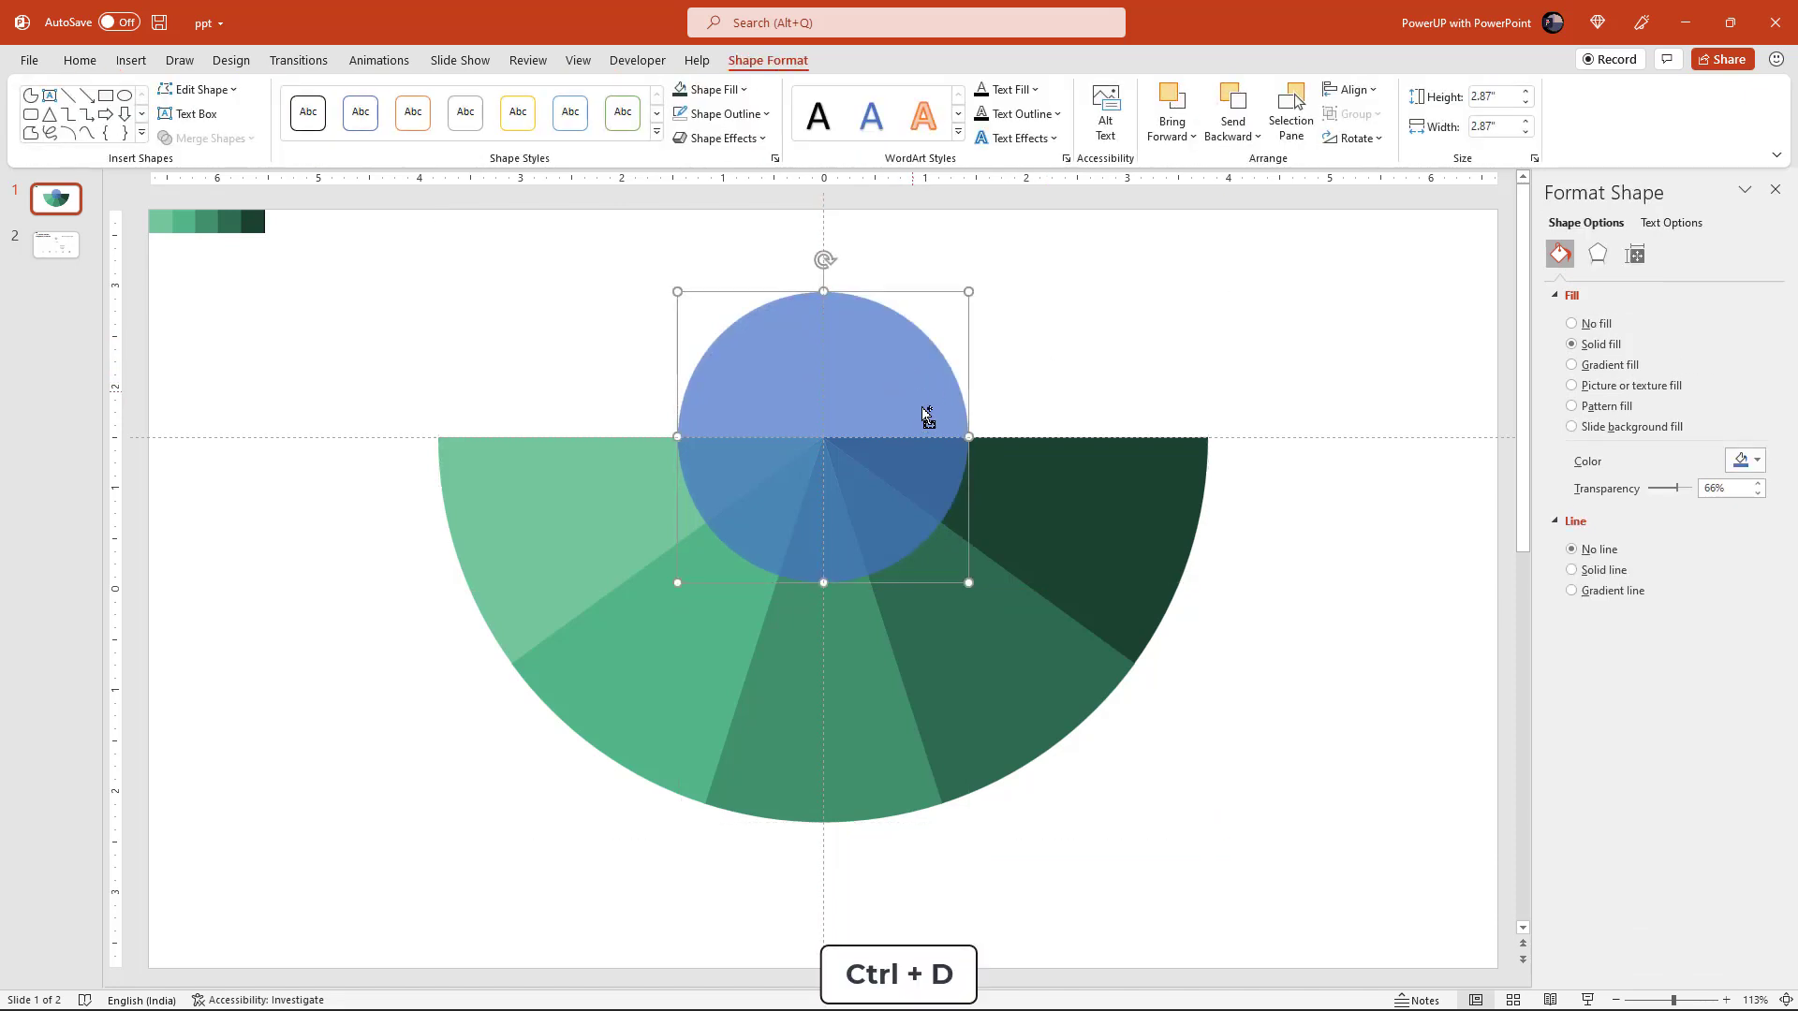
{"action": "key", "text": "ctrl+d"}
{"action": "left_click_drag", "start_coordinate": [926, 413], "coordinate": [910, 393]}
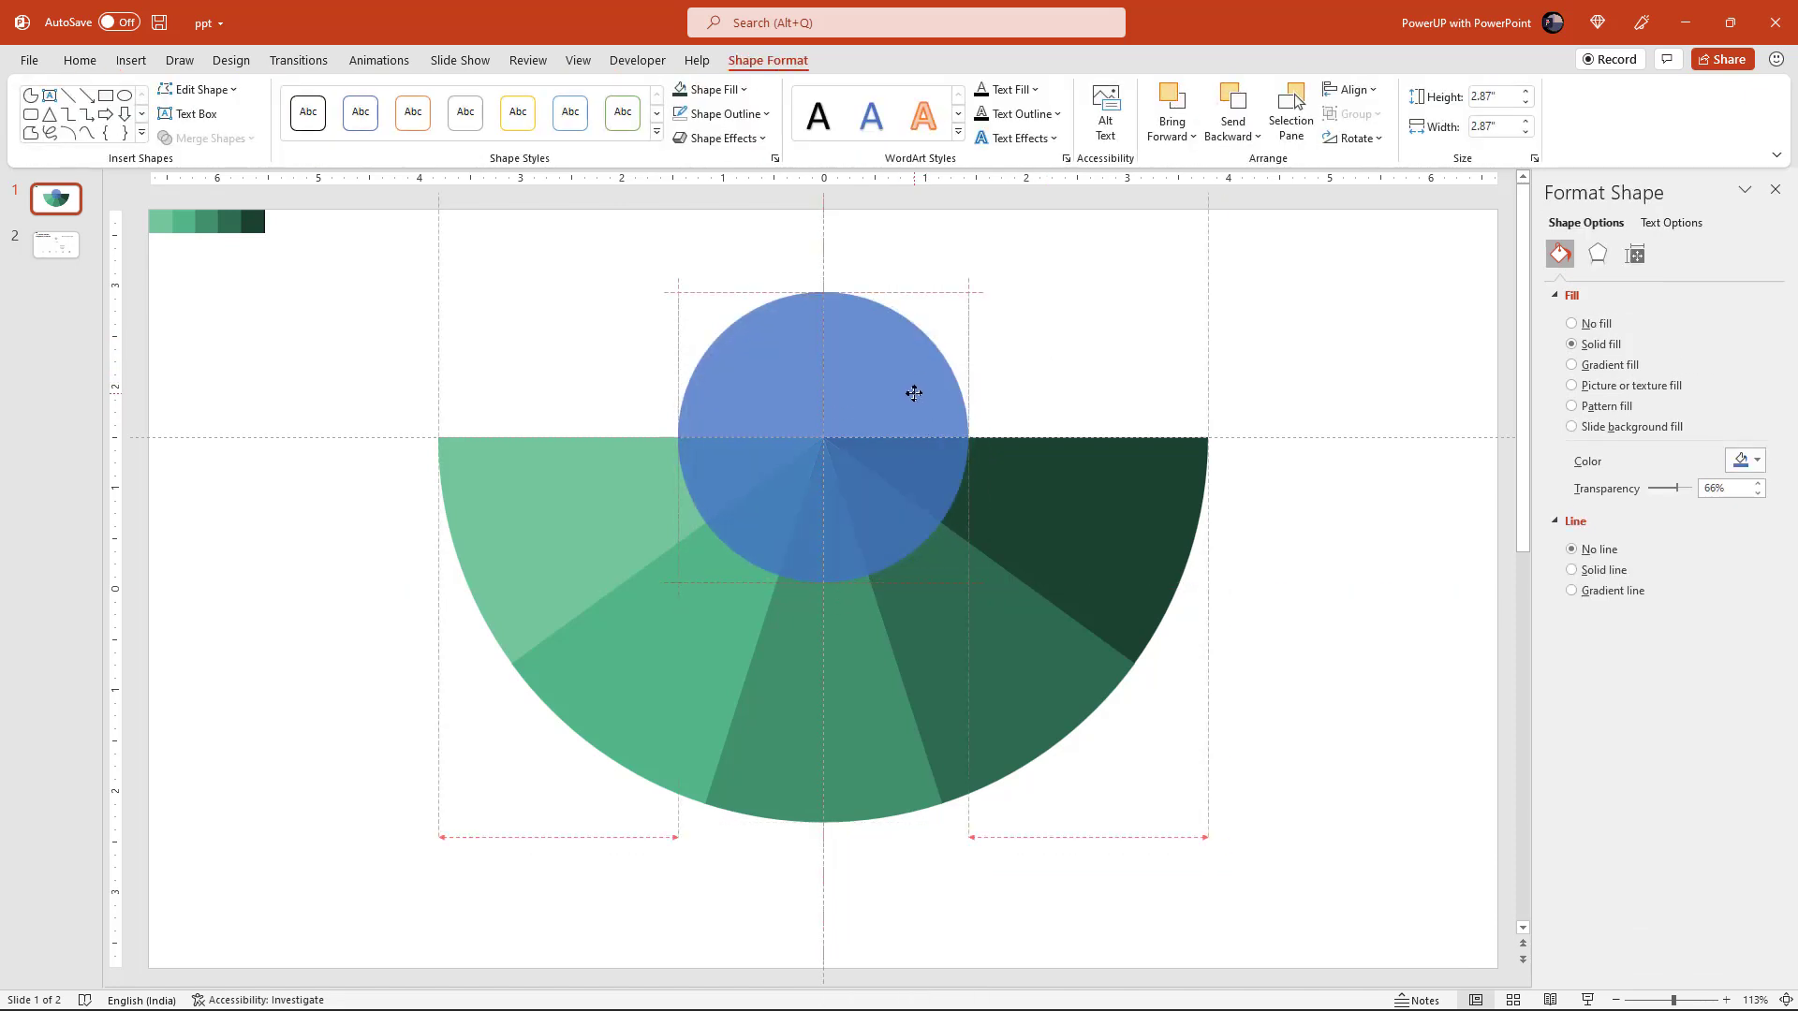
{"action": "left_click", "coordinate": [1061, 351]}
{"action": "left_click", "coordinate": [904, 381]}
{"action": "key", "text": "ctrl+d"}
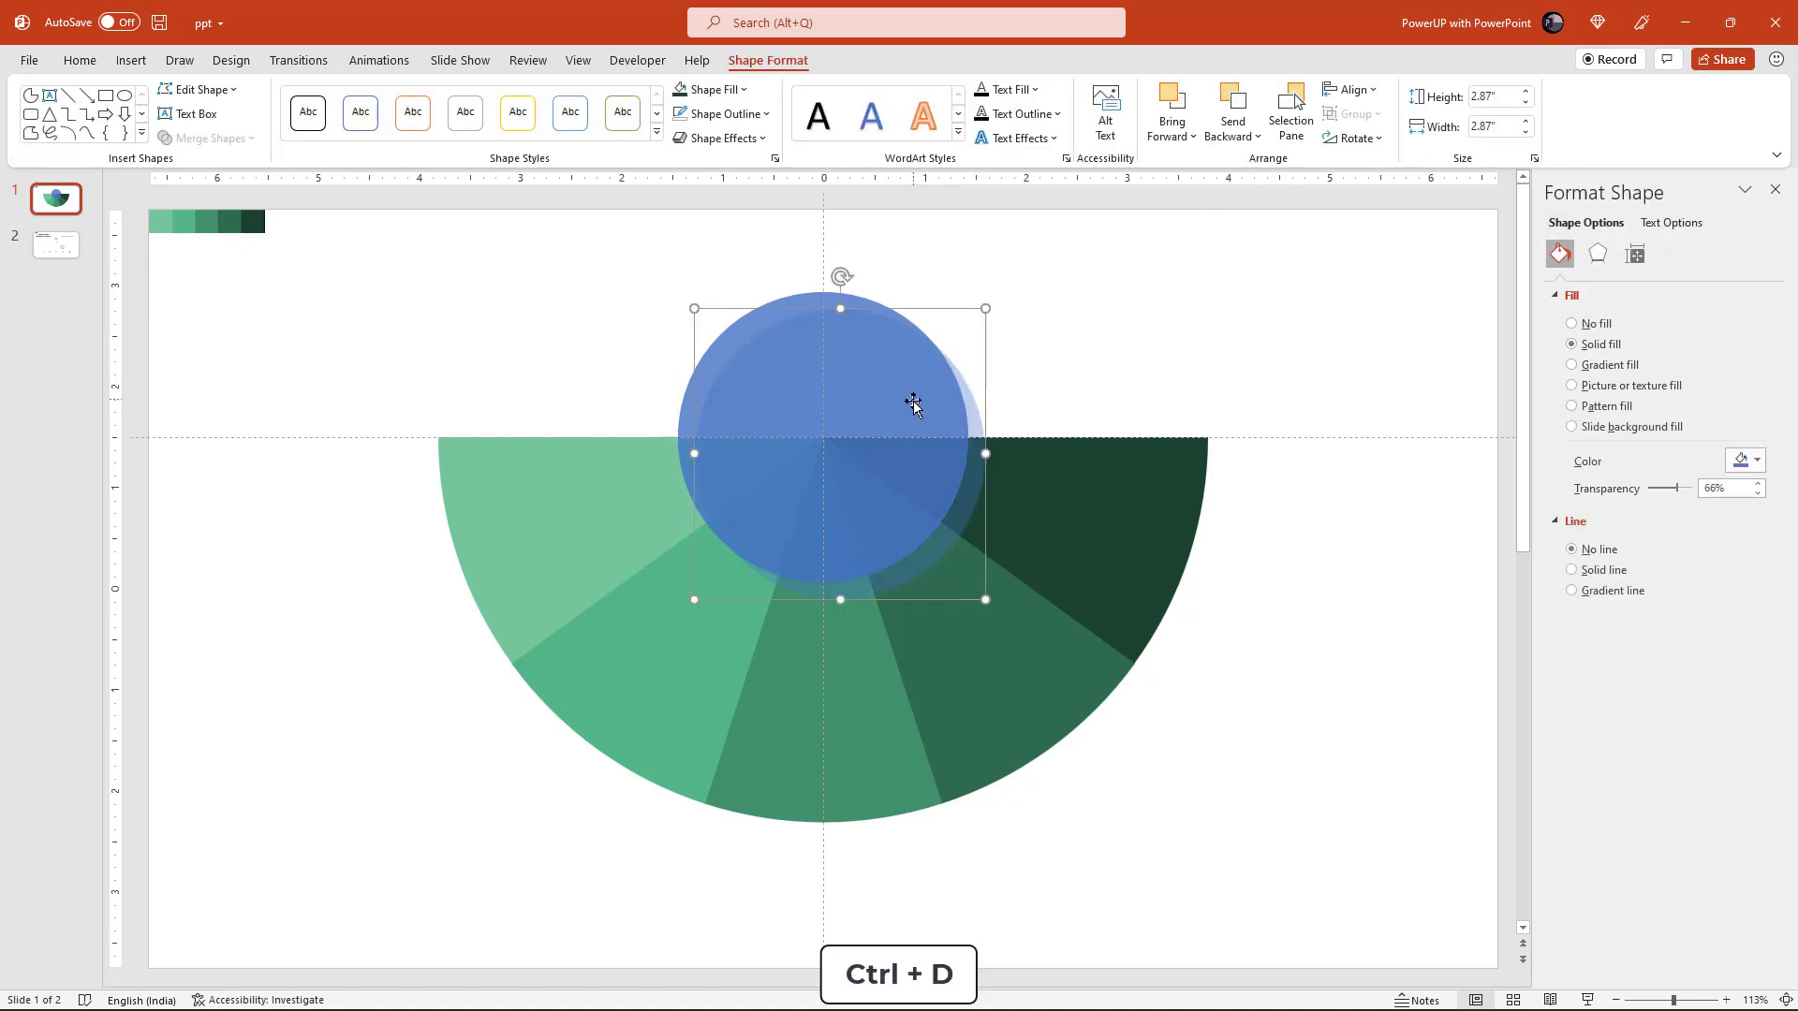
{"action": "left_click_drag", "start_coordinate": [919, 400], "coordinate": [899, 381]}
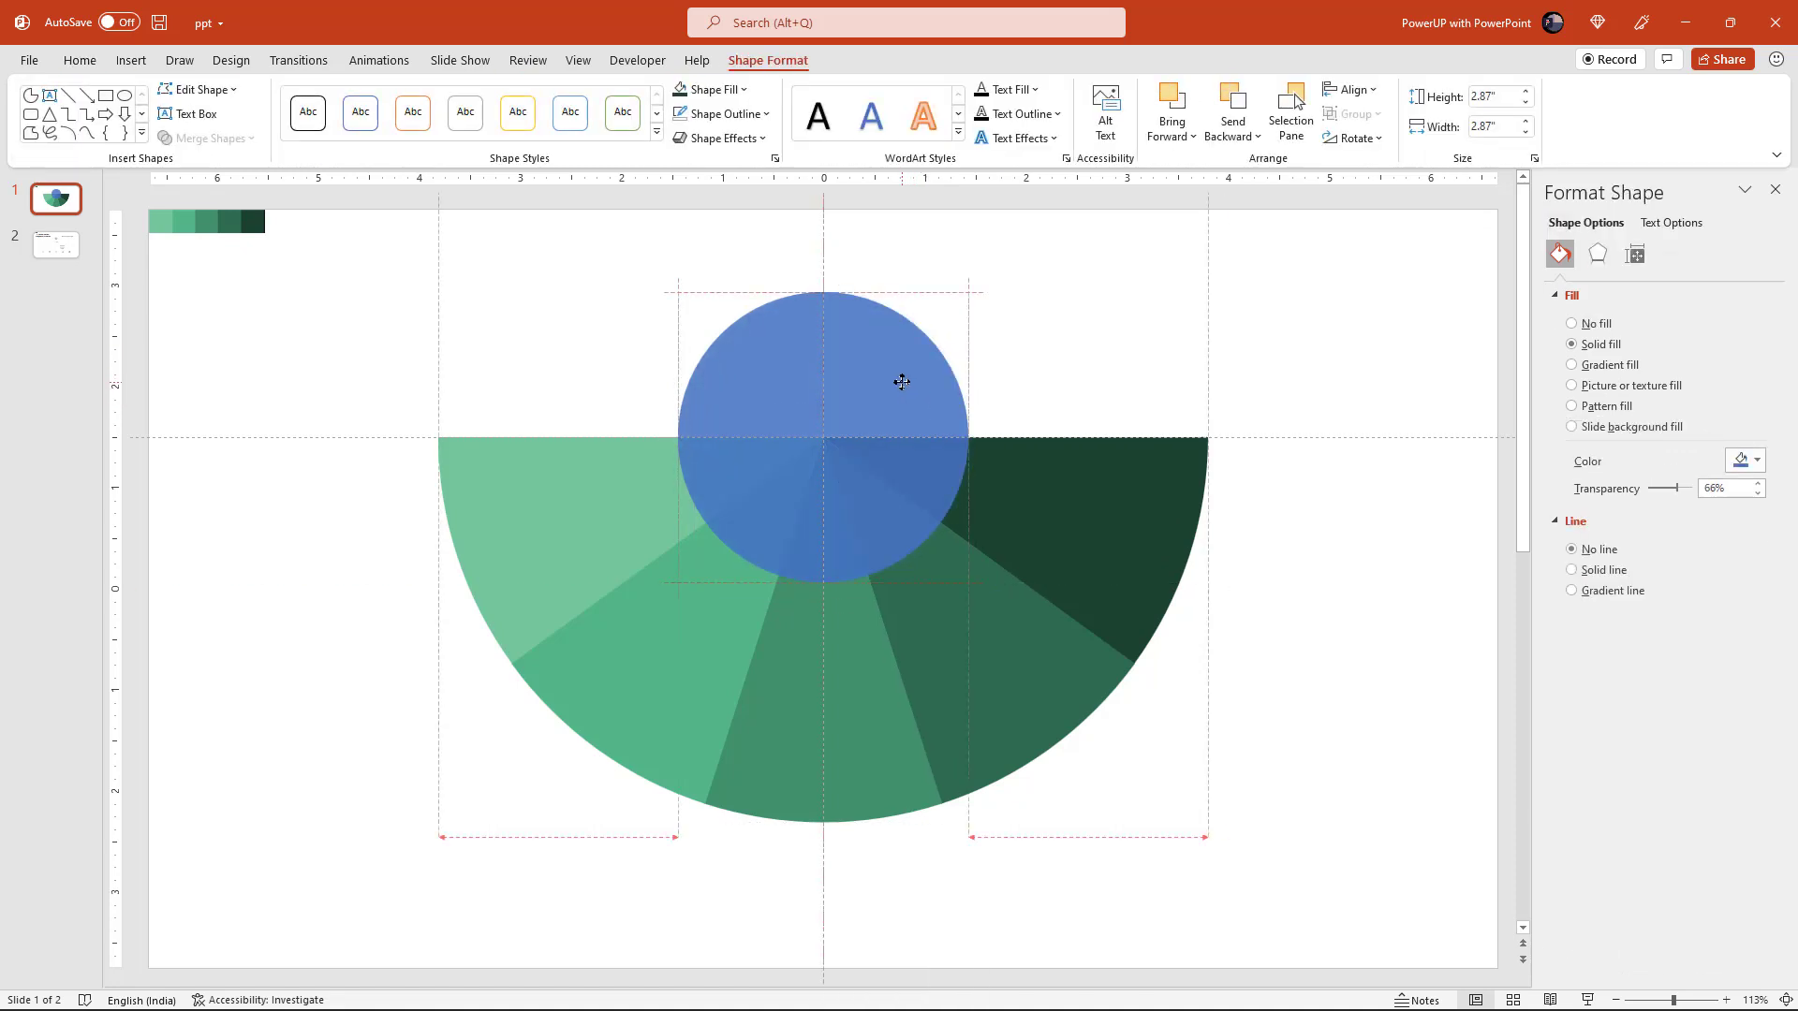
- Select both stacked circles and apply Align Center and Align Middle
{"action": "left_click", "coordinate": [554, 248]}
{"action": "left_click_drag", "start_coordinate": [544, 238], "coordinate": [1039, 633]}
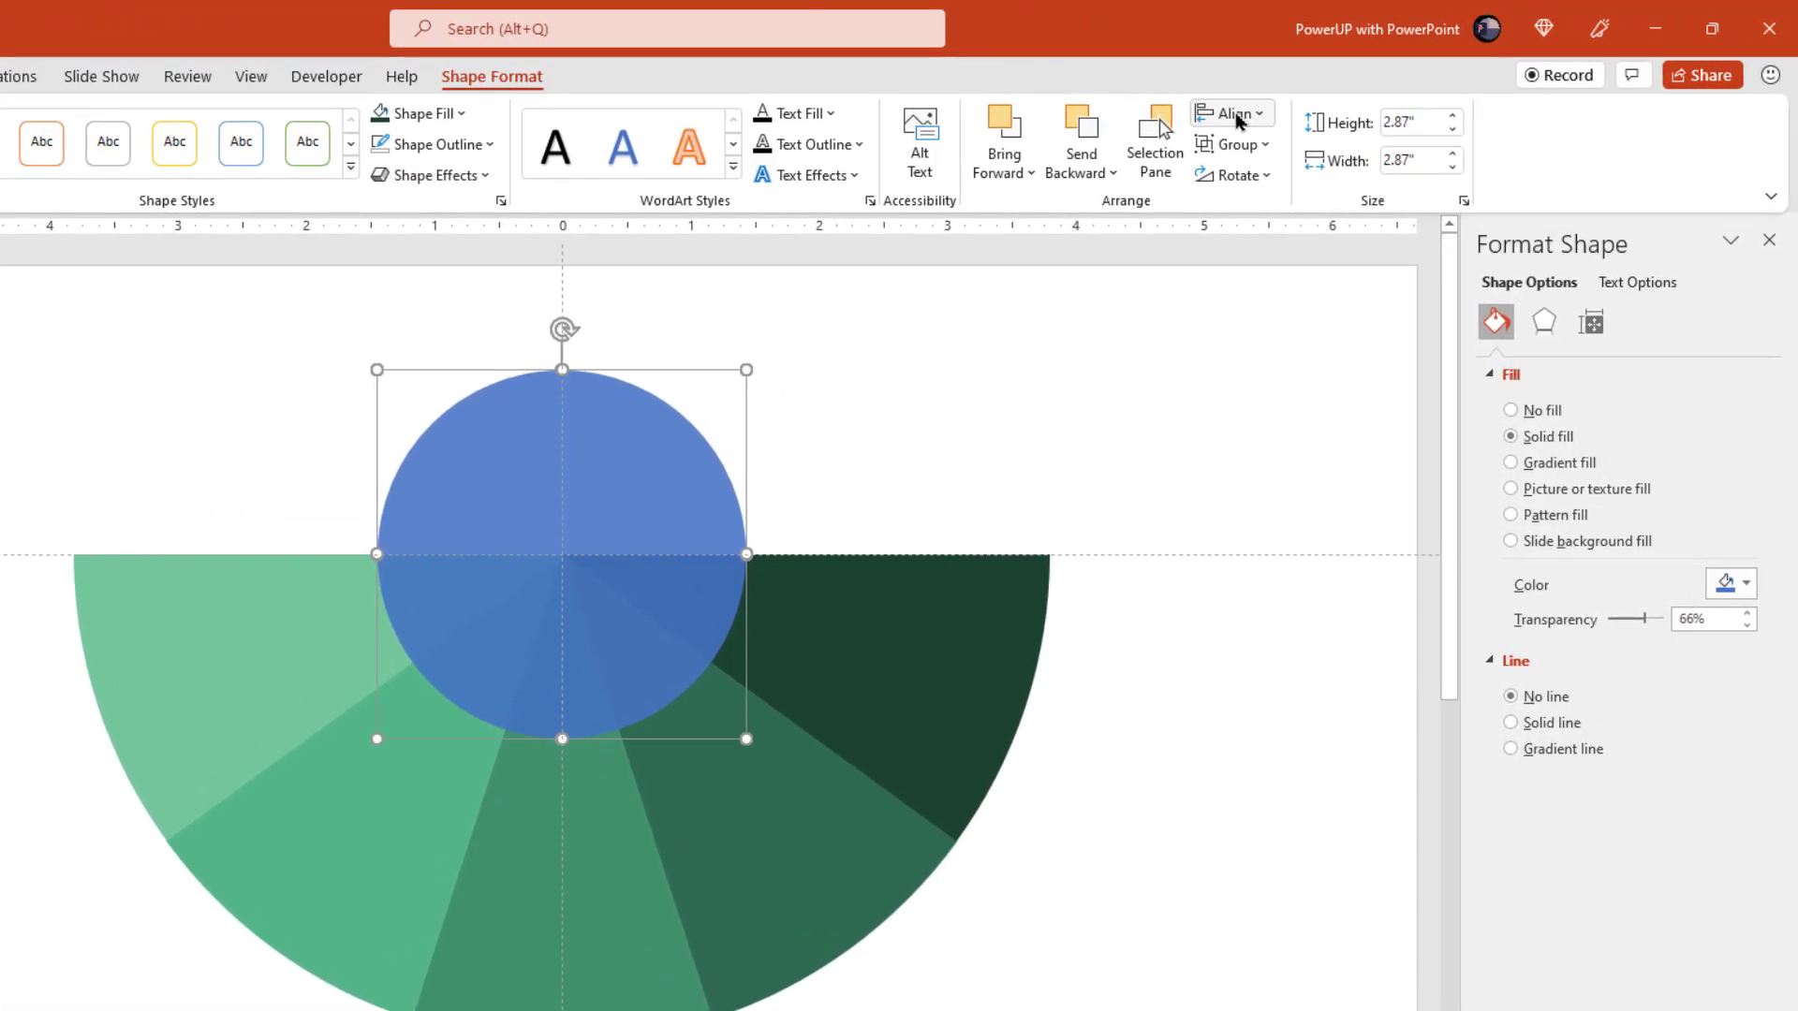
{"action": "left_click", "coordinate": [1231, 113]}
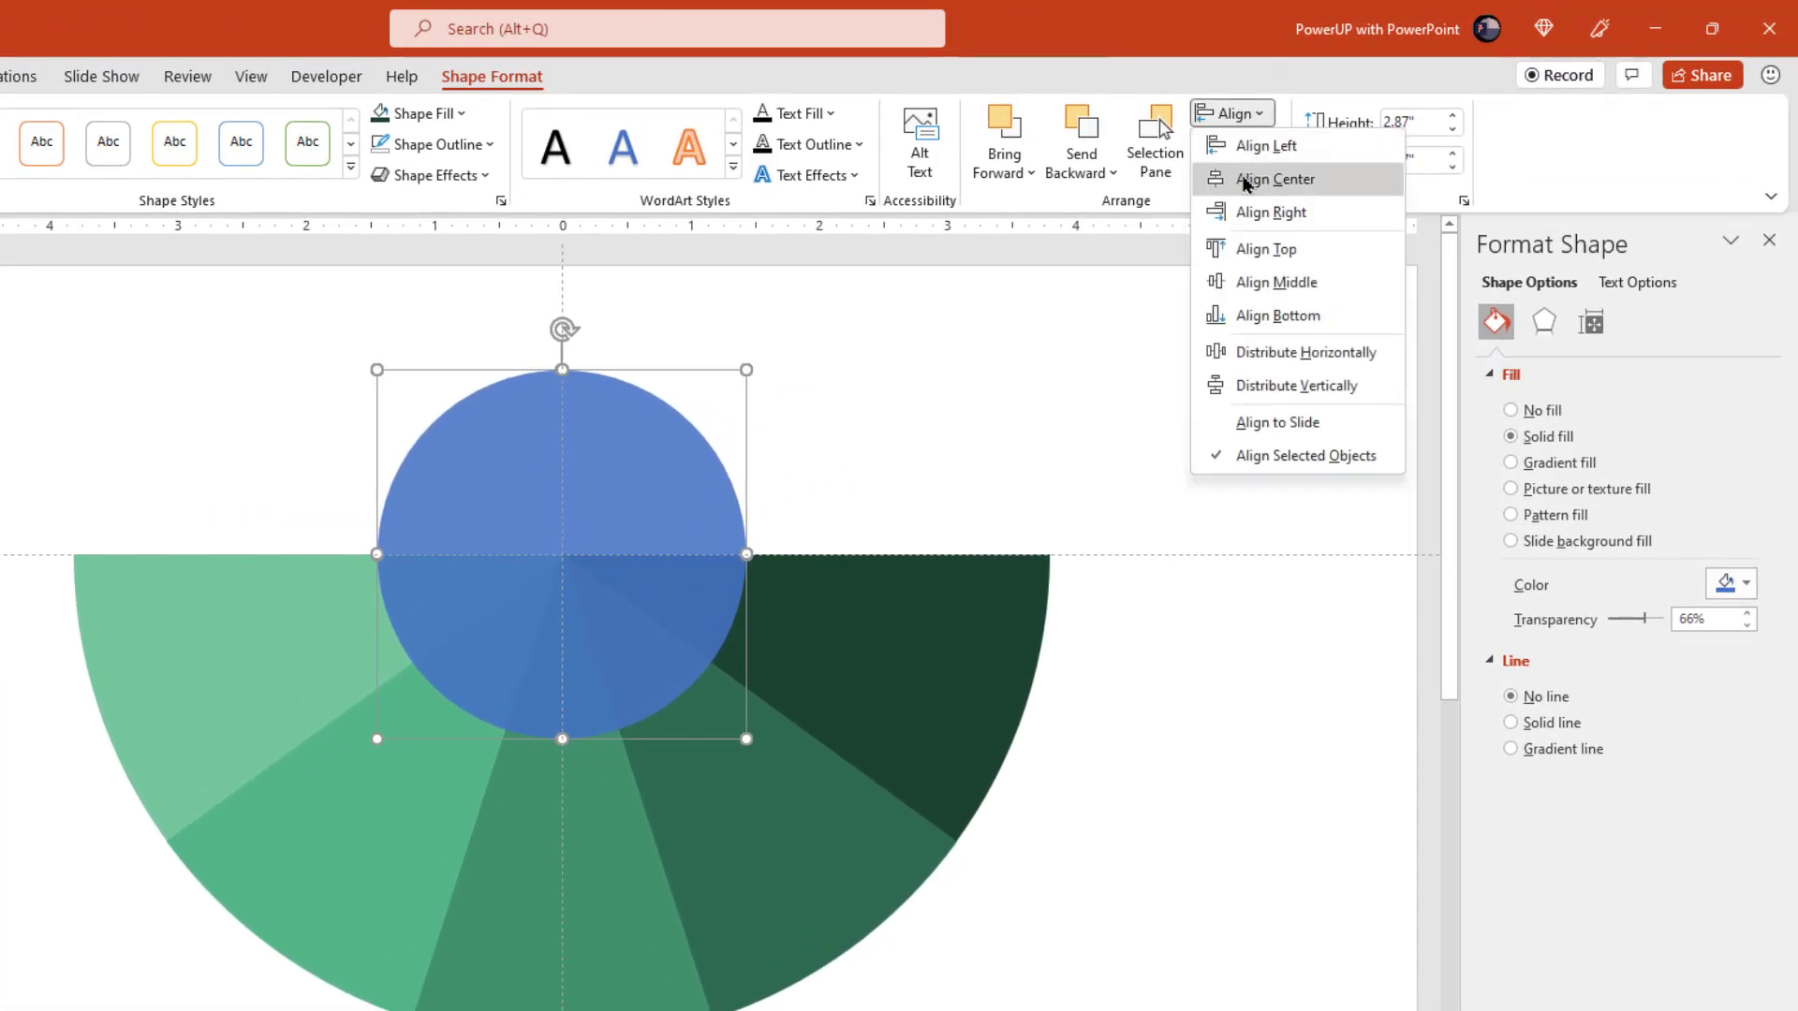
{"action": "left_click", "coordinate": [1244, 183]}
{"action": "left_click", "coordinate": [1231, 112]}
{"action": "left_click", "coordinate": [1265, 281]}
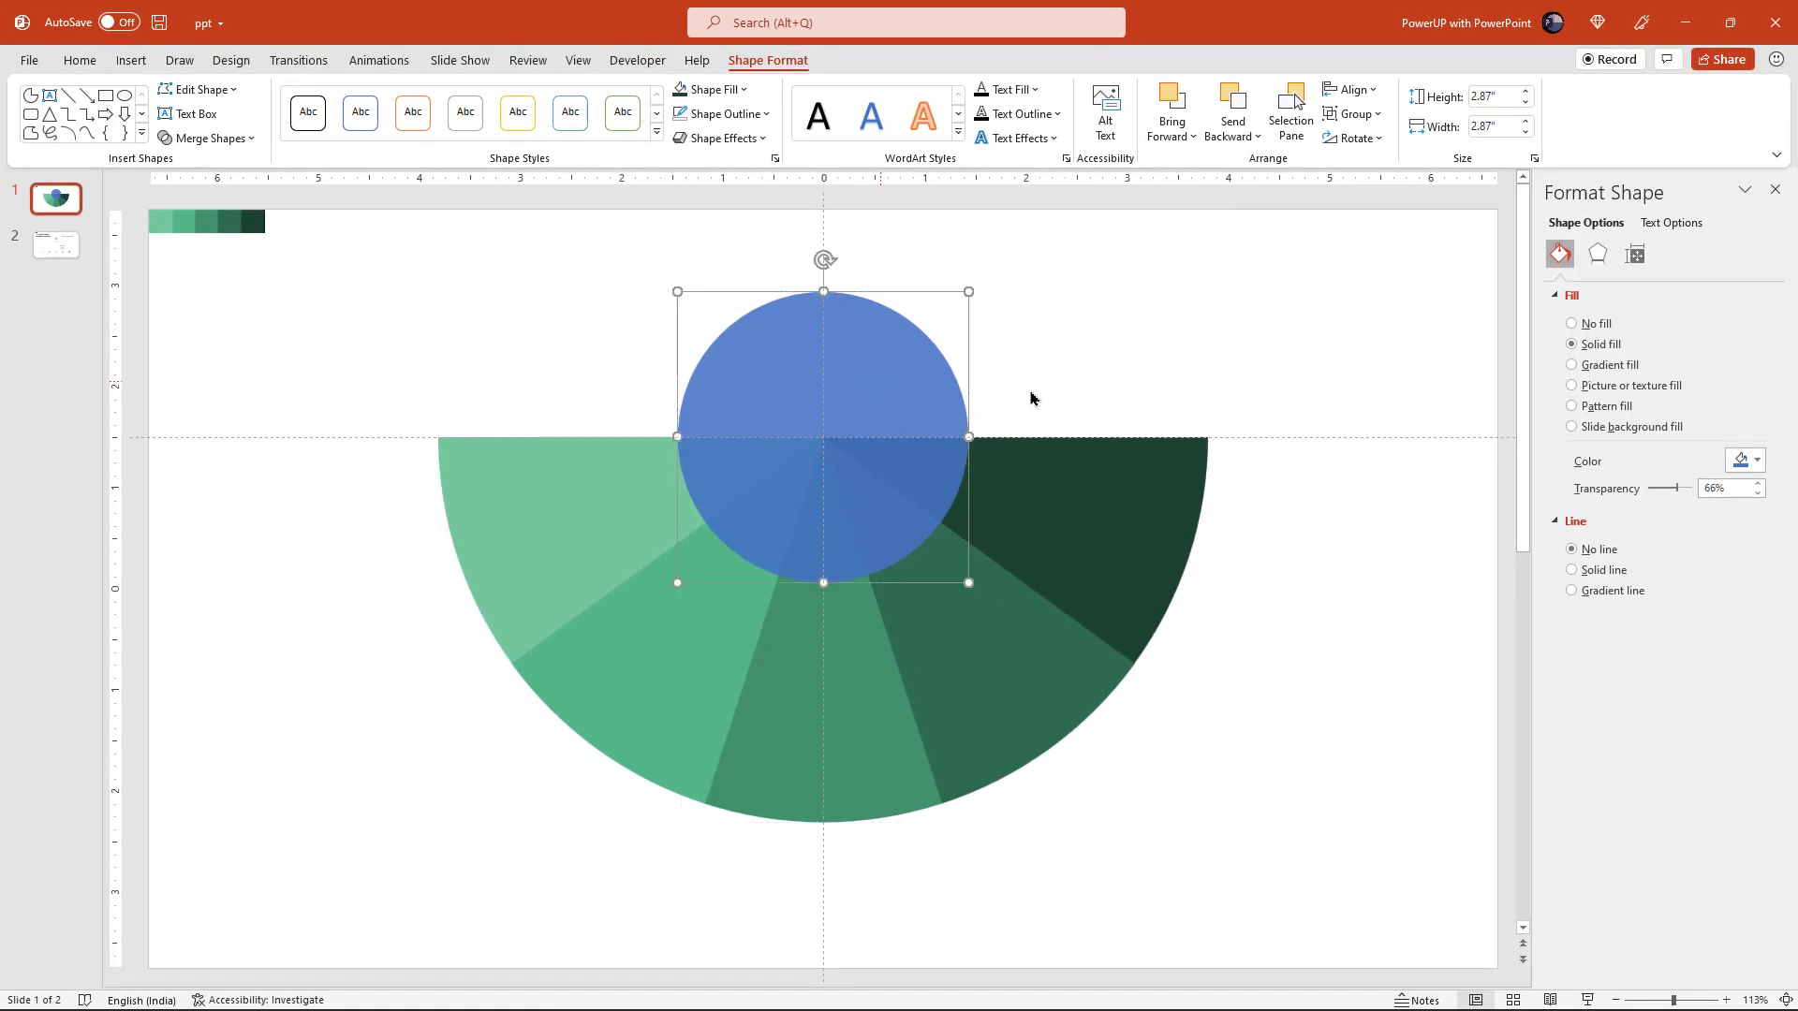
- Subtract the circle from the first three pie sections with Merge Shapes
{"action": "left_click", "coordinate": [1199, 308]}
{"action": "left_click", "coordinate": [534, 500]}
{"action": "left_click", "coordinate": [736, 403], "text": "shift"}
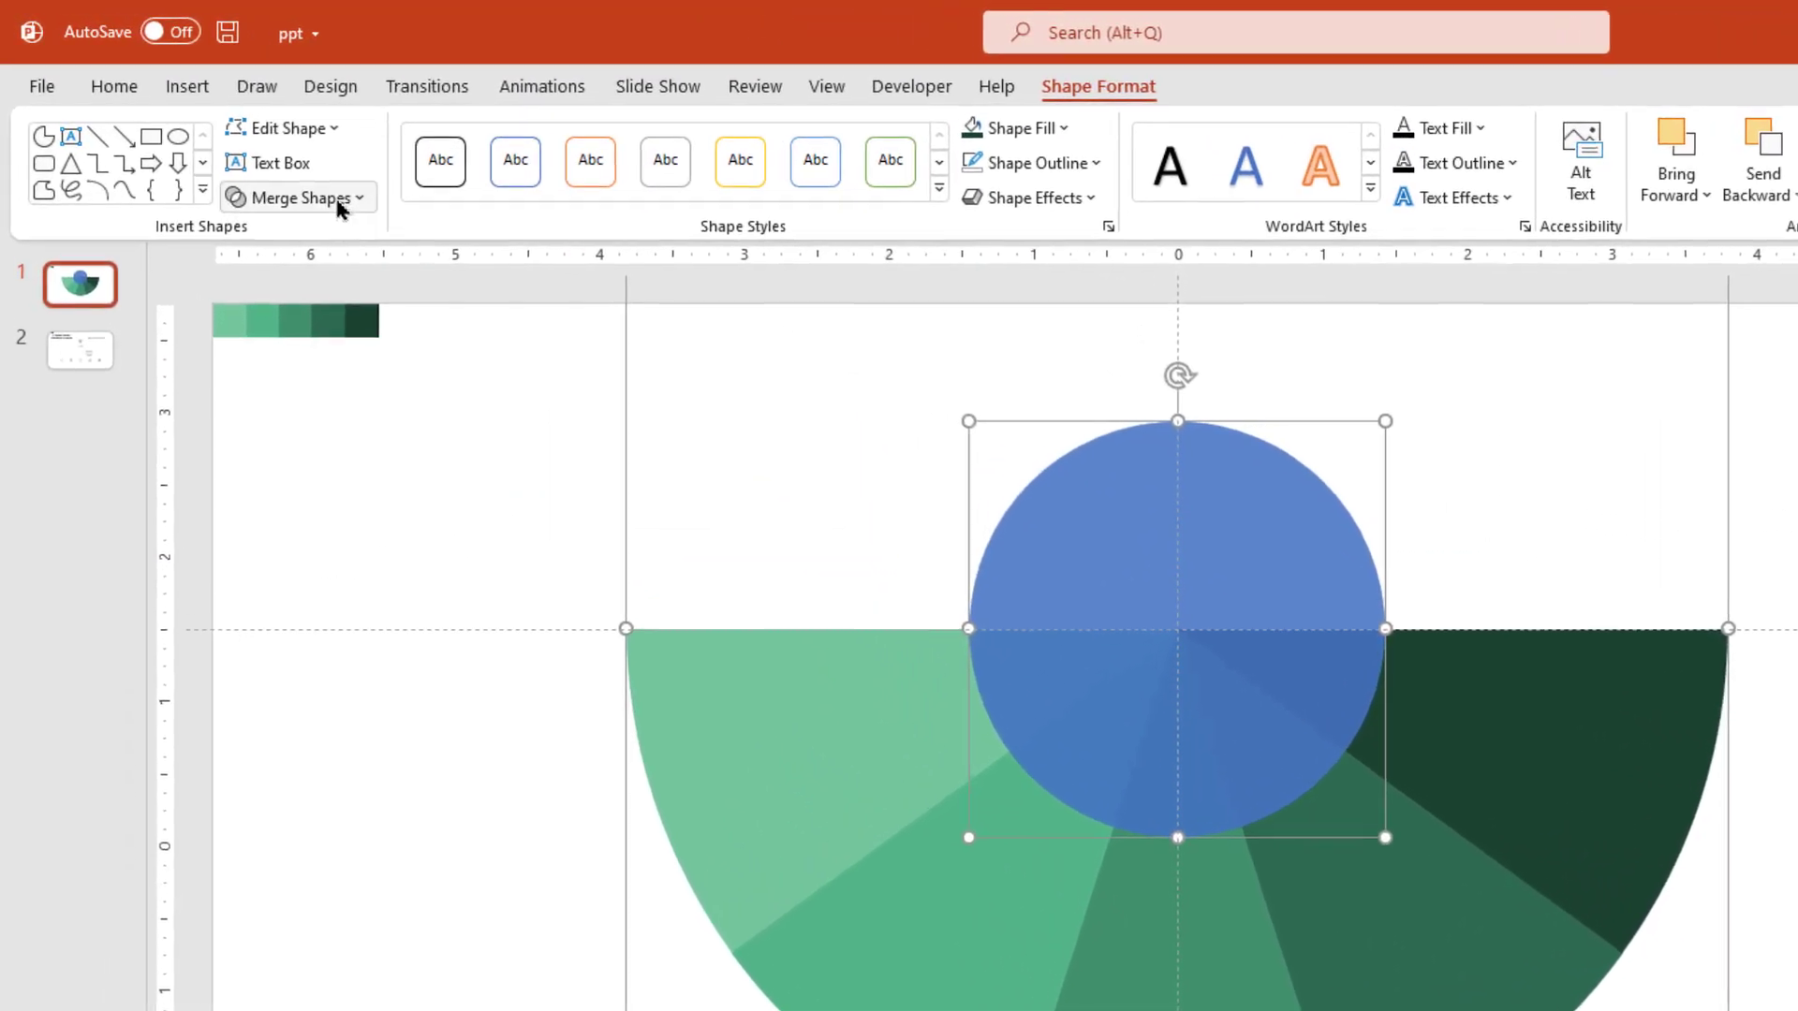
{"action": "left_click", "coordinate": [214, 139]}
{"action": "left_click", "coordinate": [301, 384]}
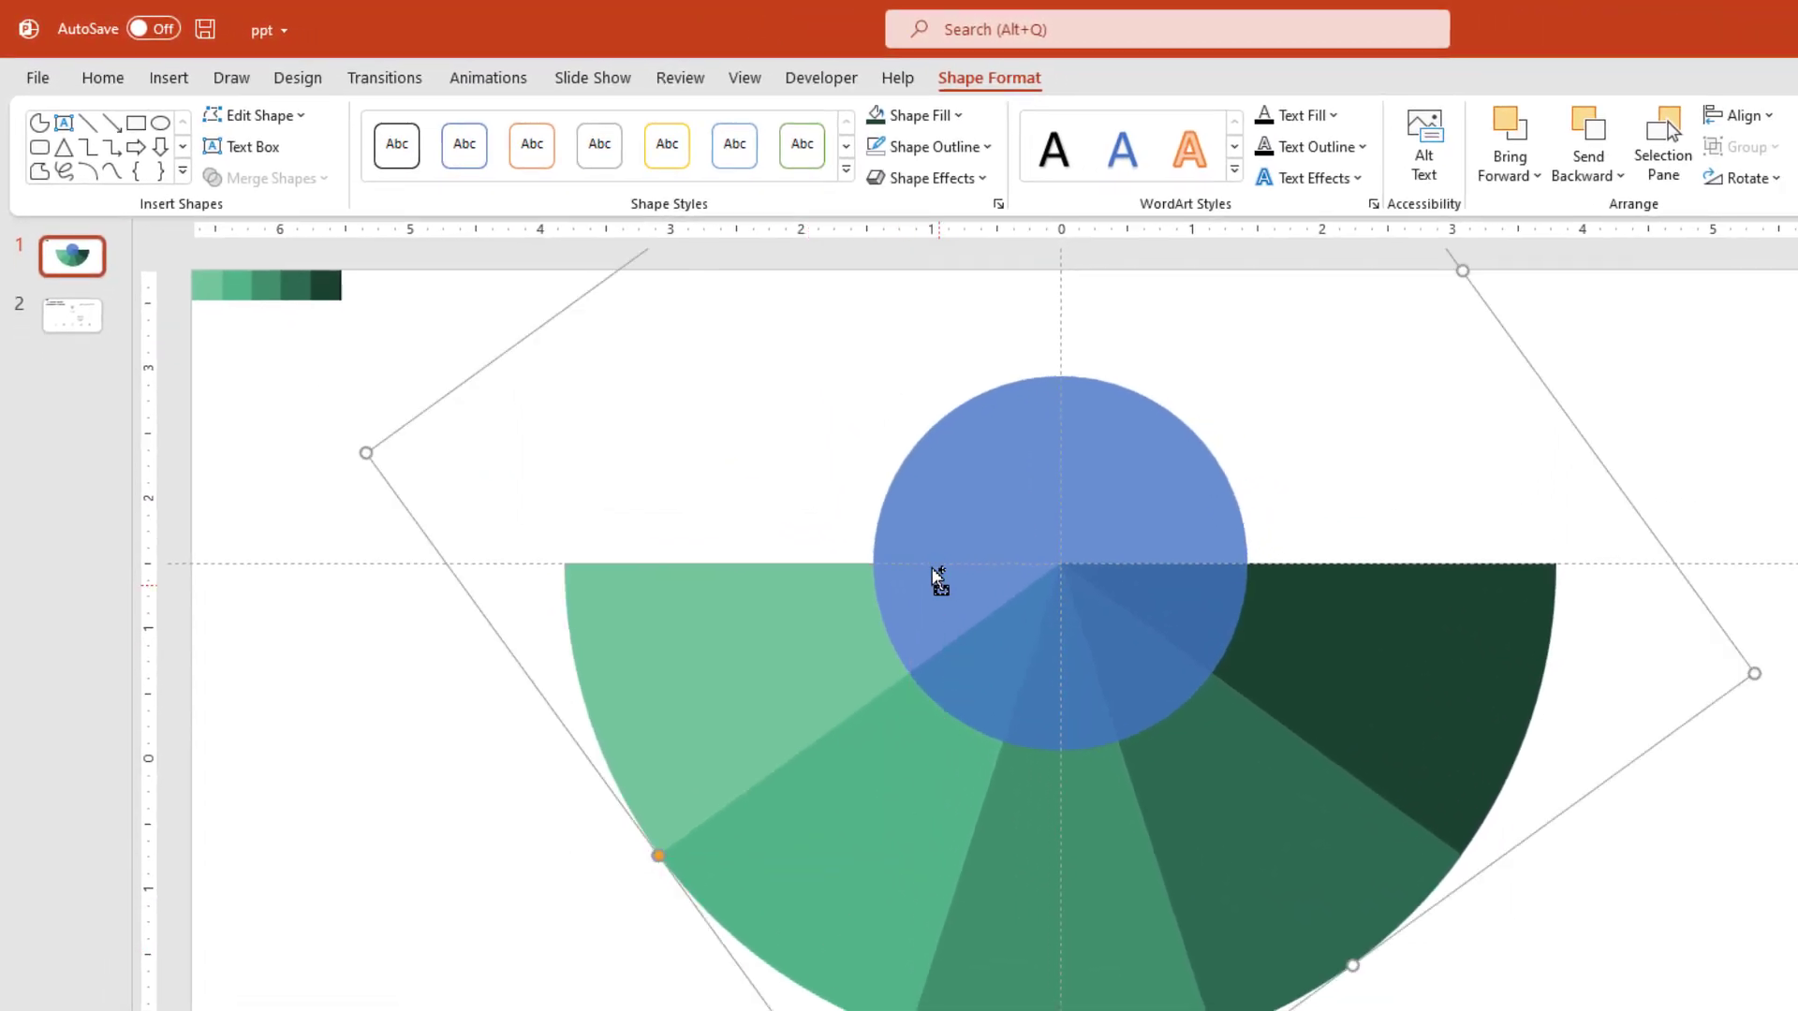
{"action": "left_click", "coordinate": [939, 576], "text": "shift"}
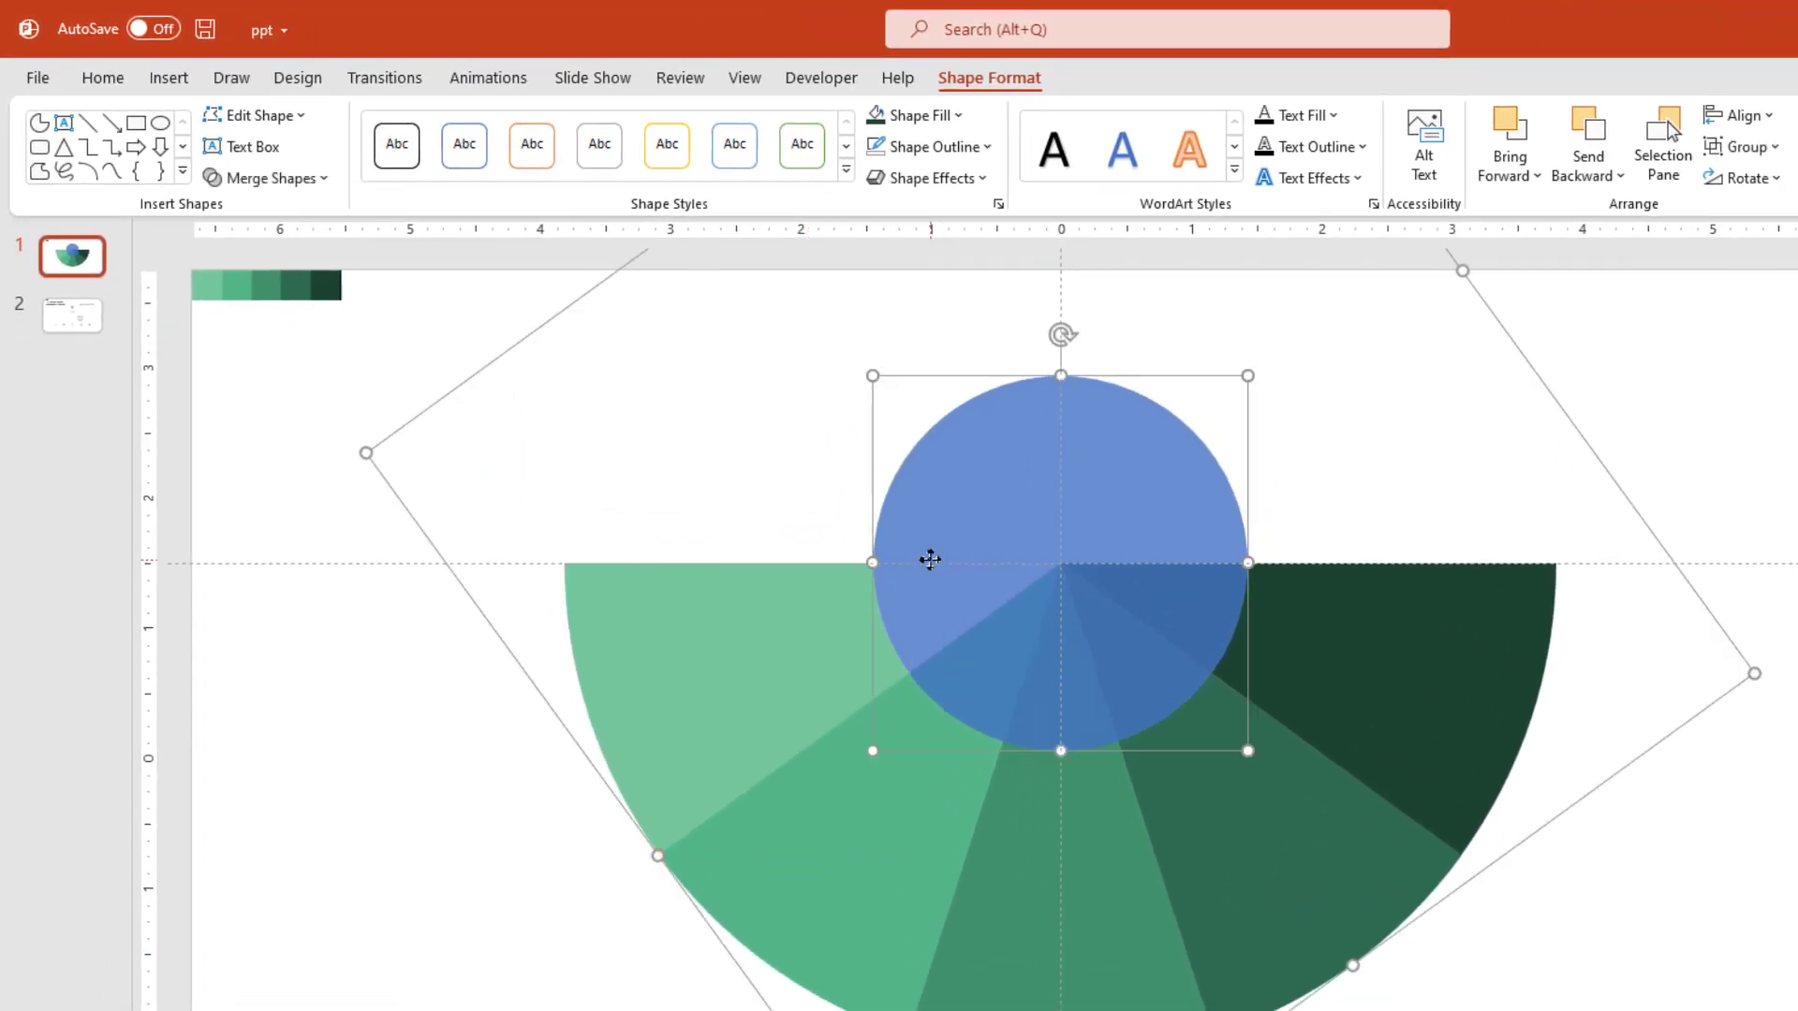
{"action": "left_click", "coordinate": [273, 179]}
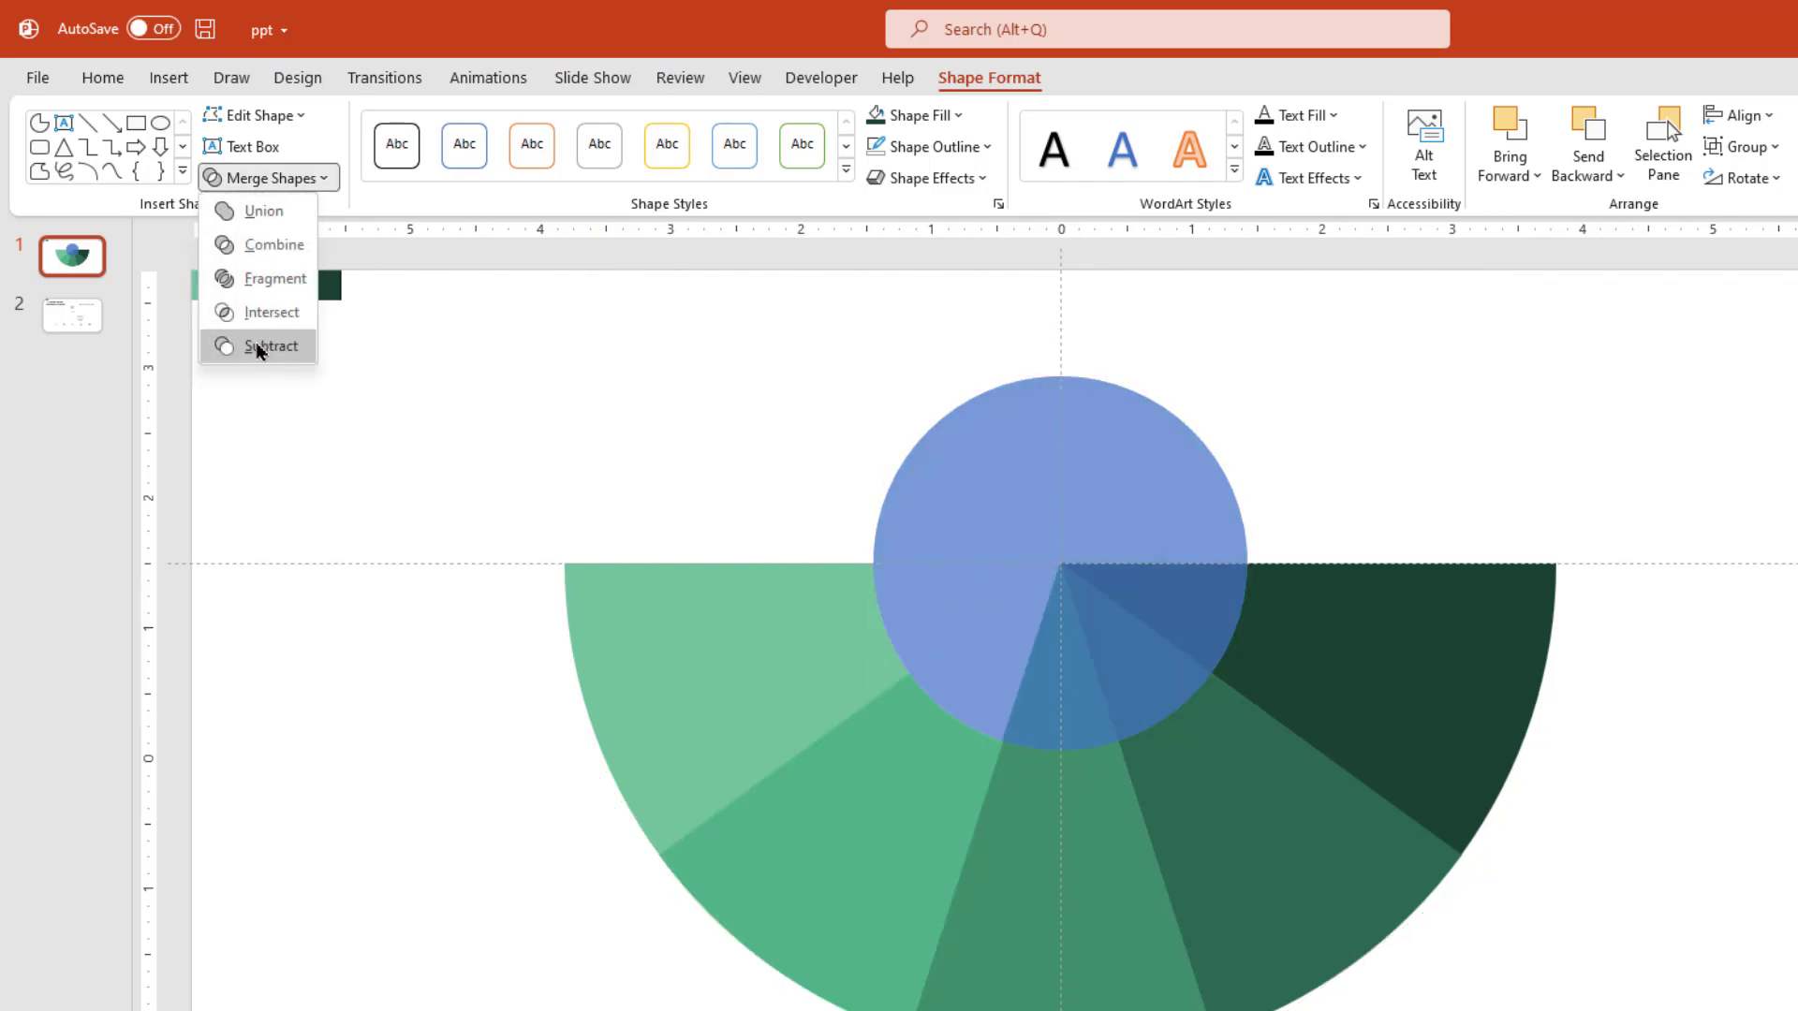
{"action": "left_click", "coordinate": [260, 346]}
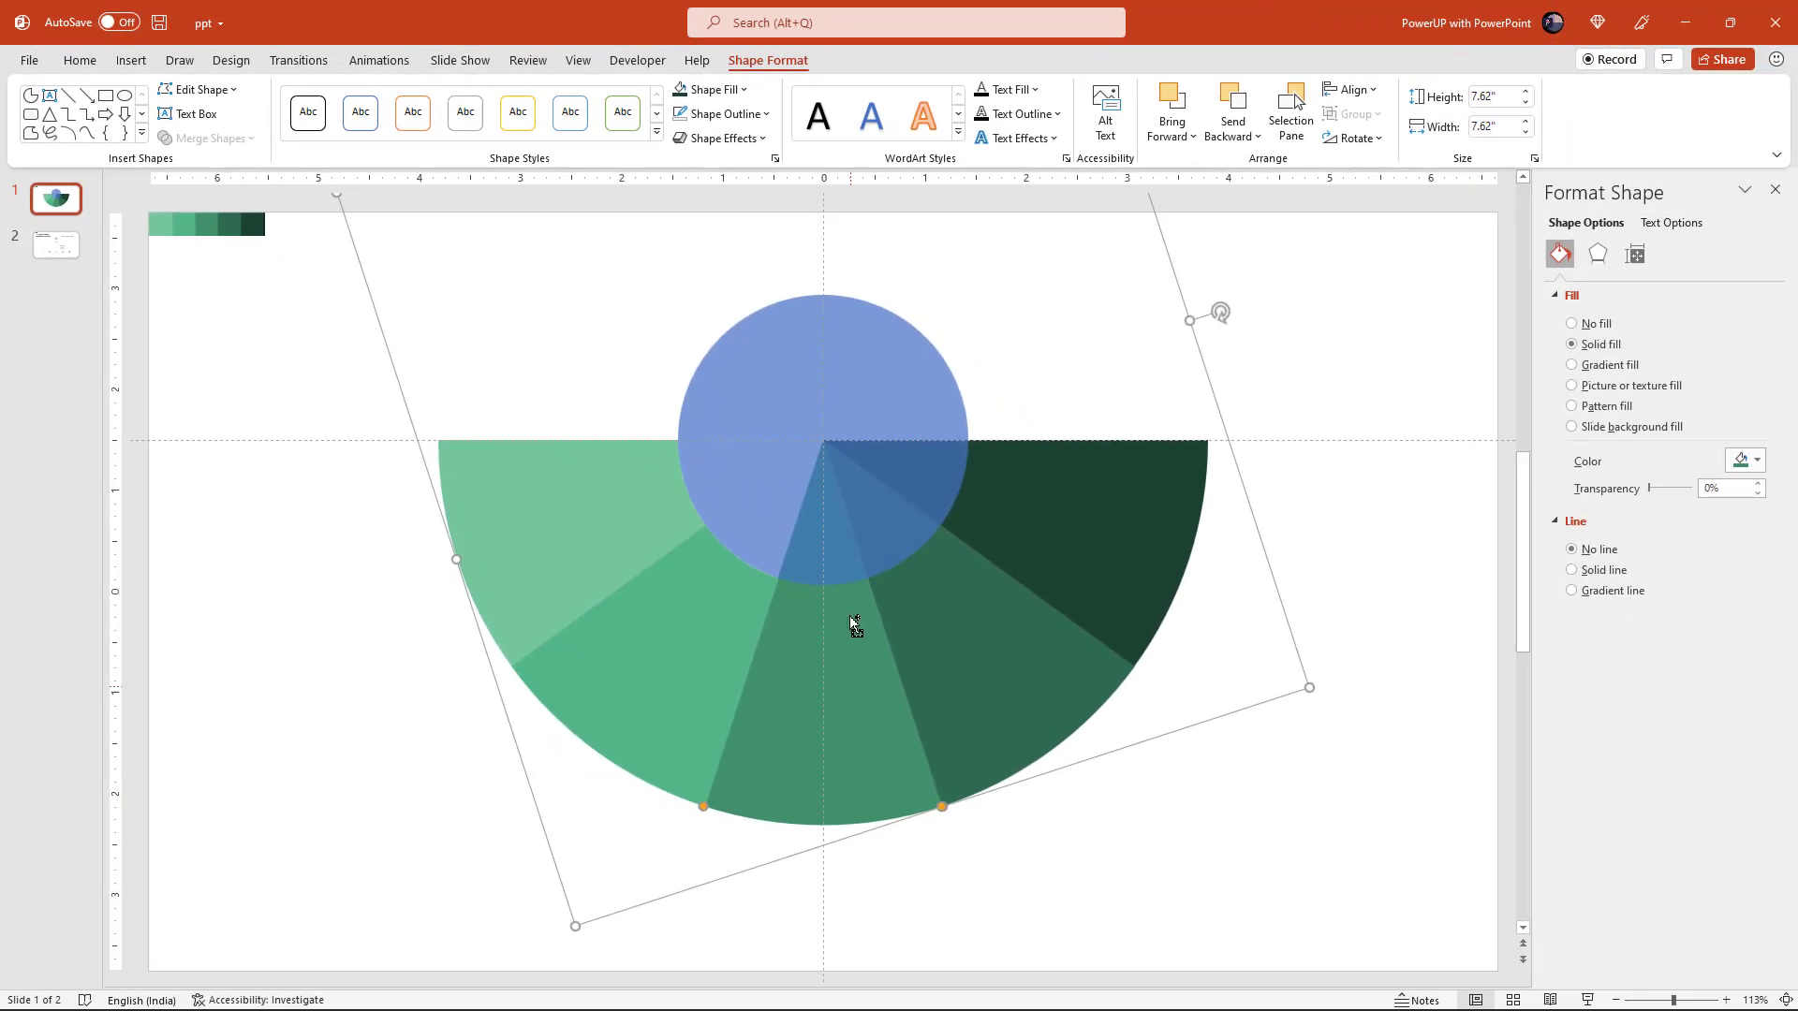
{"action": "left_click", "coordinate": [783, 449], "text": "shift"}
{"action": "left_click", "coordinate": [210, 137]}
{"action": "left_click", "coordinate": [214, 272]}
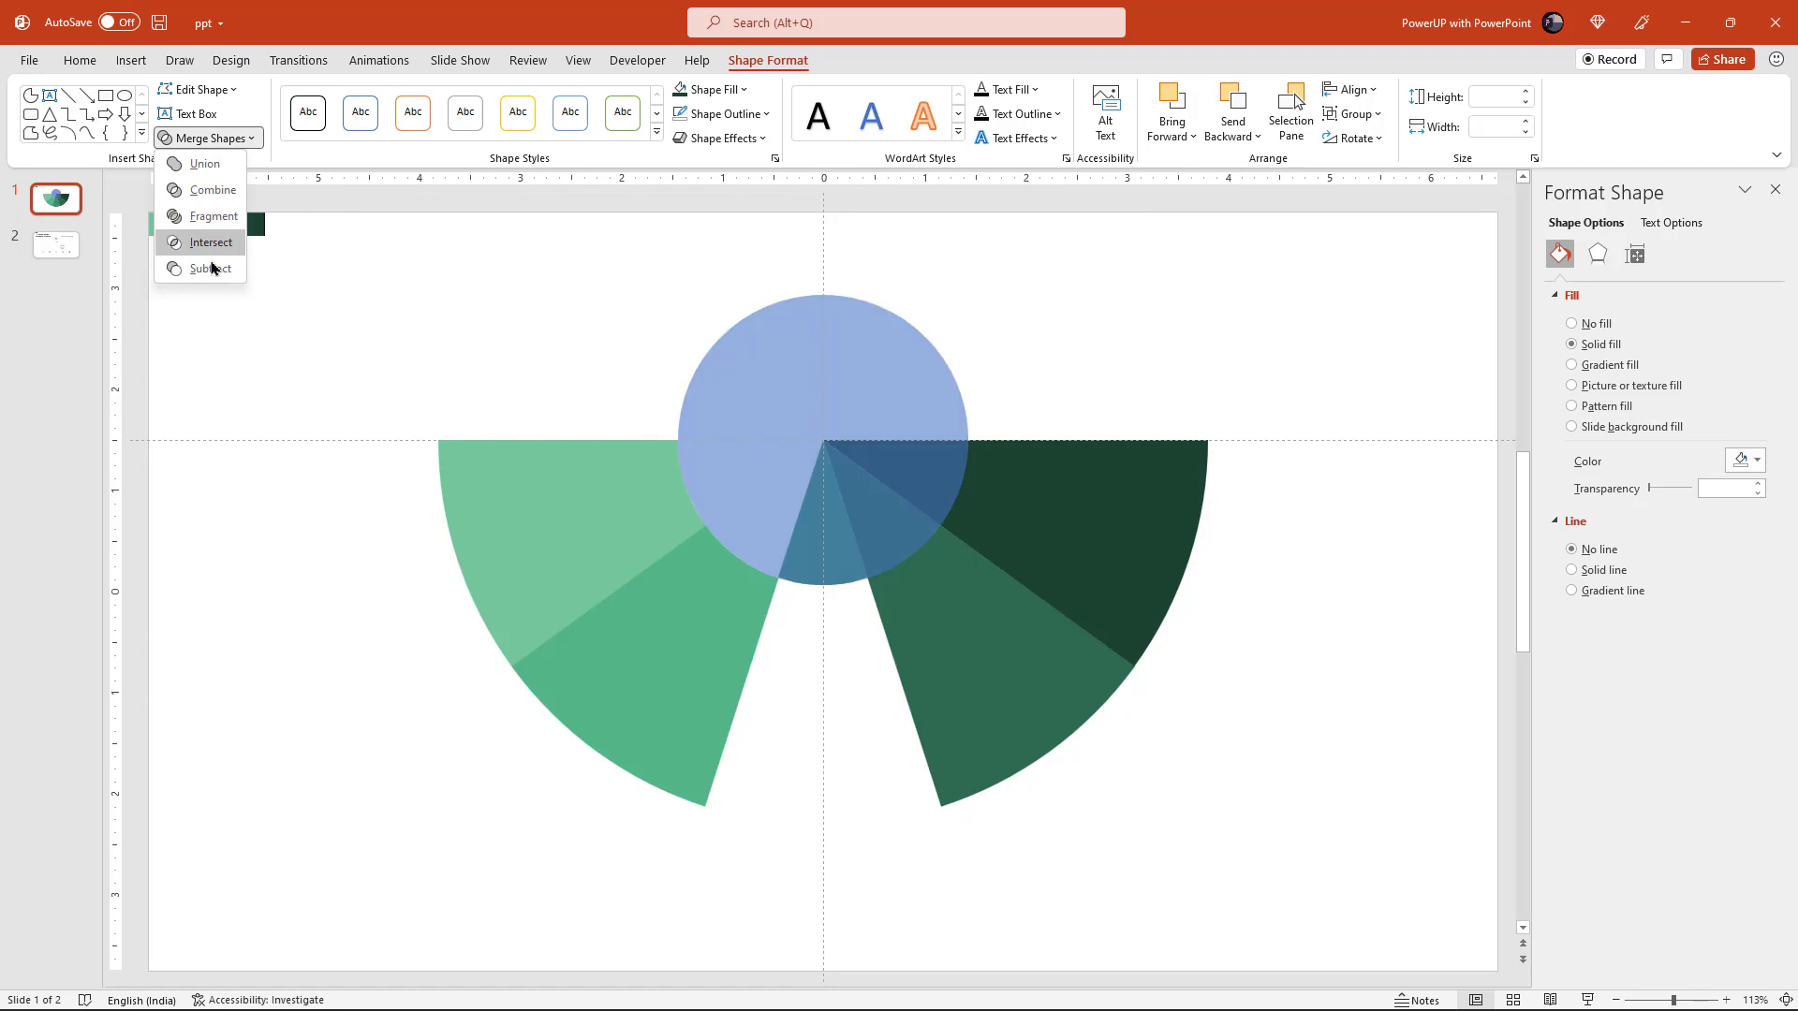
- Subtract the circle from the remaining two sections, including the dark-green one
{"action": "left_click", "coordinate": [988, 683]}
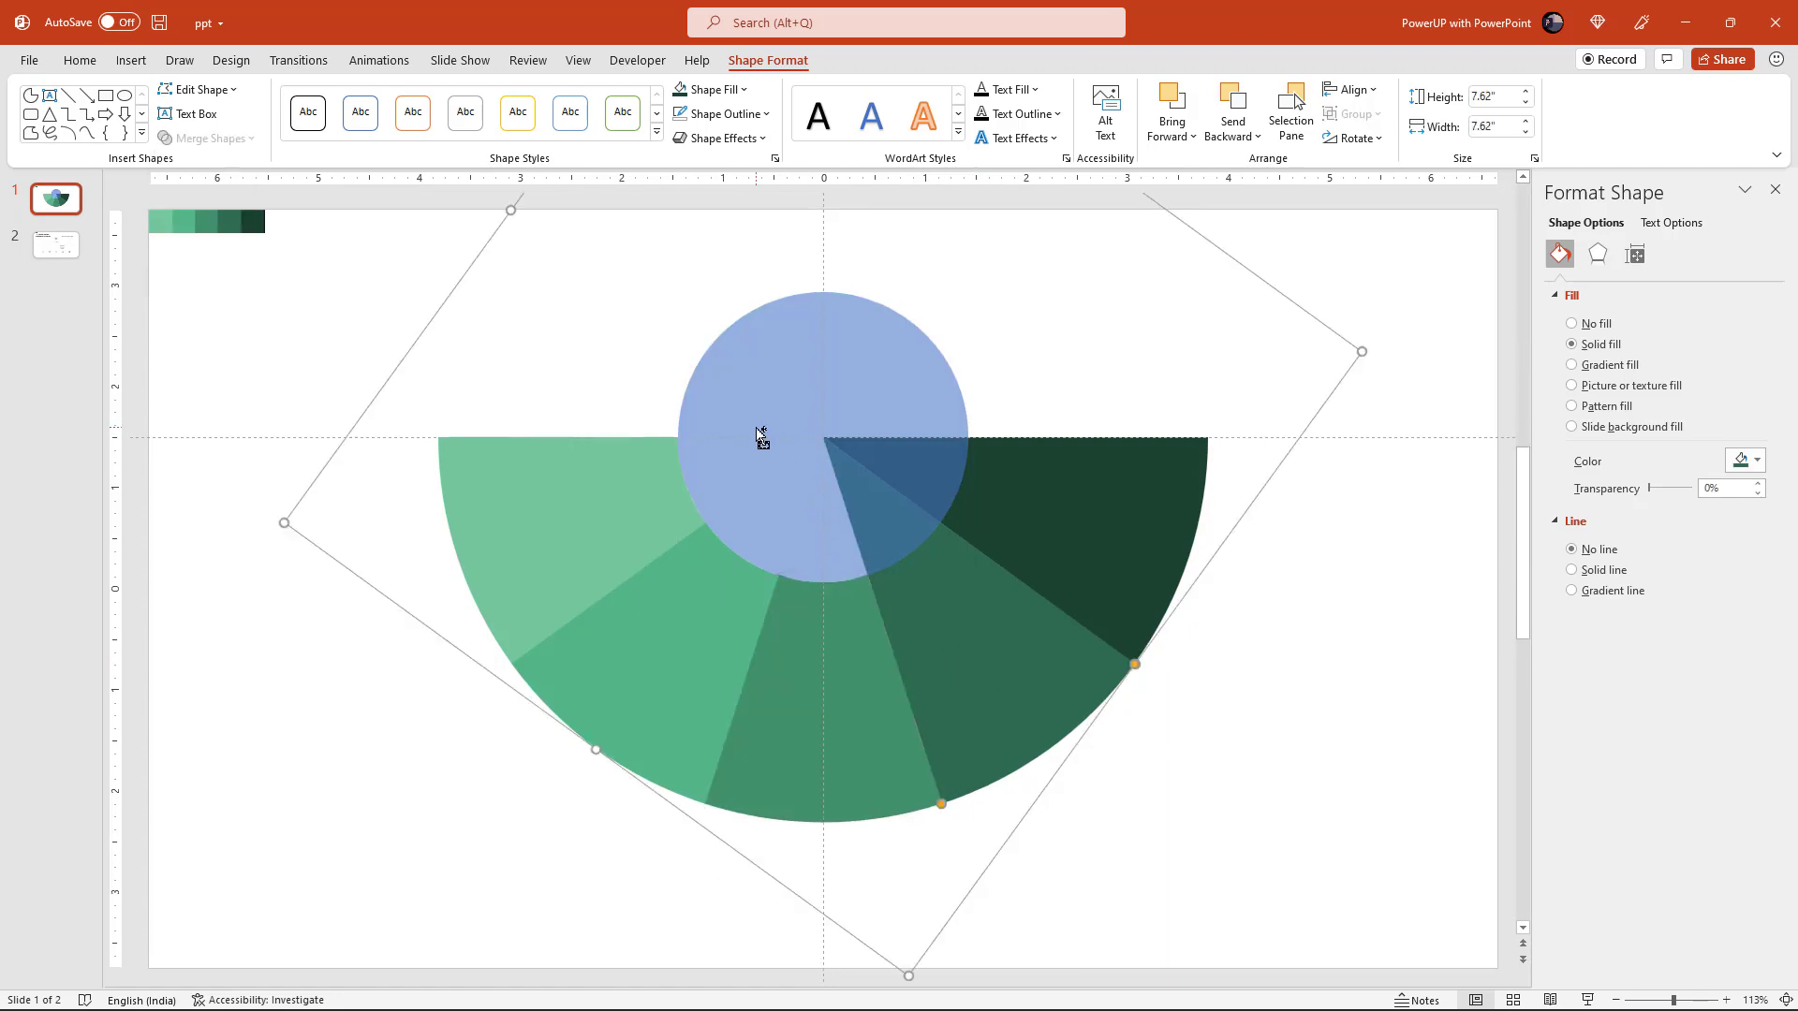
{"action": "left_click", "coordinate": [759, 437], "text": "shift"}
{"action": "left_click", "coordinate": [247, 137]}
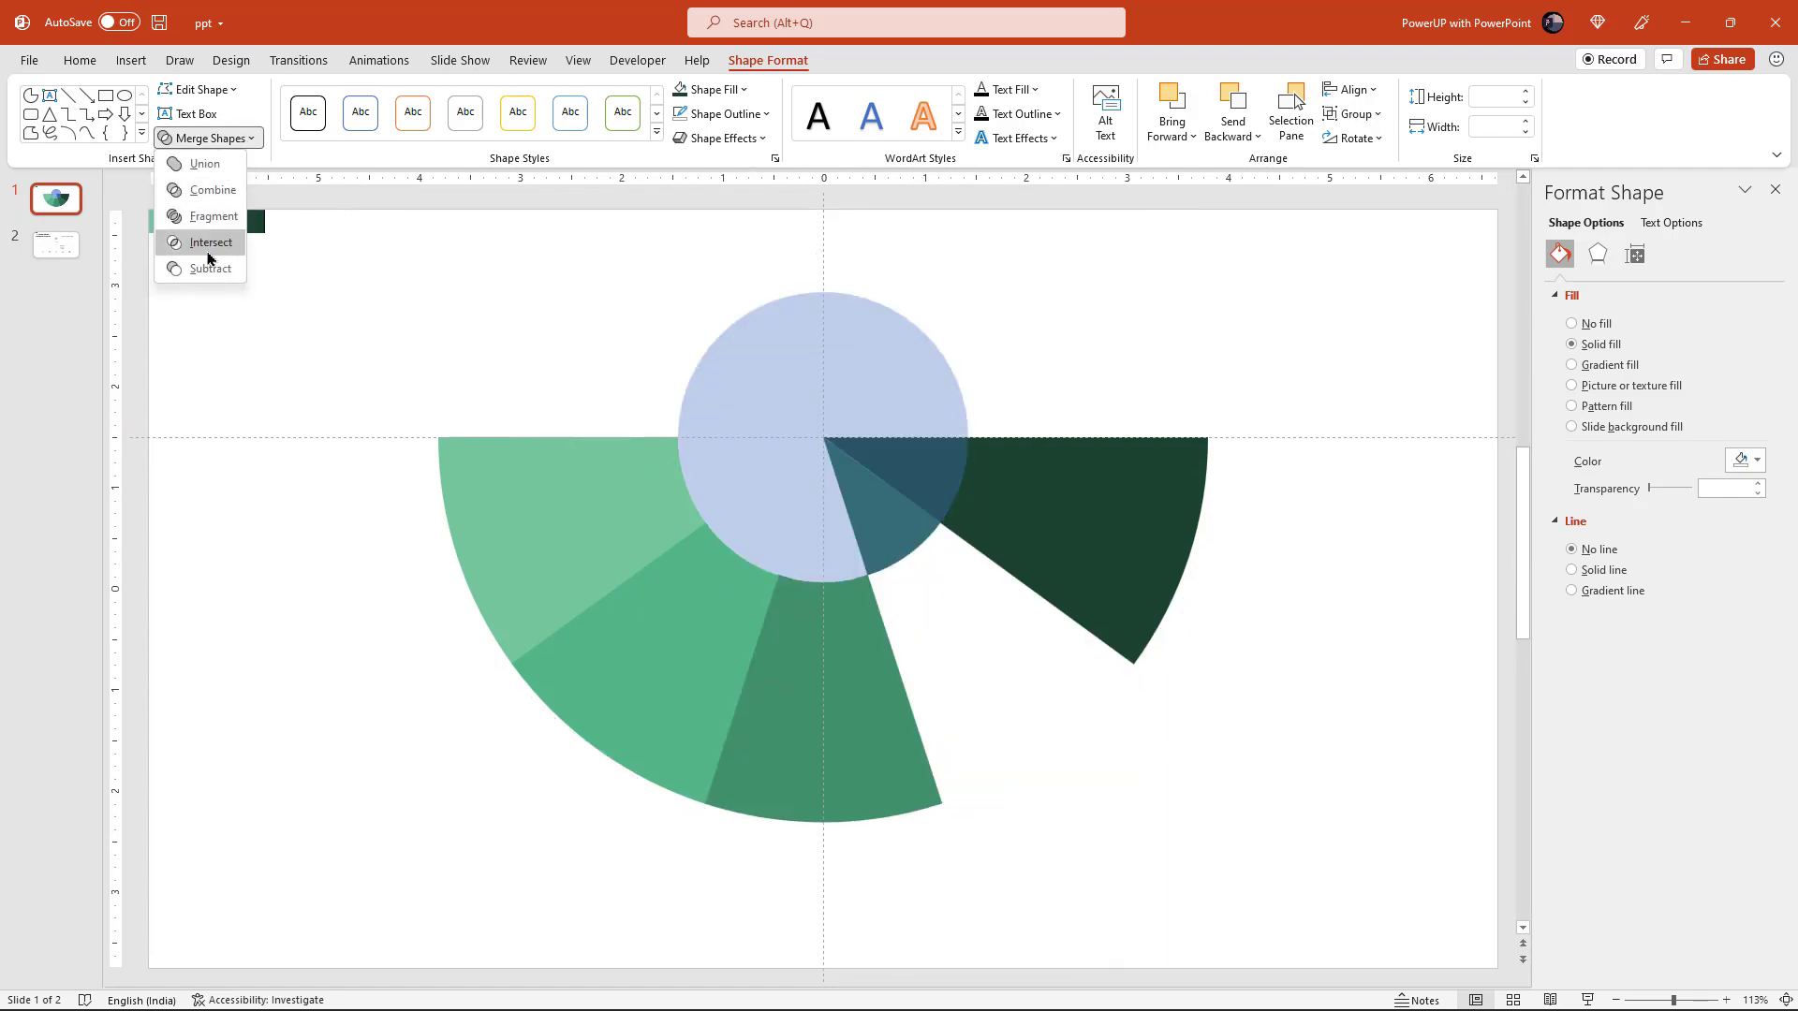
{"action": "left_click", "coordinate": [213, 242]}
{"action": "left_click", "coordinate": [1141, 526]}
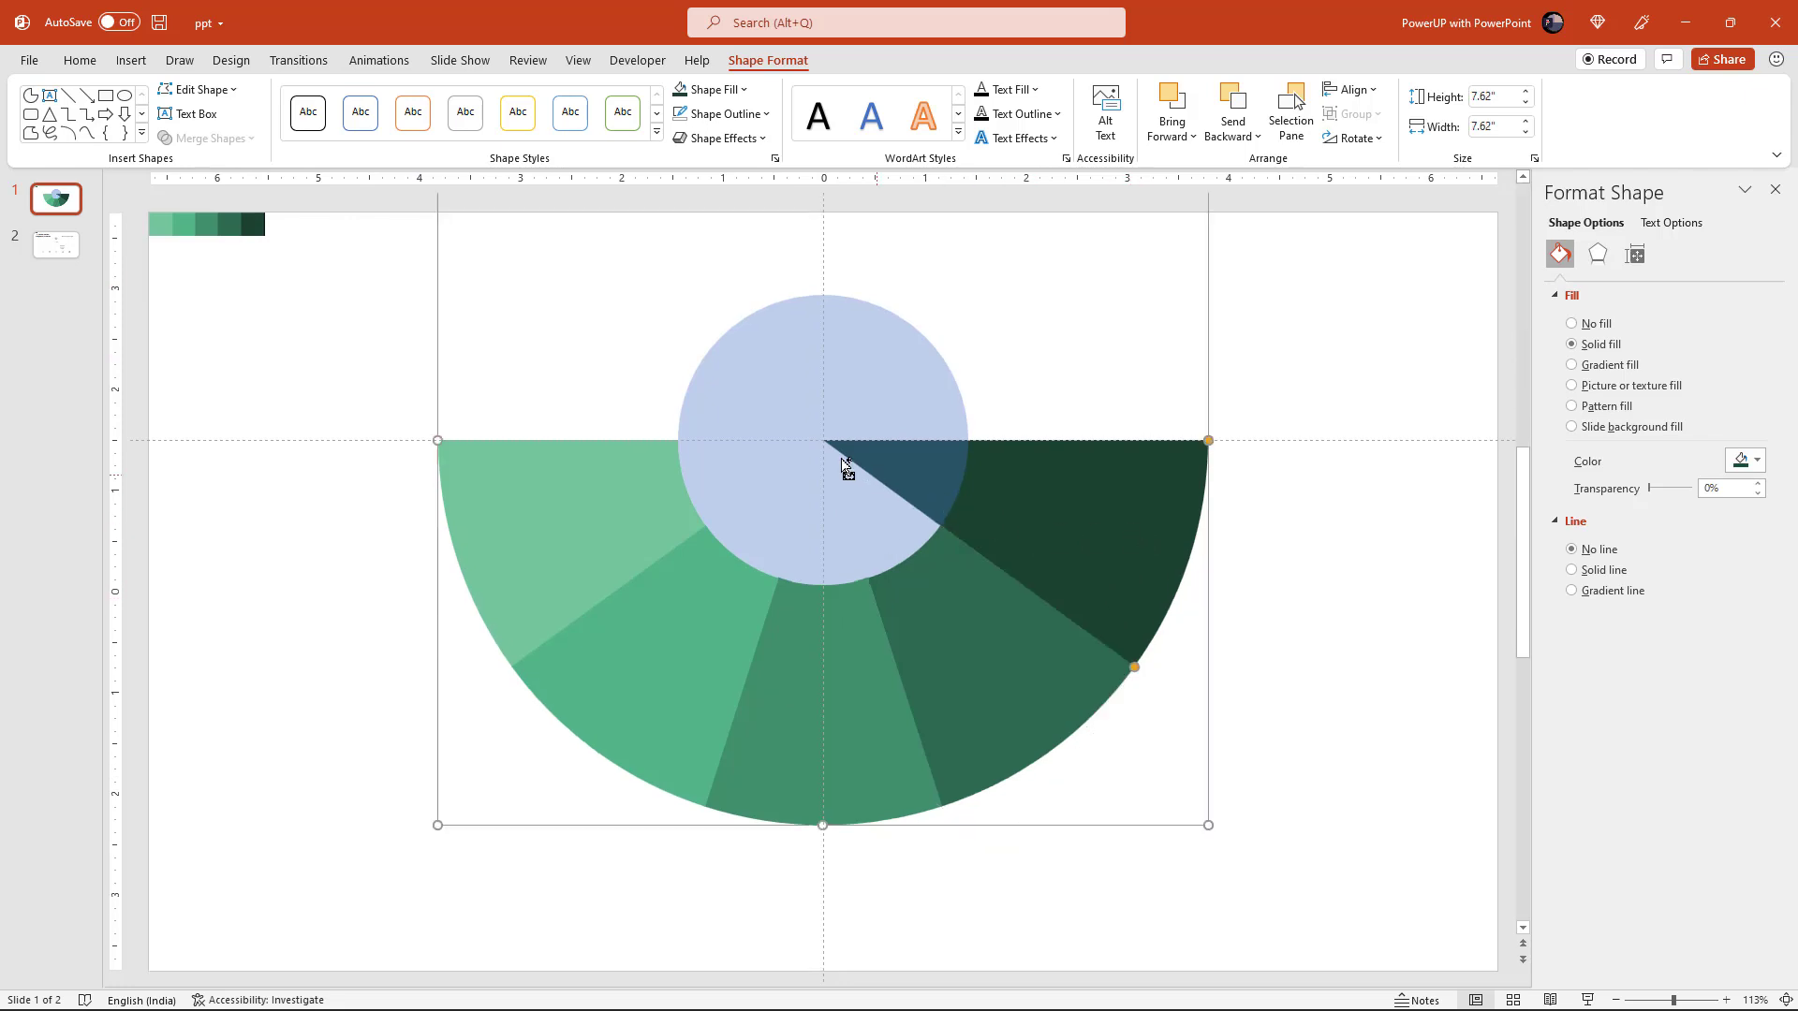
{"action": "left_click", "coordinate": [766, 429], "text": "shift"}
{"action": "left_click", "coordinate": [214, 138]}
{"action": "left_click", "coordinate": [211, 267]}
{"action": "left_click", "coordinate": [260, 379]}
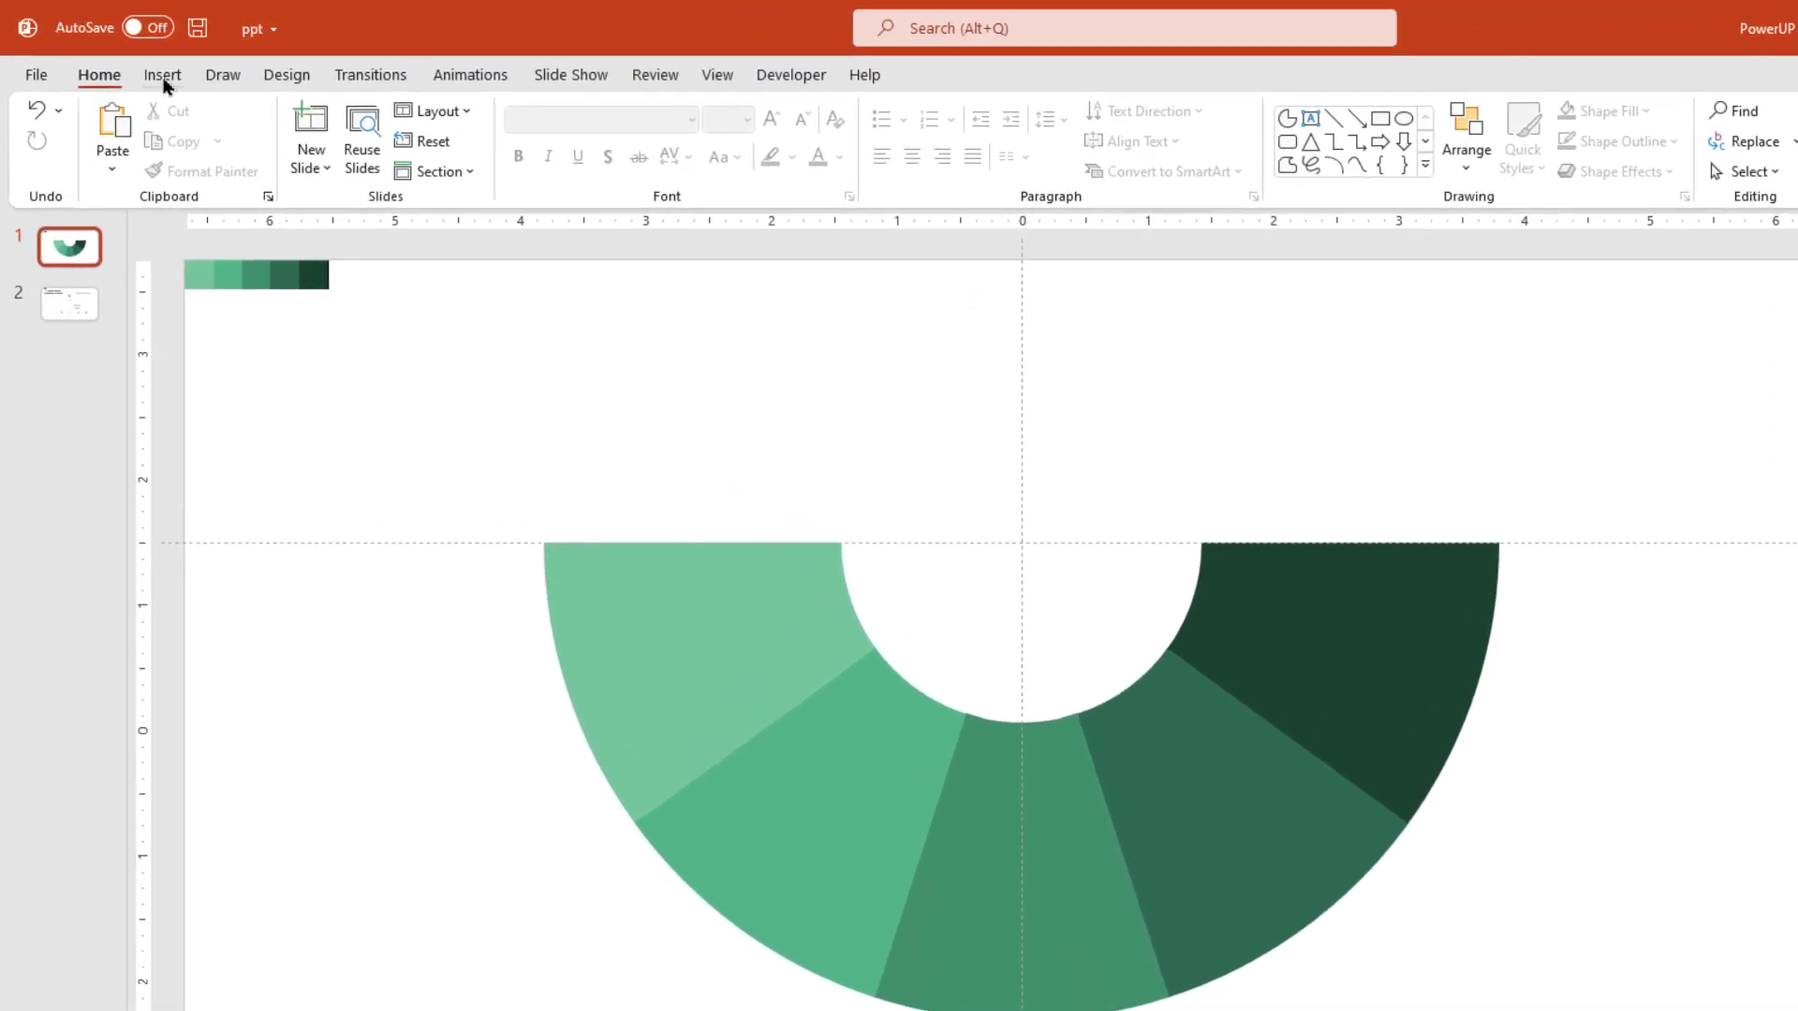
- Draw a smaller oval circle centred in the ring's hole
{"action": "left_click", "coordinate": [131, 59]}
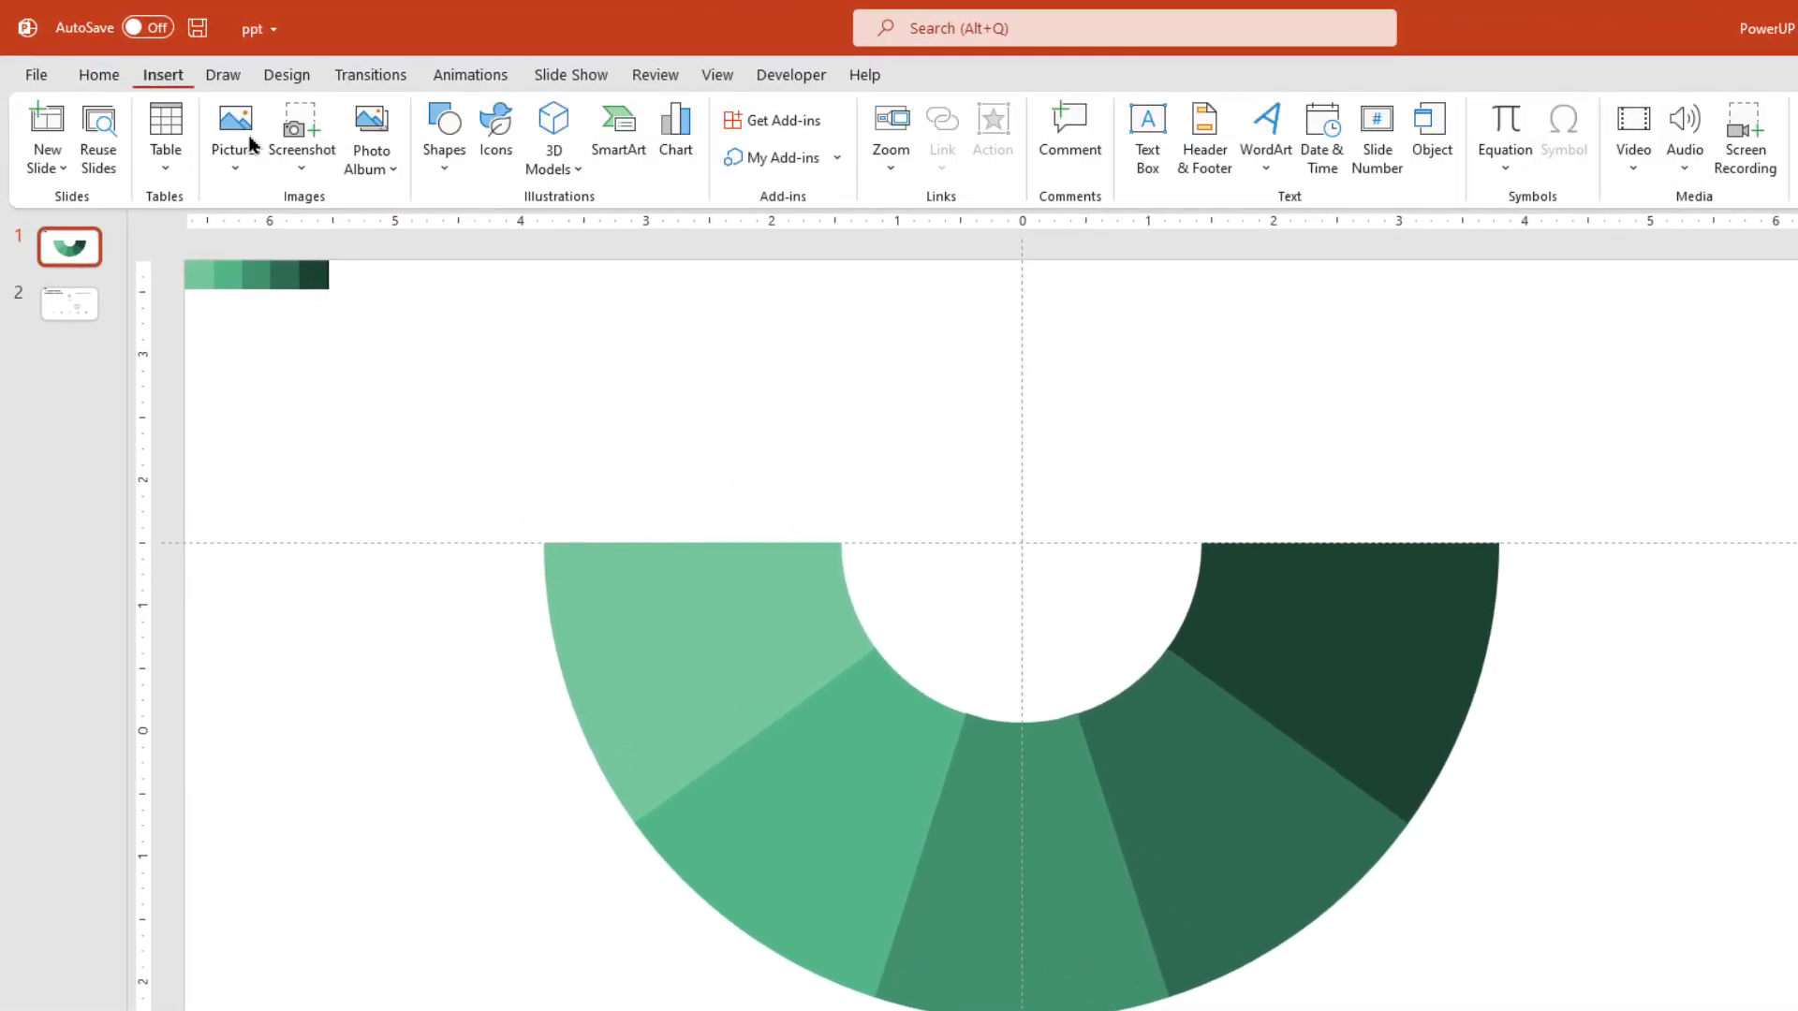
{"action": "left_click", "coordinate": [444, 172]}
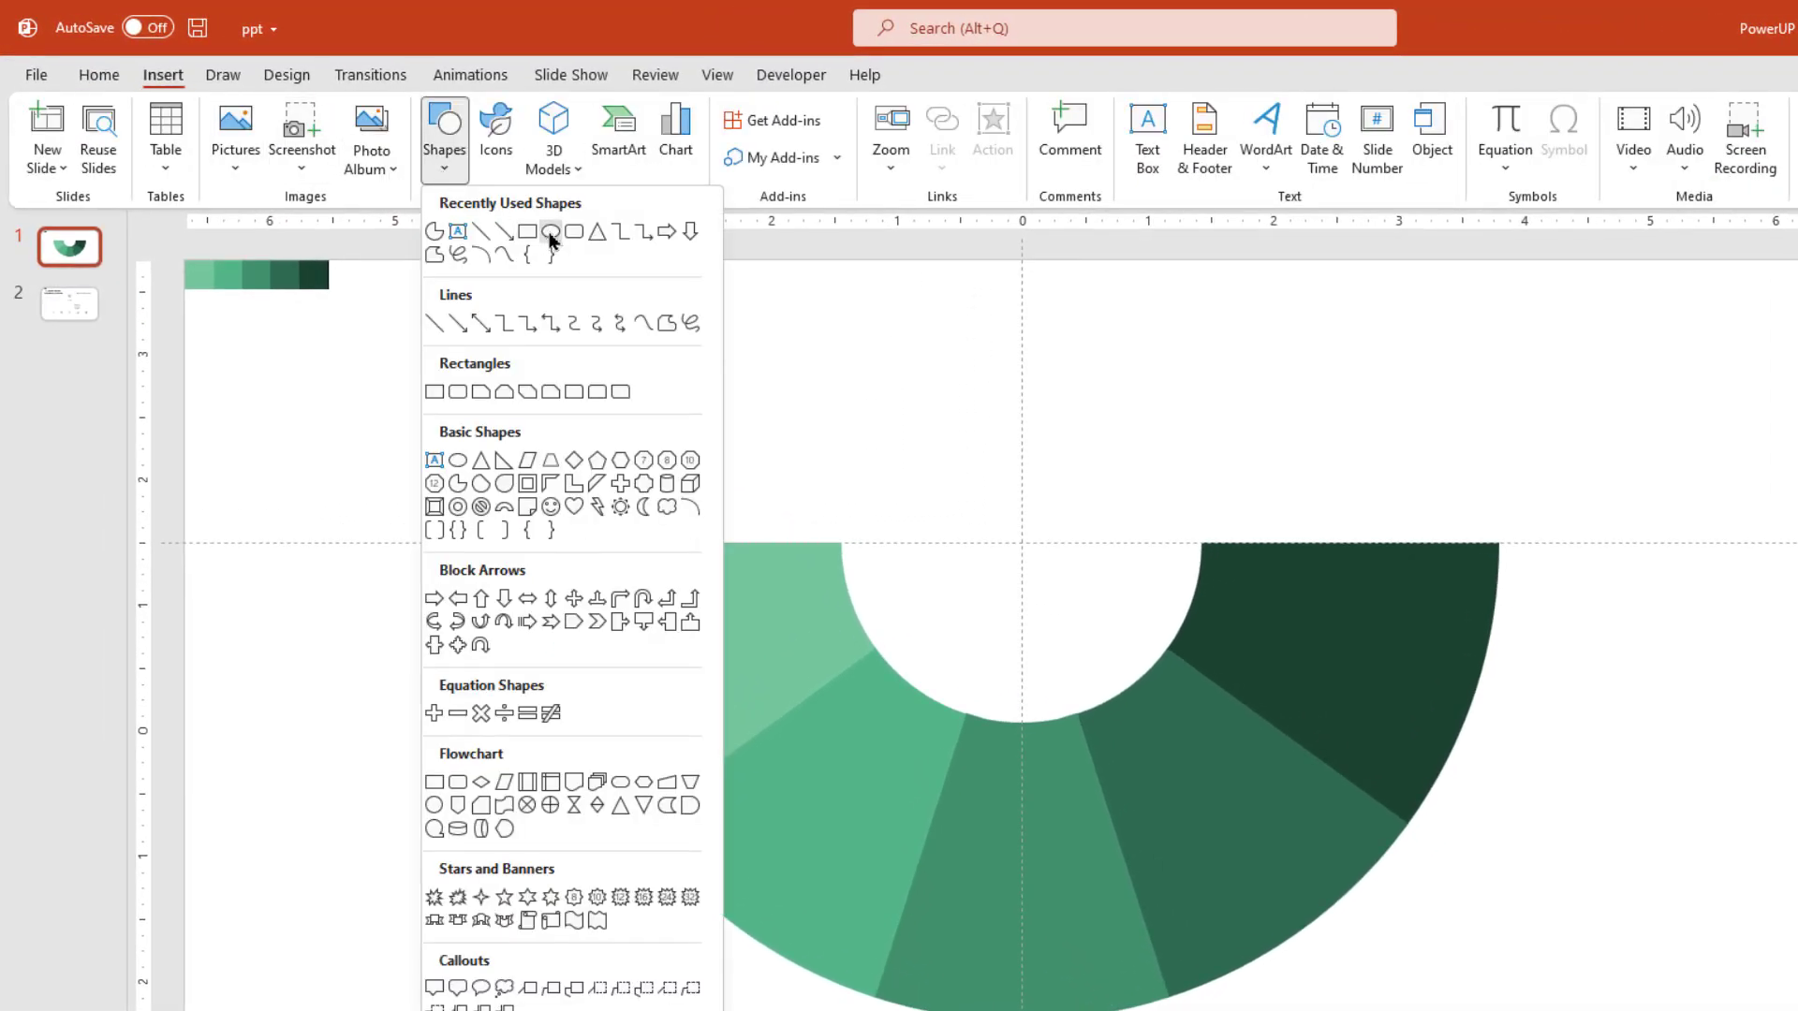
{"action": "left_click", "coordinate": [552, 232]}
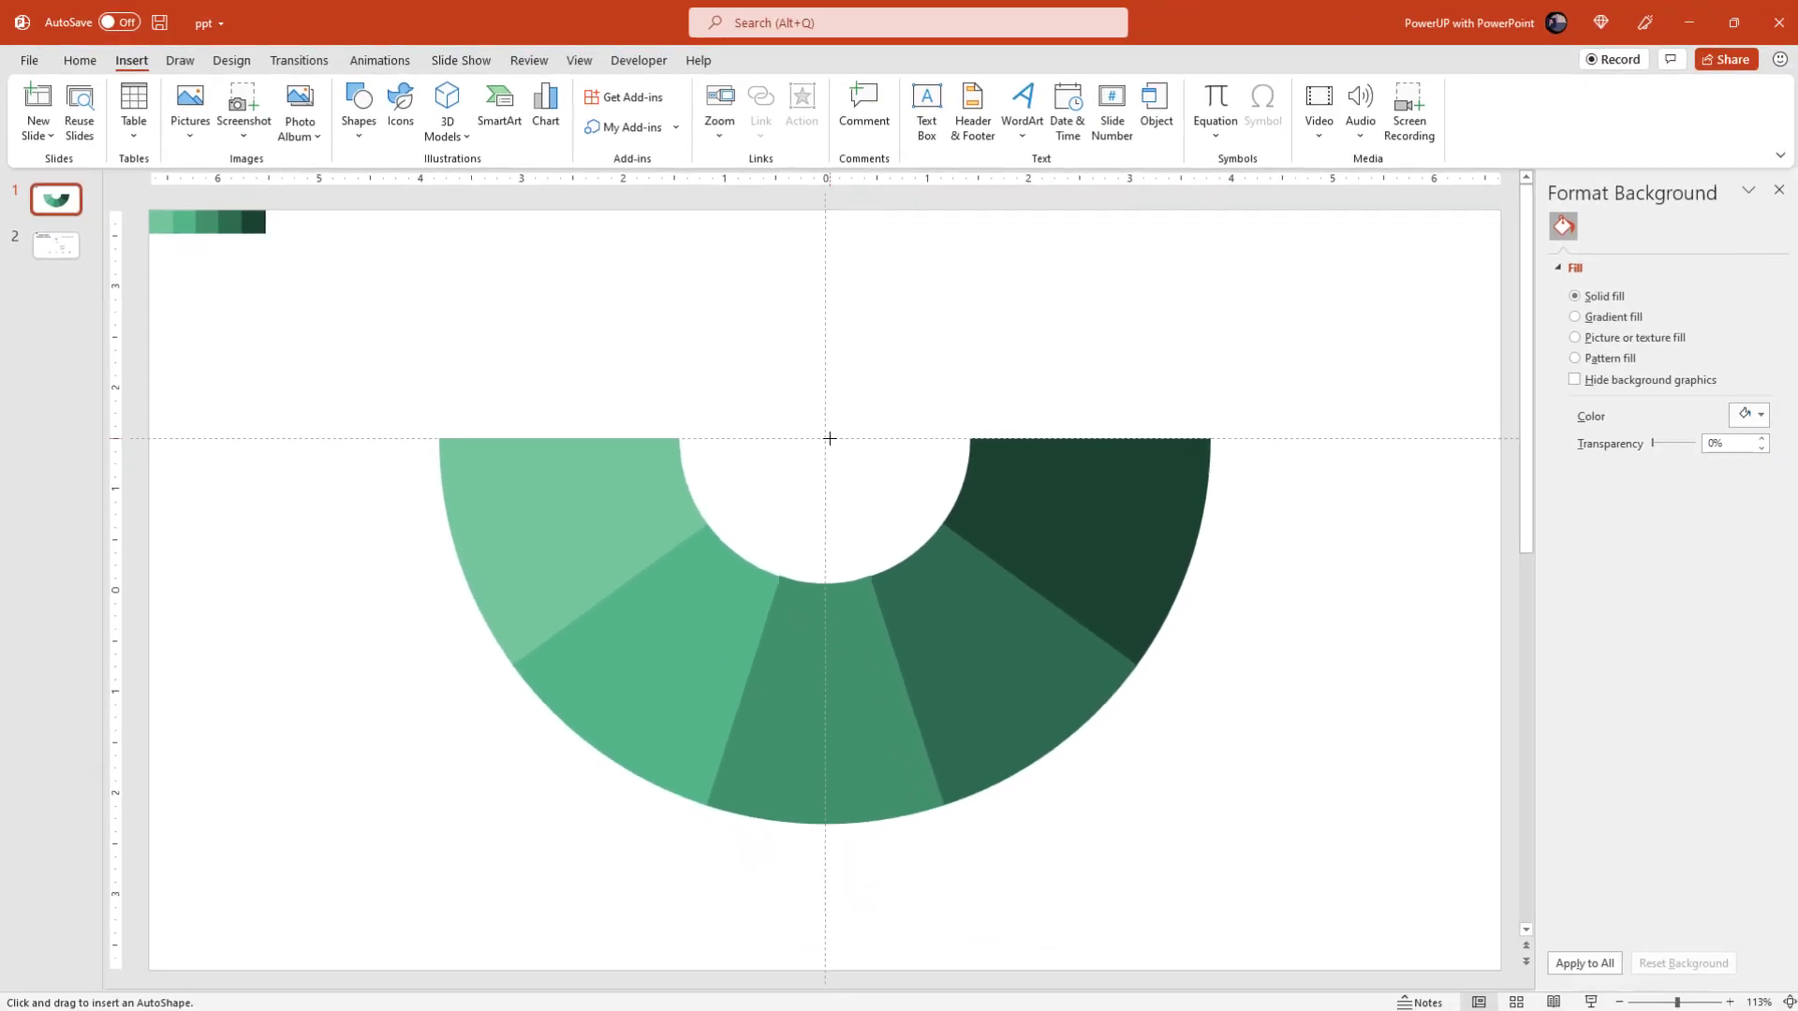
{"action": "left_click_drag", "start_coordinate": [823, 436], "coordinate": [931, 507]}
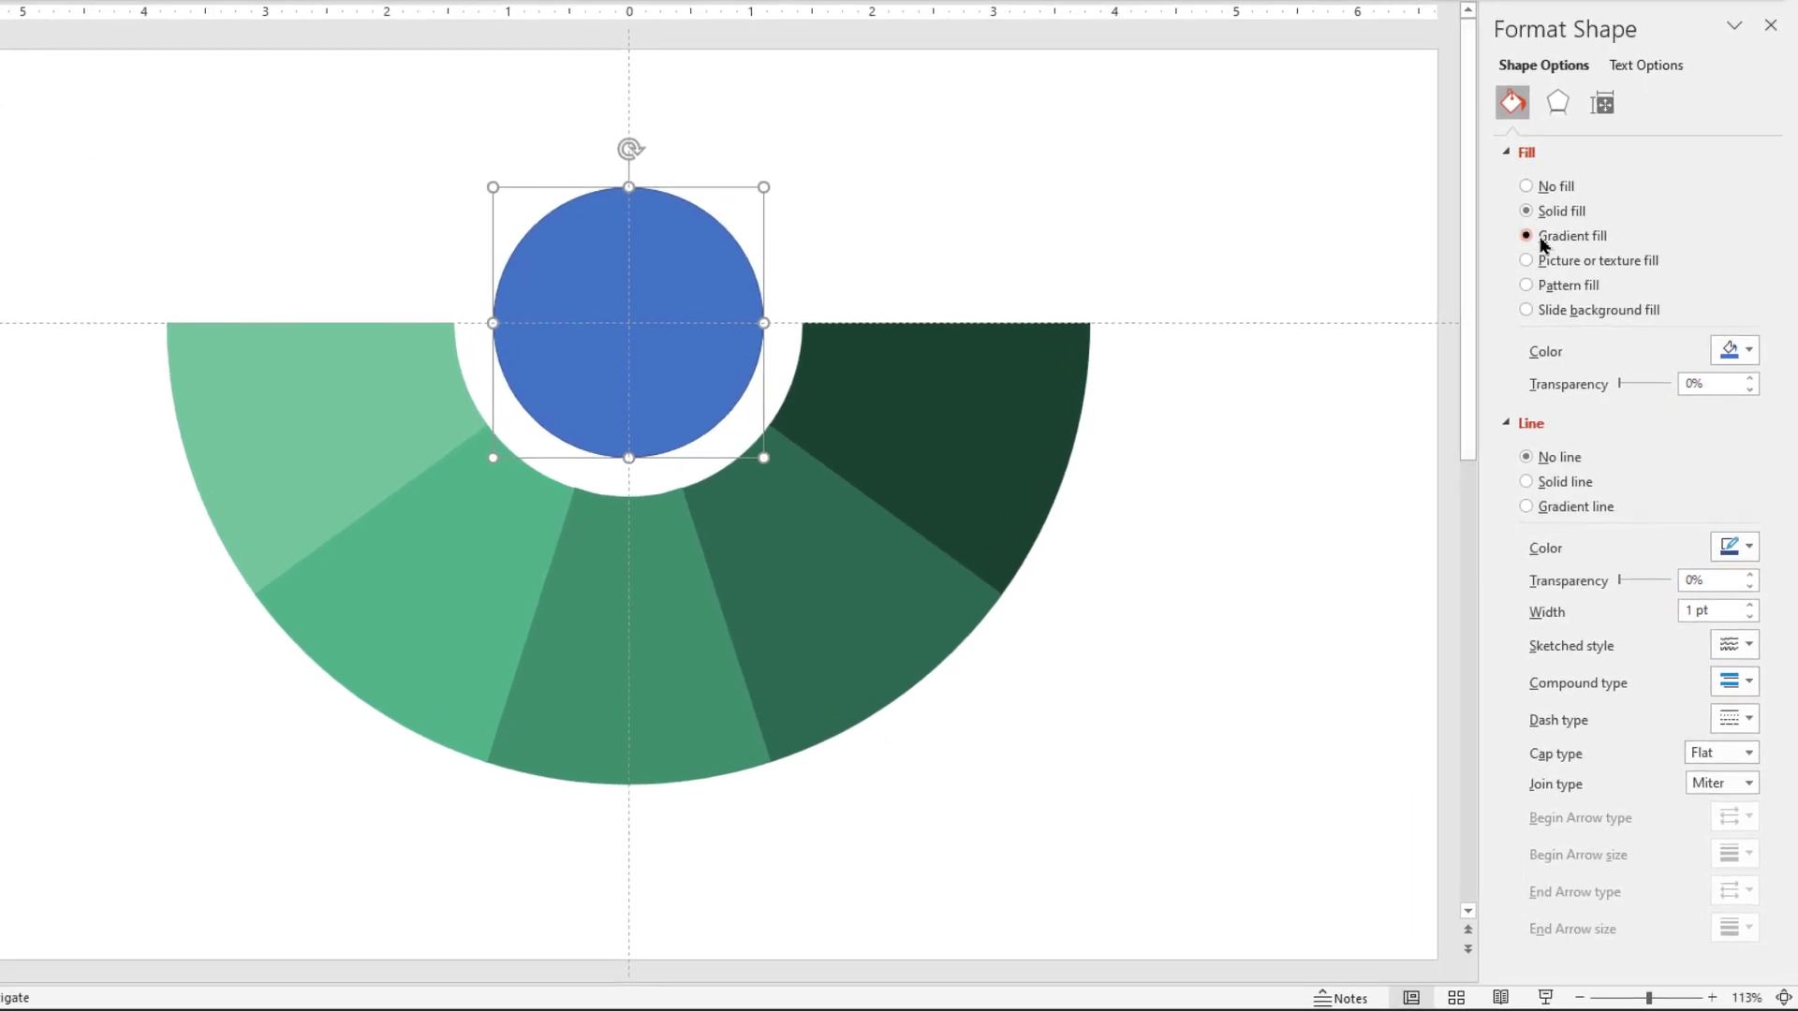
- Fill the centre circle with a two-stop white-to-light-grey gradient running diagonally at 45°
{"action": "left_click", "coordinate": [1528, 237]}
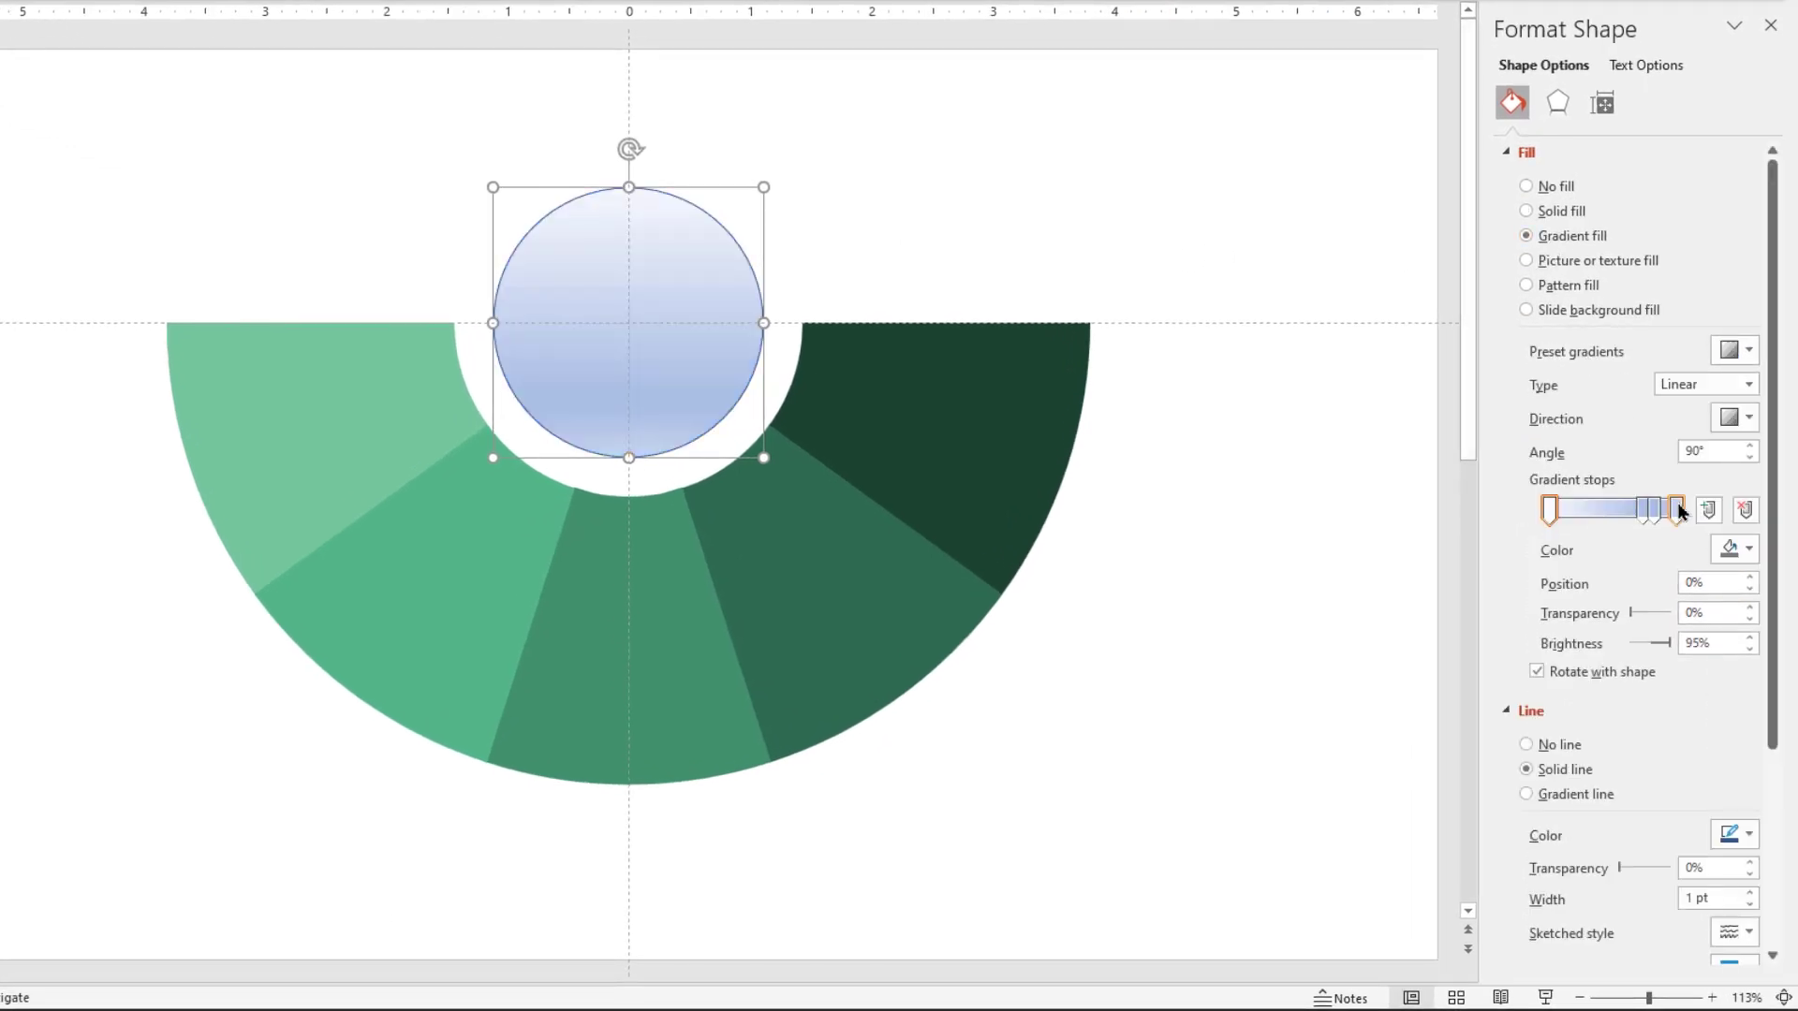
{"action": "left_click", "coordinate": [1746, 510]}
{"action": "left_click", "coordinate": [1749, 550]}
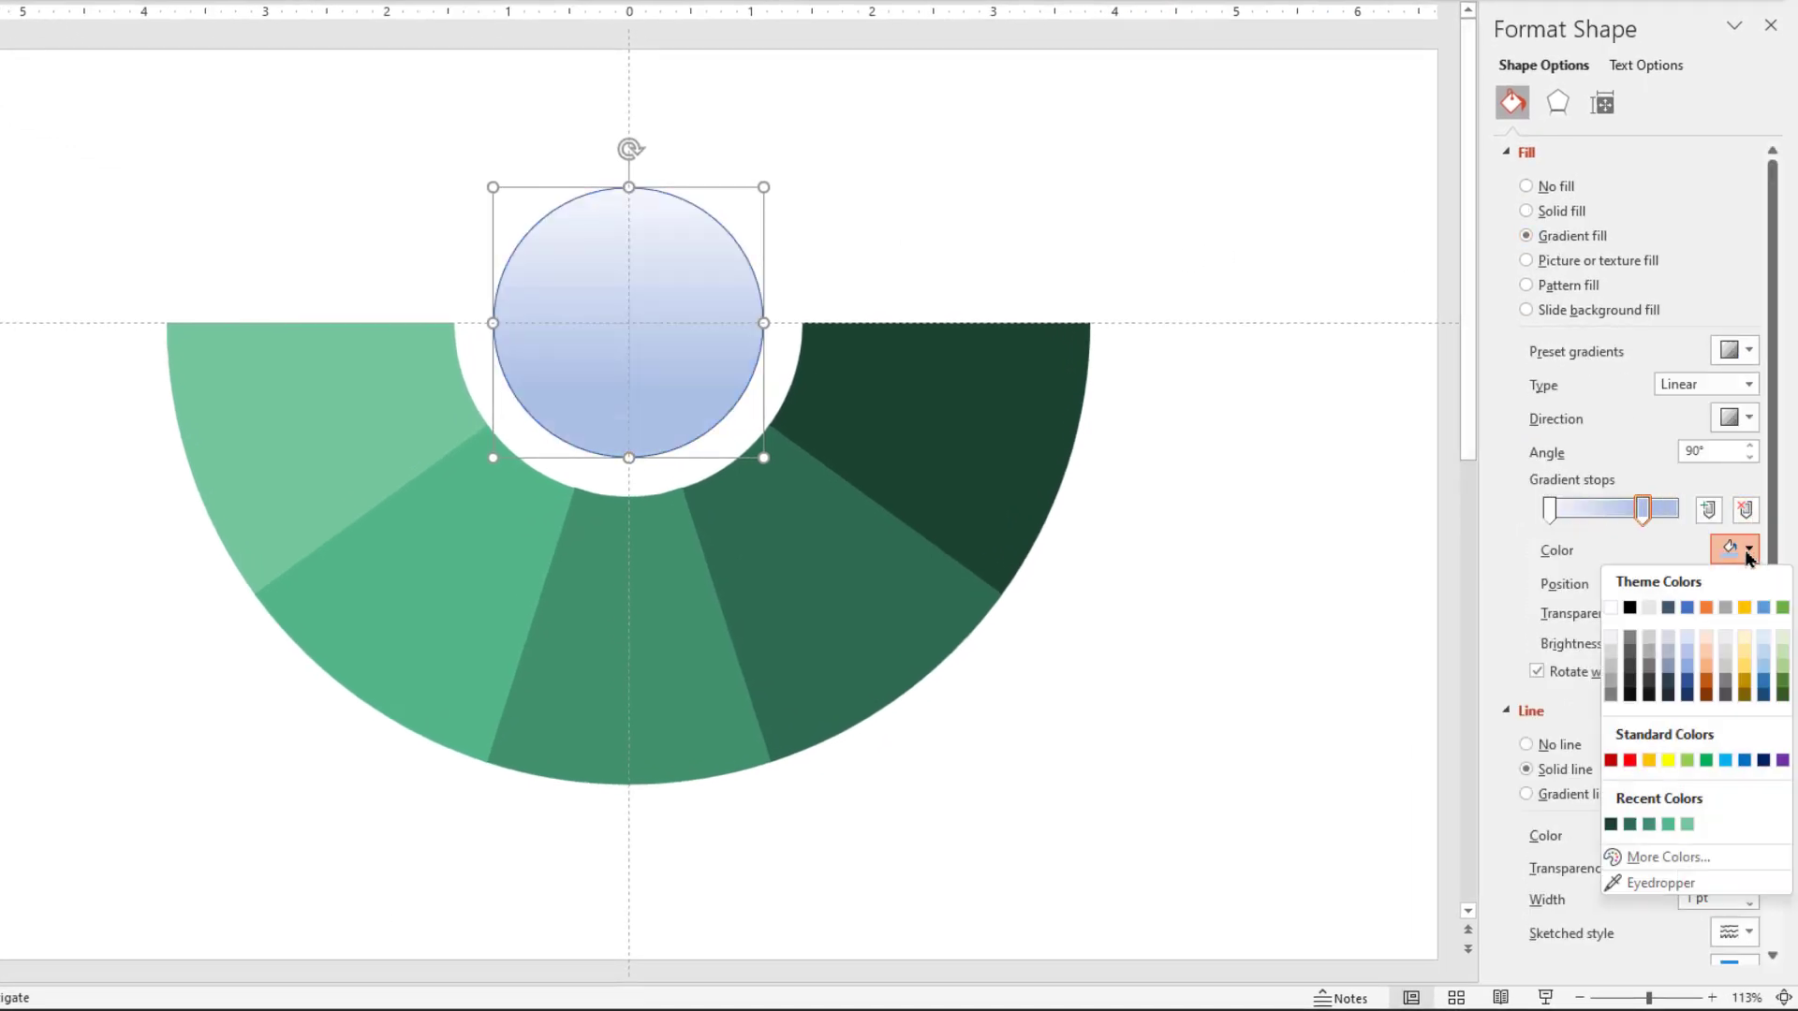
{"action": "left_click", "coordinate": [1609, 655]}
{"action": "left_click", "coordinate": [1549, 510]}
{"action": "left_click", "coordinate": [1749, 552]}
{"action": "left_click", "coordinate": [1611, 610]}
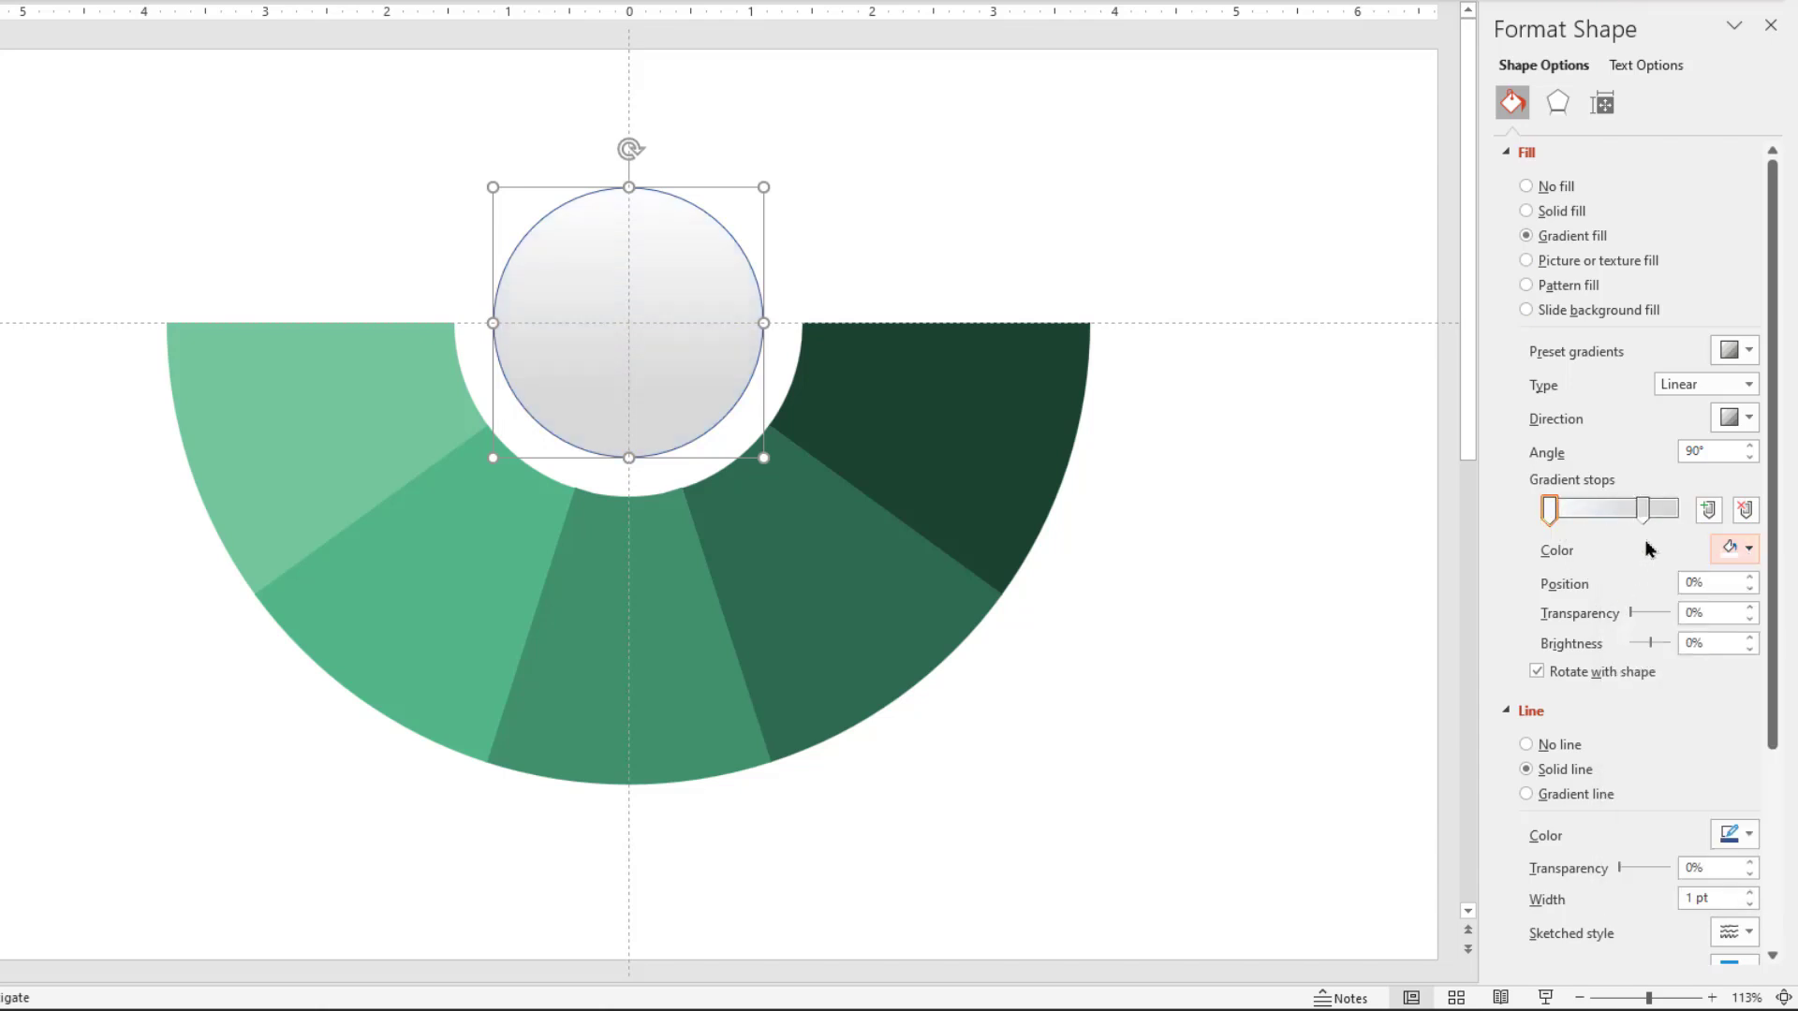
{"action": "left_click_drag", "start_coordinate": [1643, 510], "coordinate": [1686, 514]}
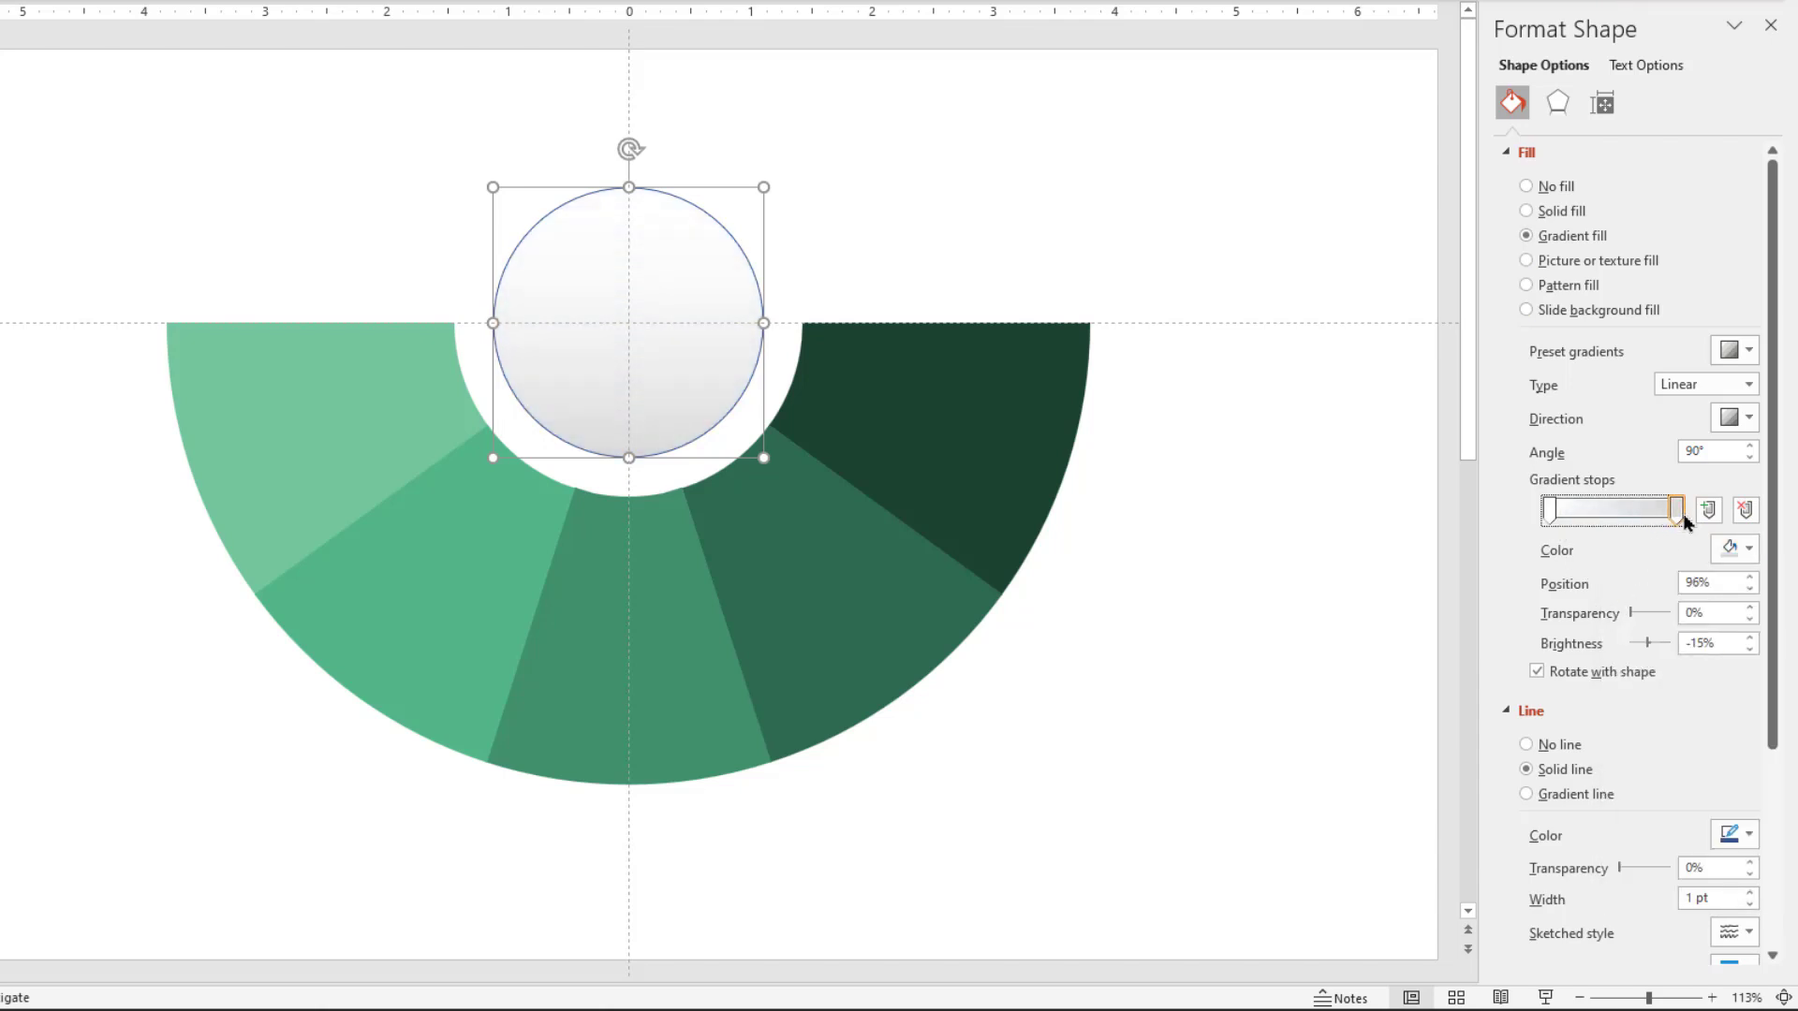
{"action": "left_click", "coordinate": [1747, 419]}
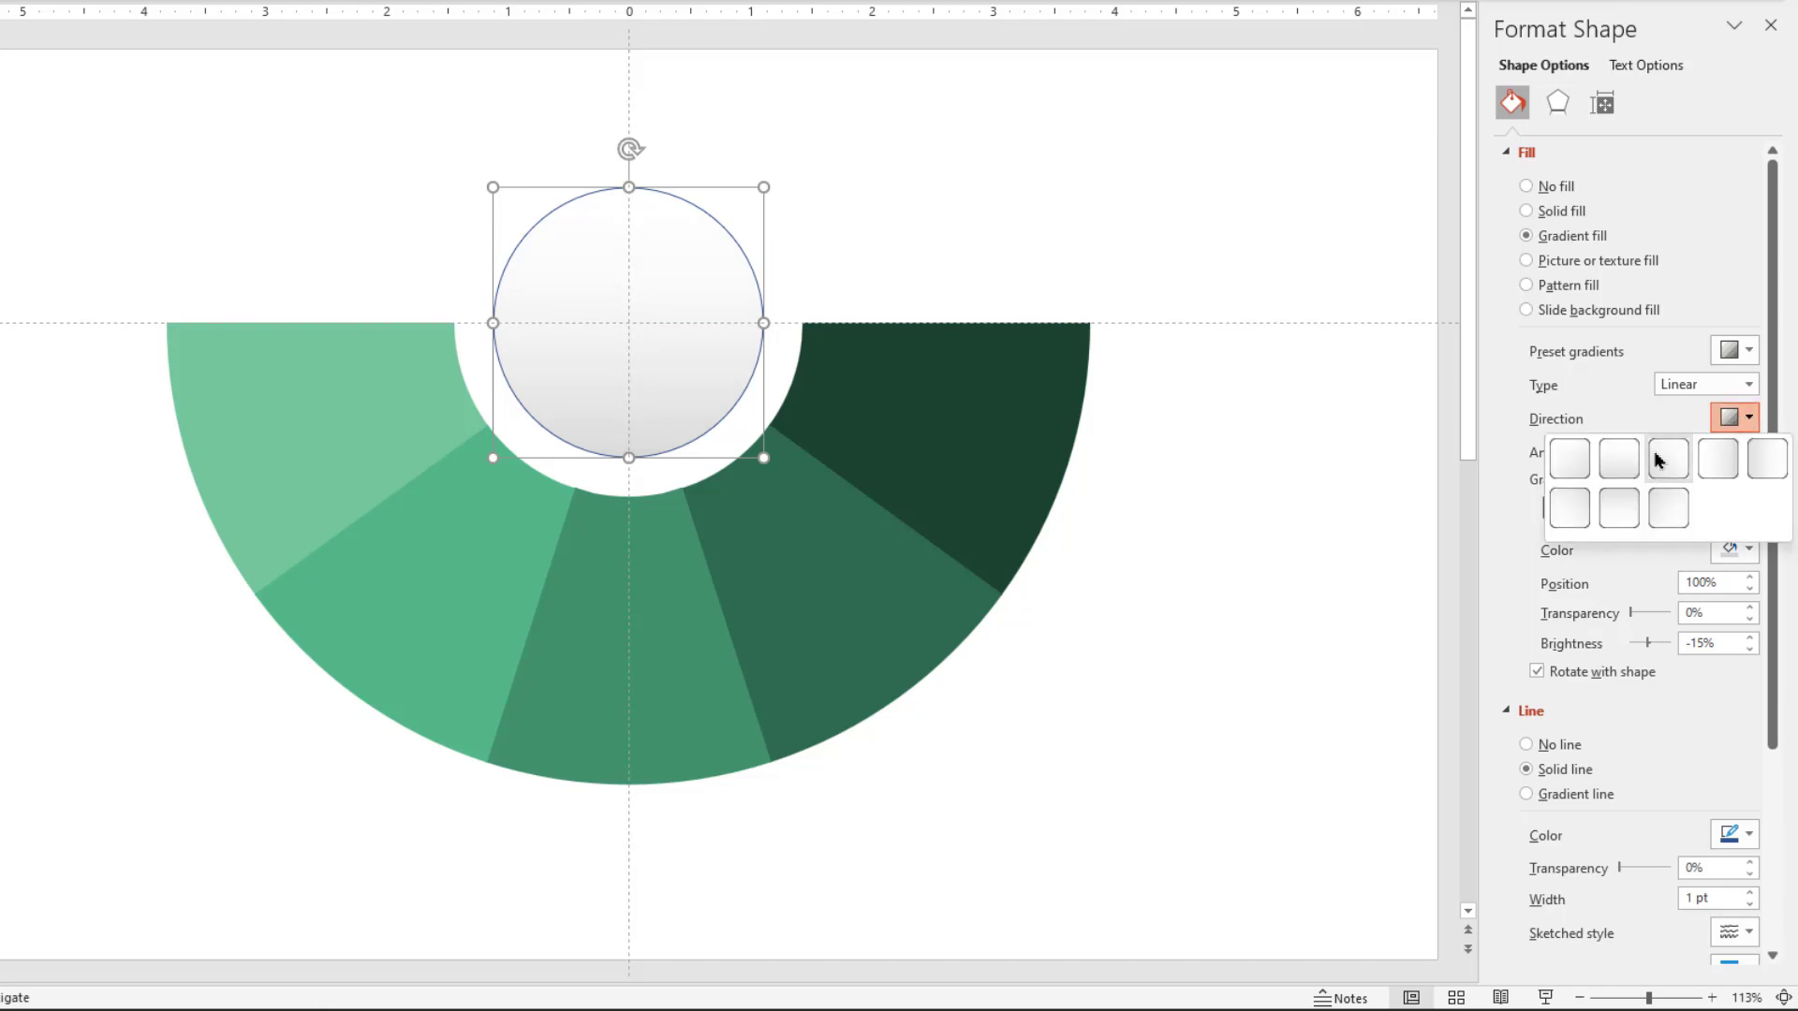
{"action": "left_click", "coordinate": [1569, 461]}
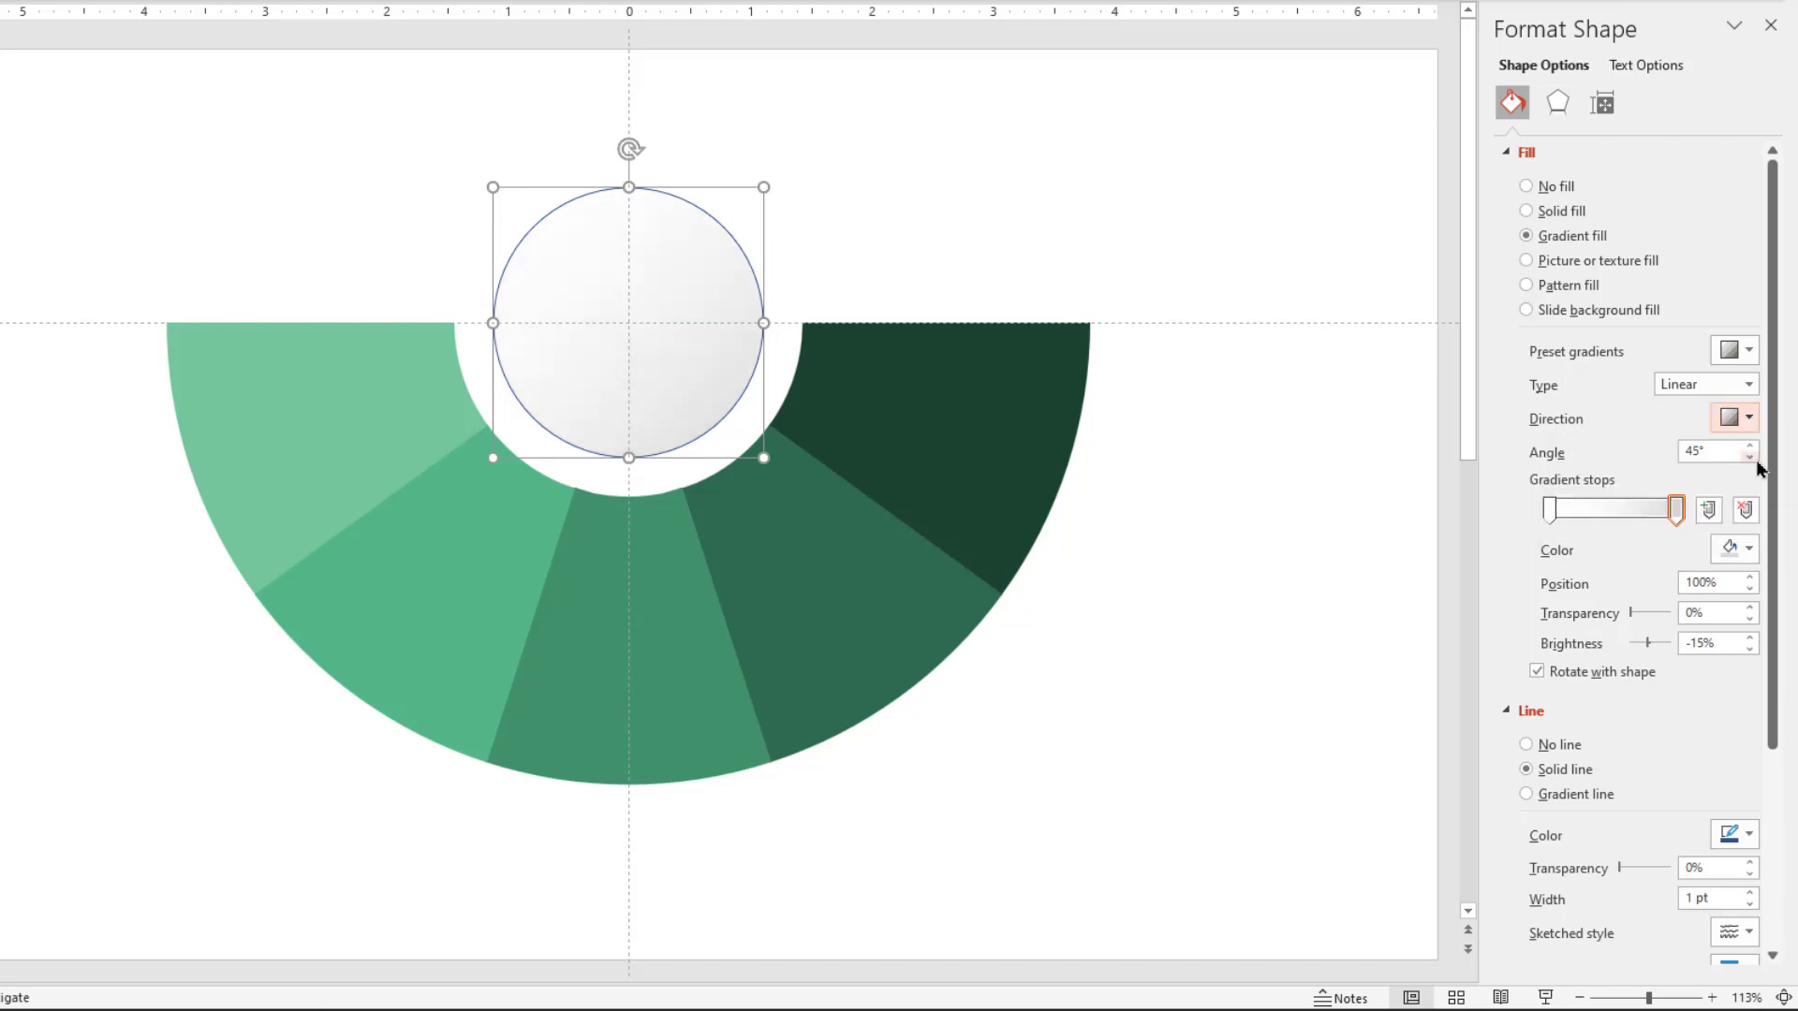
{"action": "left_click_drag", "start_coordinate": [1774, 450], "coordinate": [1777, 671]}
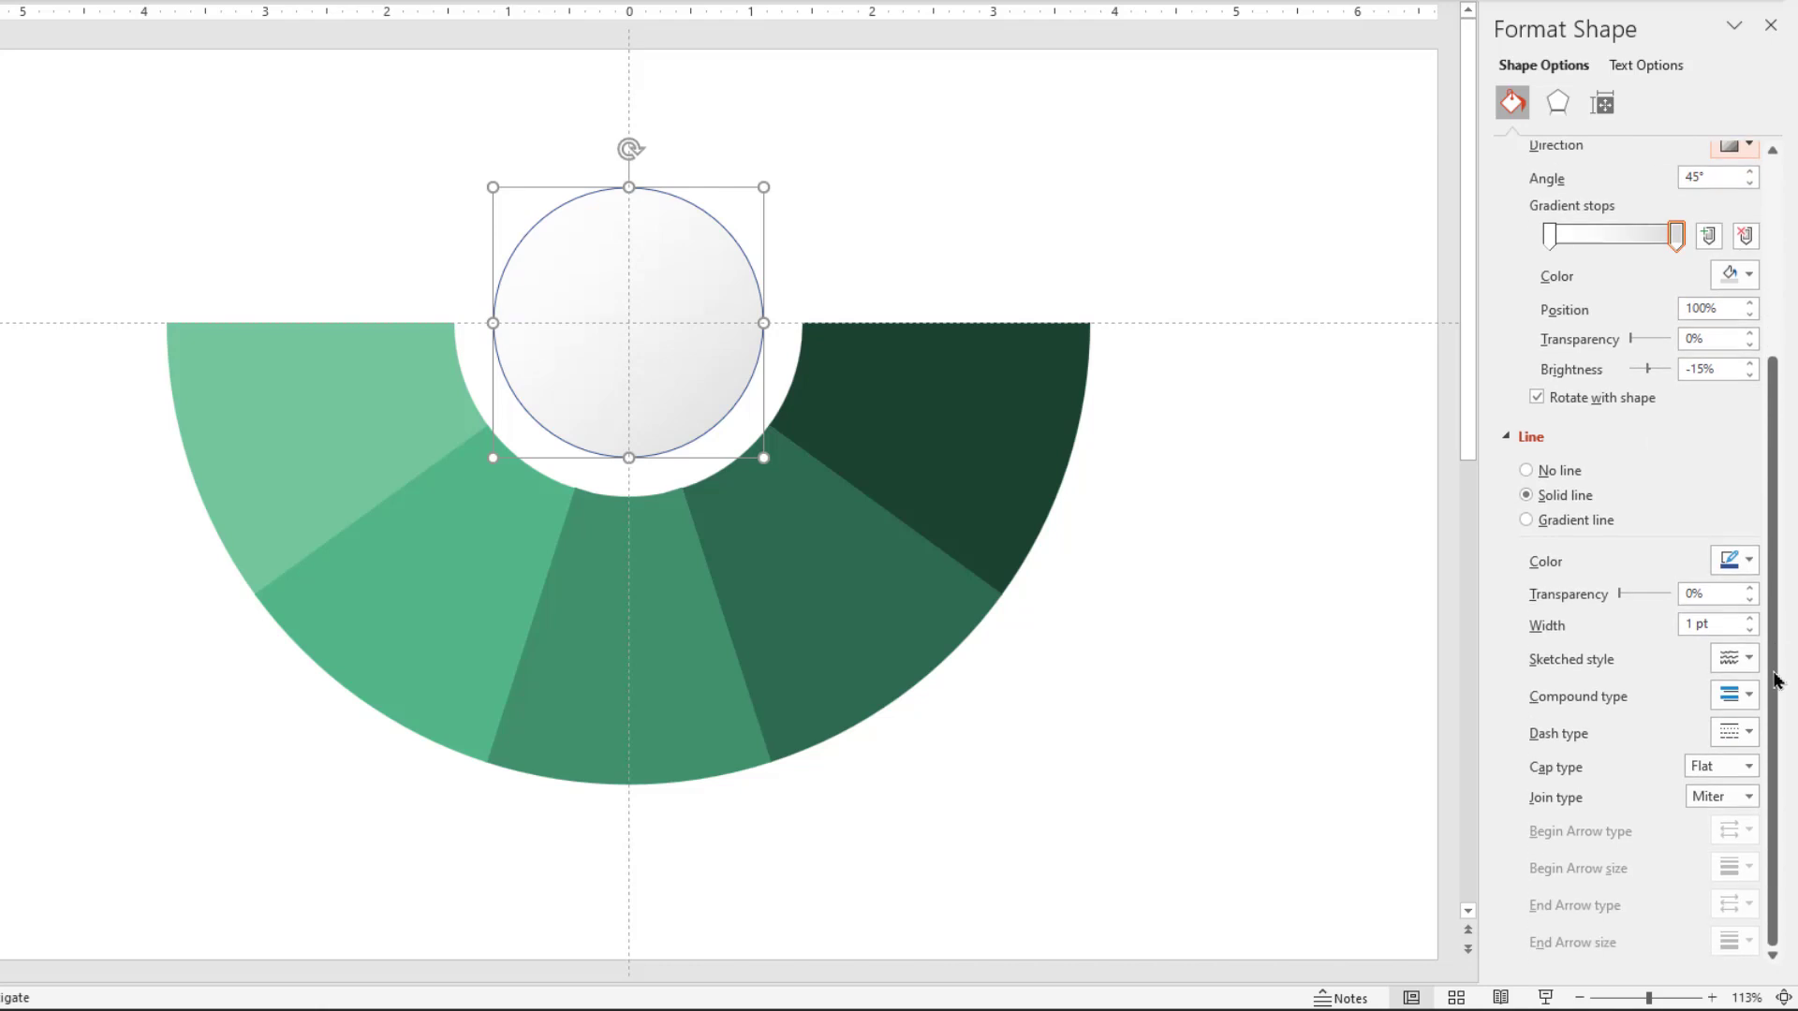
- Give the circle a white-to-grey gradient outline at 225°, 1.75 pt wide
{"action": "left_click", "coordinate": [1526, 520]}
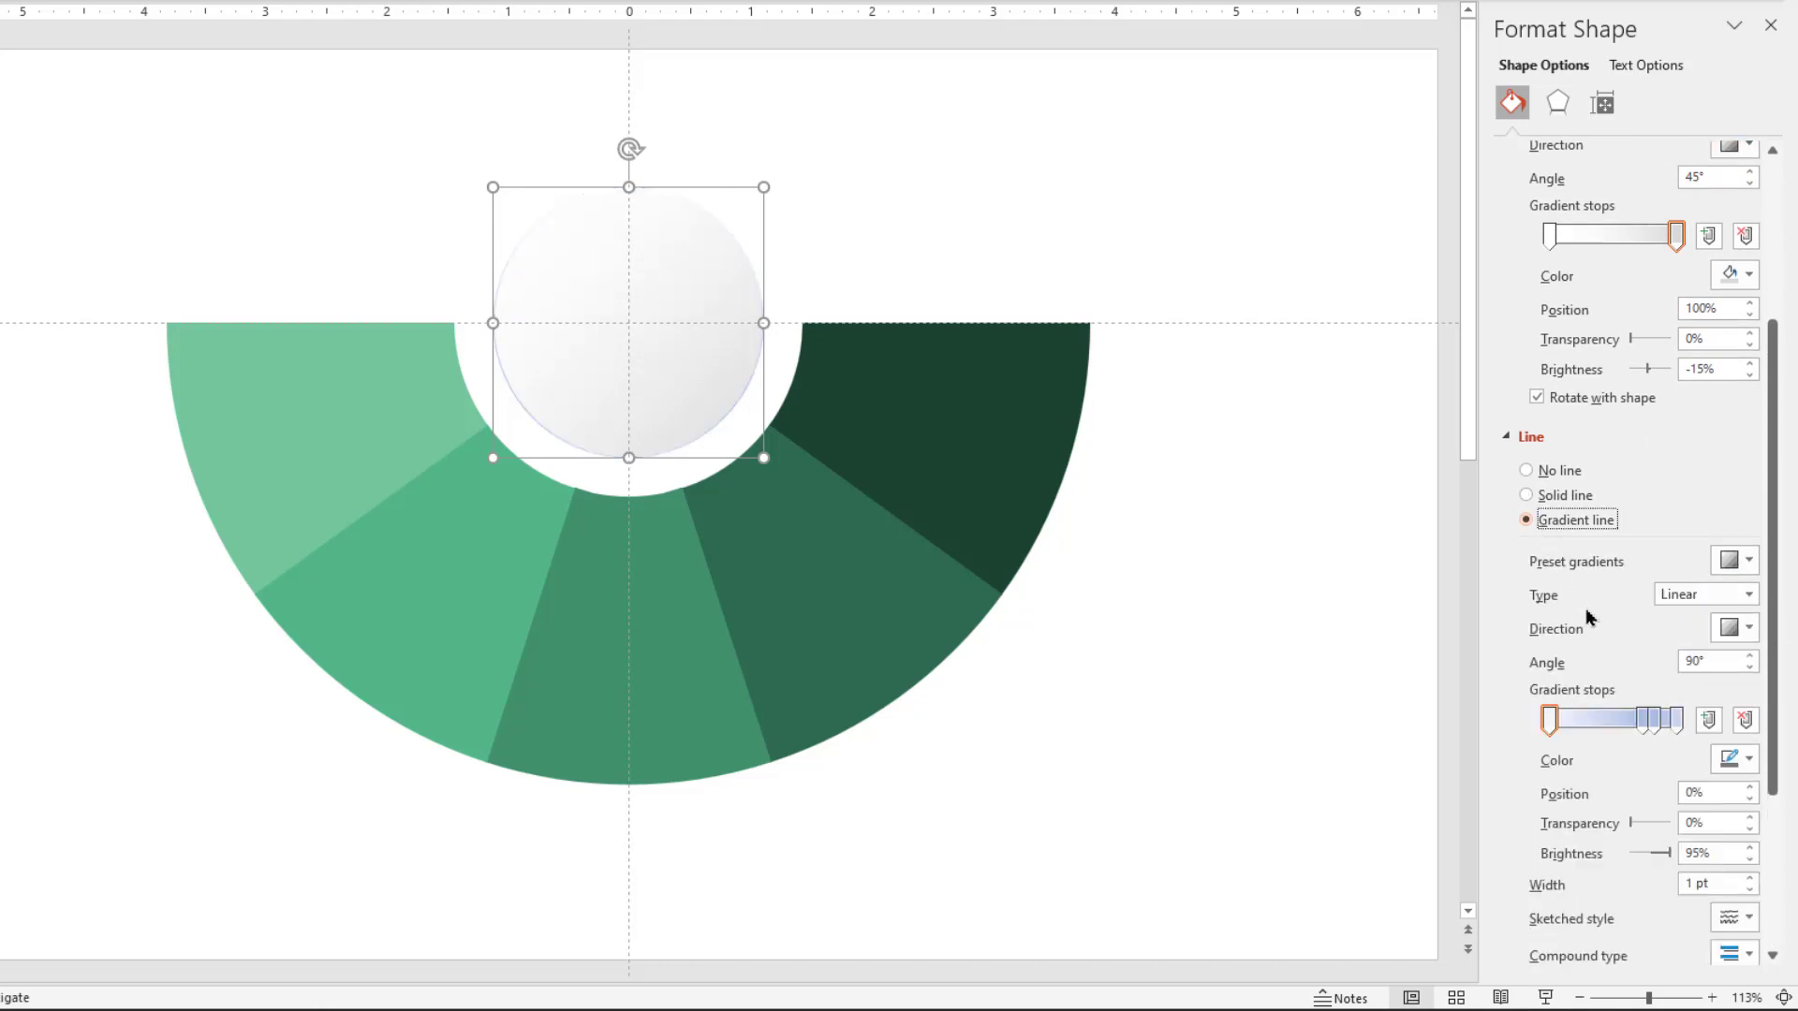
{"action": "left_click", "coordinate": [1677, 721]}
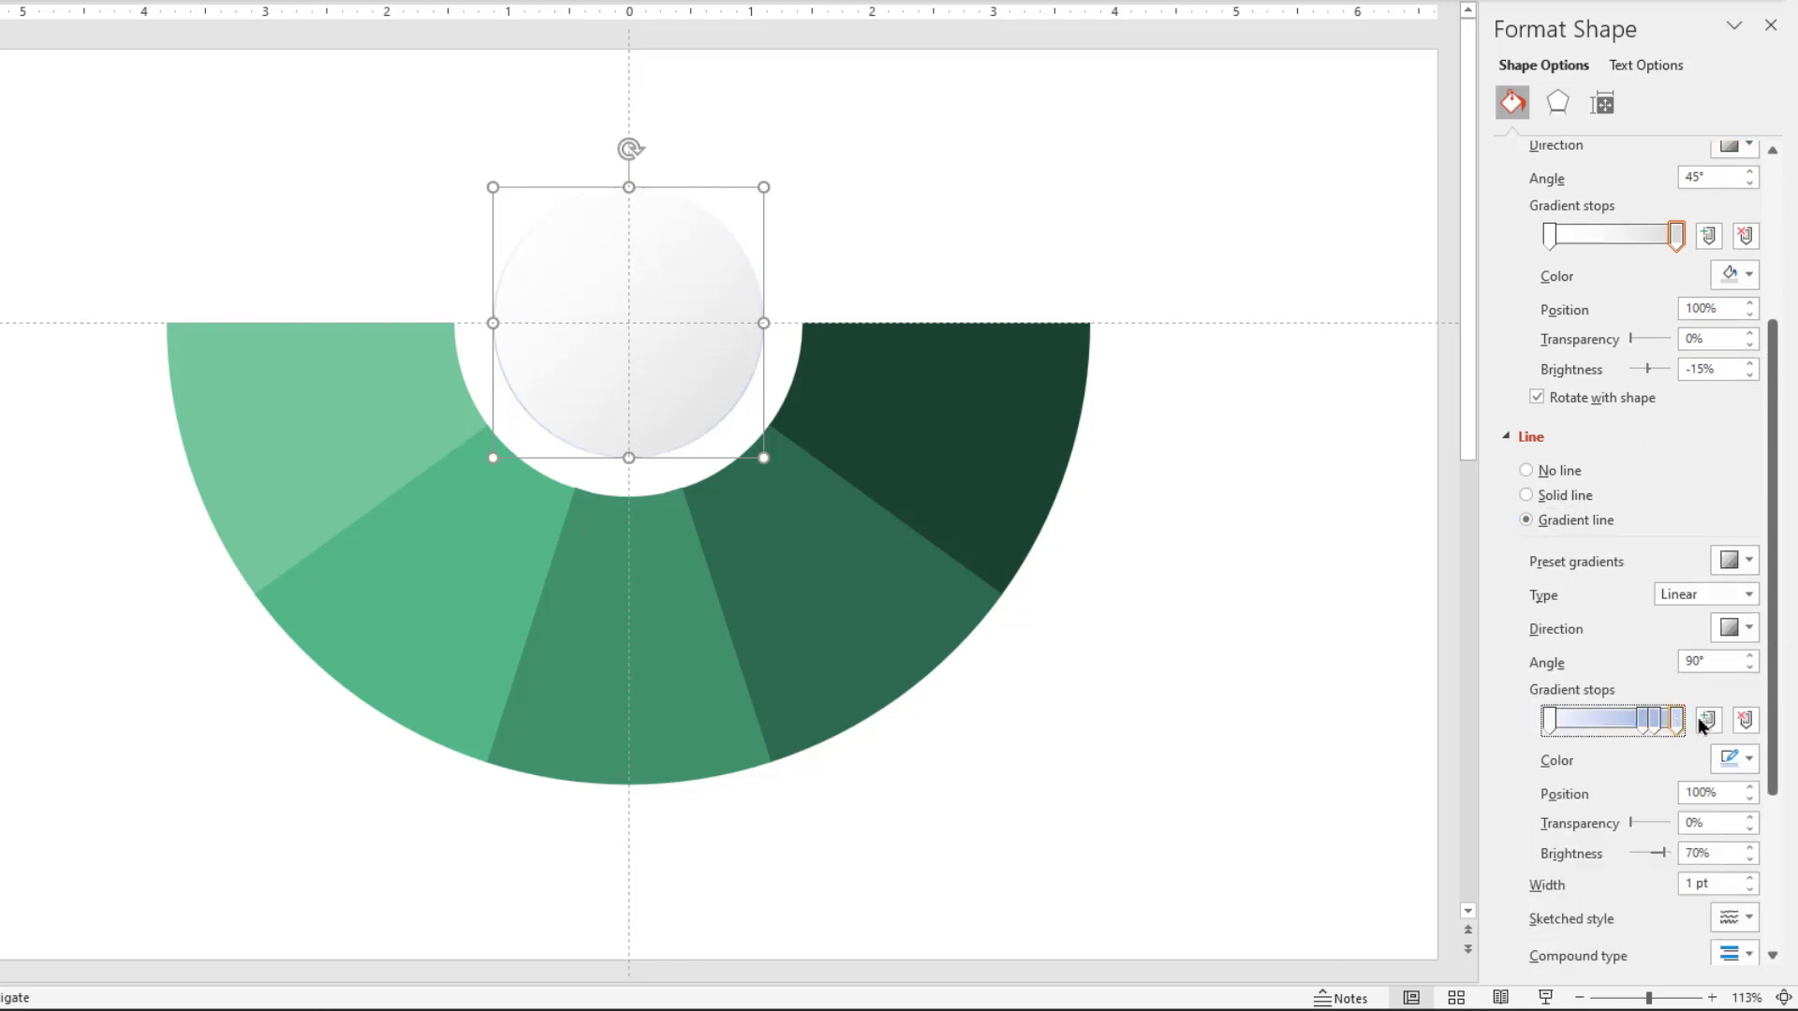
{"action": "left_click", "coordinate": [1745, 720]}
{"action": "left_click", "coordinate": [1746, 720]}
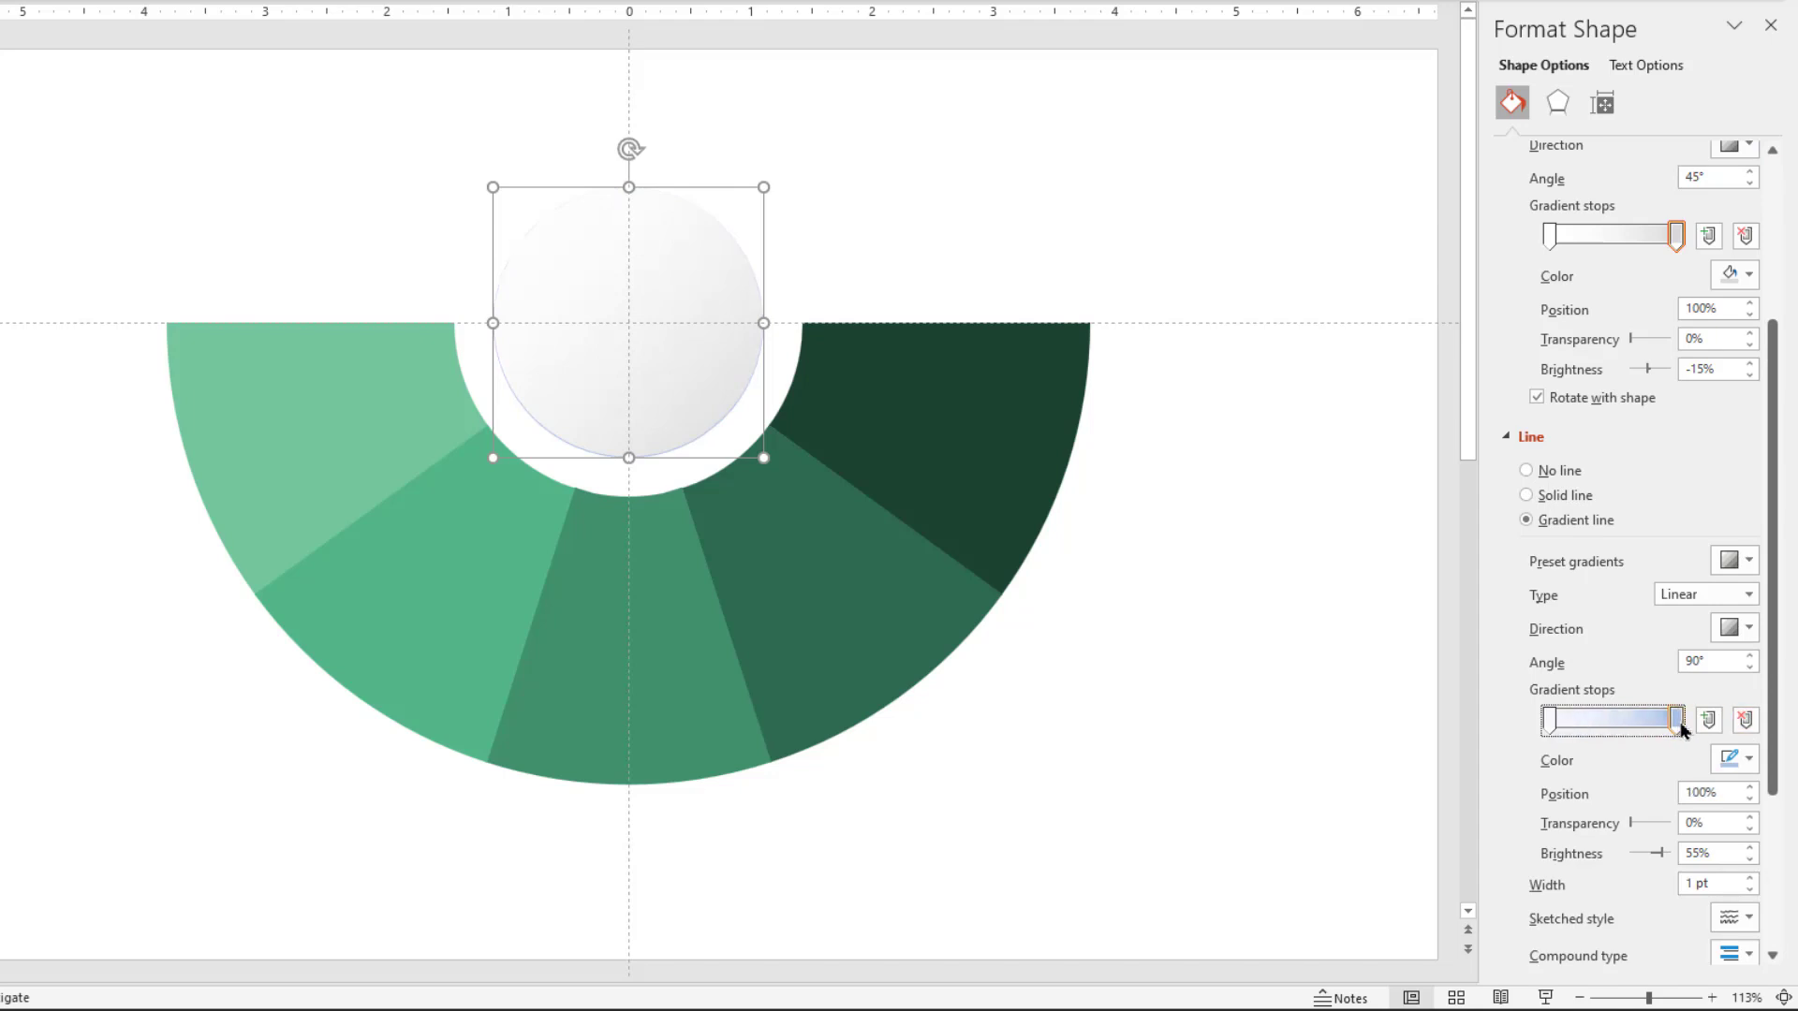
{"action": "left_click", "coordinate": [1738, 760]}
{"action": "left_click", "coordinate": [1612, 504]}
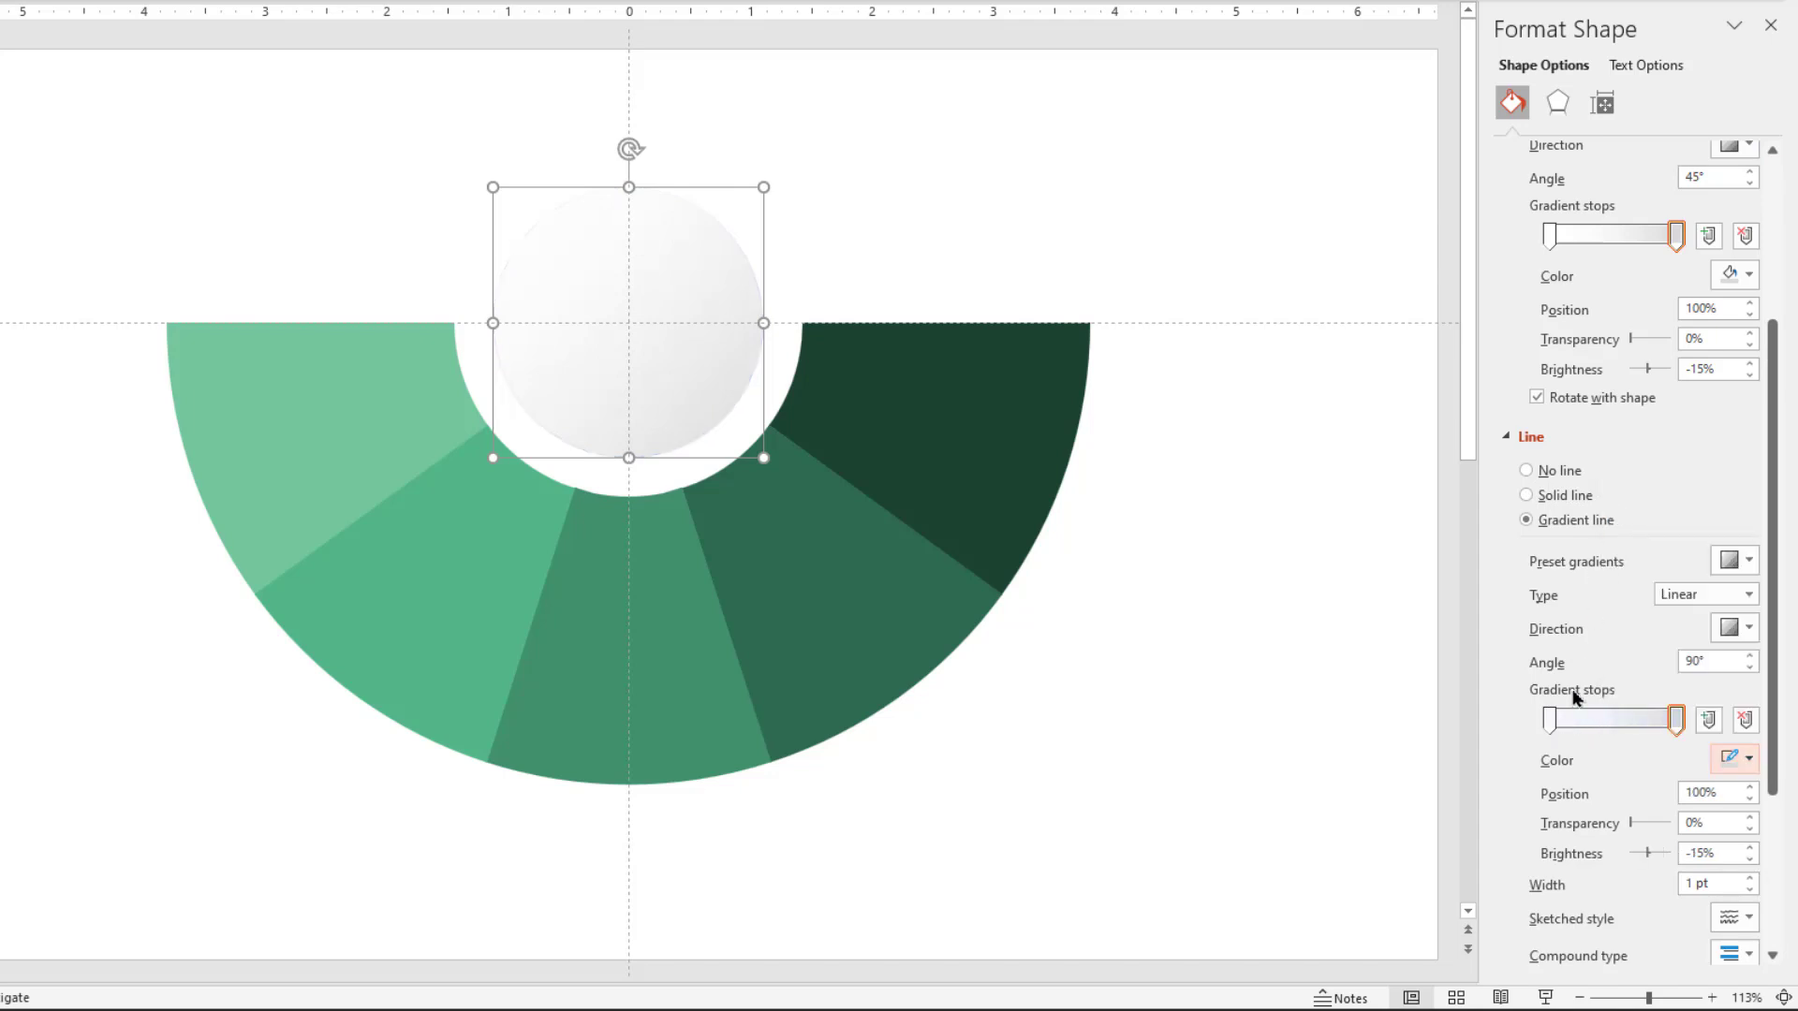
{"action": "left_click", "coordinate": [1551, 723]}
{"action": "left_click", "coordinate": [1737, 759]}
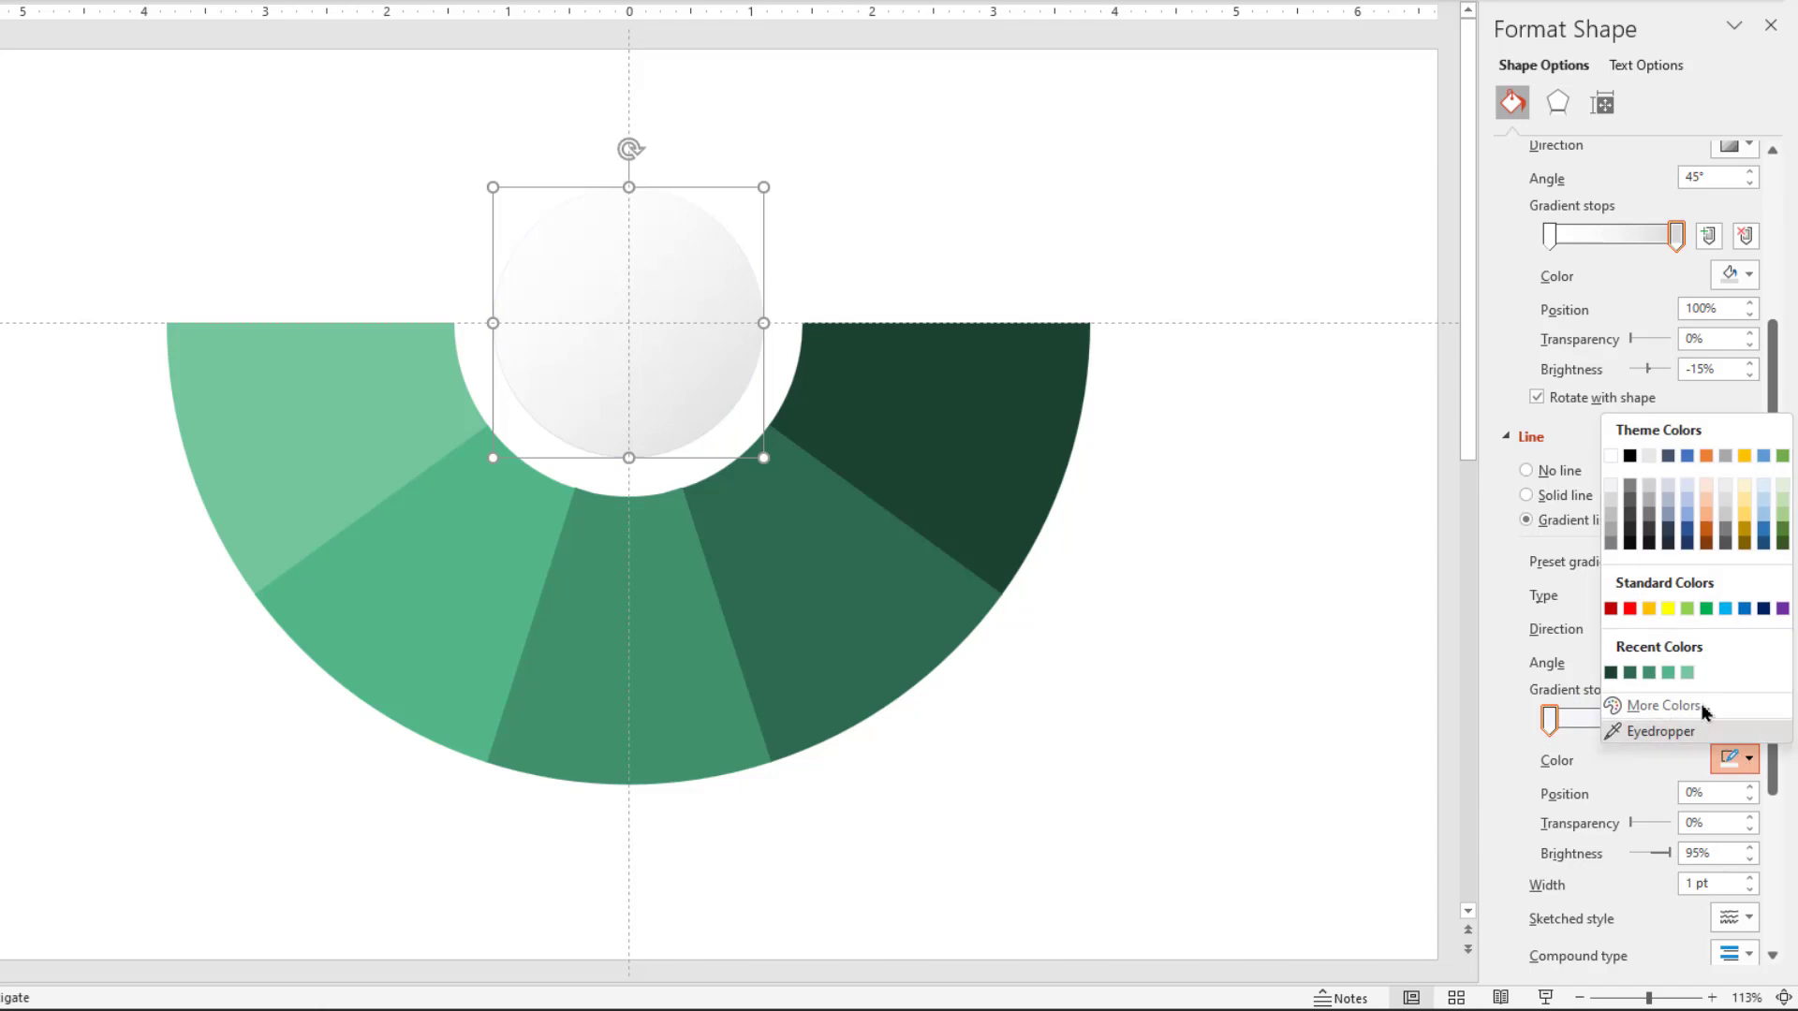
{"action": "left_click", "coordinate": [1612, 458]}
{"action": "left_click", "coordinate": [1738, 627]}
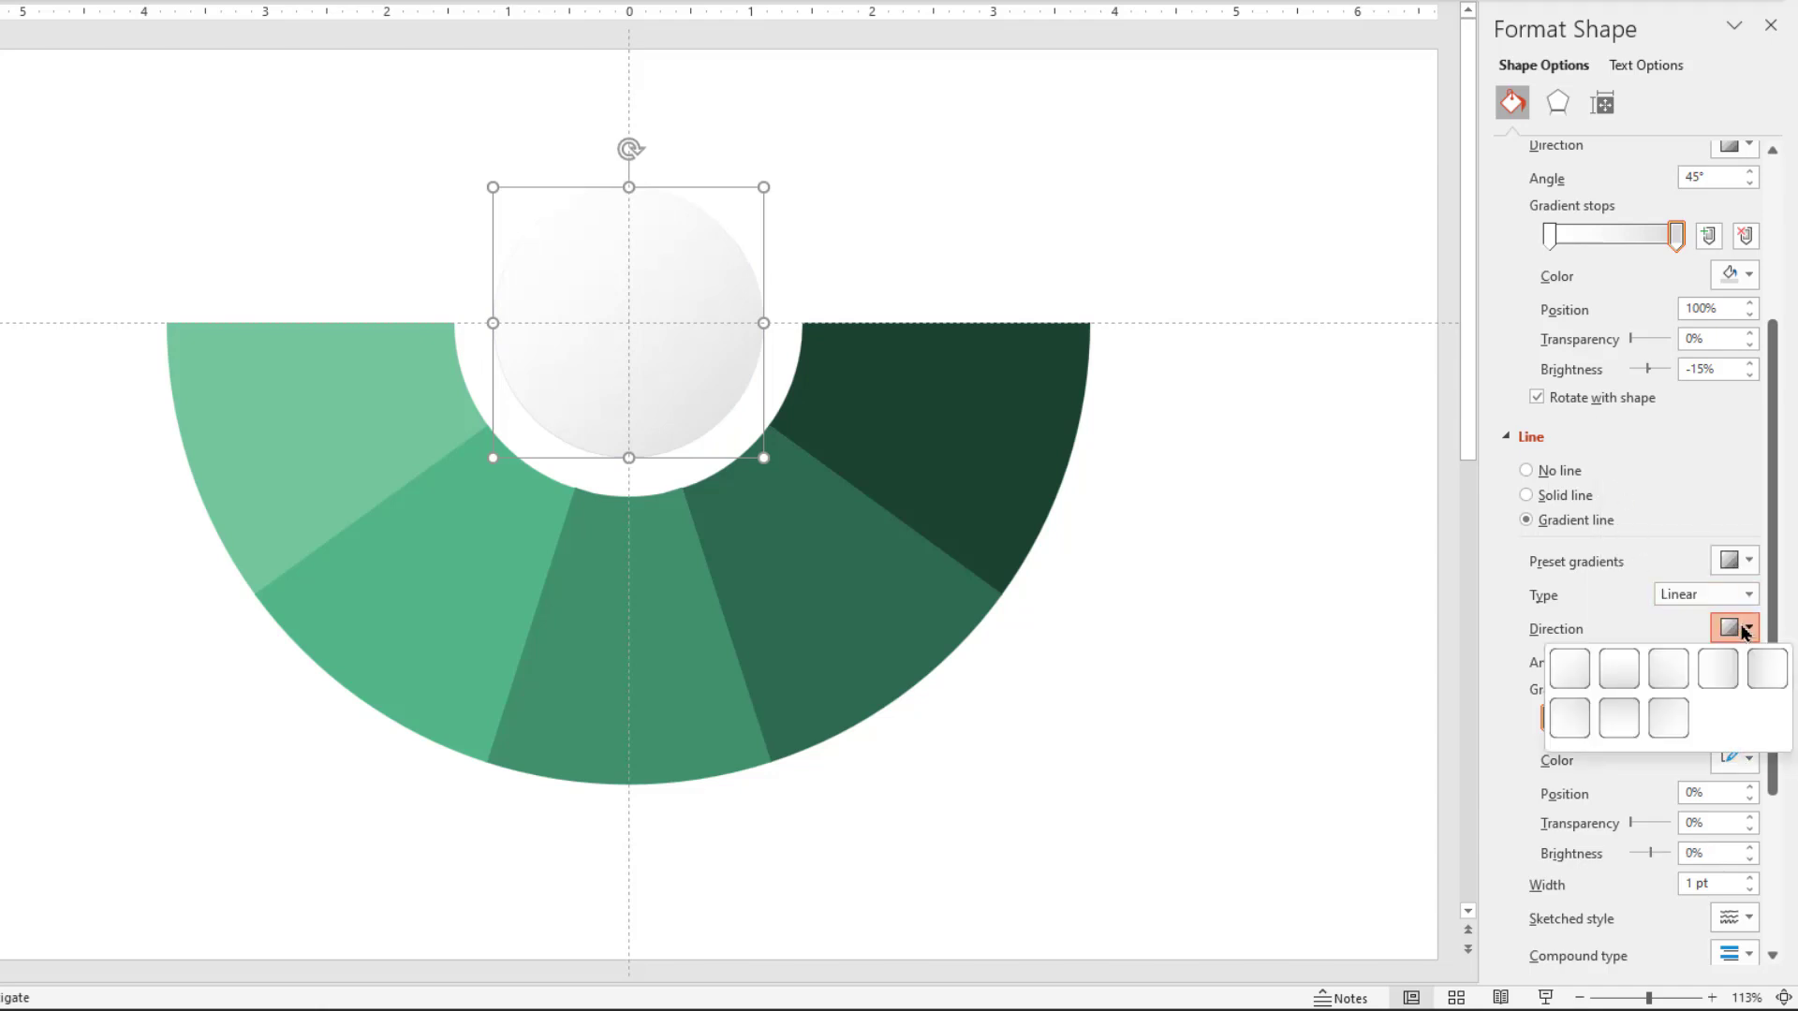
{"action": "left_click", "coordinate": [1668, 720]}
{"action": "scroll", "coordinate": [1774, 645], "scroll_direction": "down", "scroll_amount": 2}
{"action": "scroll", "coordinate": [1773, 644], "scroll_direction": "down", "scroll_amount": 1}
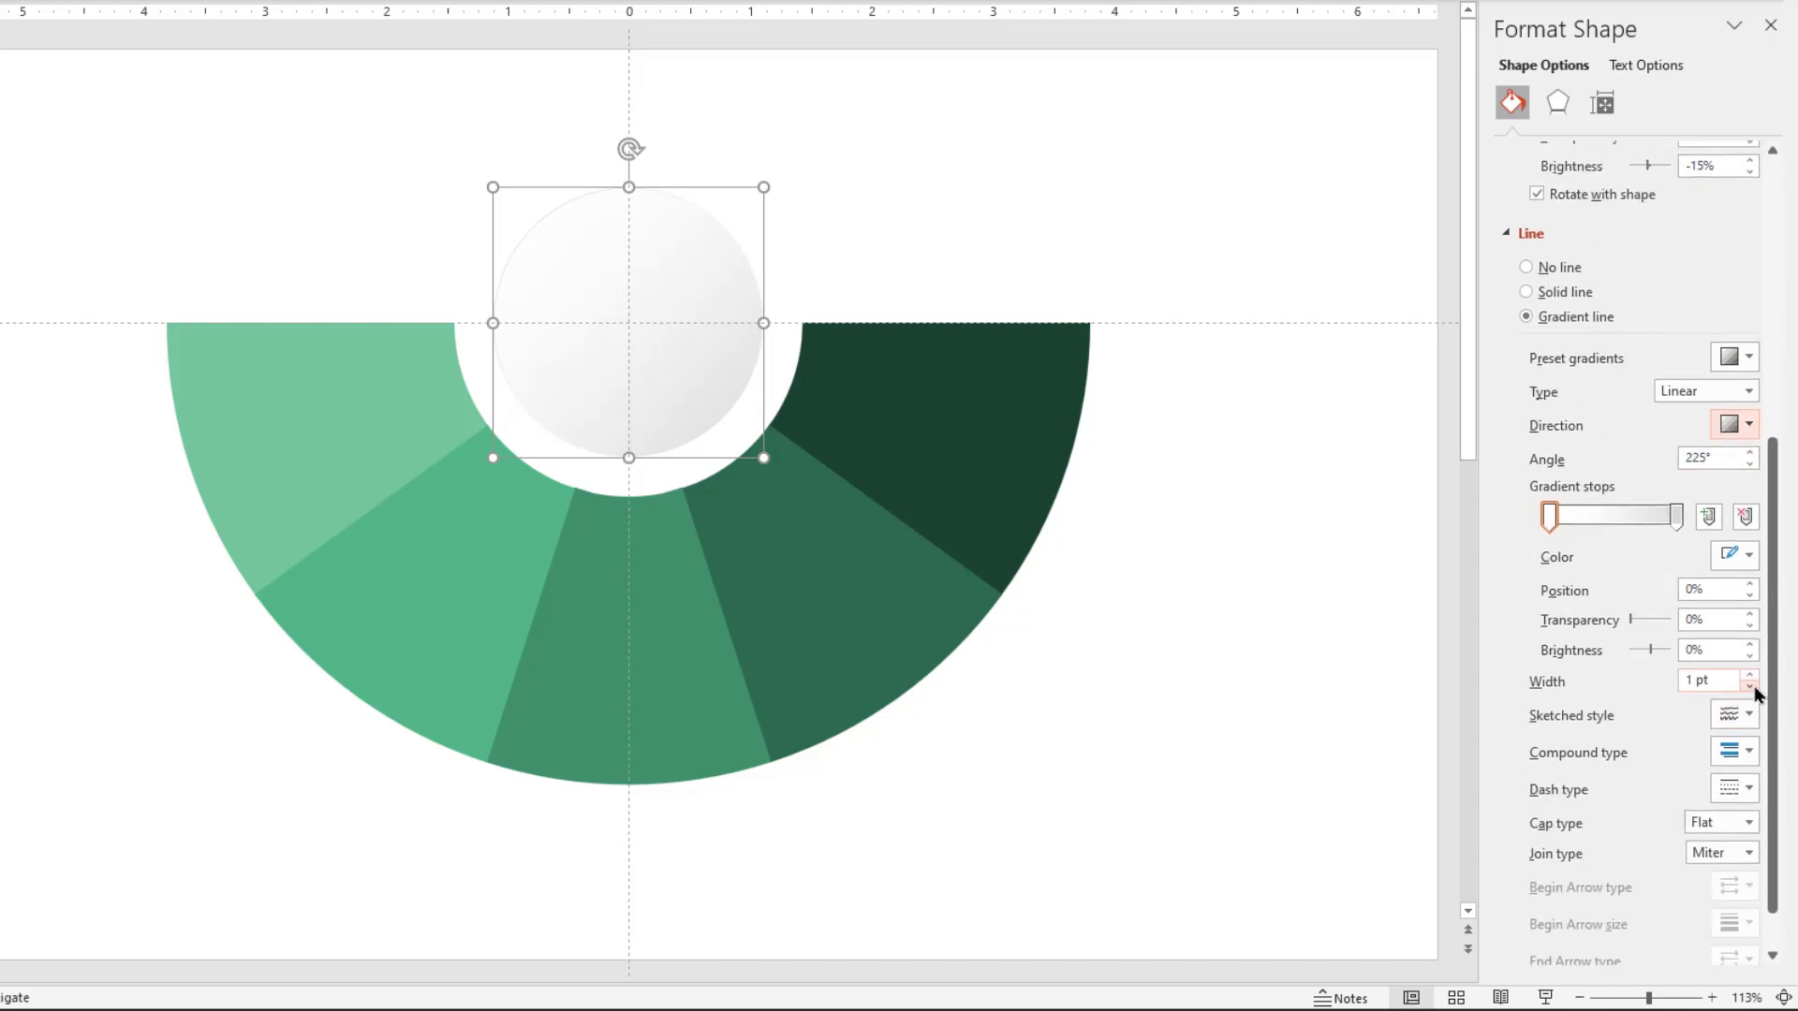
{"action": "left_click", "coordinate": [1751, 674]}
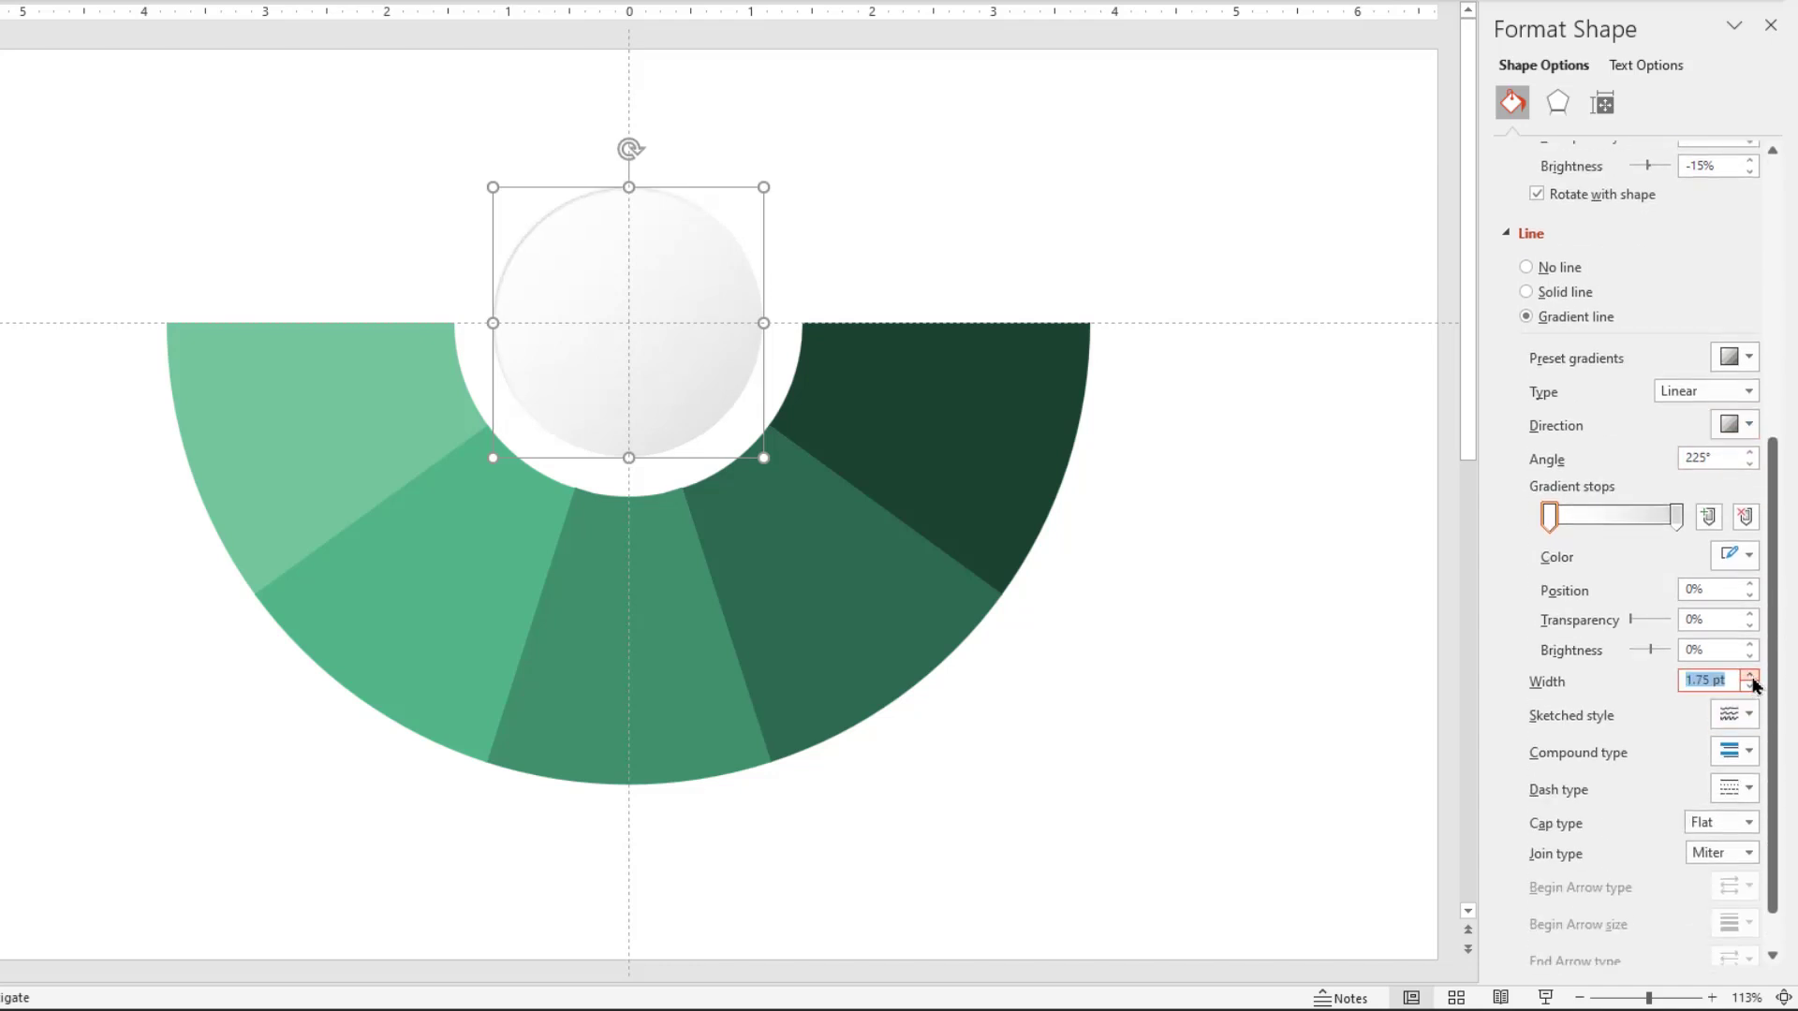
- Add an outer shadow with 10 pt distance, 12 pt blur and 80% transparency
{"action": "left_click", "coordinate": [1558, 107]}
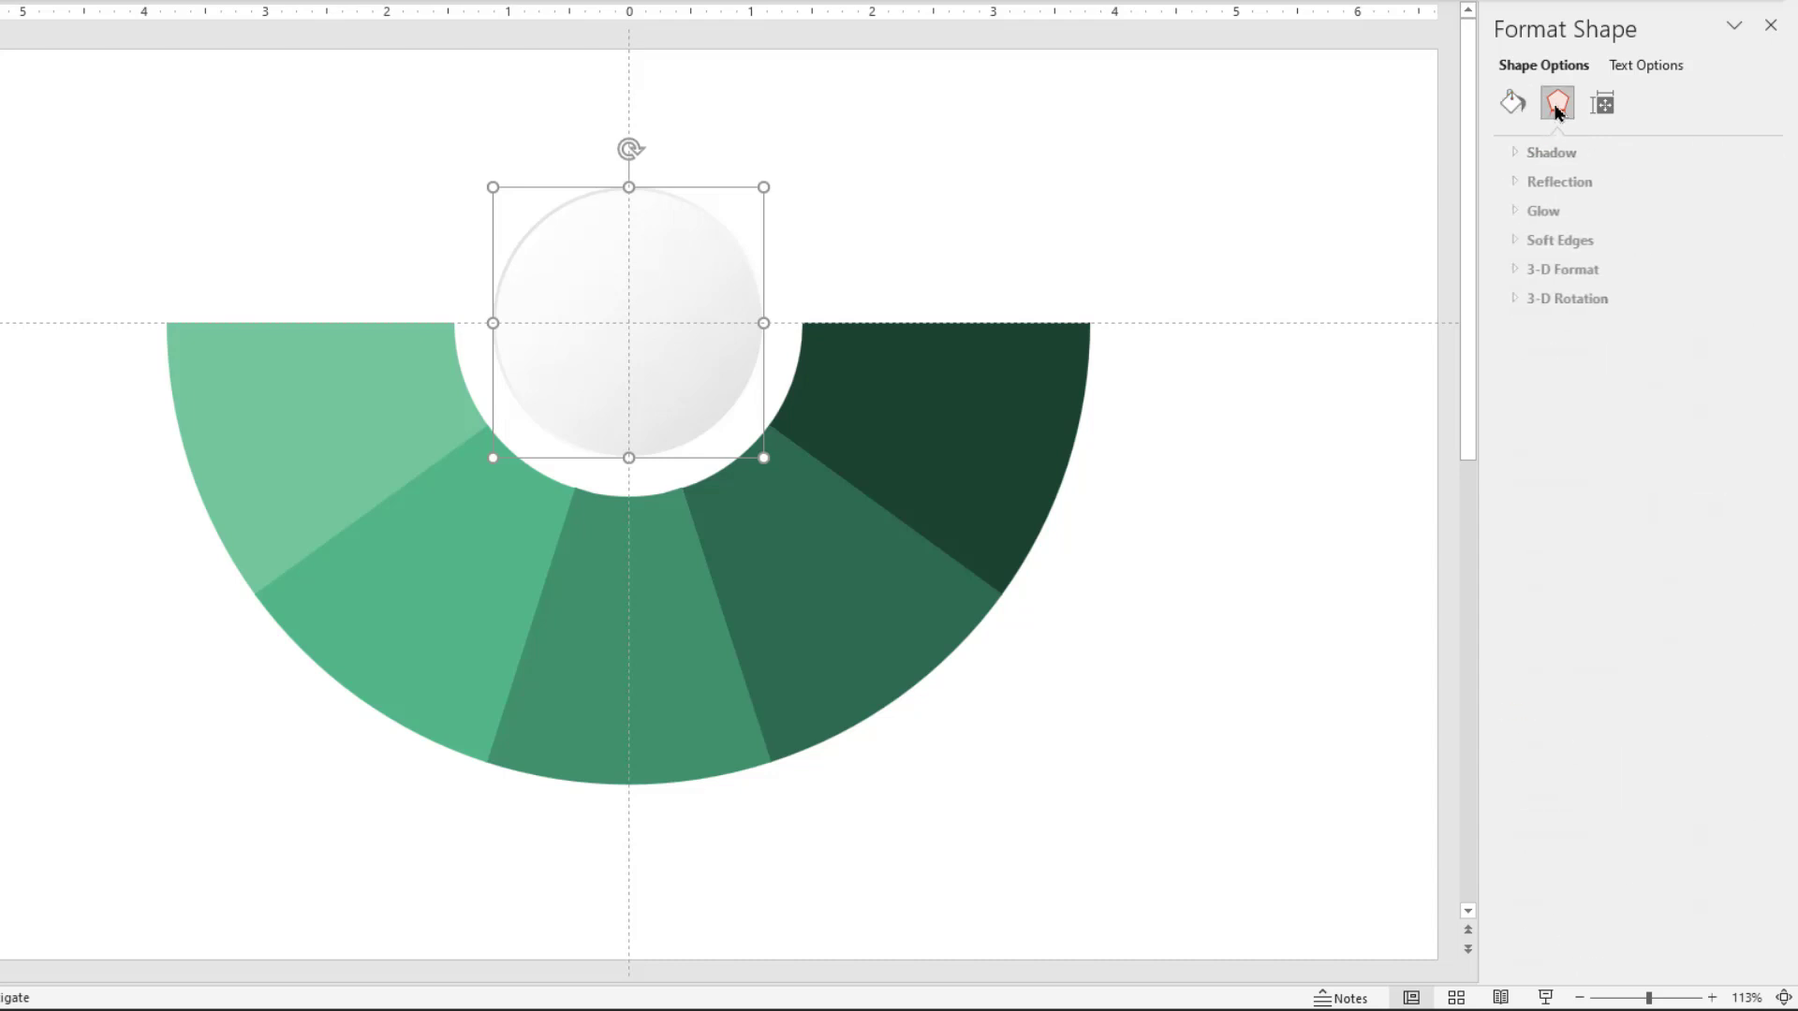
{"action": "left_click", "coordinate": [1535, 151]}
{"action": "left_click", "coordinate": [1738, 183]}
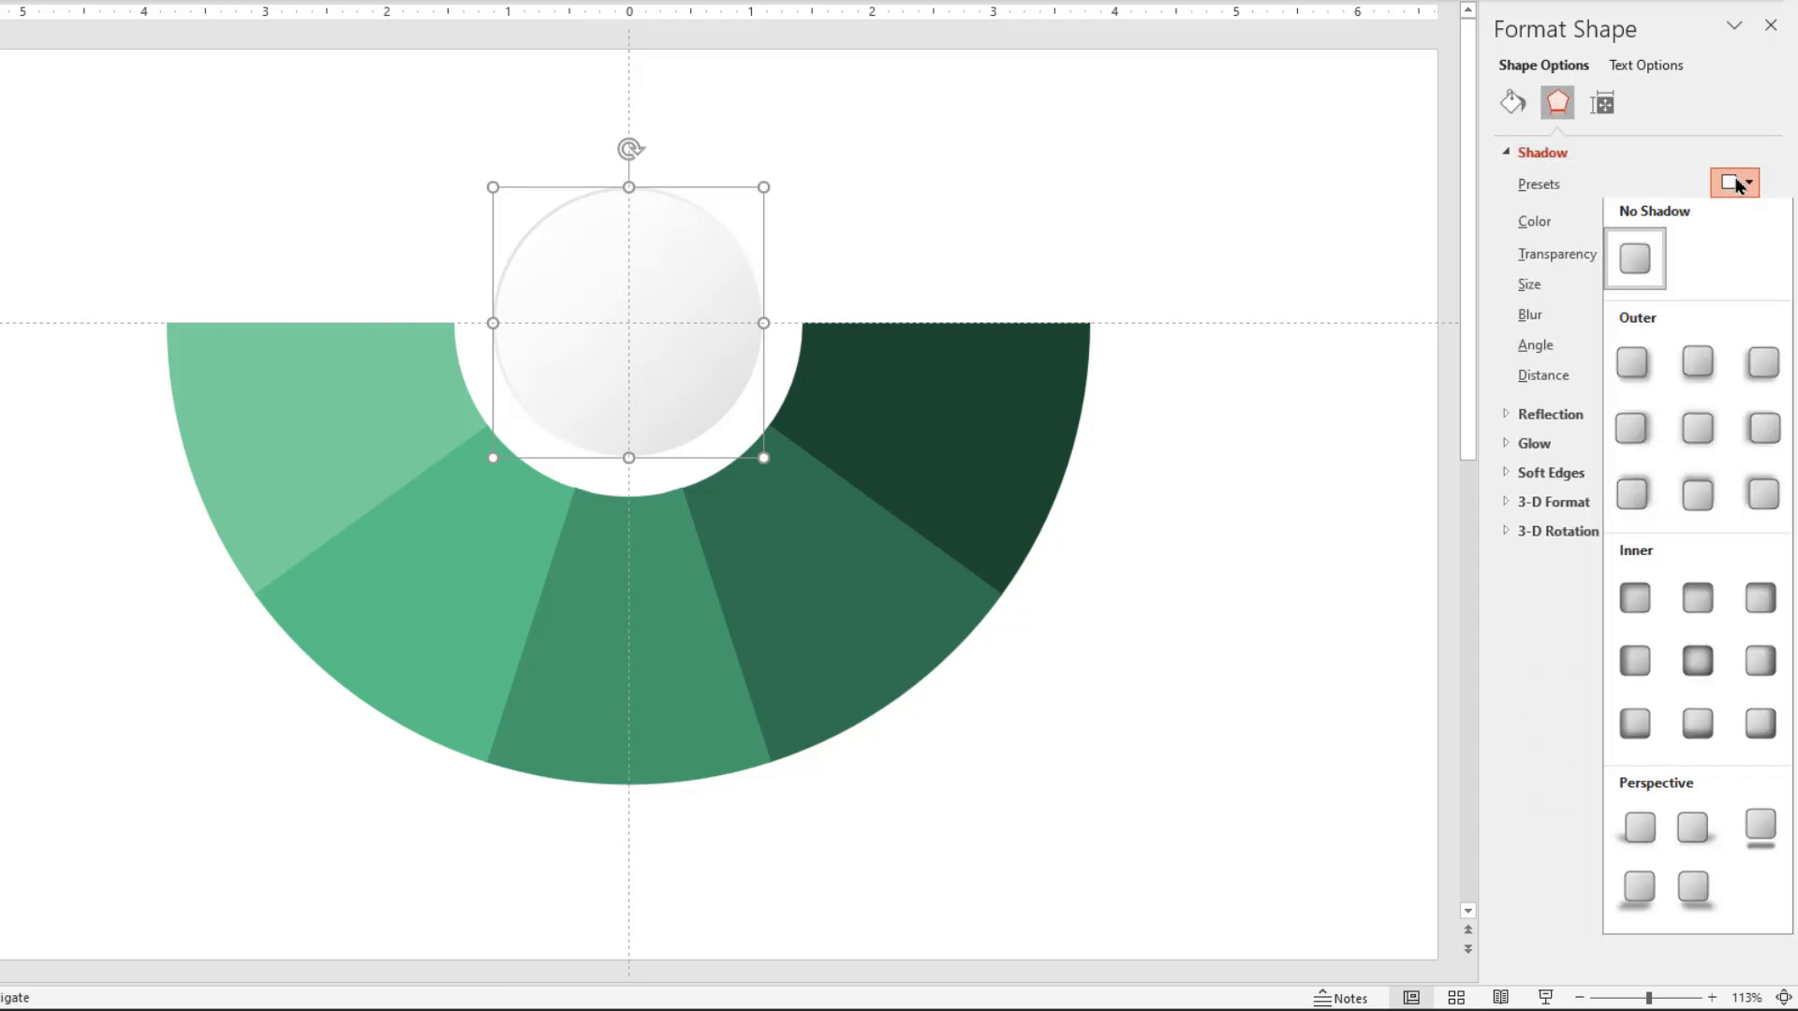
{"action": "left_click", "coordinate": [1634, 376]}
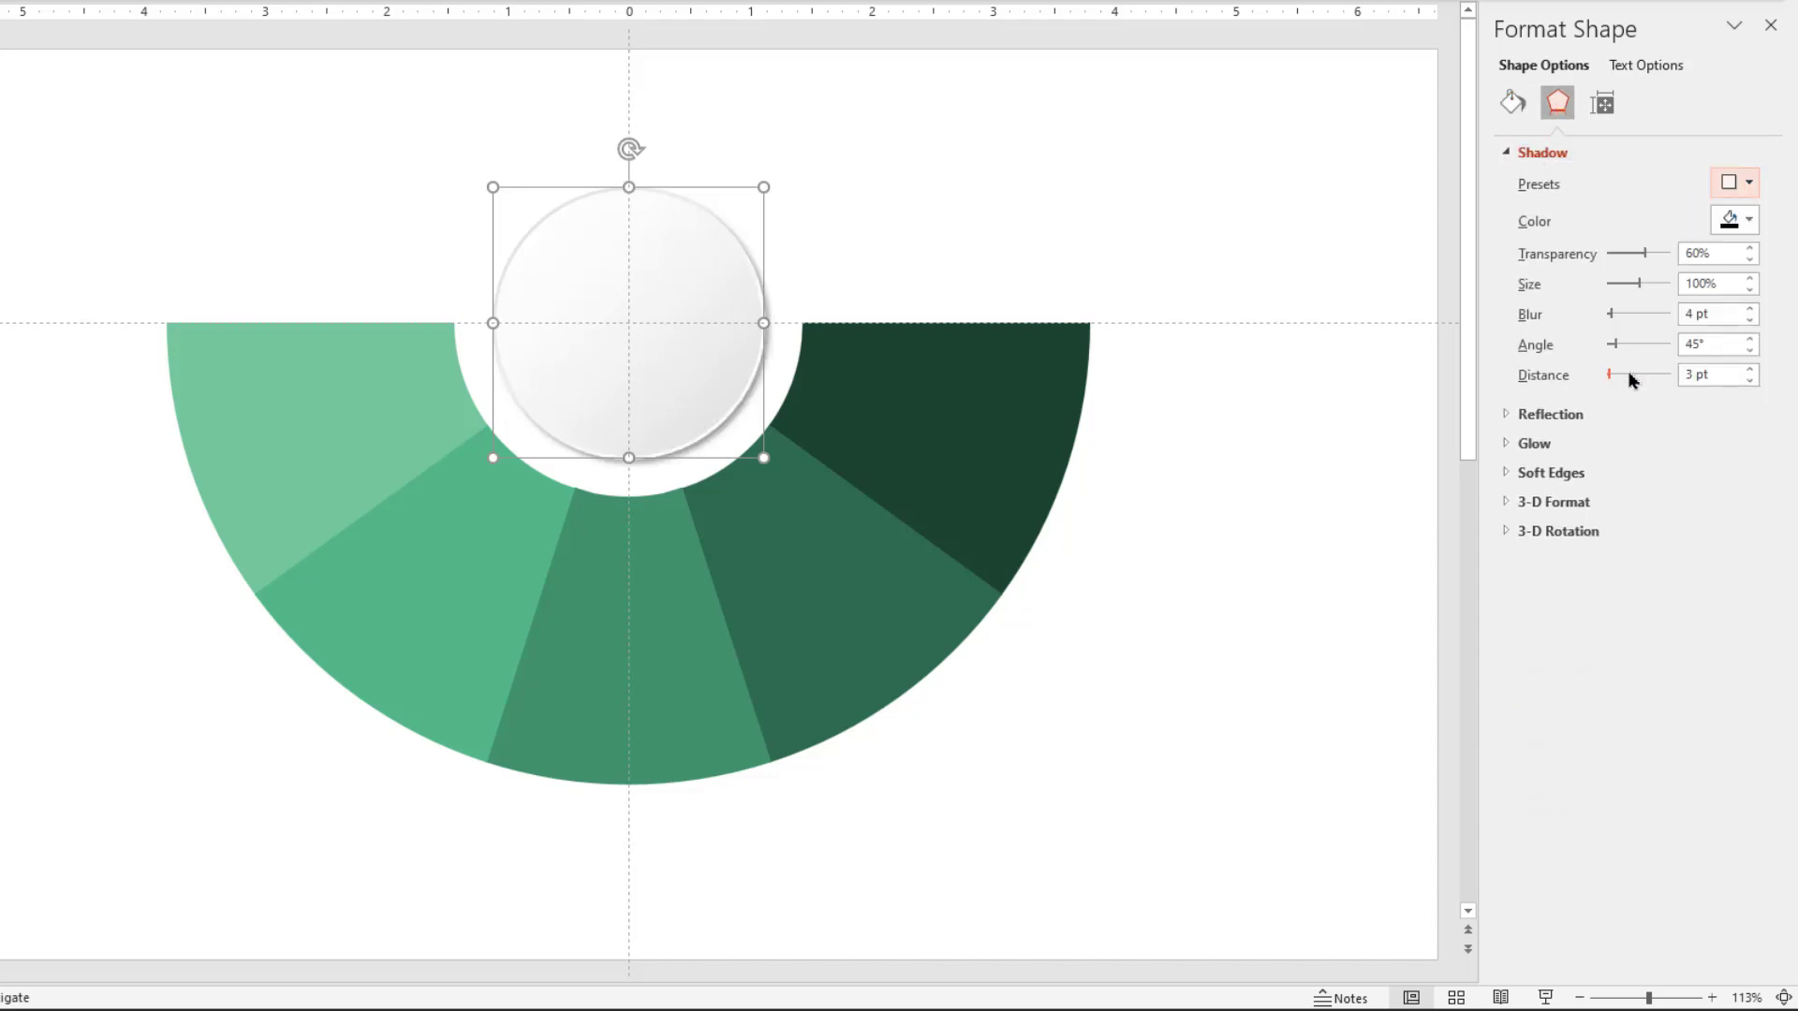
{"action": "left_click", "coordinate": [1752, 370]}
{"action": "left_click", "coordinate": [1752, 370]}
{"action": "left_click_drag", "start_coordinate": [1613, 314], "coordinate": [1618, 315]}
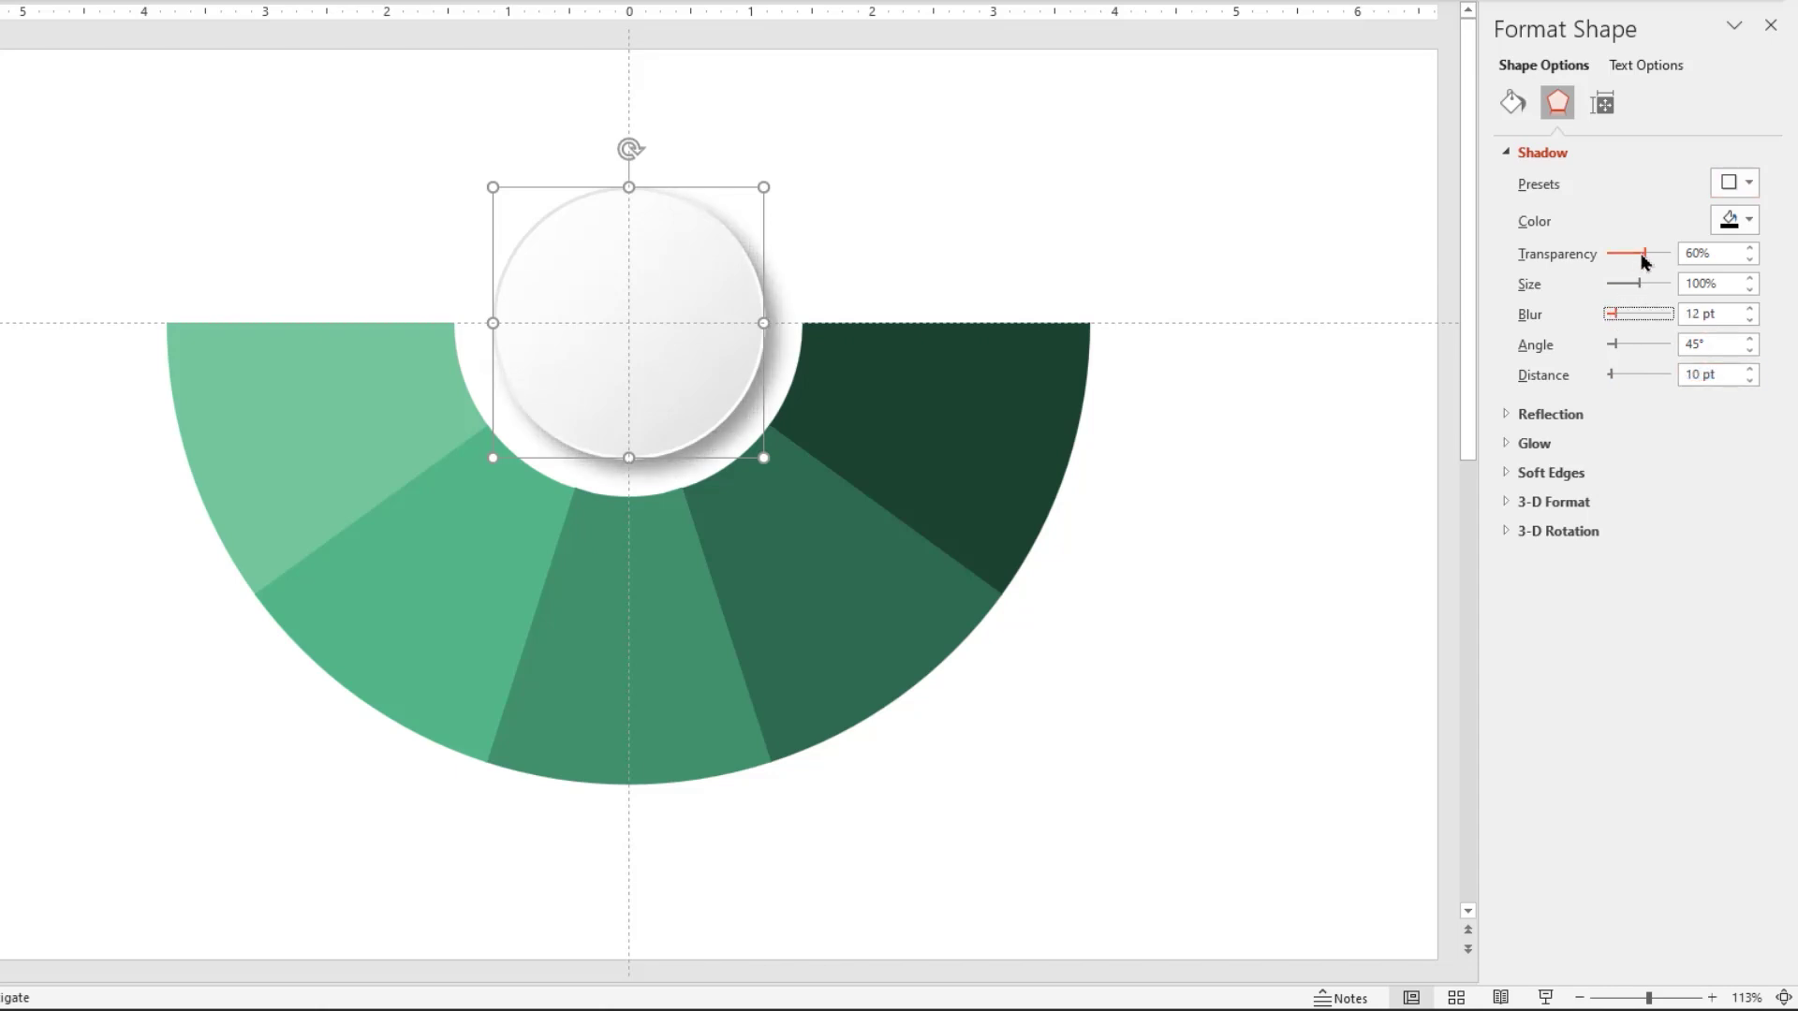
{"action": "left_click_drag", "start_coordinate": [1645, 255], "coordinate": [1653, 256]}
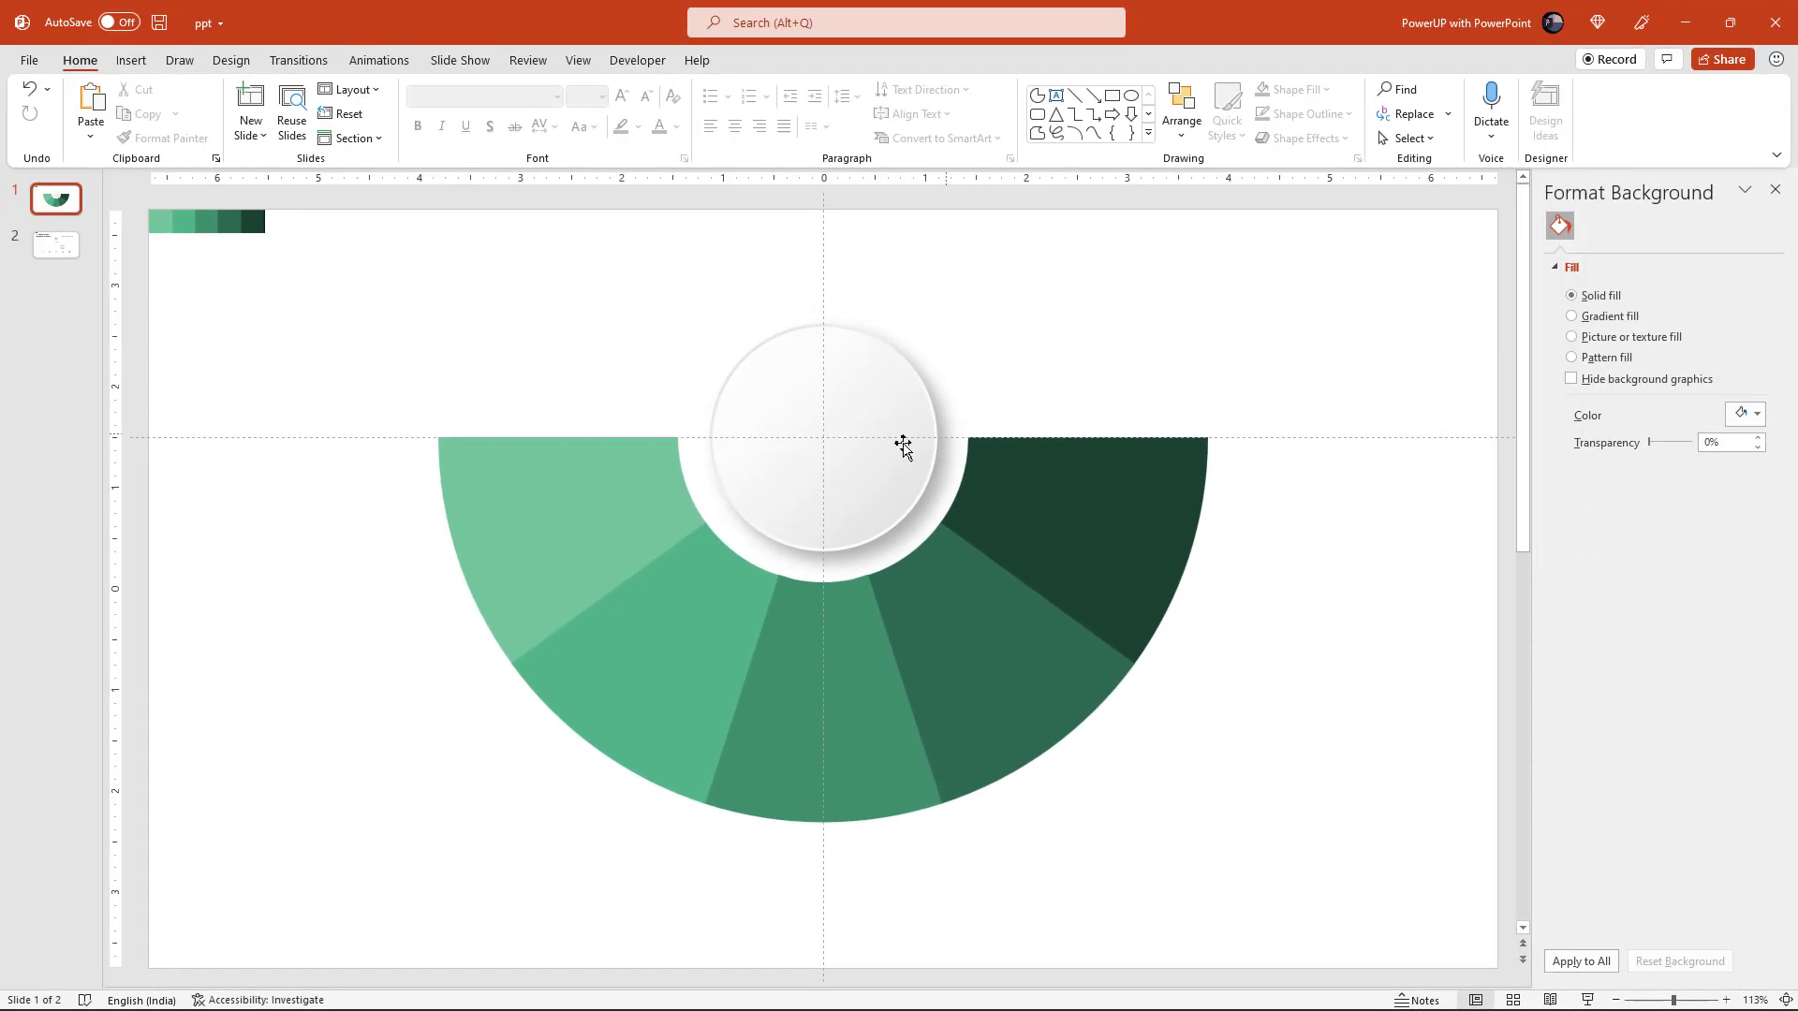
- Duplicate the white centre circle and shrink the copy to 0.84"
{"action": "left_click", "coordinate": [833, 433]}
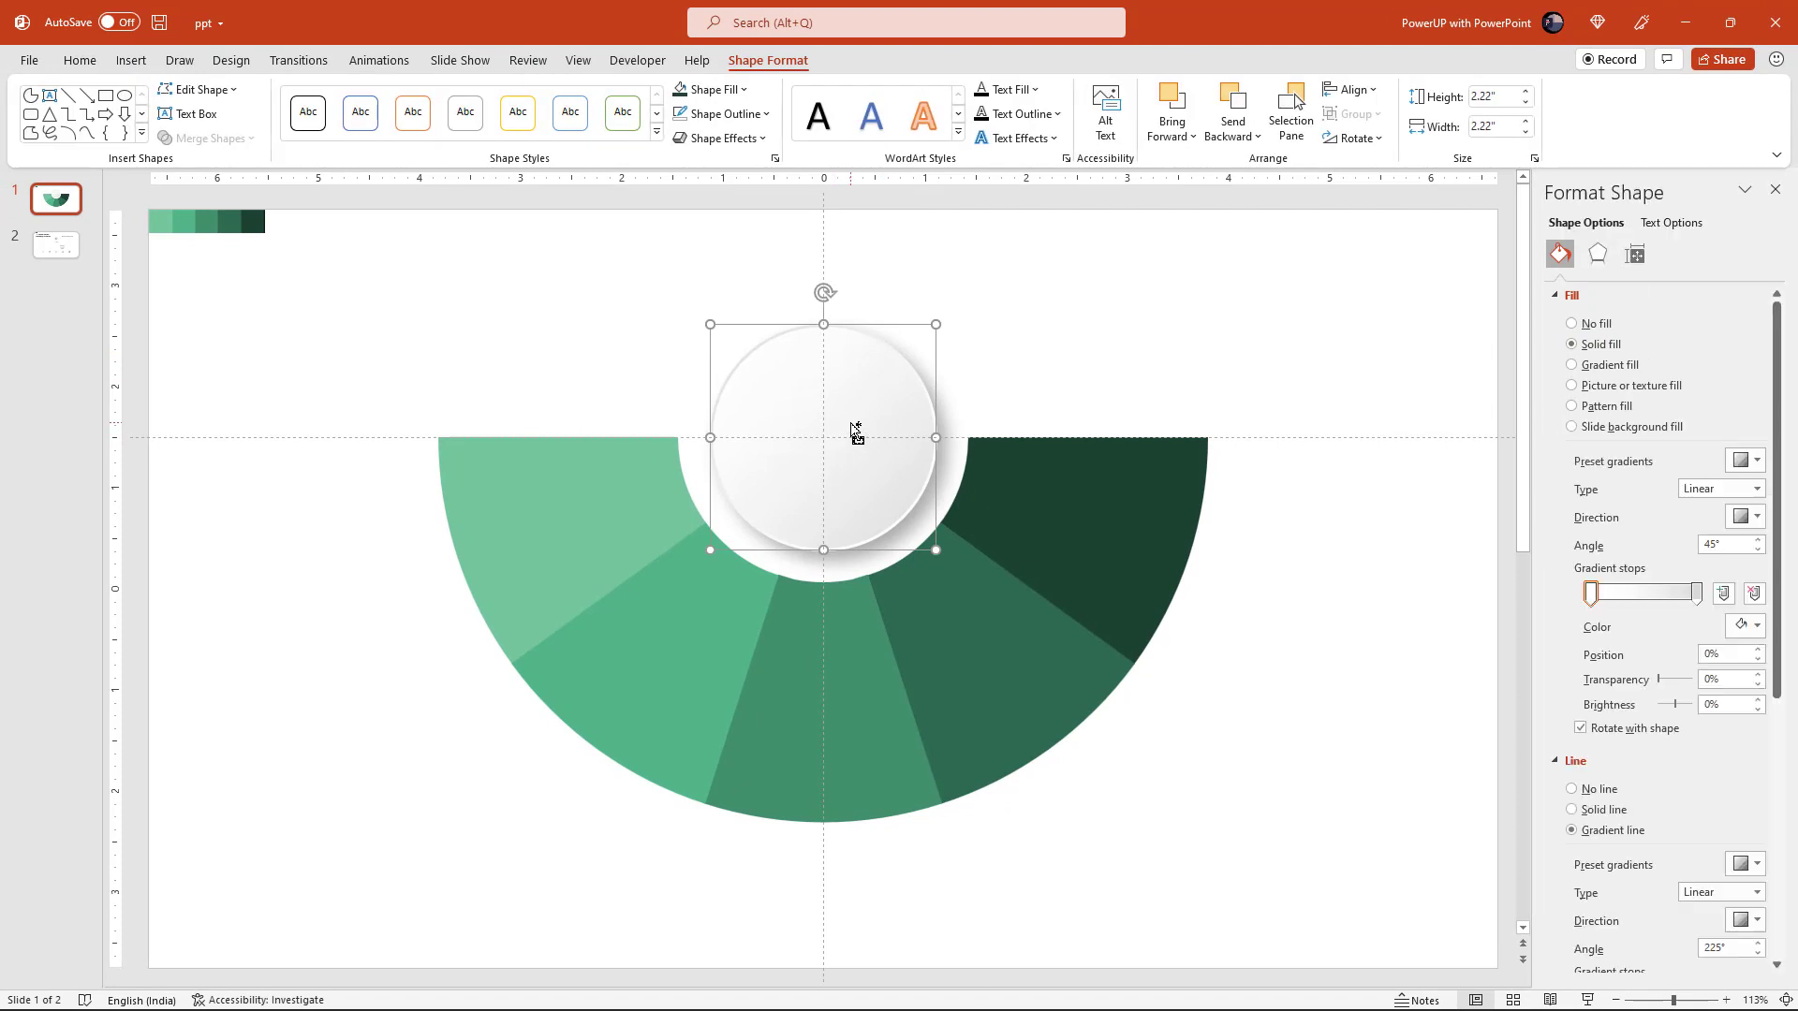
{"action": "key", "text": "ctrl+d"}
{"action": "key", "text": "ctrl+z"}
{"action": "left_click_drag", "start_coordinate": [856, 433], "coordinate": [619, 526], "text": "ctrl+shift"}
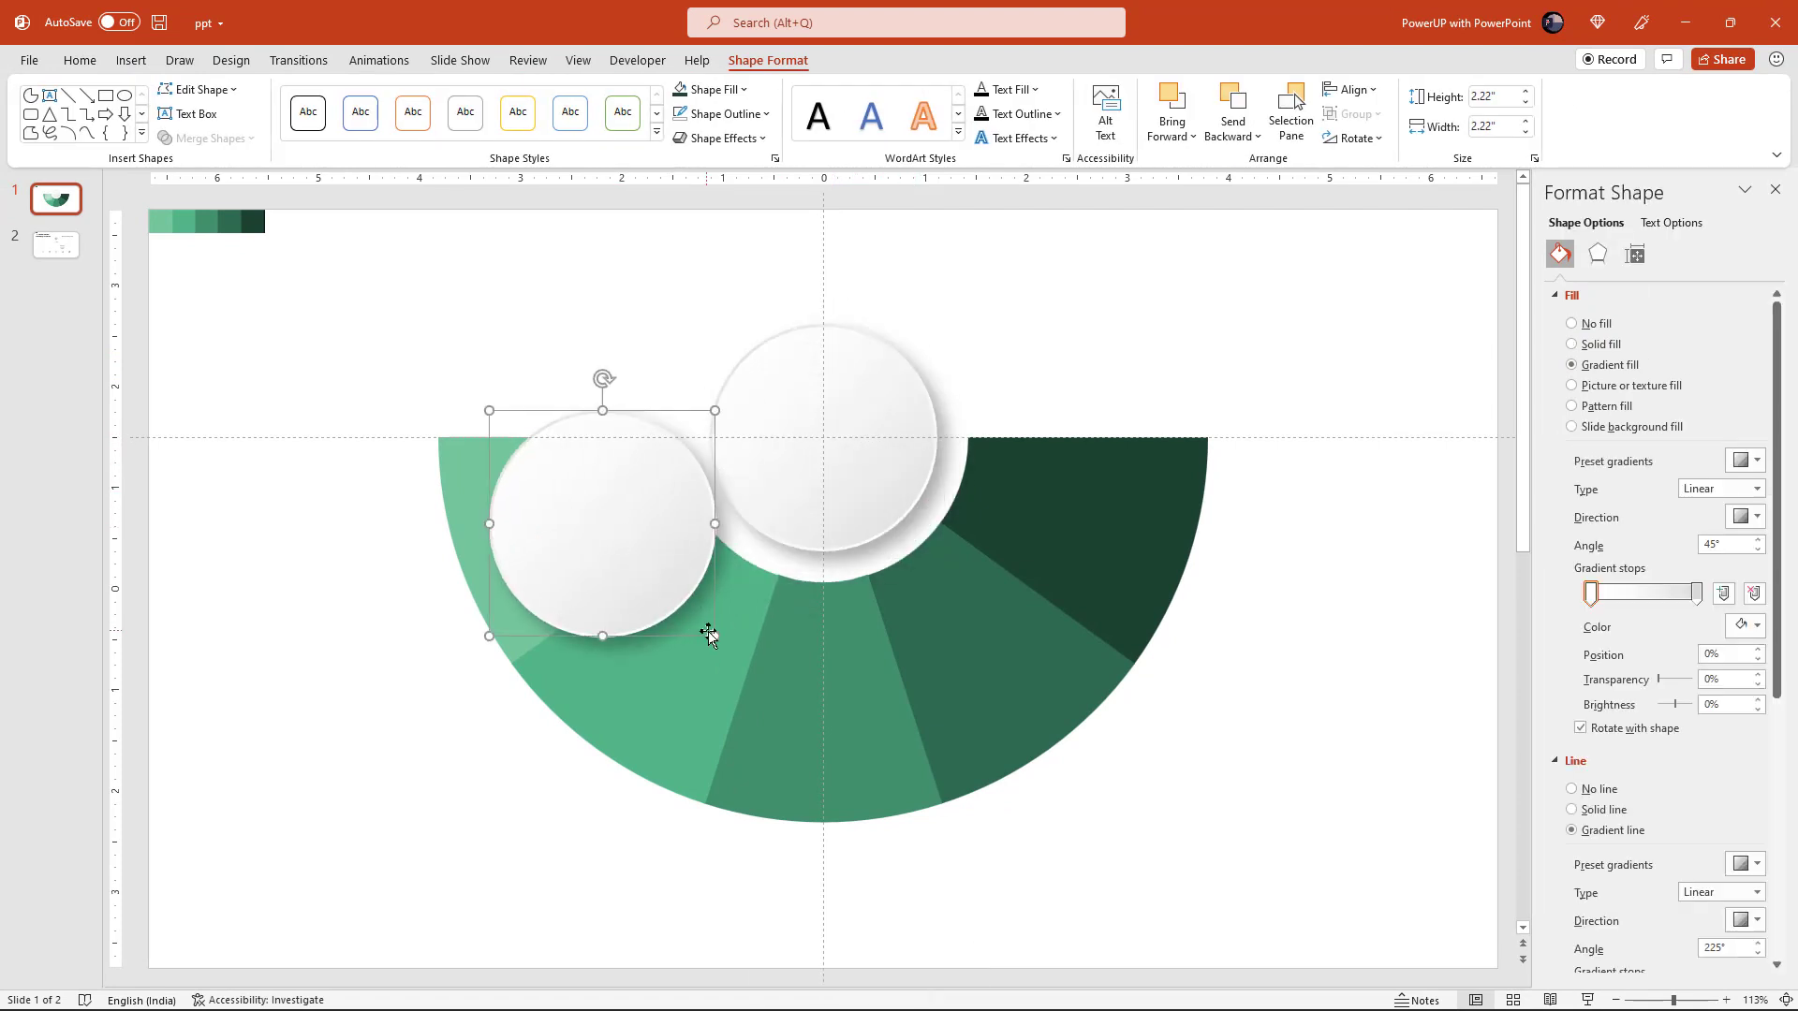
{"action": "mouse_move", "coordinate": [714, 636]}
{"action": "left_mouse_down"}
{"action": "mouse_move", "coordinate": [577, 503]}
{"action": "mouse_move", "coordinate": [464, 565]}
{"action": "left_mouse_up"}
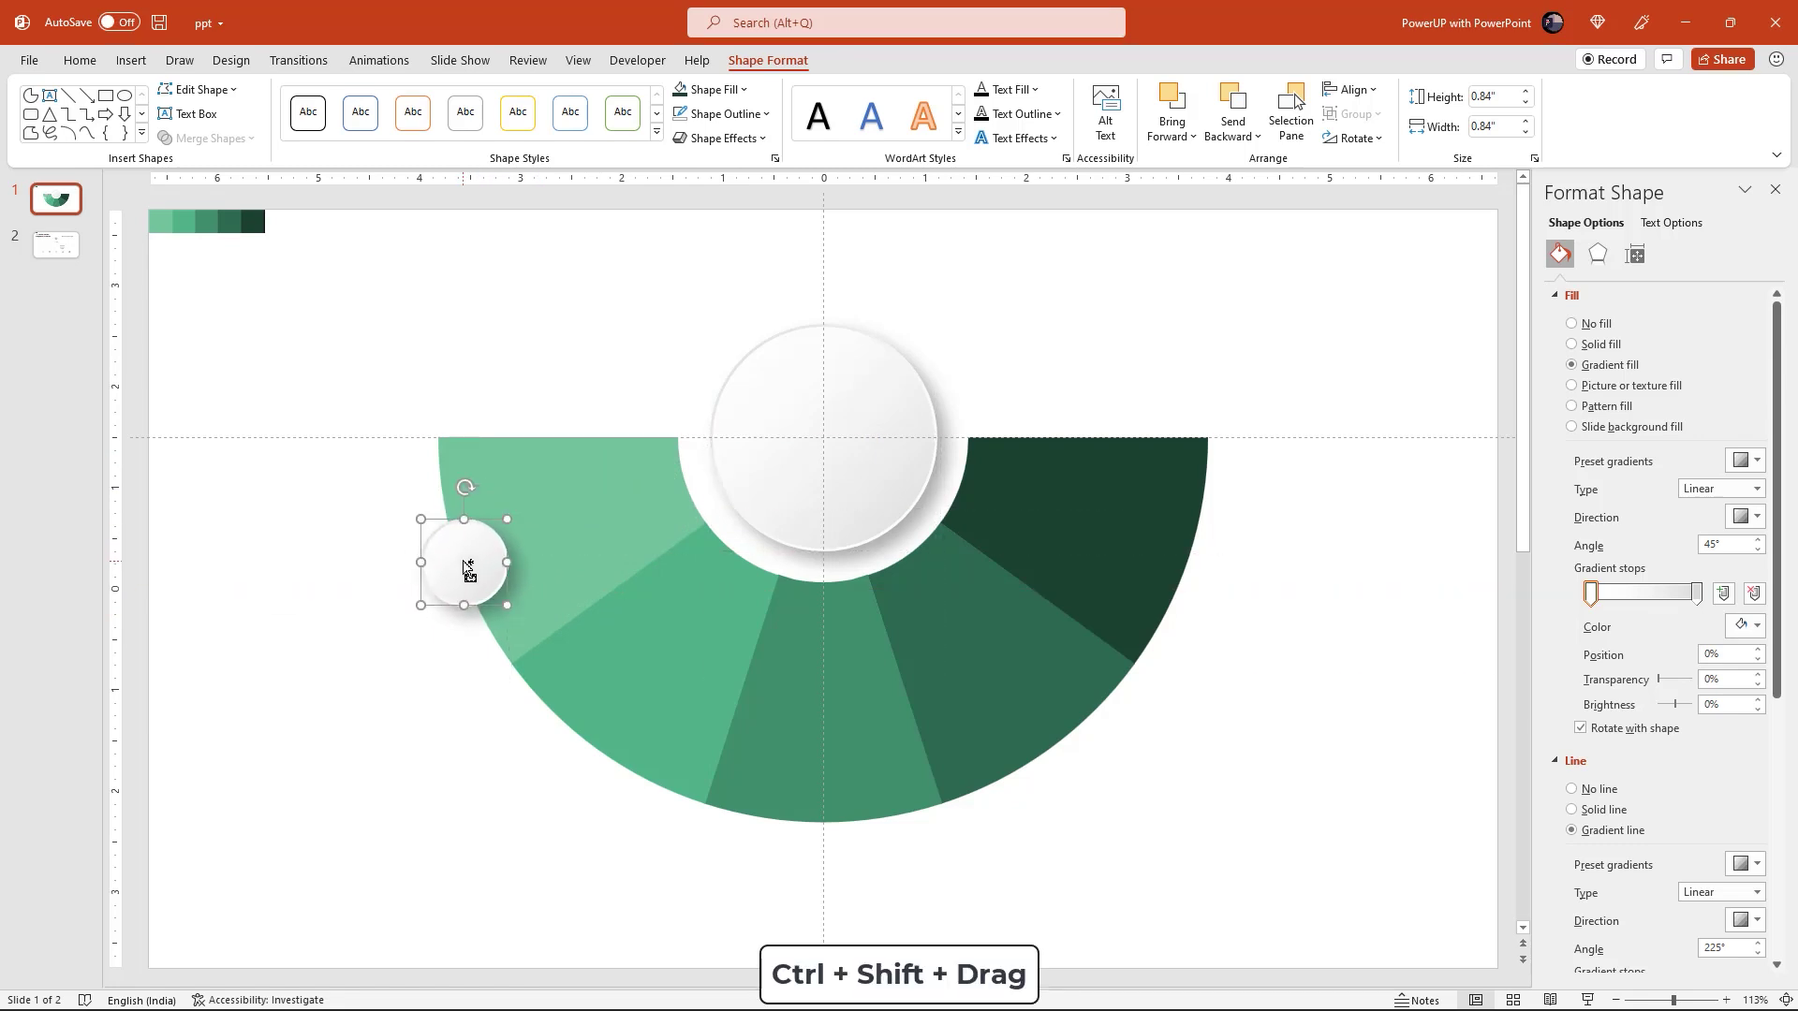
- Place copies of the small circle along the green arc's outer rim
{"action": "mouse_move", "coordinate": [465, 562]}
{"action": "left_mouse_down", "text": "ctrl+shift"}
{"action": "mouse_move", "coordinate": [1189, 588]}
{"action": "mouse_move", "coordinate": [1058, 751]}
{"action": "mouse_move", "coordinate": [610, 758]}
{"action": "mouse_move", "coordinate": [598, 742]}
{"action": "mouse_move", "coordinate": [827, 818]}
{"action": "left_mouse_up", "text": "ctrl+shift"}
{"action": "left_click", "coordinate": [639, 829]}
{"action": "left_click", "coordinate": [597, 741]}
{"action": "left_click", "coordinate": [947, 886]}
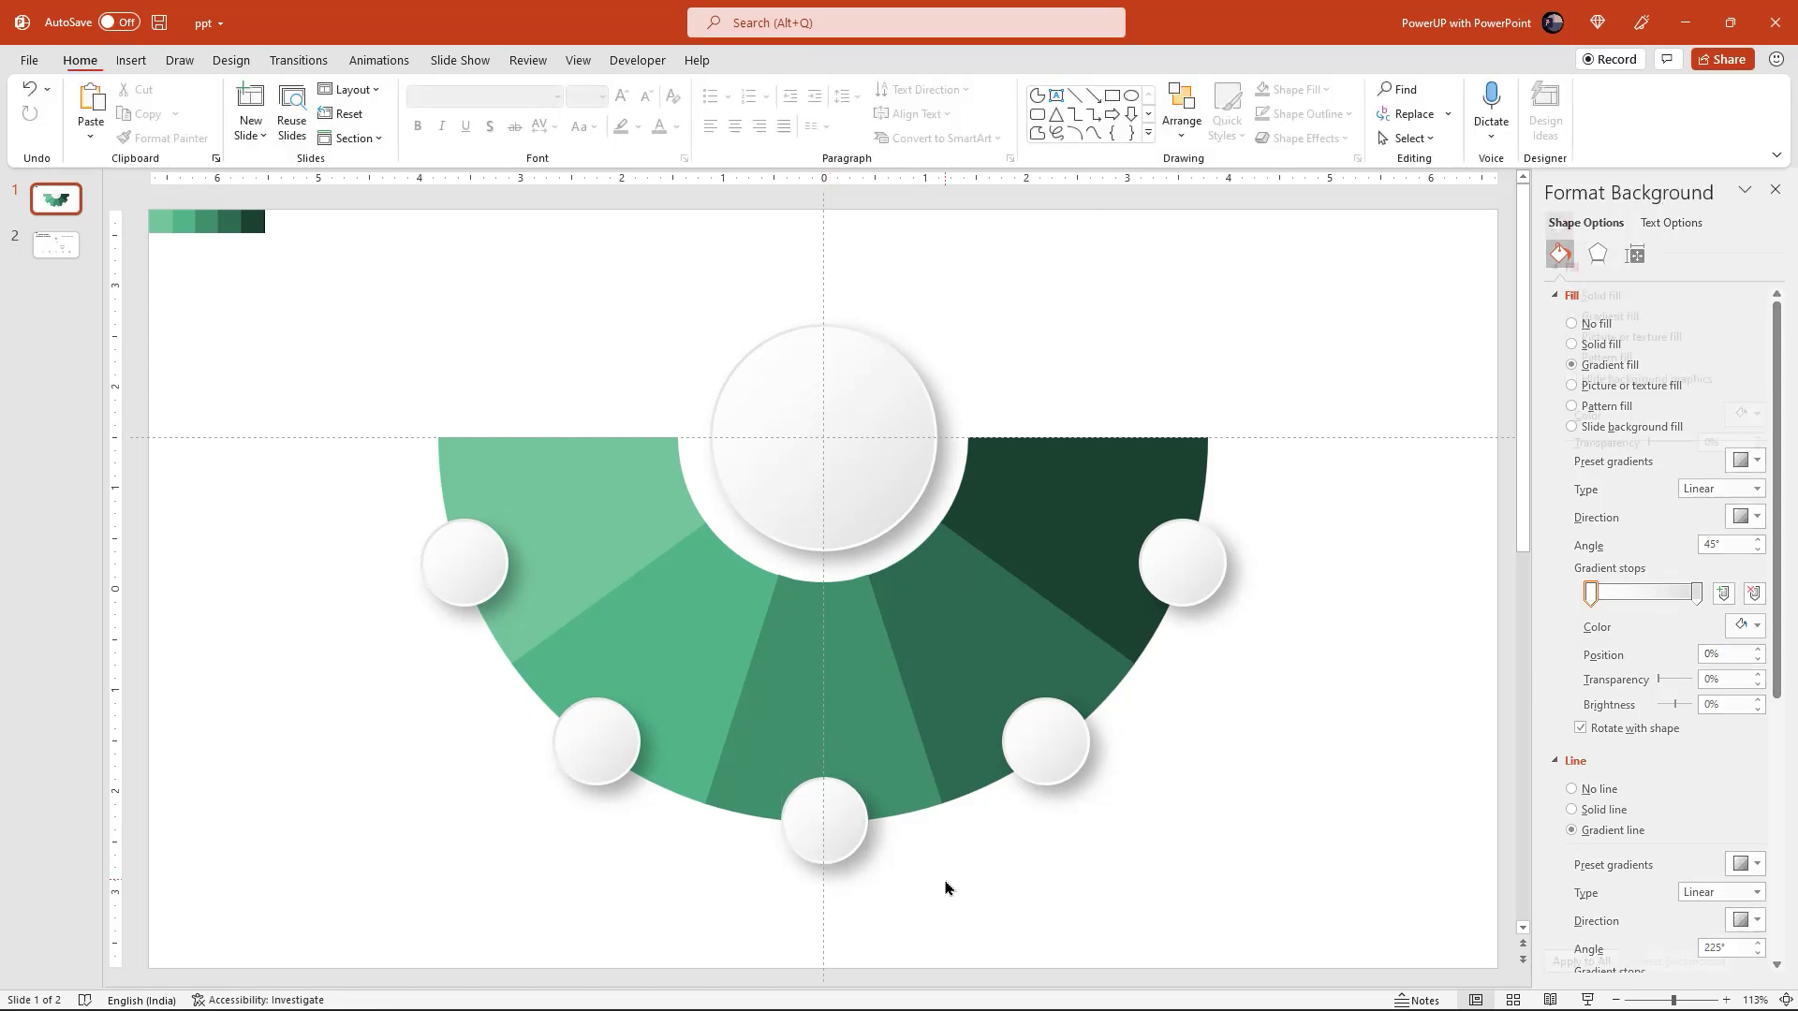
- Copy the TITLE text and bulb icon from slide 2 onto slide 1
{"action": "left_click", "coordinate": [57, 245]}
{"action": "left_click", "coordinate": [825, 492]}
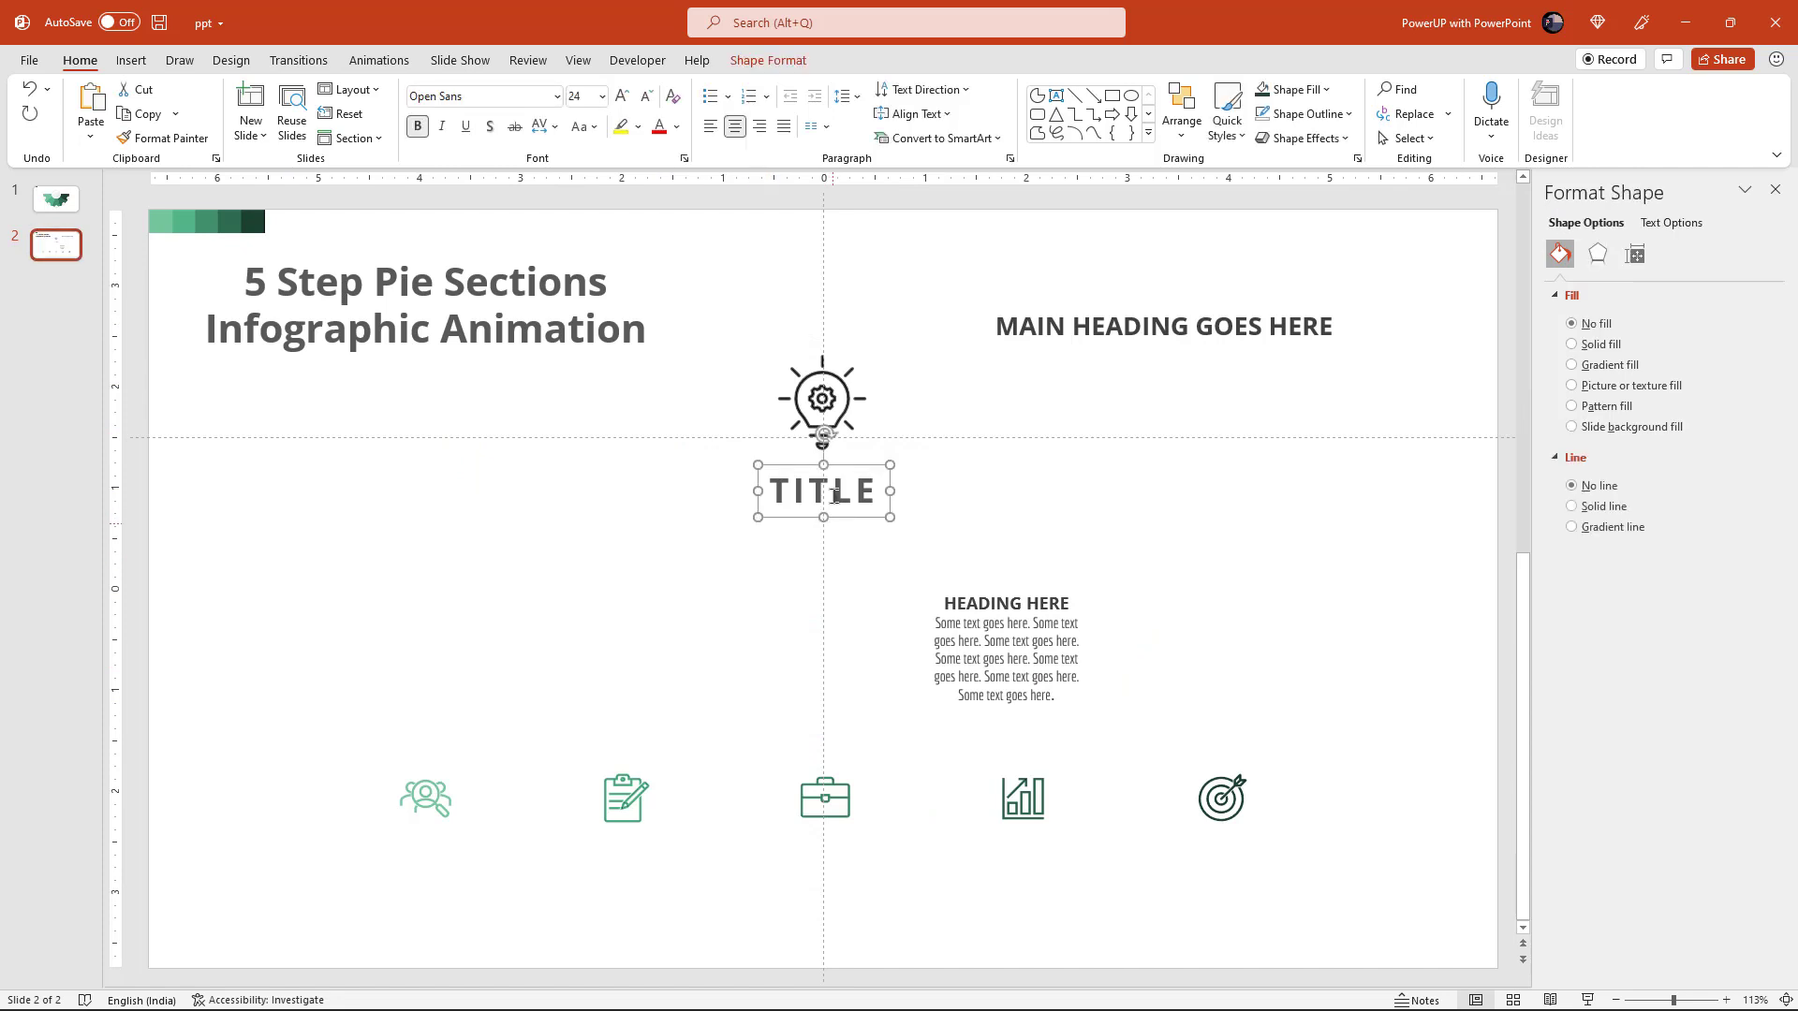
{"action": "left_click", "coordinate": [822, 401], "text": "shift"}
{"action": "key", "text": "ctrl+c"}
{"action": "key", "text": "Page_Up"}
{"action": "key", "text": "ctrl+v"}
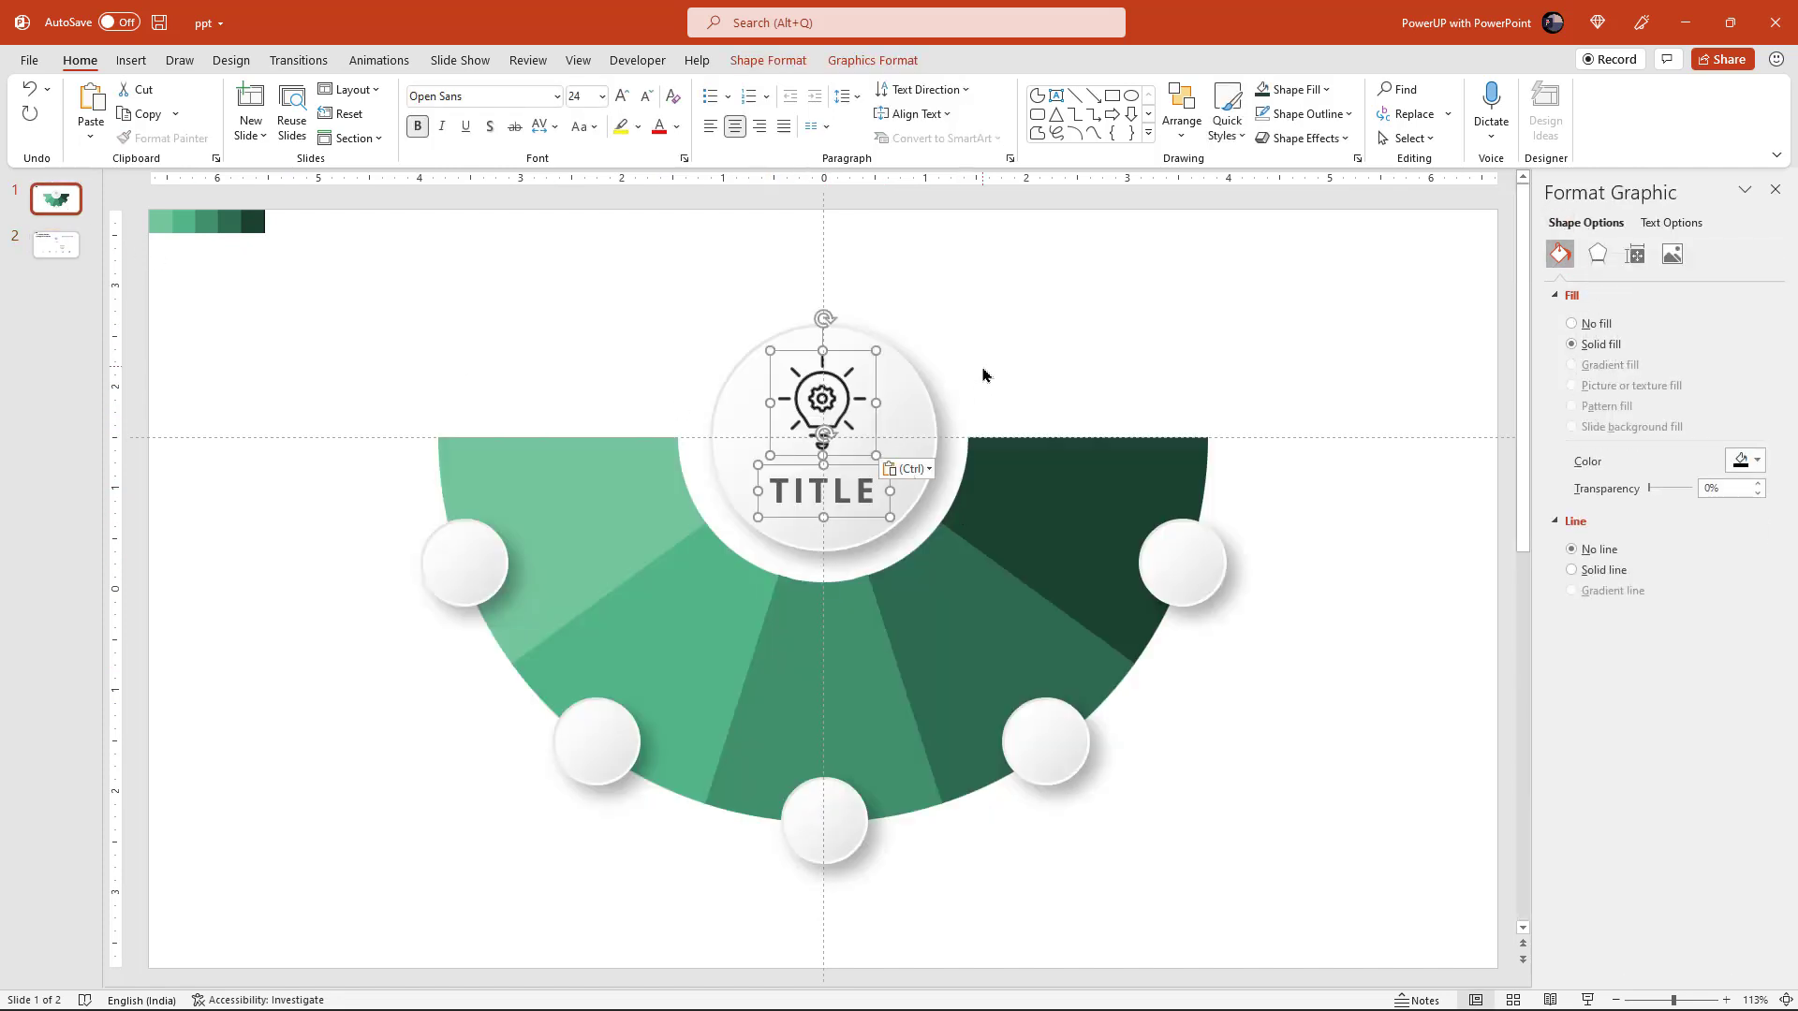
{"action": "key", "text": "Escape"}
- Paste slide 2's five icons and place people, clipboard, briefcase, chart and target in the rim circles
{"action": "left_click", "coordinate": [57, 245]}
{"action": "left_click_drag", "start_coordinate": [333, 700], "coordinate": [1318, 899]}
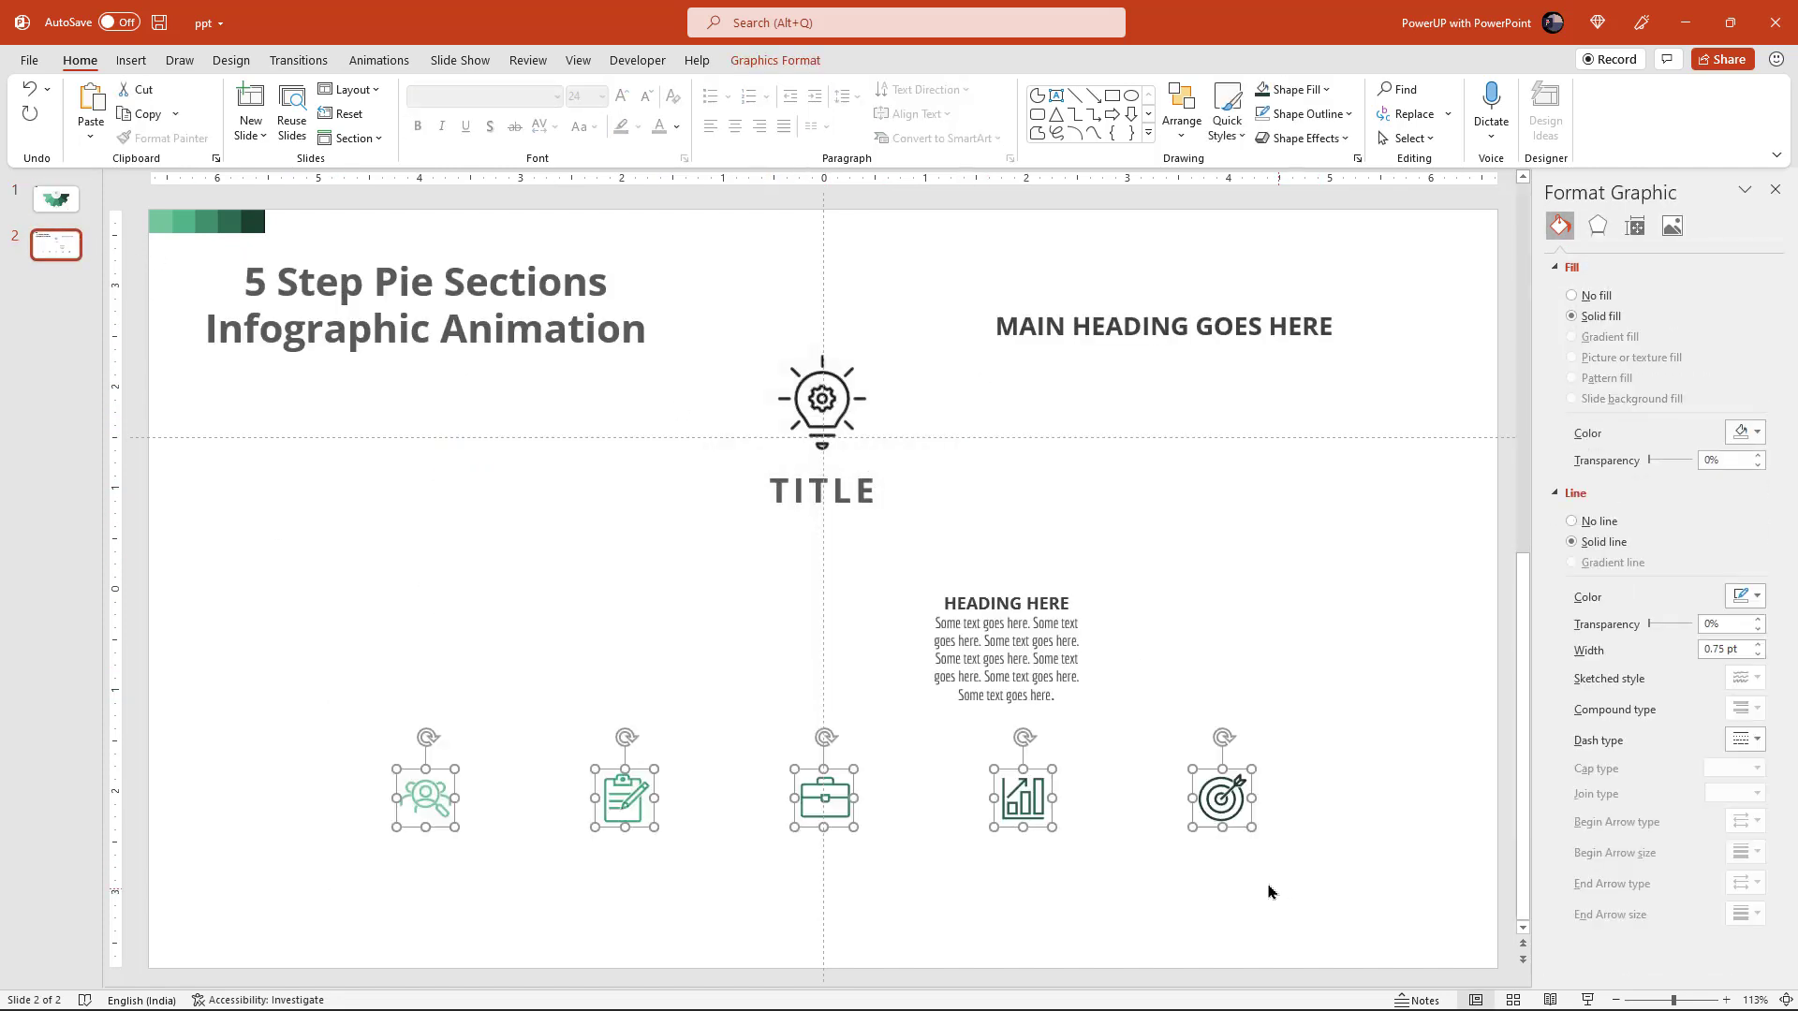
{"action": "key", "text": "ctrl+c"}
{"action": "left_click", "coordinate": [56, 200]}
{"action": "key", "text": "ctrl+v"}
{"action": "left_click_drag", "start_coordinate": [824, 800], "coordinate": [823, 884]}
{"action": "left_click", "coordinate": [560, 910]}
{"action": "left_click_drag", "start_coordinate": [423, 885], "coordinate": [463, 562]}
{"action": "left_click_drag", "start_coordinate": [622, 885], "coordinate": [597, 740]}
{"action": "left_click_drag", "start_coordinate": [821, 886], "coordinate": [824, 832]}
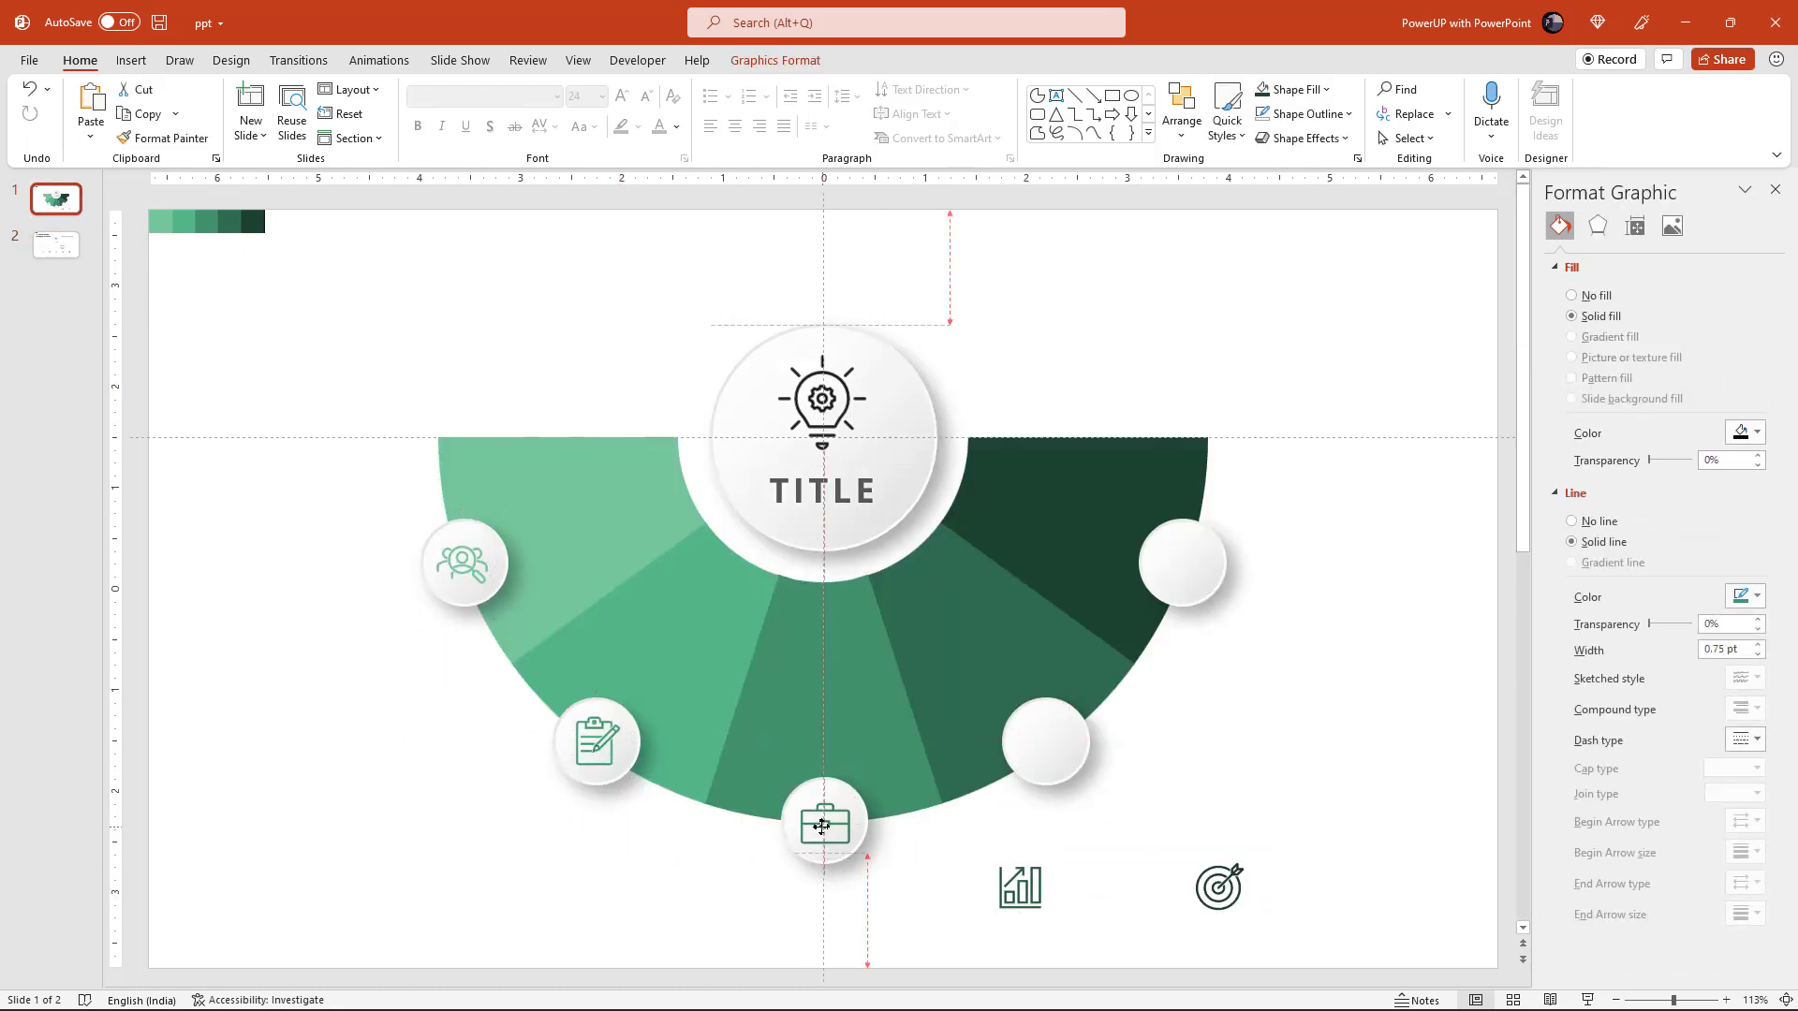
{"action": "left_click_drag", "start_coordinate": [1020, 887], "coordinate": [1047, 741]}
{"action": "left_click_drag", "start_coordinate": [1219, 885], "coordinate": [1183, 564]}
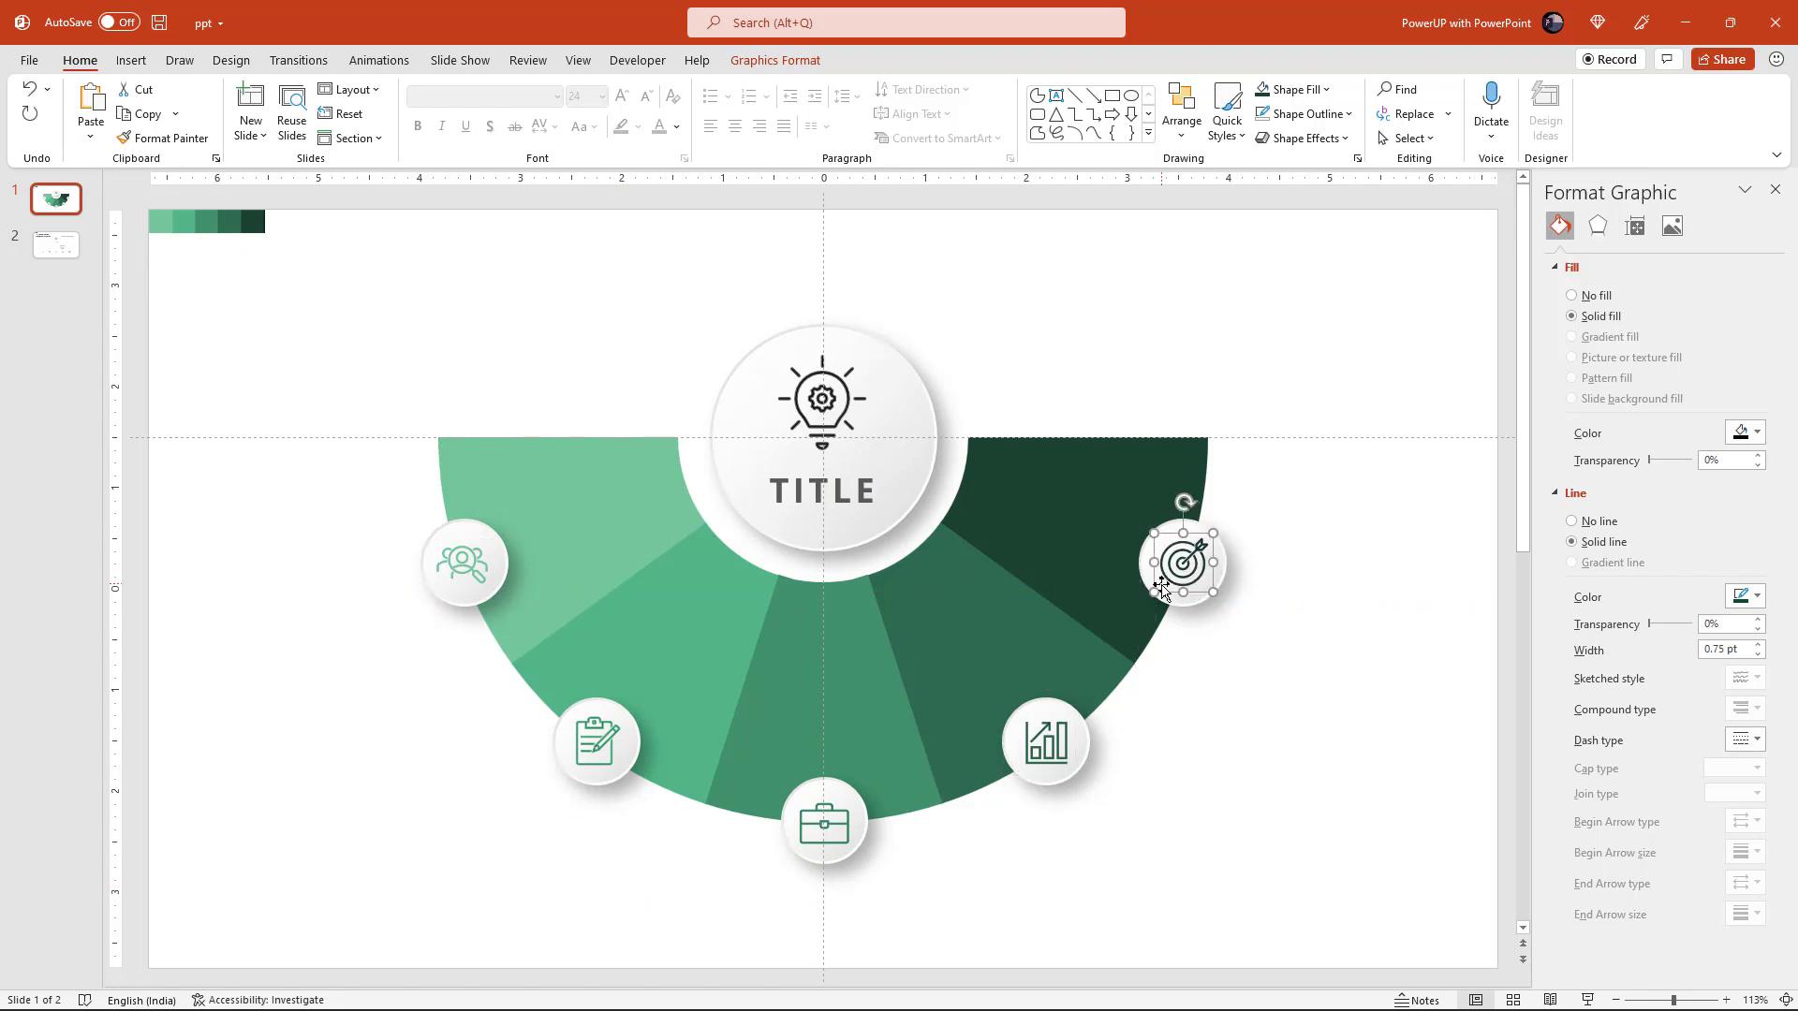
- Paste slide 2's HEADING HERE box into the upper-left section with white font
{"action": "left_click", "coordinate": [100, 314]}
{"action": "left_click", "coordinate": [56, 245]}
{"action": "left_click", "coordinate": [981, 711]}
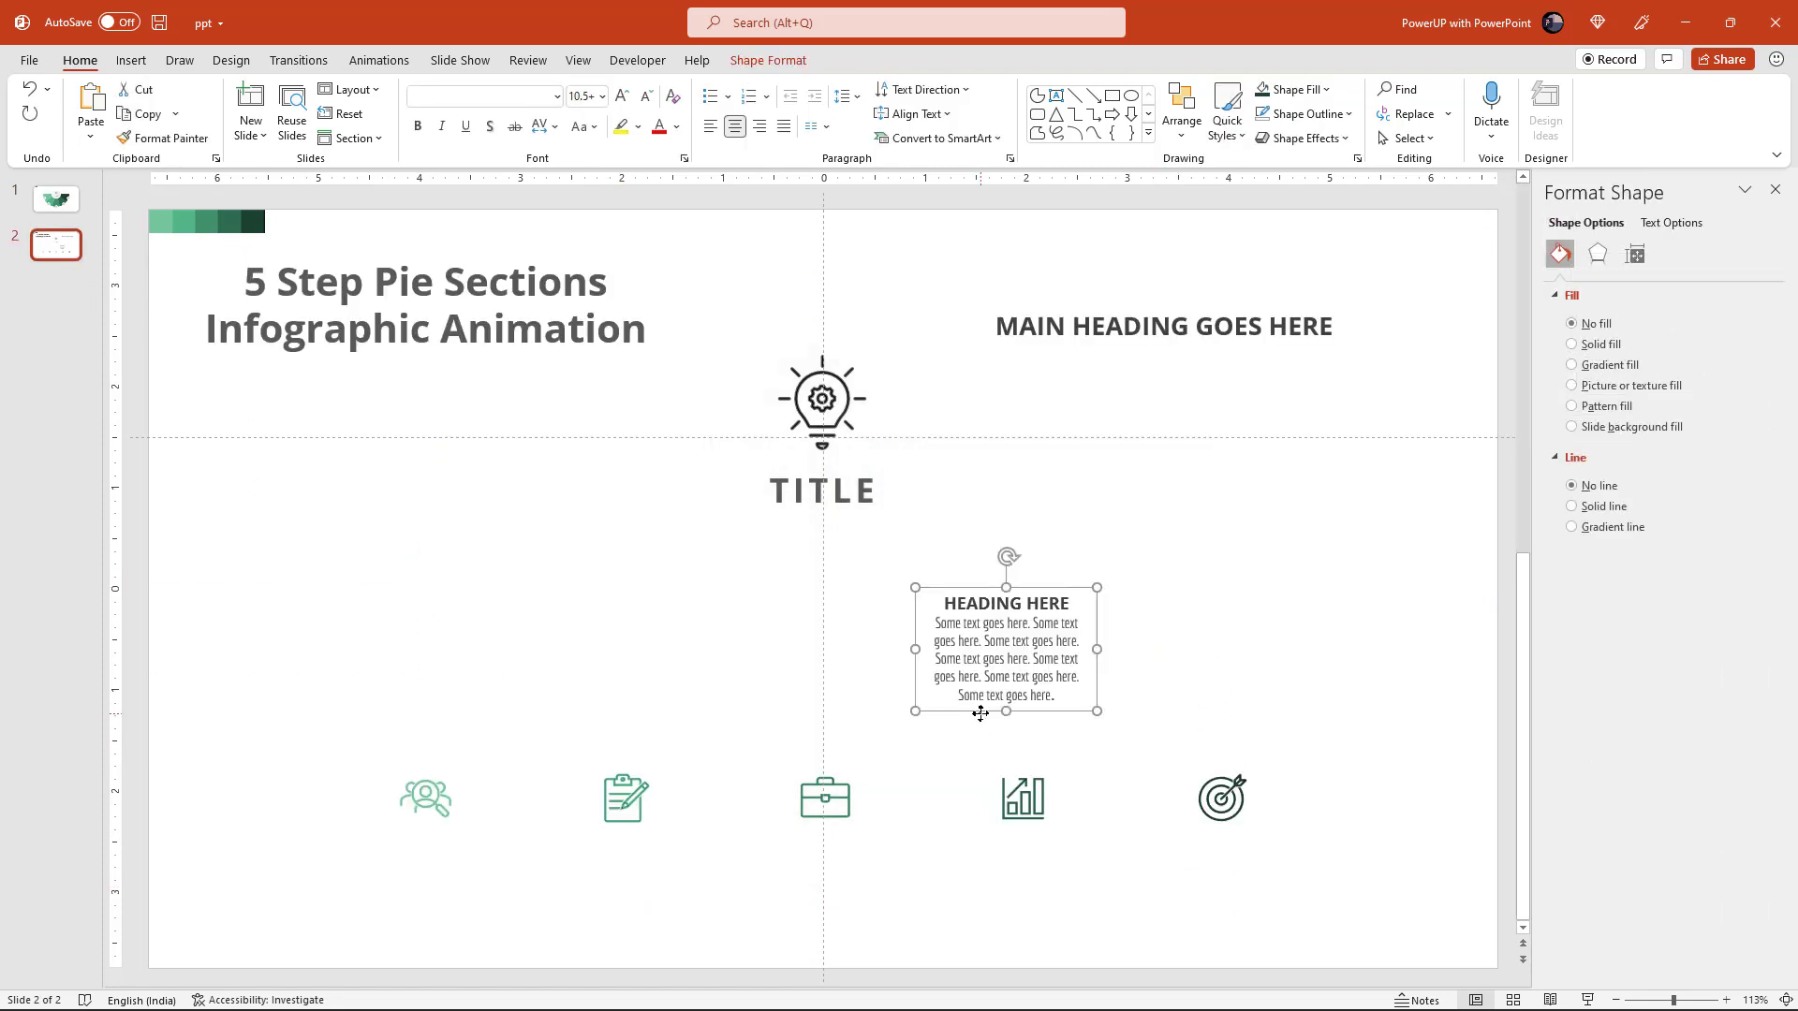
{"action": "key", "text": "ctrl+c"}
{"action": "left_click", "coordinate": [56, 199]}
{"action": "key", "text": "ctrl+v"}
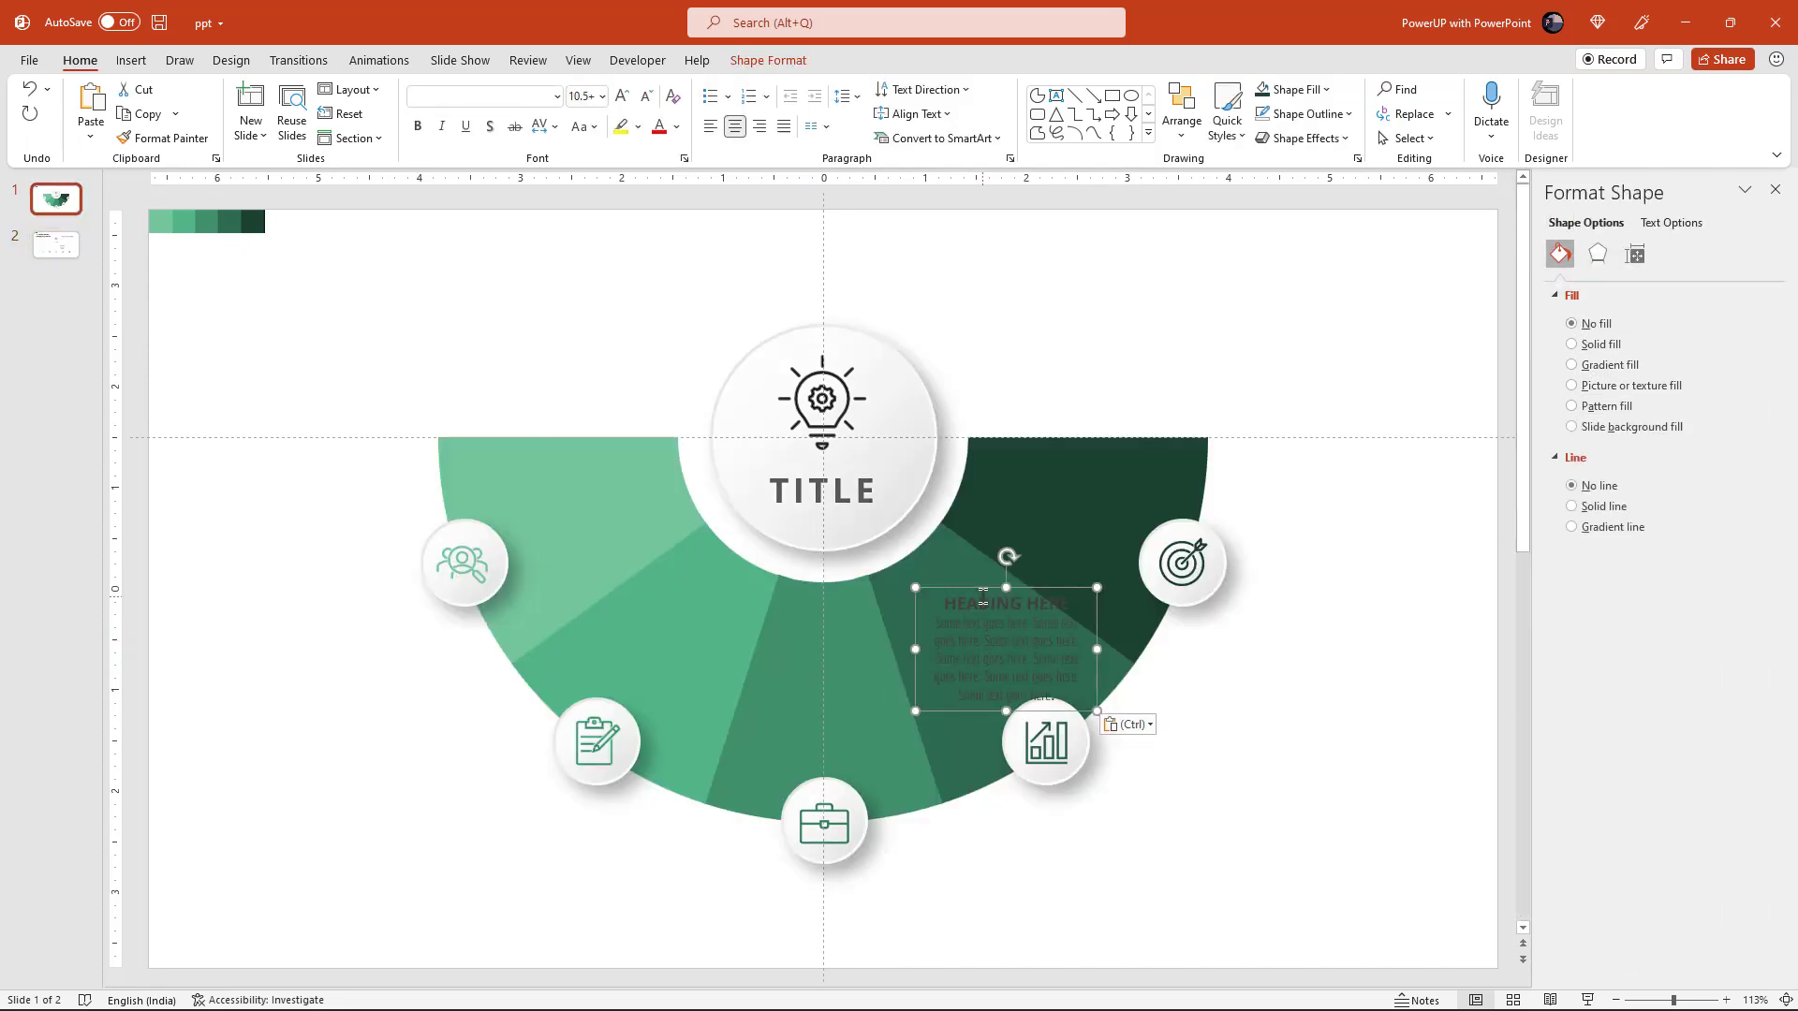
{"action": "left_click_drag", "start_coordinate": [983, 593], "coordinate": [558, 457]}
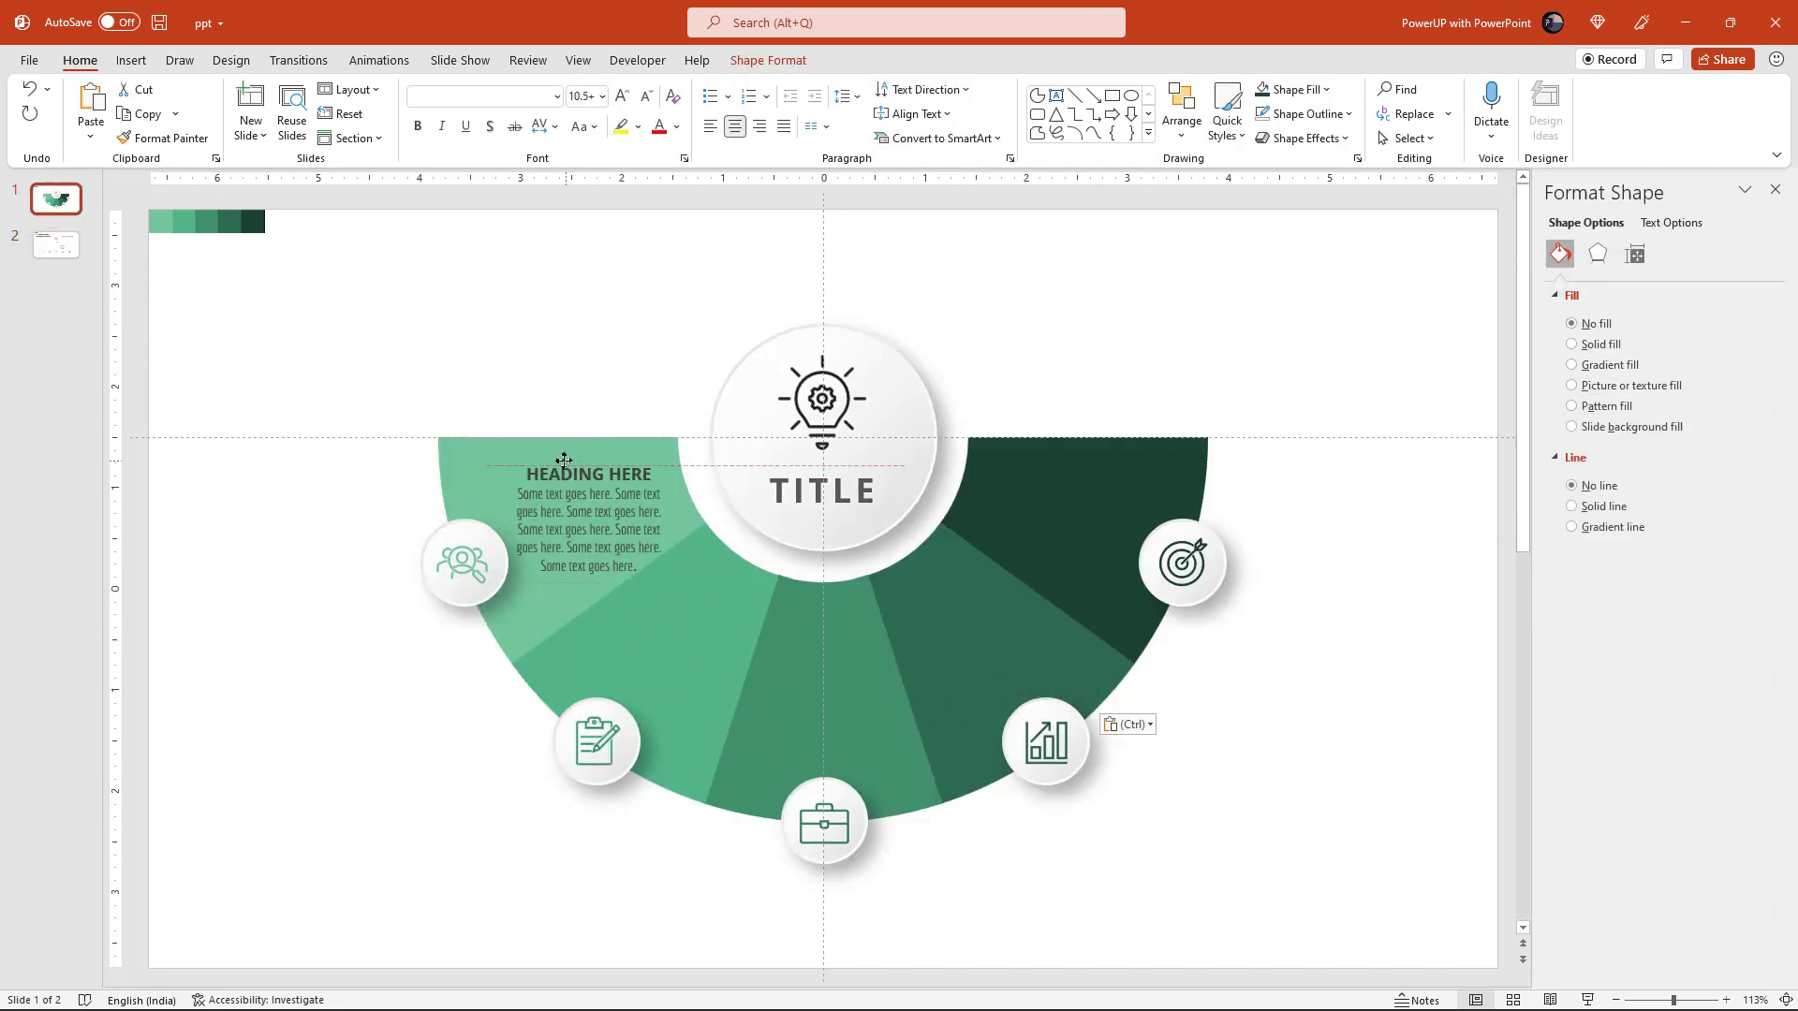
{"action": "left_click", "coordinate": [681, 138]}
{"action": "left_click", "coordinate": [653, 179]}
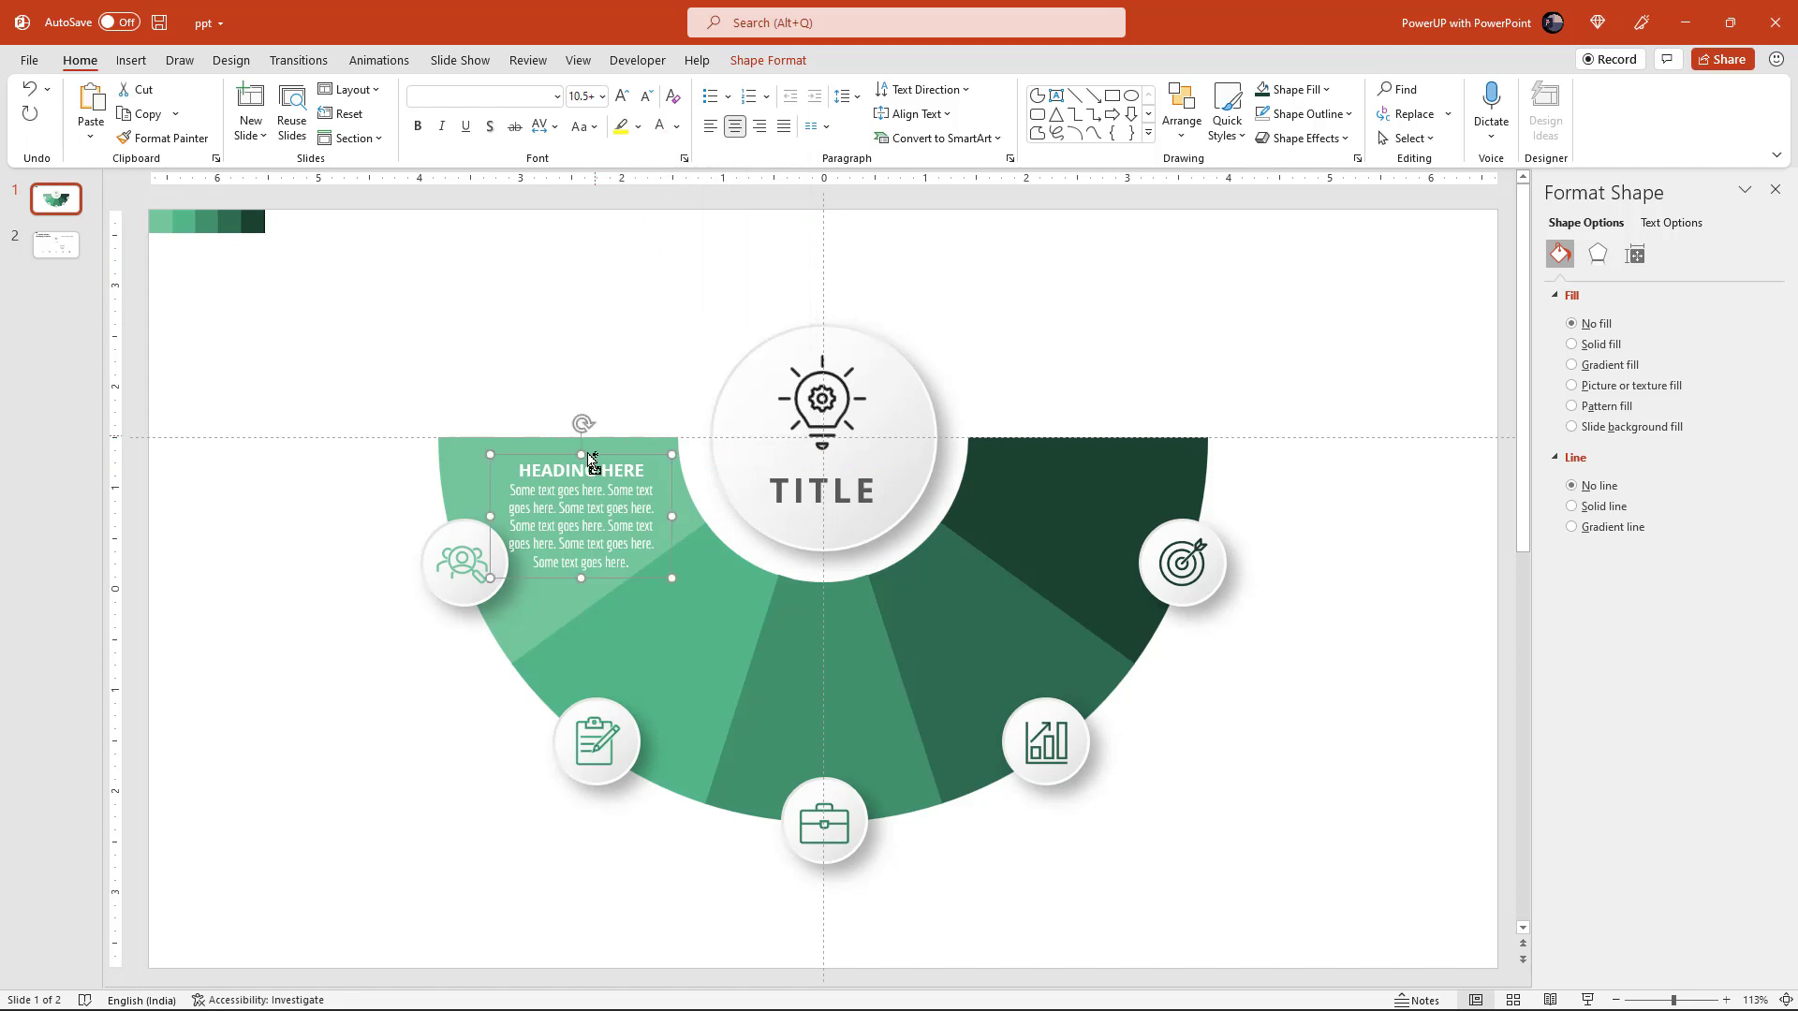
- Duplicate the text block into each section, then set all five to size 10 and narrower
{"action": "mouse_move", "coordinate": [573, 463]}
{"action": "left_mouse_down"}
{"action": "mouse_move", "coordinate": [670, 595]}
{"action": "mouse_move", "coordinate": [818, 652]}
{"action": "mouse_move", "coordinate": [970, 583]}
{"action": "mouse_move", "coordinate": [1038, 446]}
{"action": "left_mouse_up"}
{"action": "left_click", "coordinate": [959, 629], "text": "ctrl"}
{"action": "left_click", "coordinate": [857, 698], "text": "shift"}
{"action": "left_click", "coordinate": [678, 646], "text": "shift"}
{"action": "left_click", "coordinate": [587, 521], "text": "shift"}
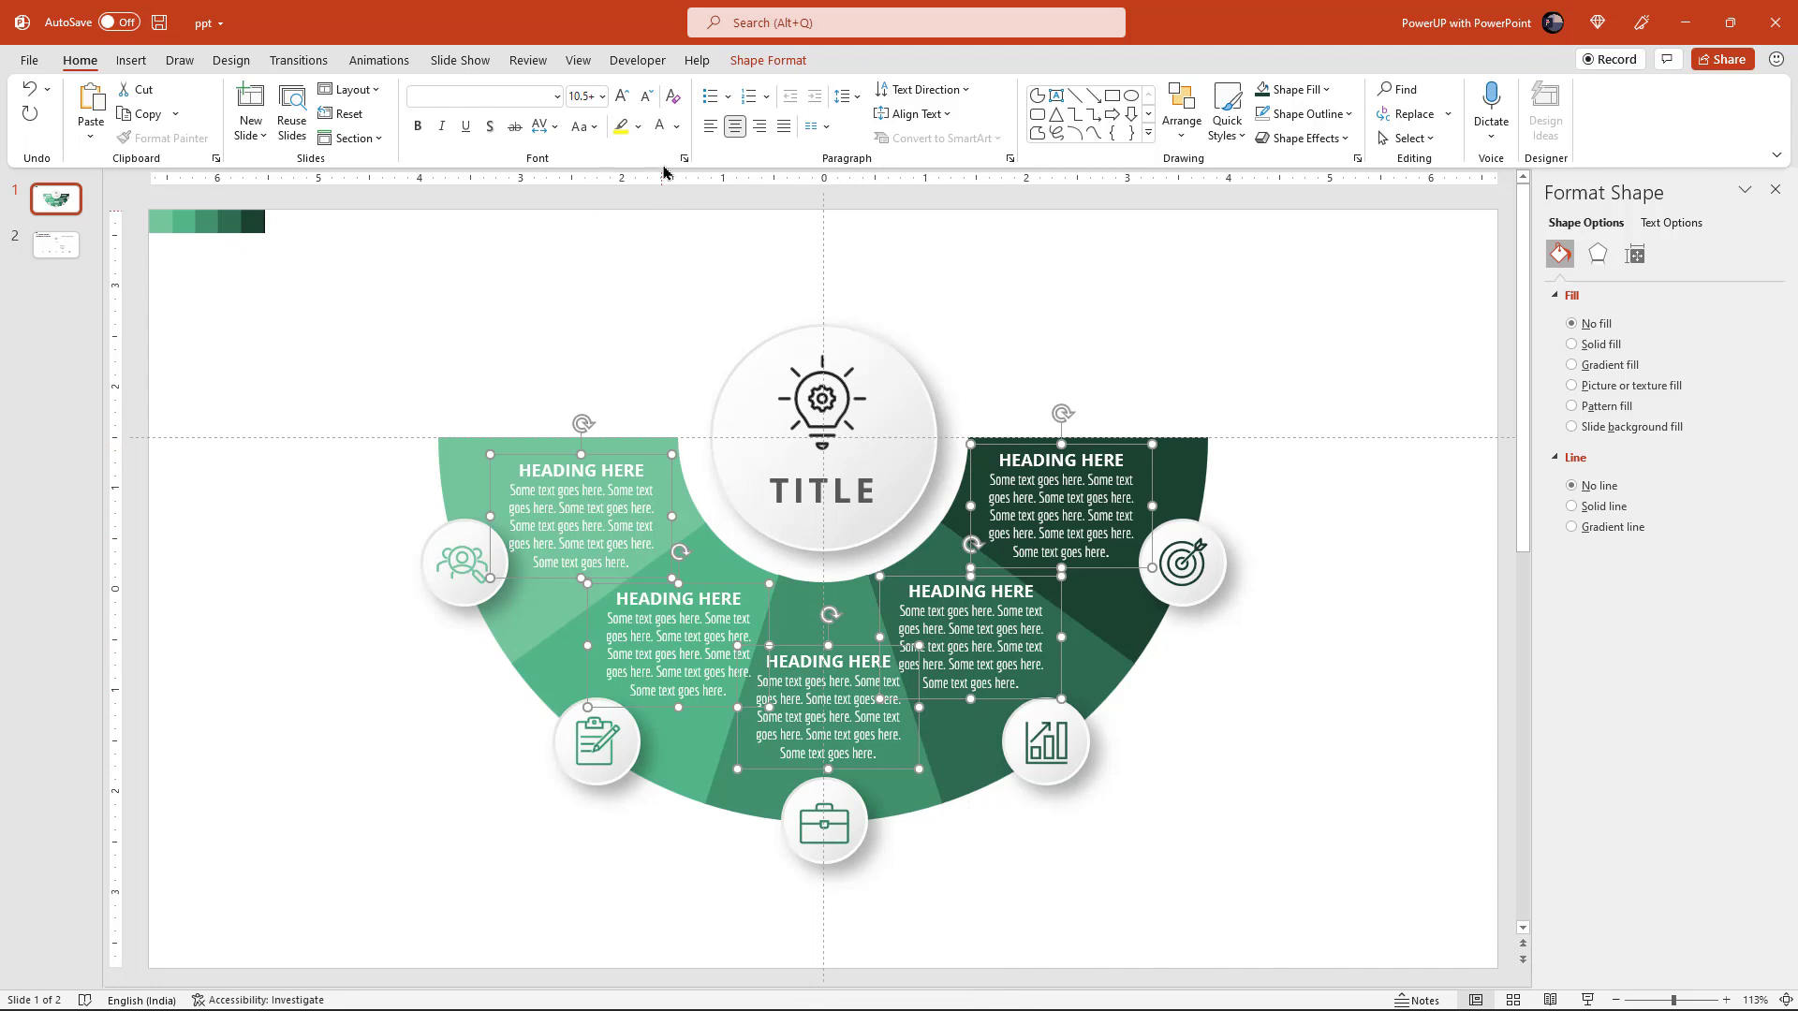
{"action": "left_click", "coordinate": [647, 97]}
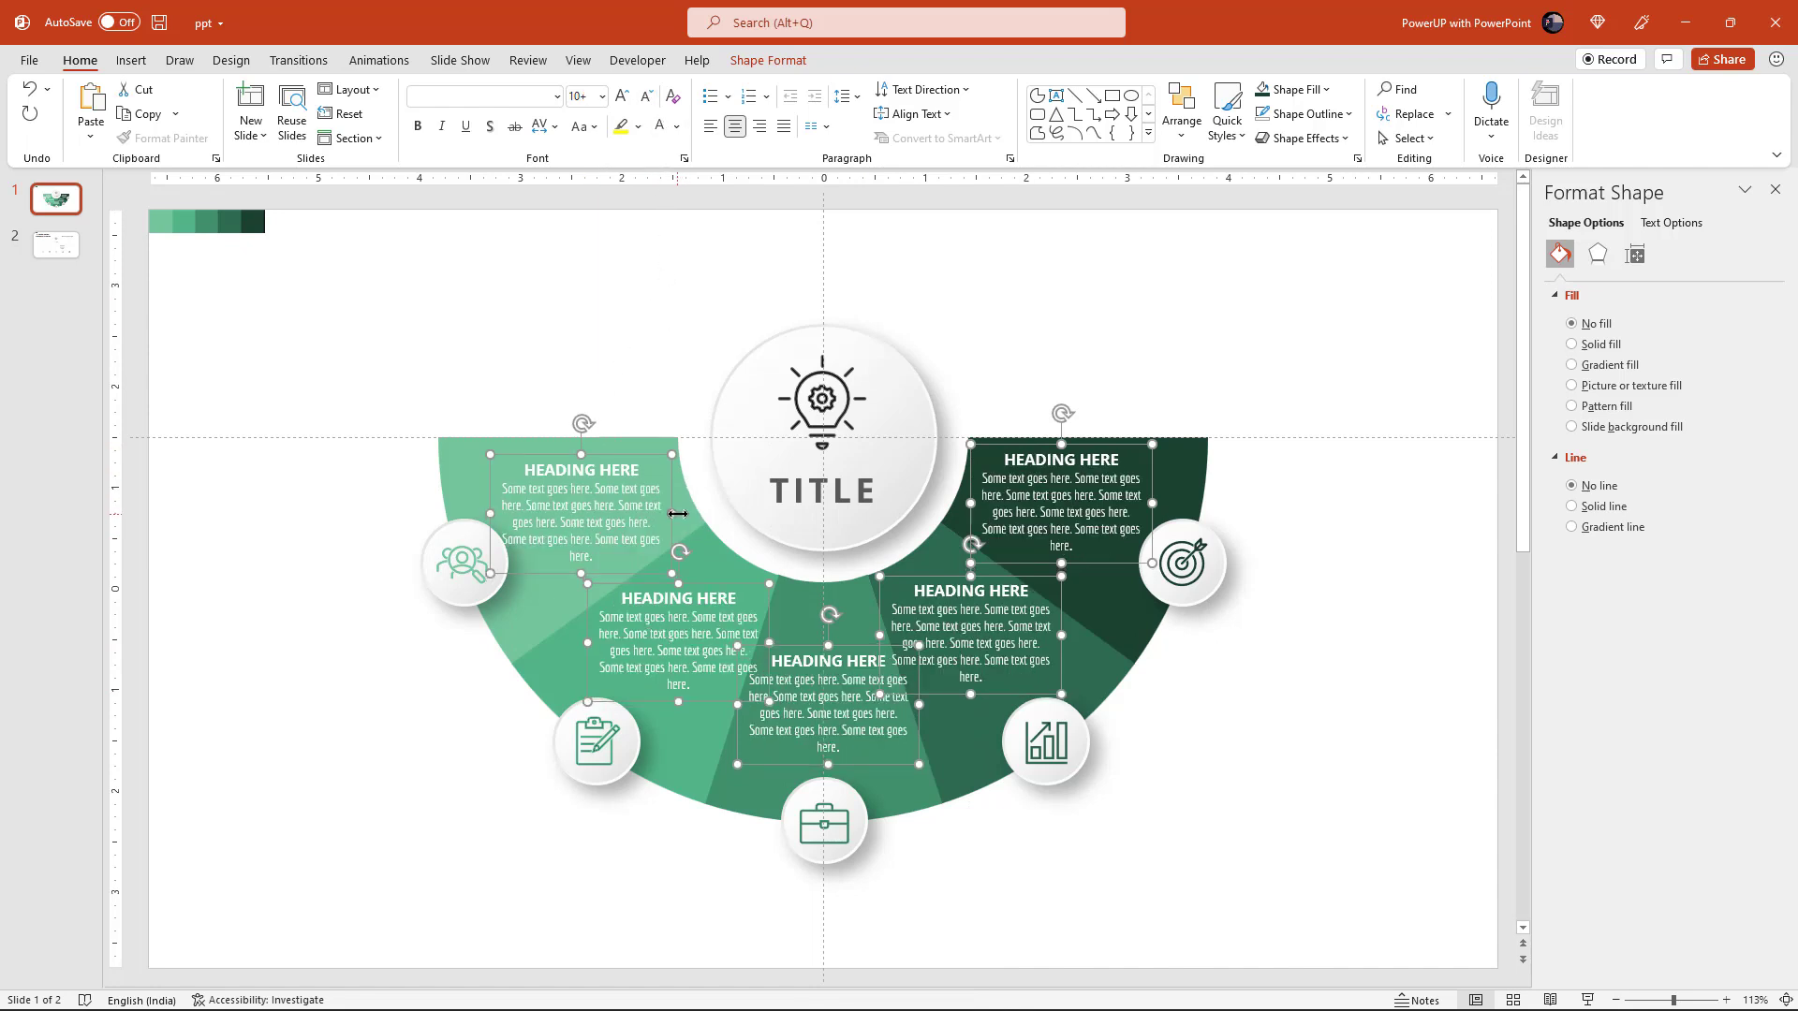
{"action": "left_click_drag", "start_coordinate": [679, 516], "coordinate": [661, 513]}
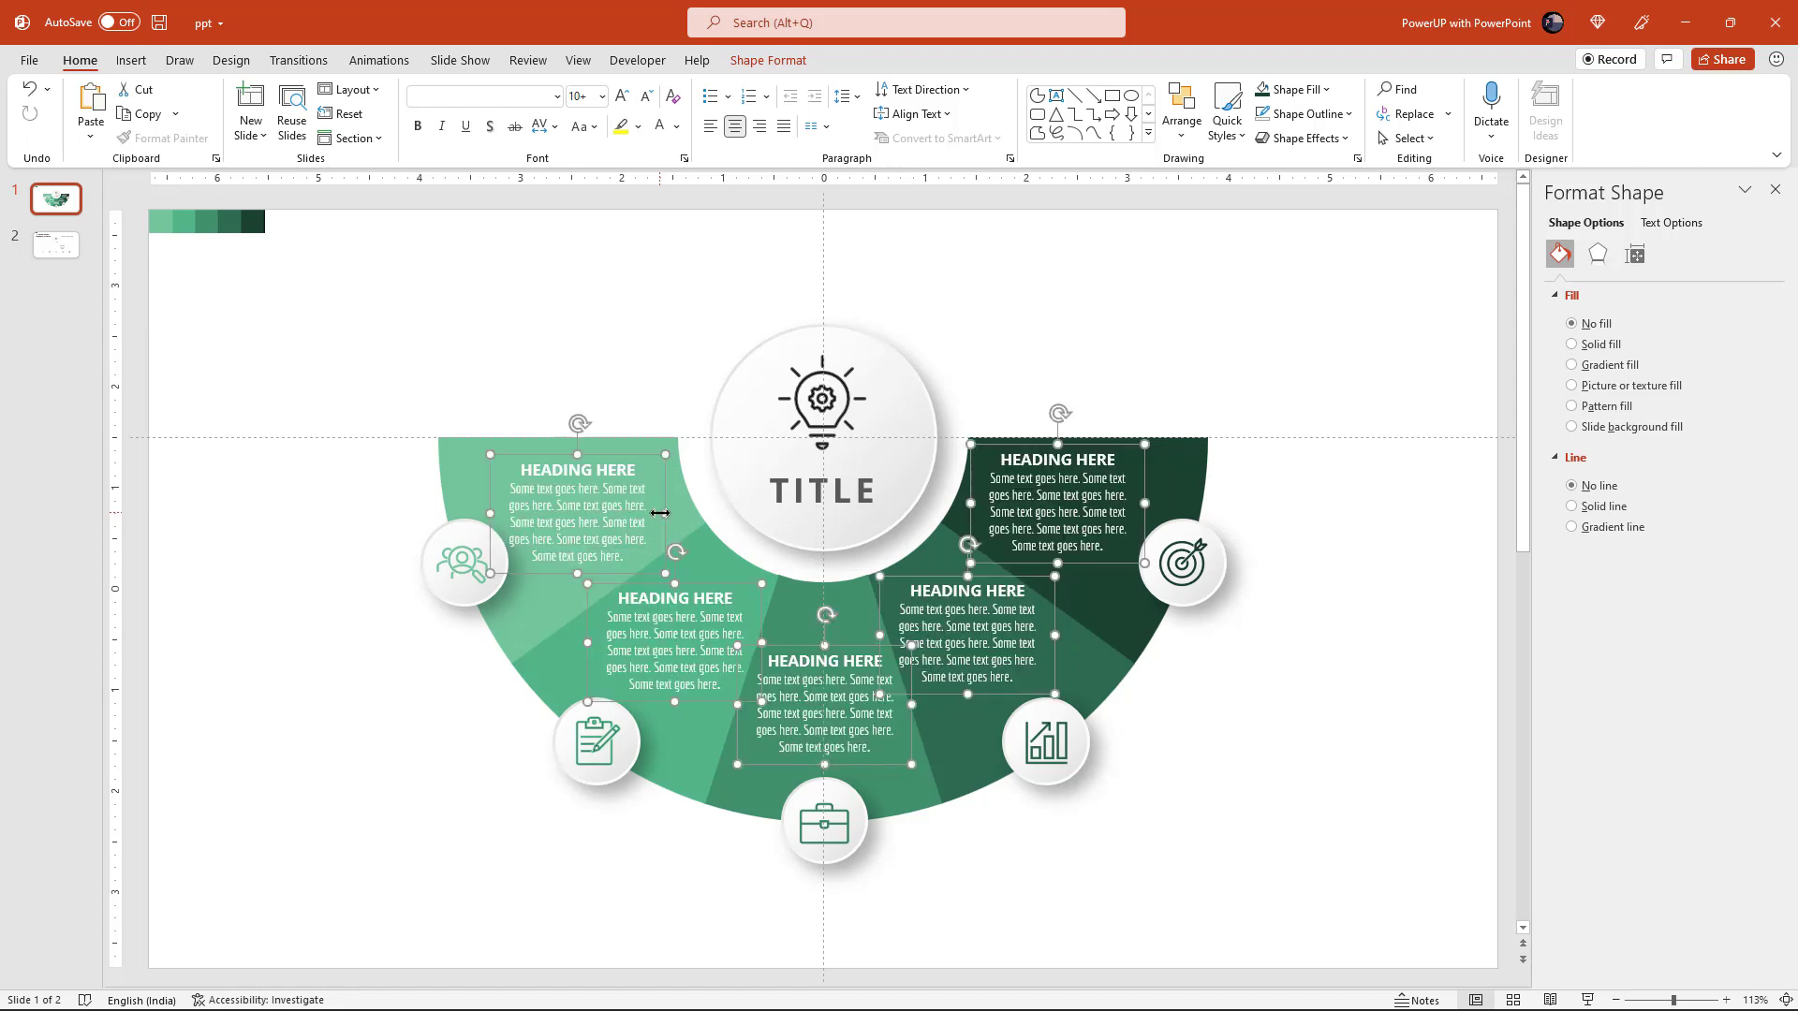
{"action": "left_click", "coordinate": [1225, 850]}
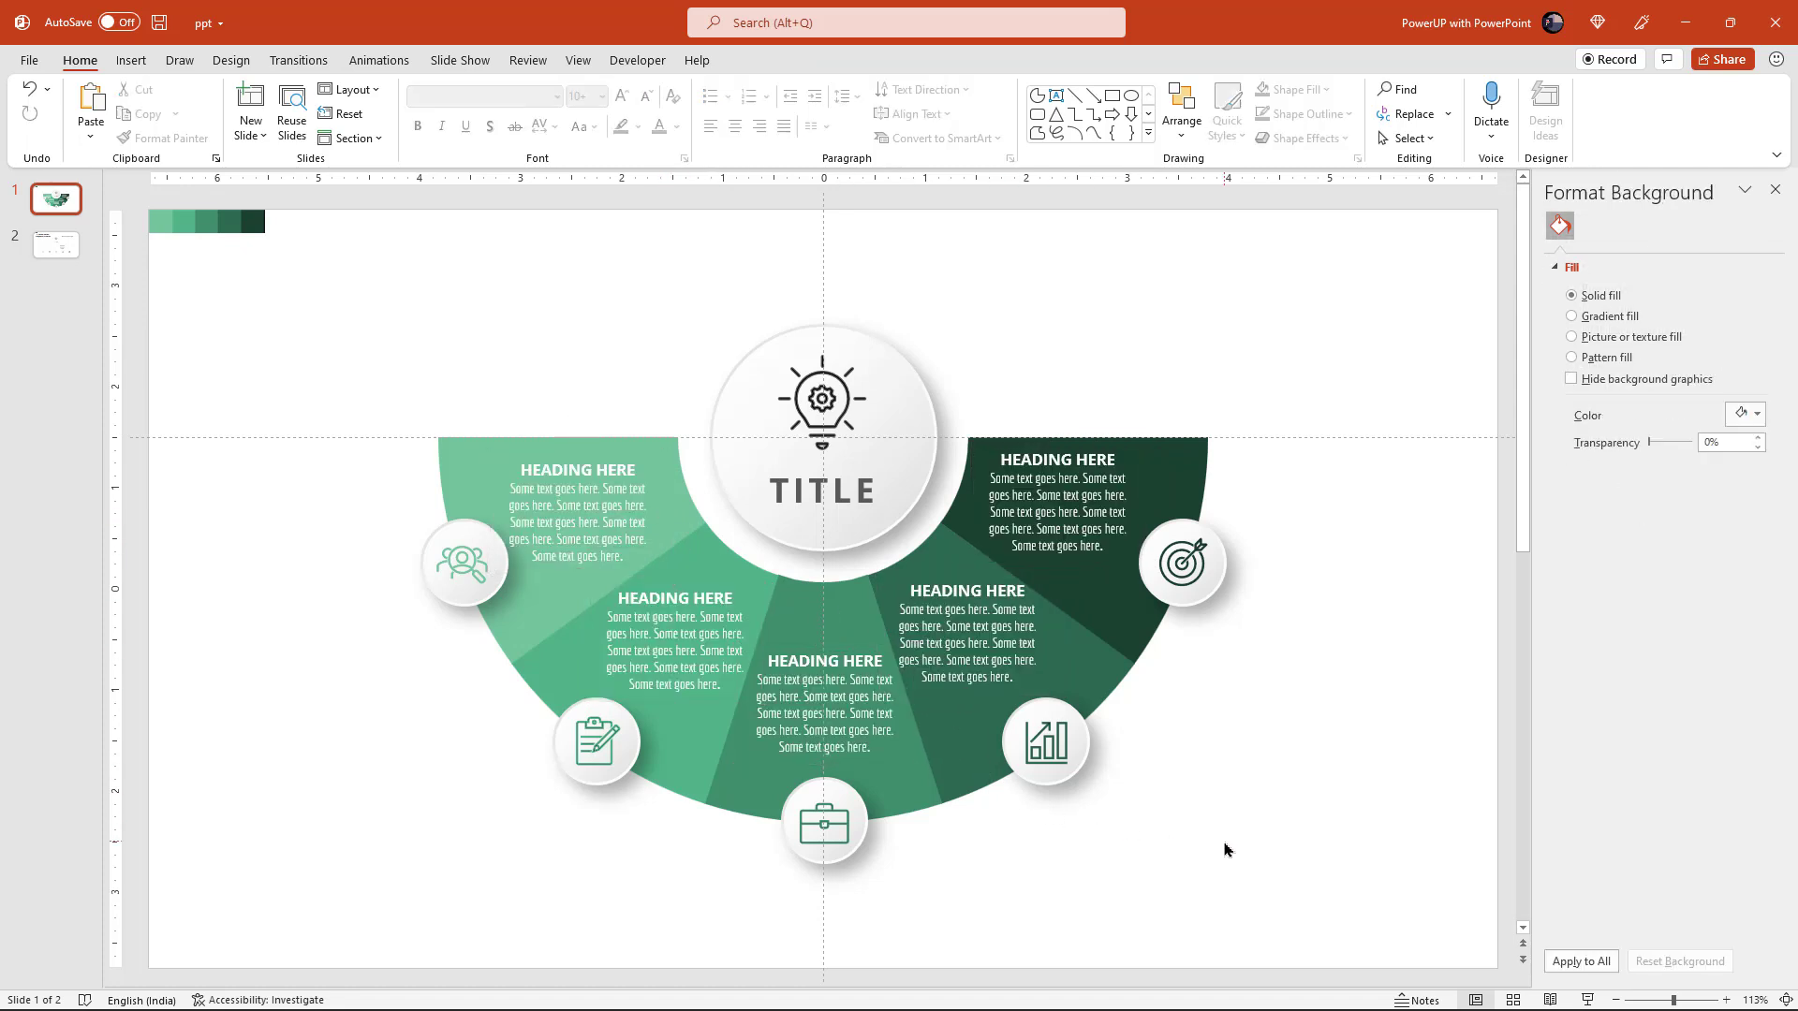
- Copy the main heading from slide 2 and place it above slide 1's centre circle
{"action": "left_click", "coordinate": [57, 246]}
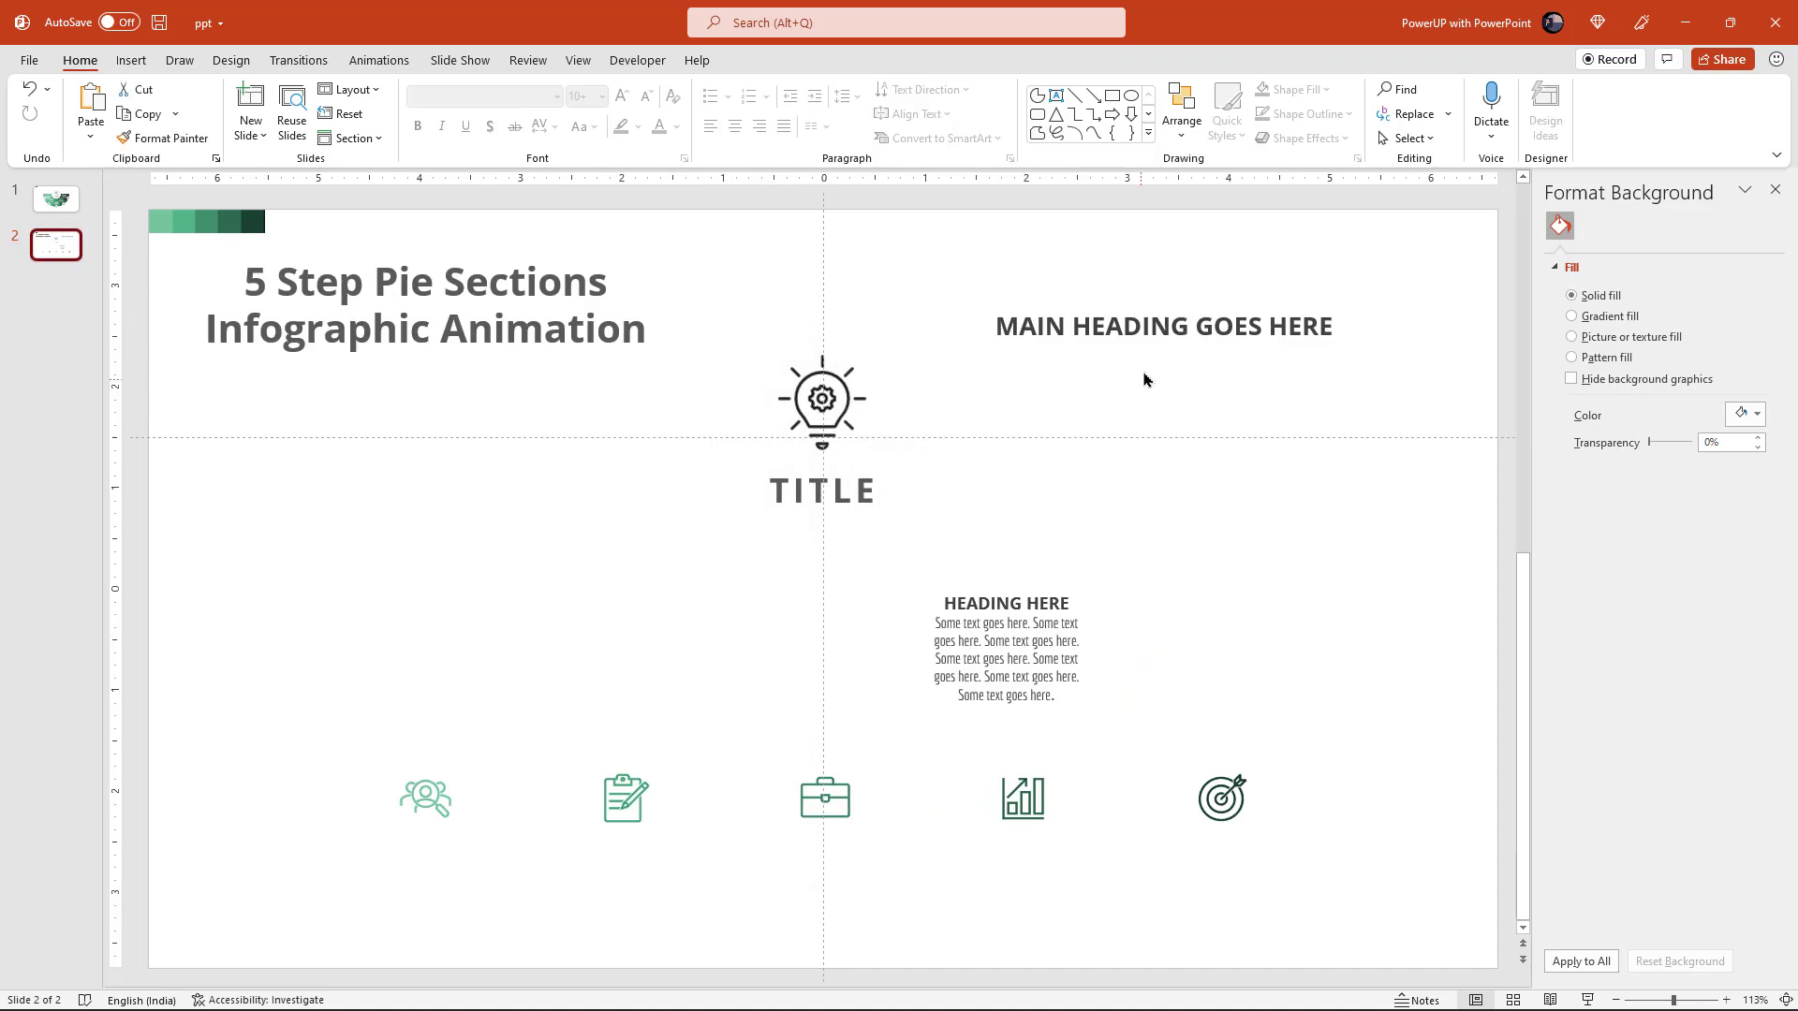
{"action": "left_click", "coordinate": [1146, 349]}
{"action": "key", "text": "ctrl+c"}
{"action": "key", "text": "Page_Up"}
{"action": "key", "text": "ctrl+v"}
{"action": "left_click_drag", "start_coordinate": [1165, 327], "coordinate": [709, 302]}
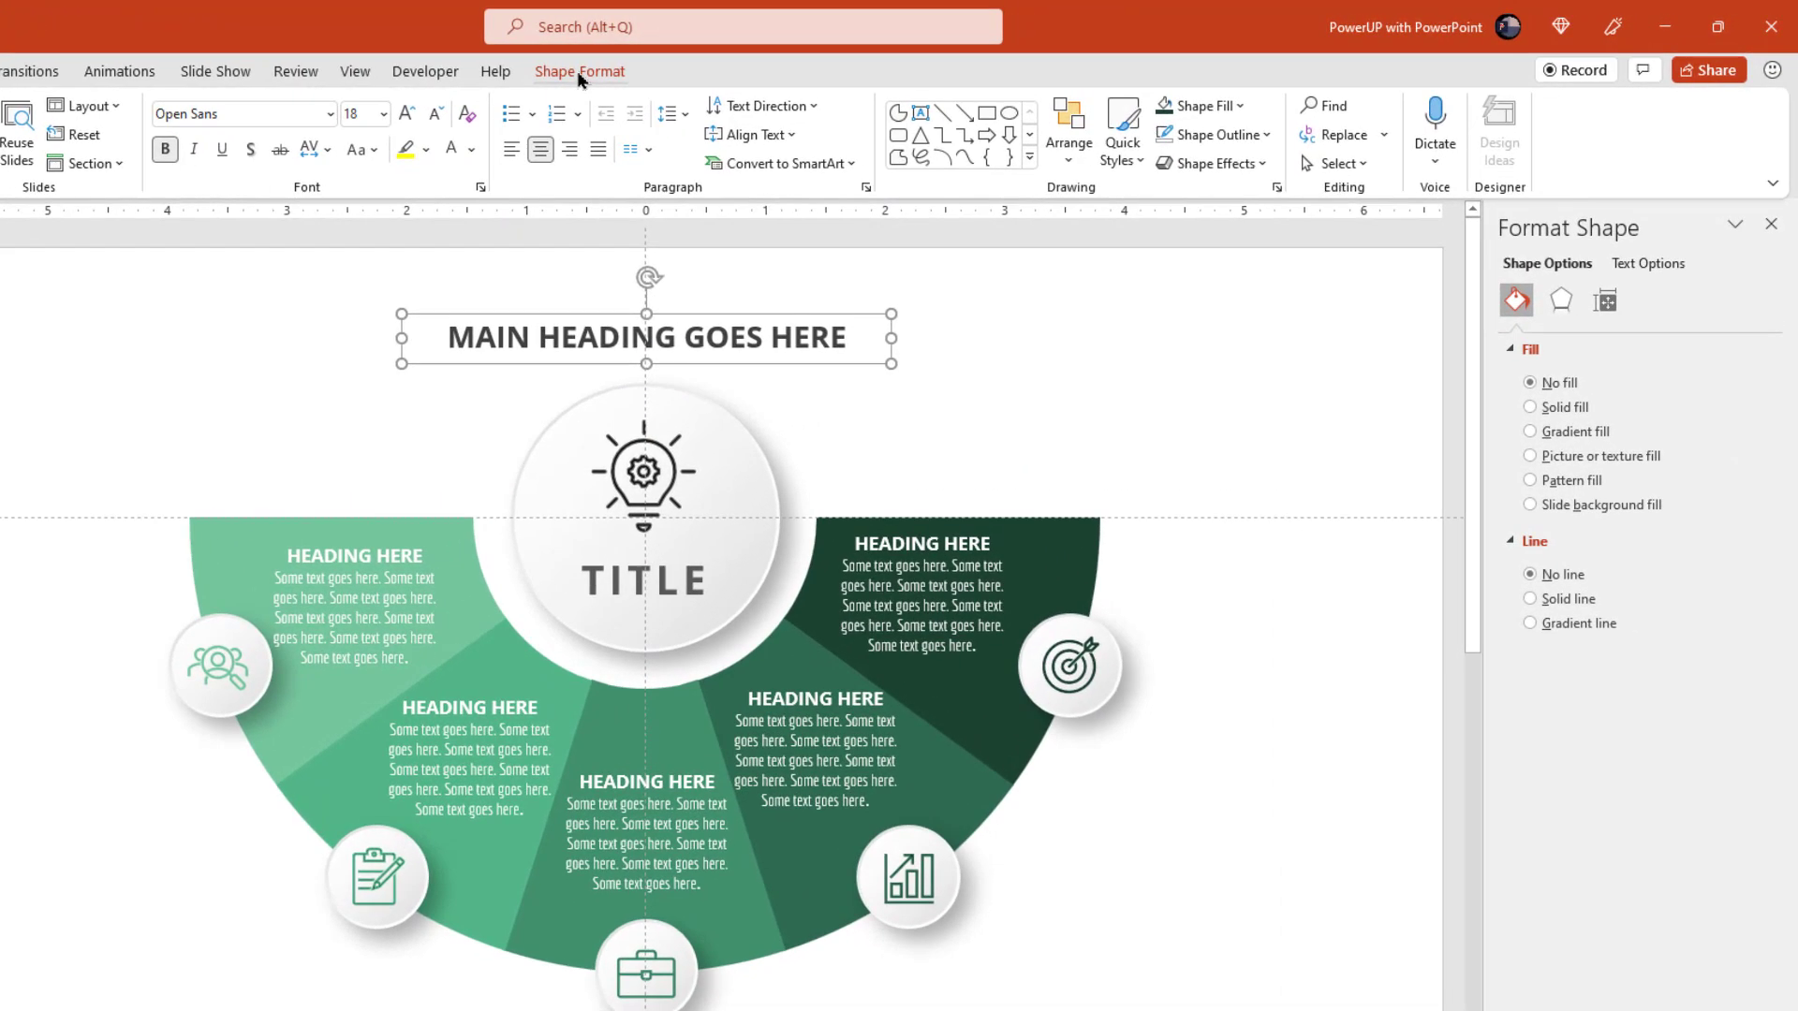
- Transform the heading into an upward arch and resize it to curve over the circle
{"action": "left_click", "coordinate": [767, 61]}
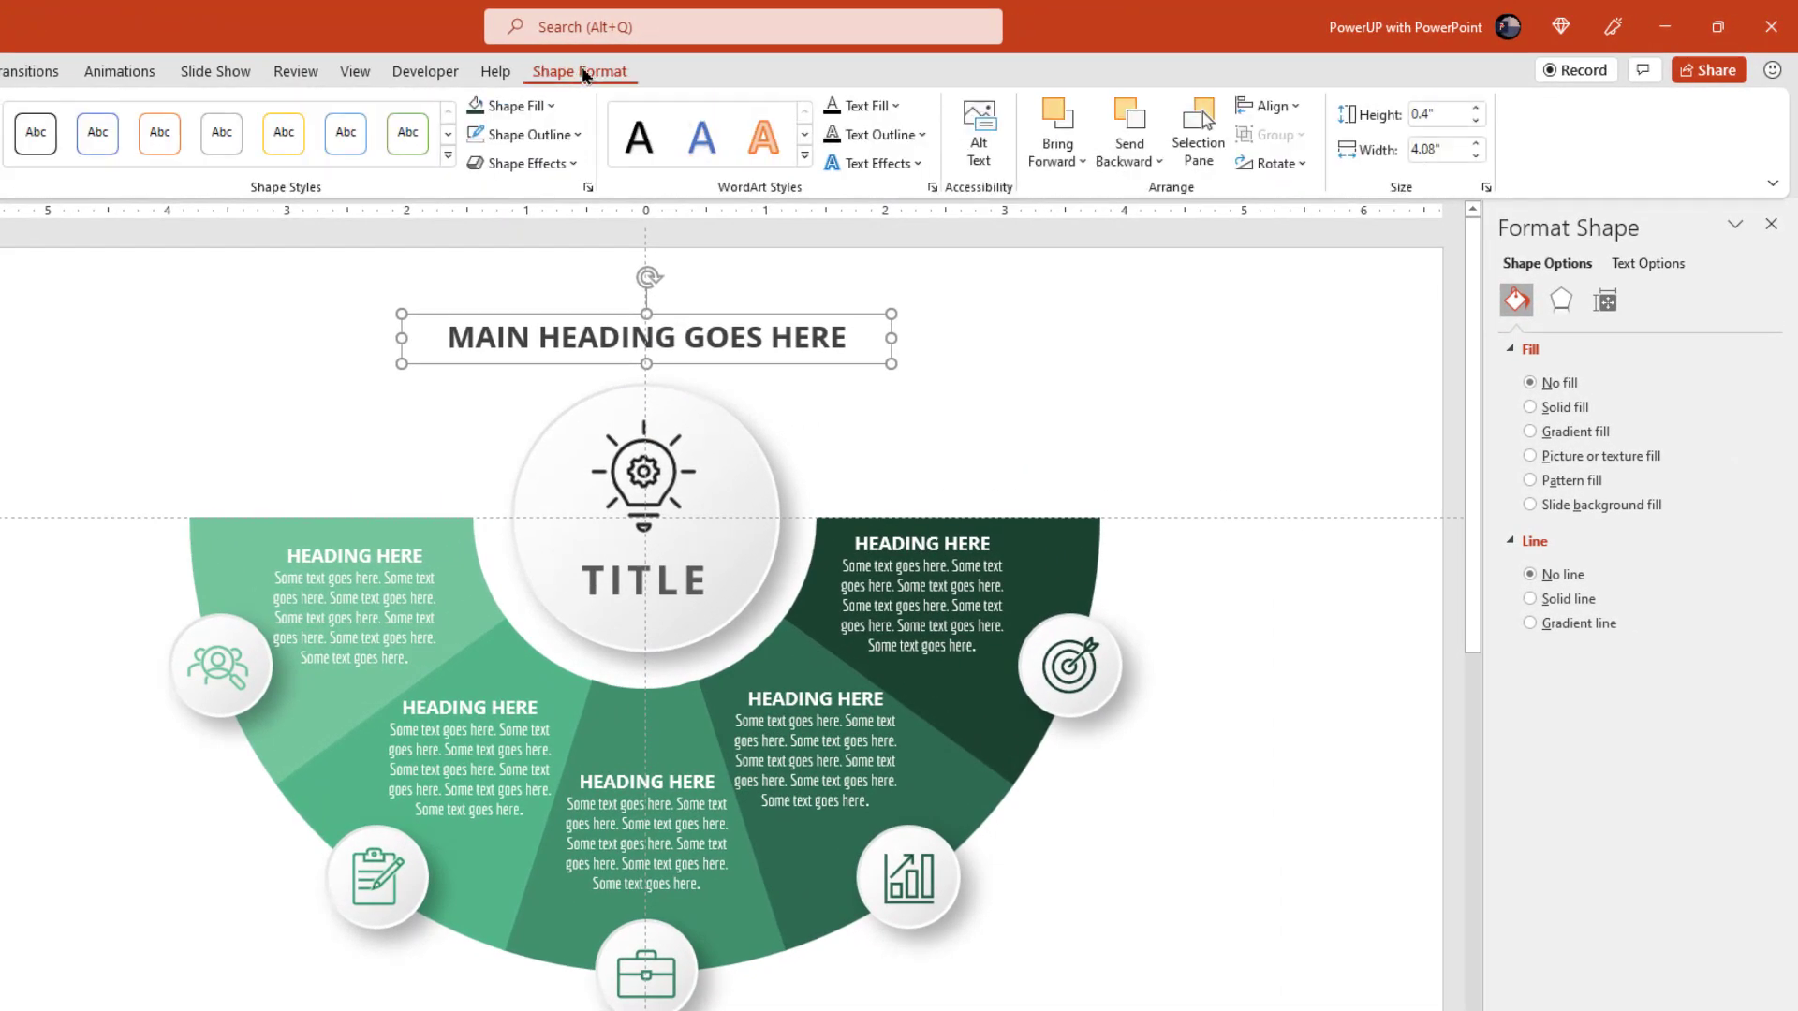
{"action": "left_click", "coordinate": [896, 166]}
{"action": "left_click", "coordinate": [910, 476]}
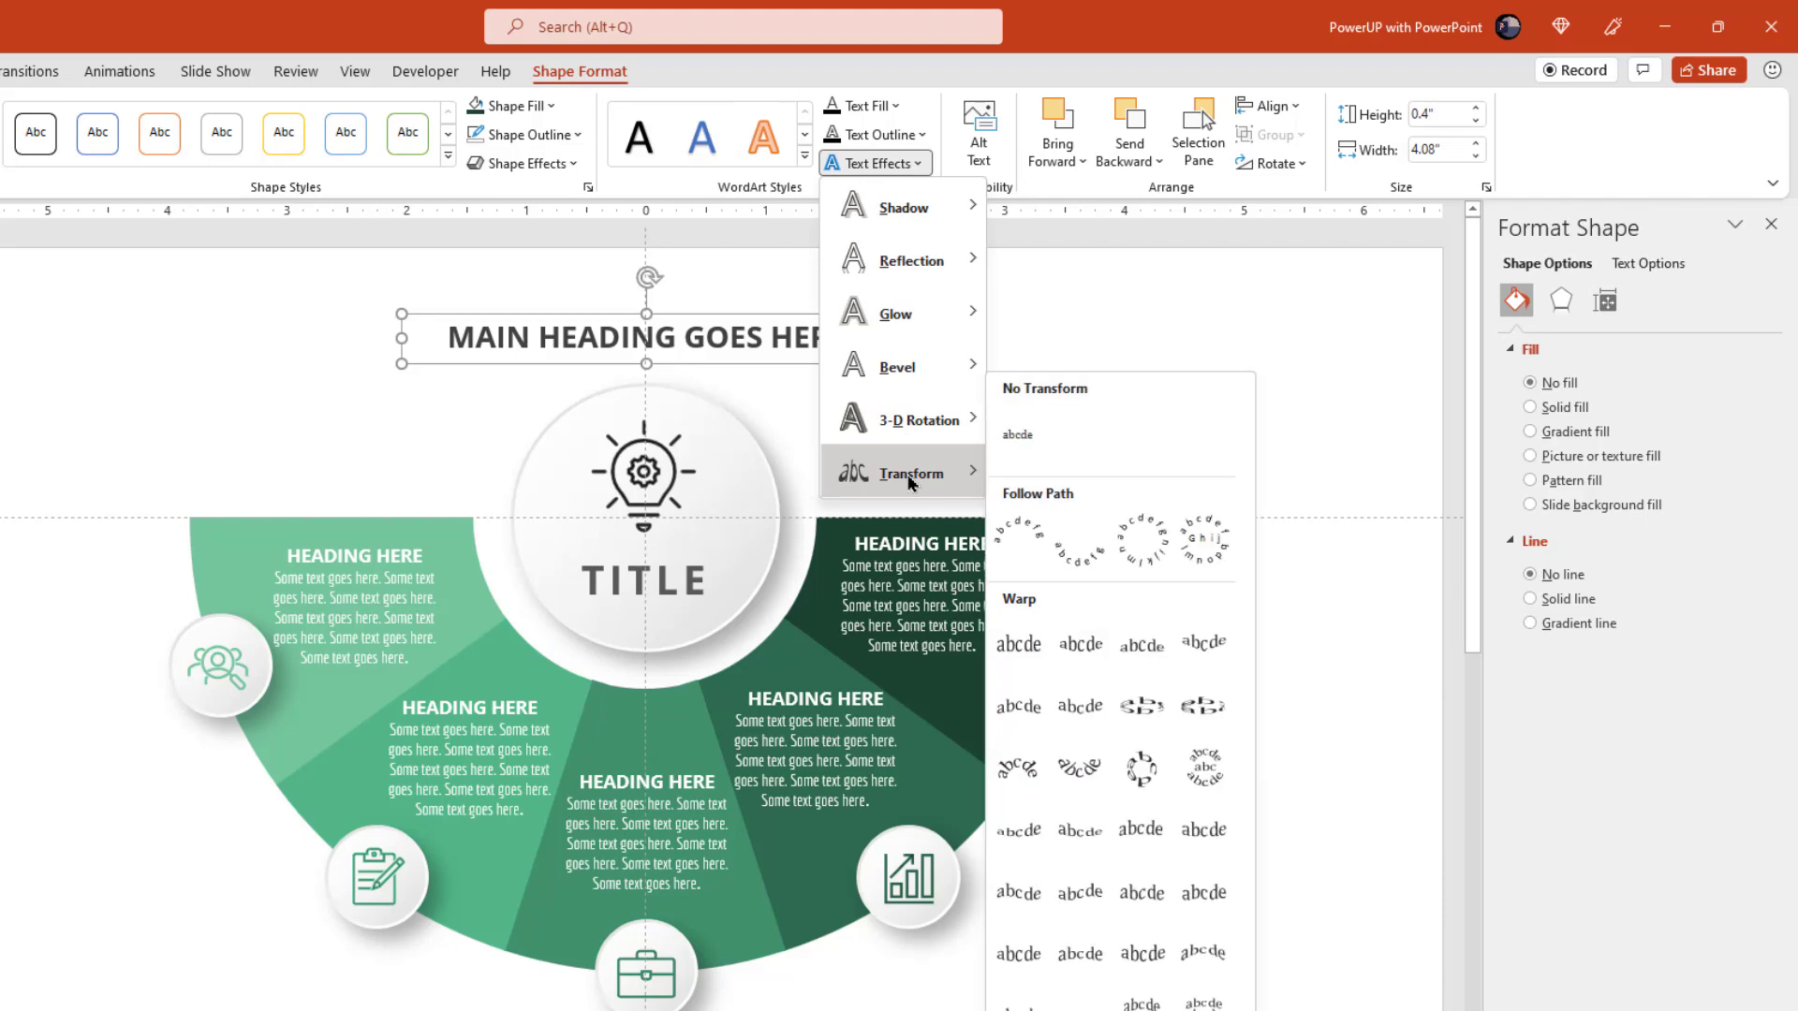
{"action": "left_click", "coordinate": [1015, 526]}
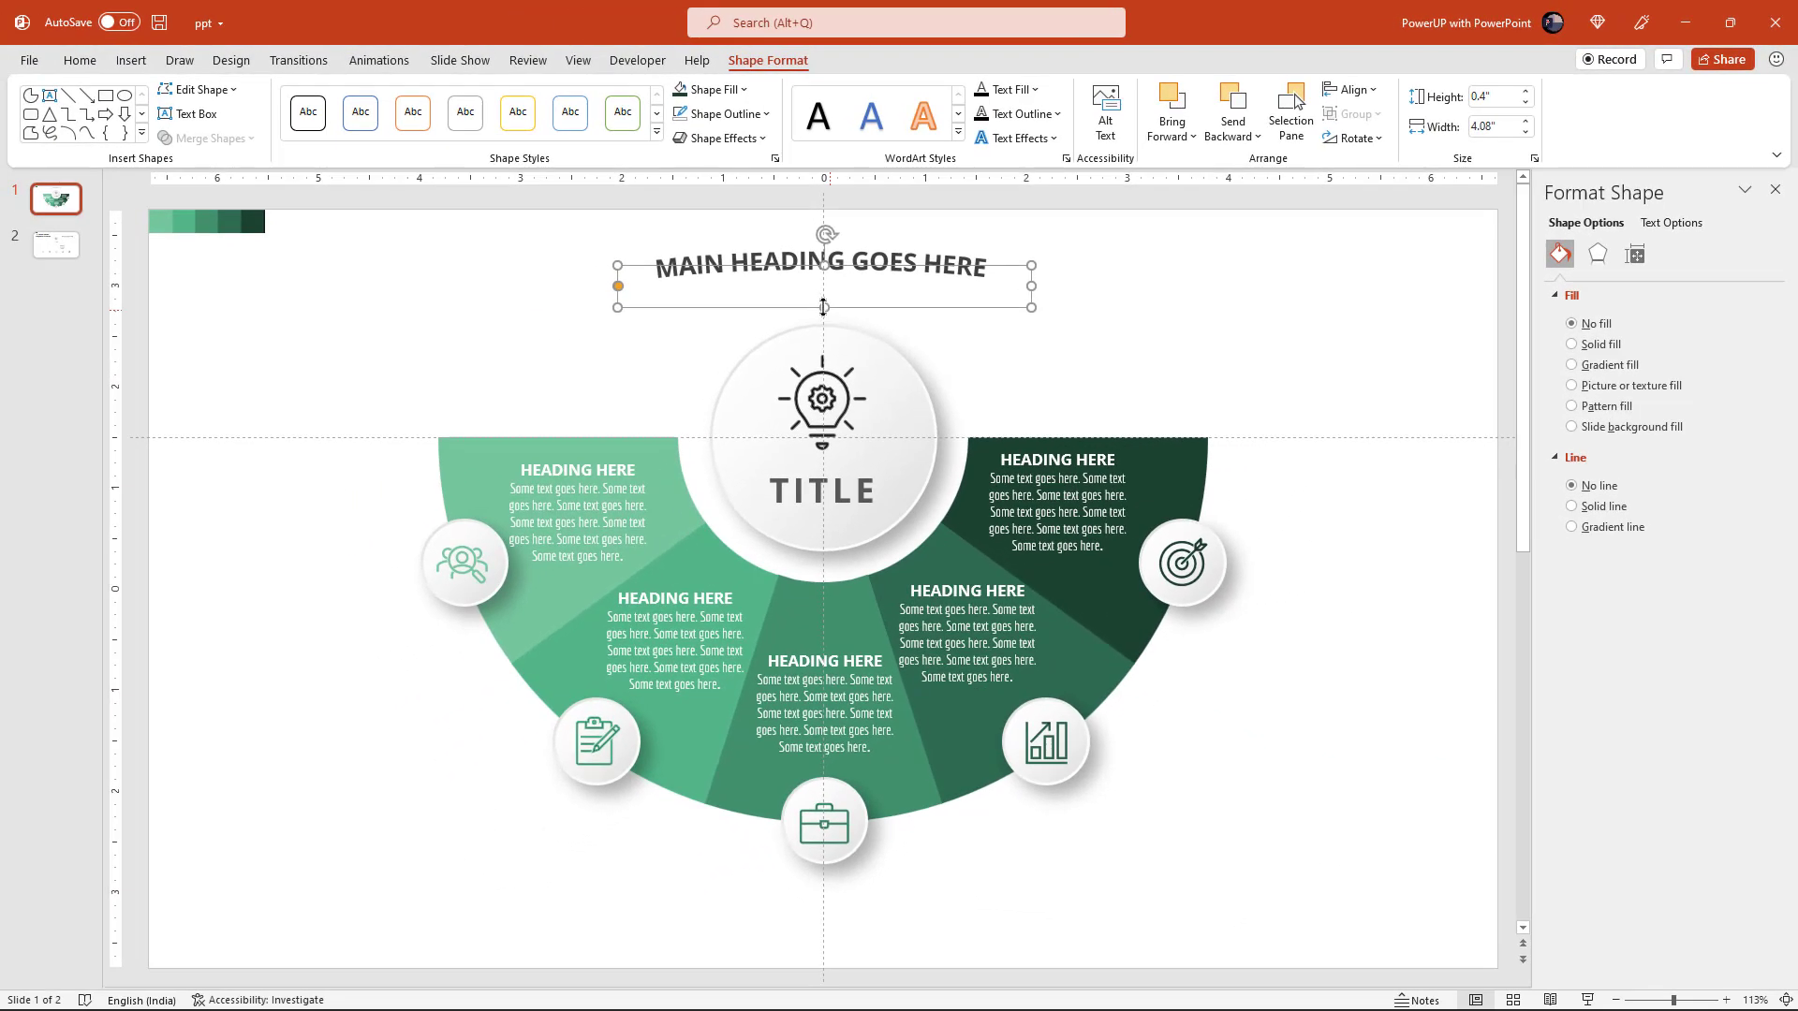
{"action": "left_click_drag", "start_coordinate": [823, 327], "coordinate": [813, 503]}
{"action": "left_click_drag", "start_coordinate": [1032, 382], "coordinate": [967, 379]}
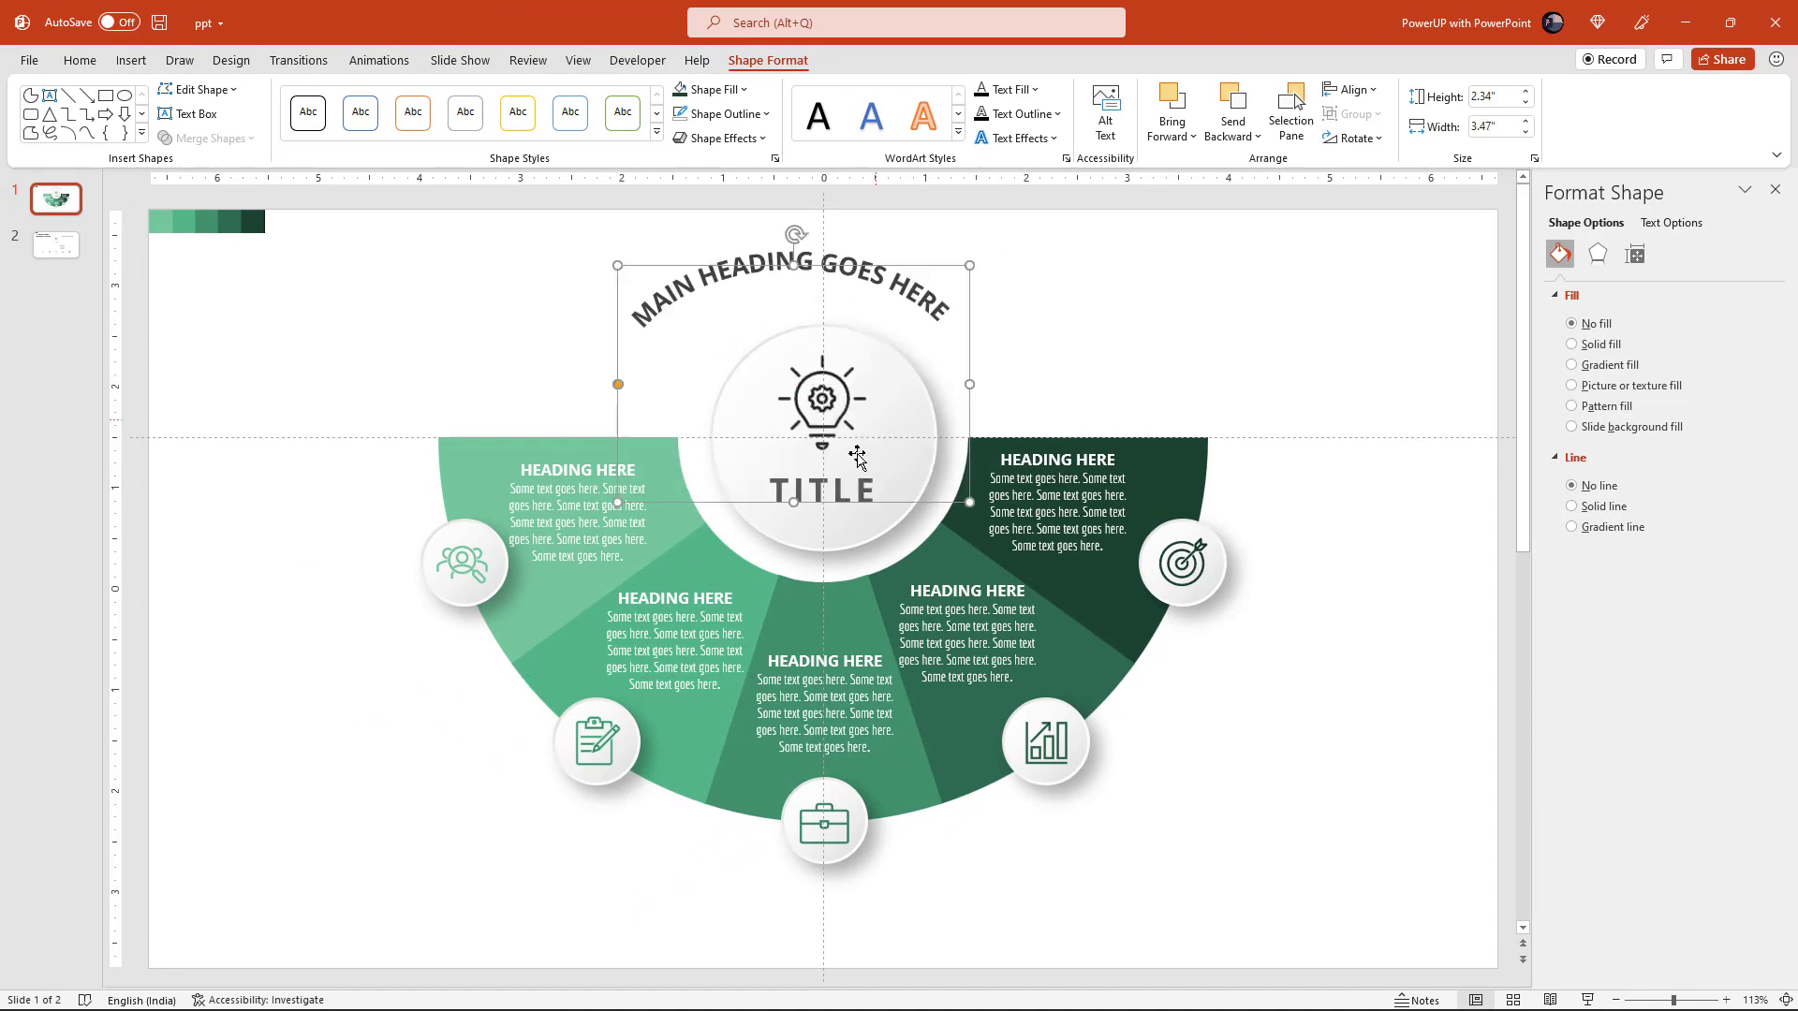
{"action": "left_click_drag", "start_coordinate": [796, 501], "coordinate": [795, 519]}
{"action": "left_click_drag", "start_coordinate": [969, 391], "coordinate": [936, 391]}
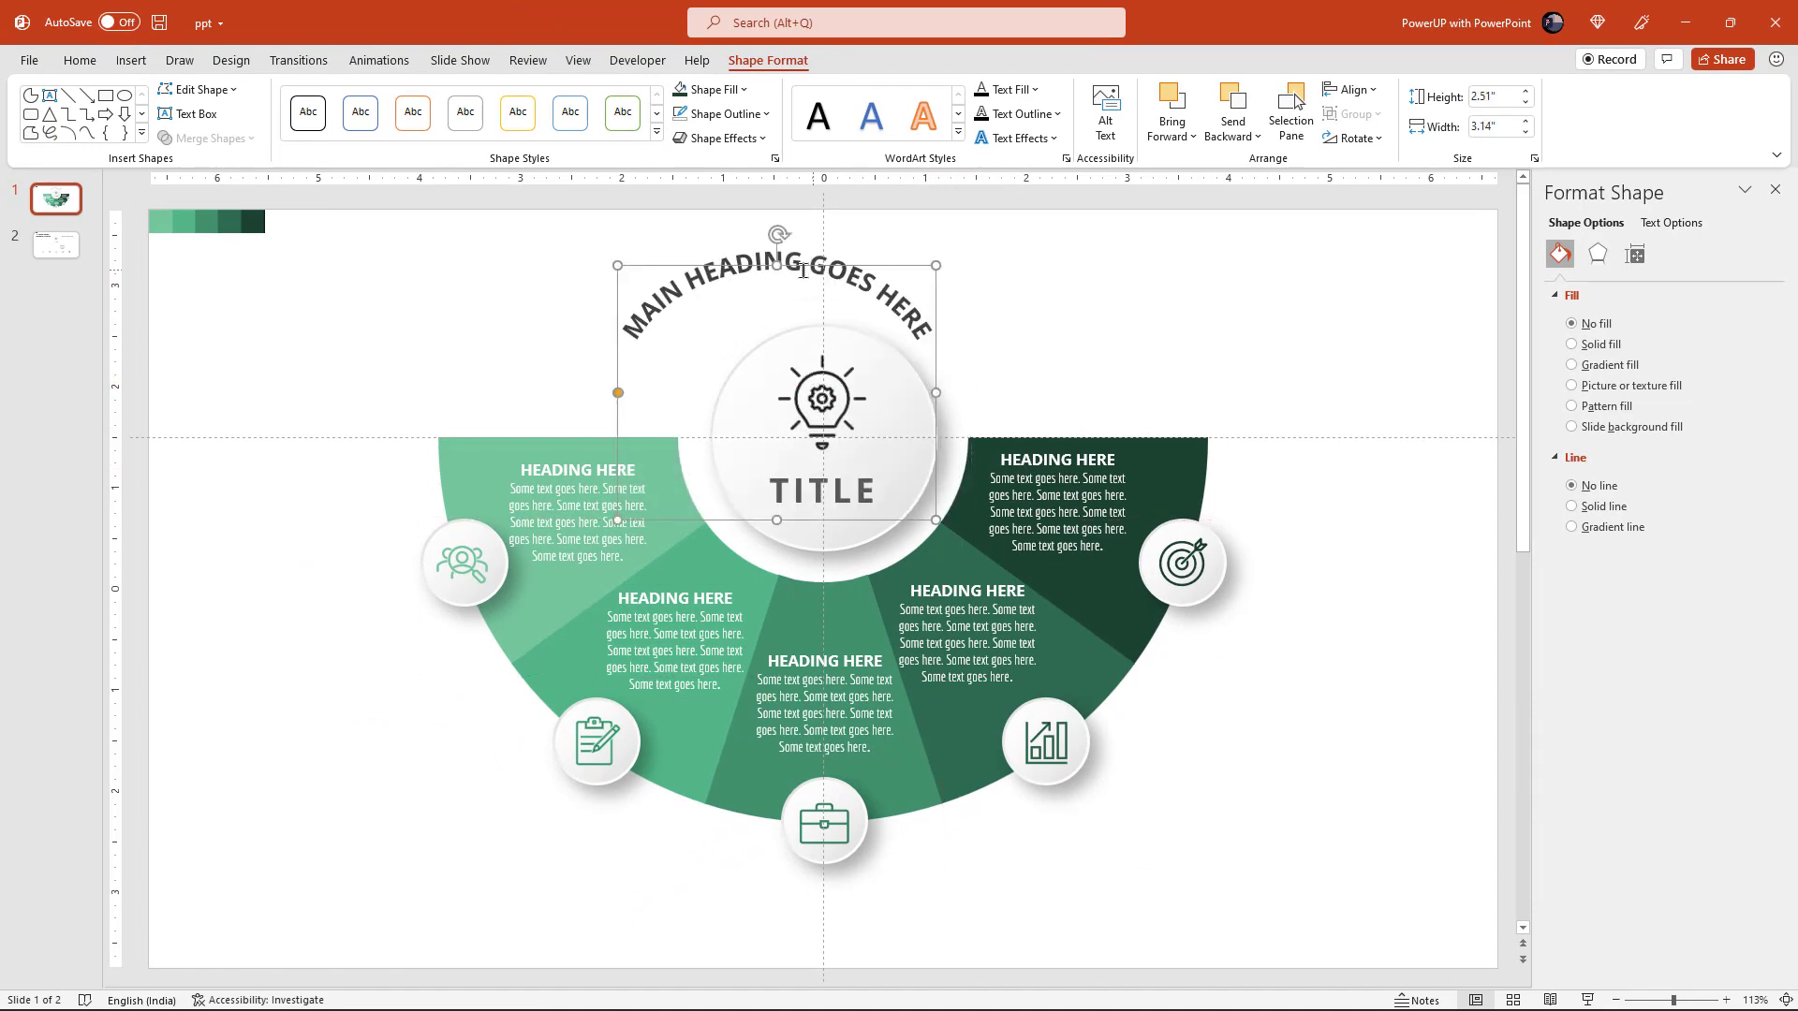
{"action": "left_click_drag", "start_coordinate": [893, 271], "coordinate": [885, 300]}
- Add the '5 Step Pie Sections Infographic Animation' title to slide 1
{"action": "left_click", "coordinate": [249, 246]}
{"action": "key", "text": "Escape"}
{"action": "left_click", "coordinate": [69, 256]}
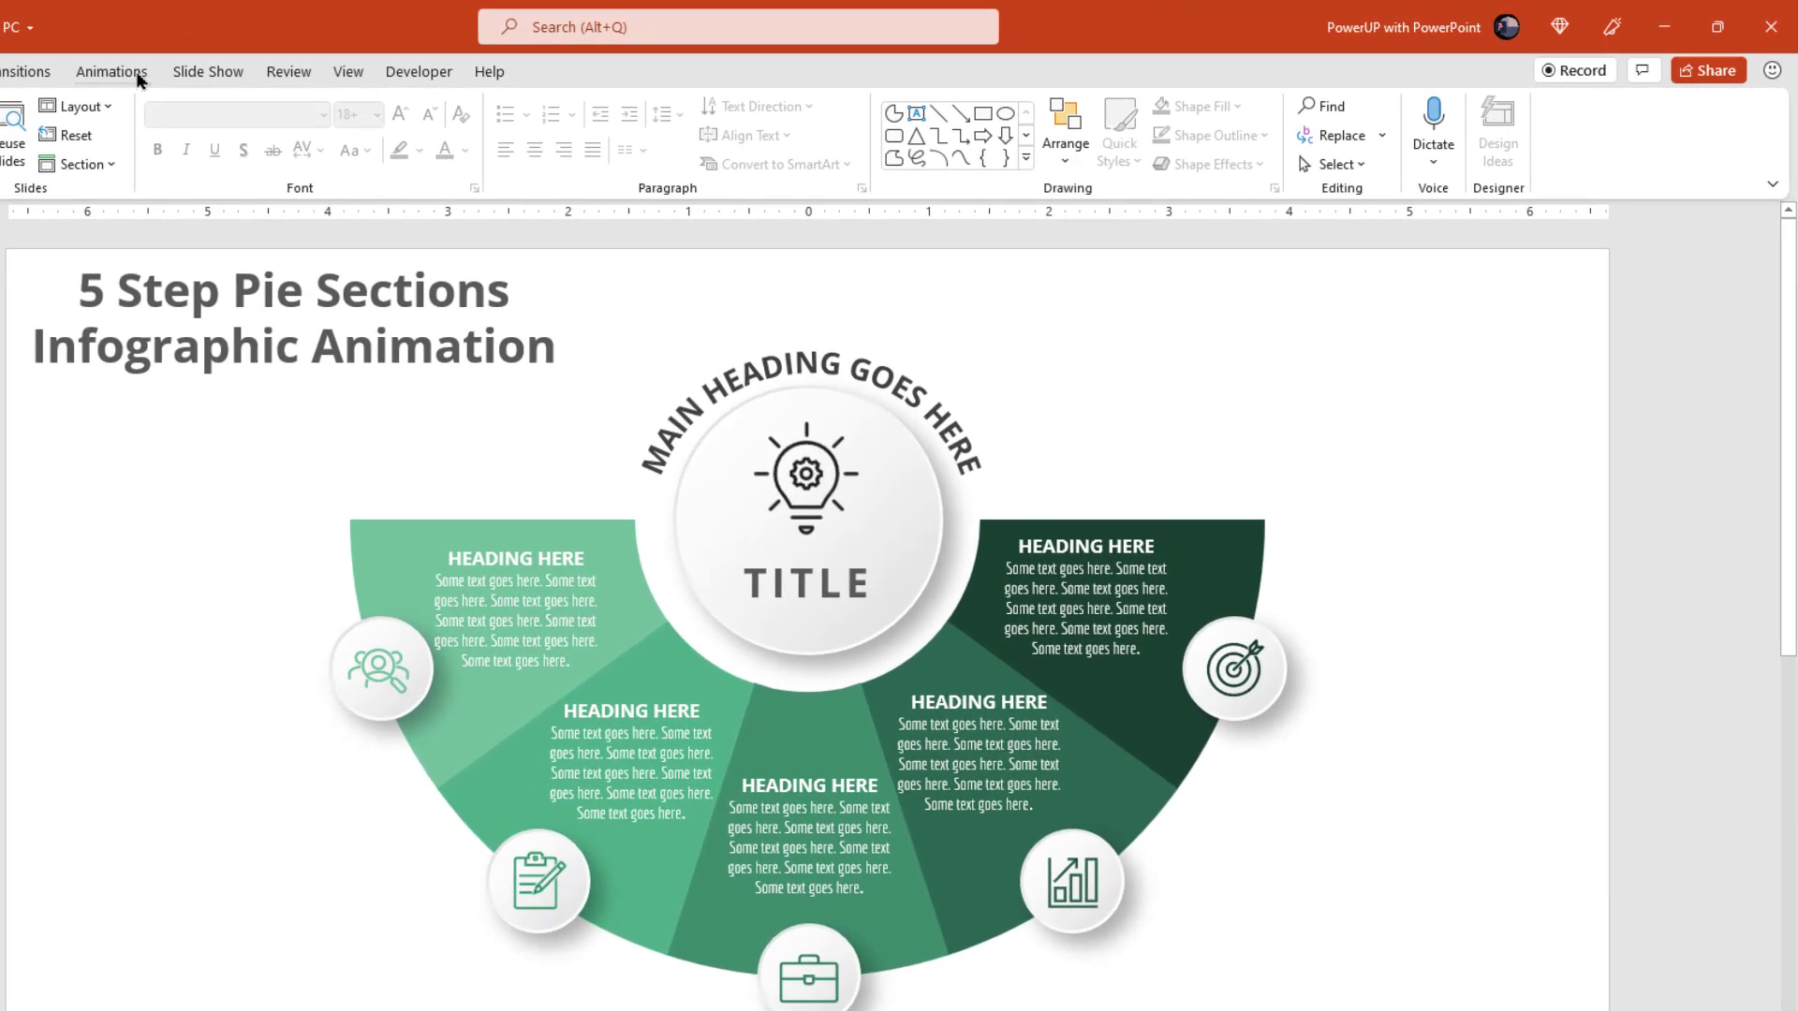
- Apply a Zoom entrance to the centre circle, bulb icon and TITLE text
{"action": "left_click", "coordinate": [377, 61]}
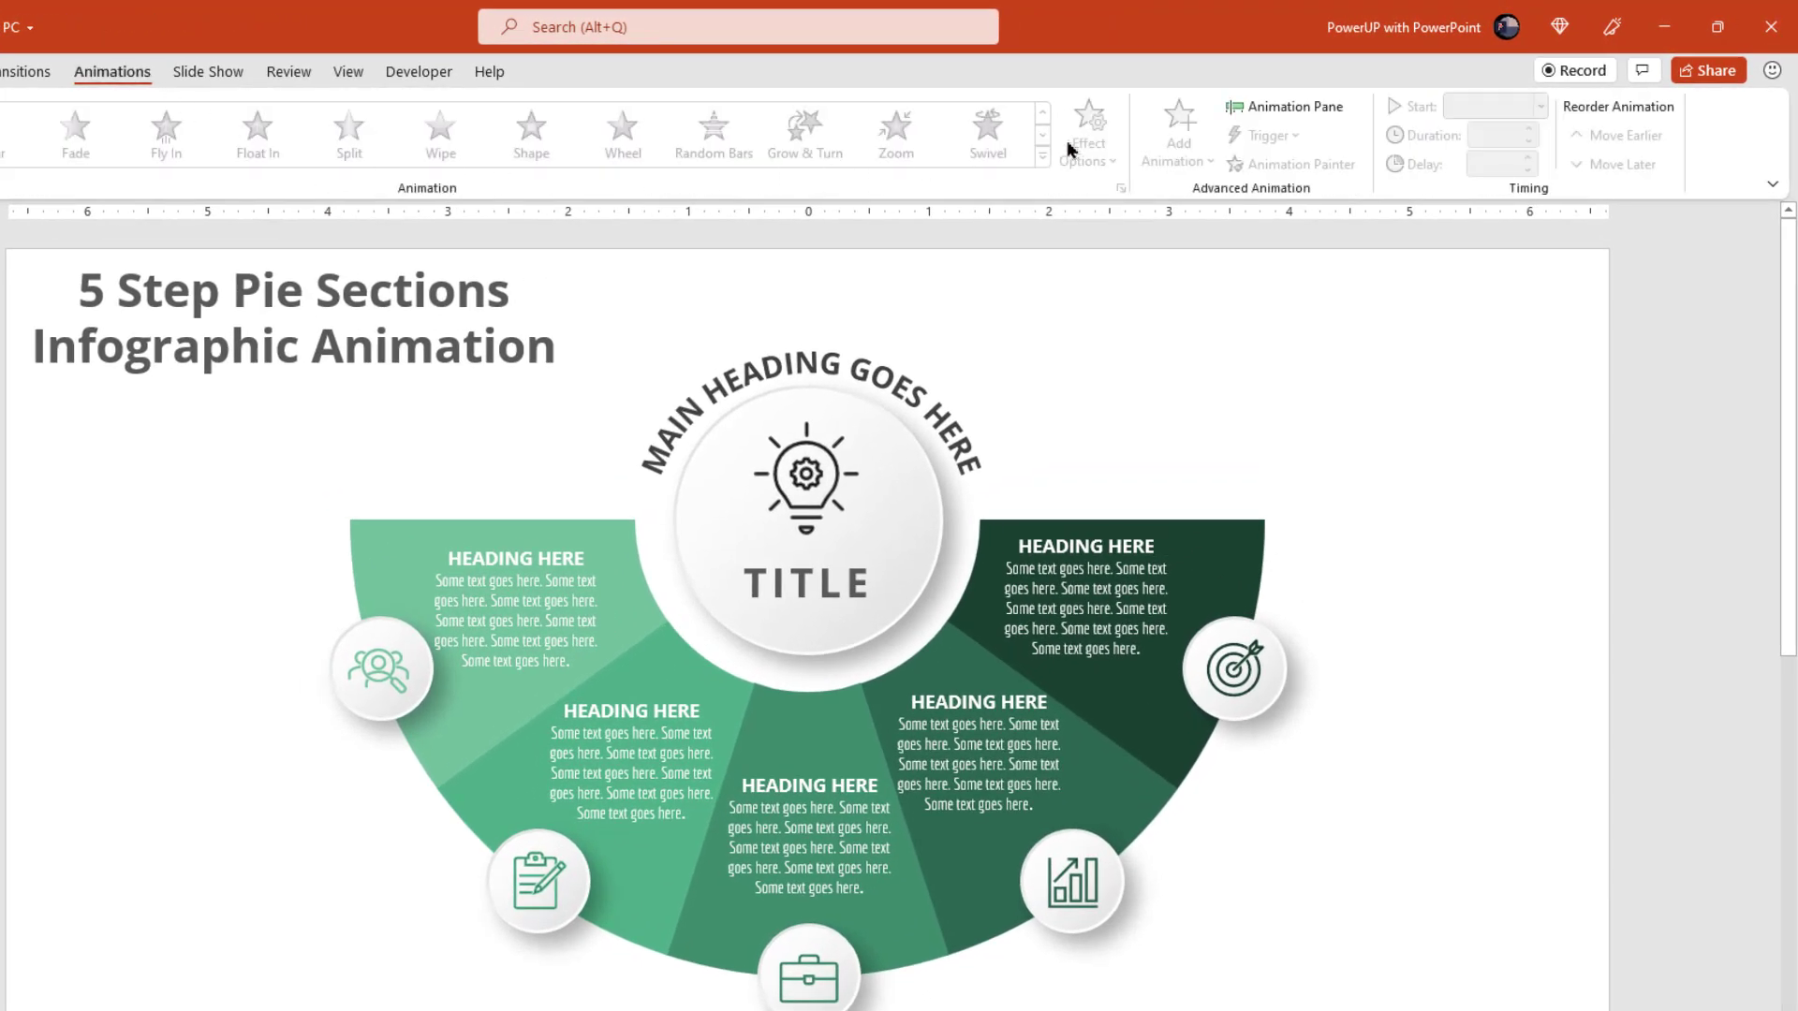
{"action": "left_click", "coordinate": [1284, 108]}
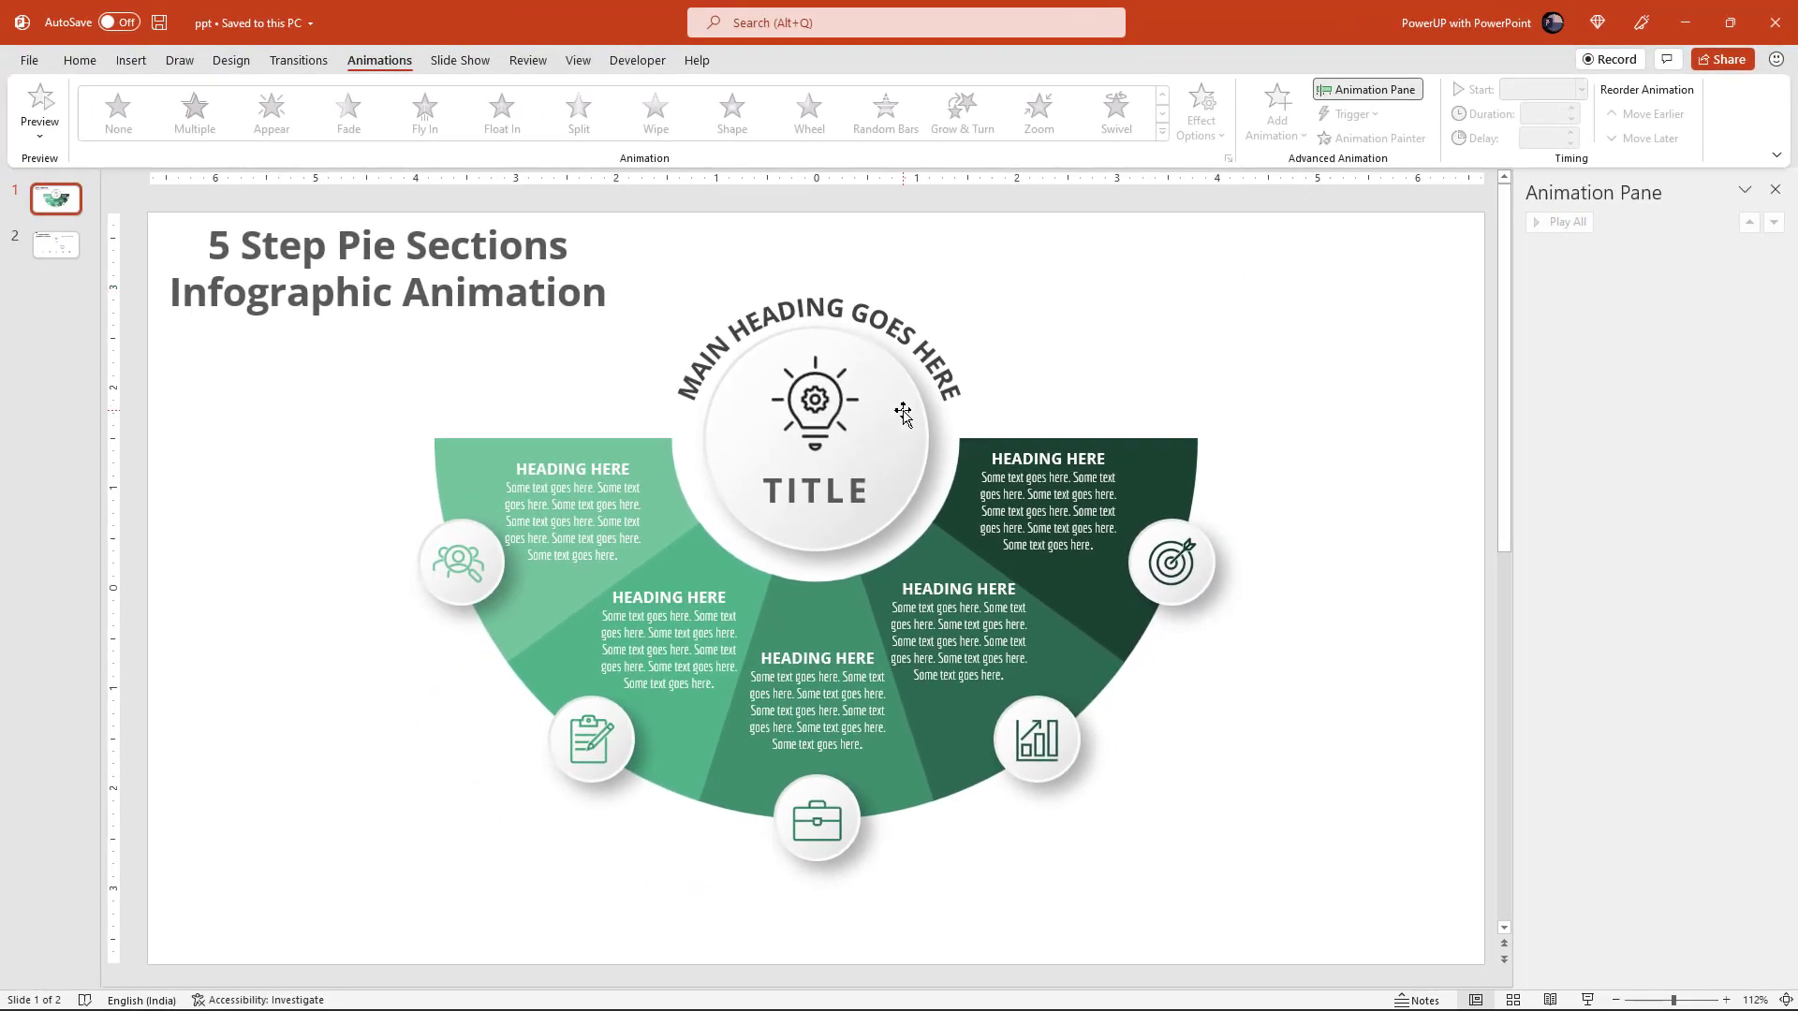
{"action": "left_click", "coordinate": [902, 412]}
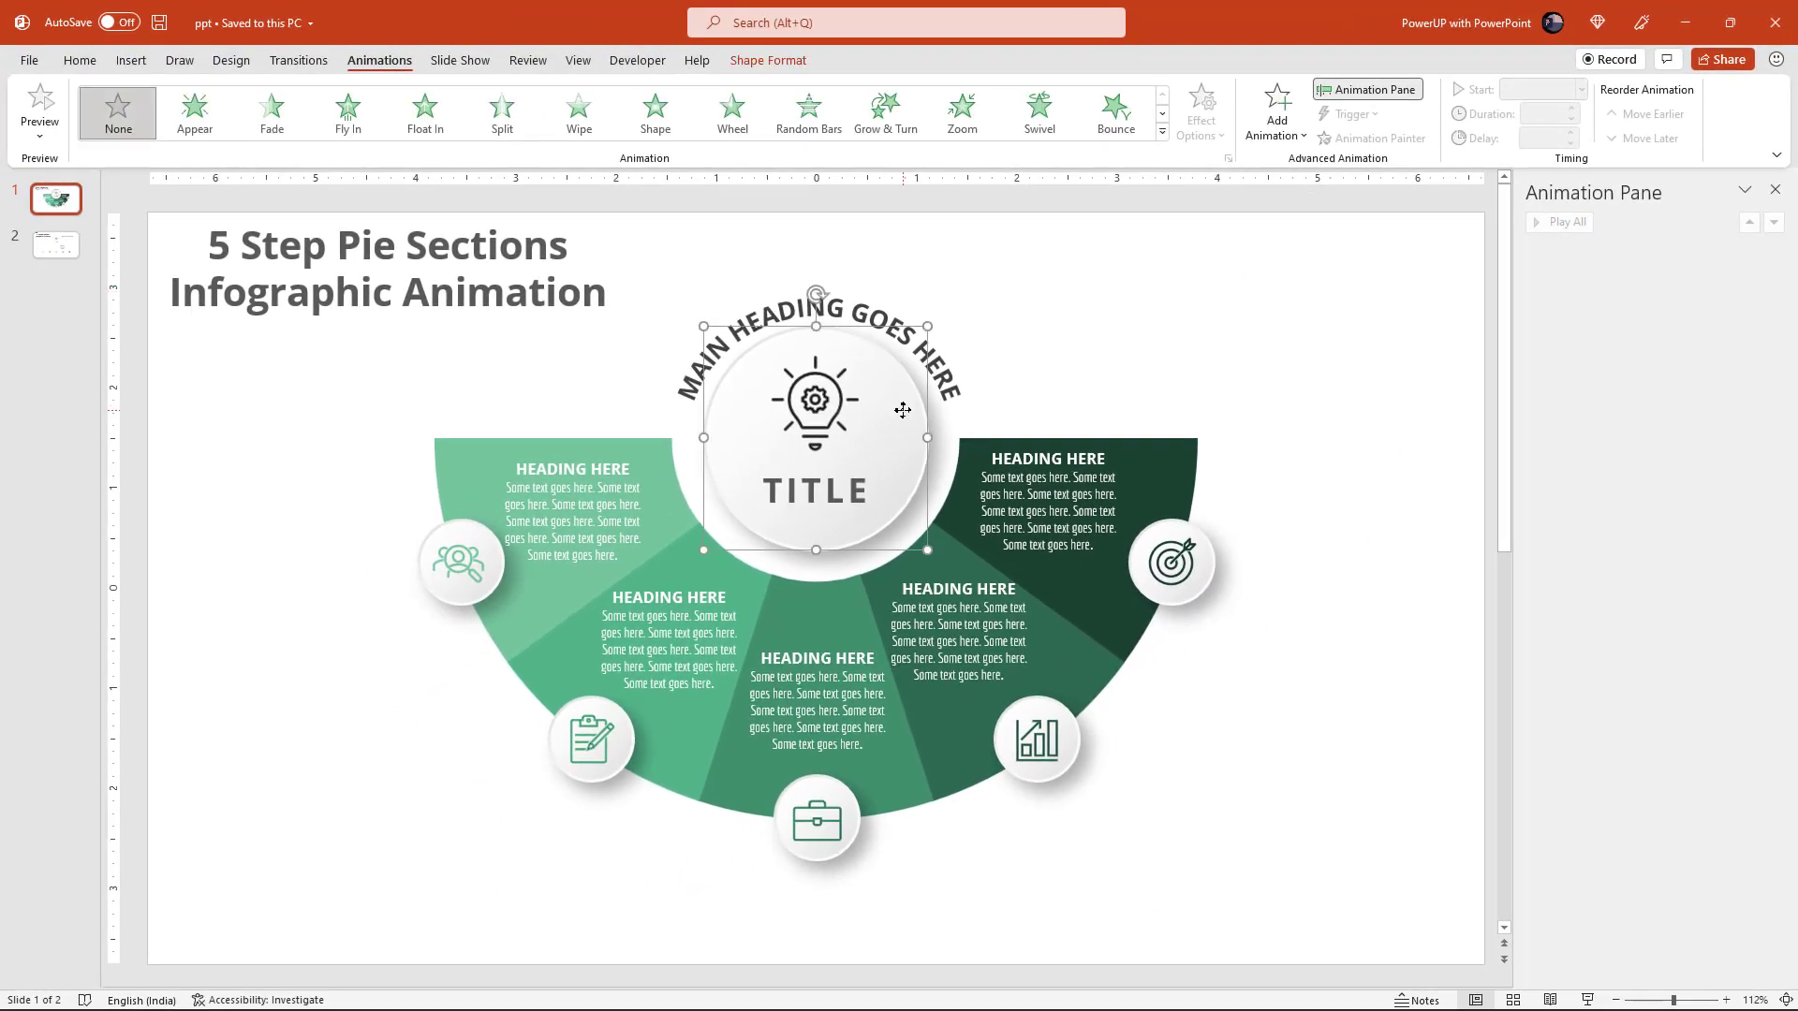
{"action": "left_click", "coordinate": [817, 389]}
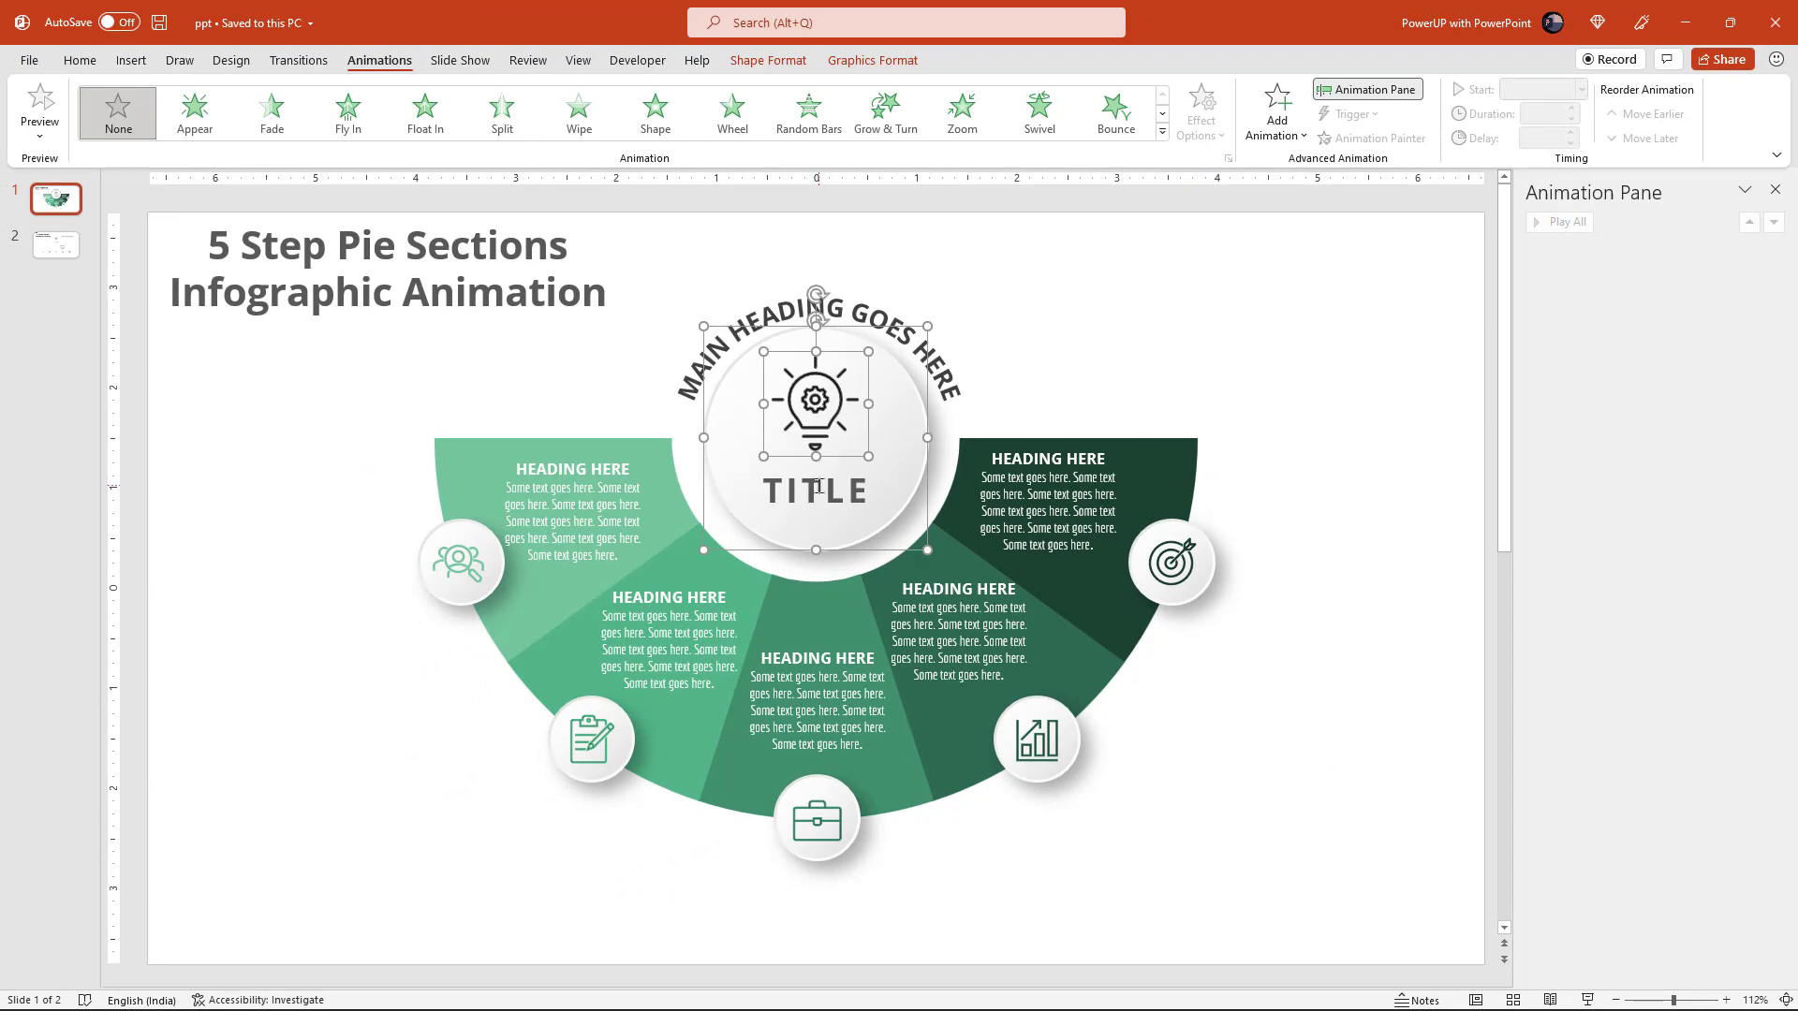
{"action": "left_click", "coordinate": [815, 488], "text": "shift"}
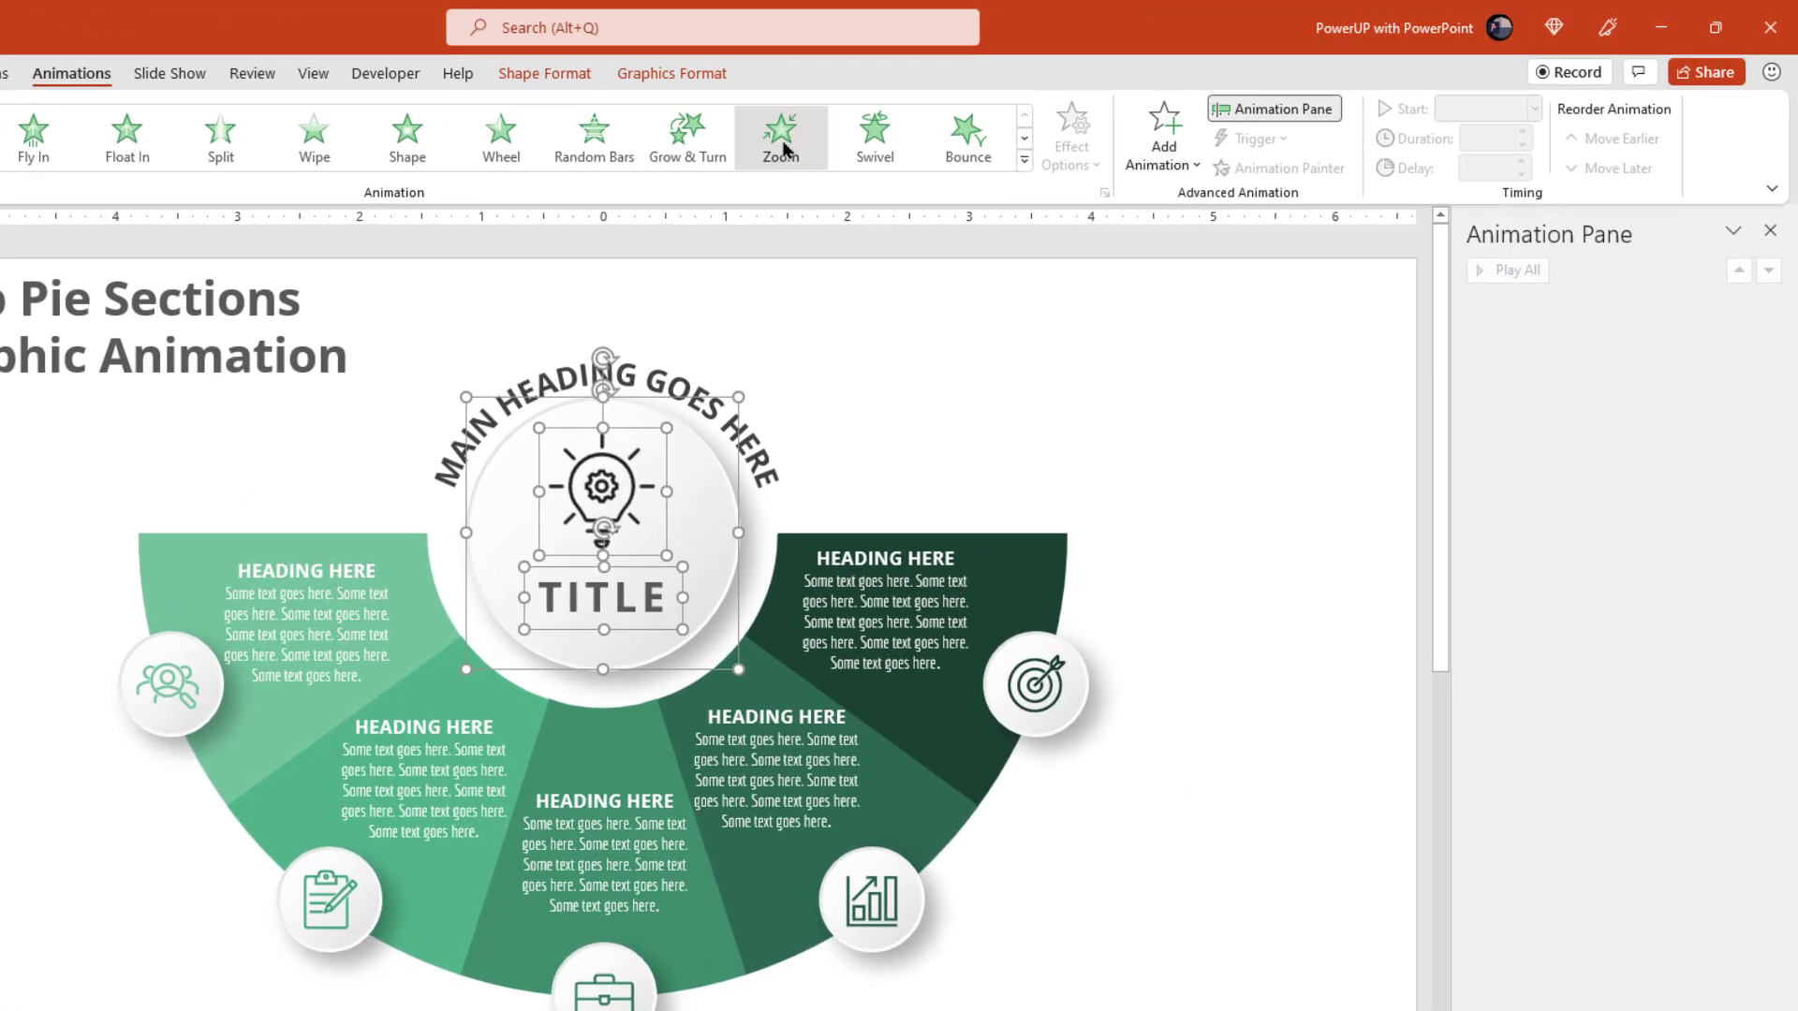
{"action": "left_click", "coordinate": [784, 146]}
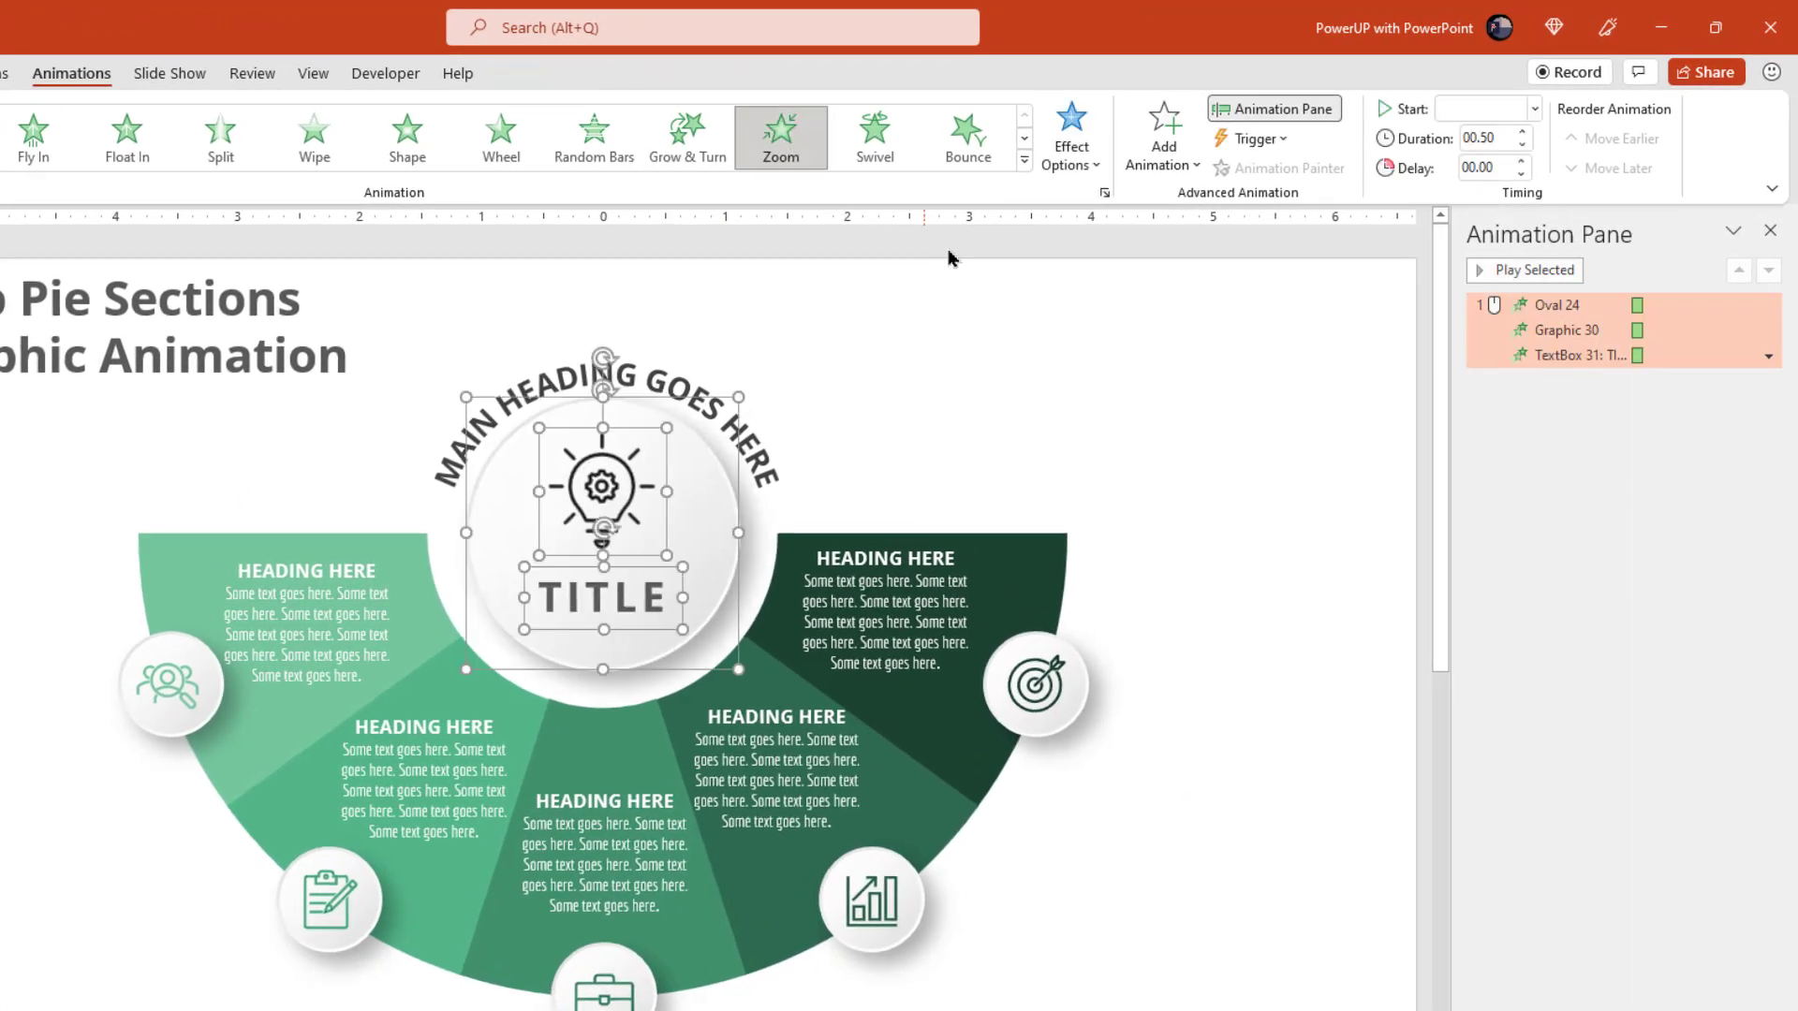
- Set the icon and TITLE text animations to start After Previous
{"action": "left_click", "coordinate": [1512, 449]}
{"action": "left_click", "coordinate": [1559, 332]}
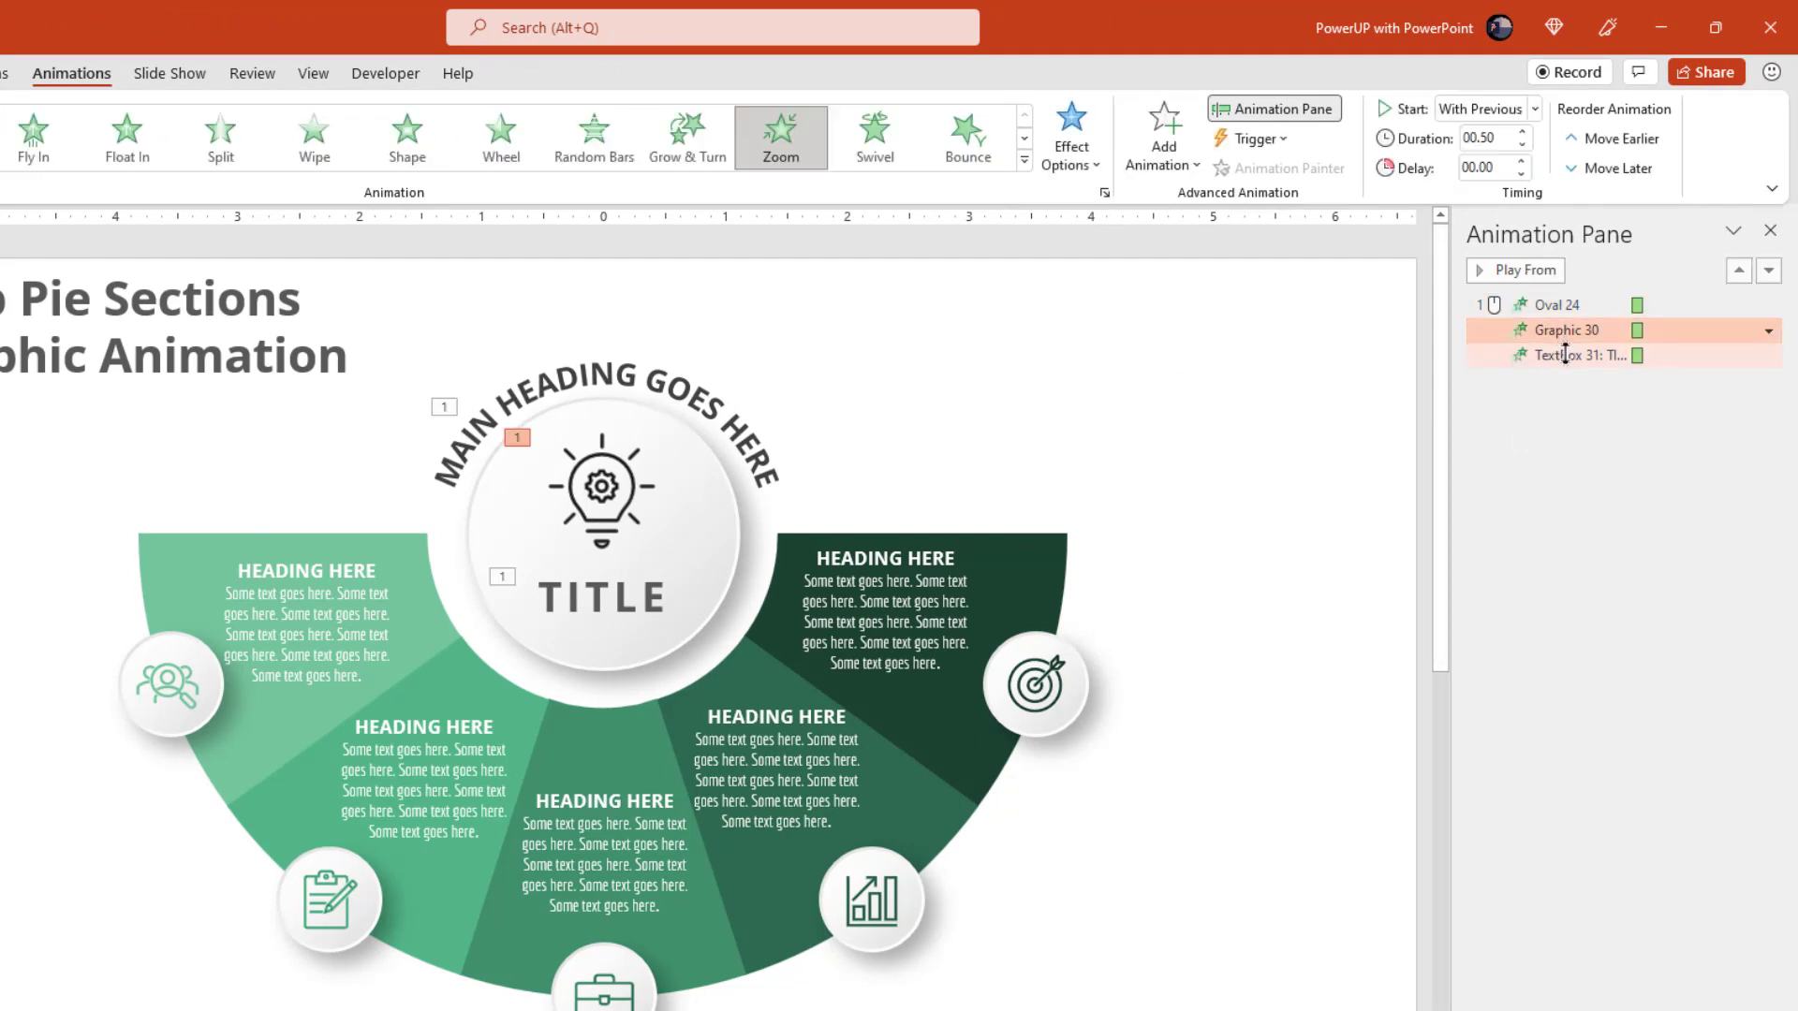
{"action": "left_click", "coordinate": [1562, 355], "text": "shift"}
{"action": "left_click", "coordinate": [1534, 110]}
{"action": "left_click", "coordinate": [1495, 179]}
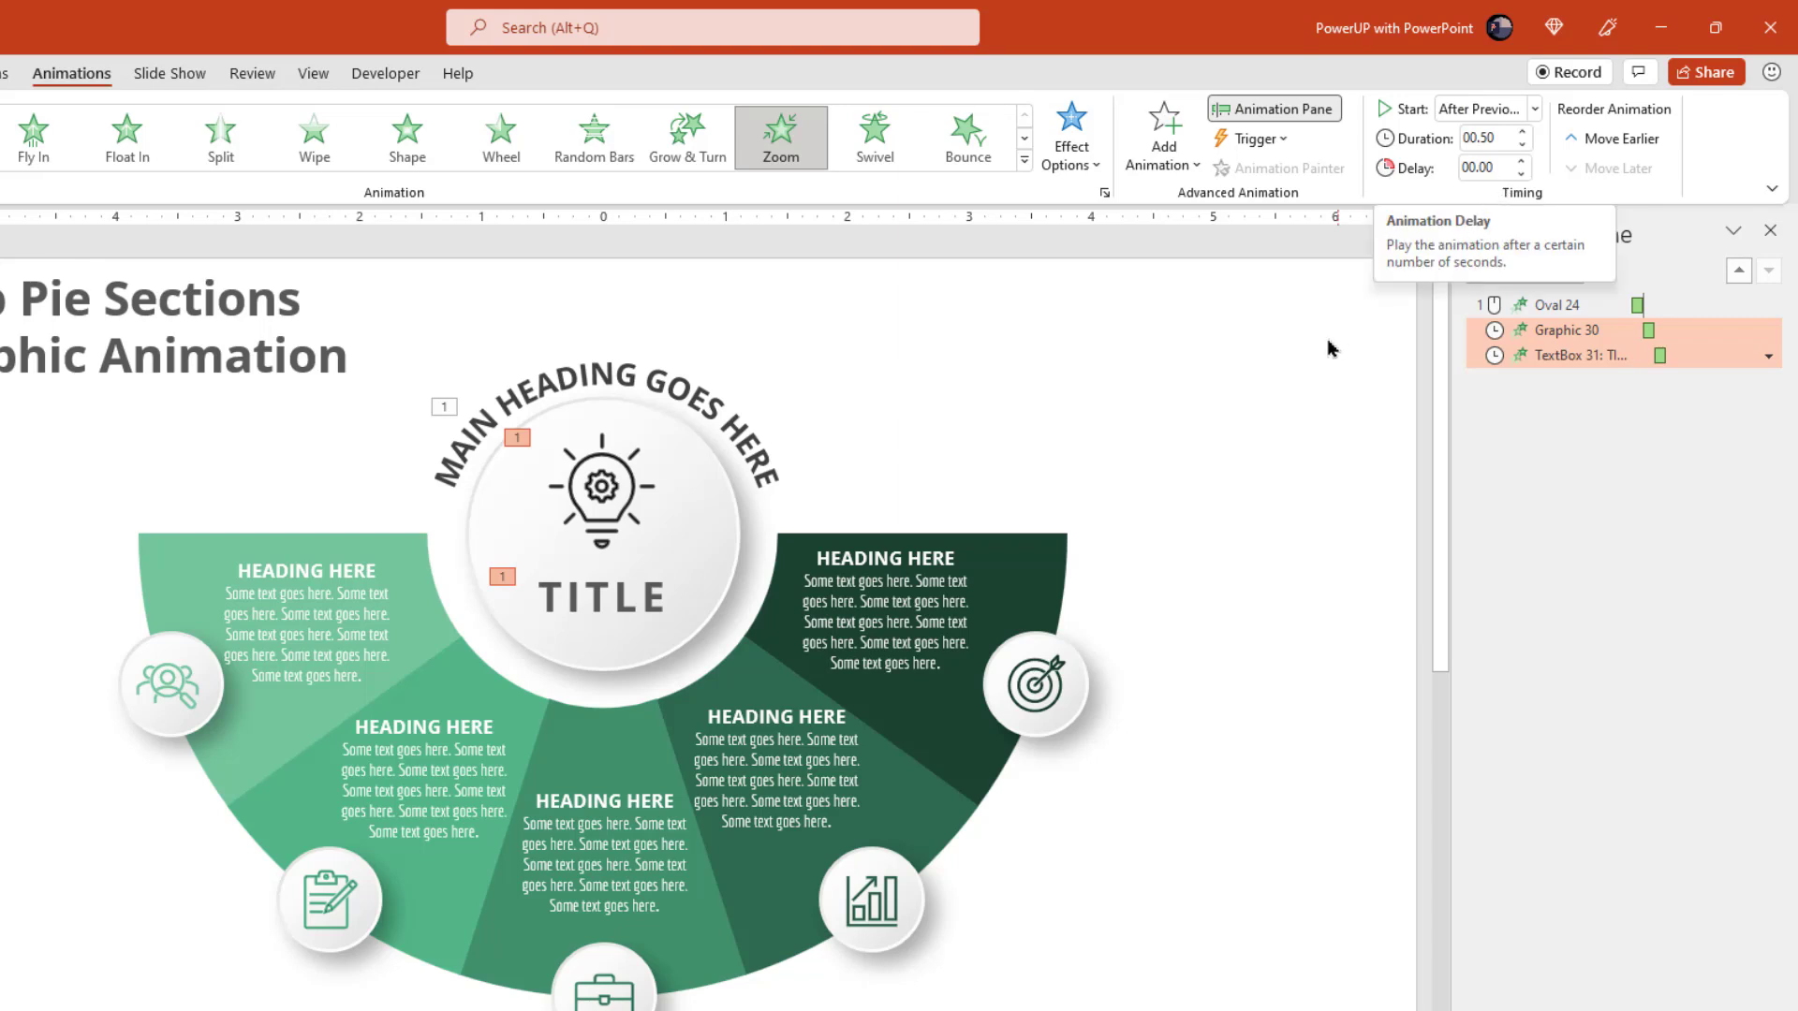
- Give the arched main heading a Split Vertical Out entrance starting With Previous
{"action": "left_click", "coordinate": [1246, 374]}
{"action": "left_click", "coordinate": [629, 368]}
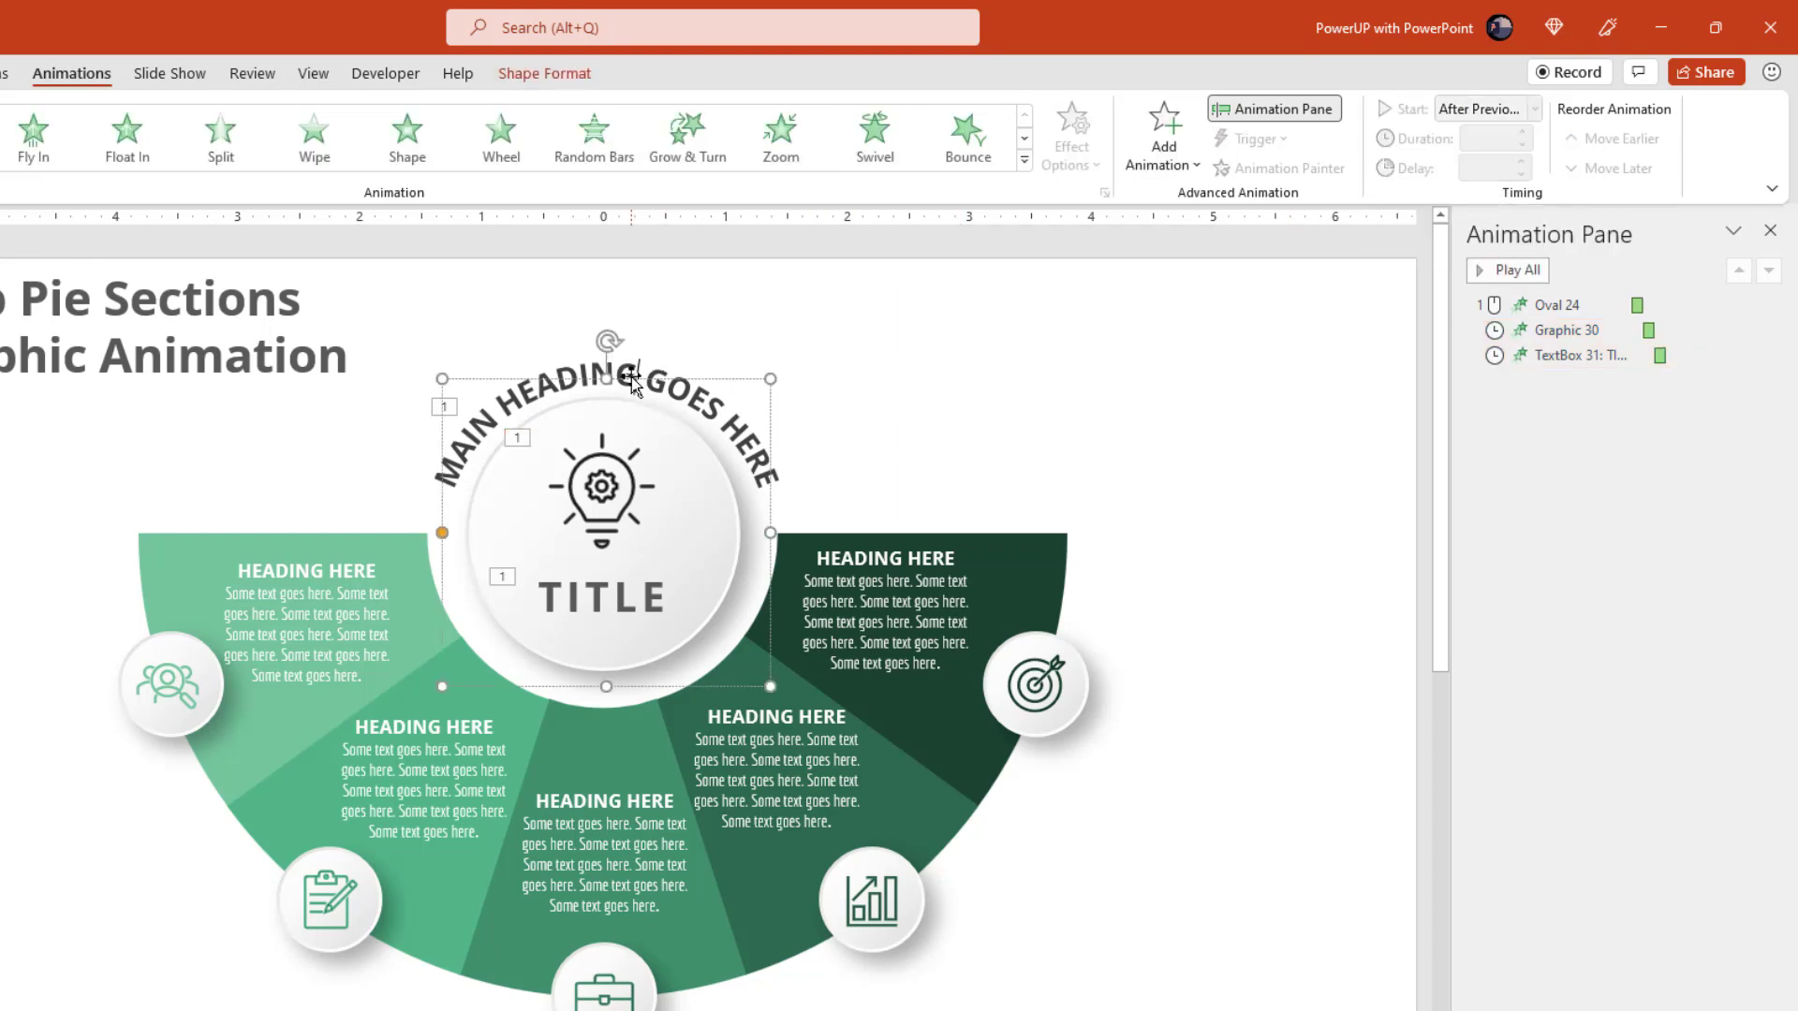
{"action": "left_click", "coordinate": [229, 147]}
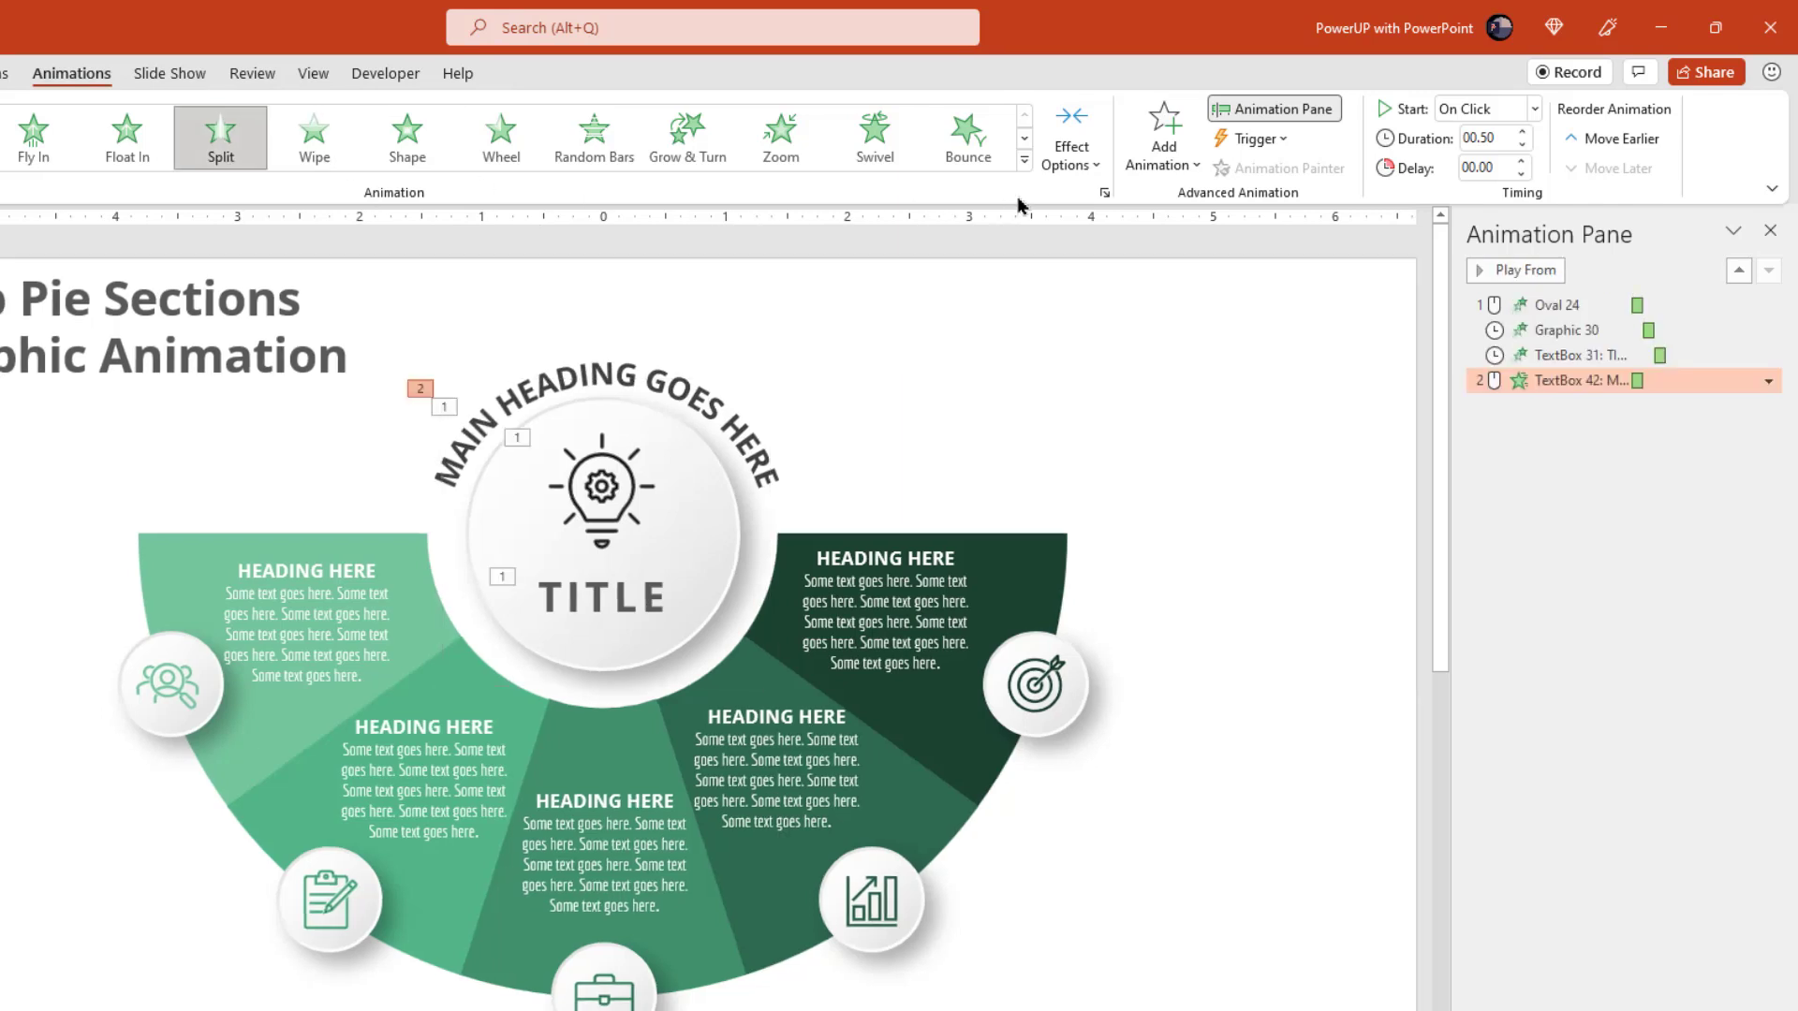
{"action": "left_click", "coordinate": [1070, 147]}
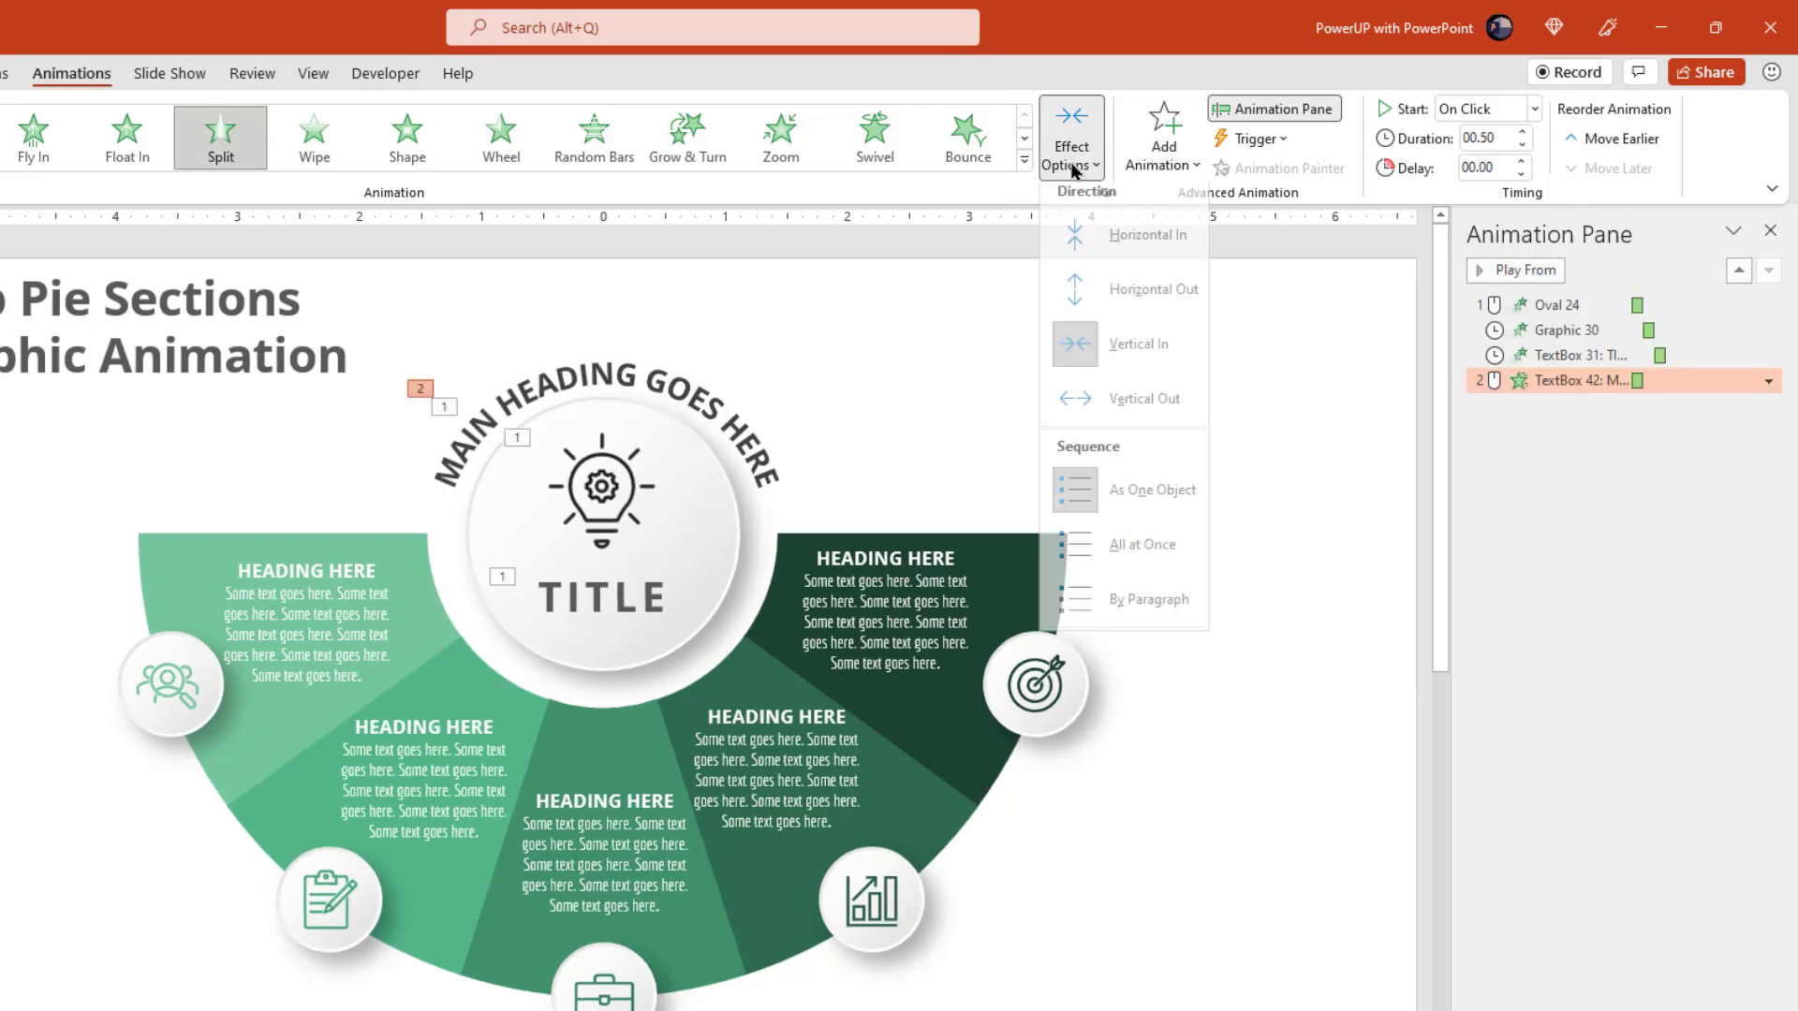
{"action": "left_click", "coordinate": [1123, 410]}
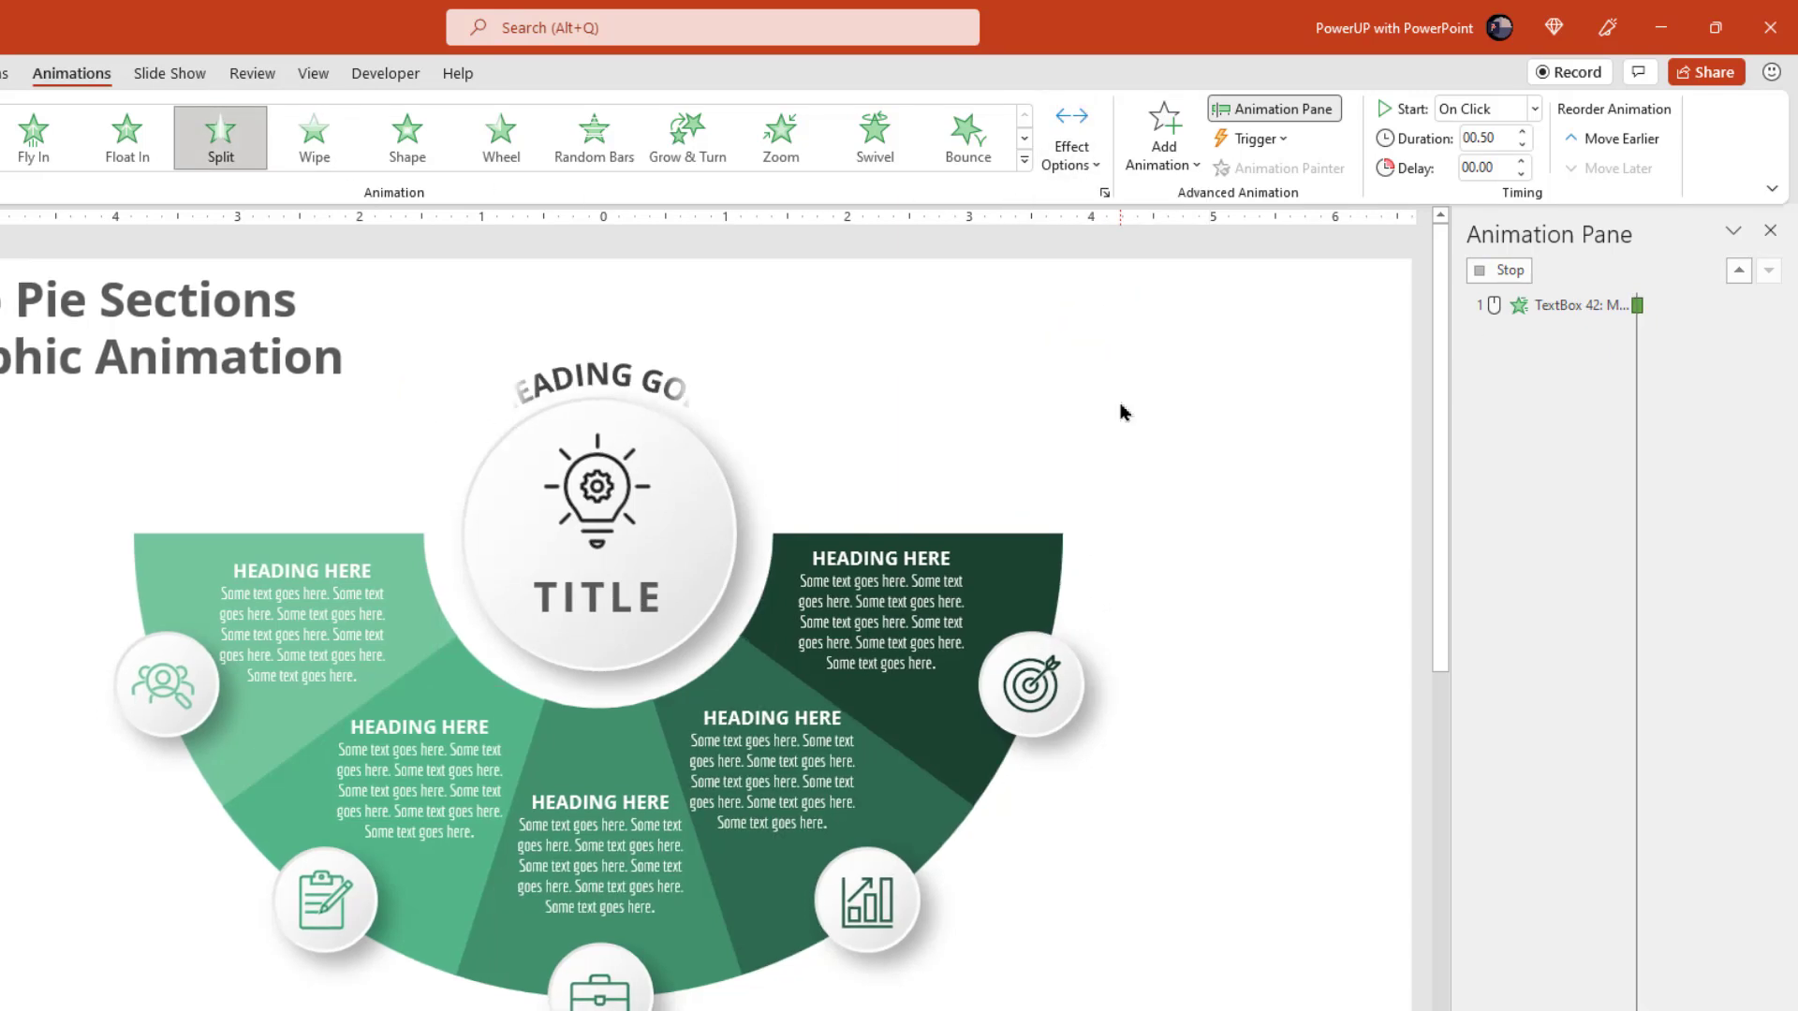
{"action": "left_click", "coordinate": [1536, 110]}
{"action": "left_click", "coordinate": [1486, 148]}
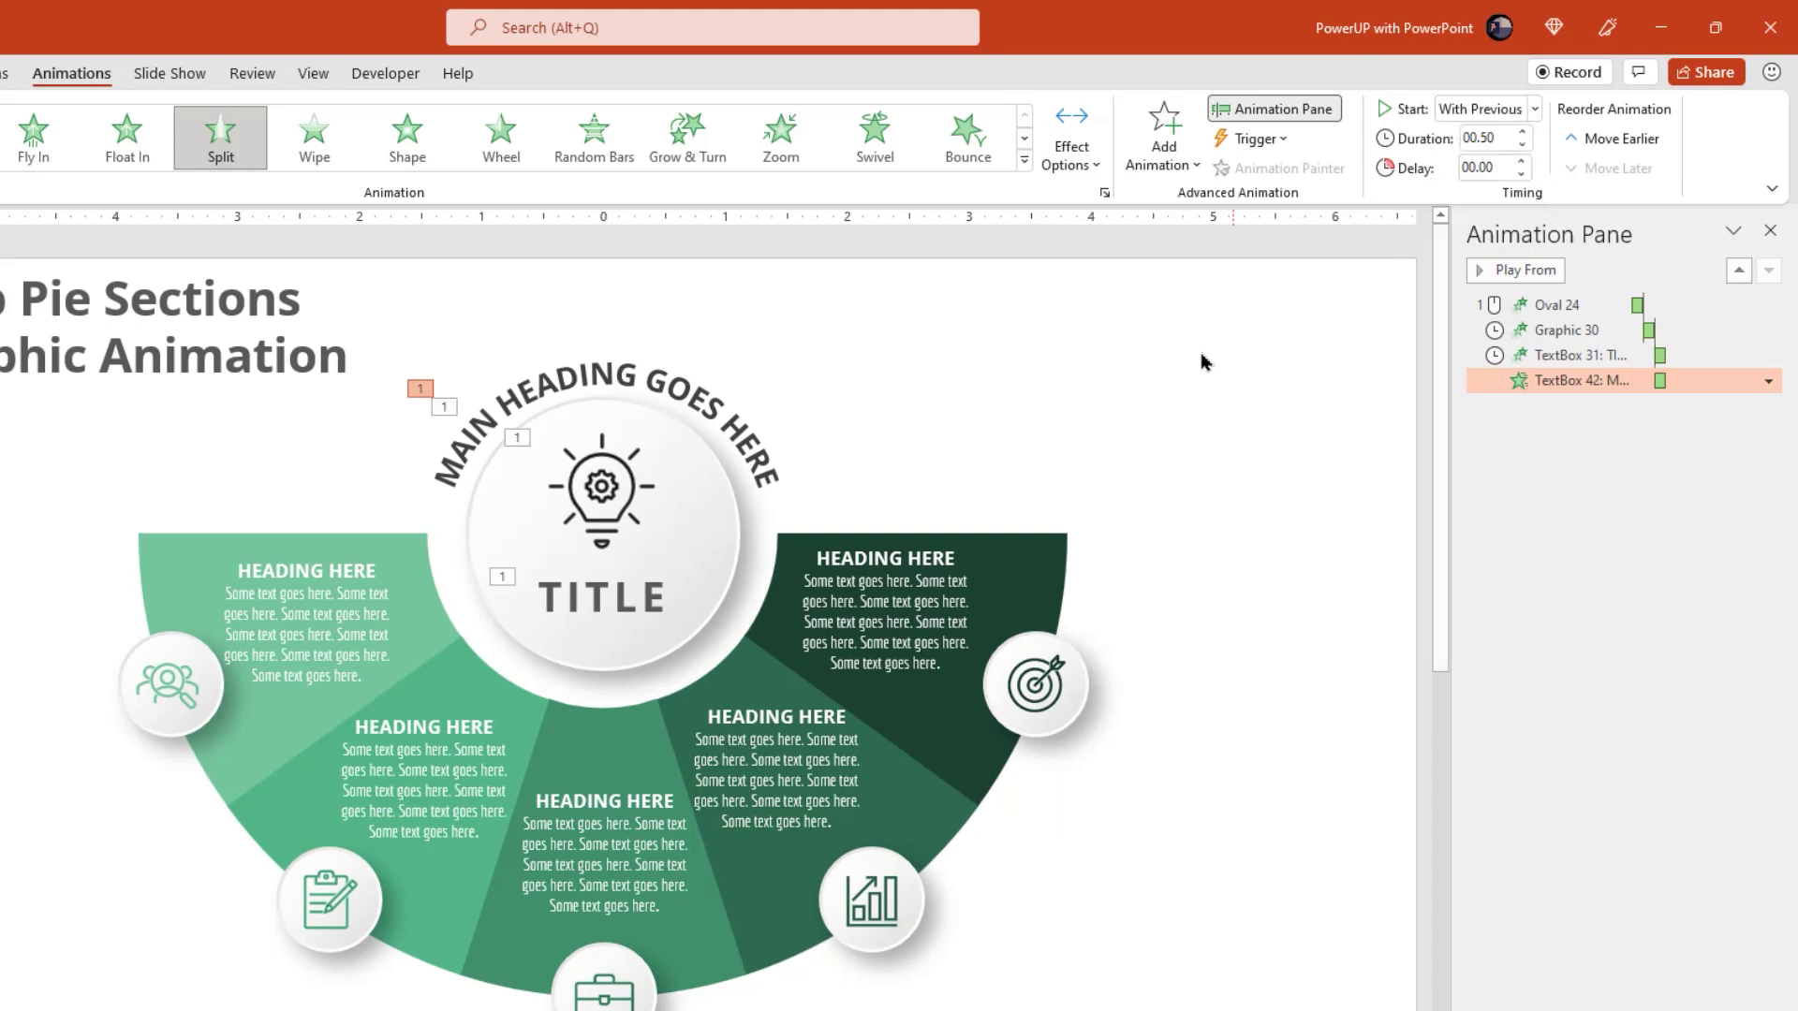
{"action": "left_click", "coordinate": [1146, 358]}
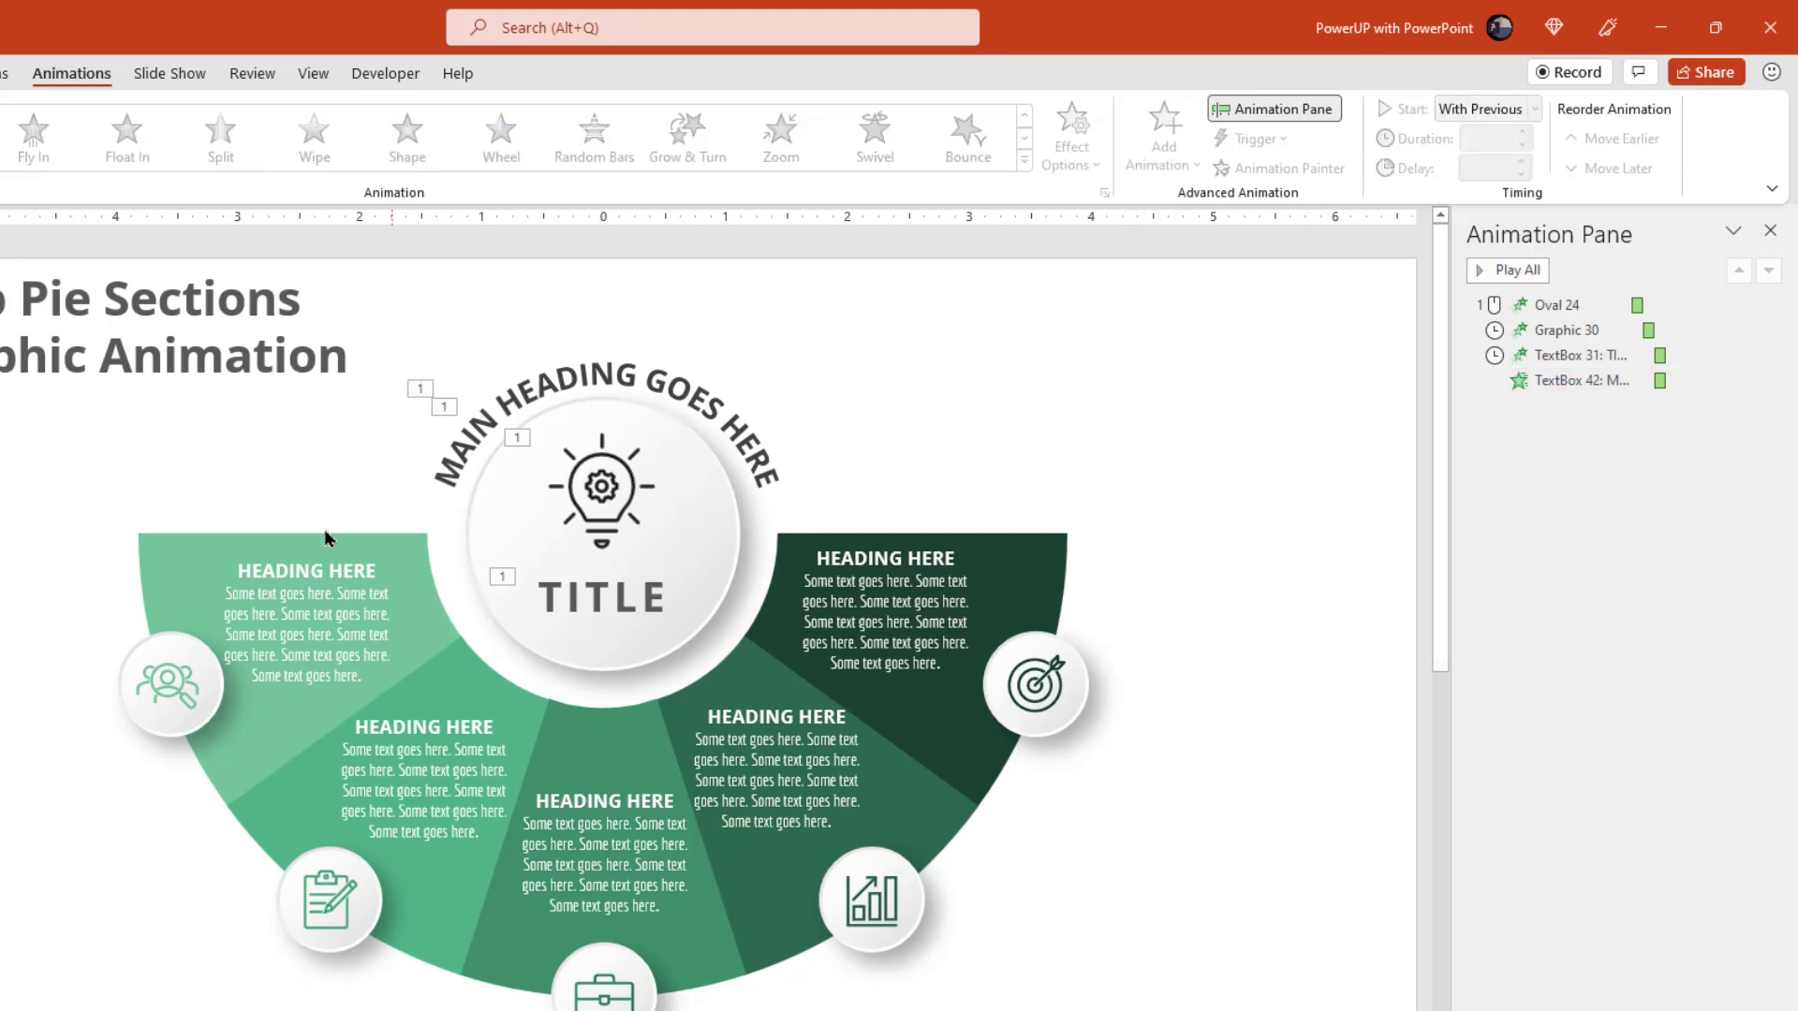
- Apply a Wipe From Right entrance to the lightest left pie section
{"action": "left_click", "coordinate": [175, 554]}
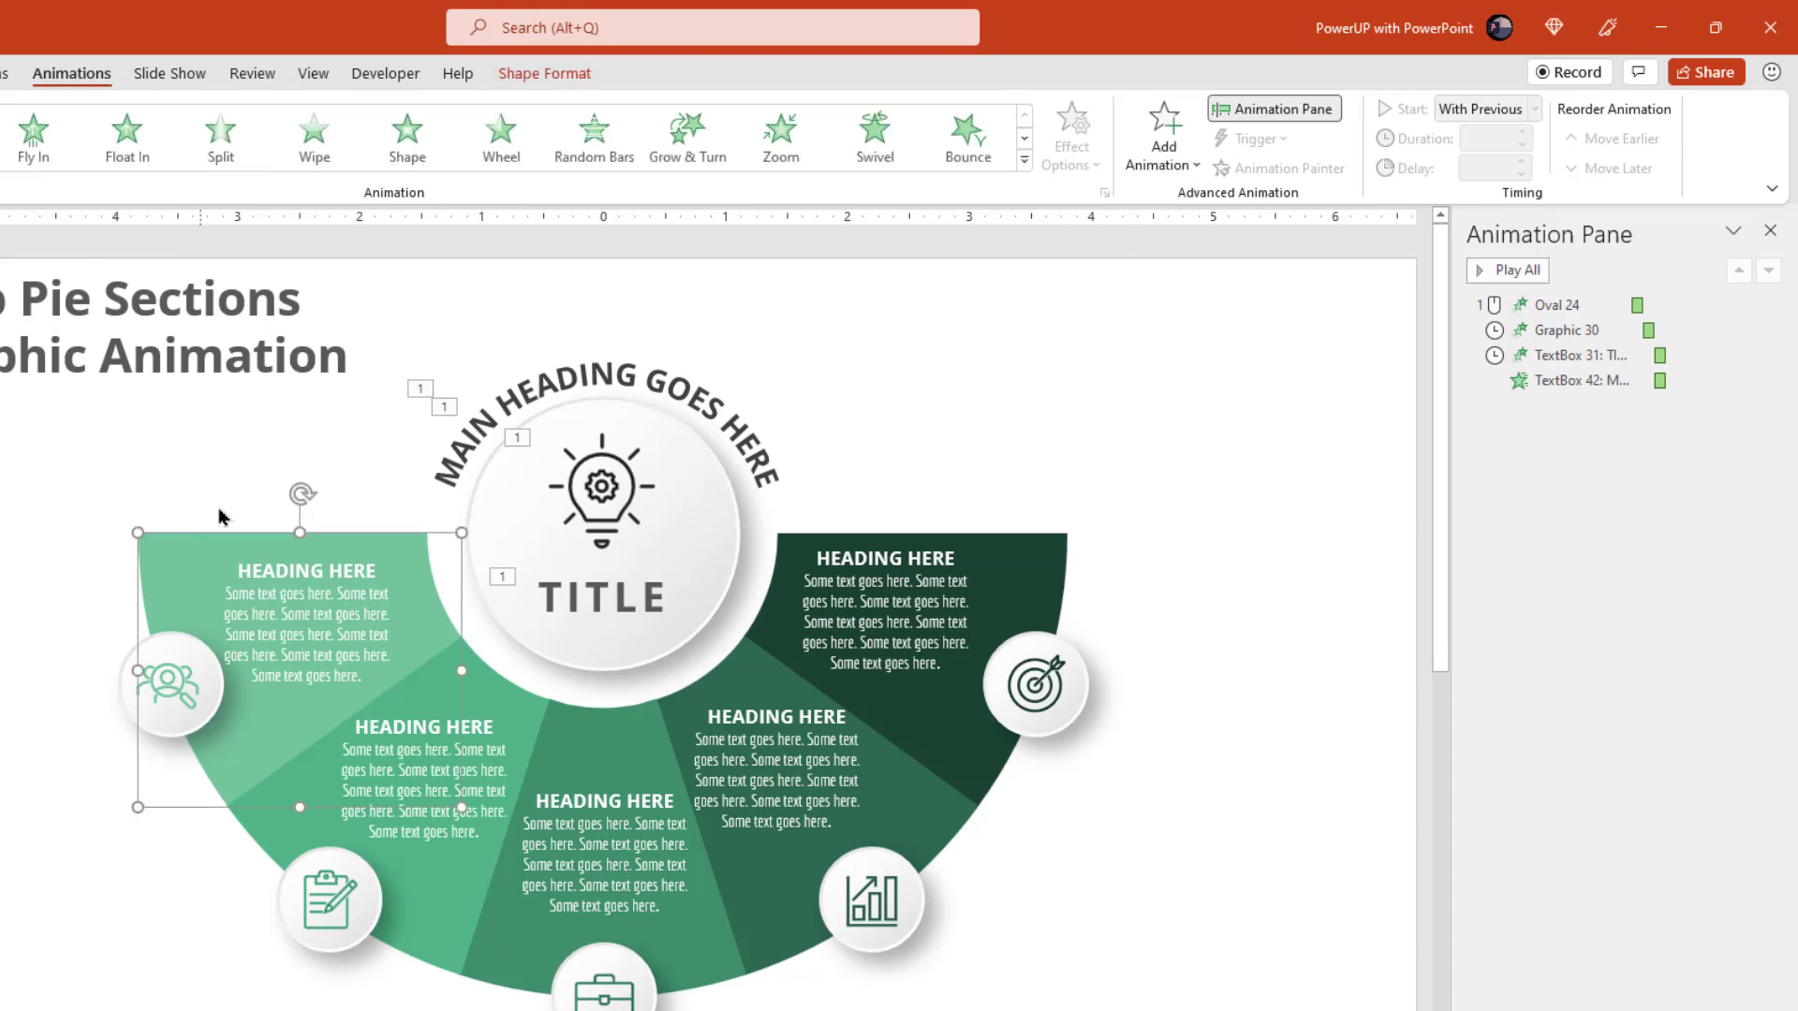
{"action": "left_click", "coordinate": [316, 138]}
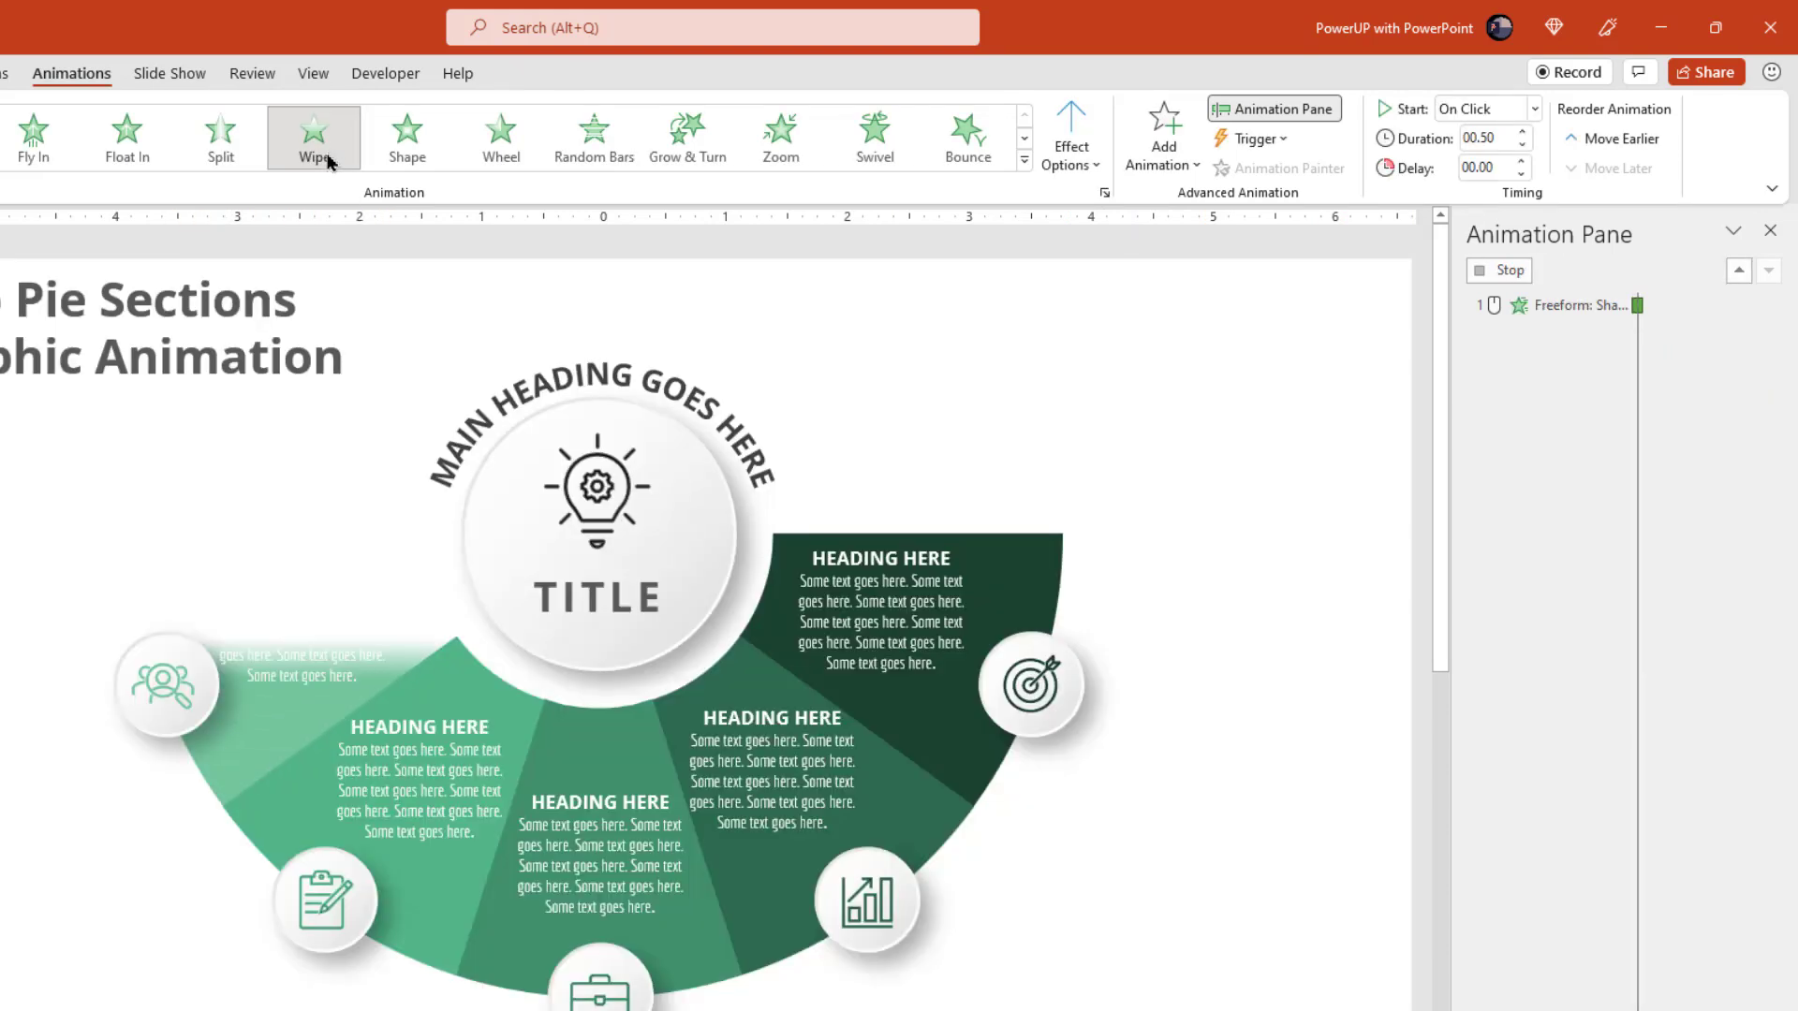
{"action": "left_click", "coordinate": [1070, 158]}
{"action": "left_click", "coordinate": [1110, 354]}
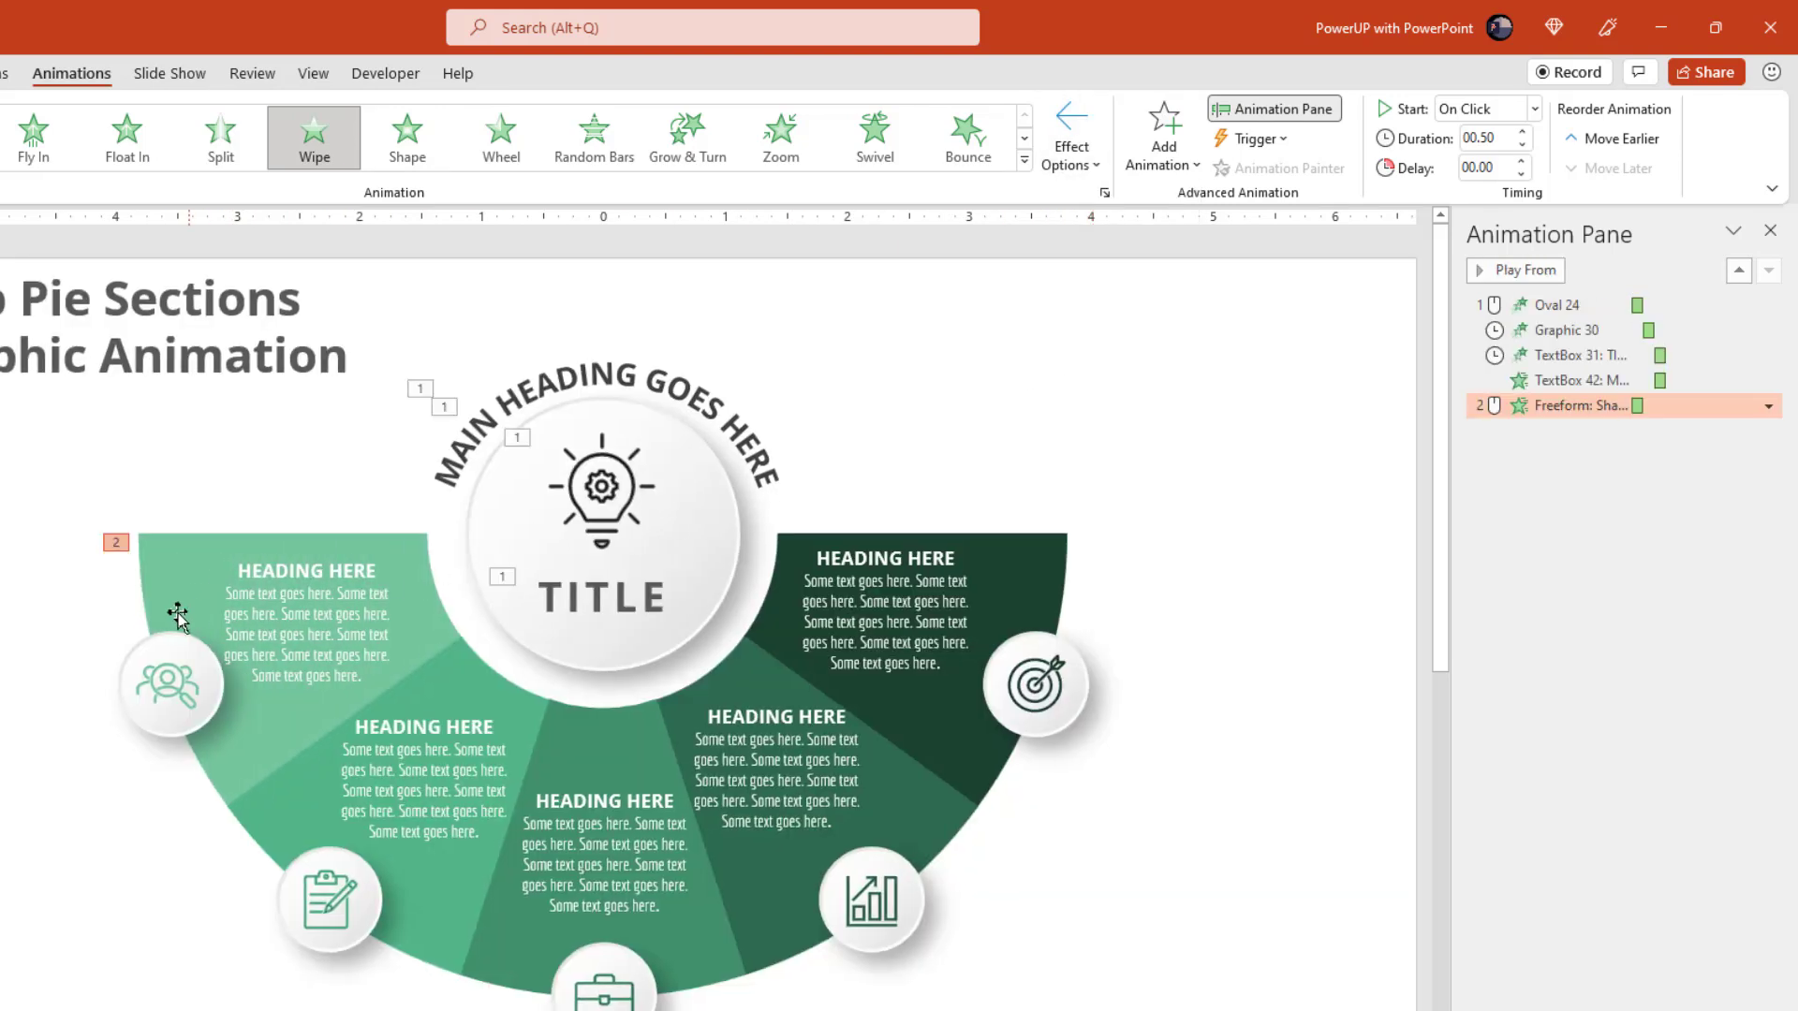
- Apply Zoom to the first section's icon circle, icon and heading text
{"action": "left_click", "coordinate": [159, 638]}
{"action": "left_click", "coordinate": [169, 678]}
{"action": "left_click", "coordinate": [310, 598], "text": "shift"}
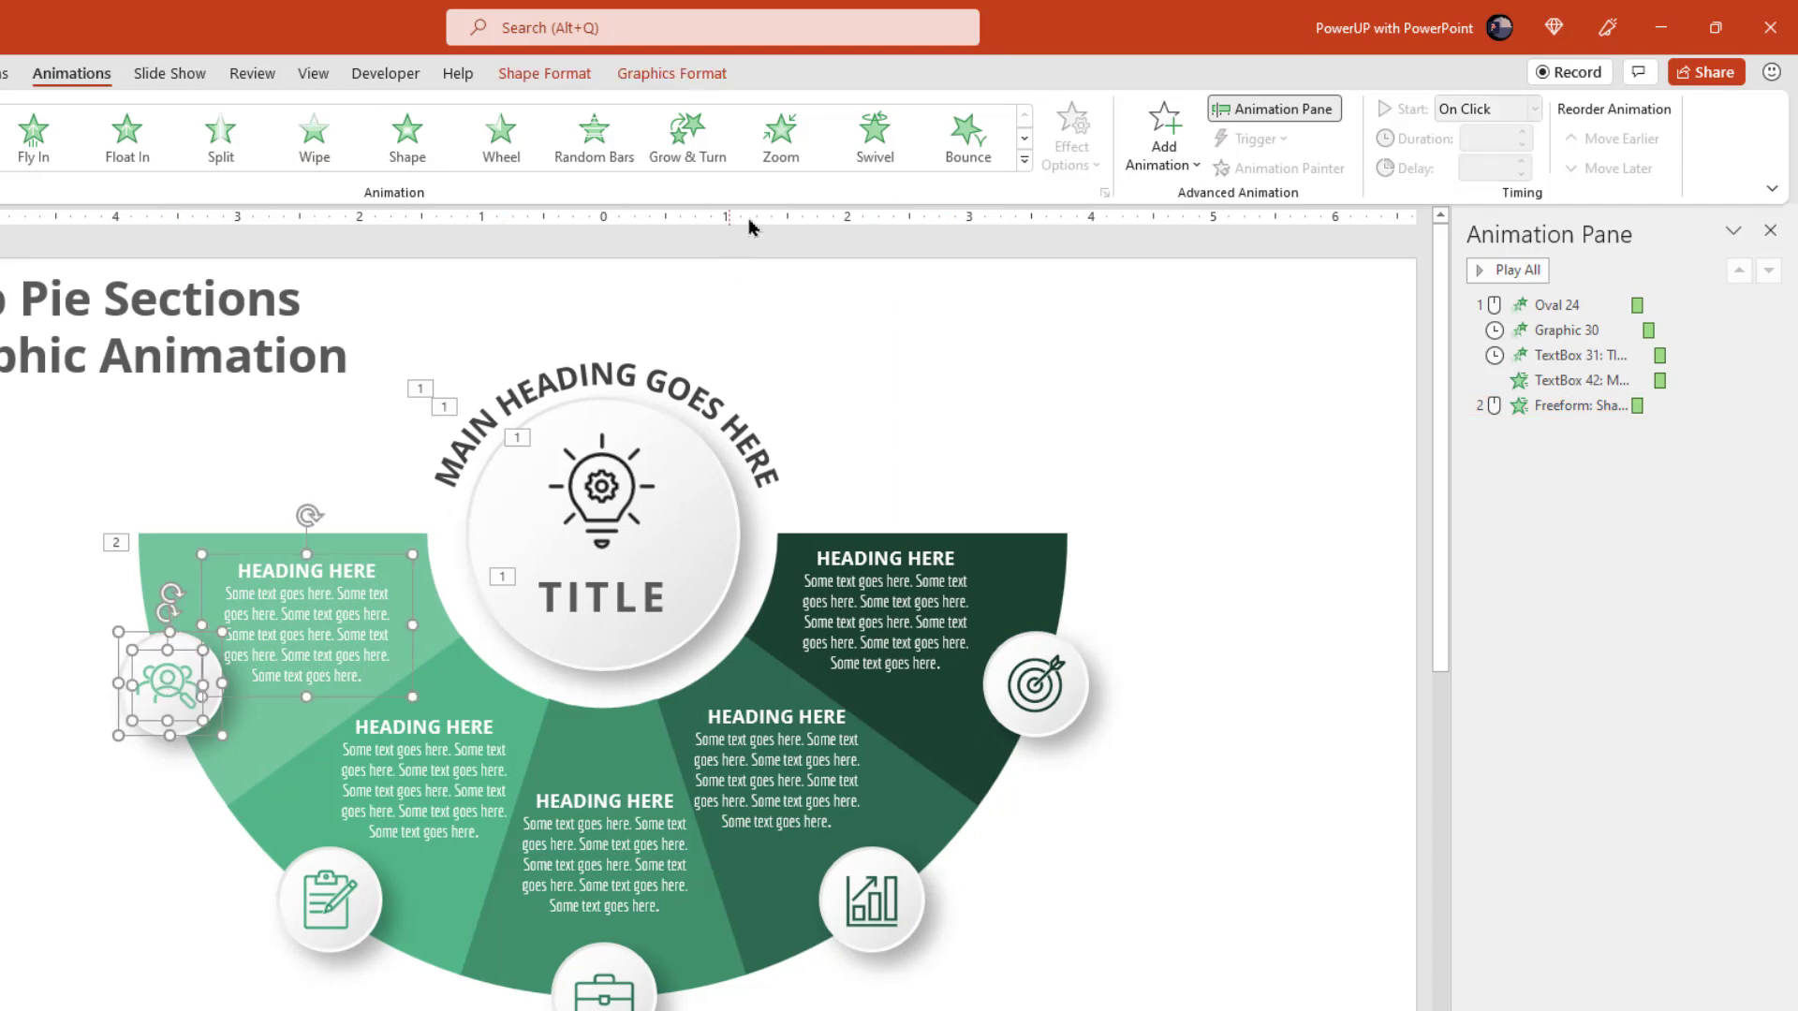
{"action": "left_click", "coordinate": [782, 136]}
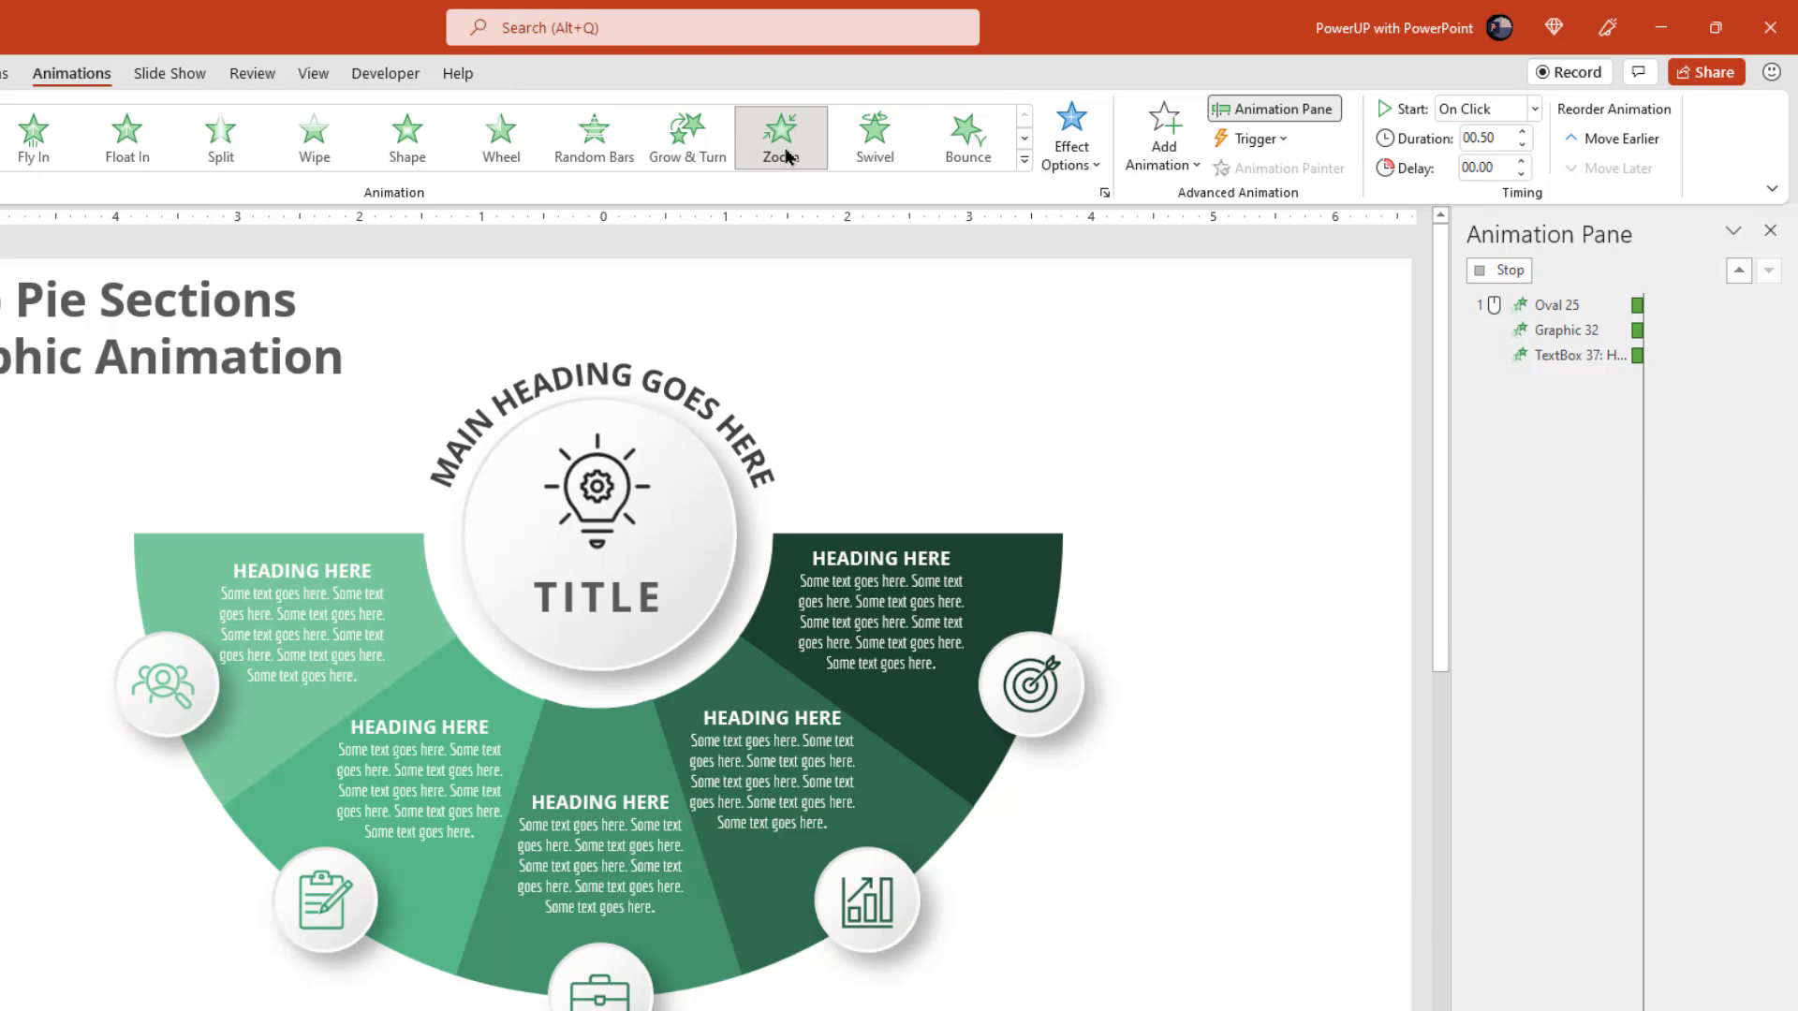
- Set Graphic 32 to start After Previous and Oval 25 With Previous
{"action": "left_click", "coordinate": [1570, 510]}
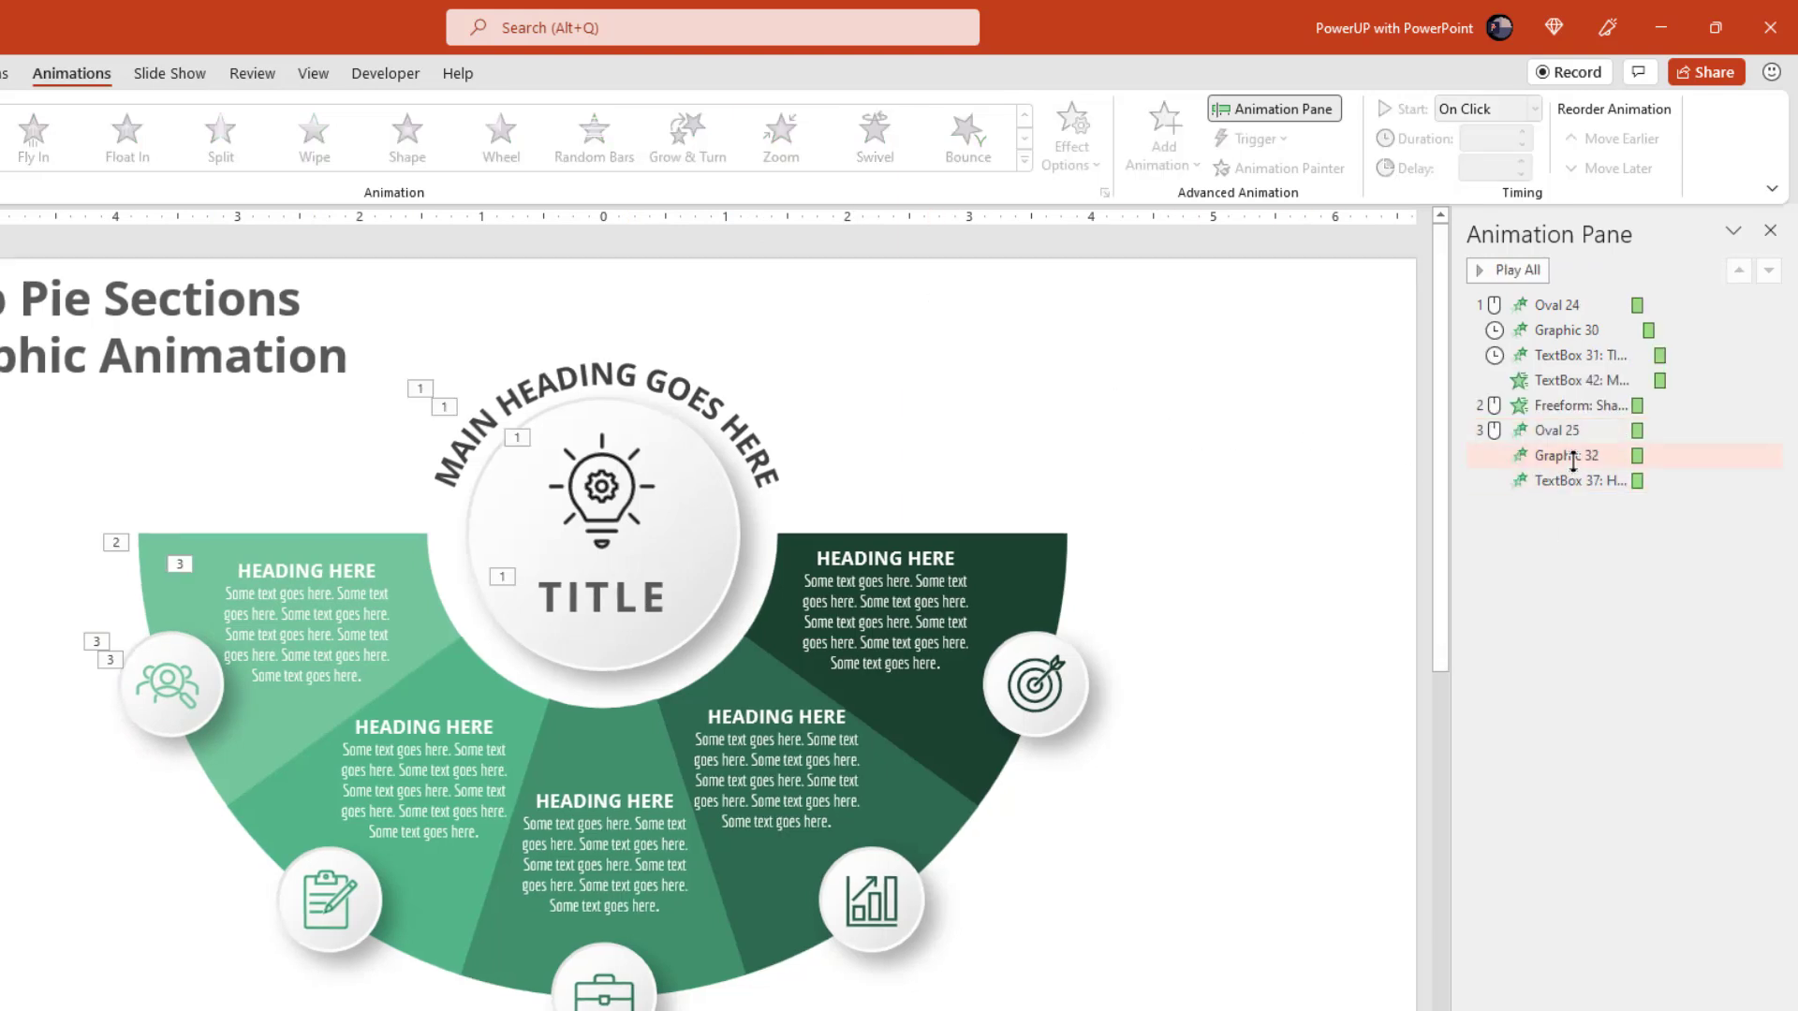
{"action": "left_click", "coordinate": [1572, 458]}
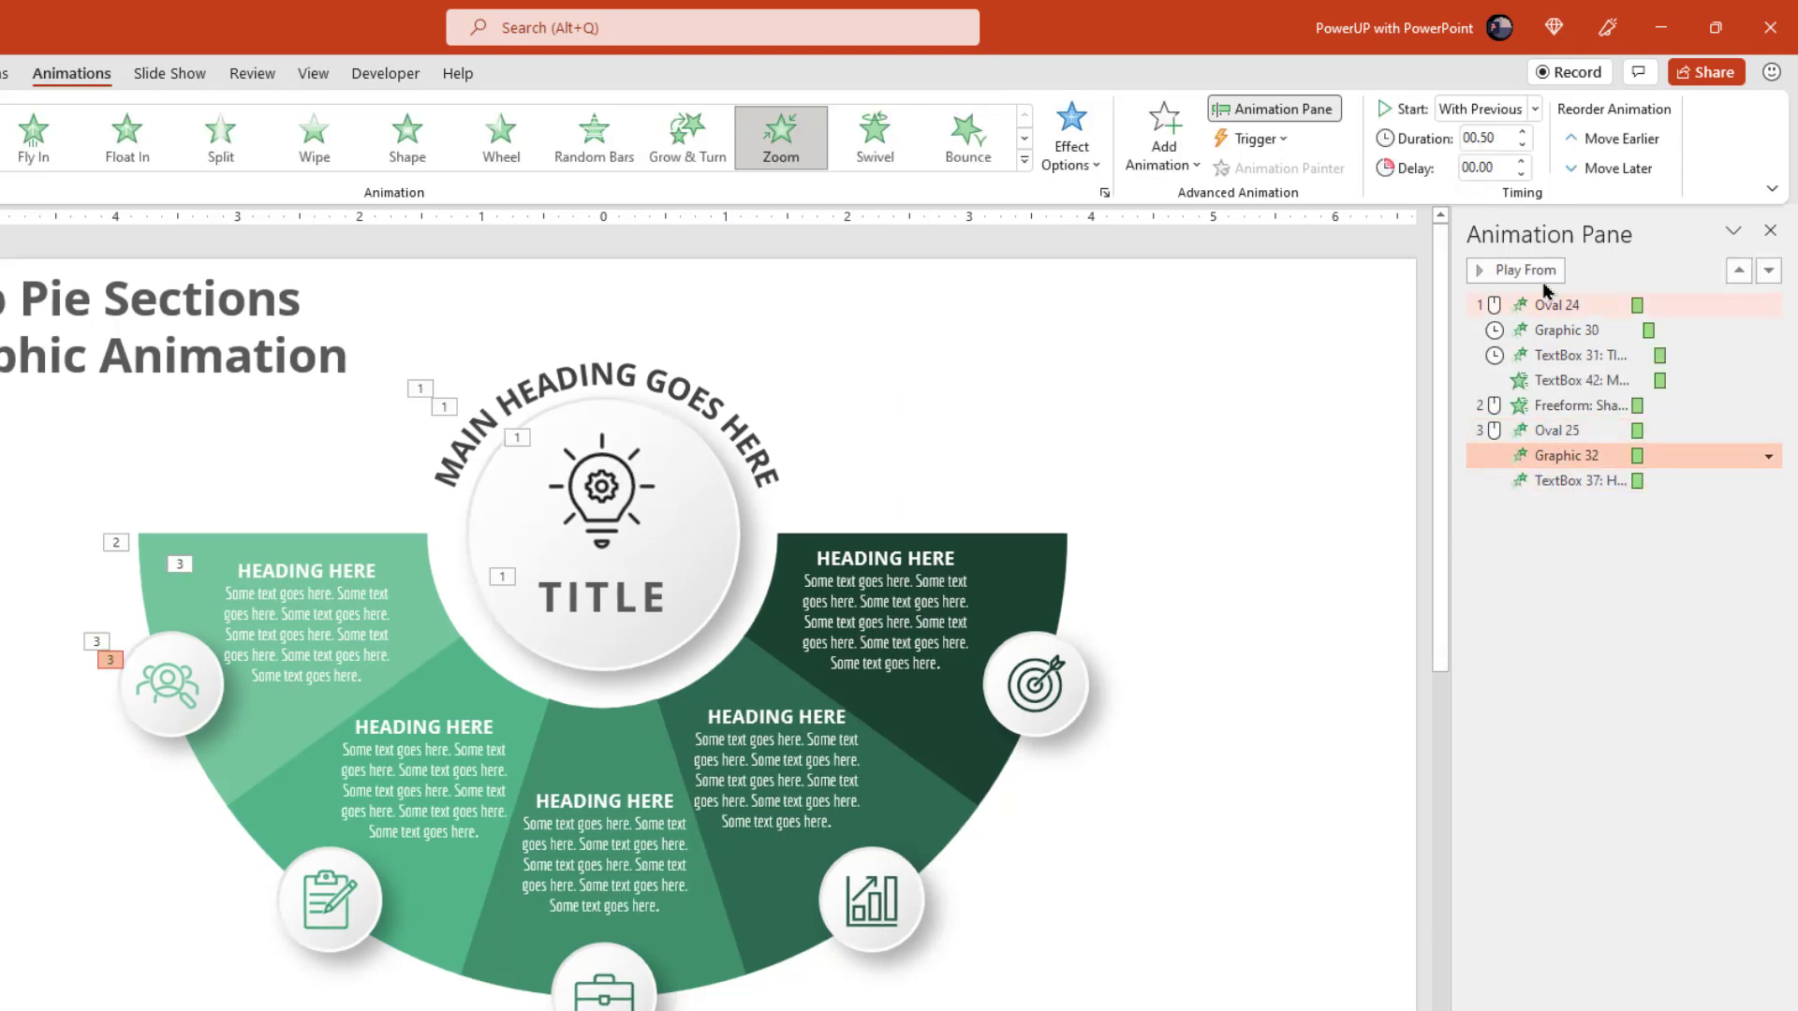
{"action": "left_click", "coordinate": [1531, 110]}
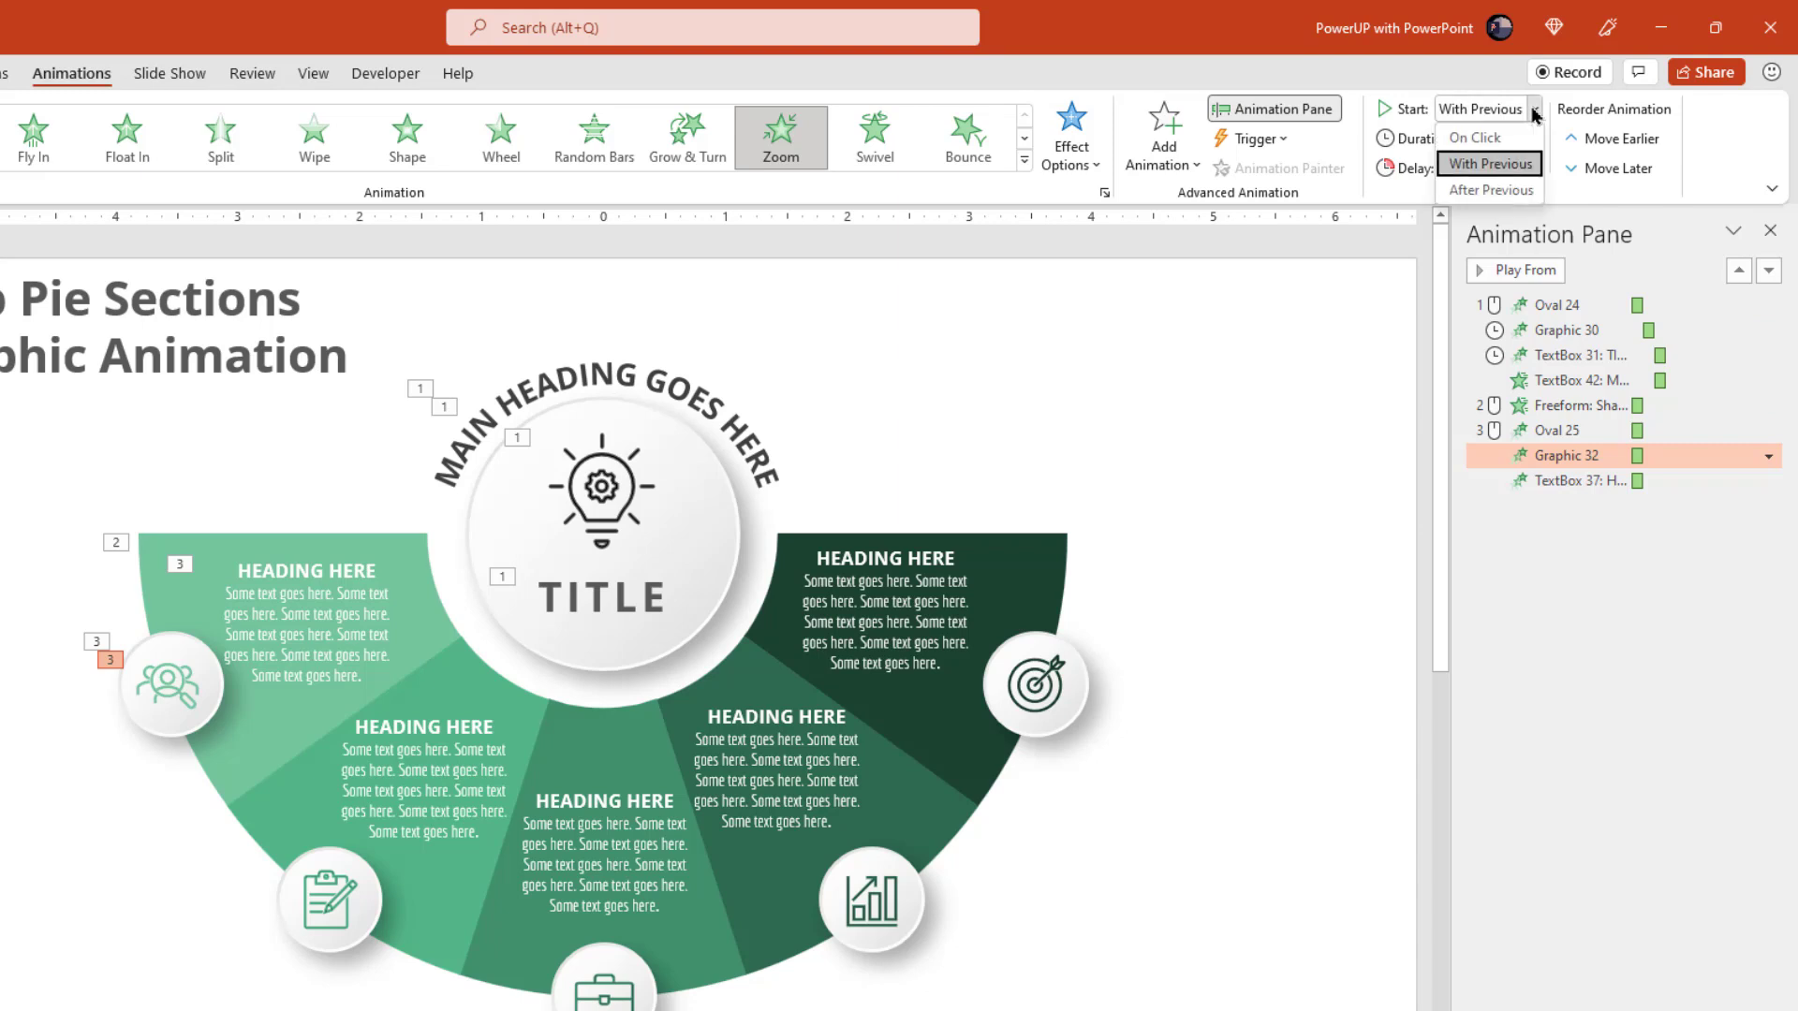
{"action": "left_click", "coordinate": [1490, 190]}
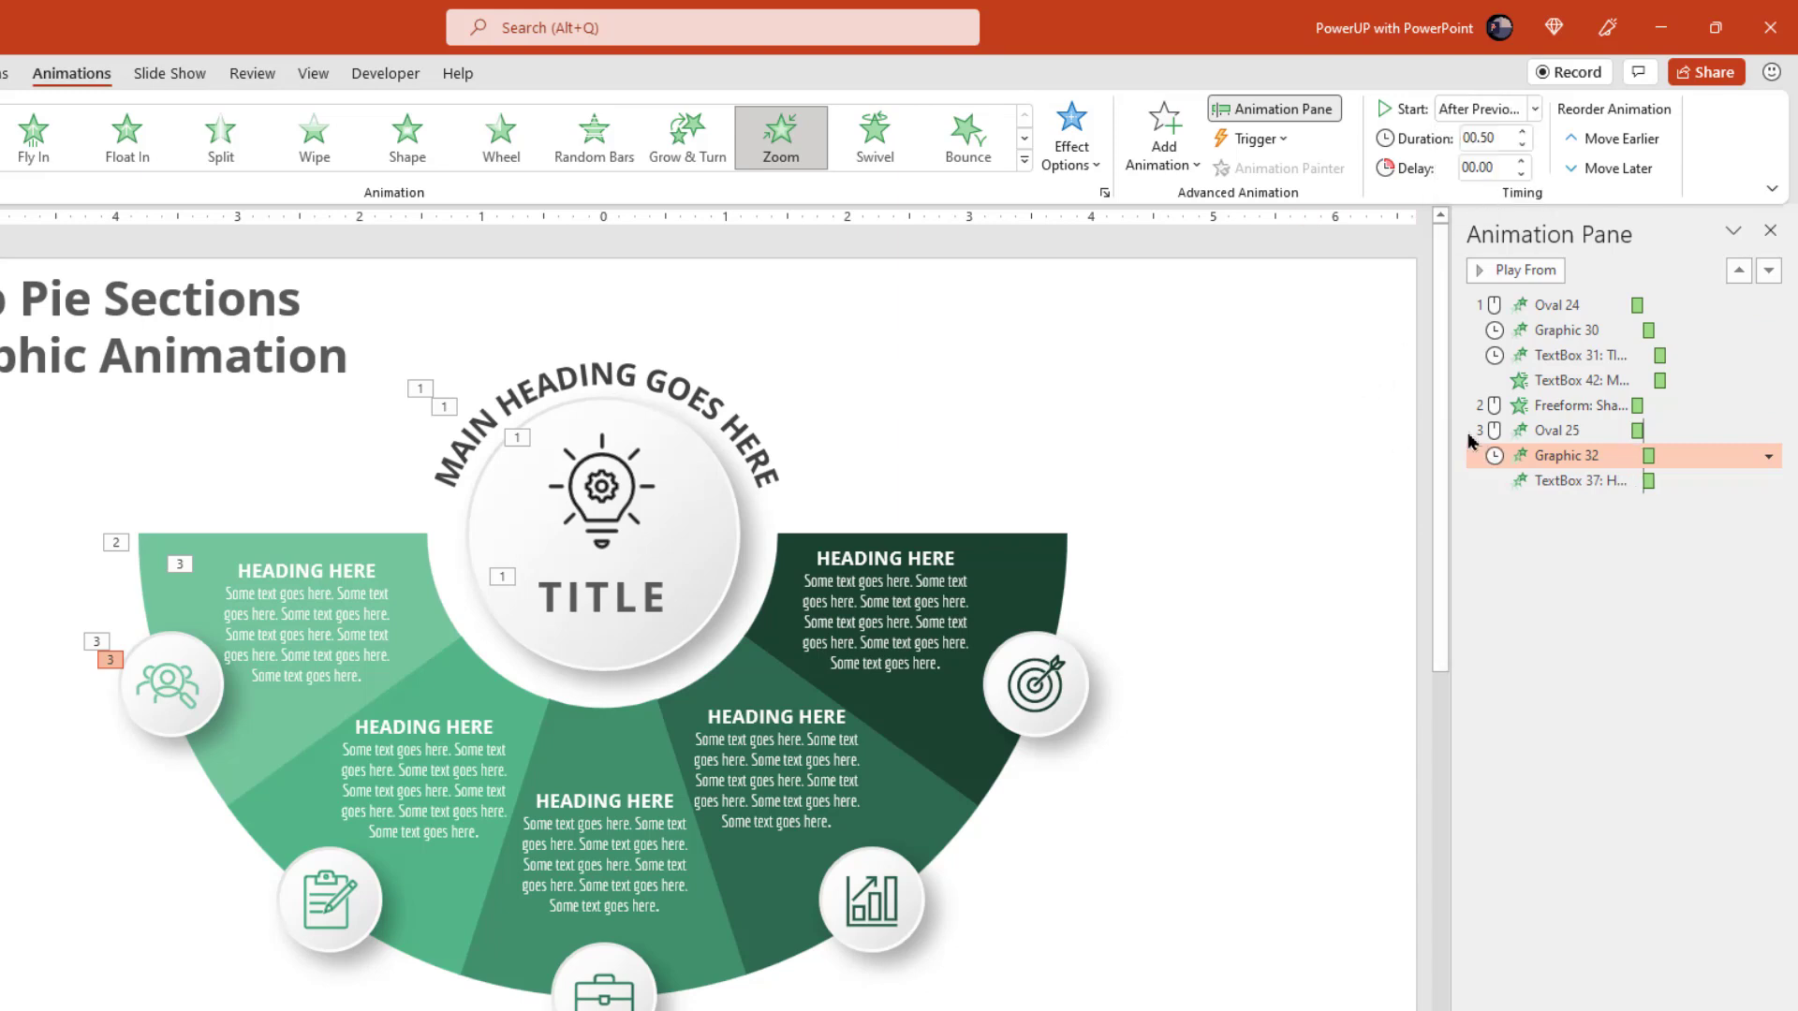
{"action": "left_click", "coordinate": [1526, 431]}
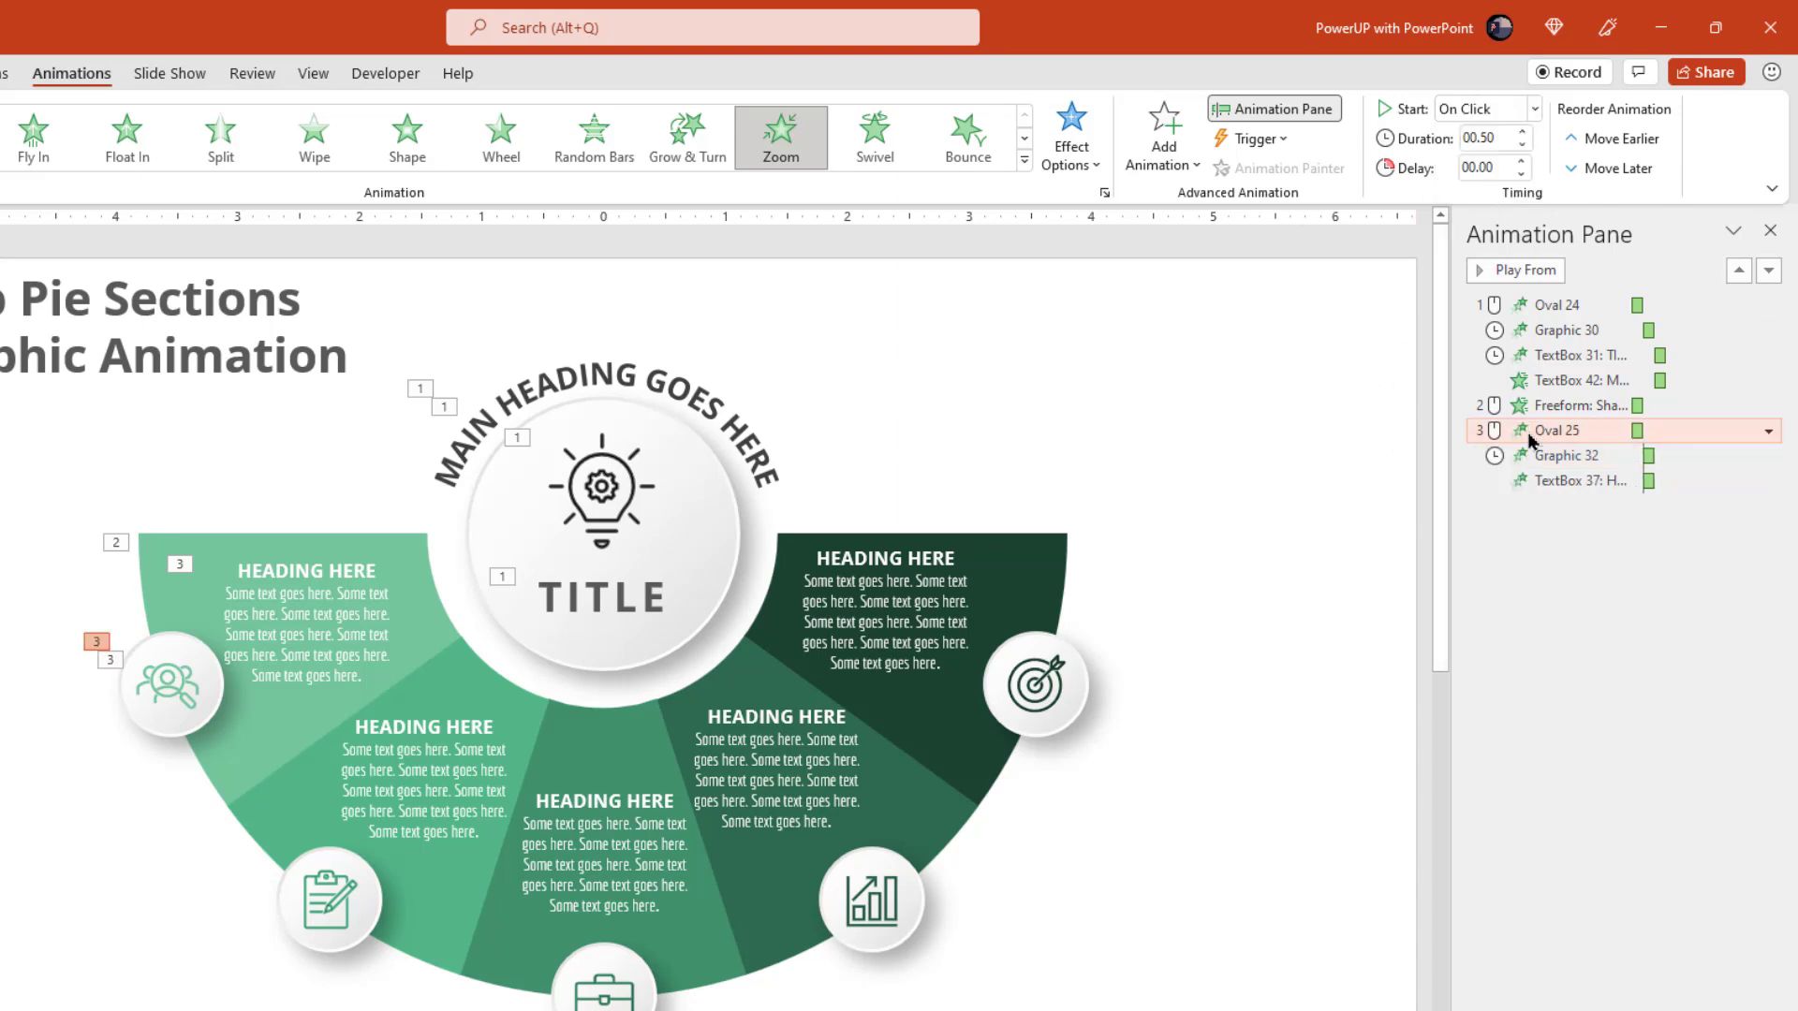
{"action": "left_click", "coordinate": [1532, 109]}
{"action": "left_click", "coordinate": [1489, 163]}
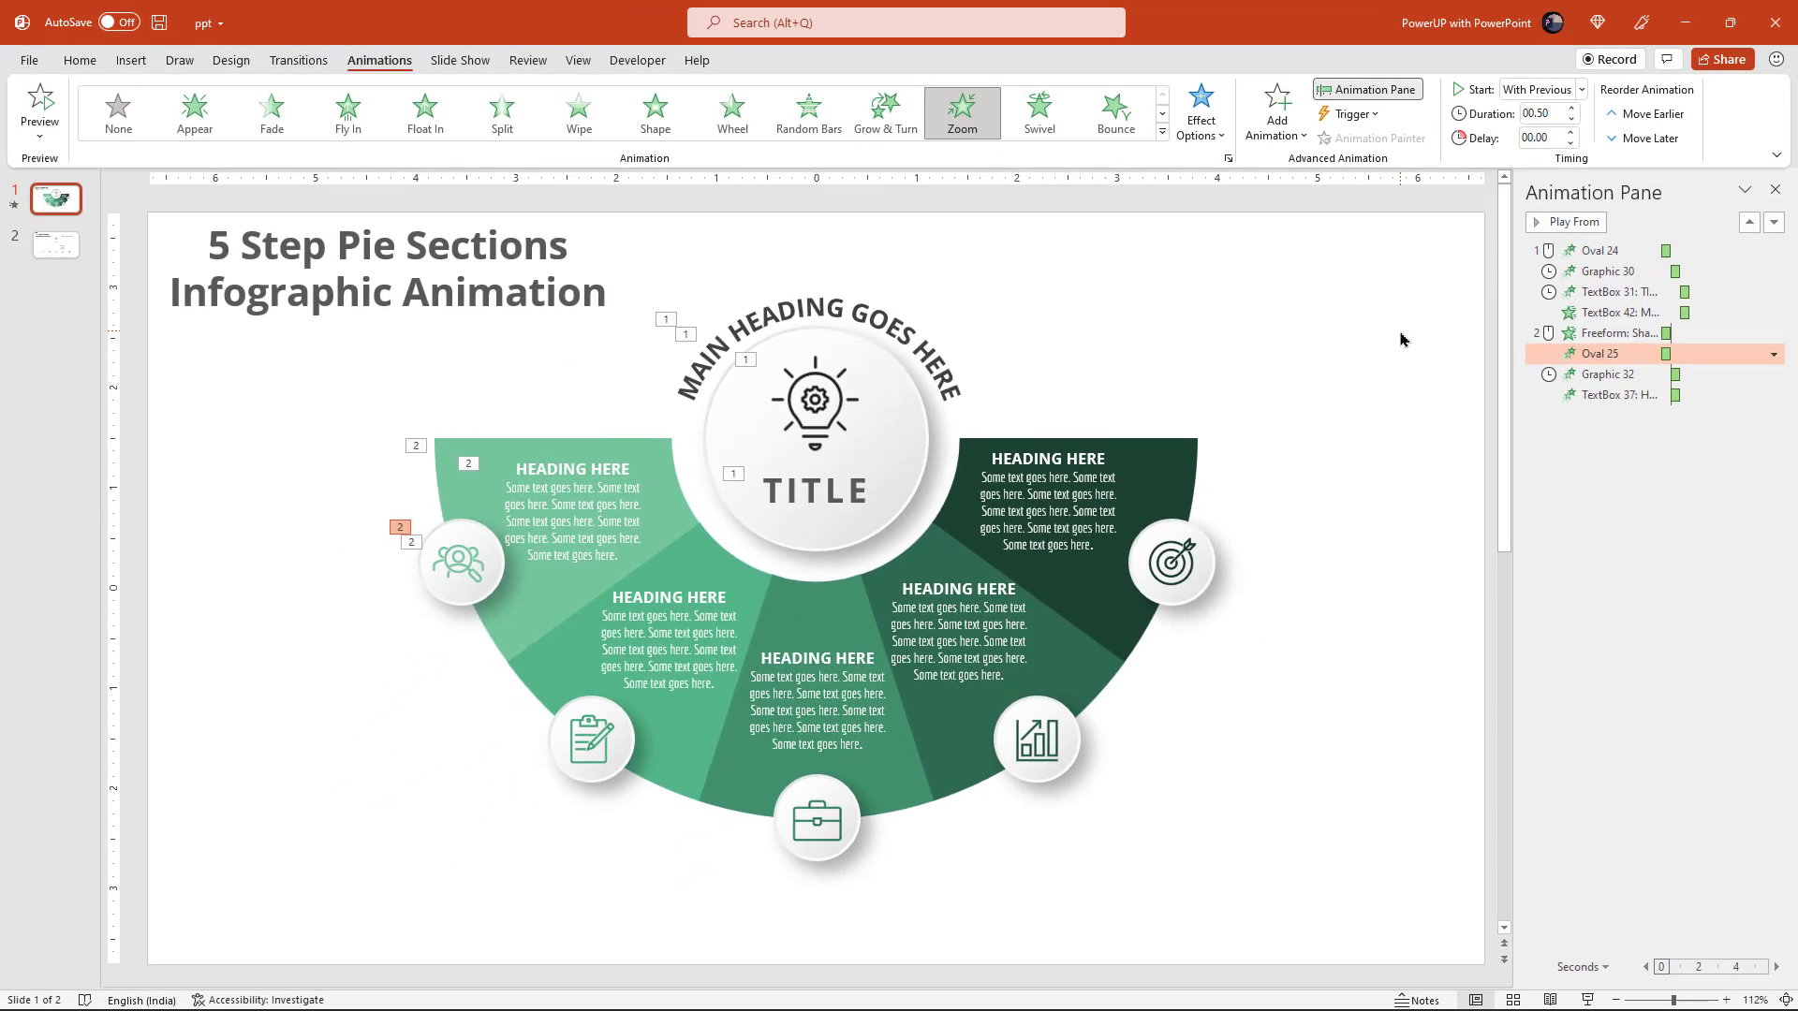
{"action": "left_click", "coordinate": [1390, 358]}
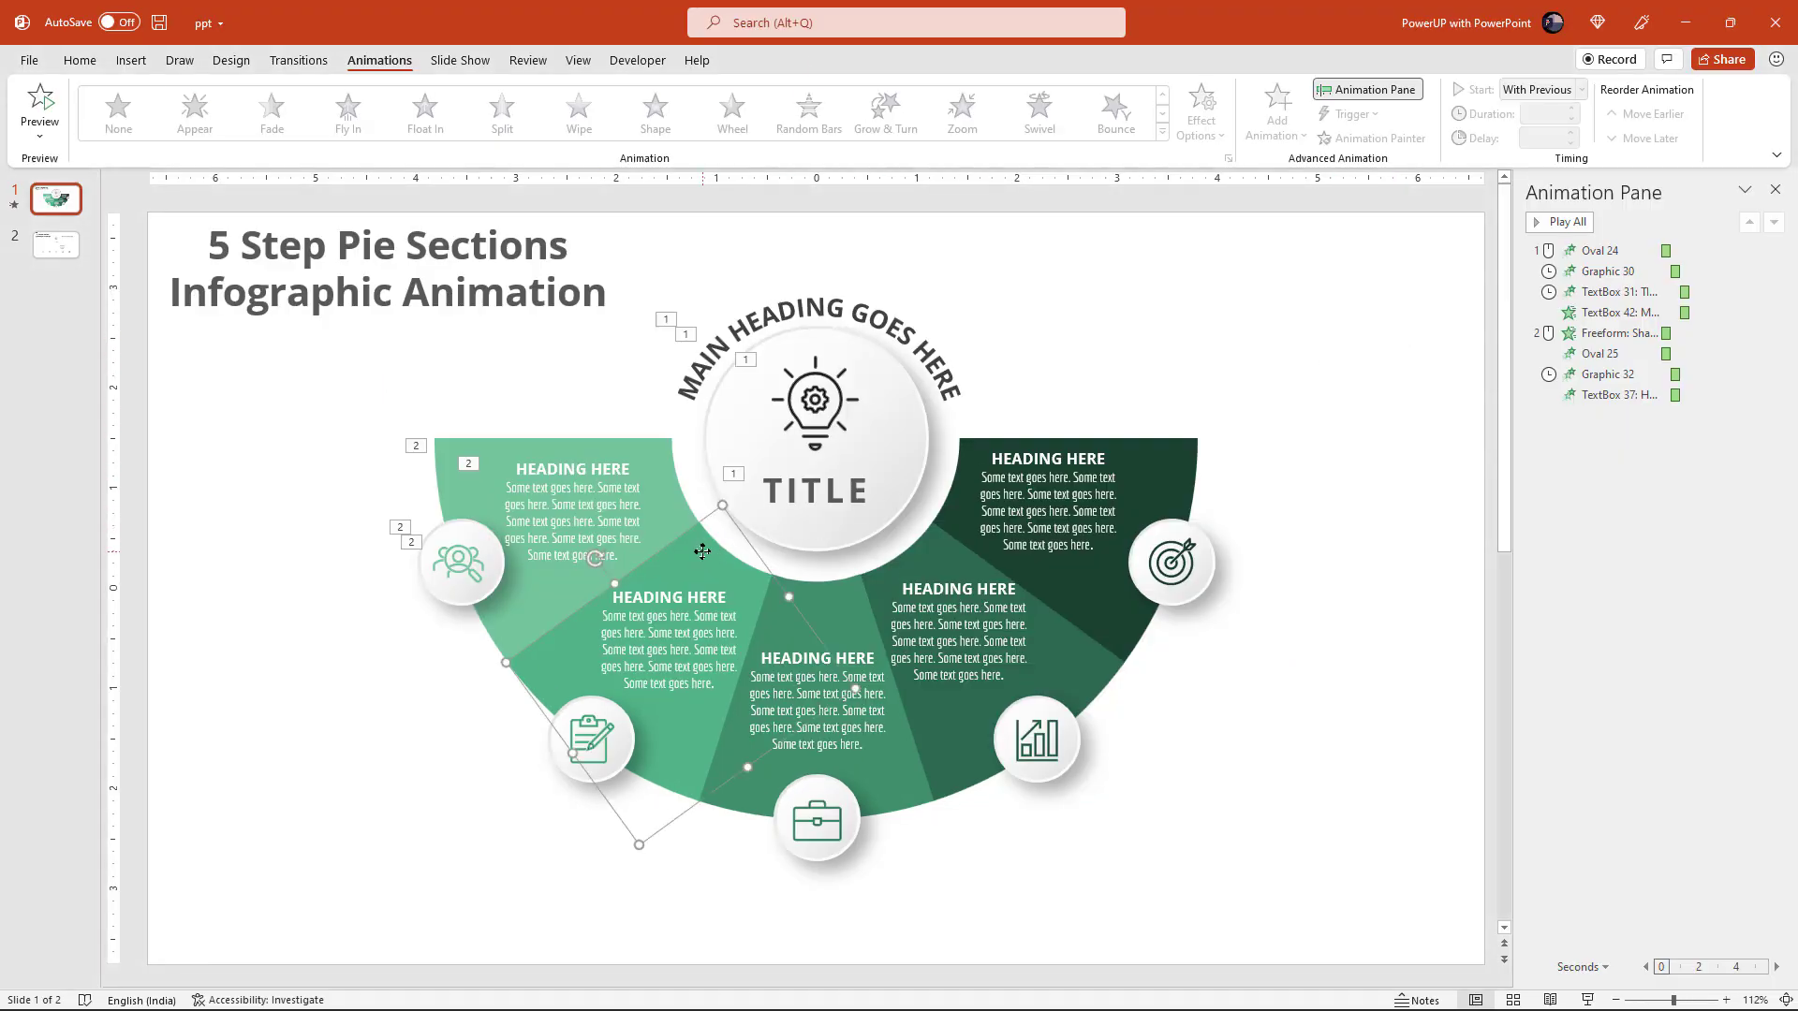
- Give the second pie section a Wipe From Top entrance
{"action": "left_click", "coordinate": [716, 553]}
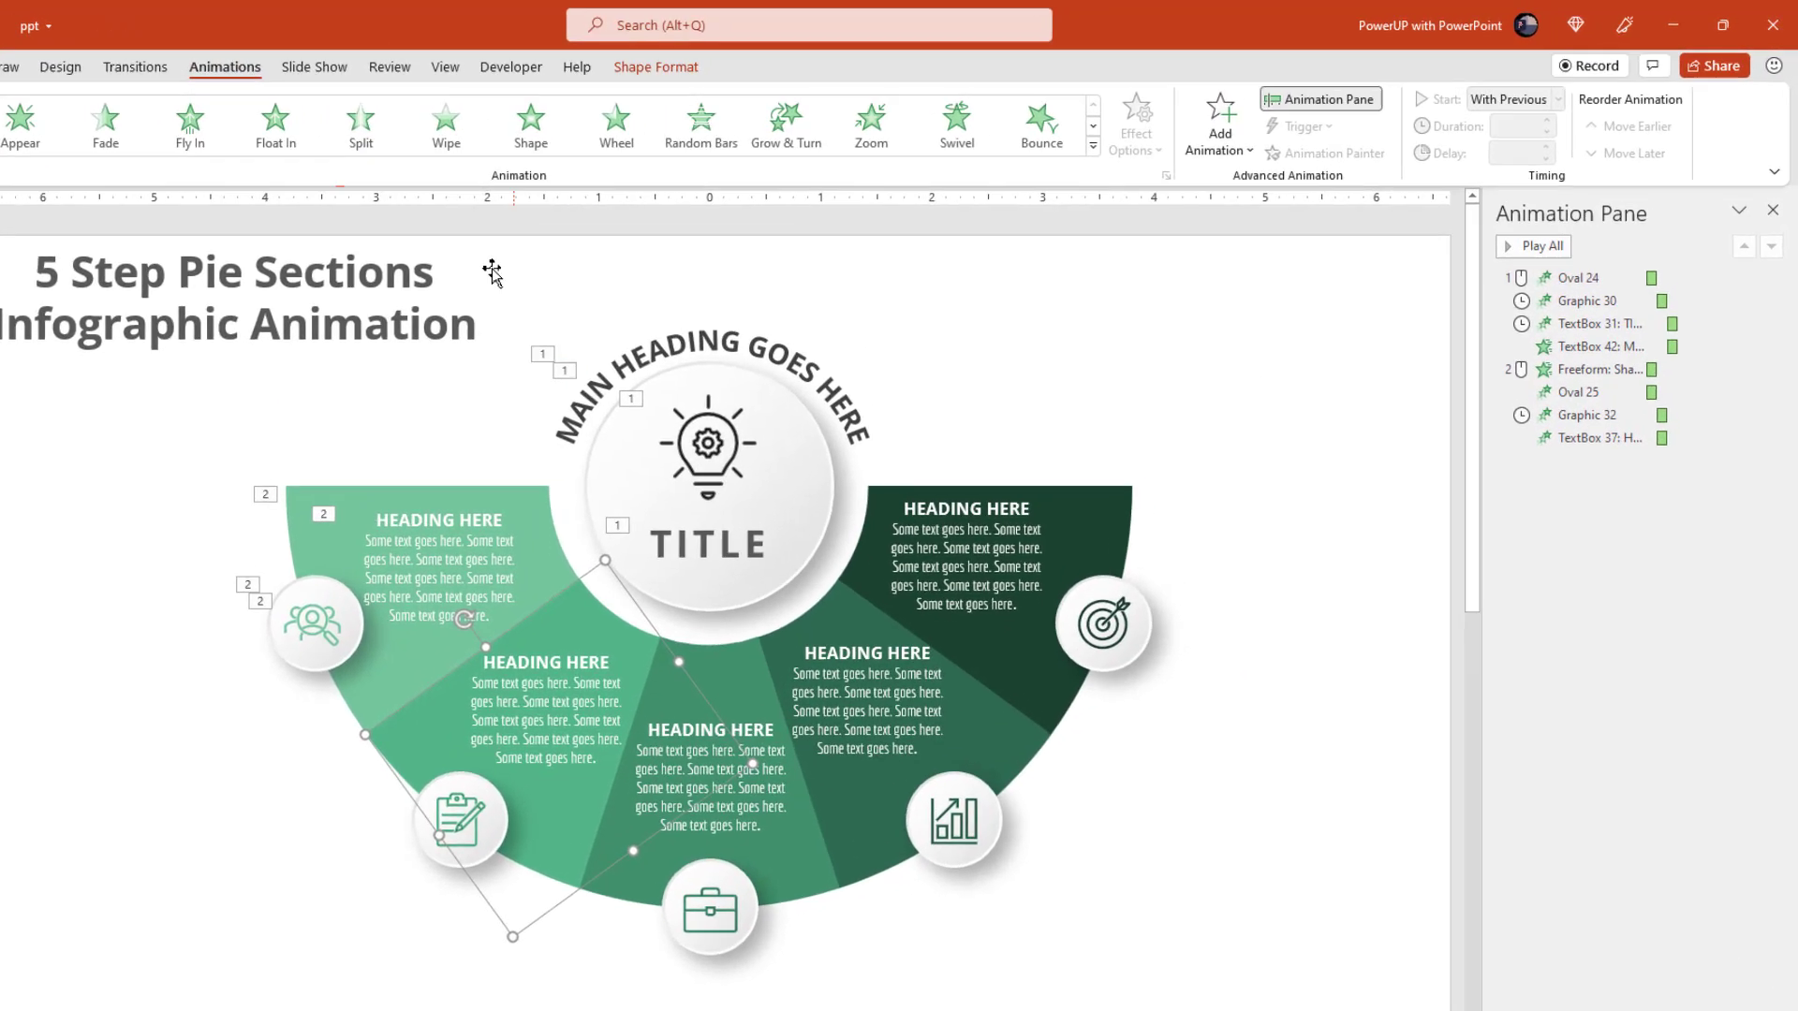
{"action": "left_click", "coordinate": [579, 113]}
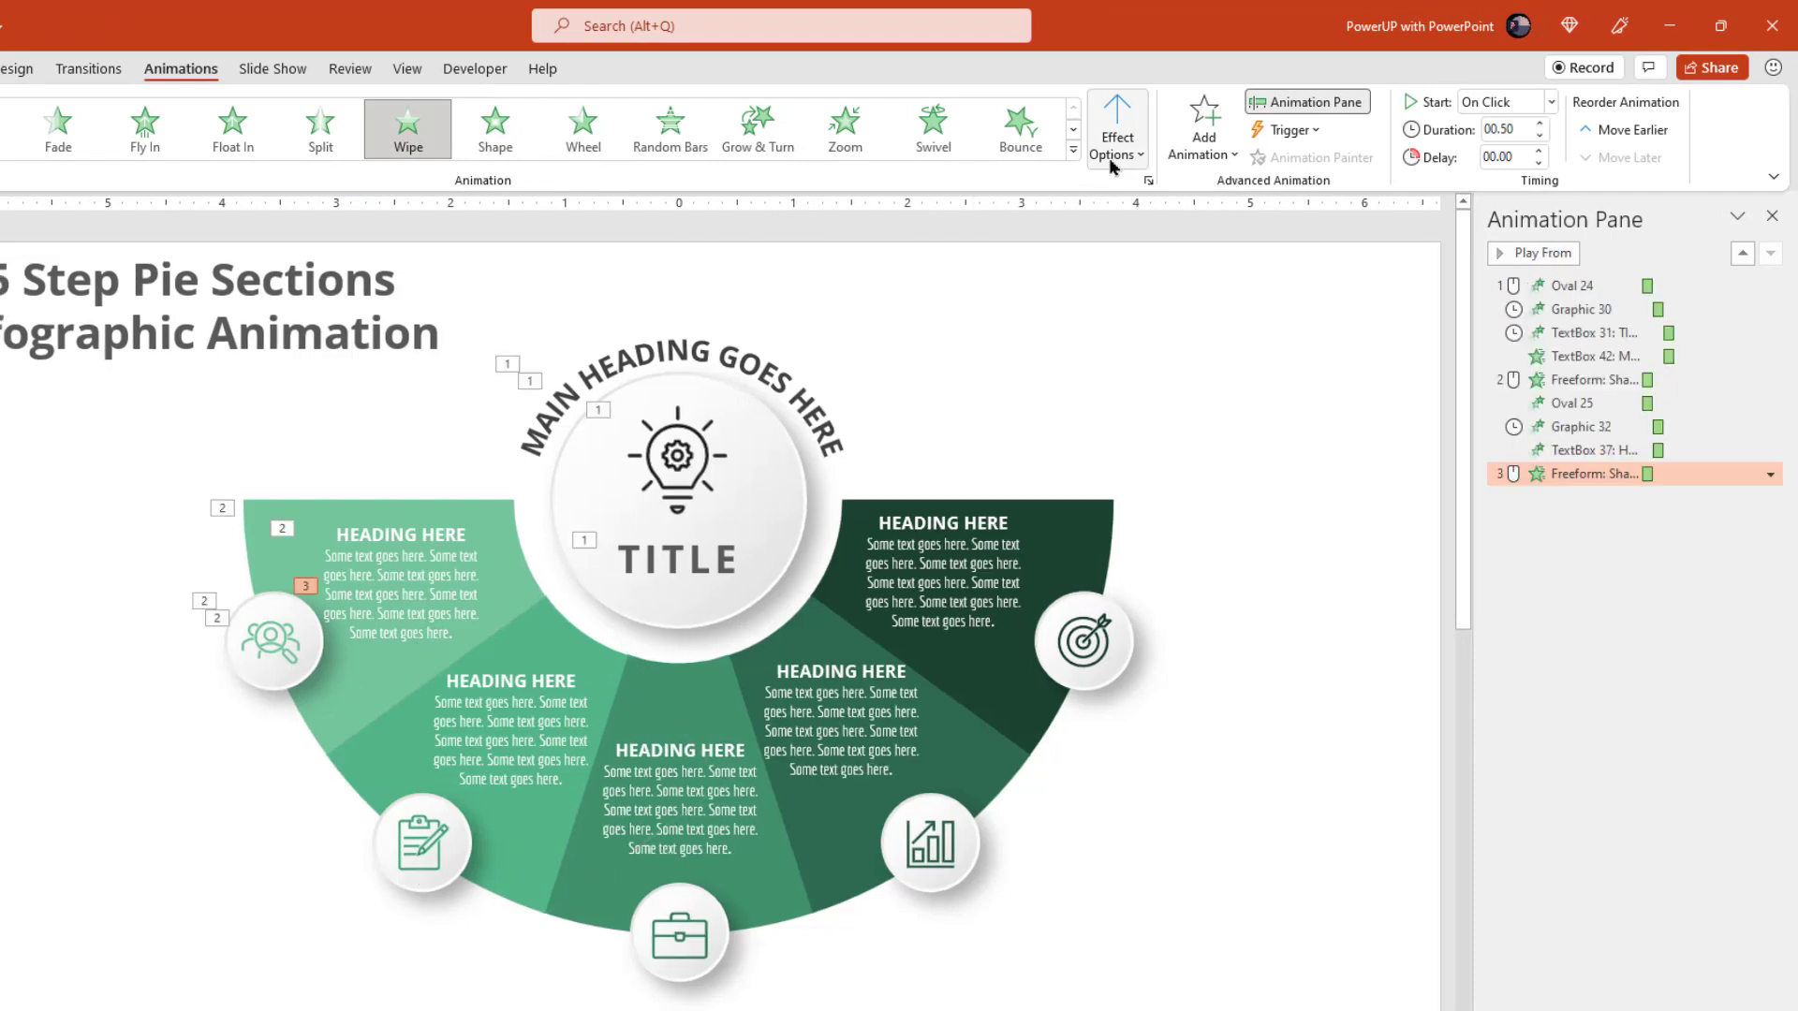
{"action": "left_click", "coordinate": [1118, 153]}
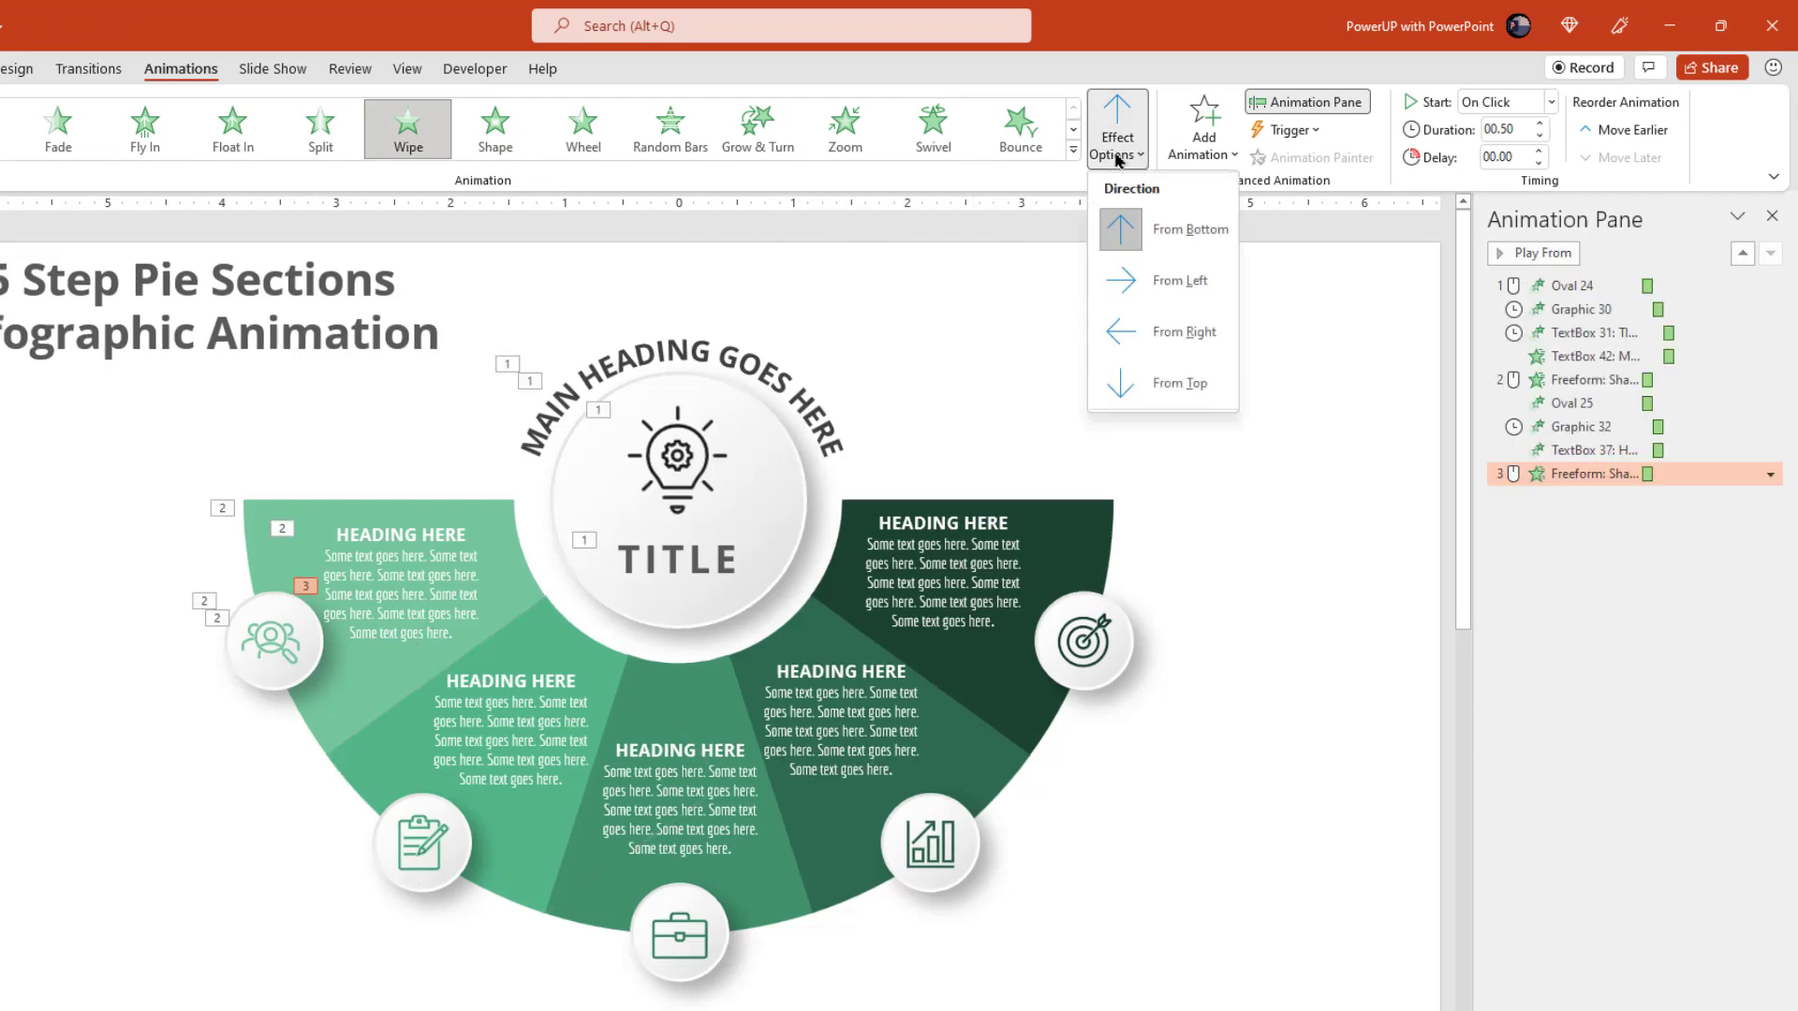
{"action": "left_click", "coordinate": [1163, 382]}
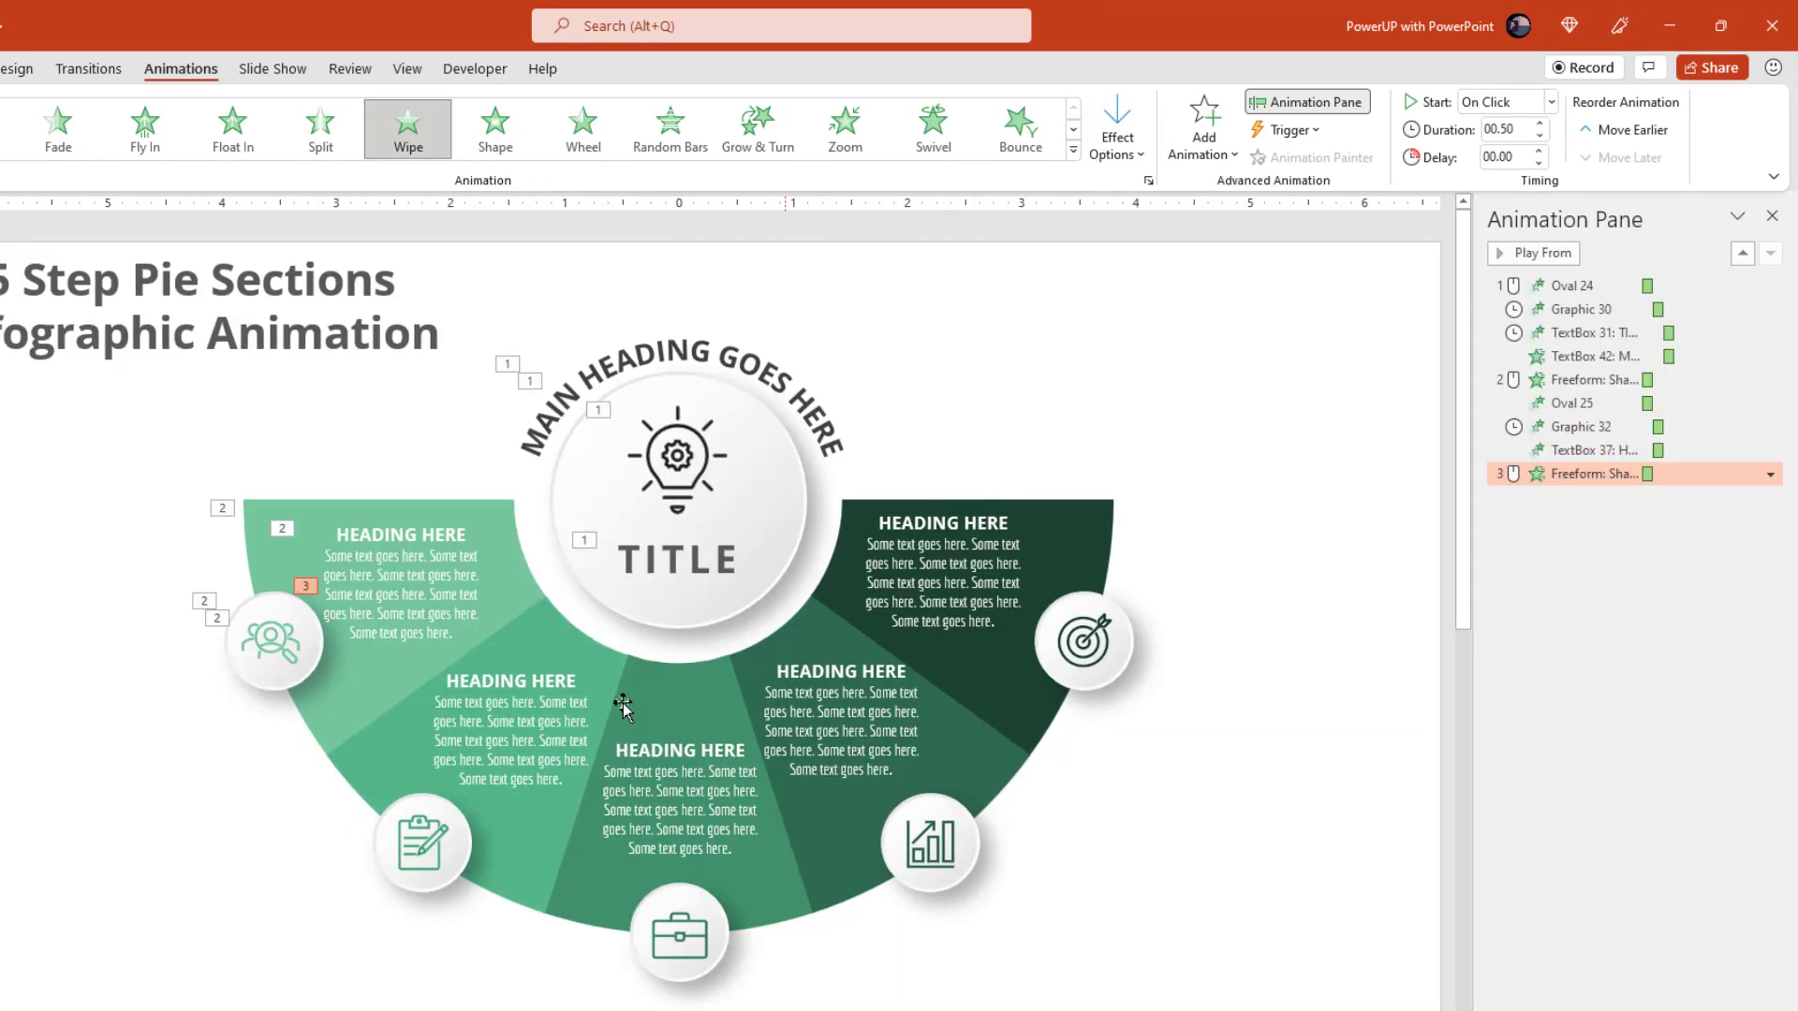
- Apply Zoom to the clipboard circle, its icon and that section's heading text
{"action": "left_click", "coordinate": [380, 852]}
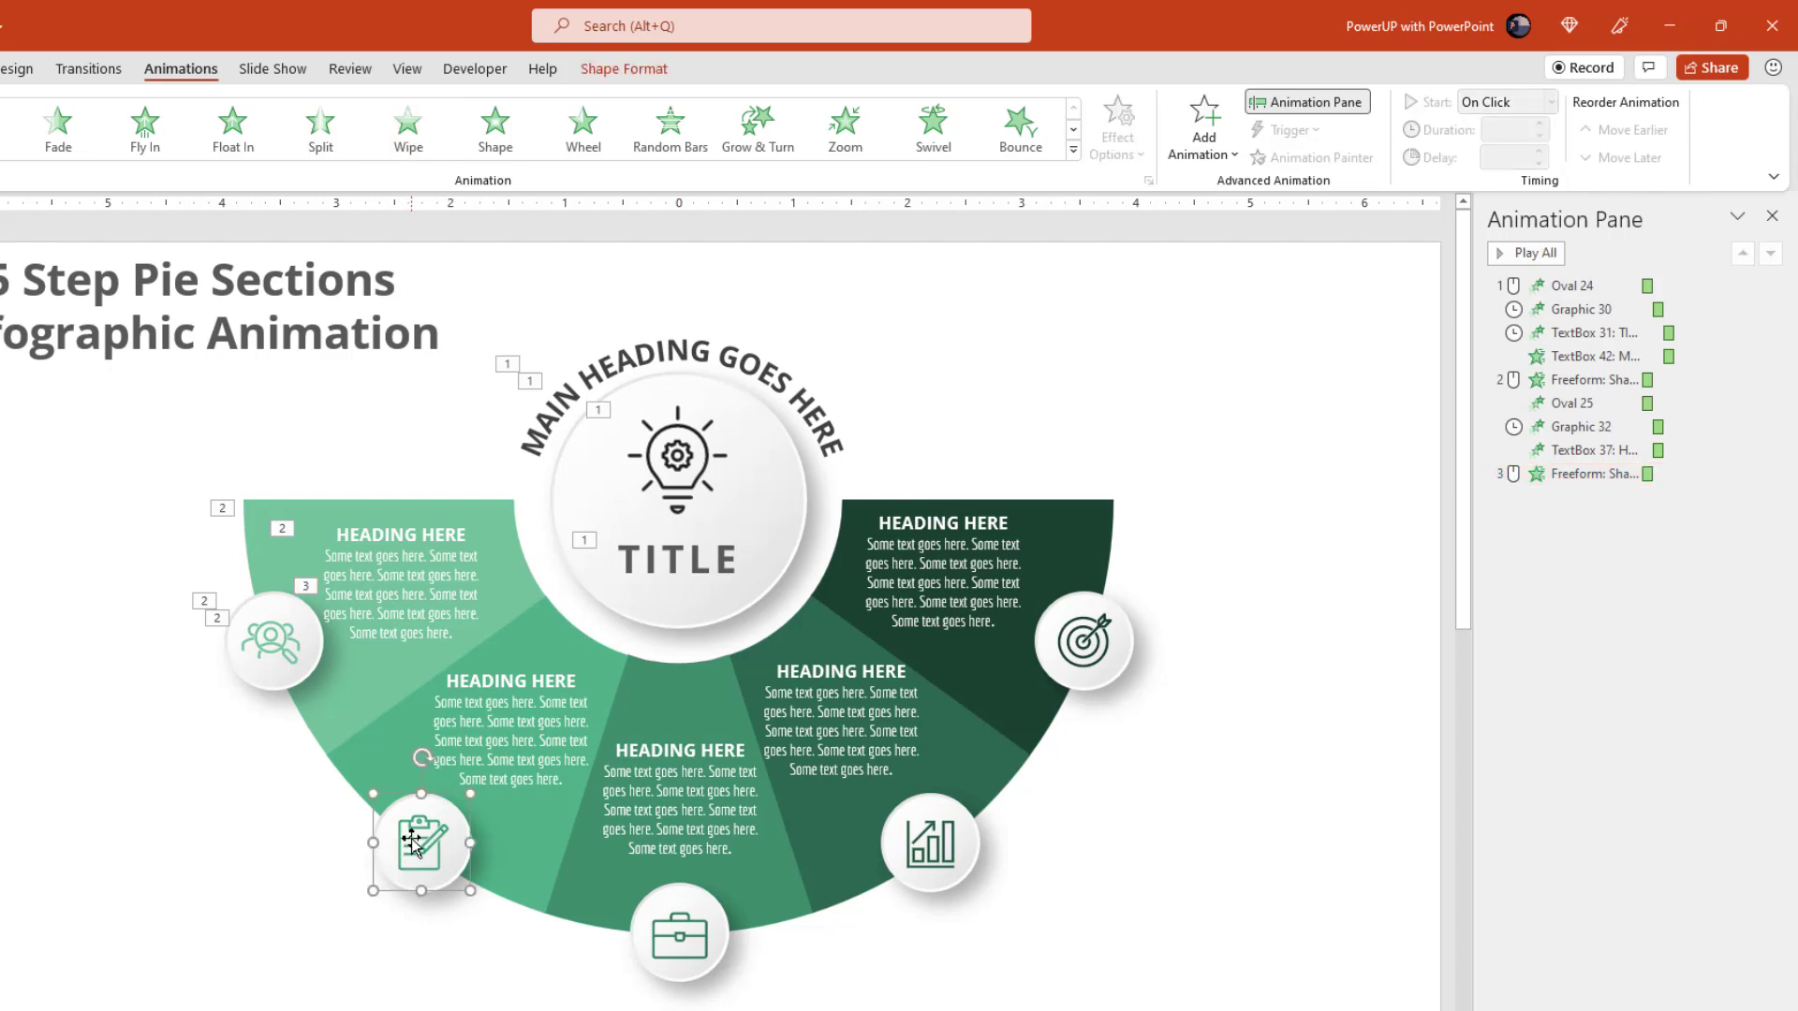
{"action": "left_click", "coordinate": [414, 840], "text": "shift"}
{"action": "left_click", "coordinate": [489, 716], "text": "shift"}
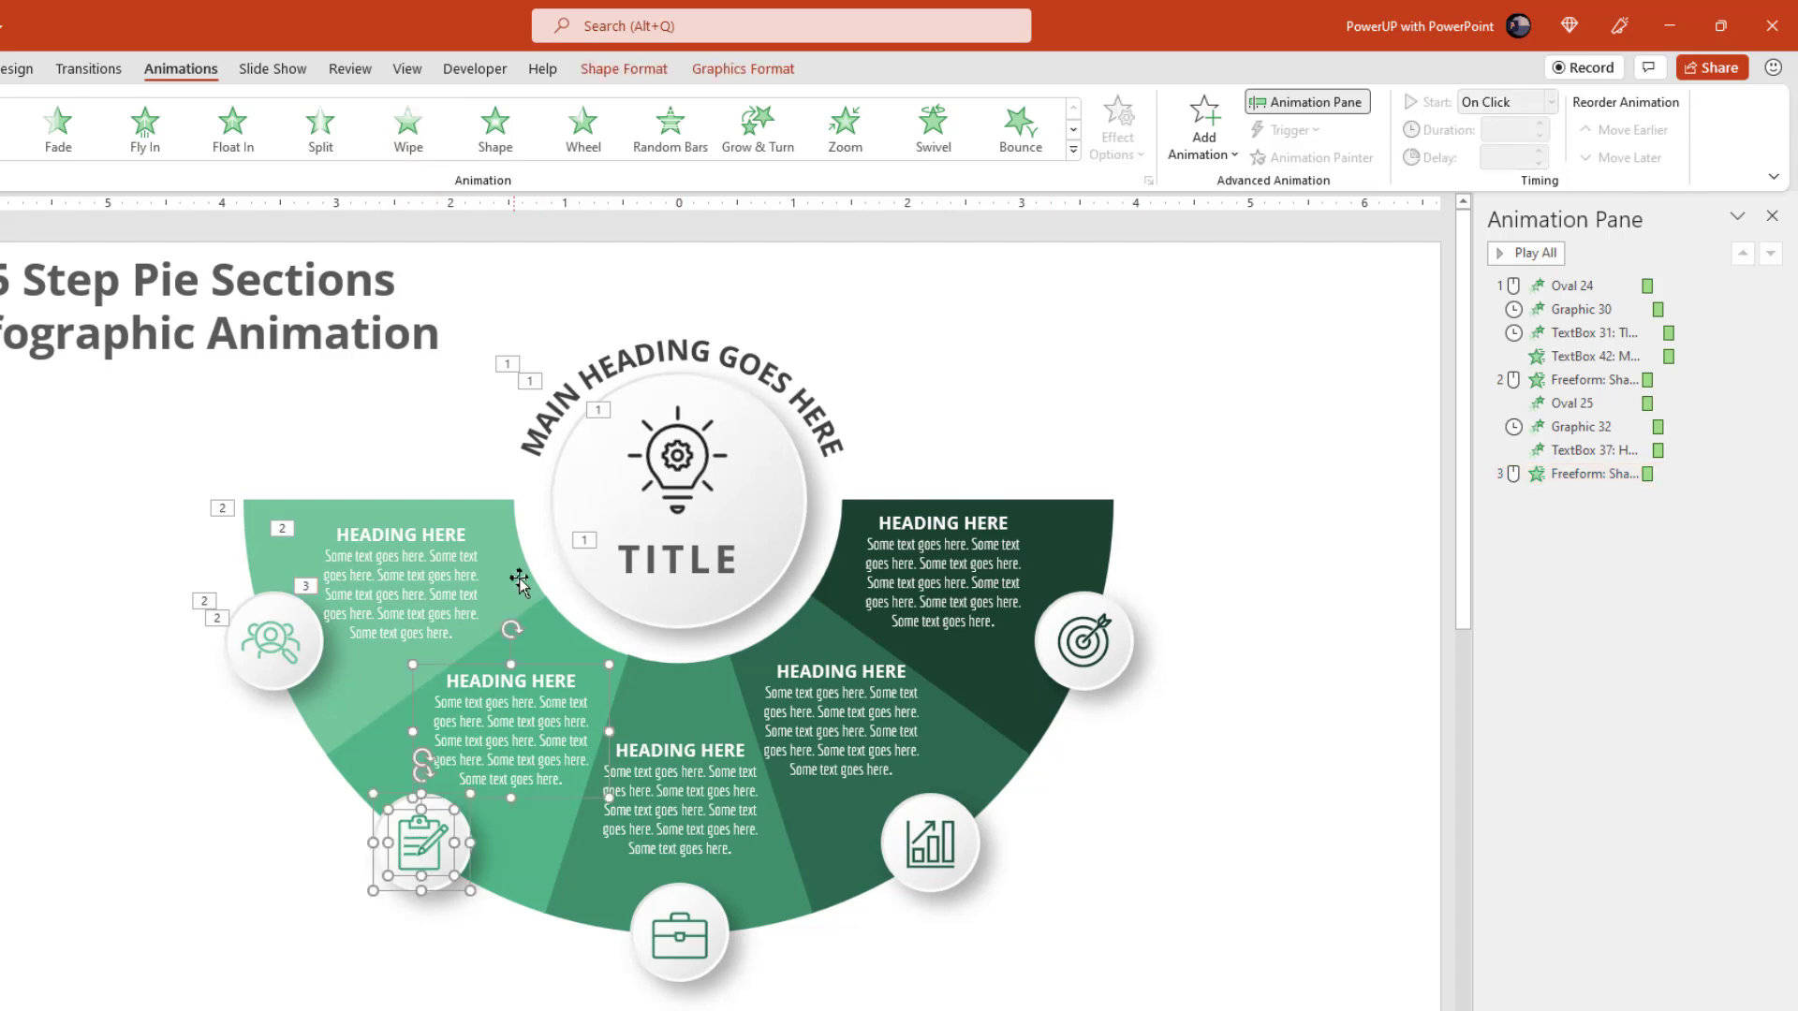
{"action": "left_click", "coordinate": [845, 130]}
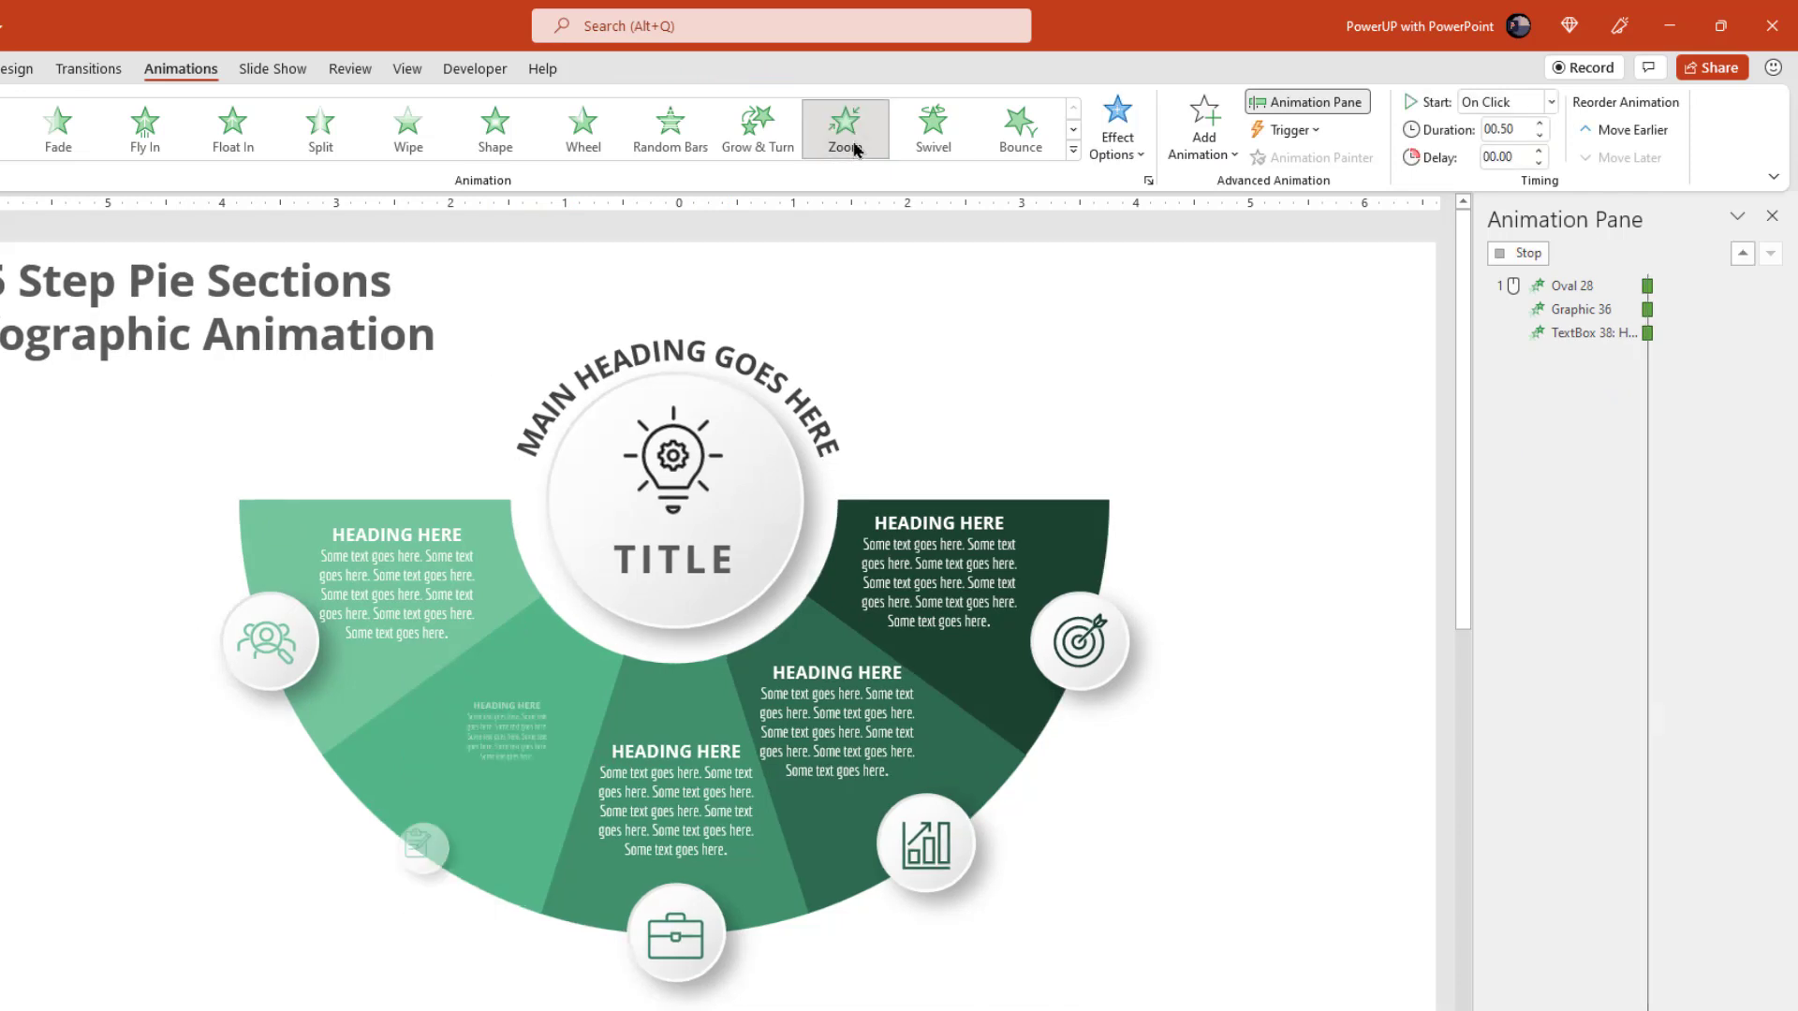
- Set Oval 28 to start With Previous and Graphic 36 After Previous
{"action": "left_click", "coordinate": [1570, 498]}
{"action": "left_click", "coordinate": [1548, 103]}
{"action": "left_click", "coordinate": [1510, 166]}
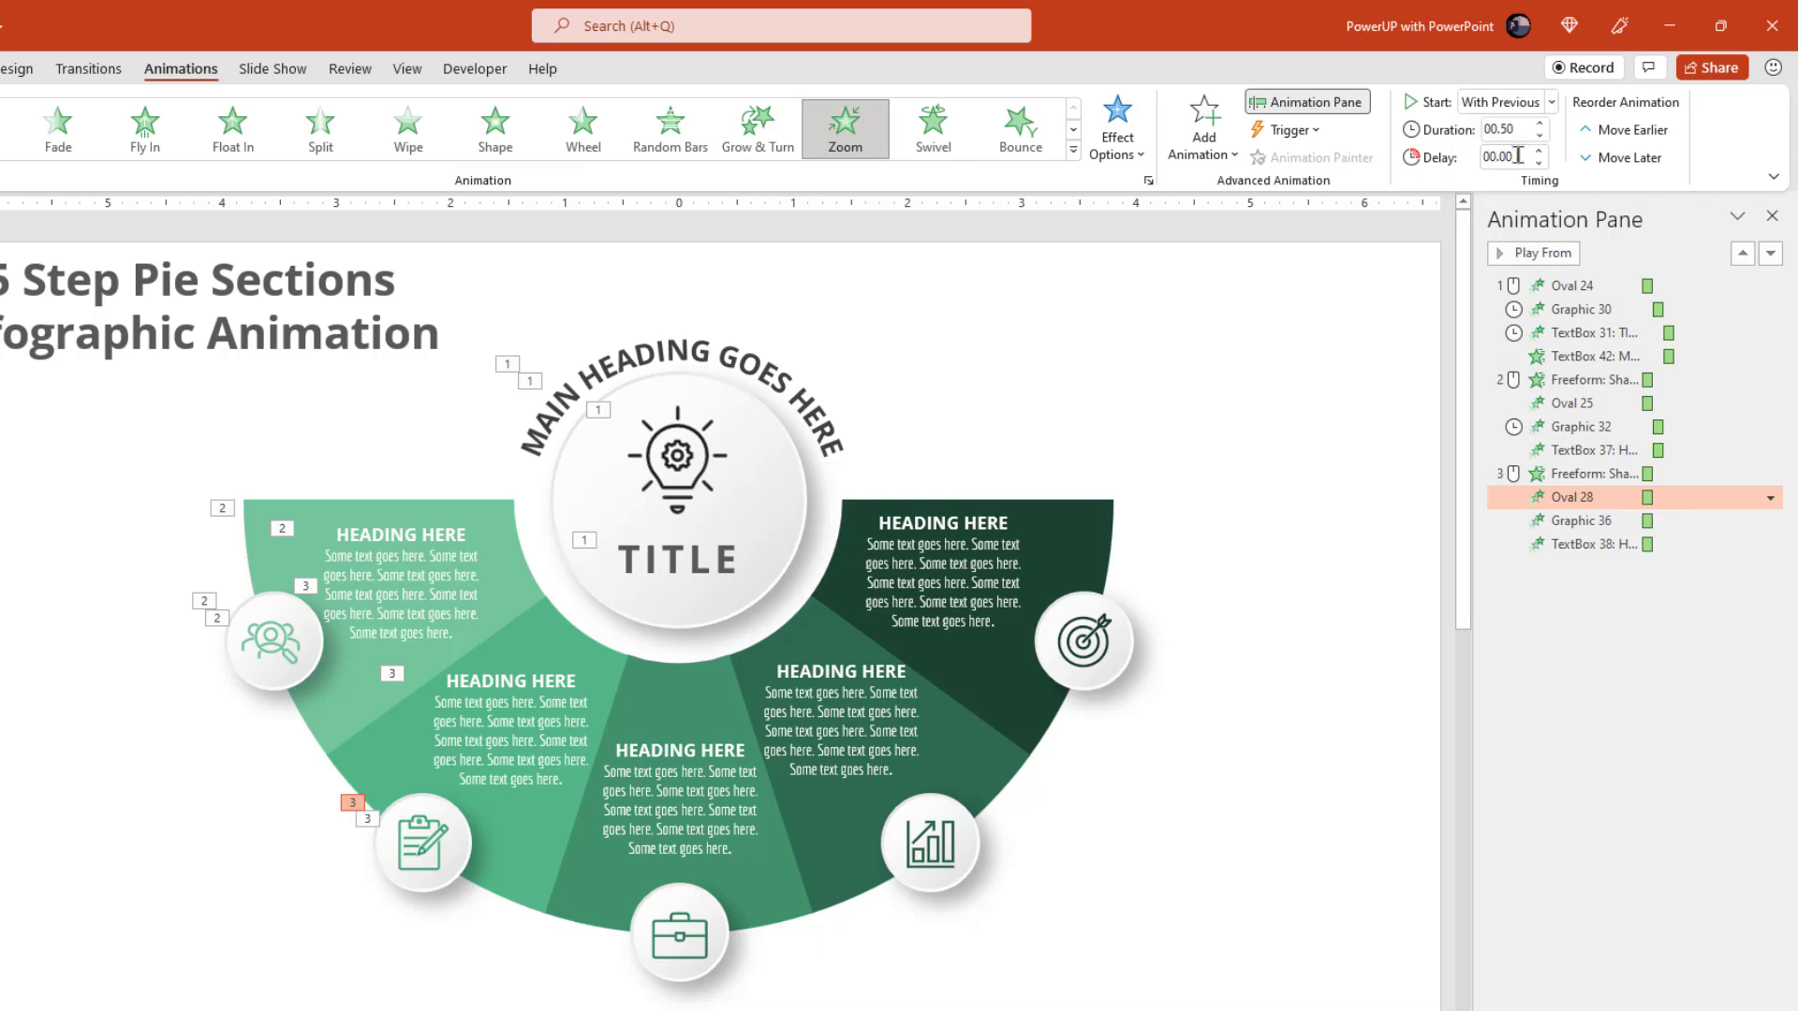
{"action": "left_click", "coordinate": [1581, 521]}
{"action": "left_click", "coordinate": [1546, 105]}
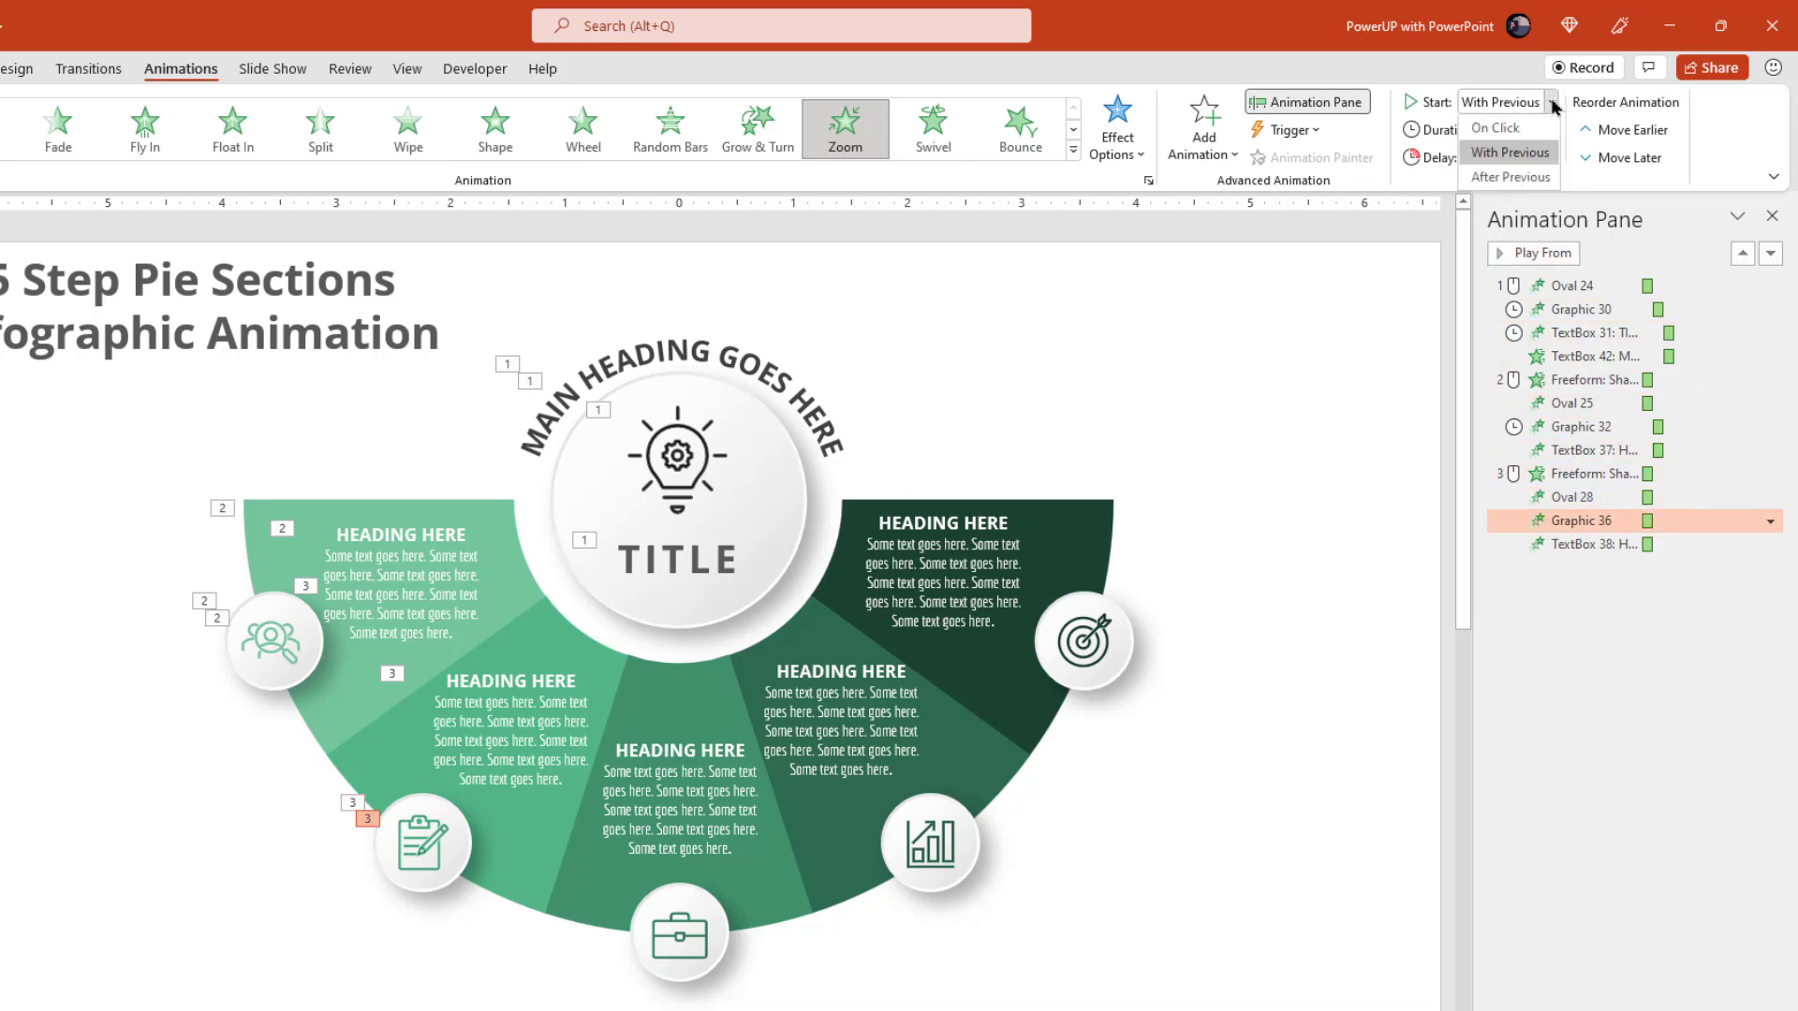
{"action": "left_click", "coordinate": [1509, 180]}
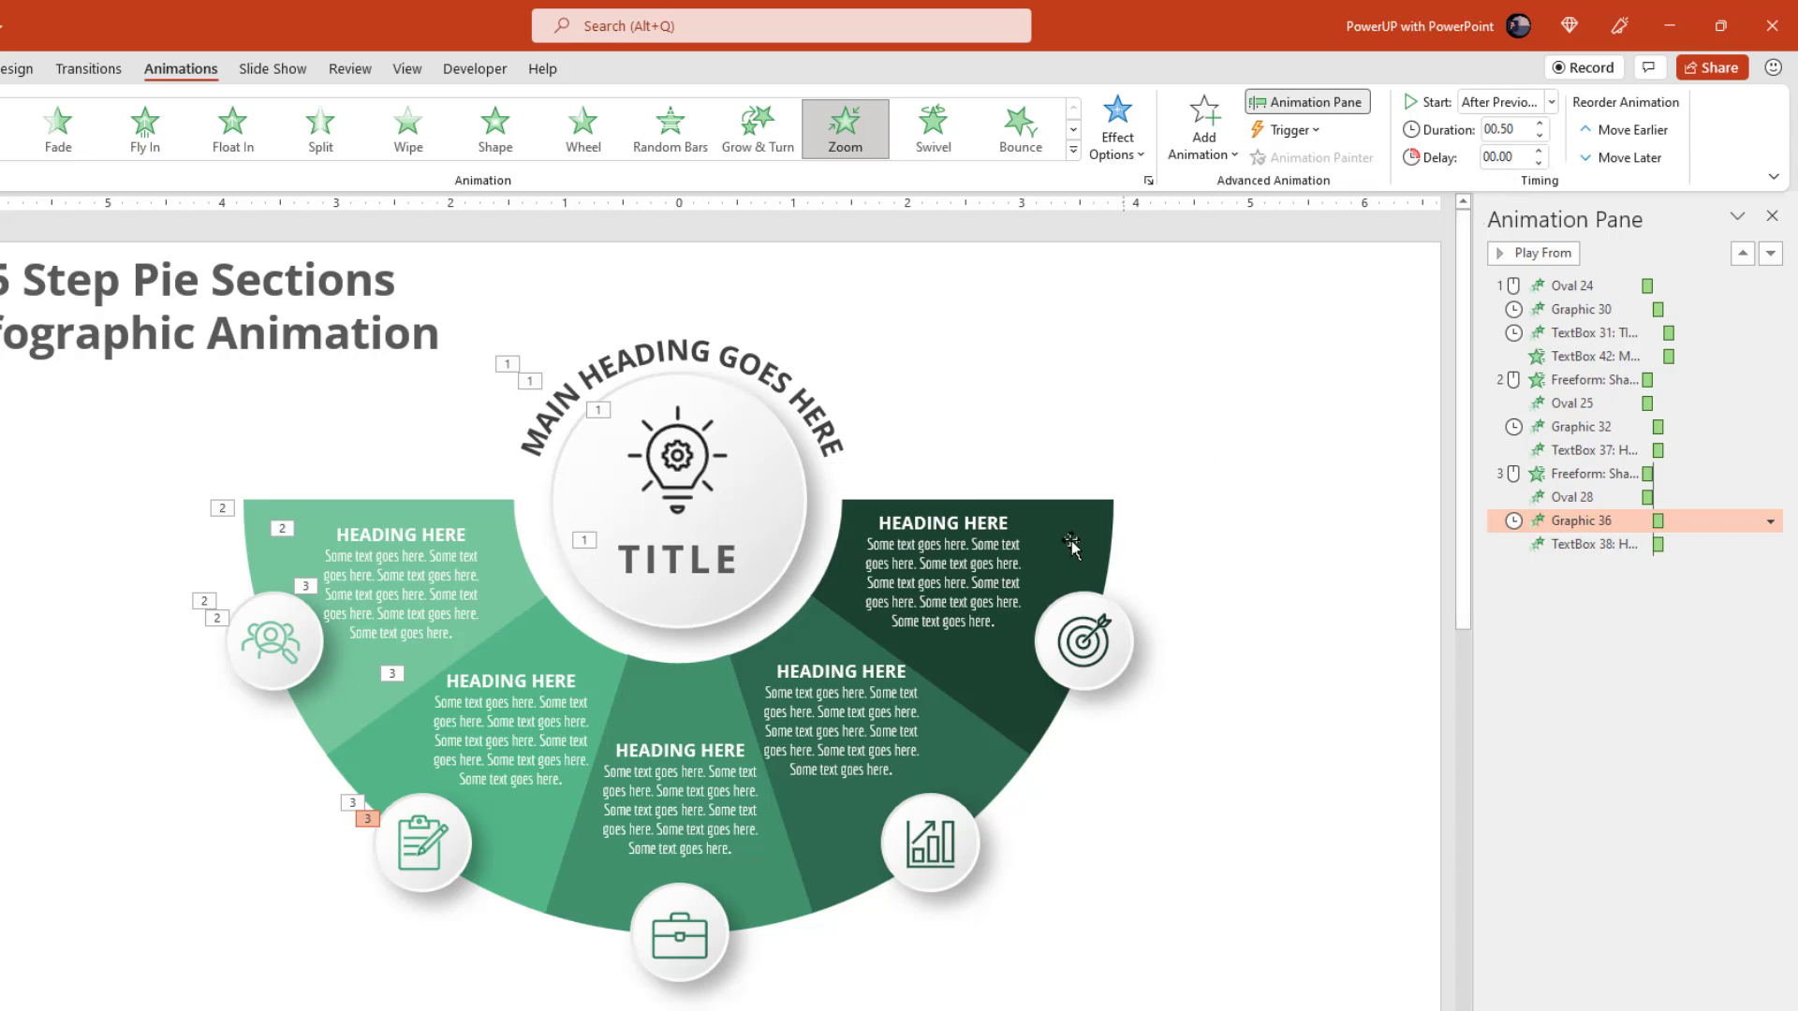
{"action": "left_click", "coordinate": [677, 682]}
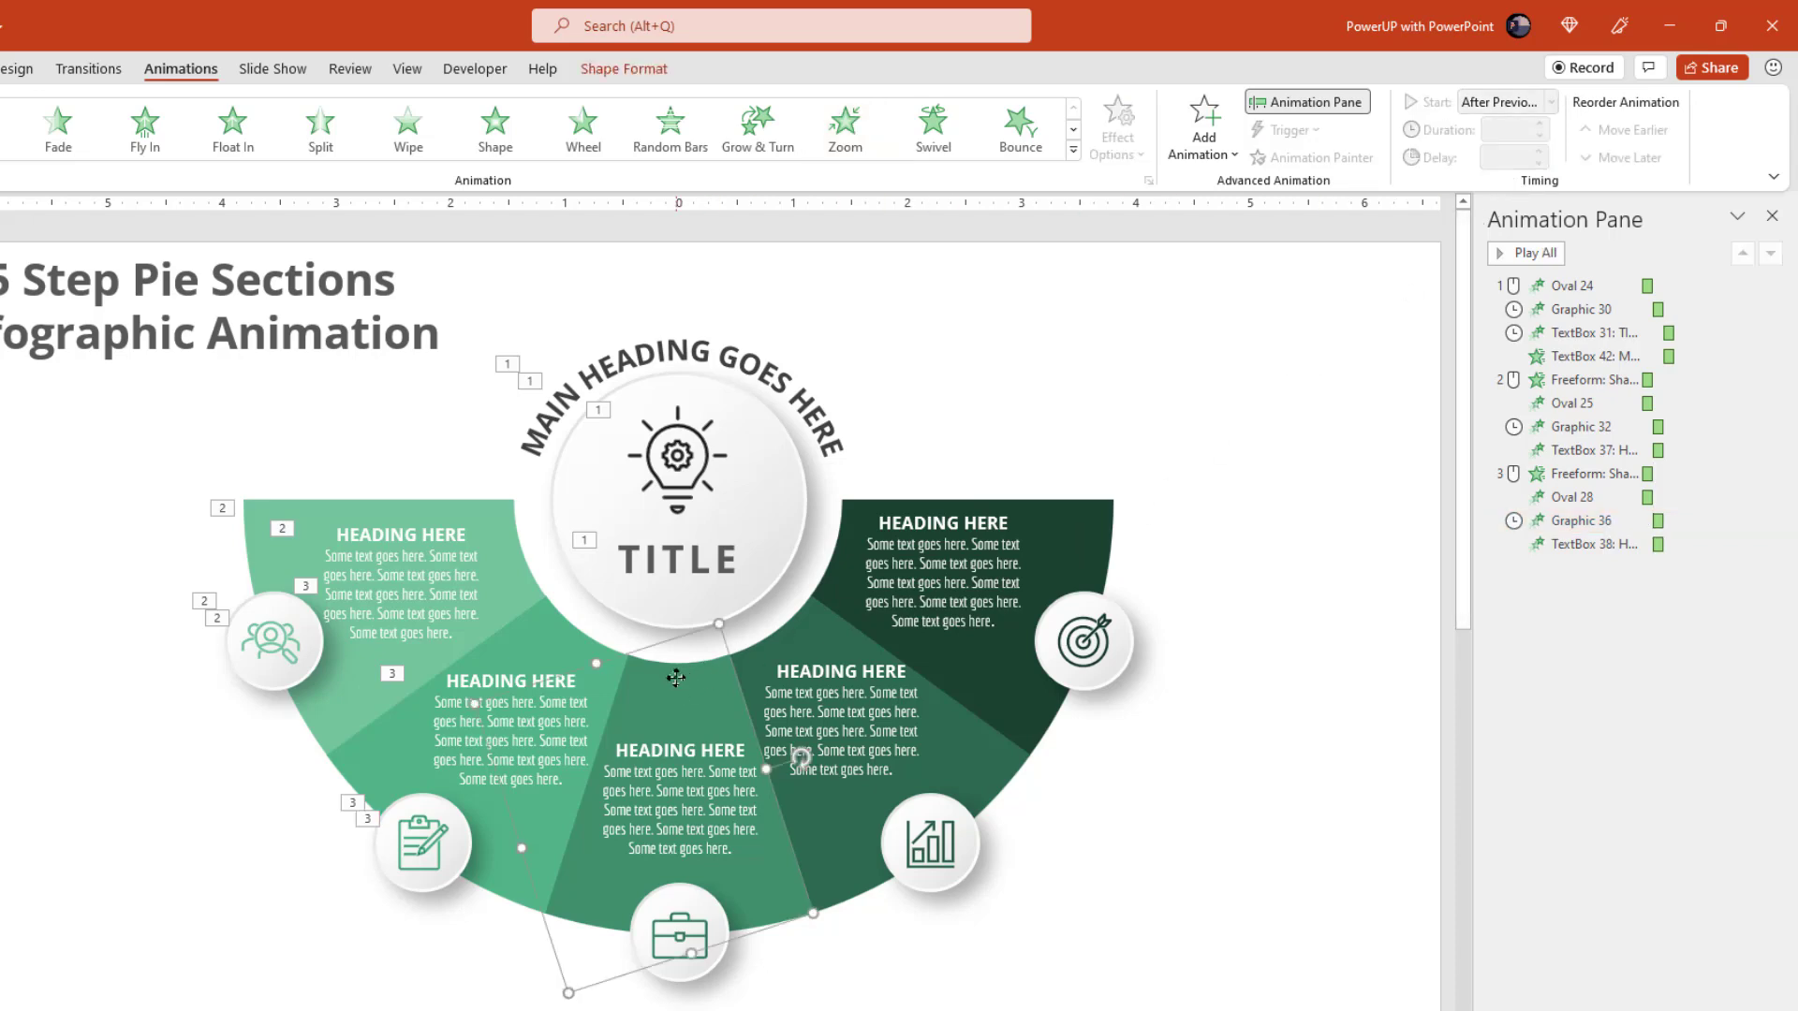
- Give the briefcase section a Wipe From Top, and its circle and text a Zoom
{"action": "left_click", "coordinate": [407, 130]}
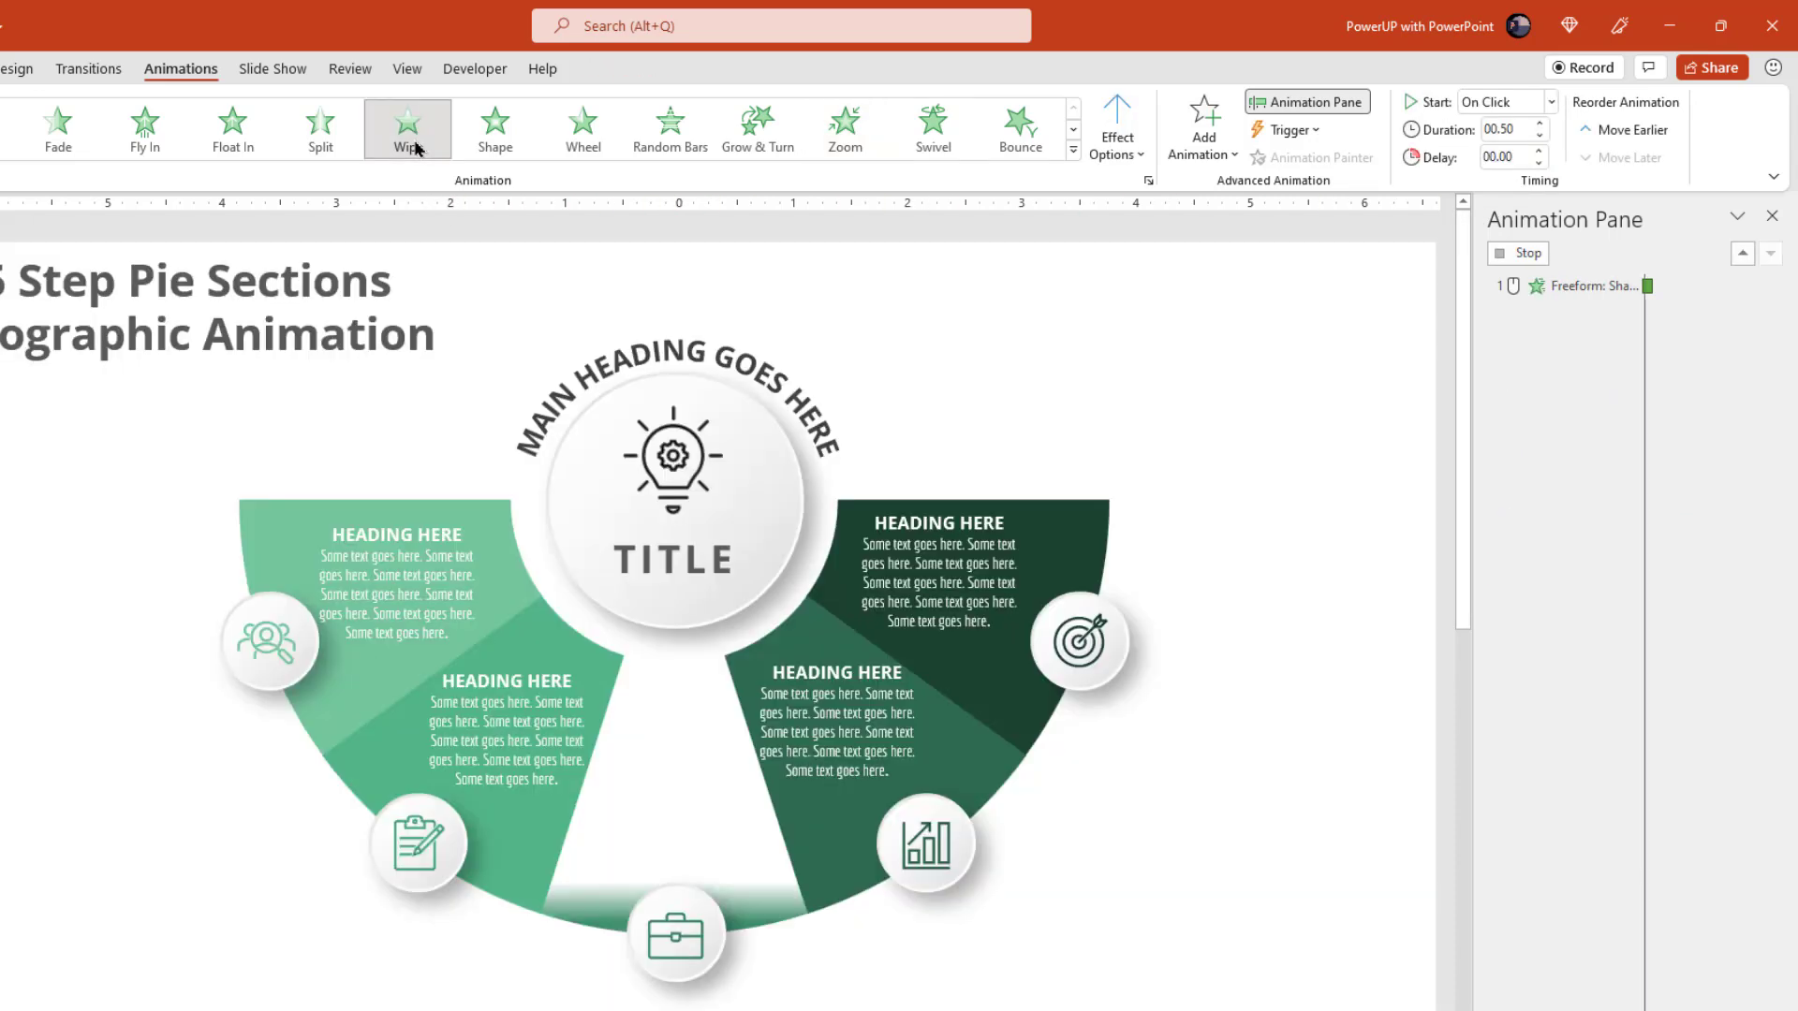
{"action": "left_click", "coordinate": [1117, 140]}
{"action": "left_click", "coordinate": [1146, 381]}
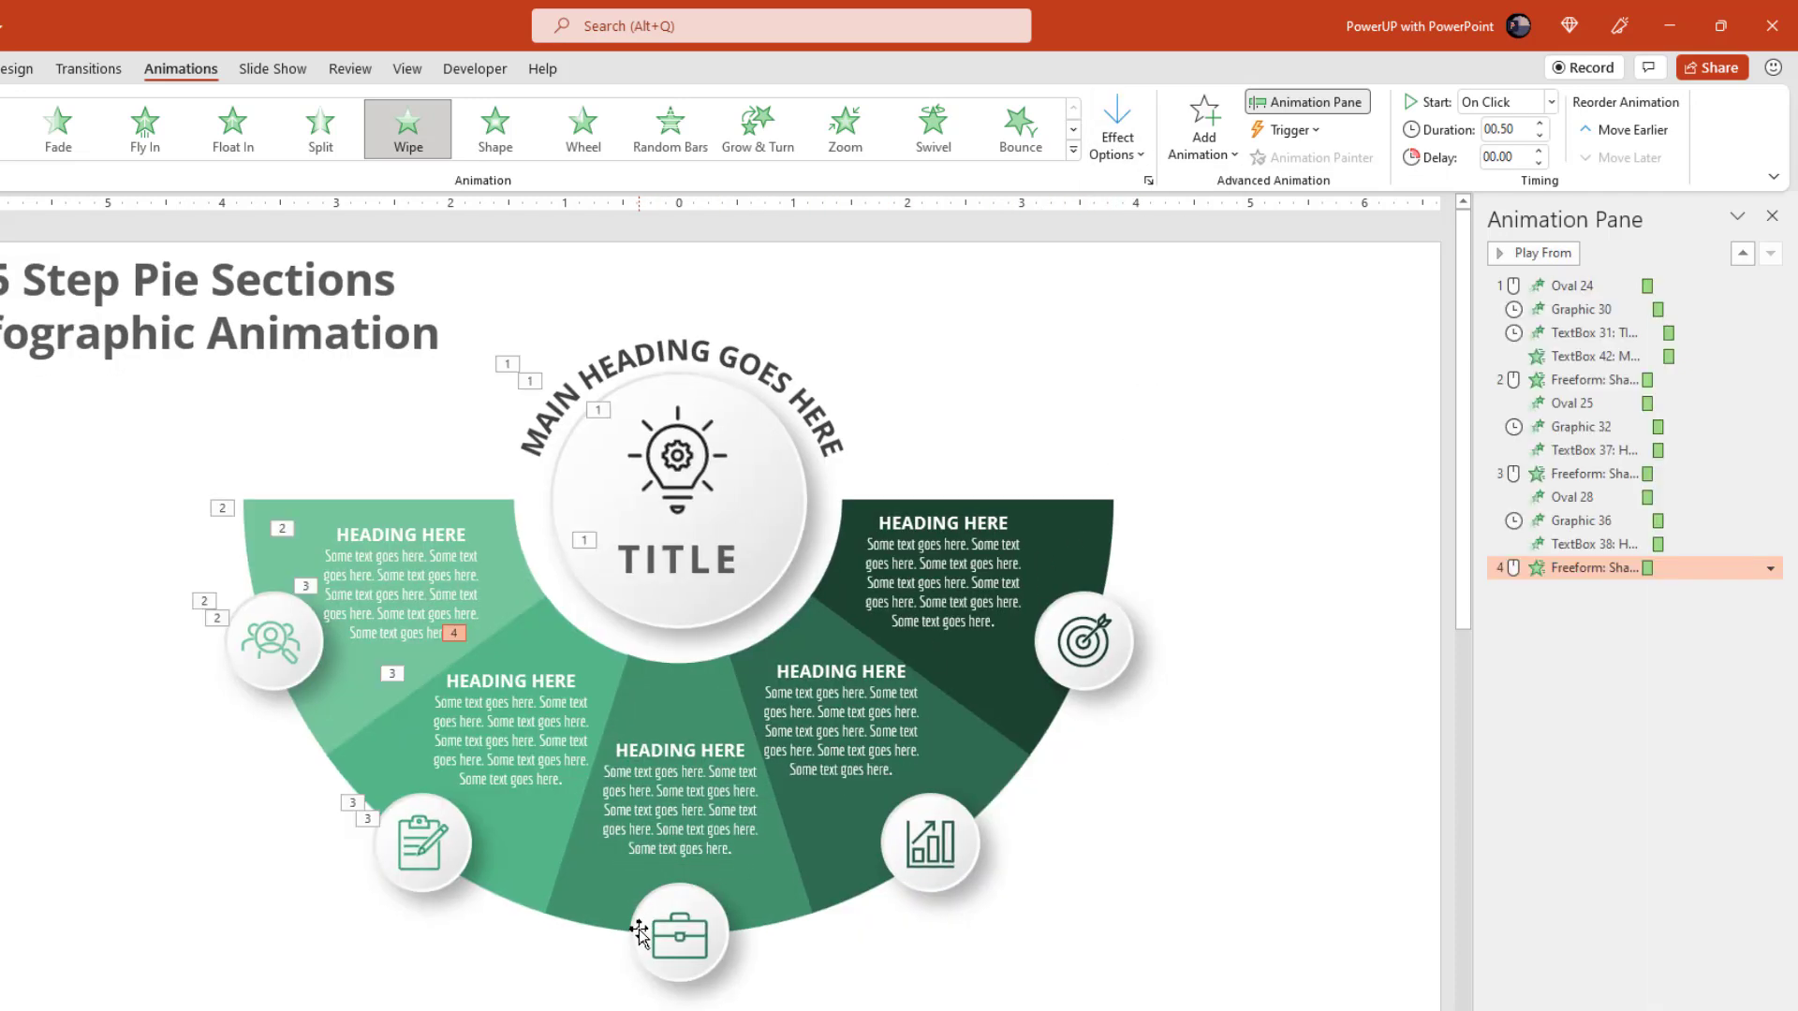
{"action": "left_click", "coordinate": [674, 930]}
{"action": "left_click", "coordinate": [661, 784], "text": "shift"}
{"action": "left_click", "coordinate": [844, 129]}
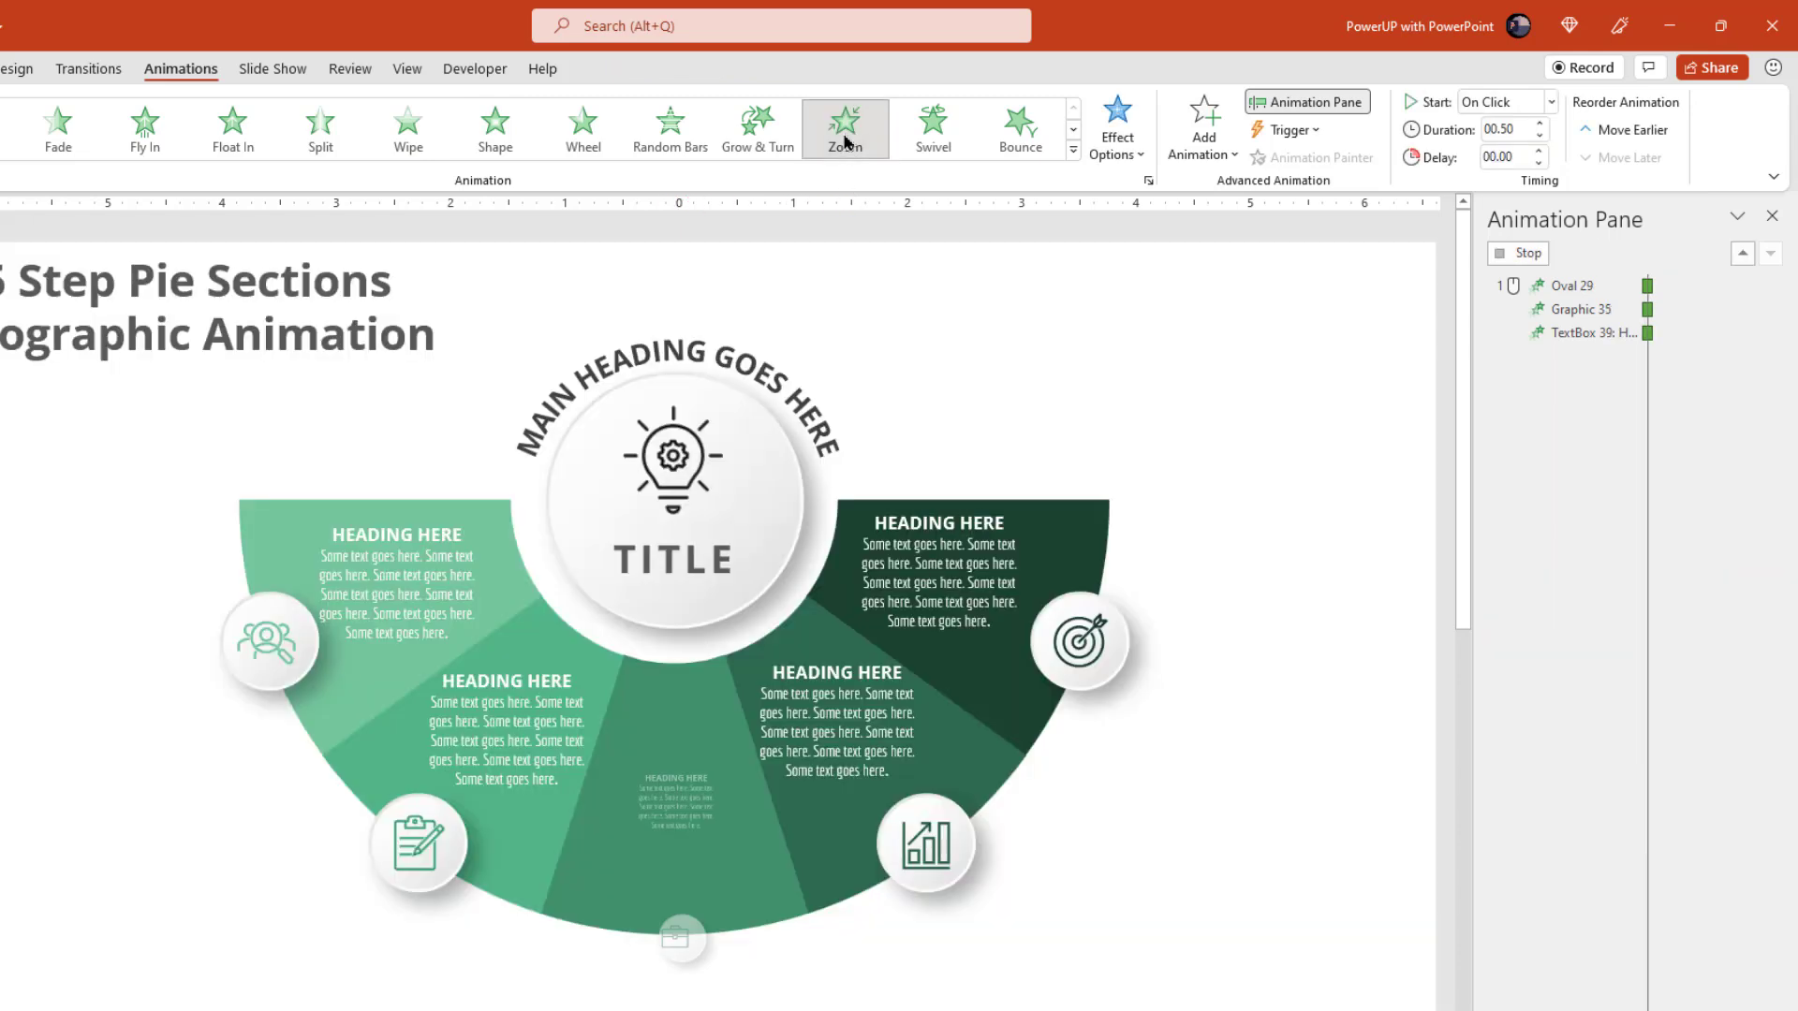
- Set Oval 29 With Previous and Graphic 35 After Previous, then Wipe the chart section
{"action": "left_click", "coordinate": [1556, 712]}
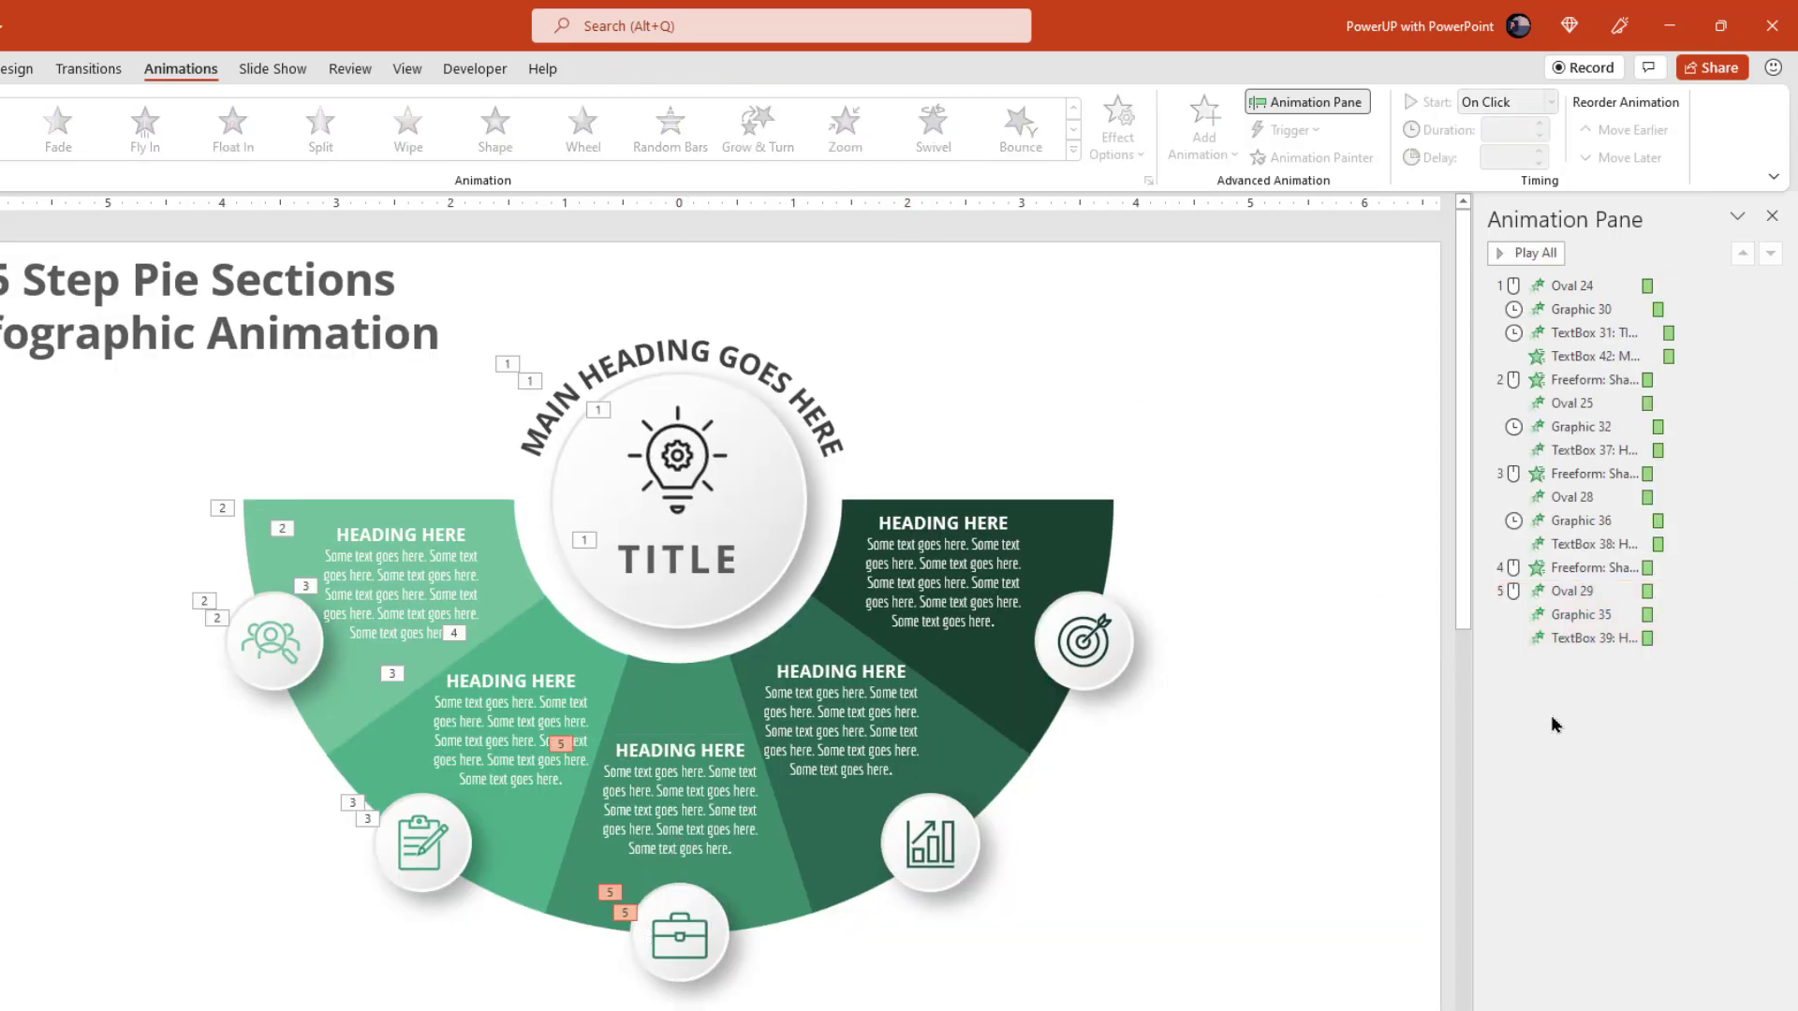
{"action": "left_click", "coordinate": [1577, 589]}
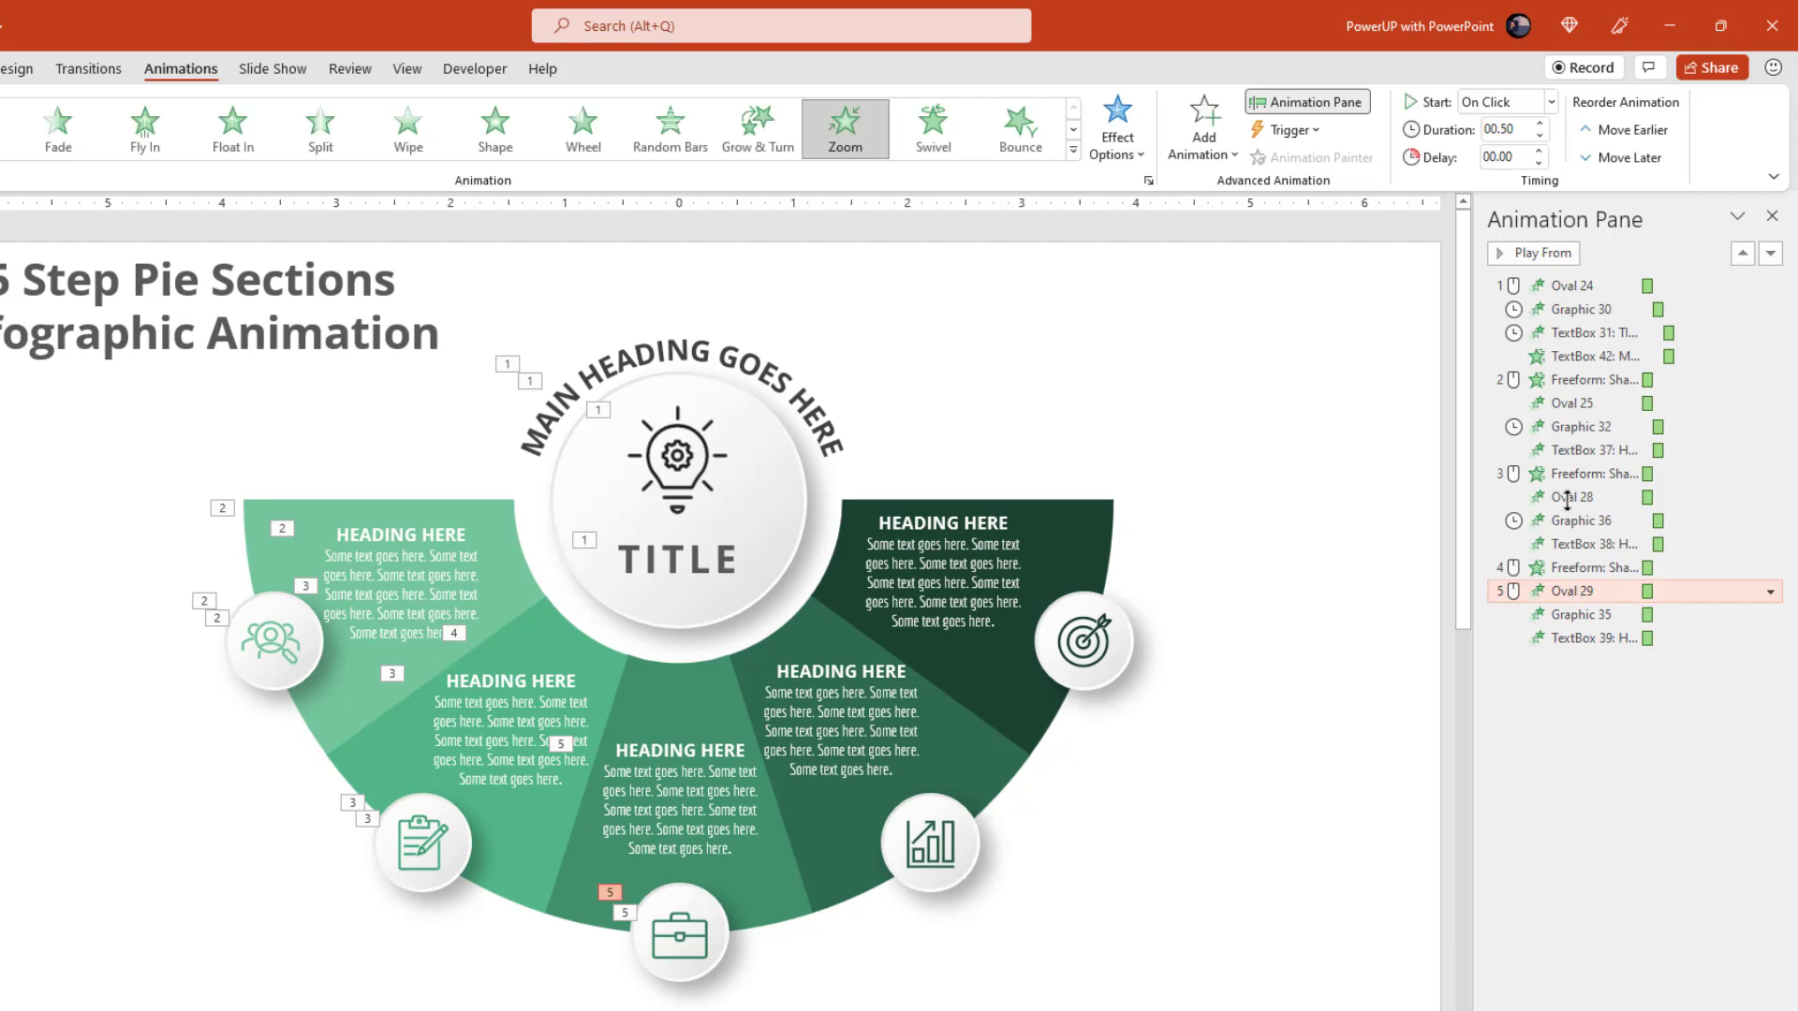
{"action": "left_click", "coordinate": [1550, 102]}
{"action": "left_click", "coordinate": [1508, 153]}
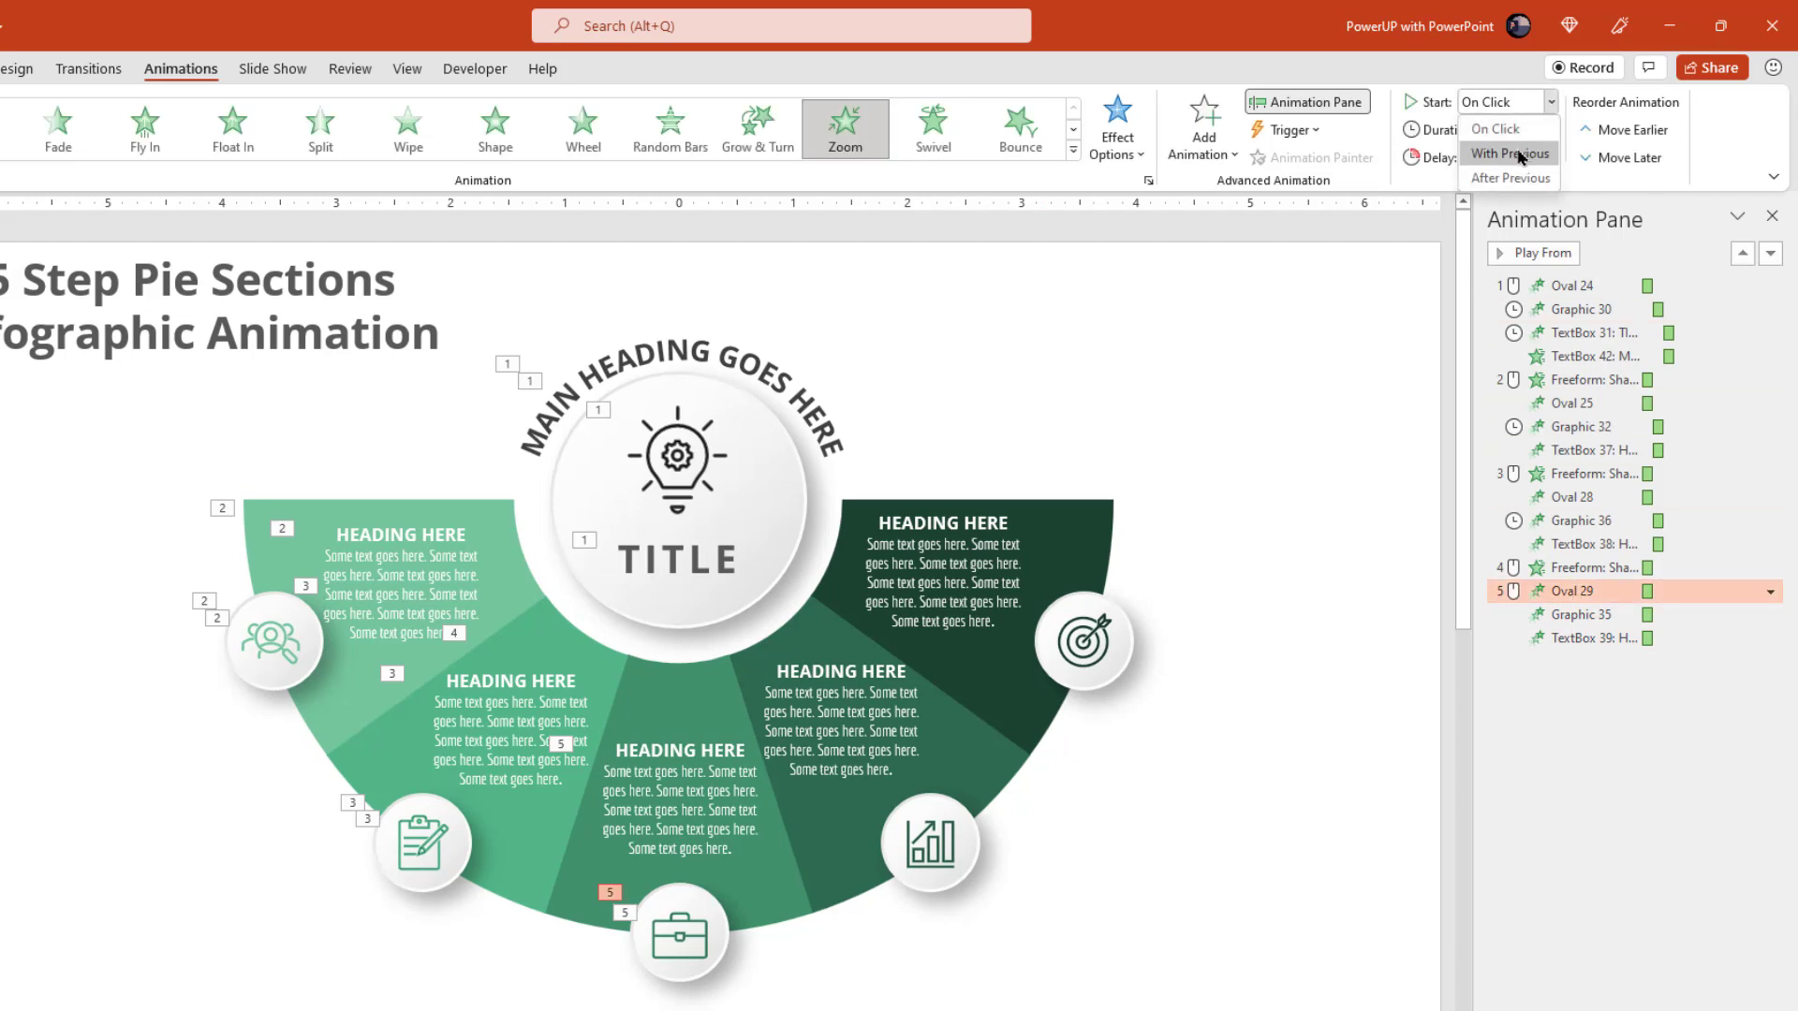
{"action": "left_click", "coordinate": [1585, 616]}
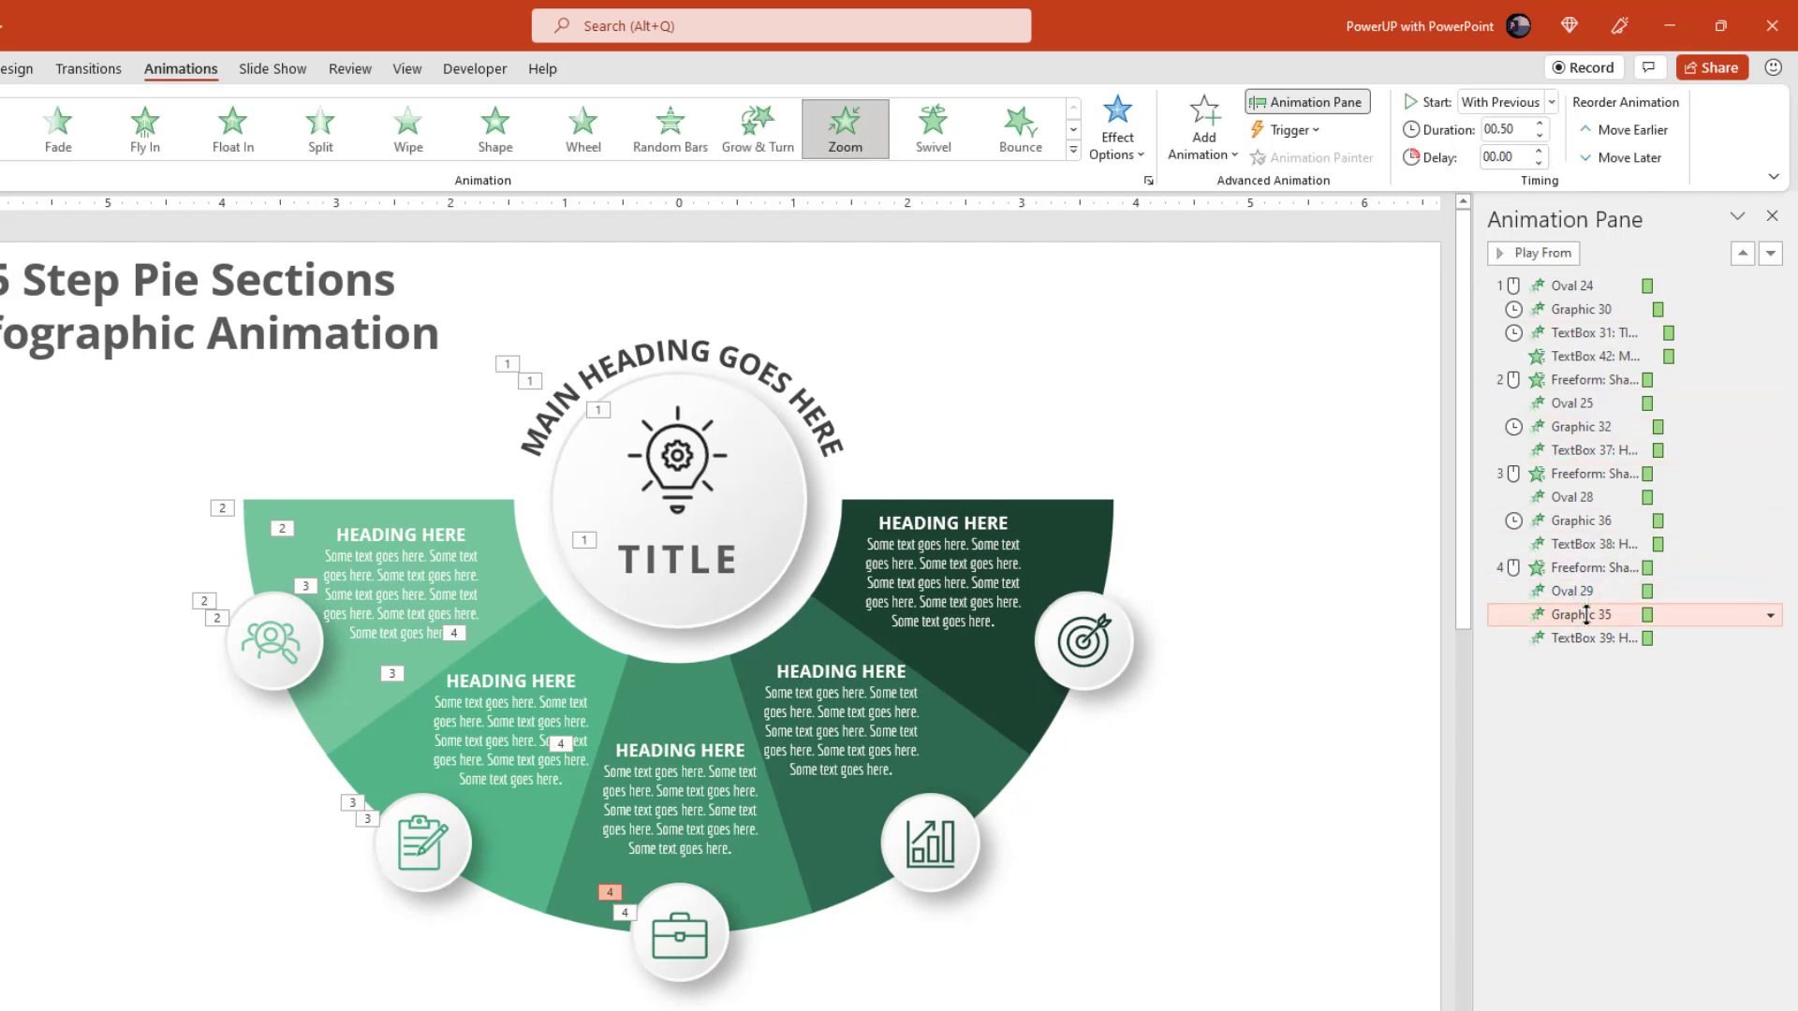
{"action": "left_click", "coordinate": [1550, 102]}
{"action": "left_click", "coordinate": [1518, 180]}
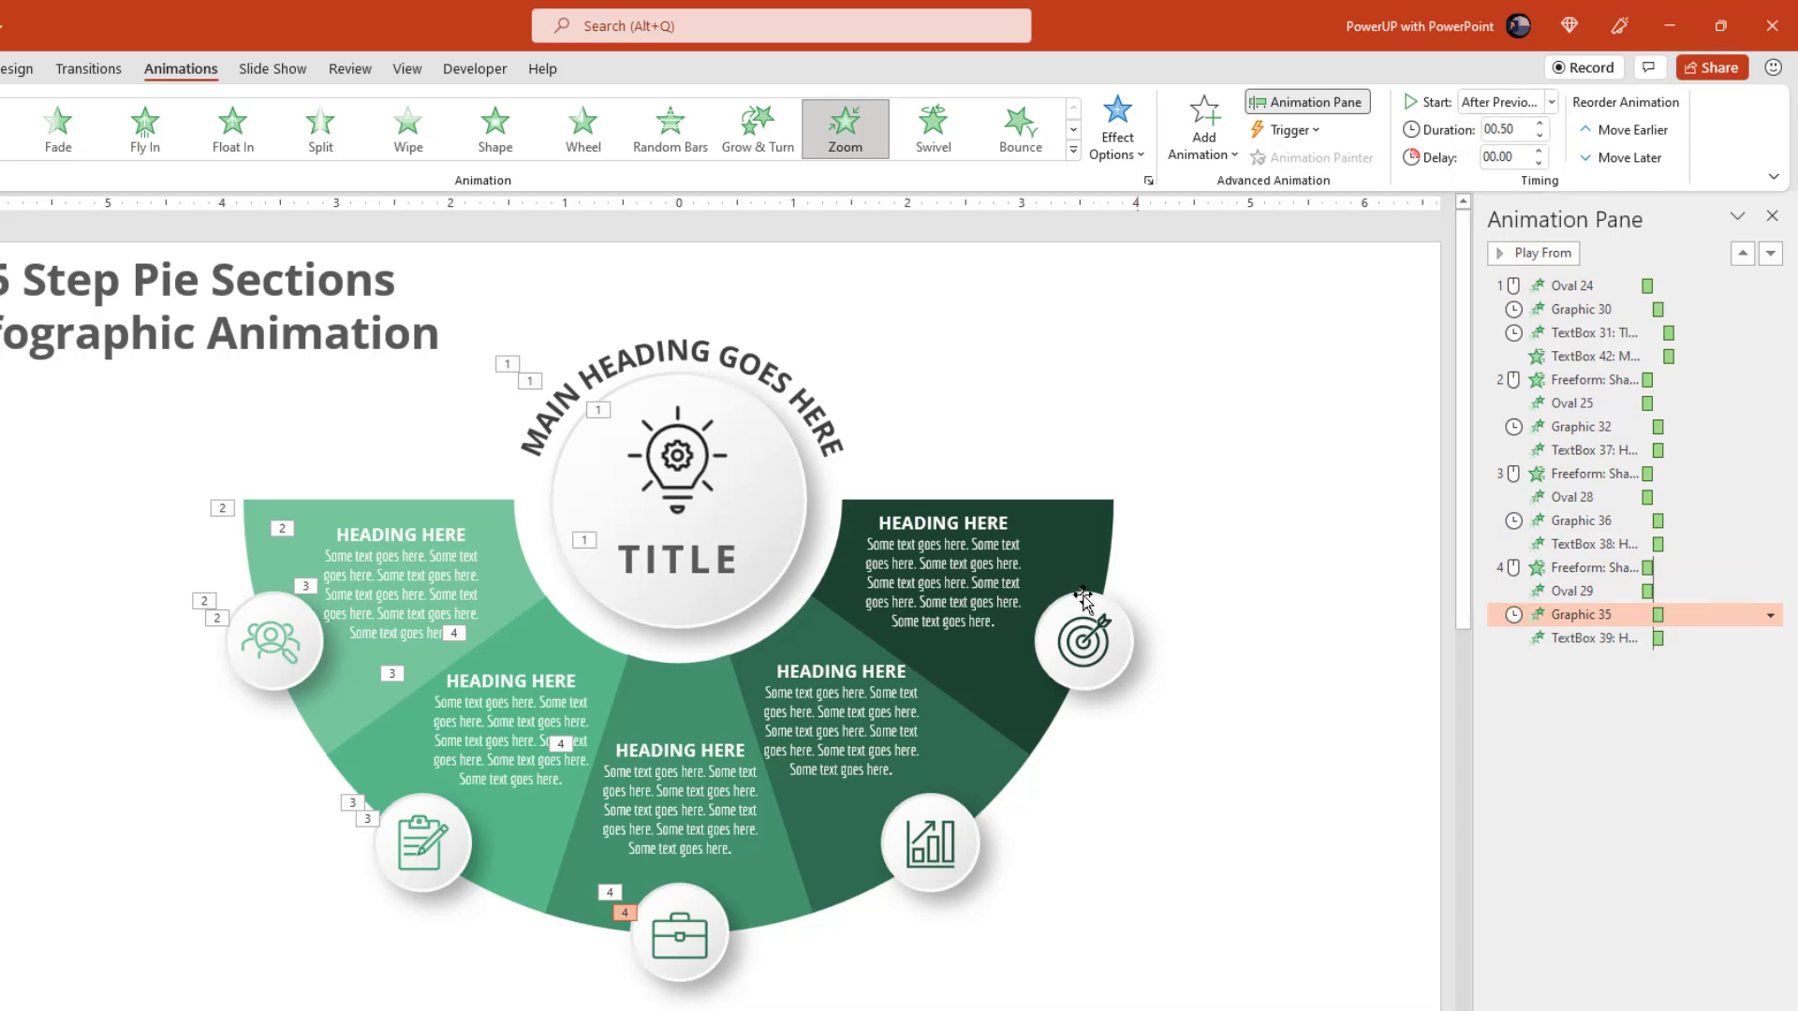
{"action": "left_click", "coordinate": [812, 621]}
{"action": "left_click", "coordinate": [407, 129]}
- Set the chart section's wipe direction and give its circle, icon and text a Zoom entrance
{"action": "left_click", "coordinate": [1116, 133]}
{"action": "left_click", "coordinate": [1162, 383]}
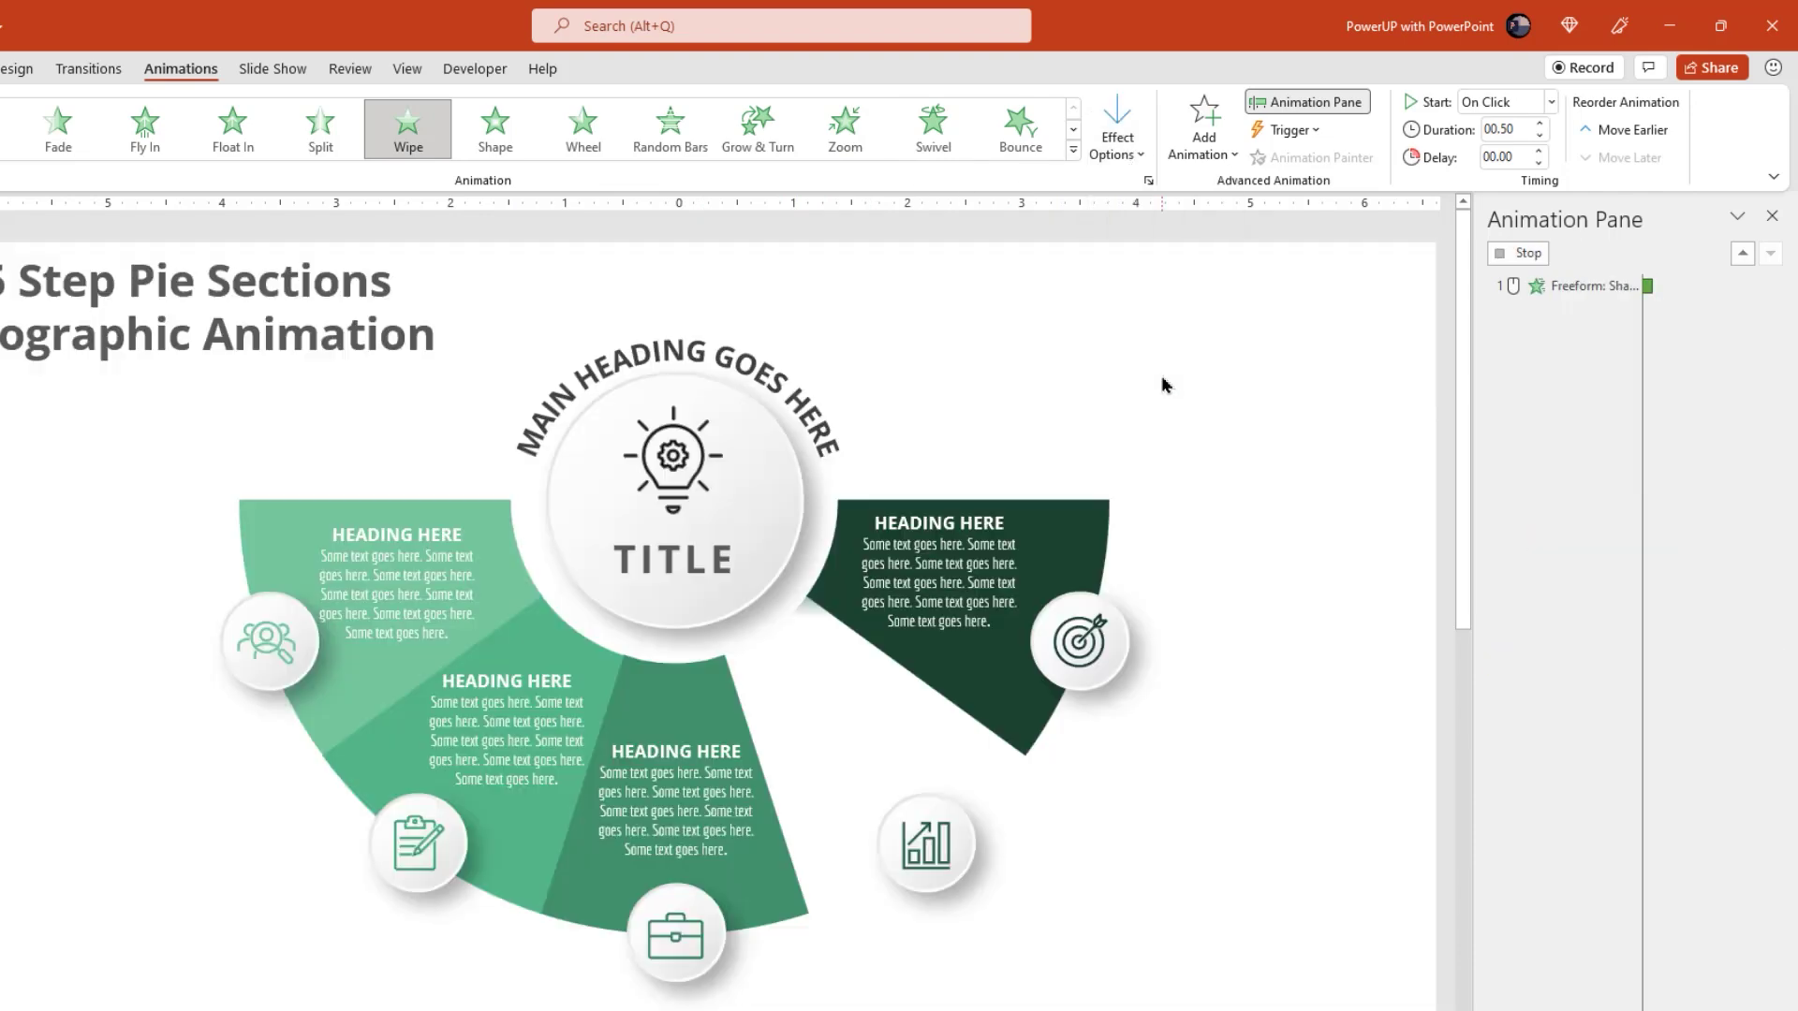
{"action": "left_click", "coordinate": [966, 849]}
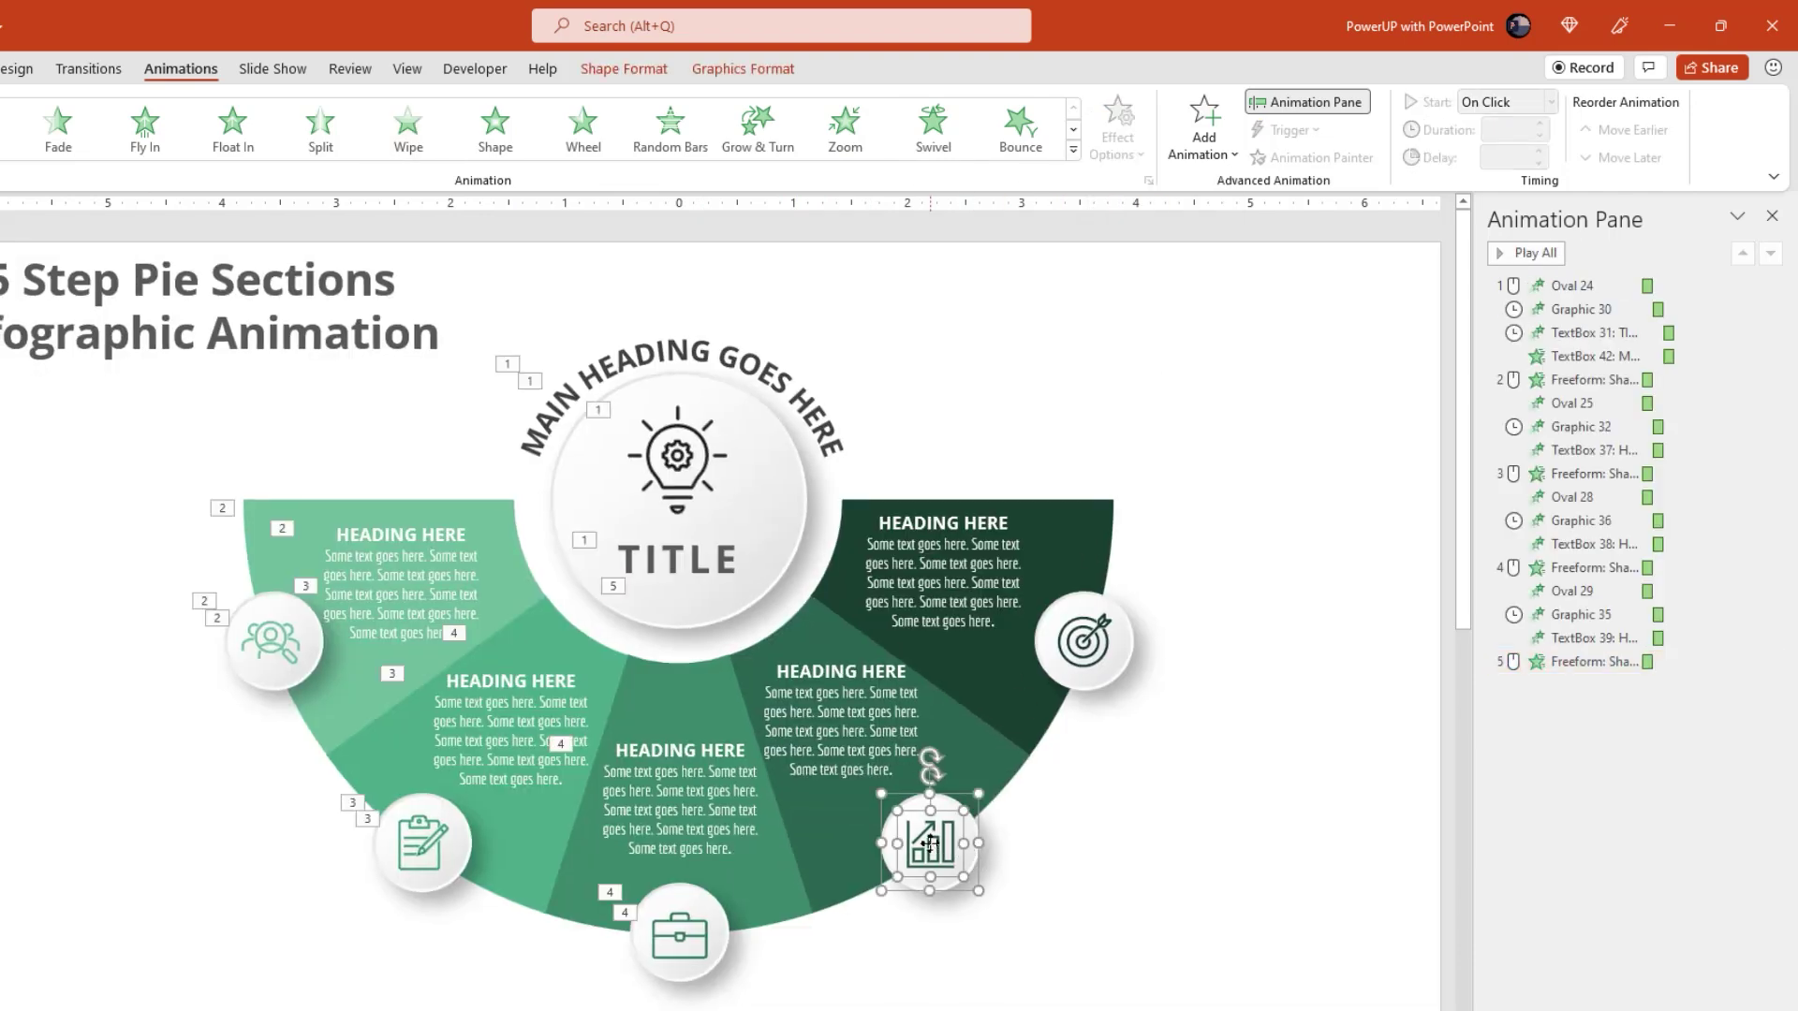
{"action": "left_click", "coordinate": [844, 130]}
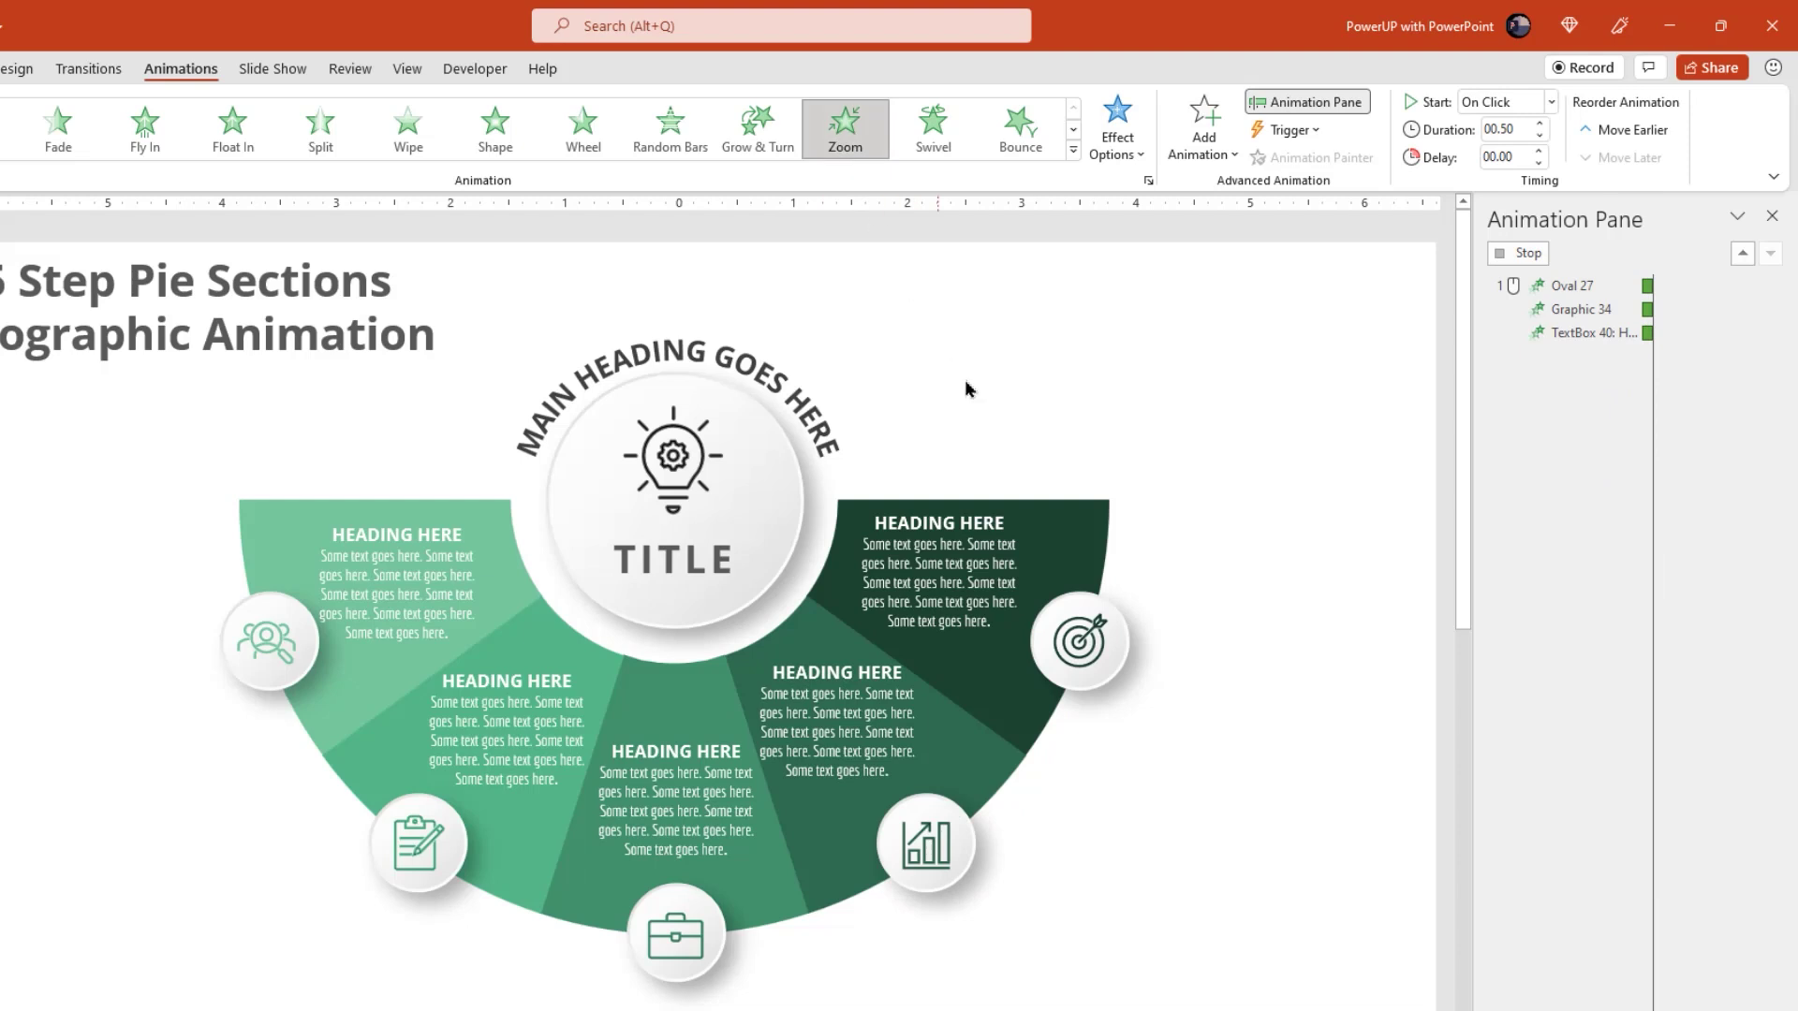
- Set the chart circle (Oval 27) to start With Previous and its icon After Previous
{"action": "left_click", "coordinate": [1549, 102]}
{"action": "left_click", "coordinate": [1504, 143]}
{"action": "left_click", "coordinate": [1590, 708]}
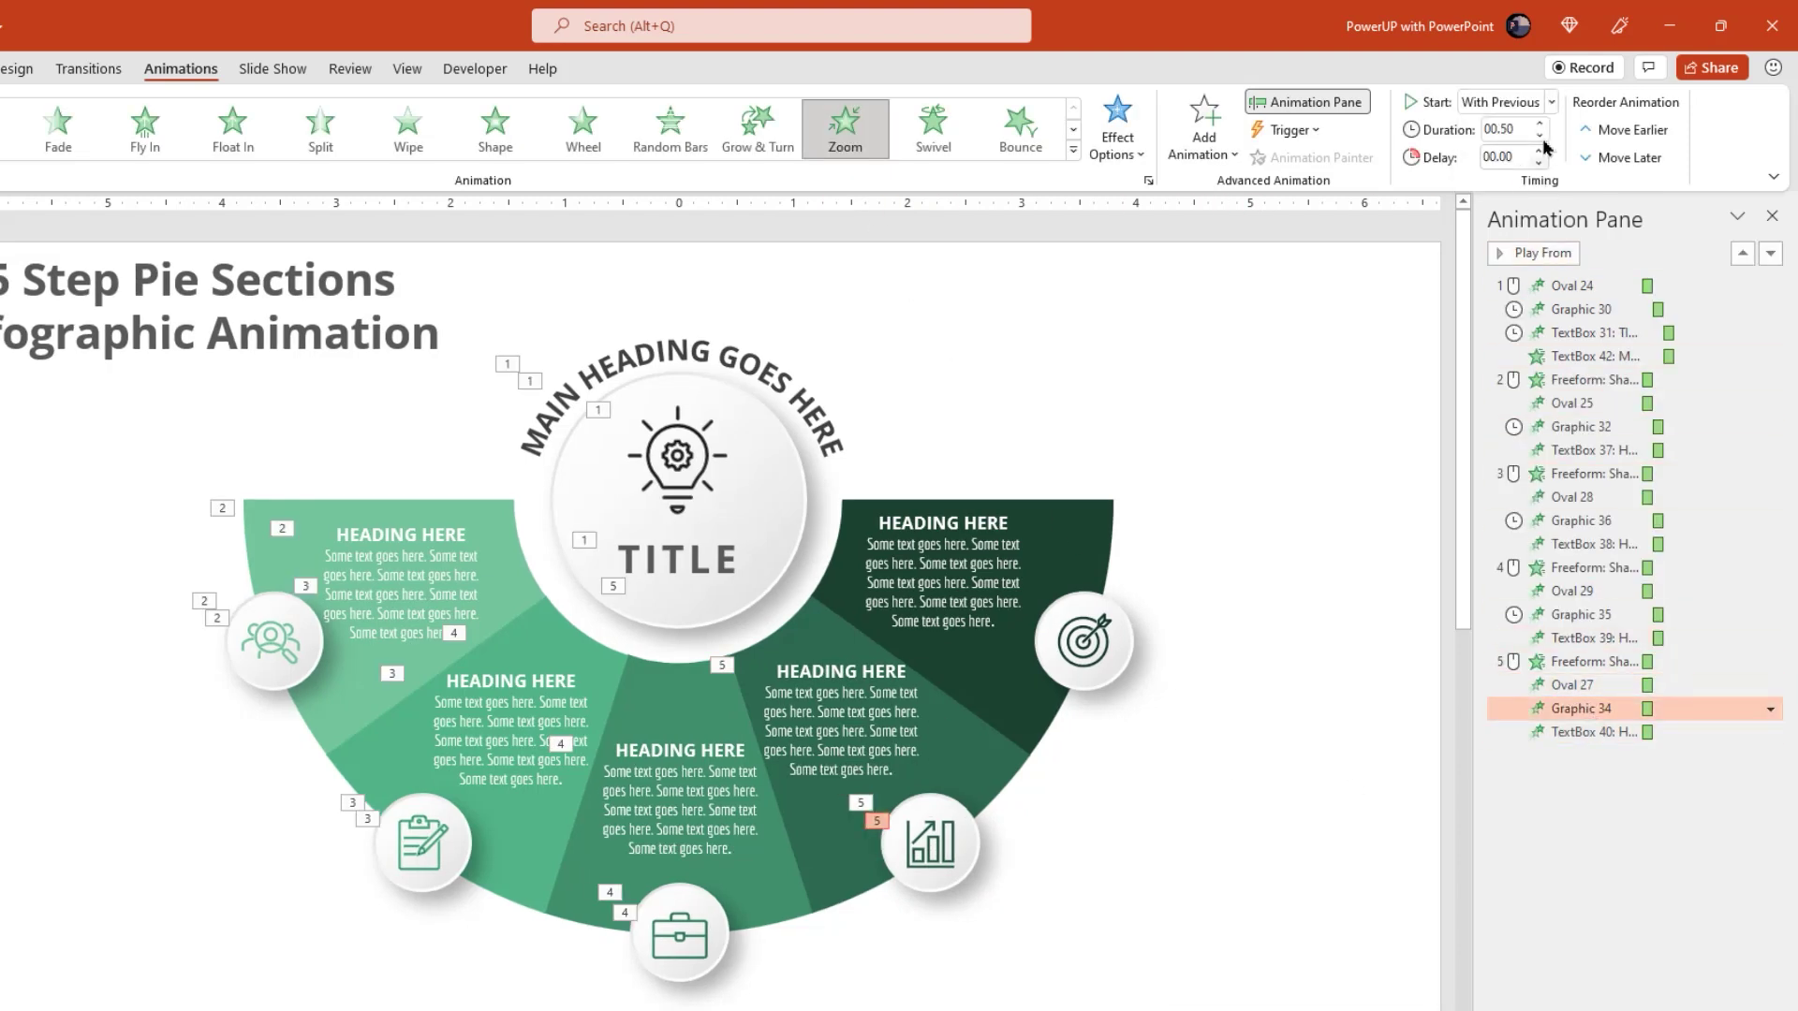
{"action": "left_click", "coordinate": [1549, 102]}
{"action": "left_click", "coordinate": [1504, 169]}
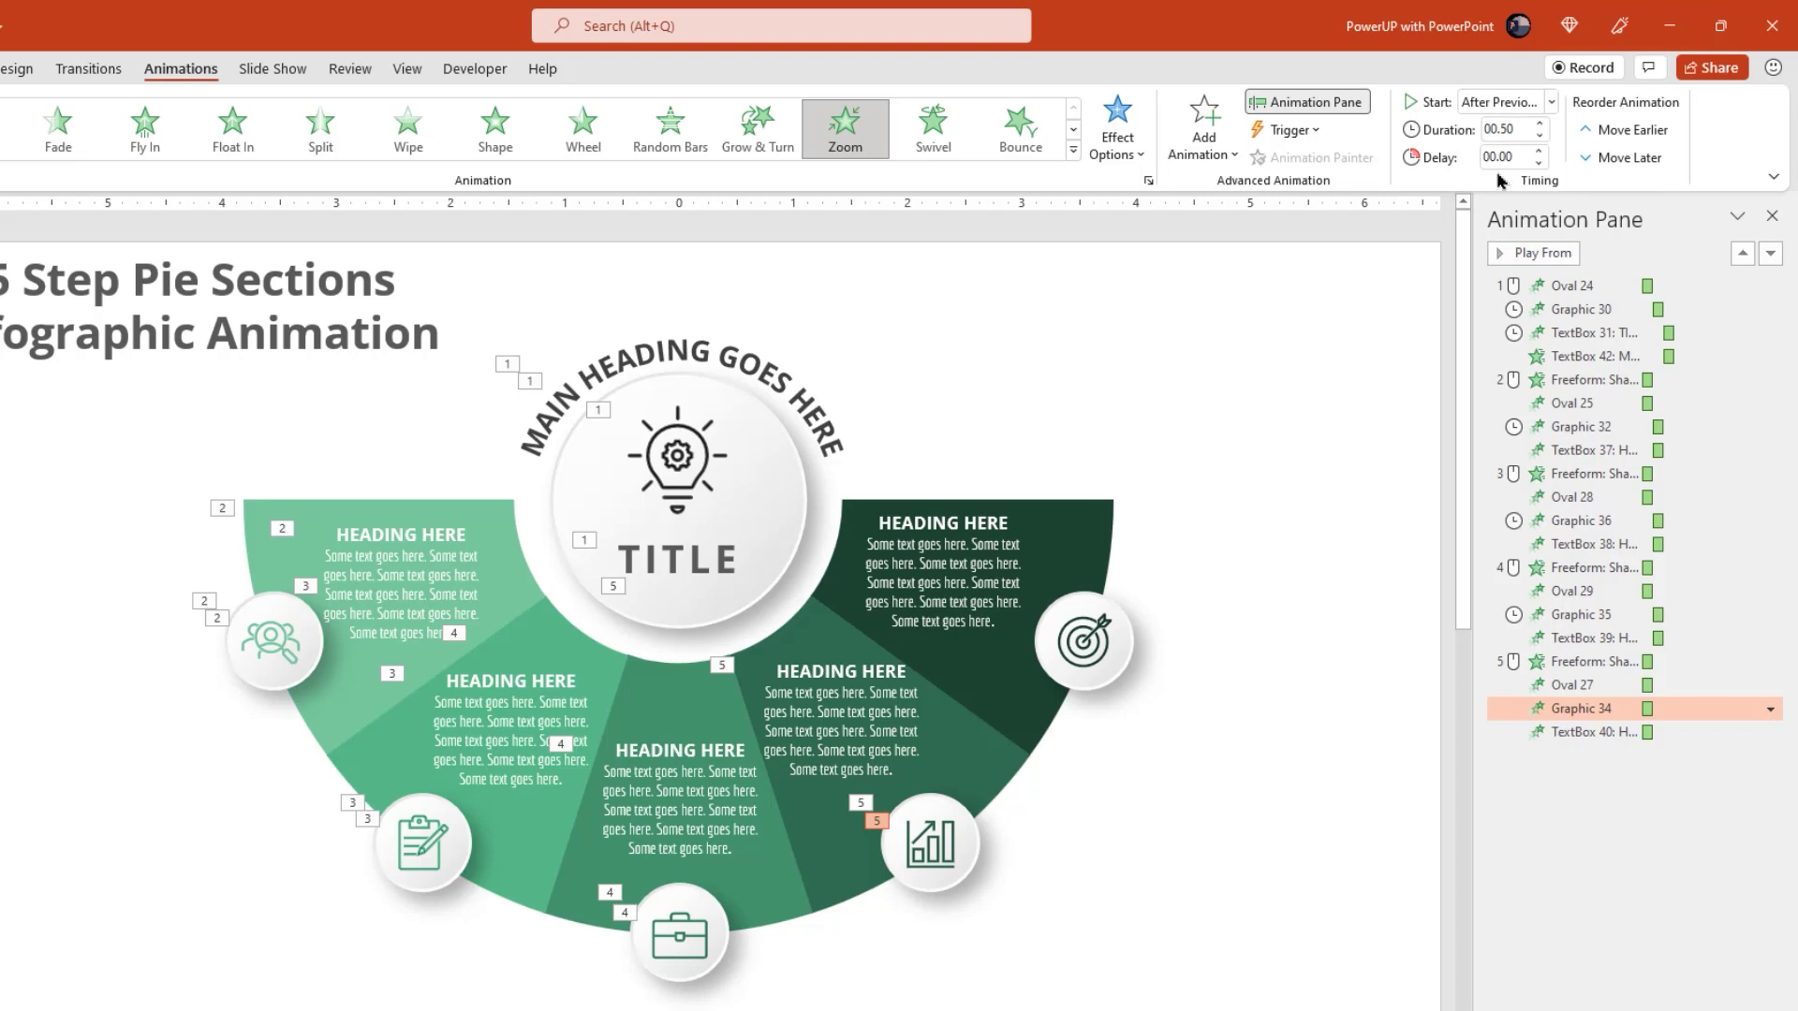
- Give the dark green pie section a Wipe entrance from the left
{"action": "left_click", "coordinate": [852, 507]}
{"action": "left_click", "coordinate": [408, 130]}
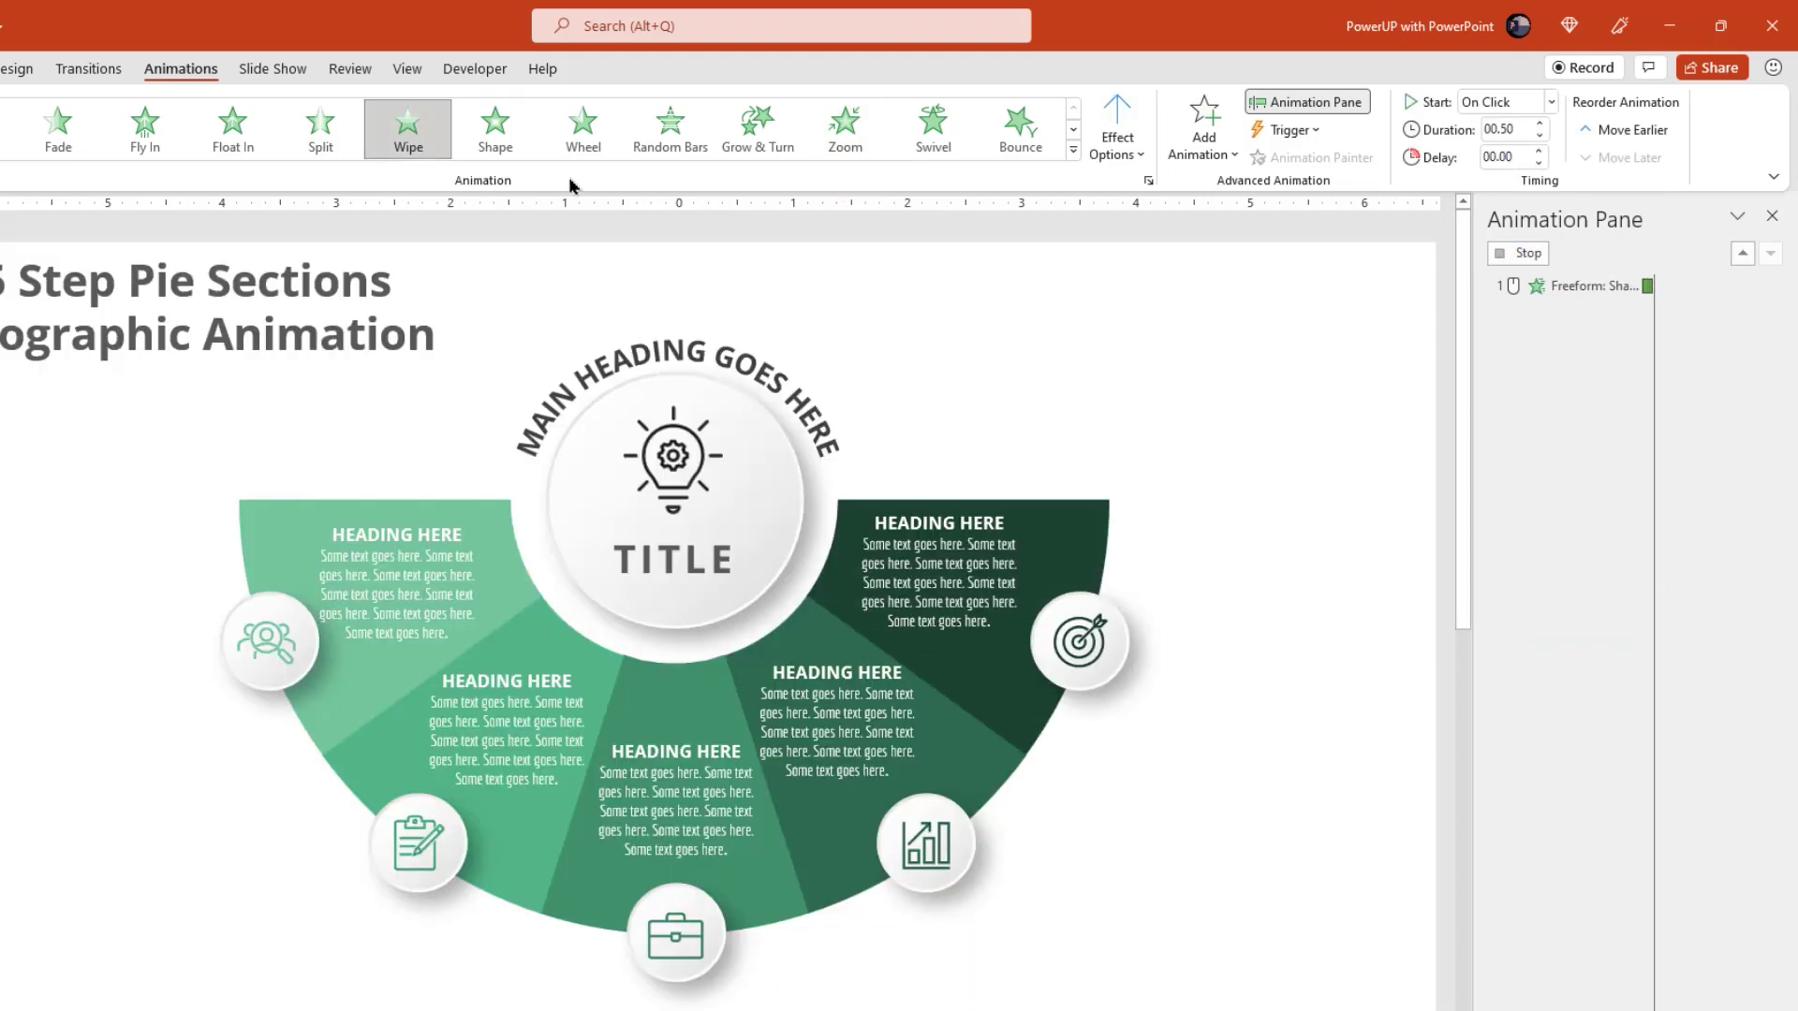
{"action": "left_click", "coordinate": [1118, 129]}
{"action": "left_click", "coordinate": [1145, 280]}
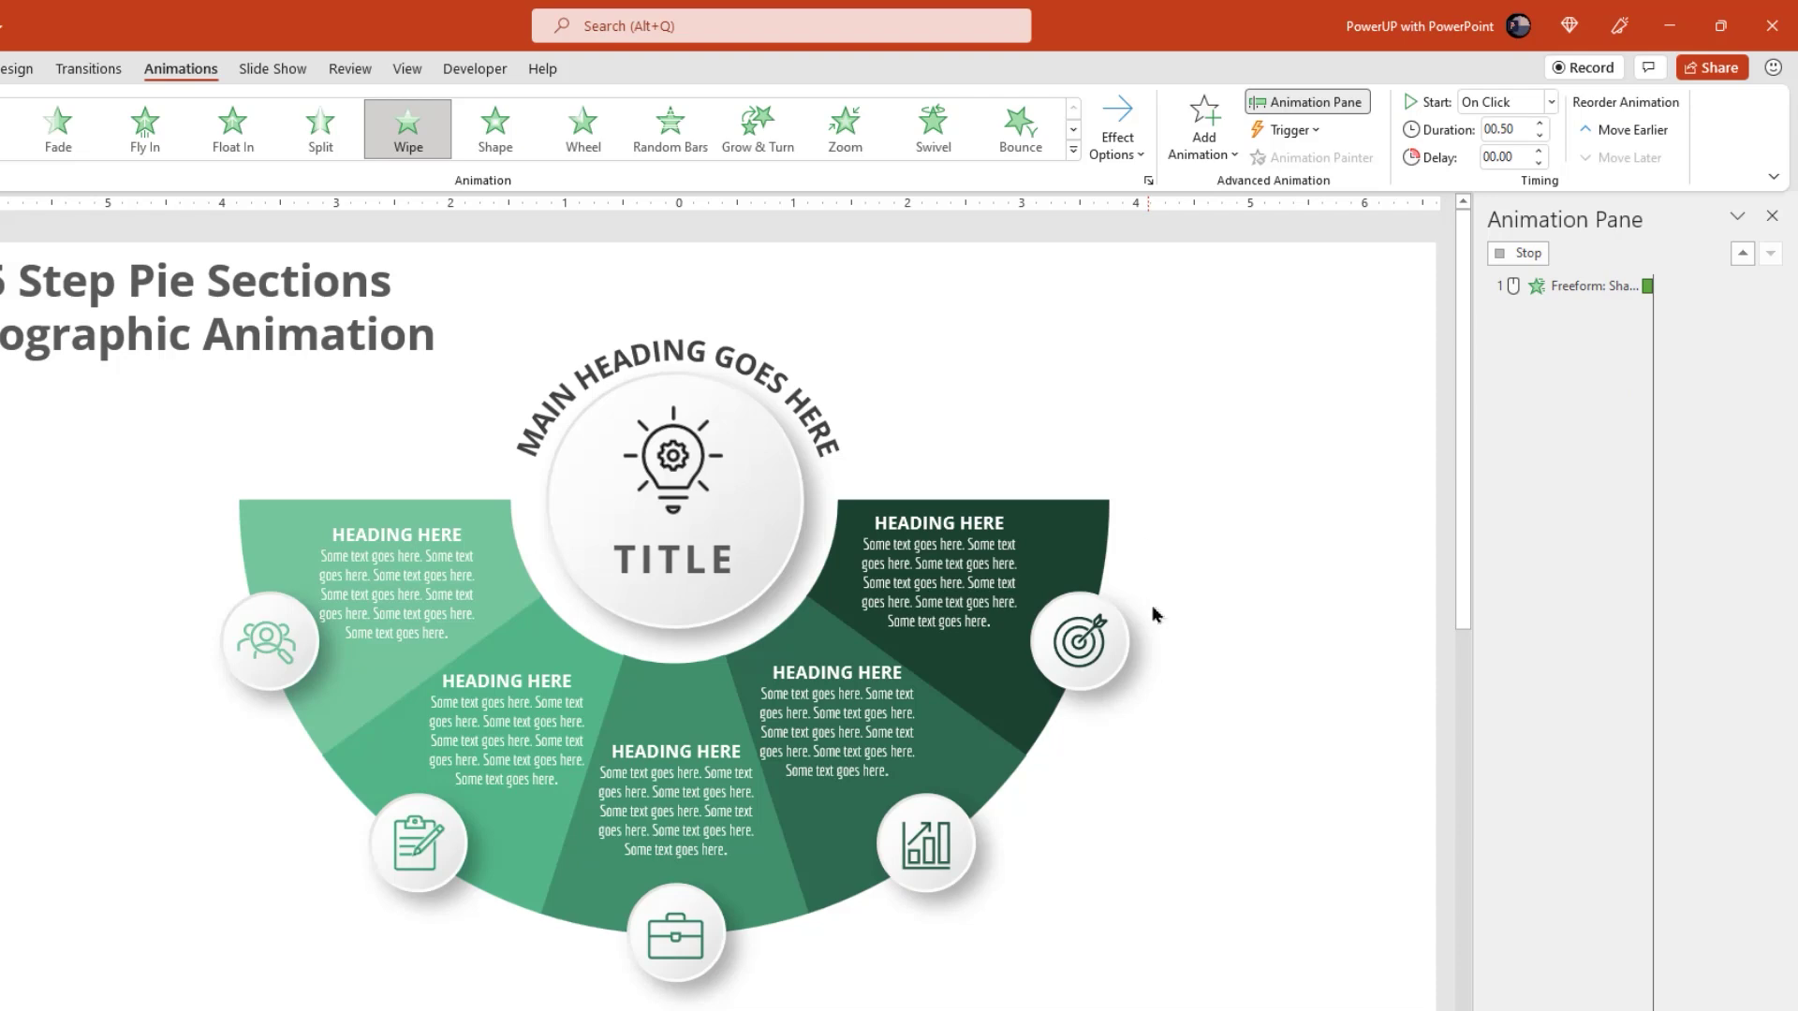
- Zoom in the target circle, icon and text, with Oval 26 With Previous and Graphic 33 After Previous
{"action": "left_click", "coordinate": [1083, 643]}
{"action": "left_click", "coordinate": [1085, 648], "text": "shift"}
{"action": "left_click", "coordinate": [919, 565], "text": "shift"}
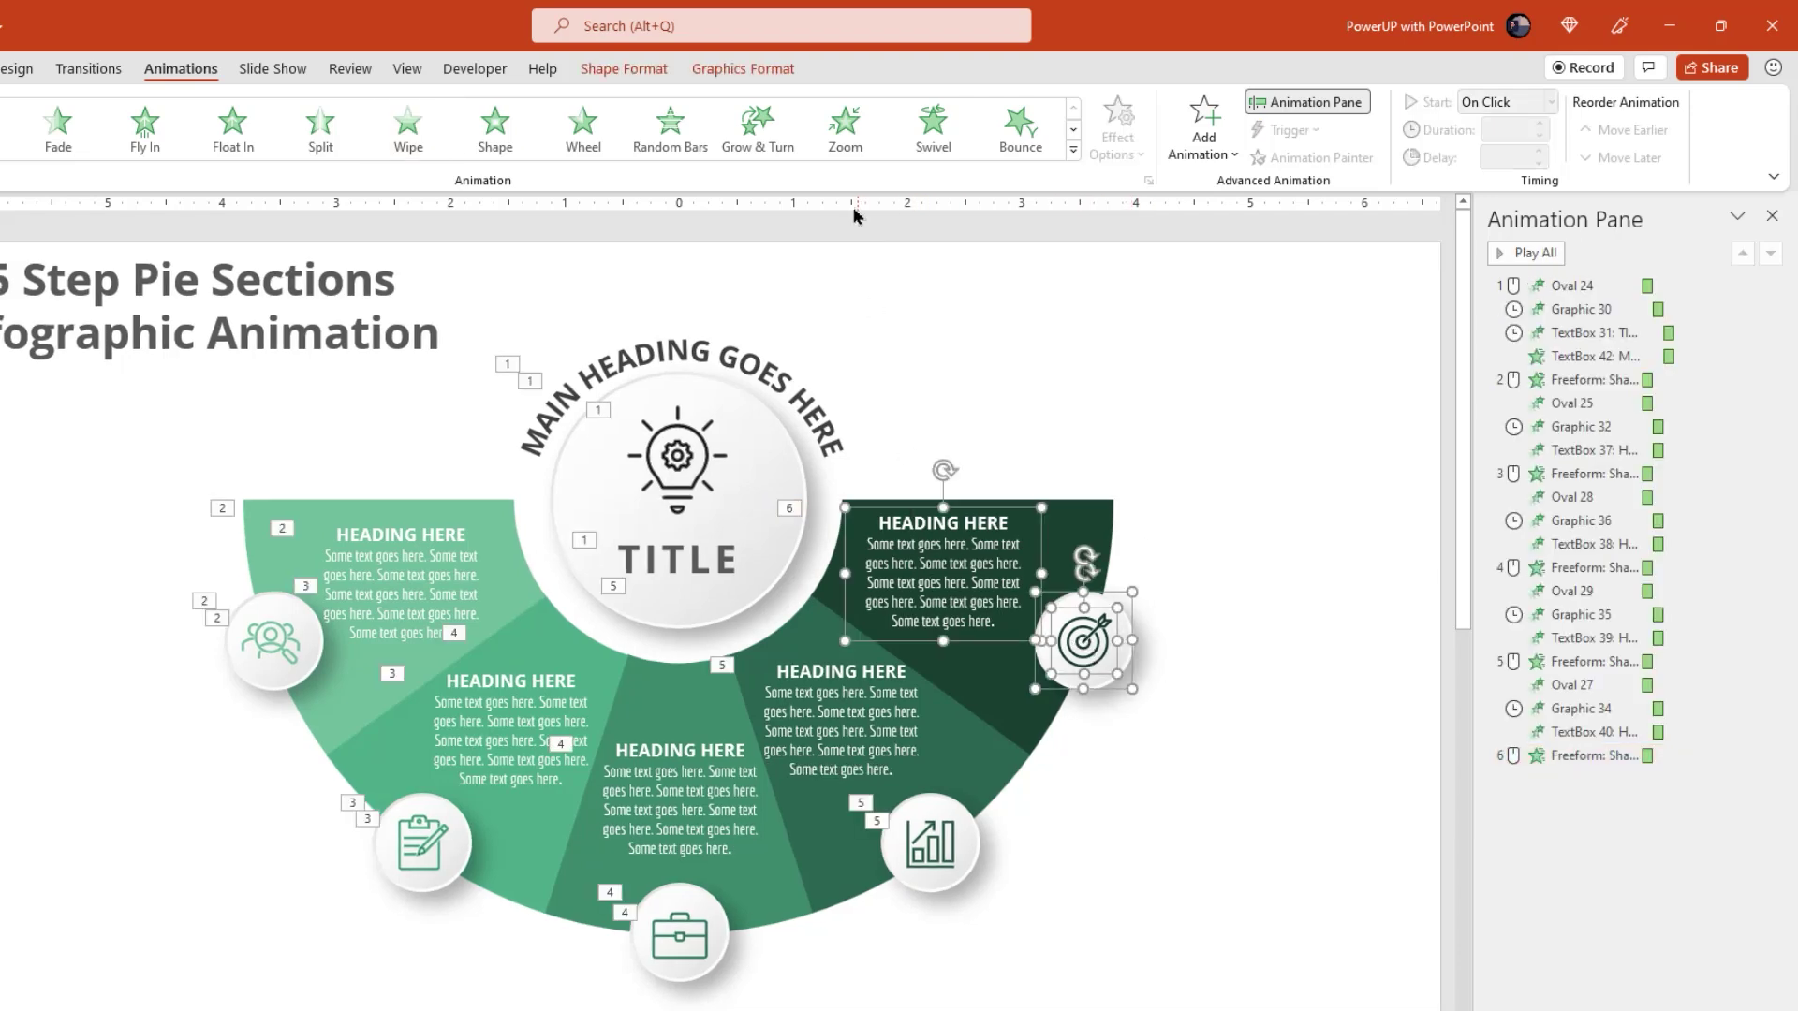
{"action": "left_click", "coordinate": [845, 130]}
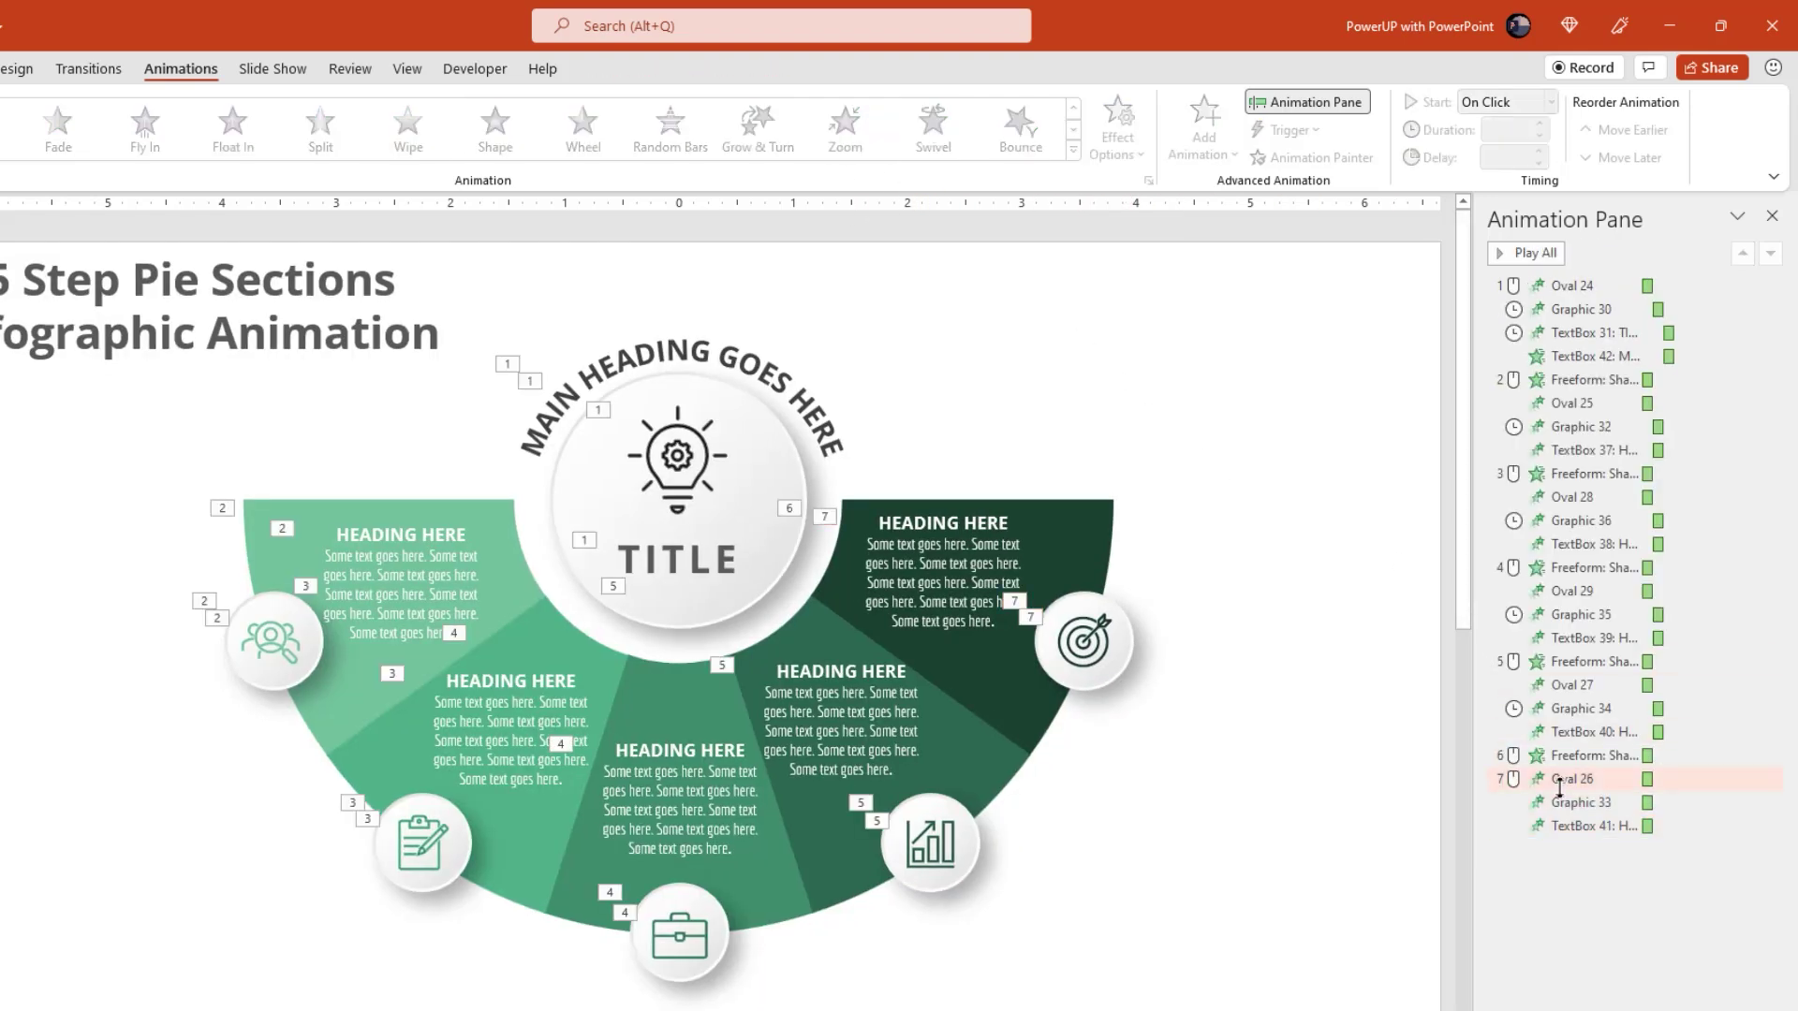
{"action": "left_click", "coordinate": [1559, 781]}
{"action": "left_click", "coordinate": [1507, 102]}
{"action": "left_click", "coordinate": [1511, 154]}
{"action": "left_click", "coordinate": [1579, 802]}
{"action": "left_click", "coordinate": [1549, 101]}
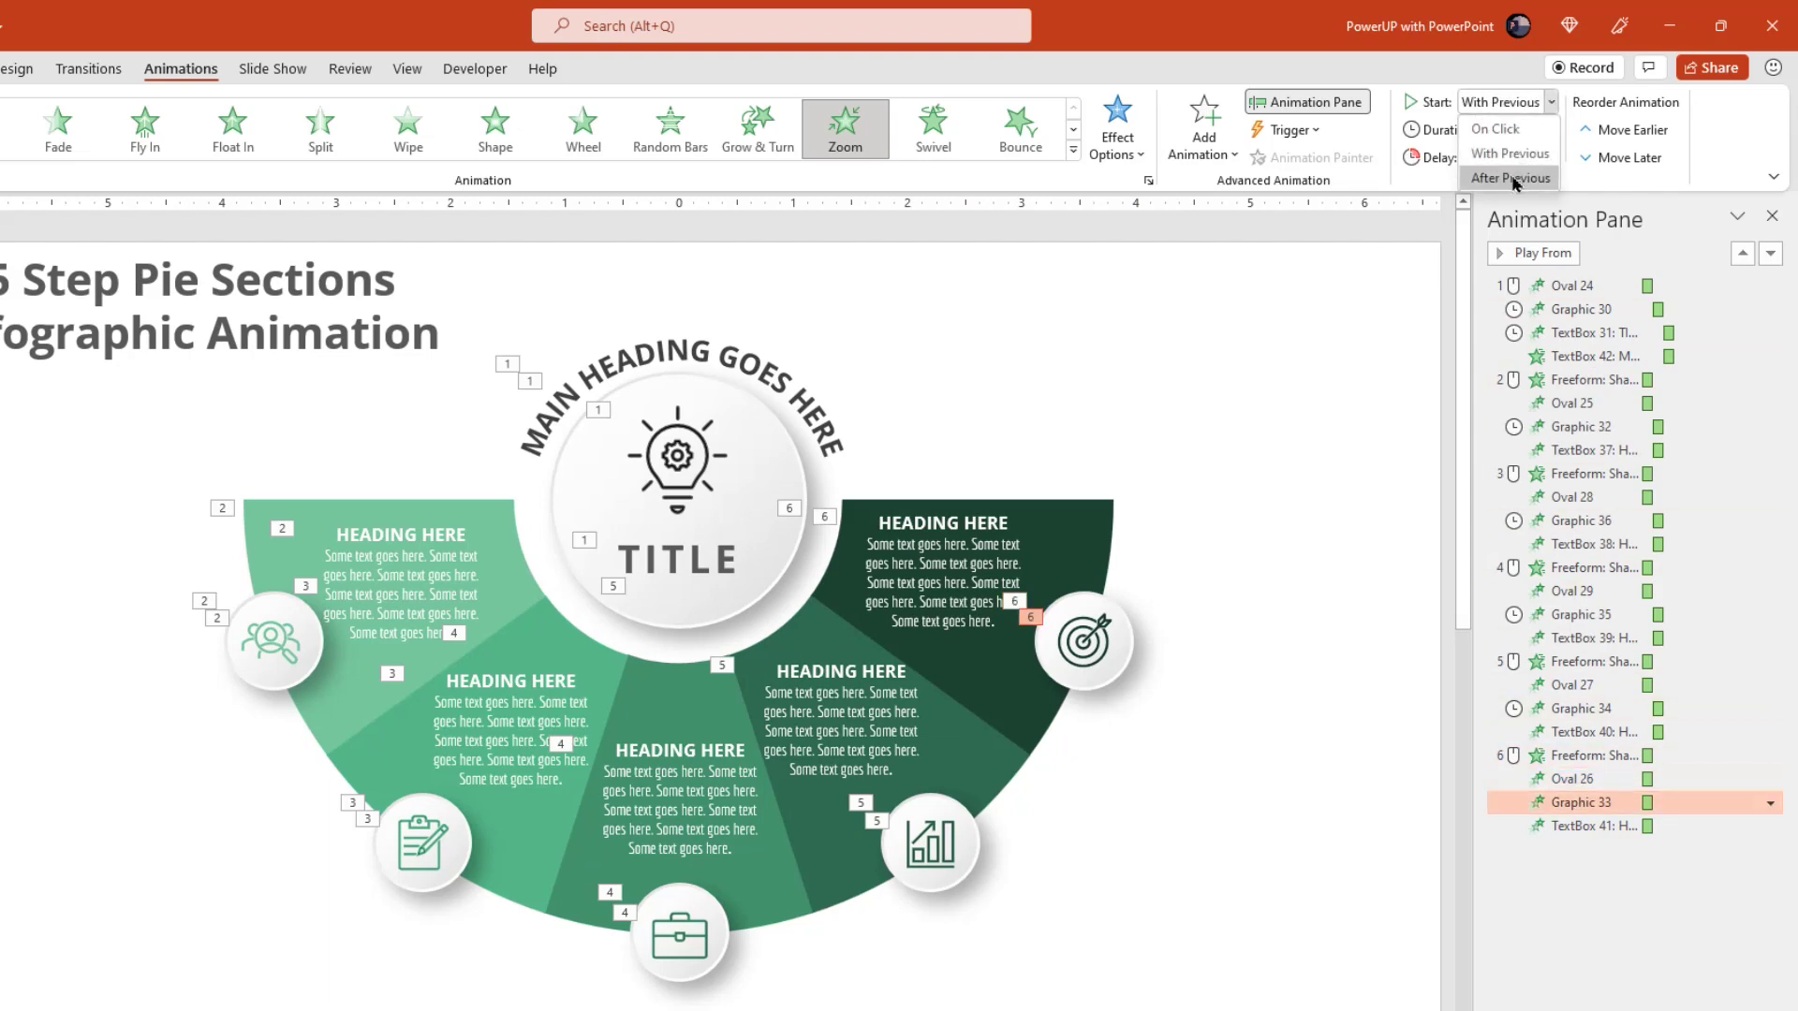
{"action": "left_click", "coordinate": [1510, 177]}
{"action": "left_click", "coordinate": [1306, 462]}
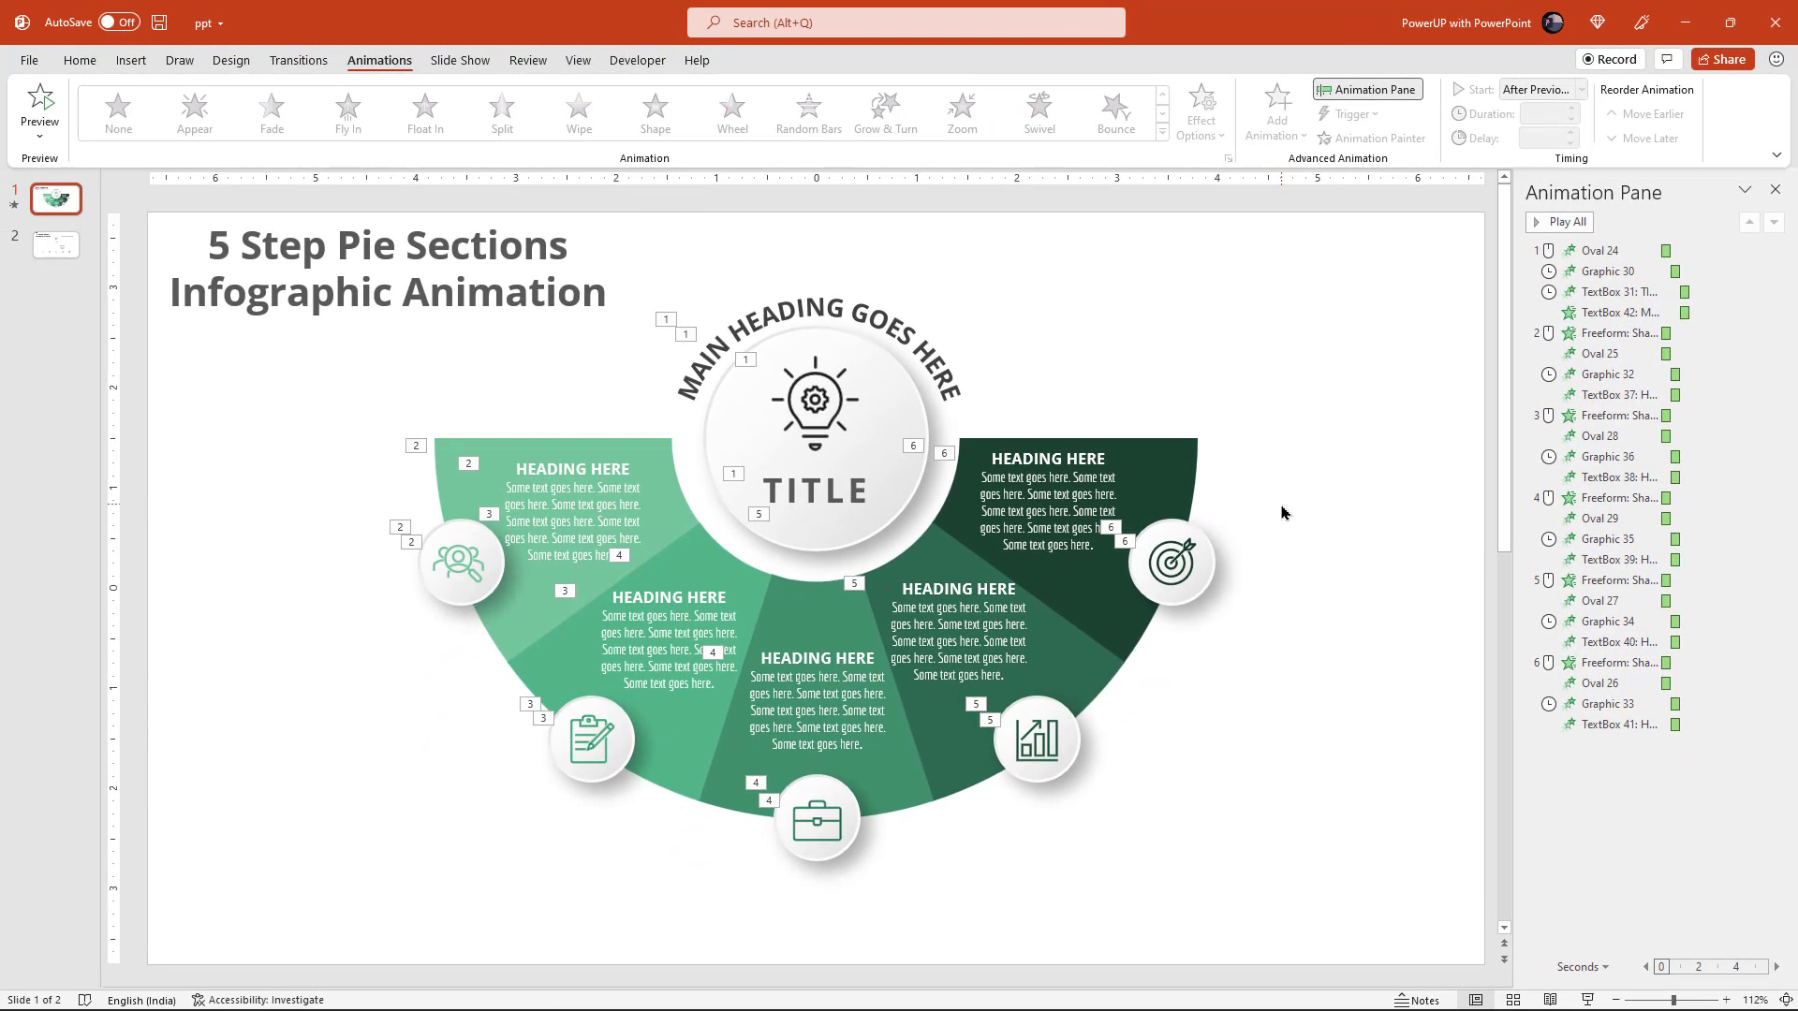